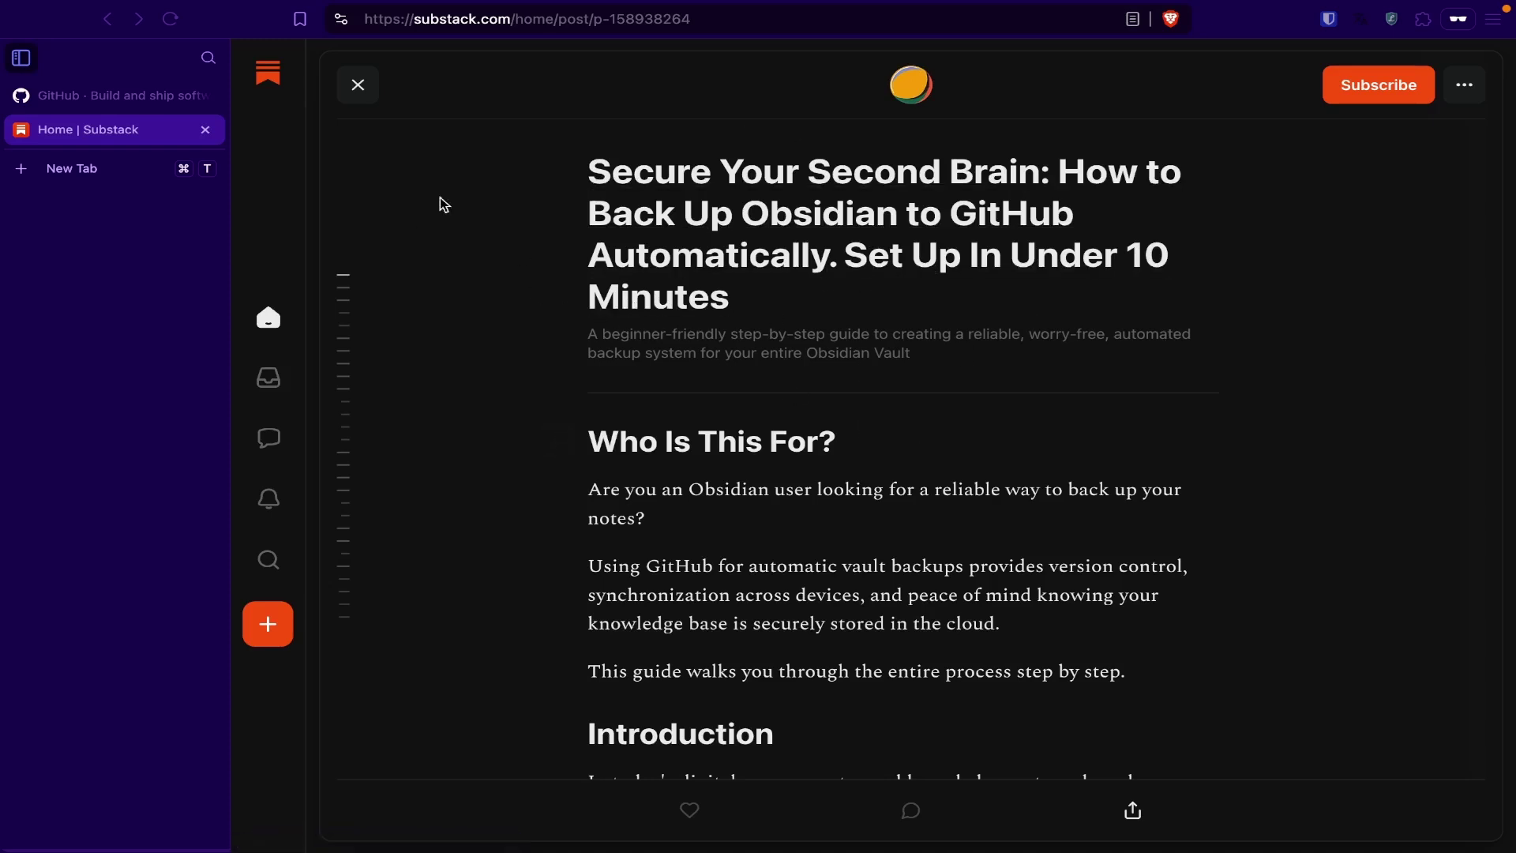
Read the Obsidian backup guide from its introduction through the requirements to Step 1, checking the GitHub home page along the way.
left_click(21, 59)
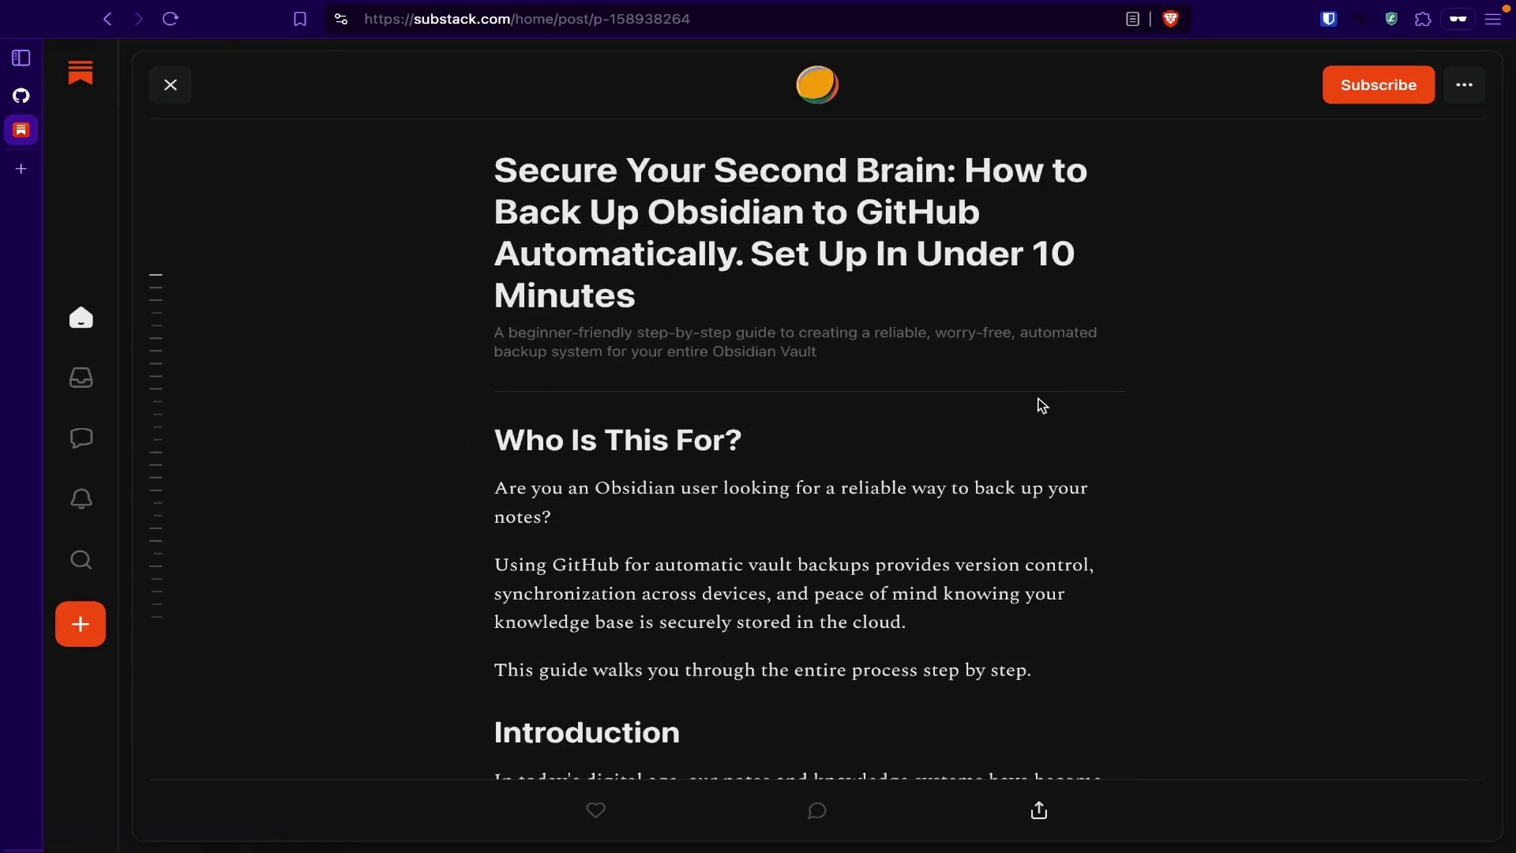
scroll(1042, 403, "down", 4)
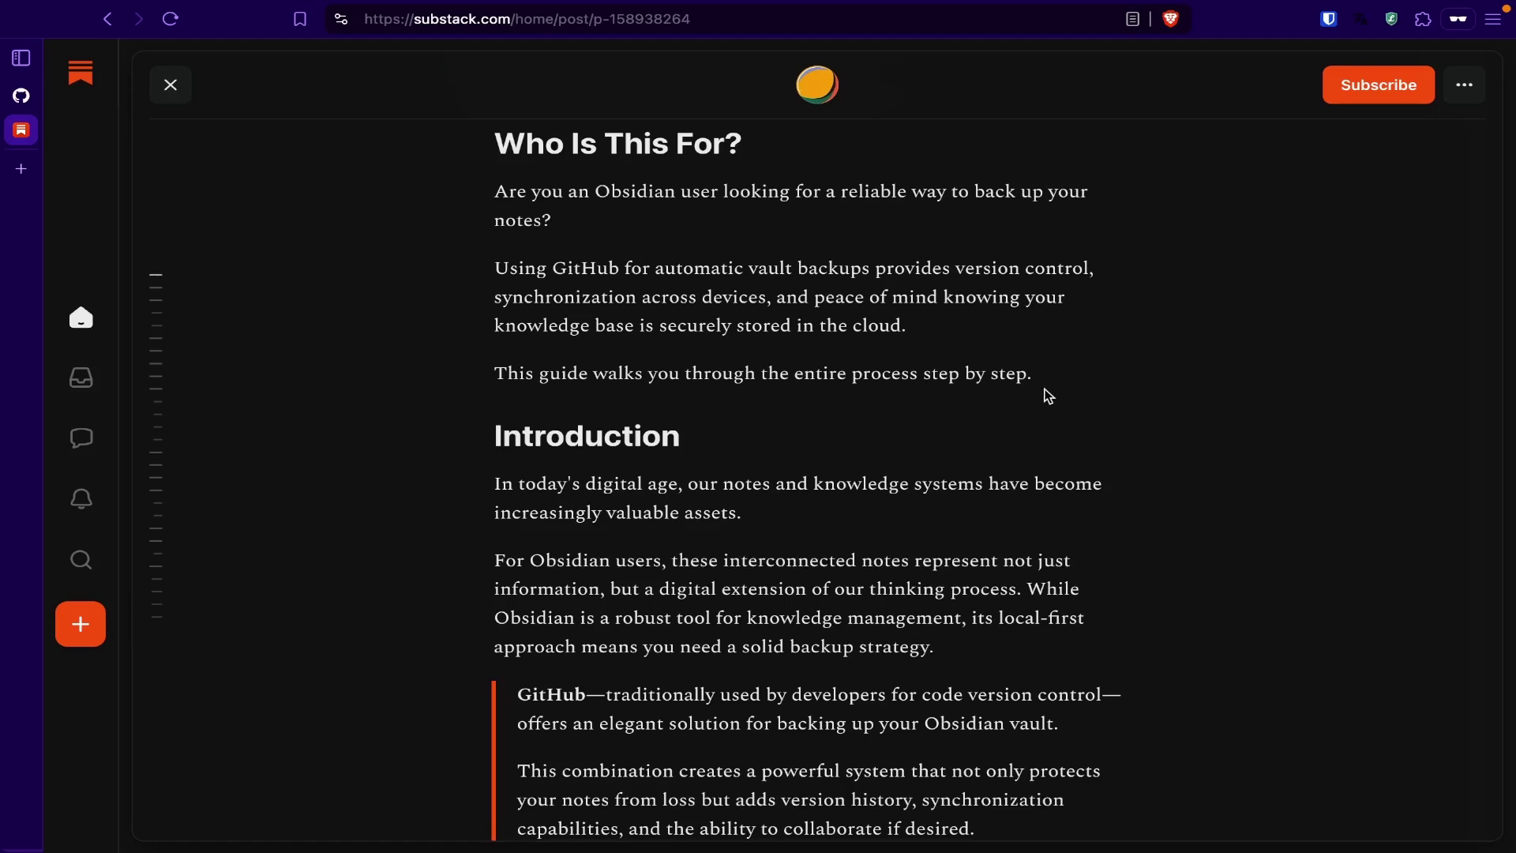
scroll(894, 368, "down", 15)
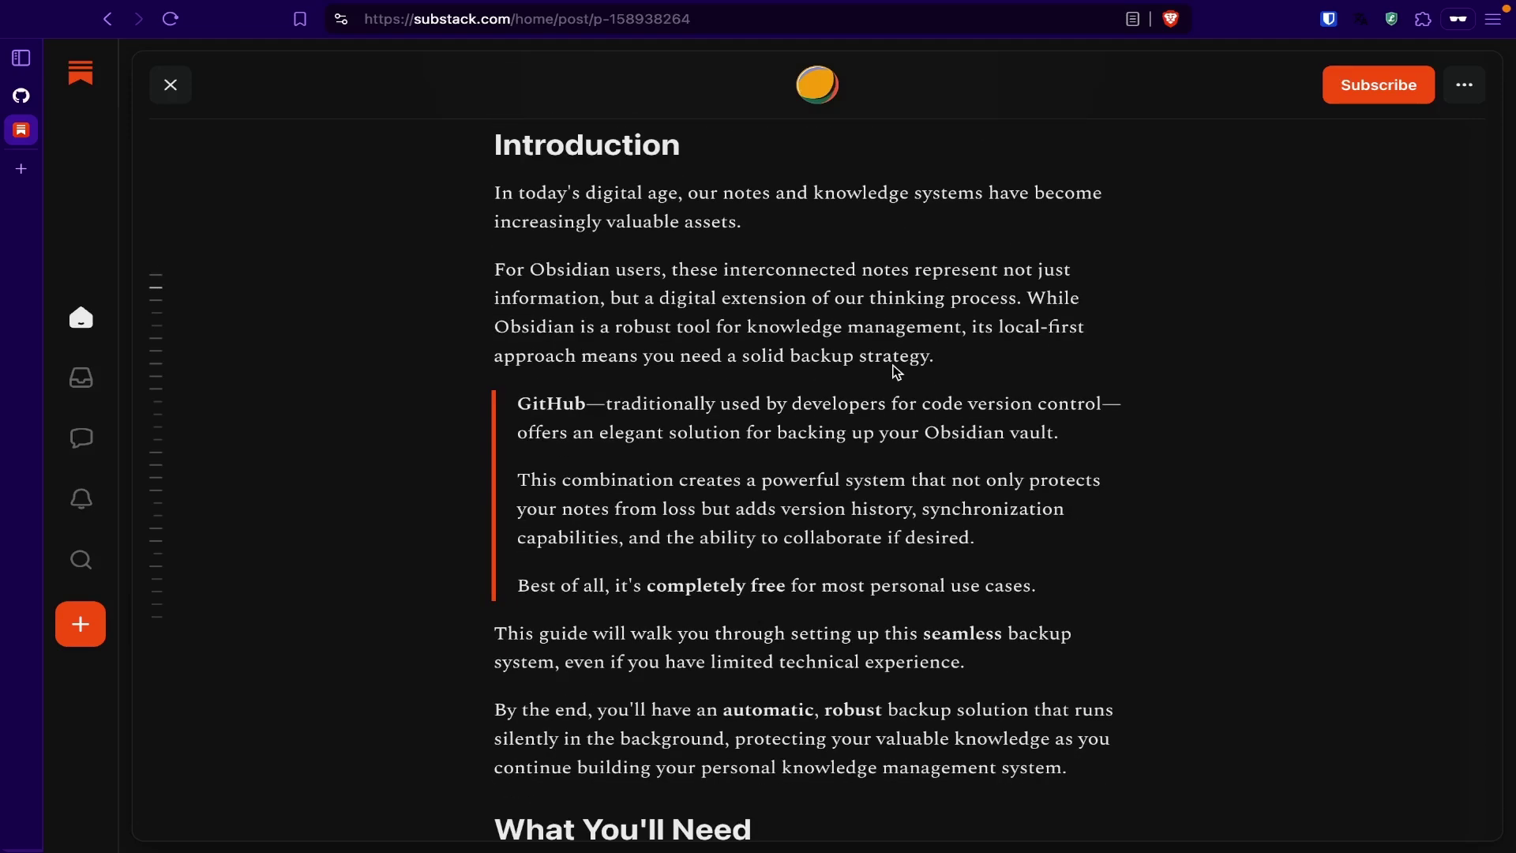
scroll(901, 368, "up", 2)
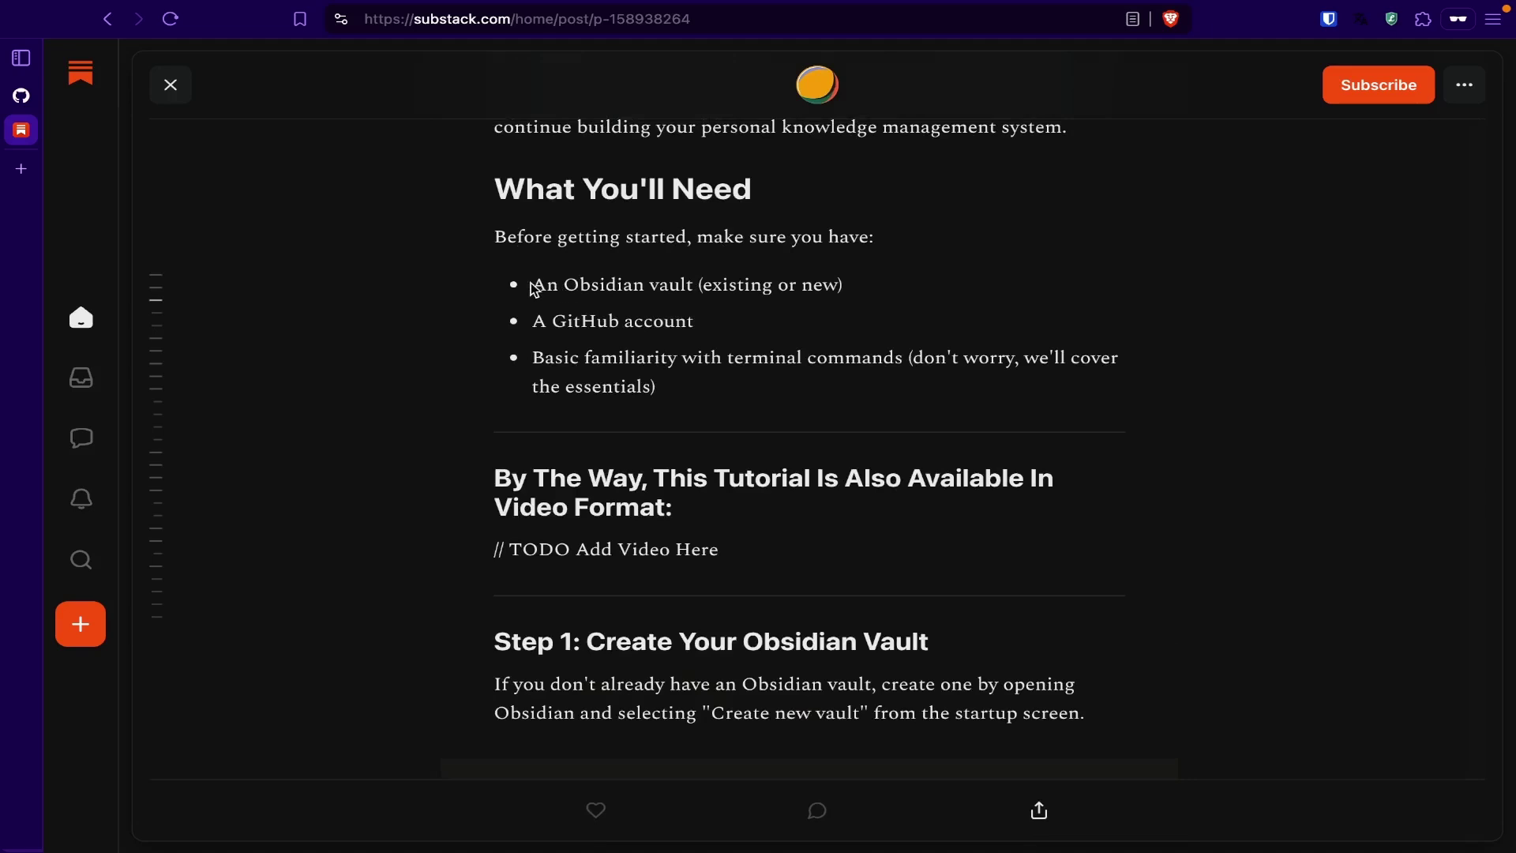
left_click_drag(534, 289, 866, 288)
left_click(790, 337)
left_click_drag(538, 327, 717, 330)
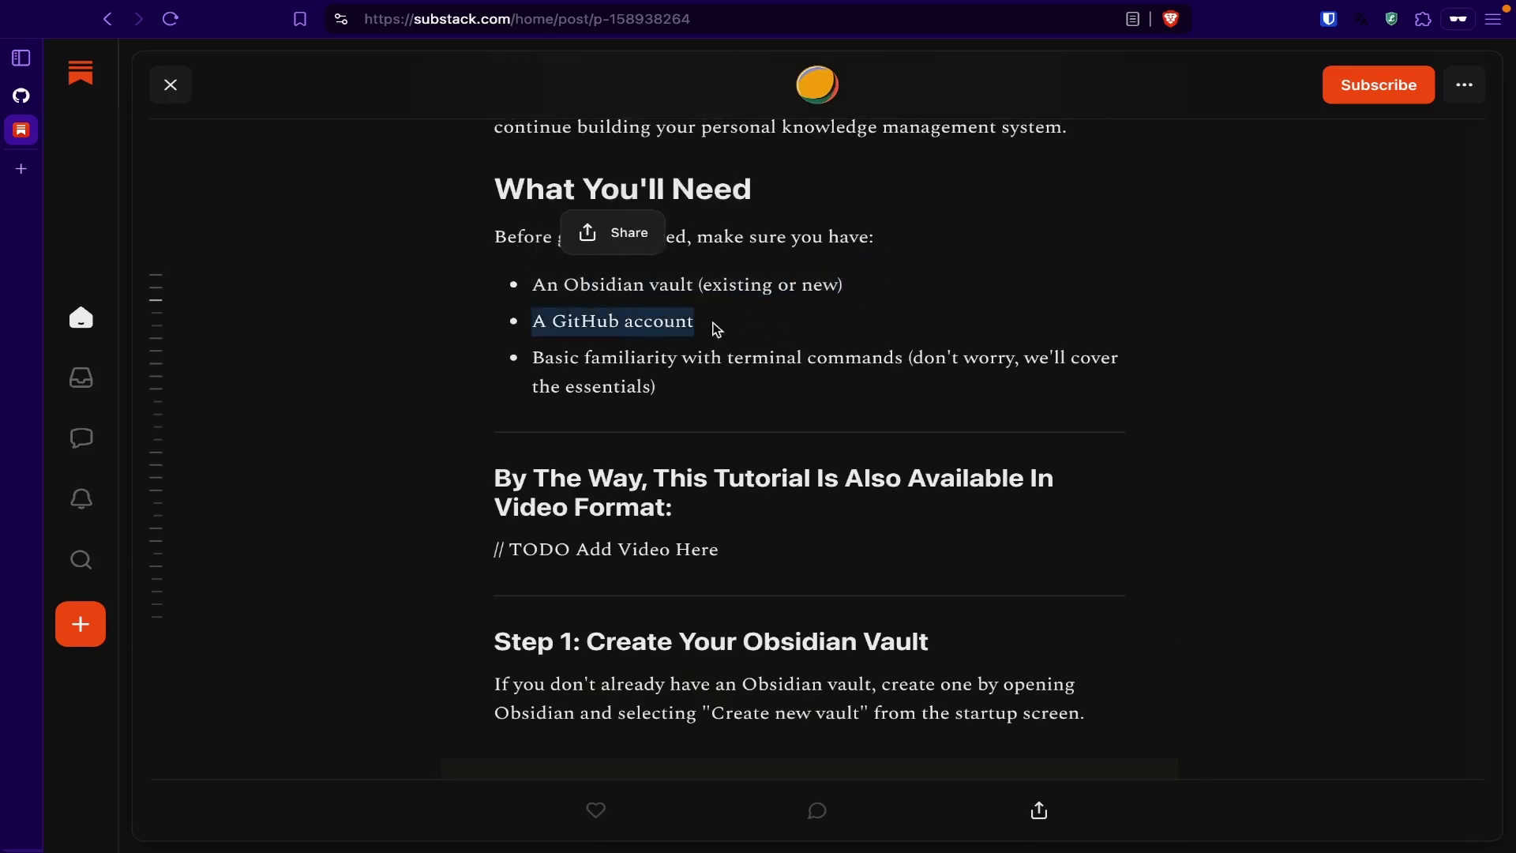
left_click(872, 303)
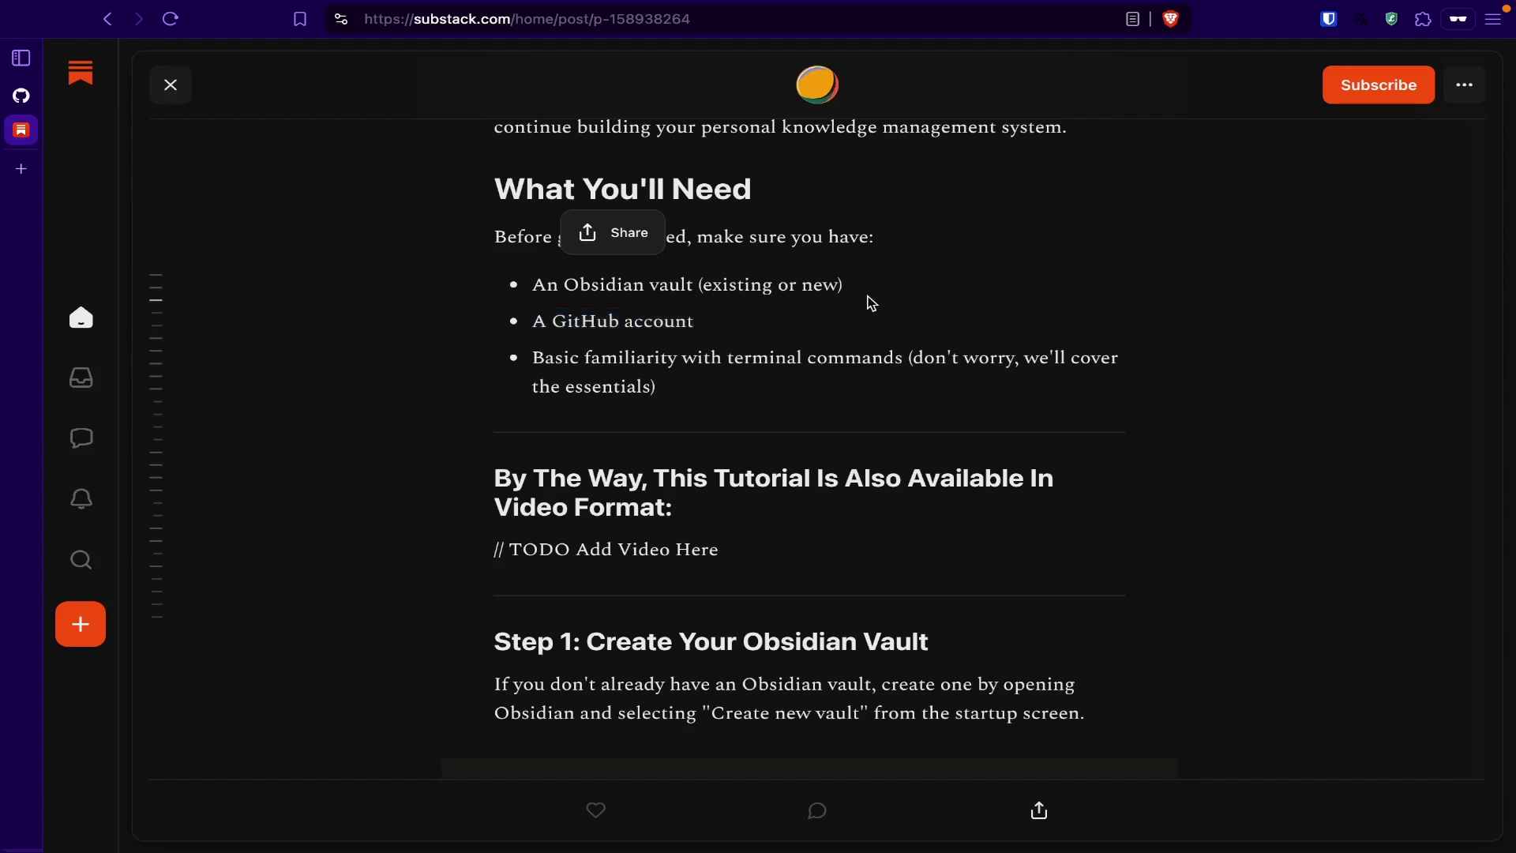
left_click(26, 101)
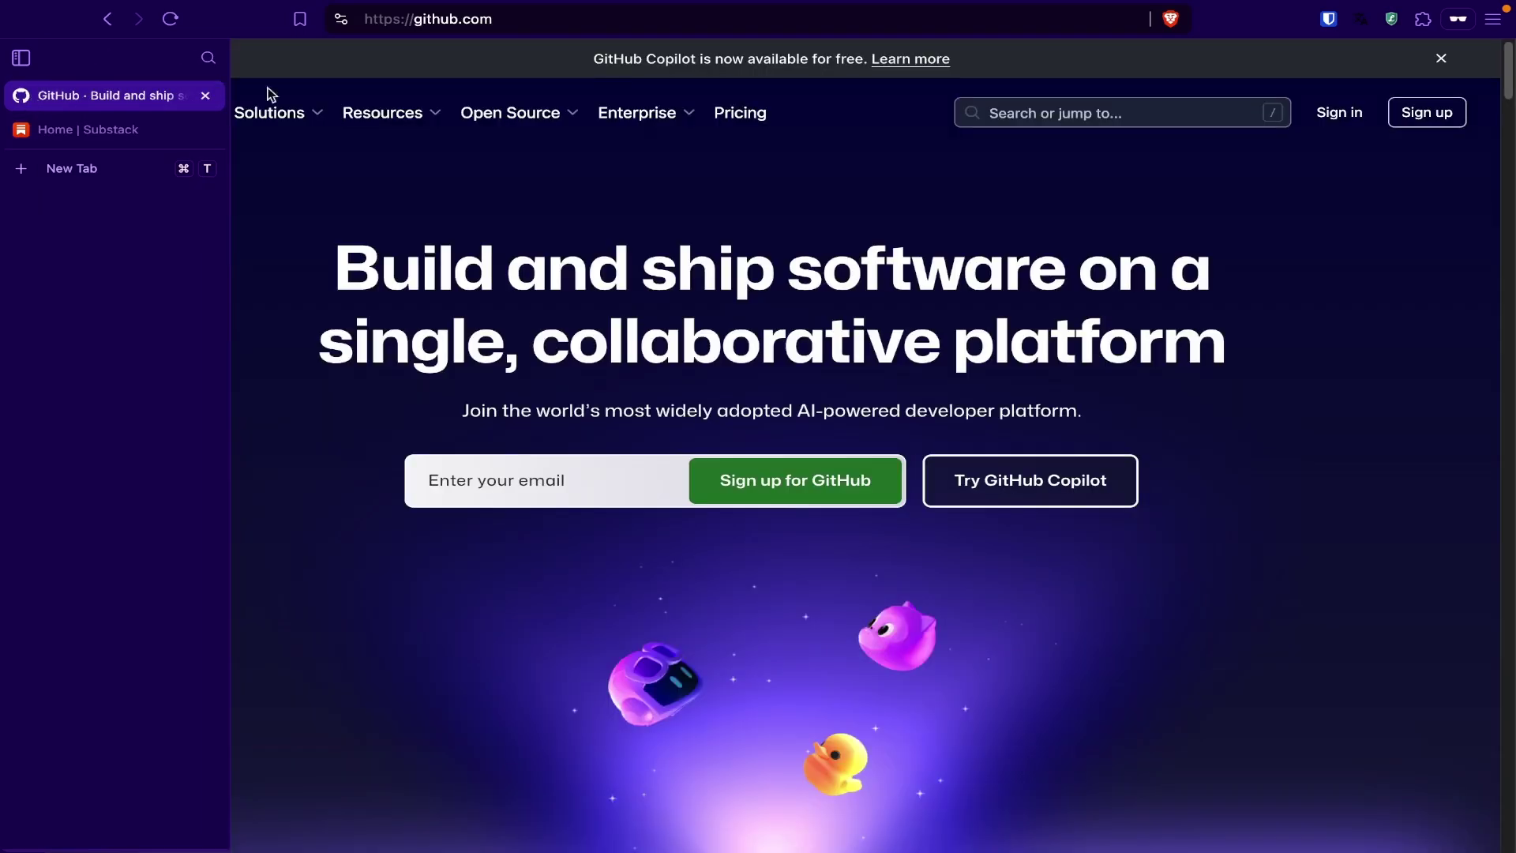
left_click(19, 133)
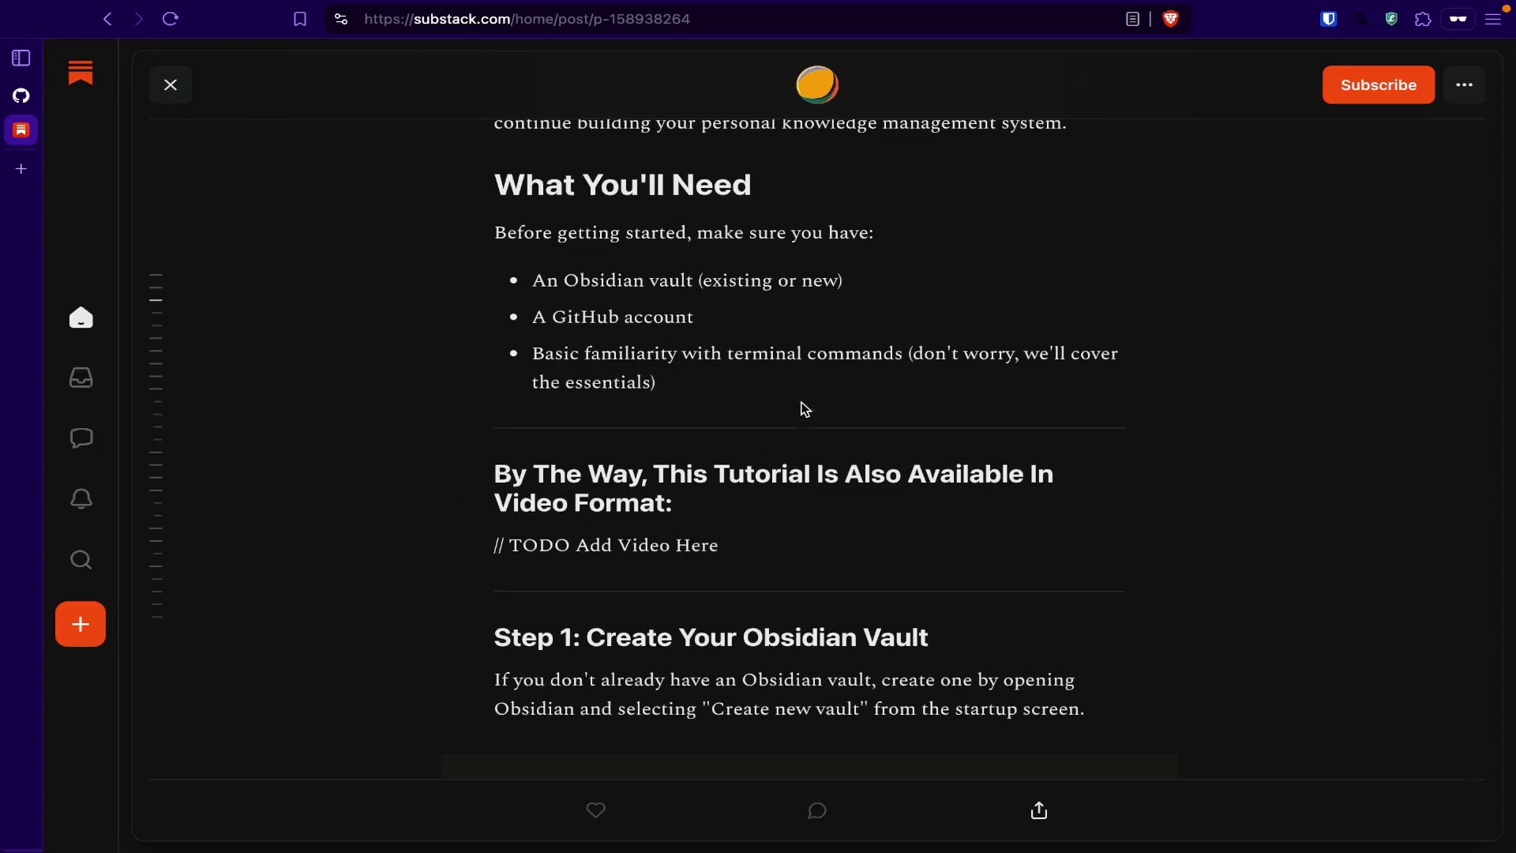
scroll(802, 410, "down", 4)
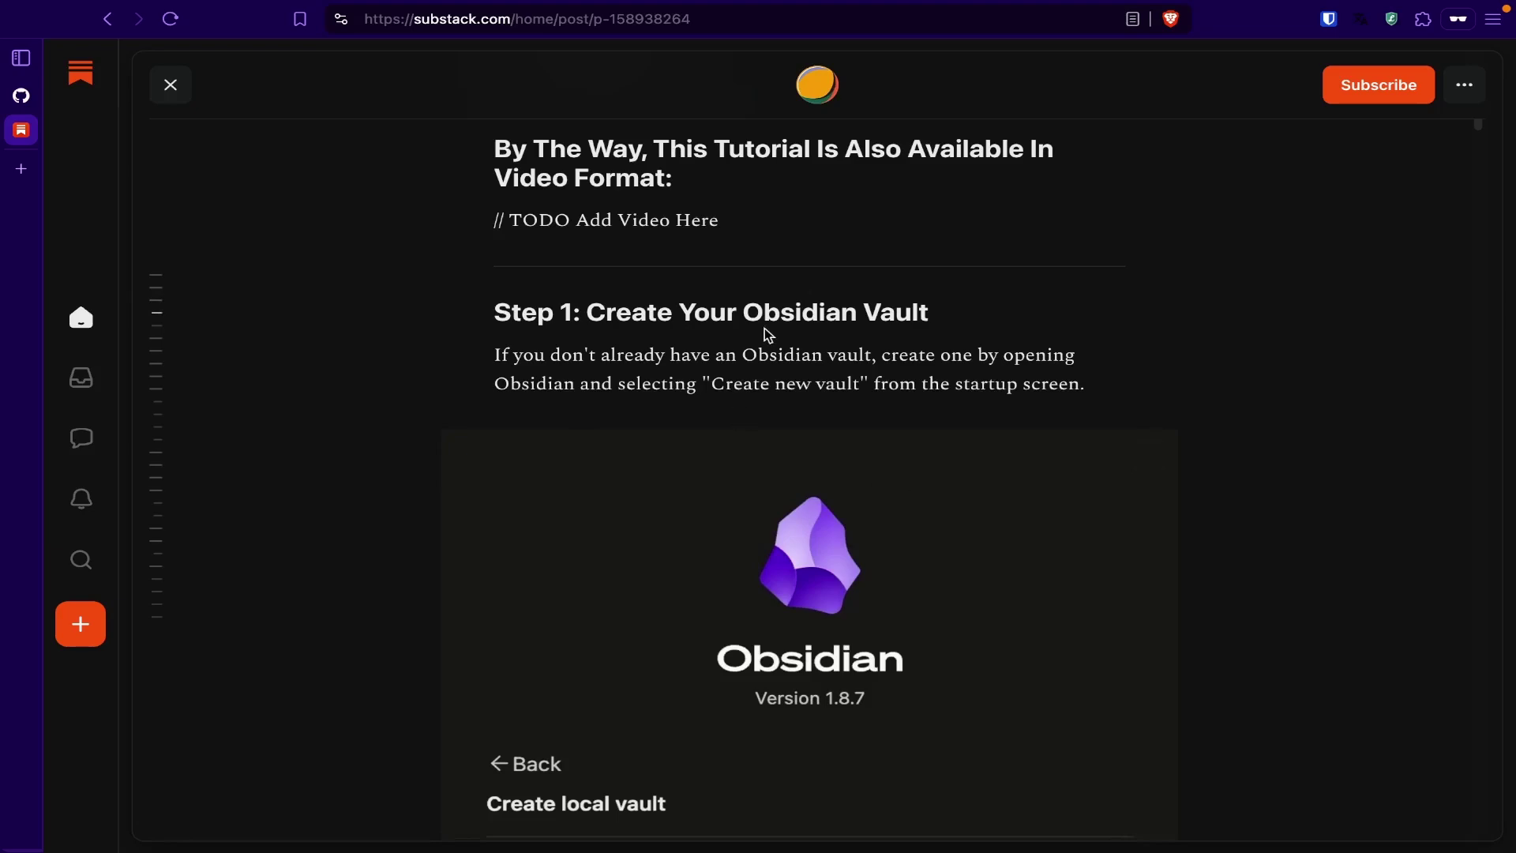
scroll(781, 316, "down", 1)
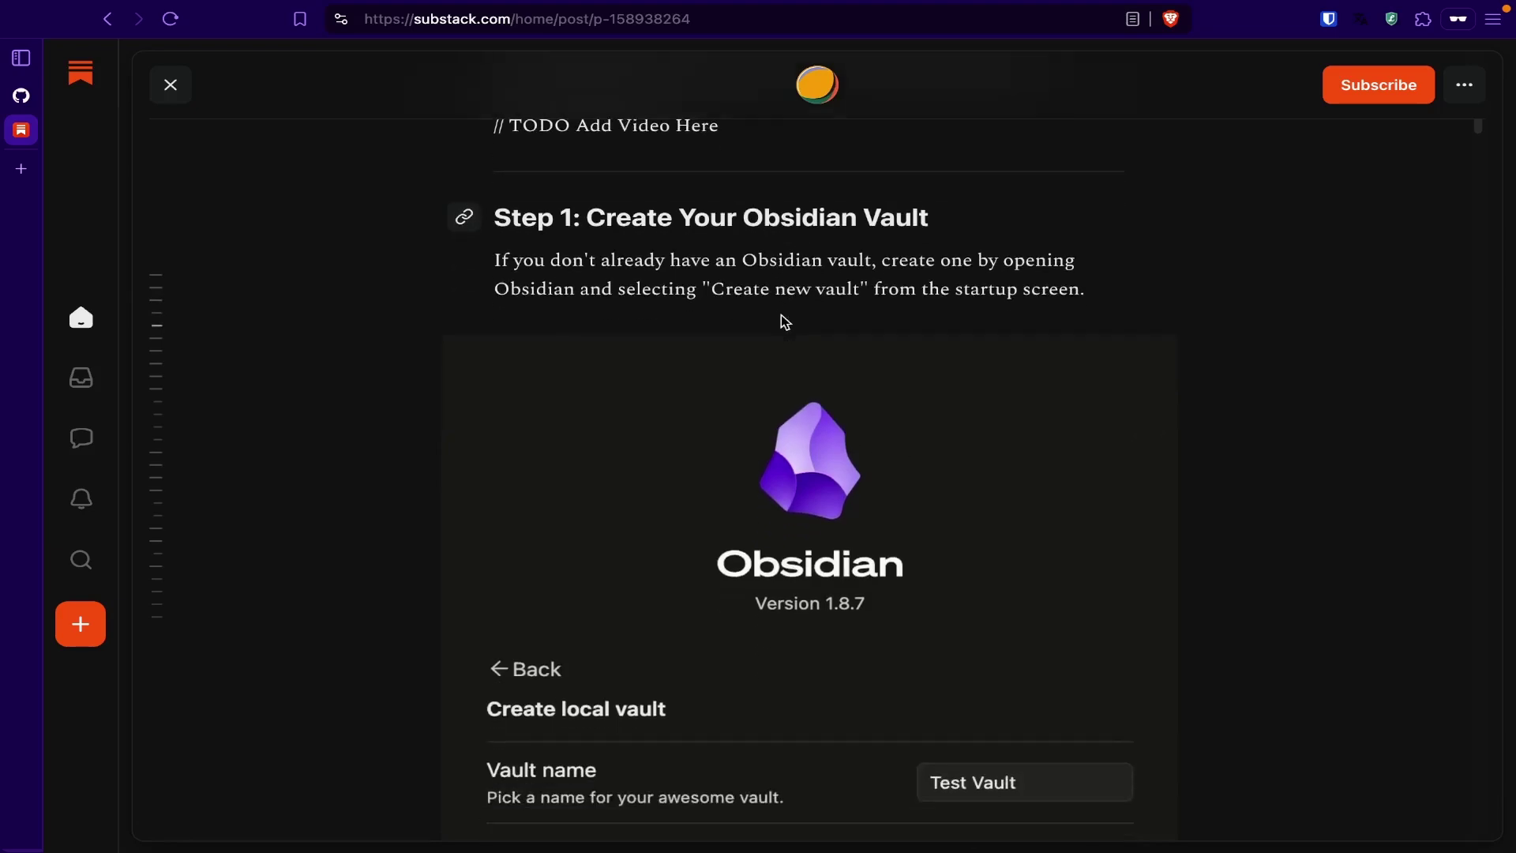
Switch to Obsidian and create a new local vault named Test Vault in the 0 - Inbox folder.
key("super+Tab")
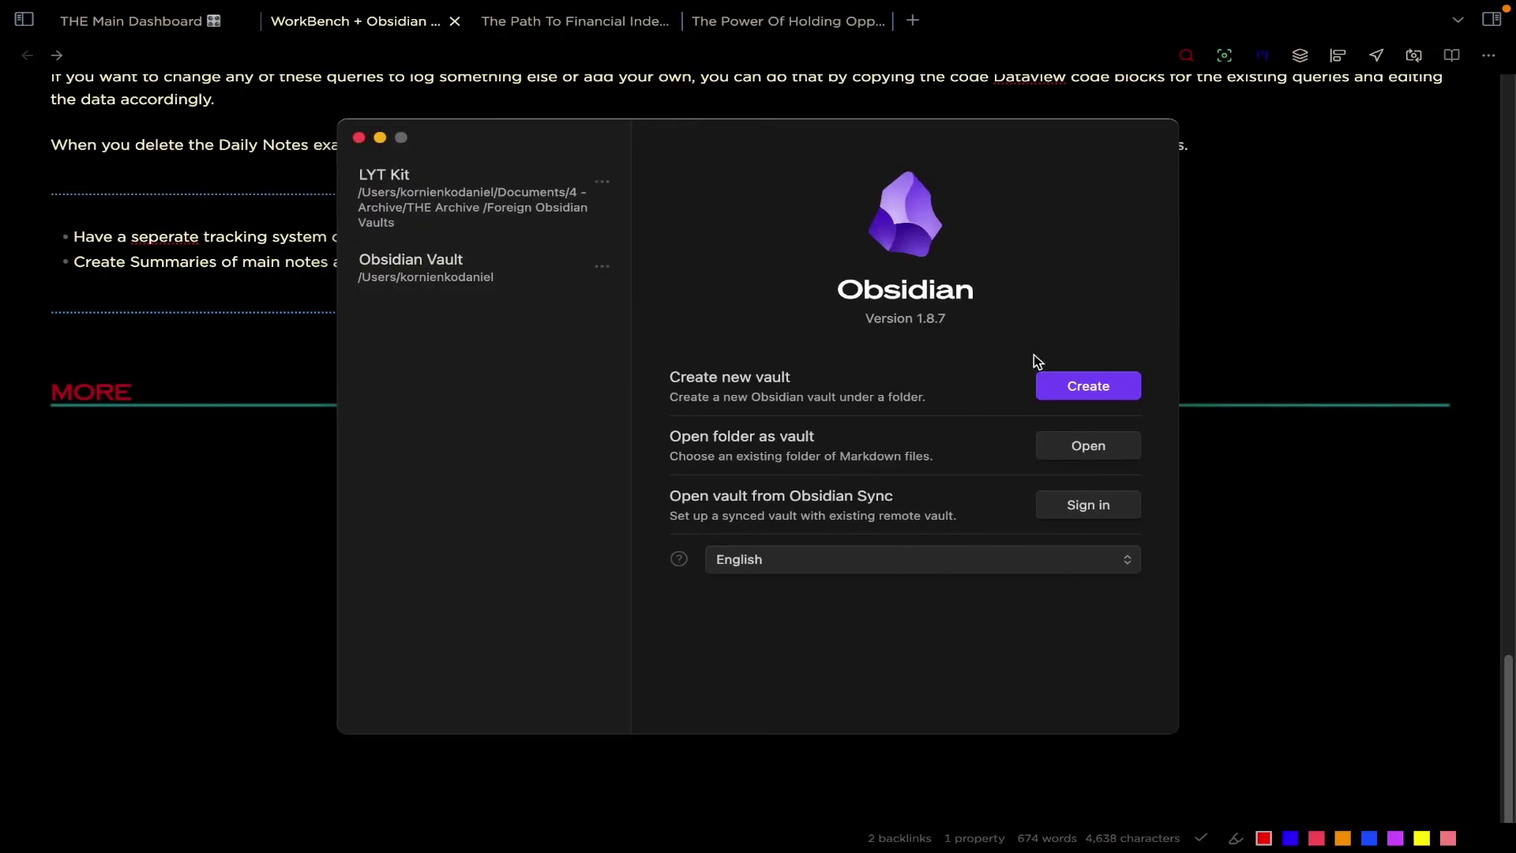
left_click(1075, 390)
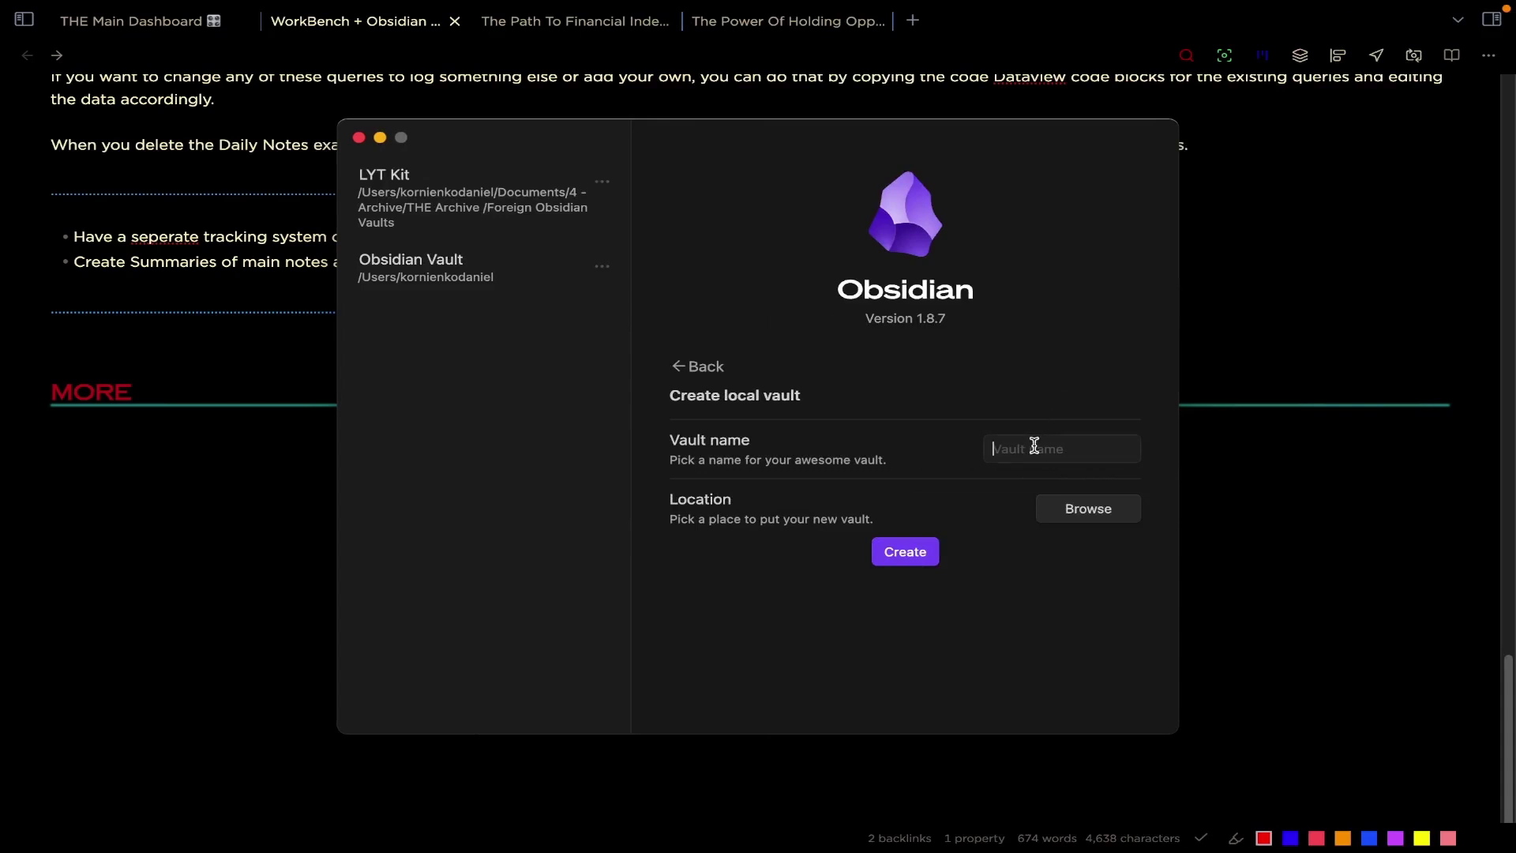
left_click(1034, 446)
type("Test Vault")
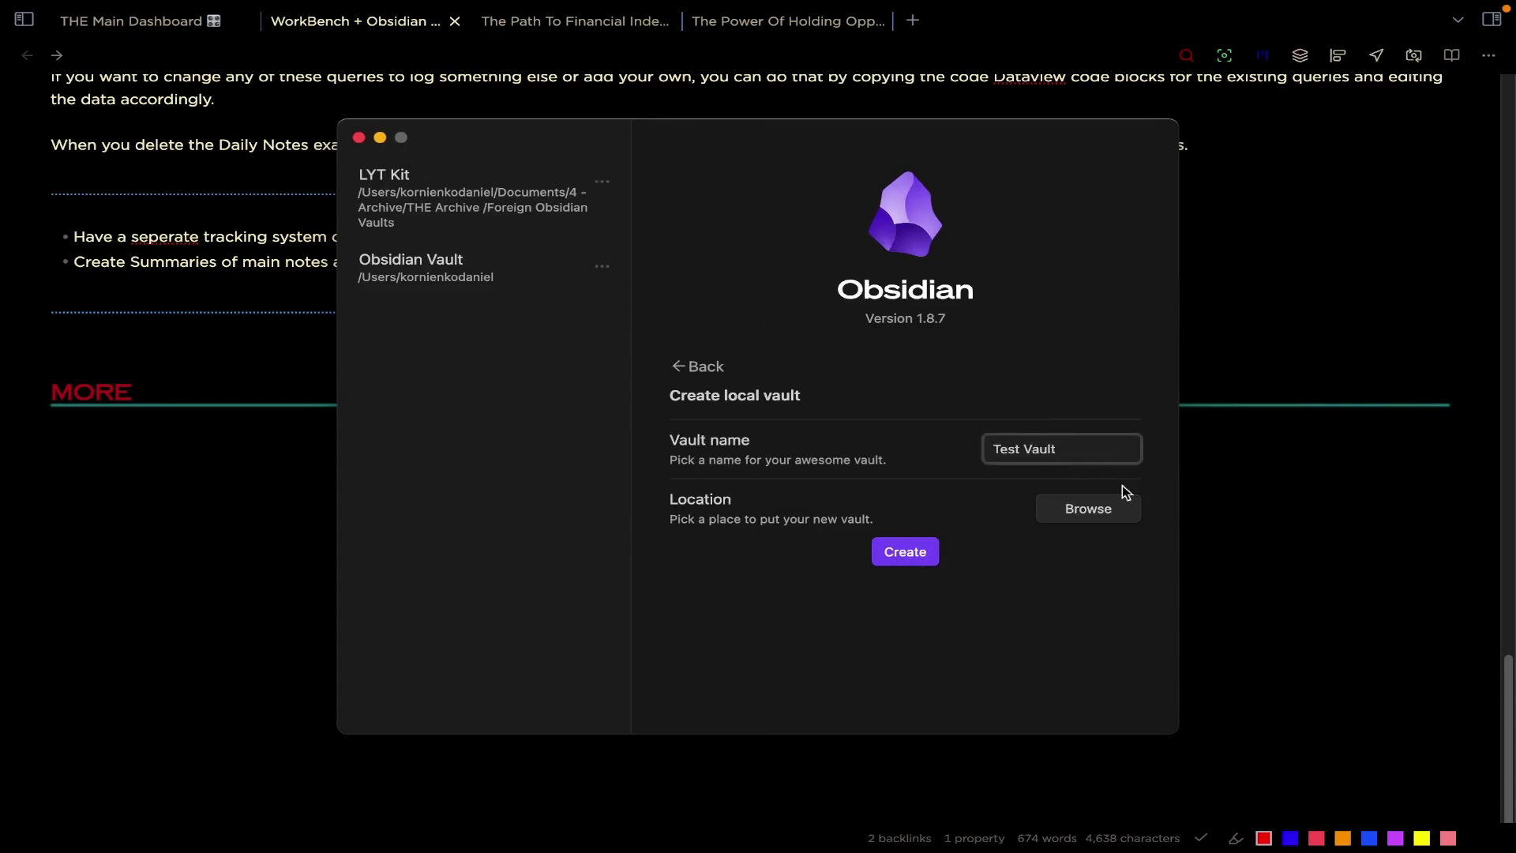
left_click(1102, 508)
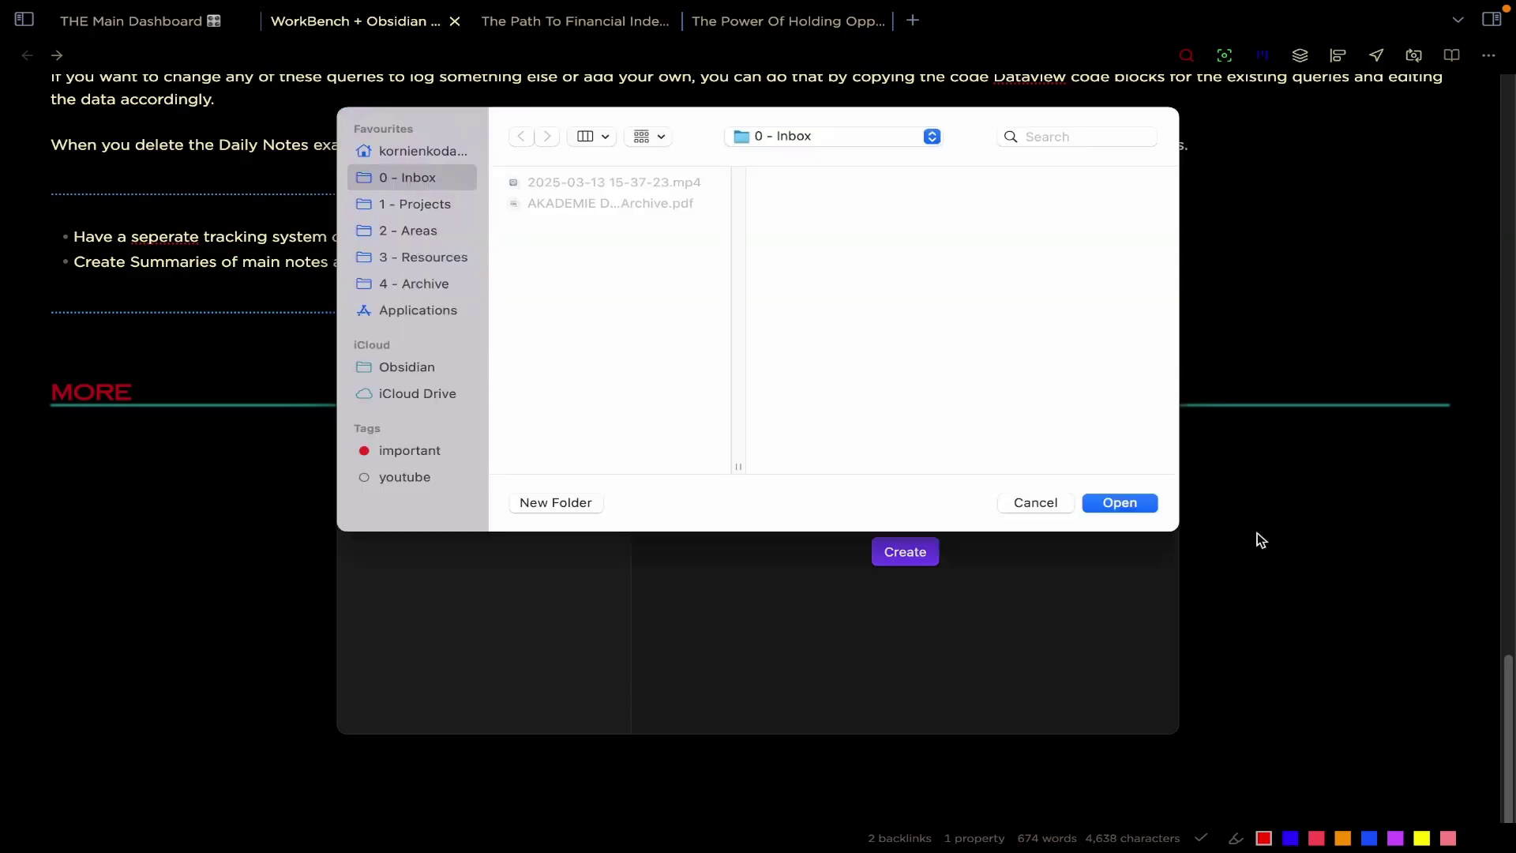
left_click(1119, 504)
left_click(914, 563)
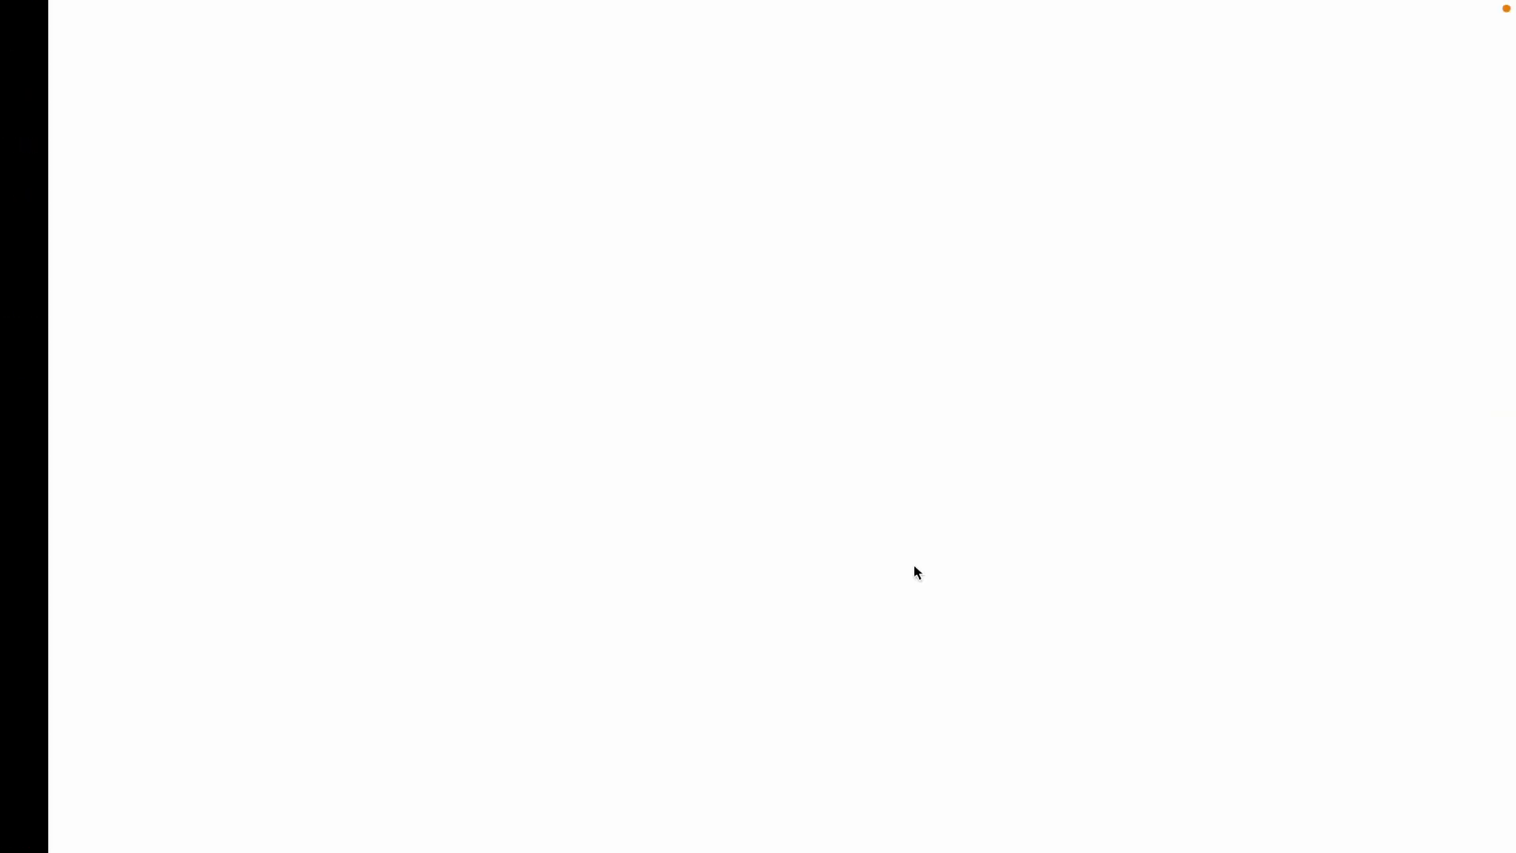
Move the full-screen Test Vault window next to the browser in the desktop overview and open it.
key("ctrl+Up")
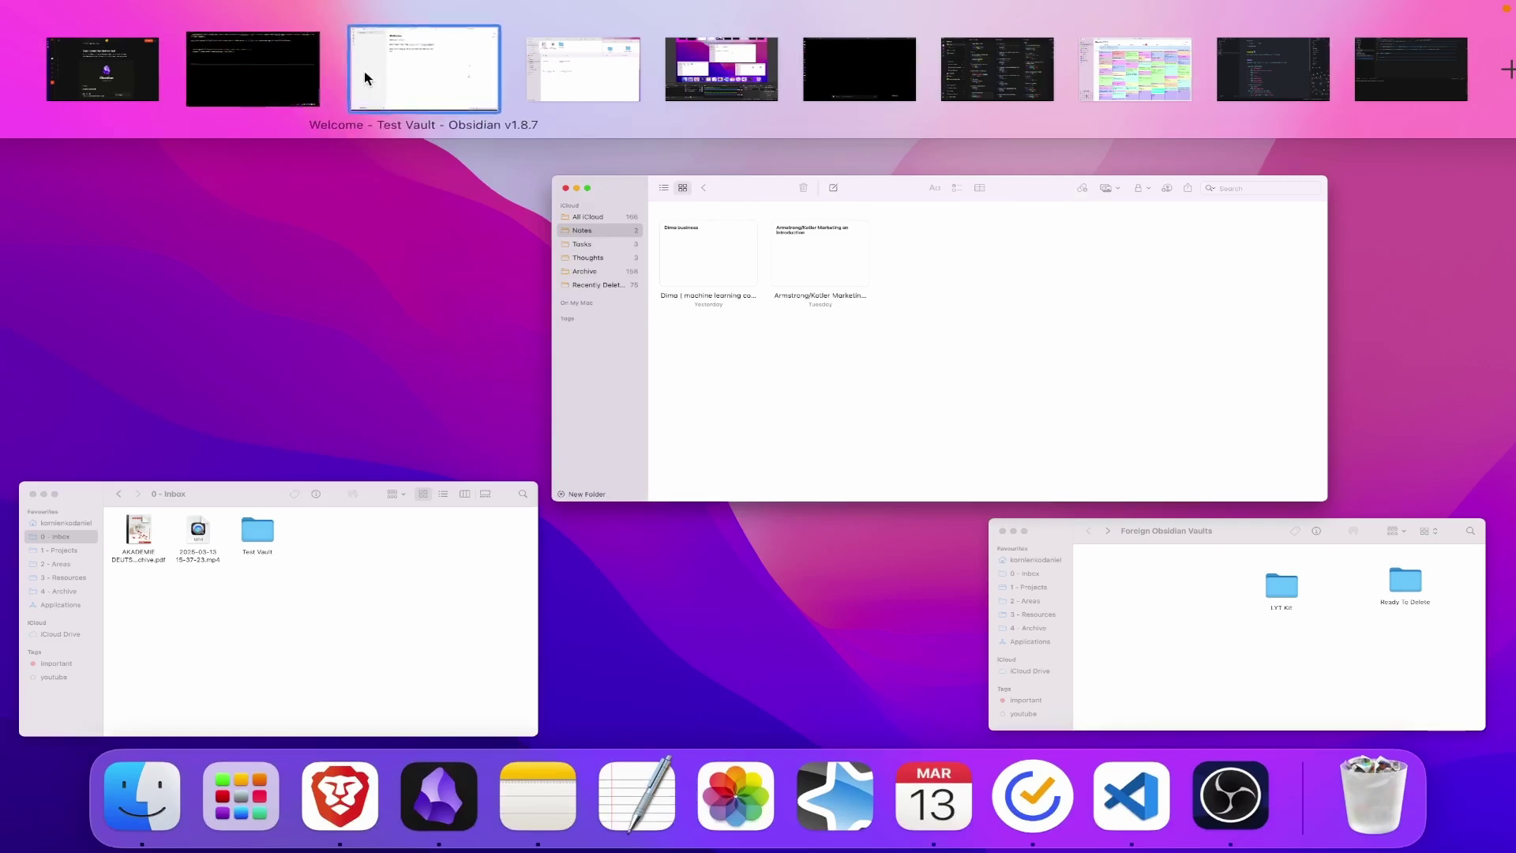
left_click_drag(363, 71, 240, 78)
left_click(240, 77)
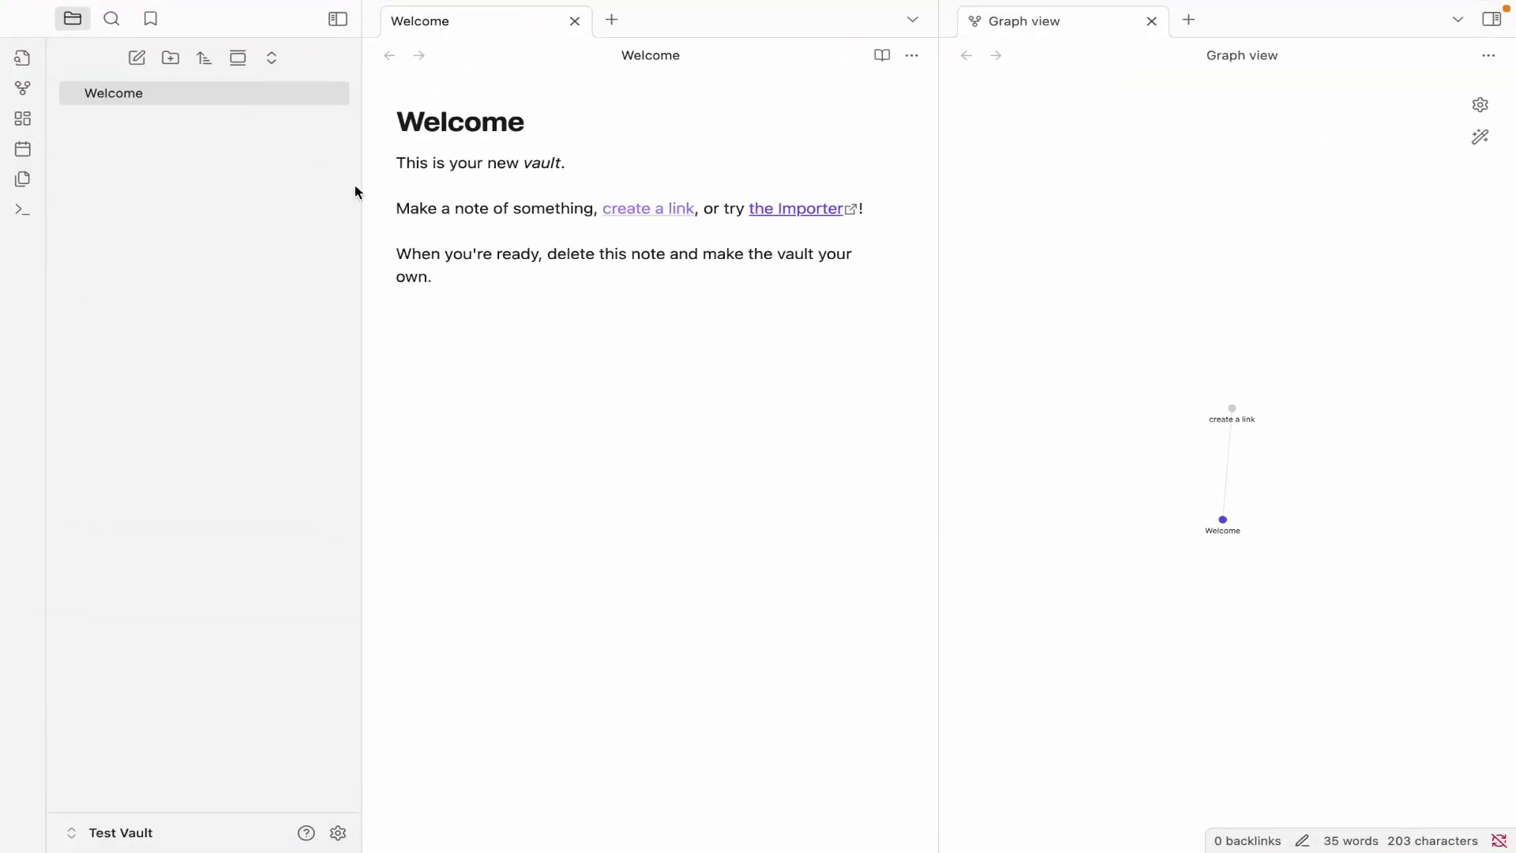
Switch to the browser and read the guide's Step 2 on installing the Git plugin.
key("ctrl+Left")
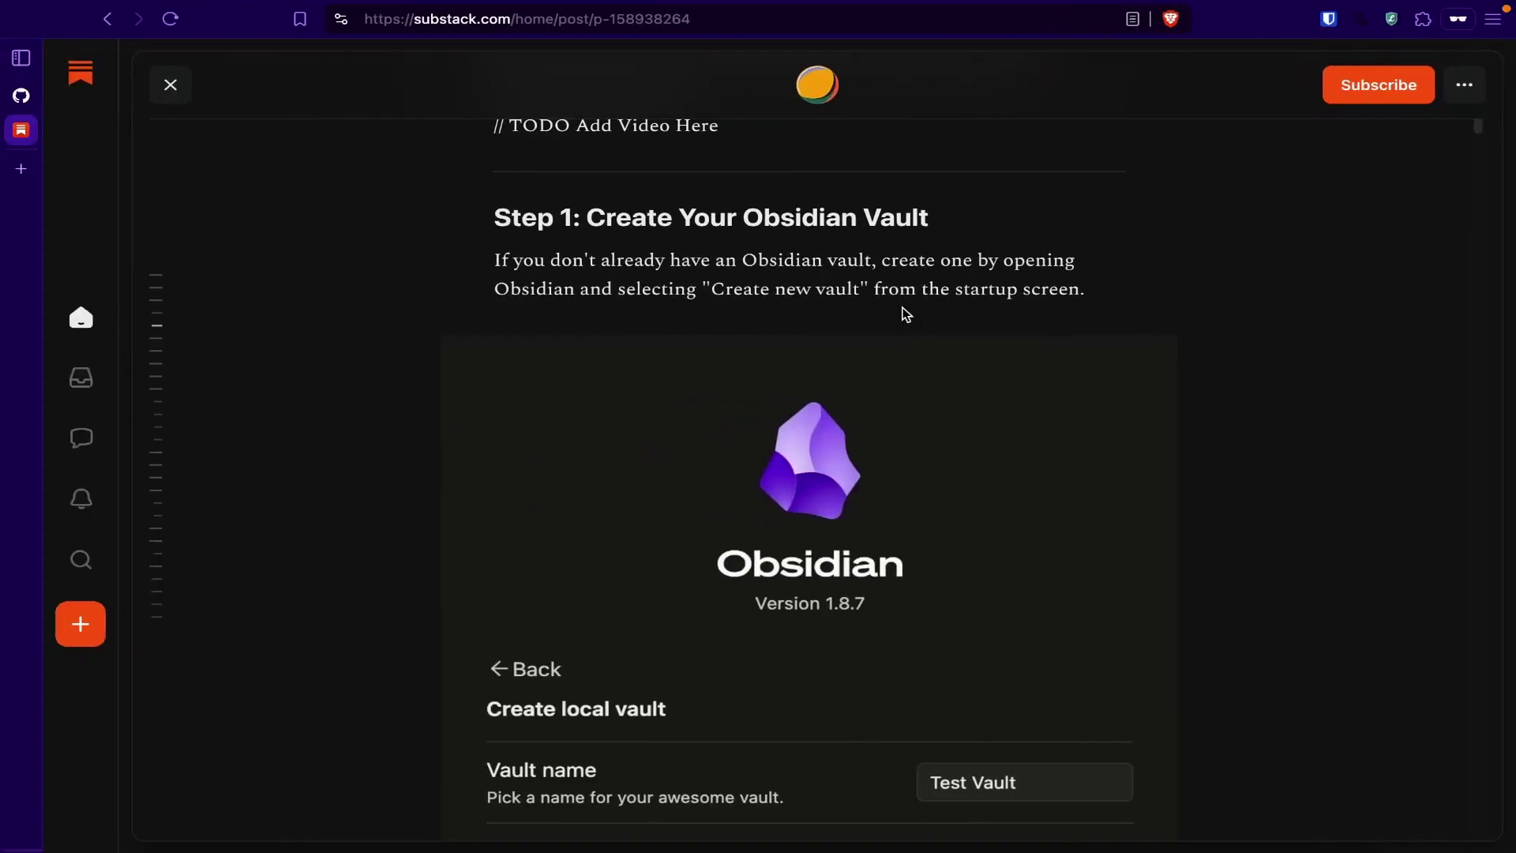
scroll(952, 316, "down", 8)
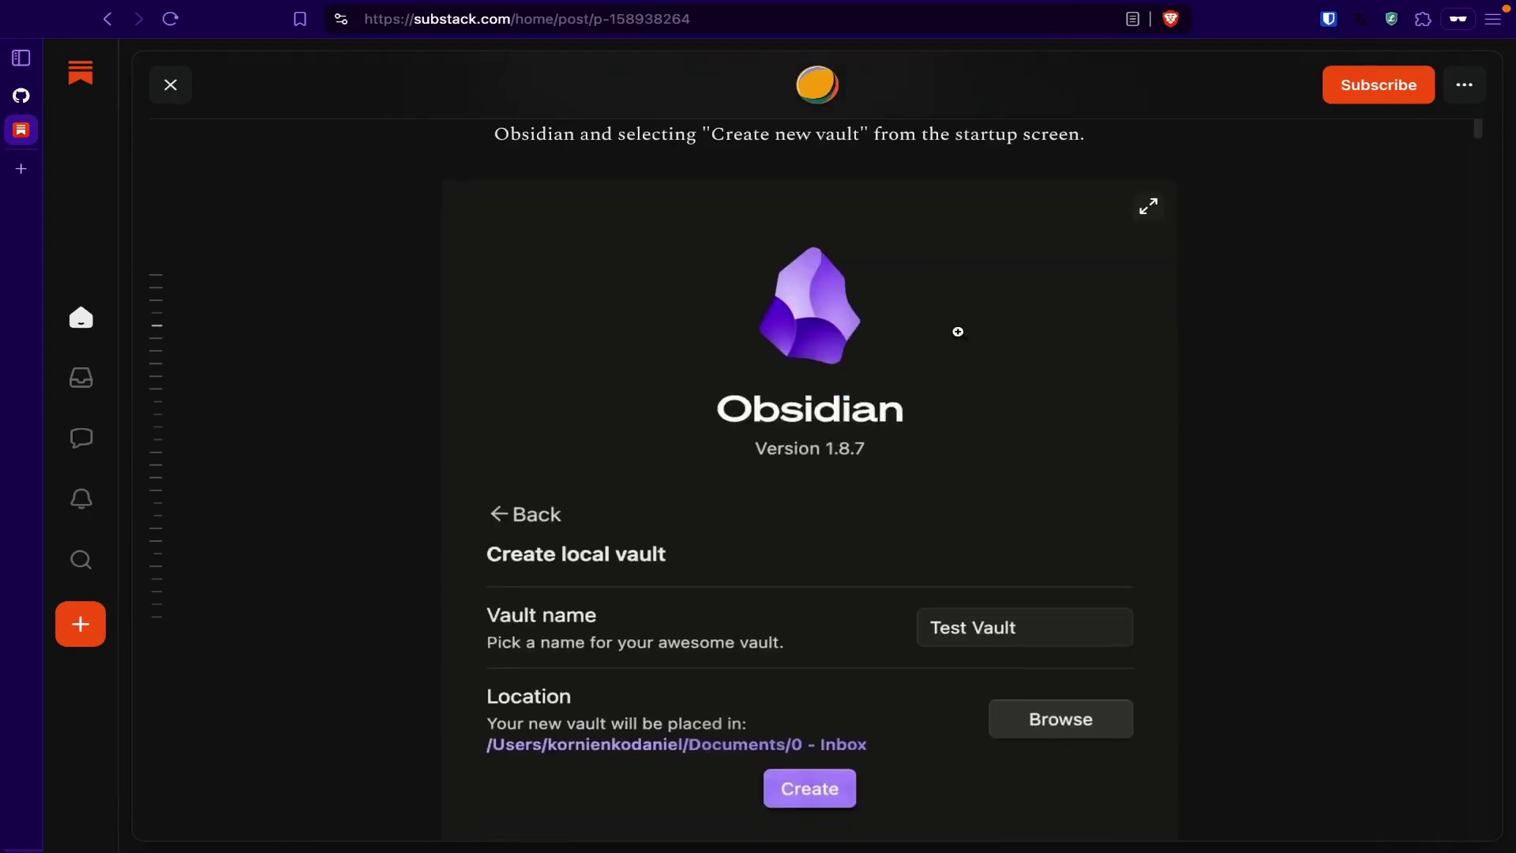
scroll(952, 359, "down", 6)
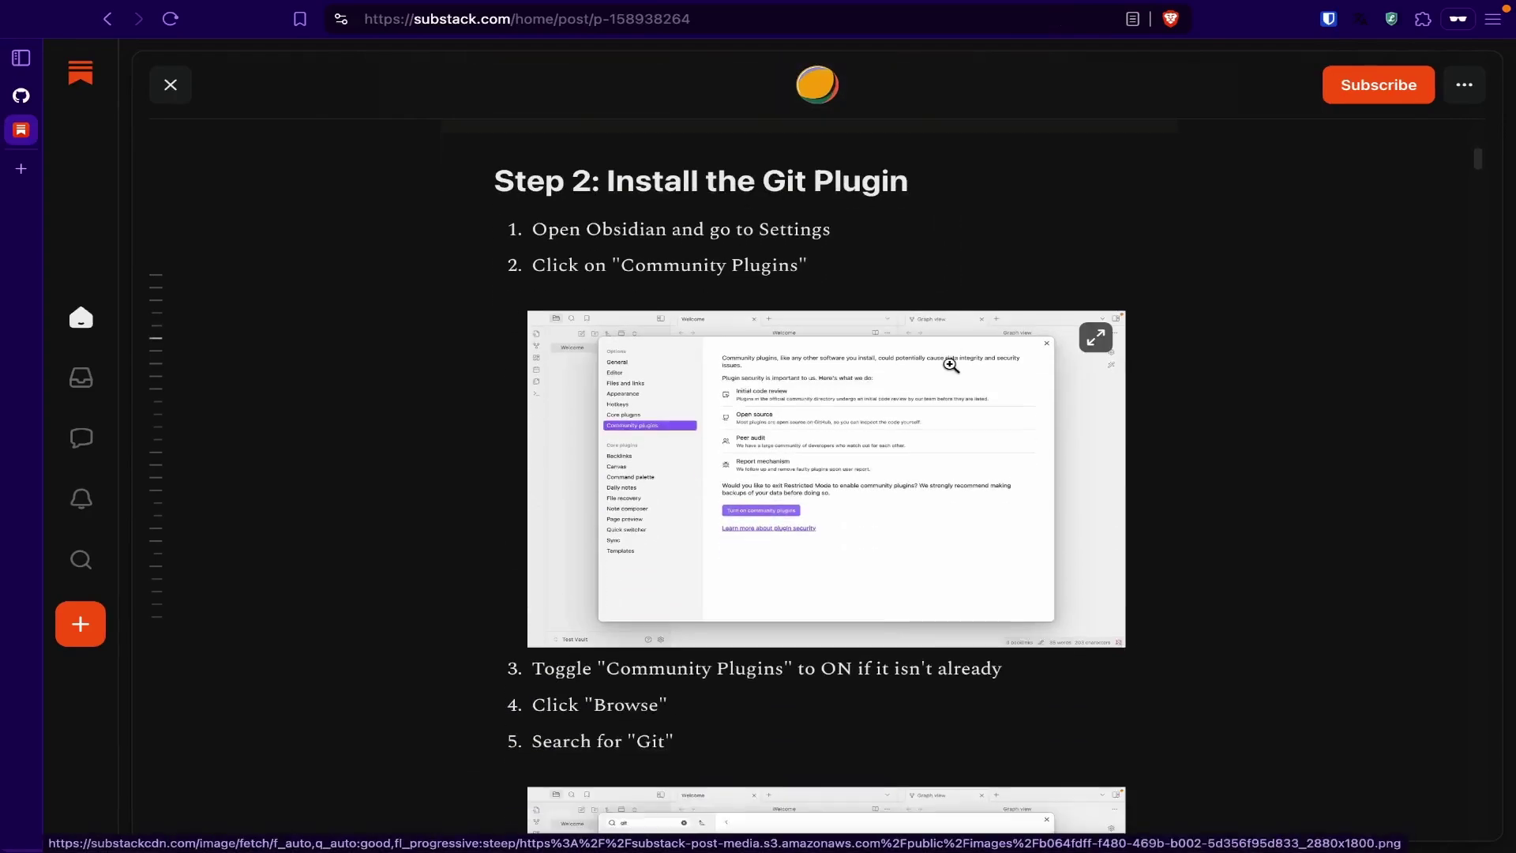
Return to Test Vault in Obsidian and turn on community plugins in its settings.
key("ctrl+Right")
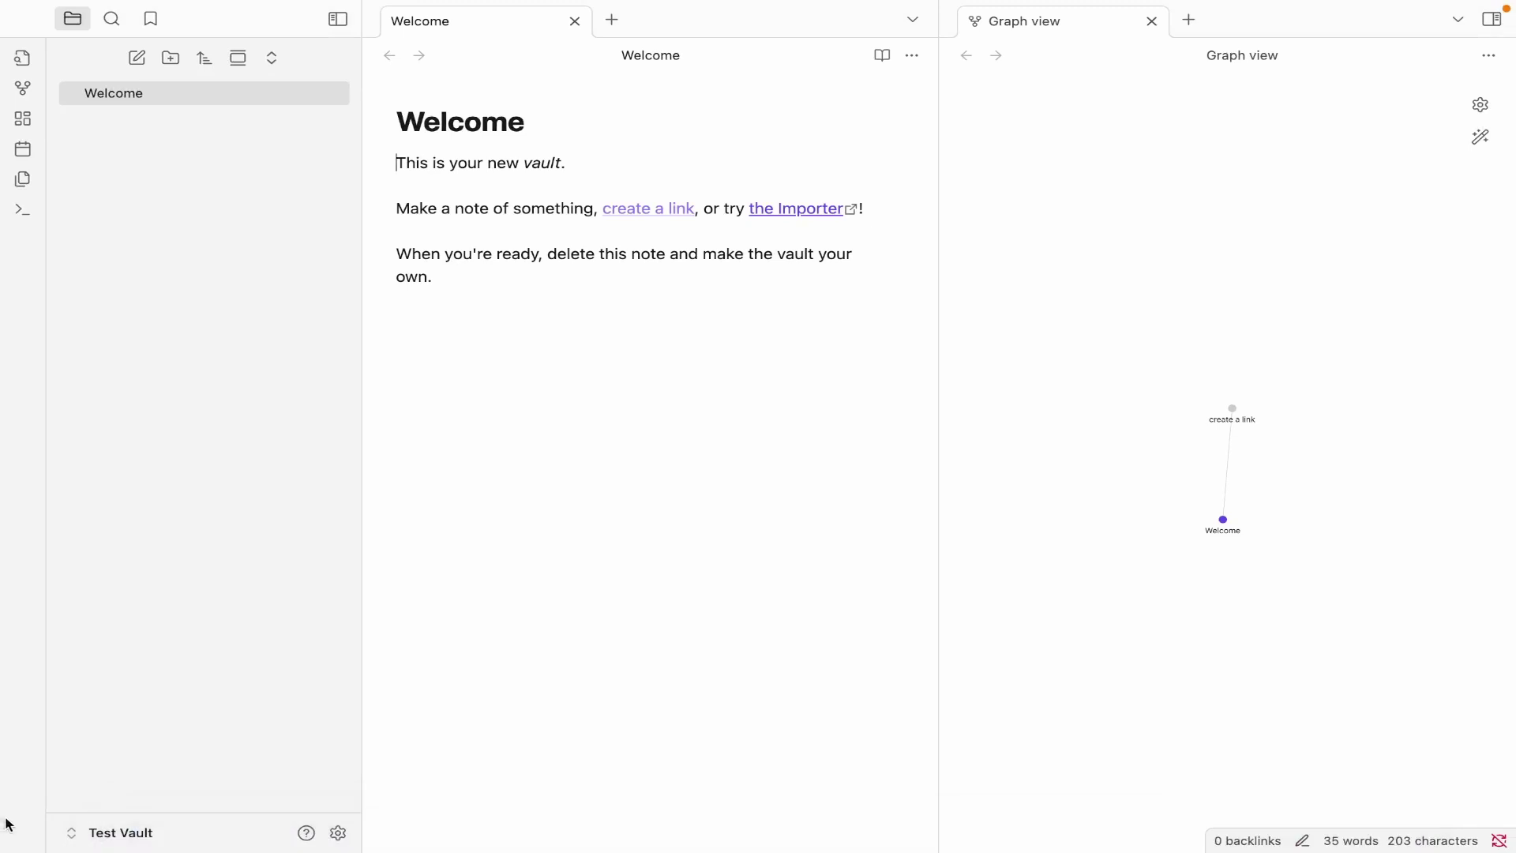
left_click(338, 835)
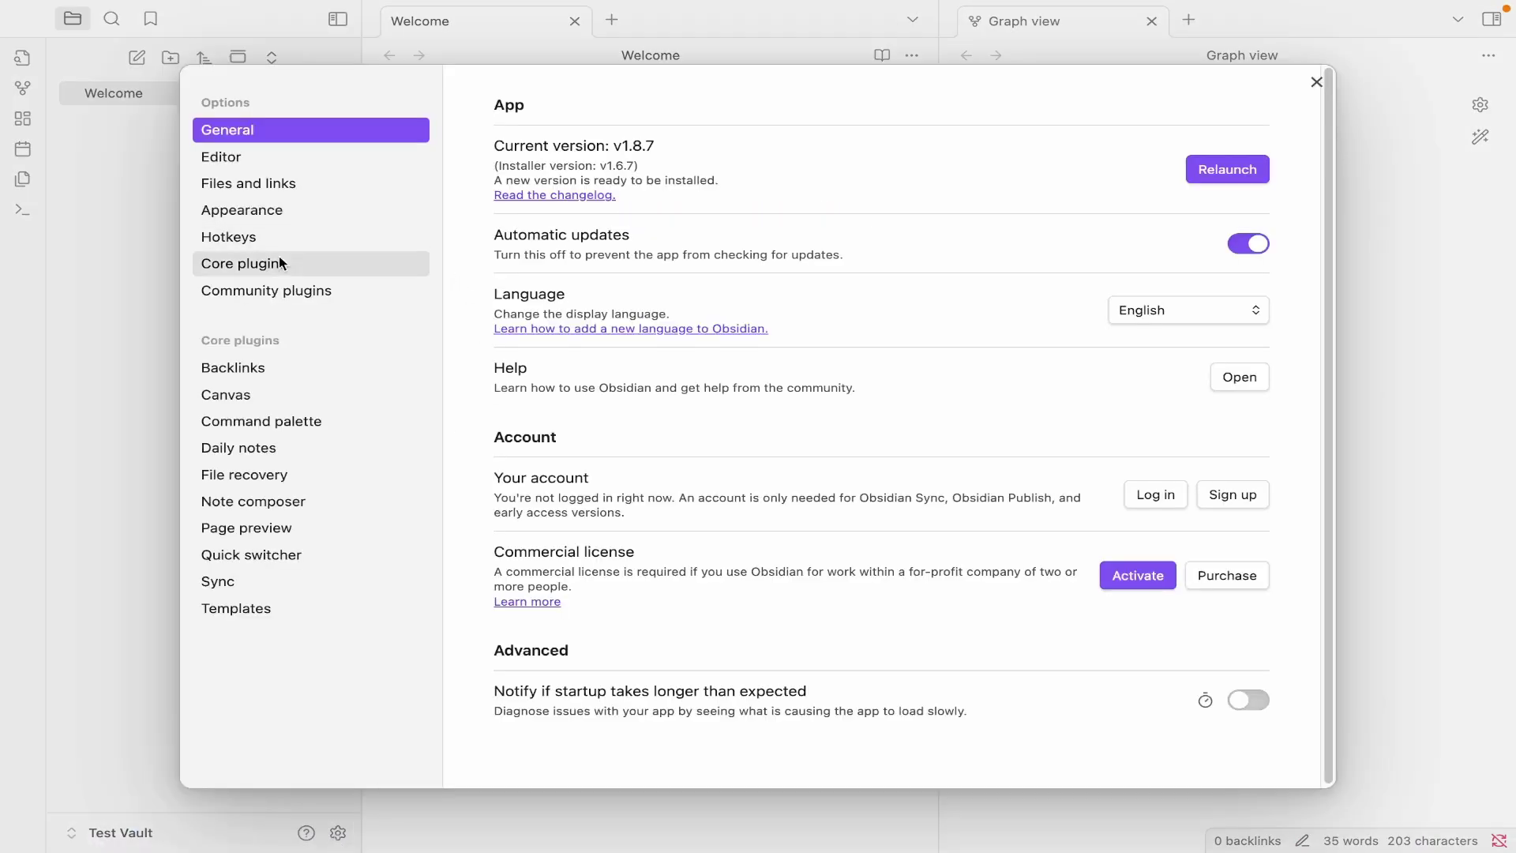
left_click(266, 292)
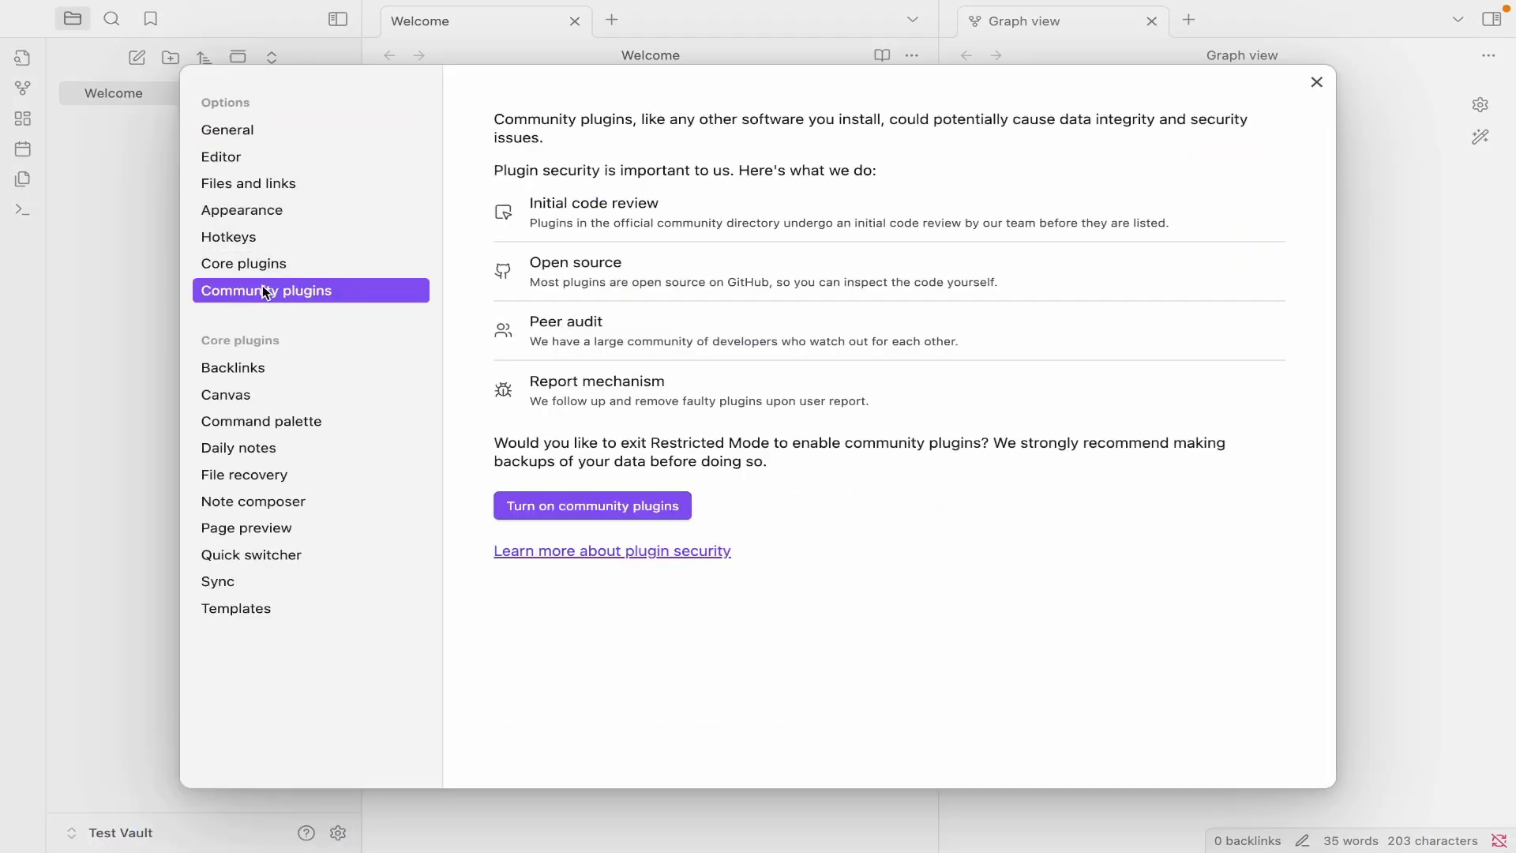
left_click(594, 517)
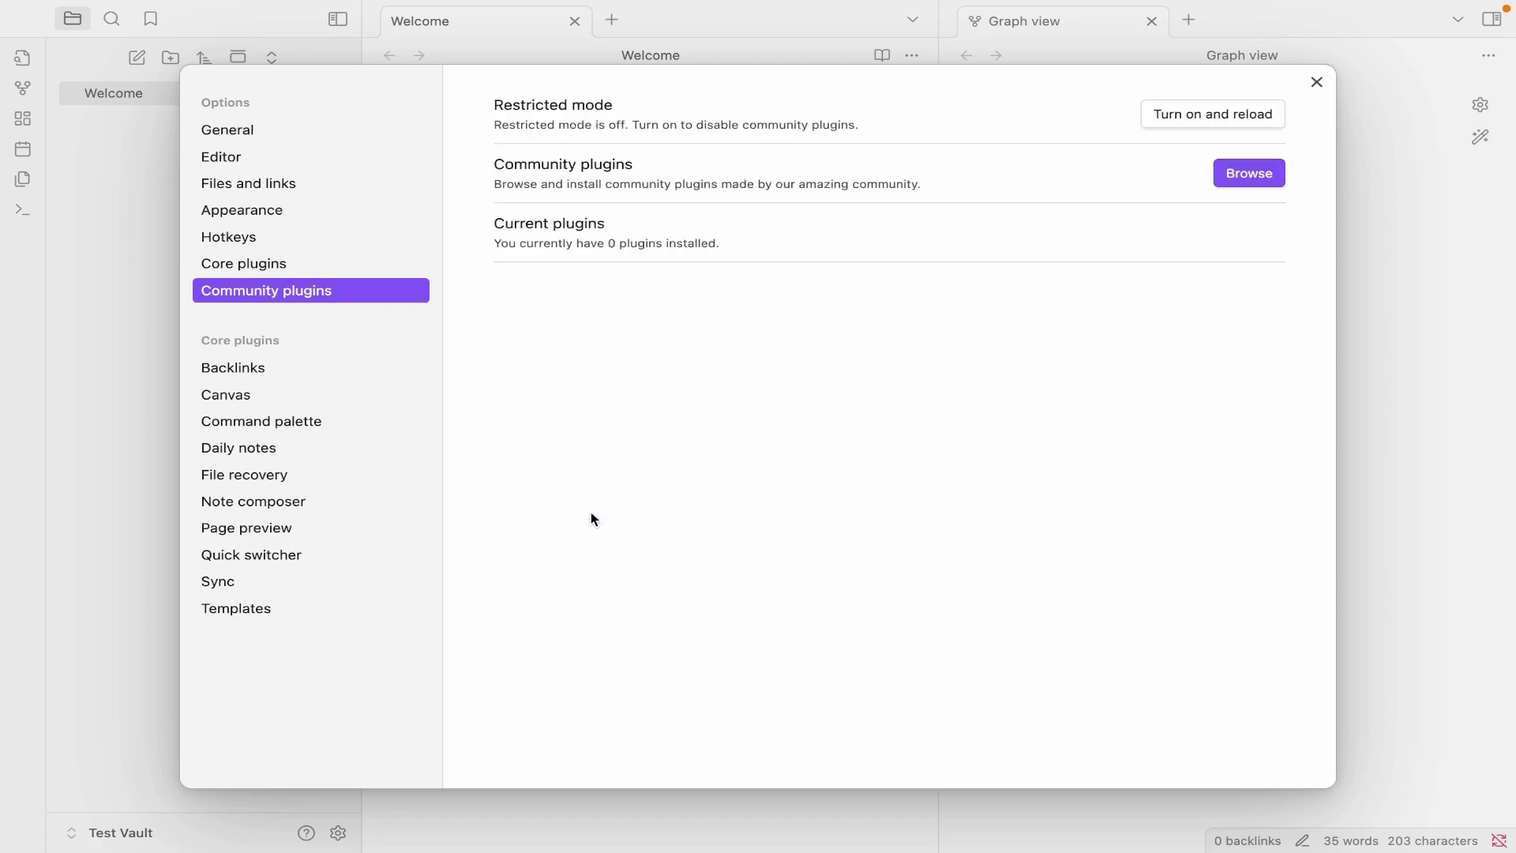
Search the community plugins for git and install the Git plugin.
left_click(1242, 180)
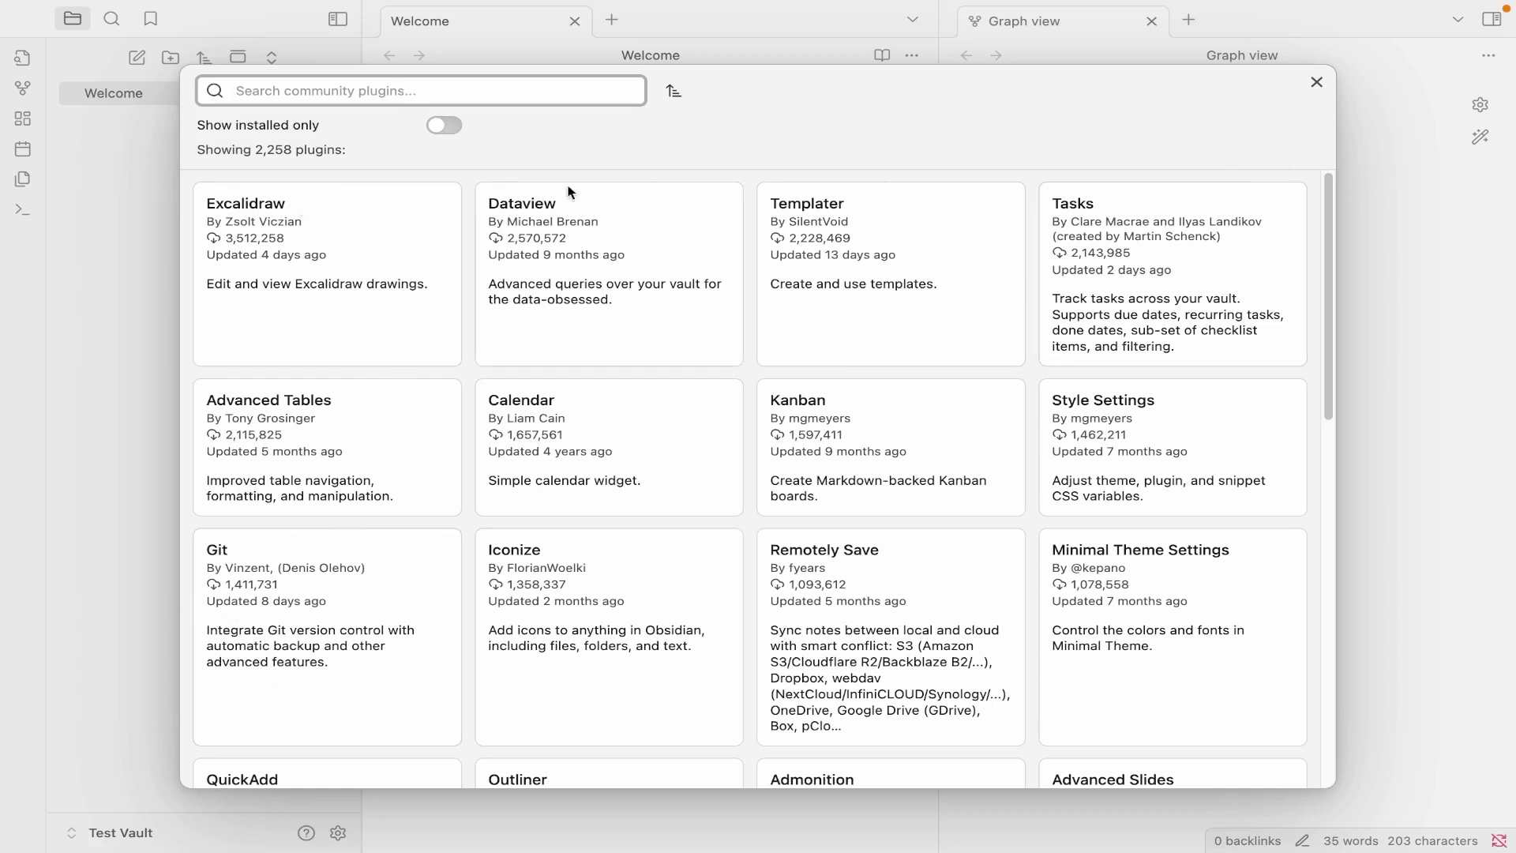
type("git")
left_click(262, 229)
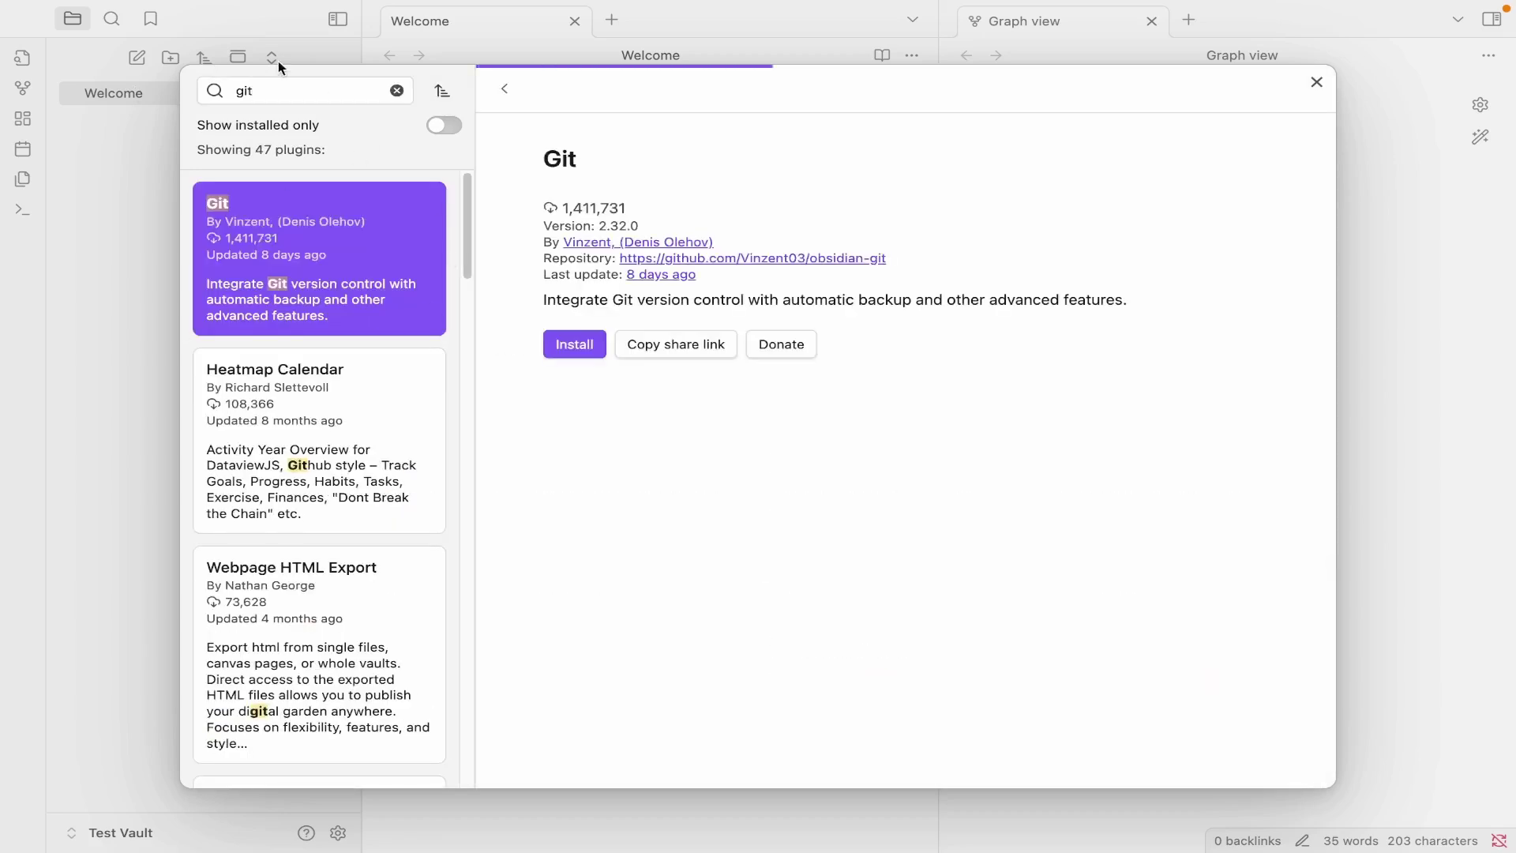
left_click(575, 345)
Switch to the browser and read the guide from the rest of Step 2 to Step 3 on creating a GitHub repository.
key("ctrl+Left")
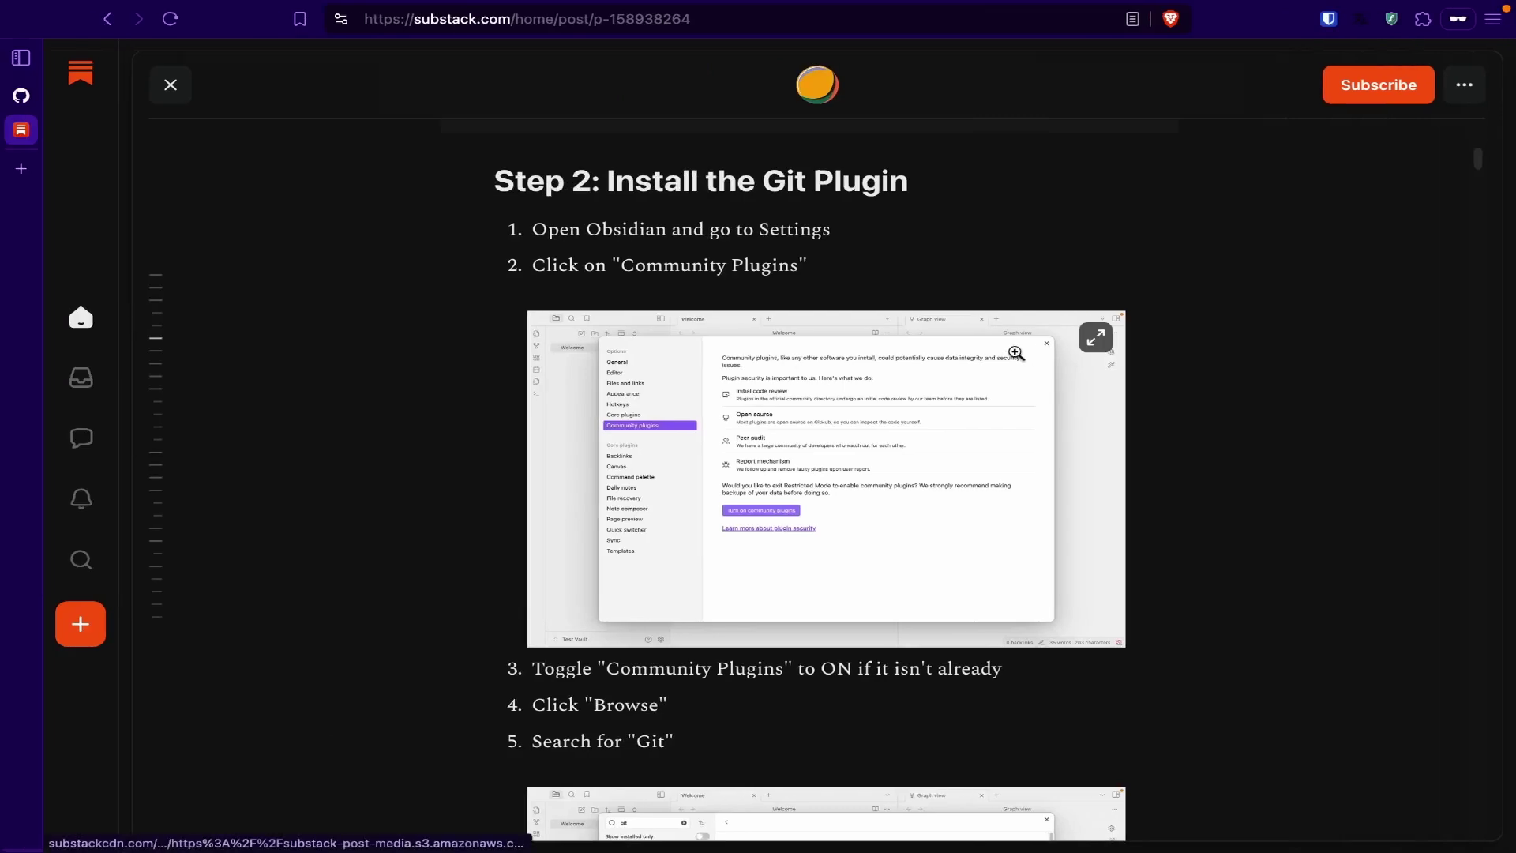
scroll(701, 267, "down", 4)
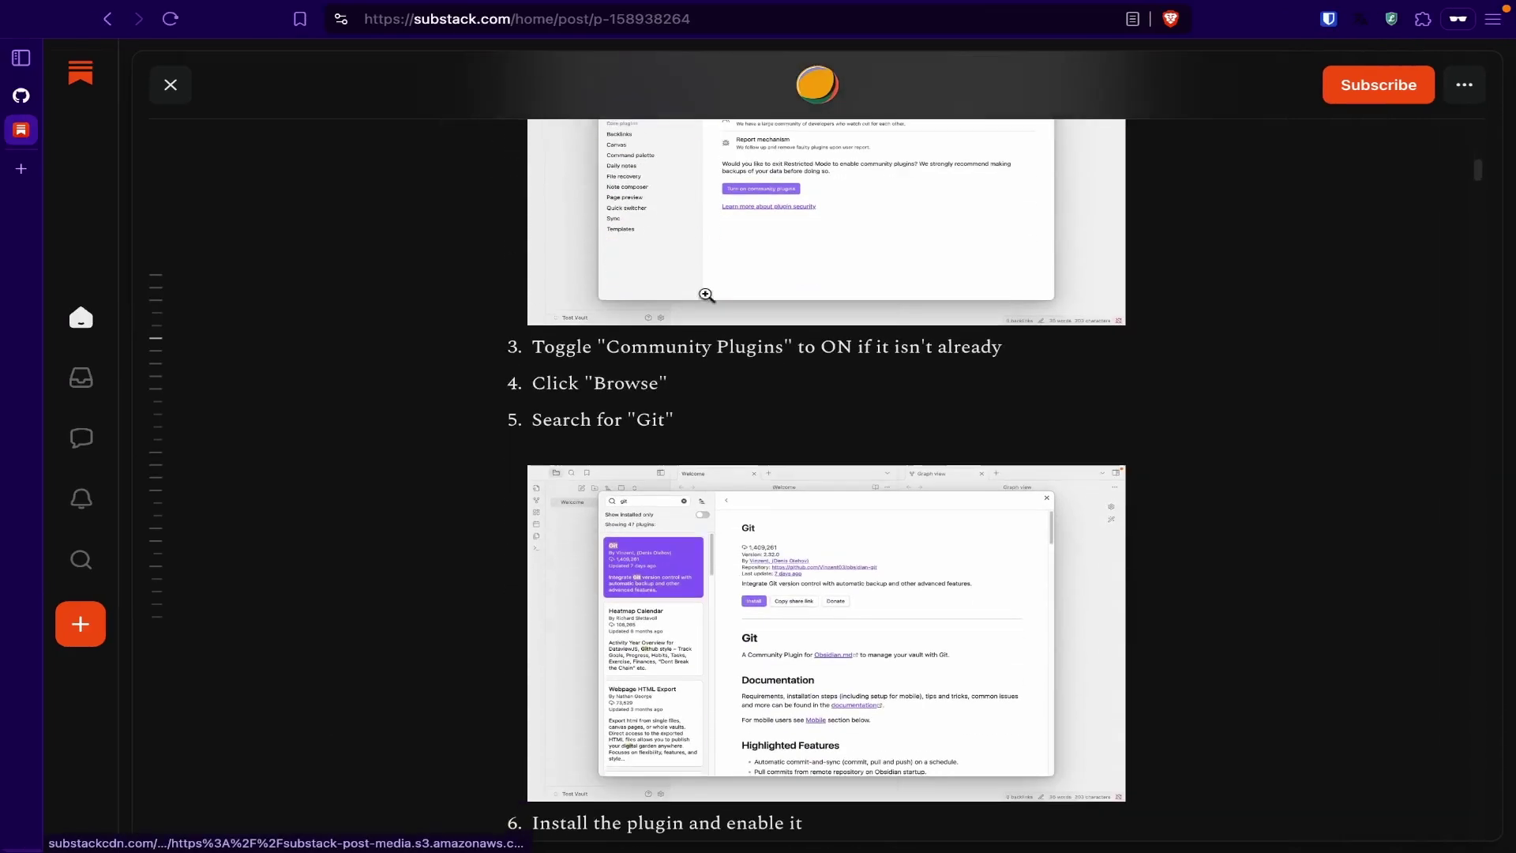
scroll(624, 413, "down", 6)
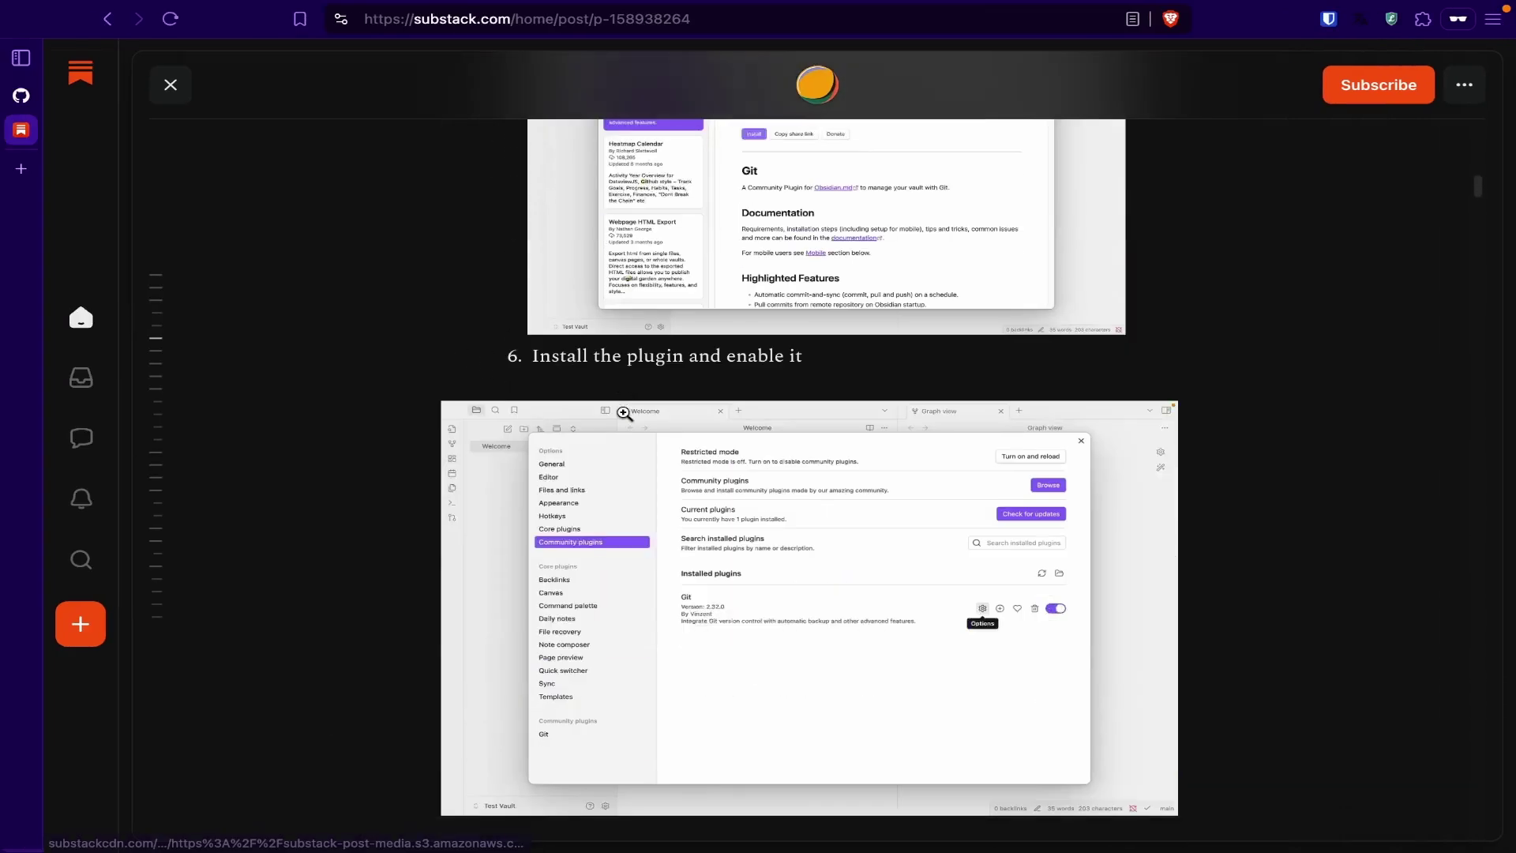
scroll(638, 390, "down", 4)
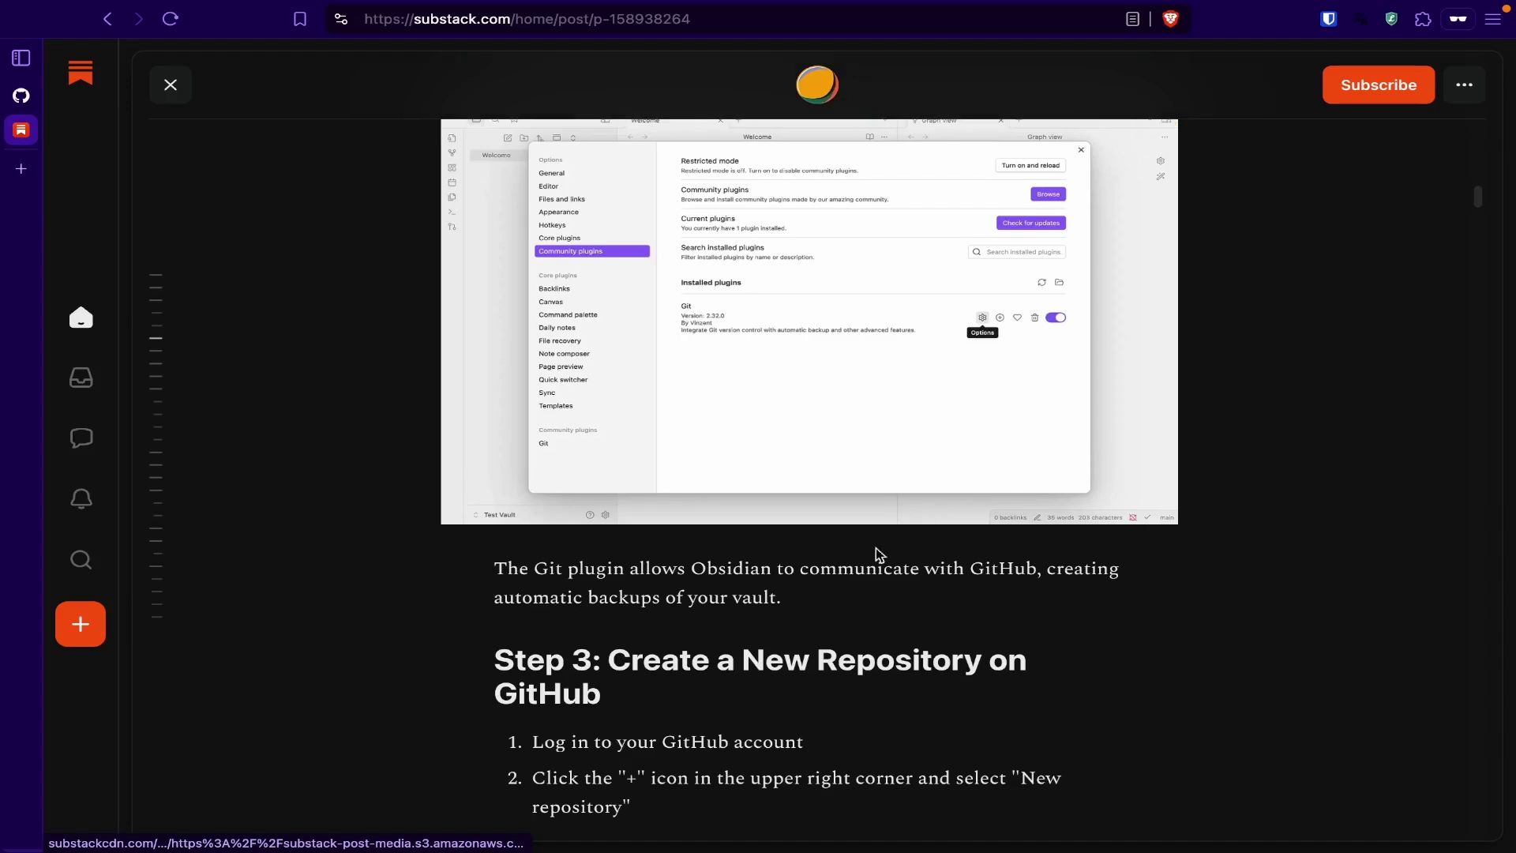
scroll(987, 458, "down", 5)
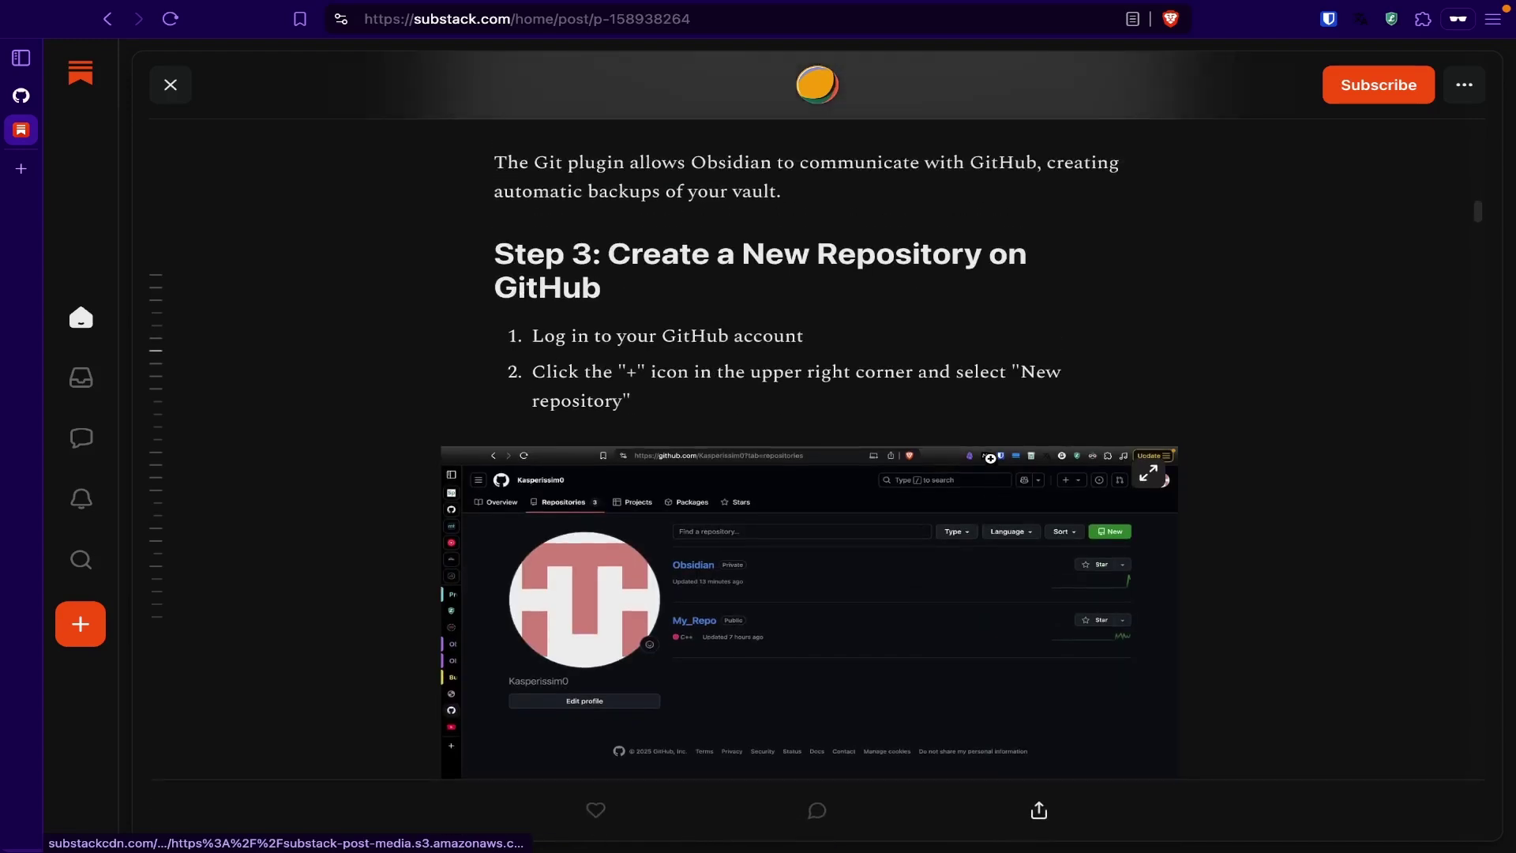
Enable the Git plugin in Obsidian, open and close its options, and return to the guide in the browser.
key("ctrl+Right")
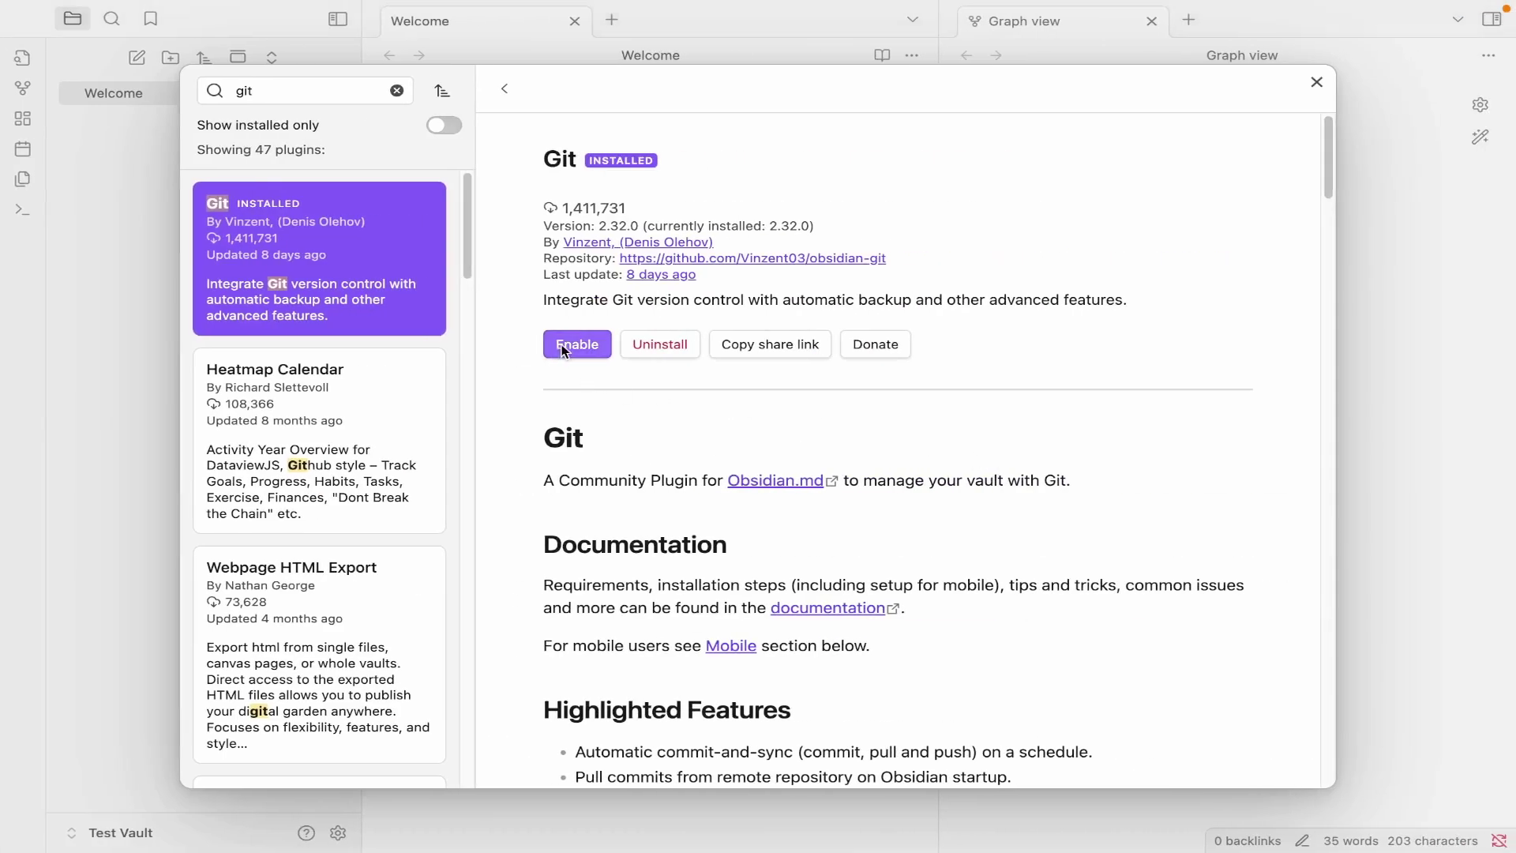
left_click(566, 351)
left_click(576, 345)
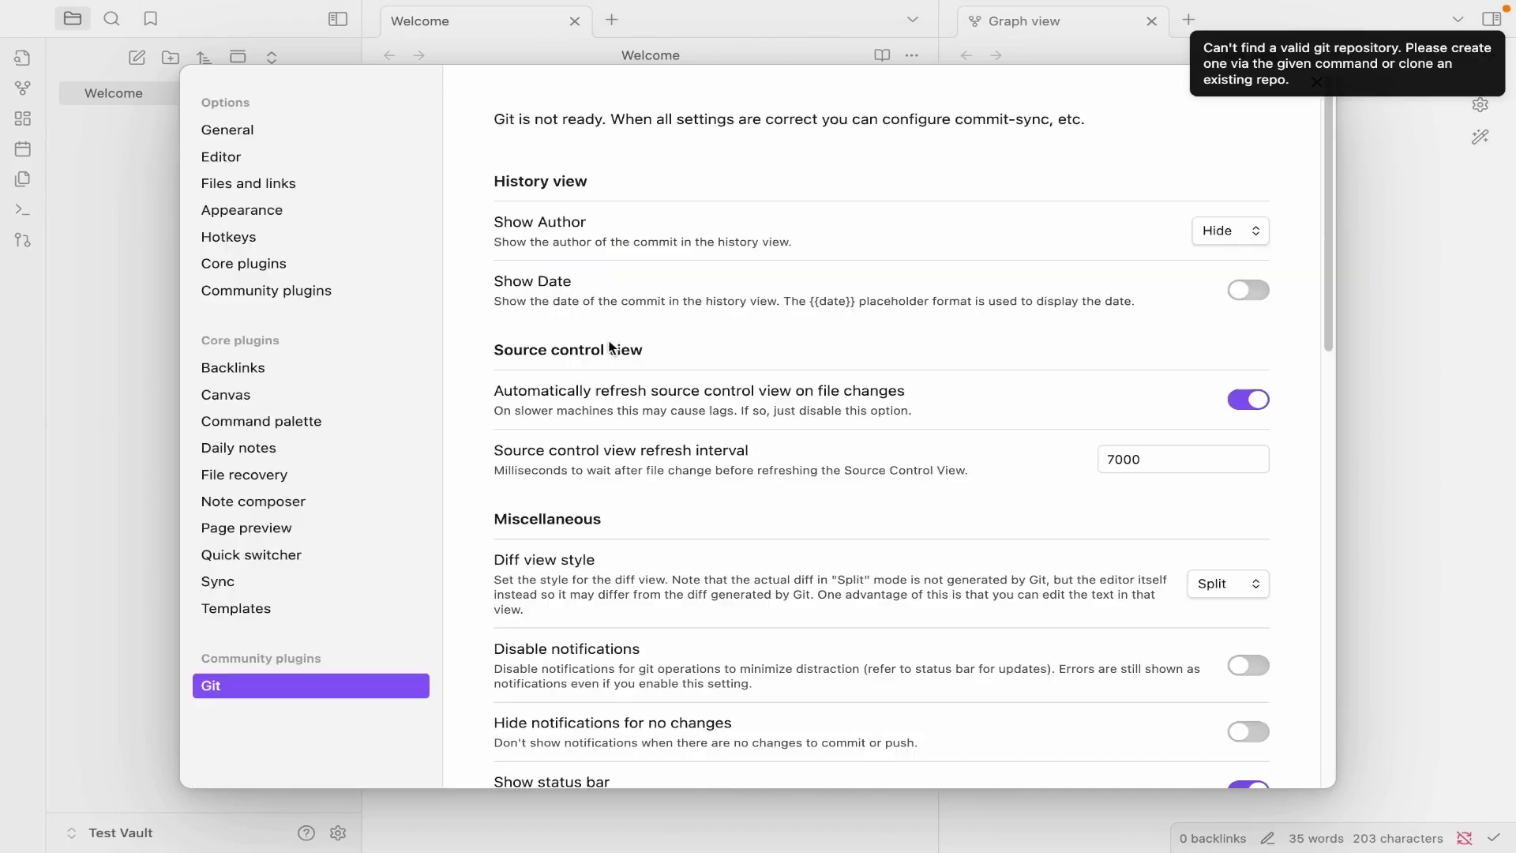
left_click(1402, 48)
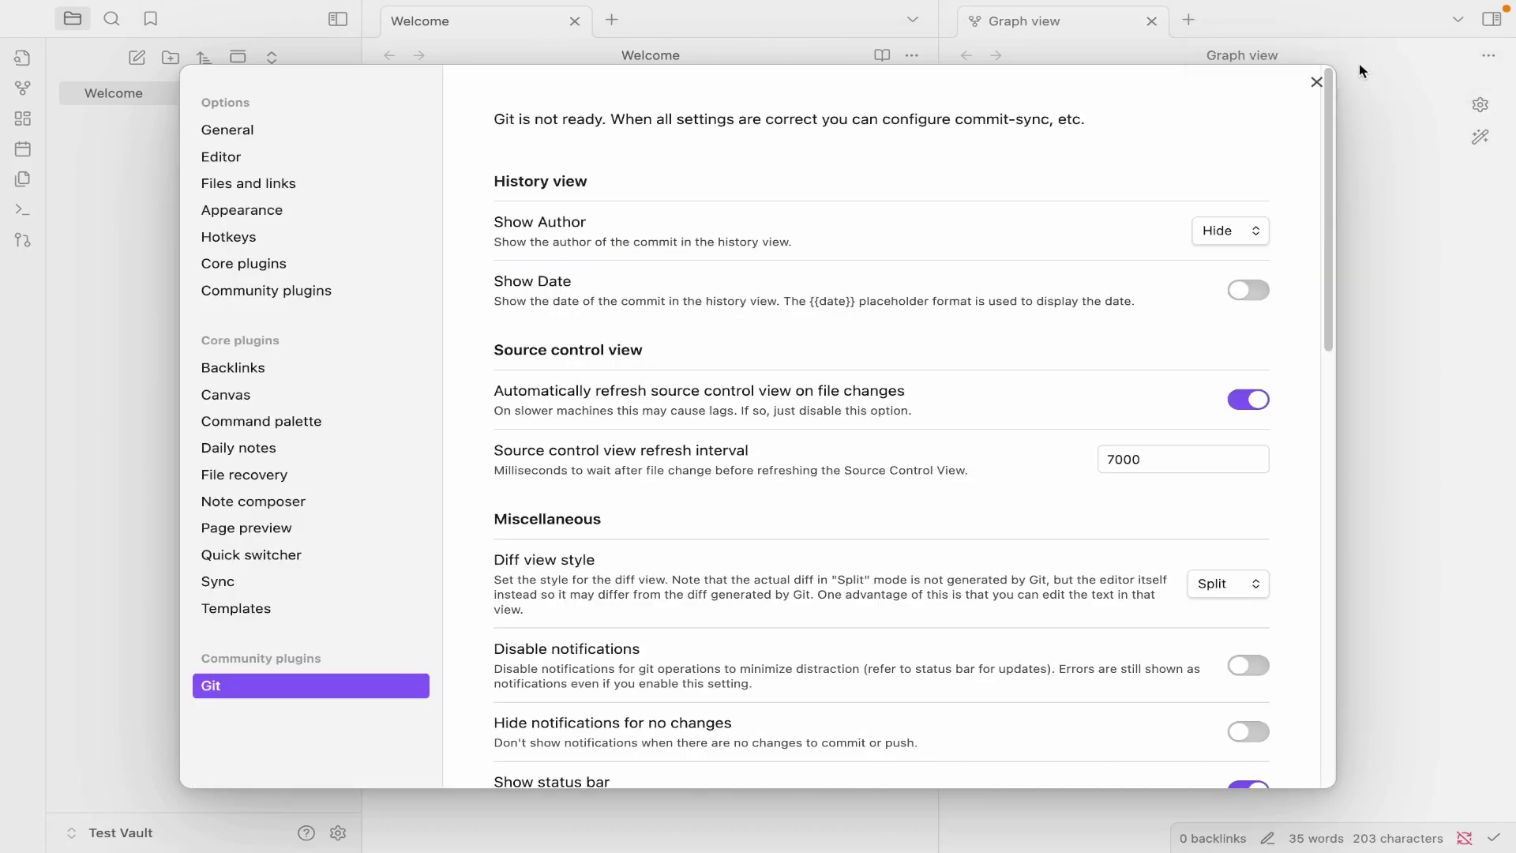
left_click(1315, 83)
key("ctrl+Left")
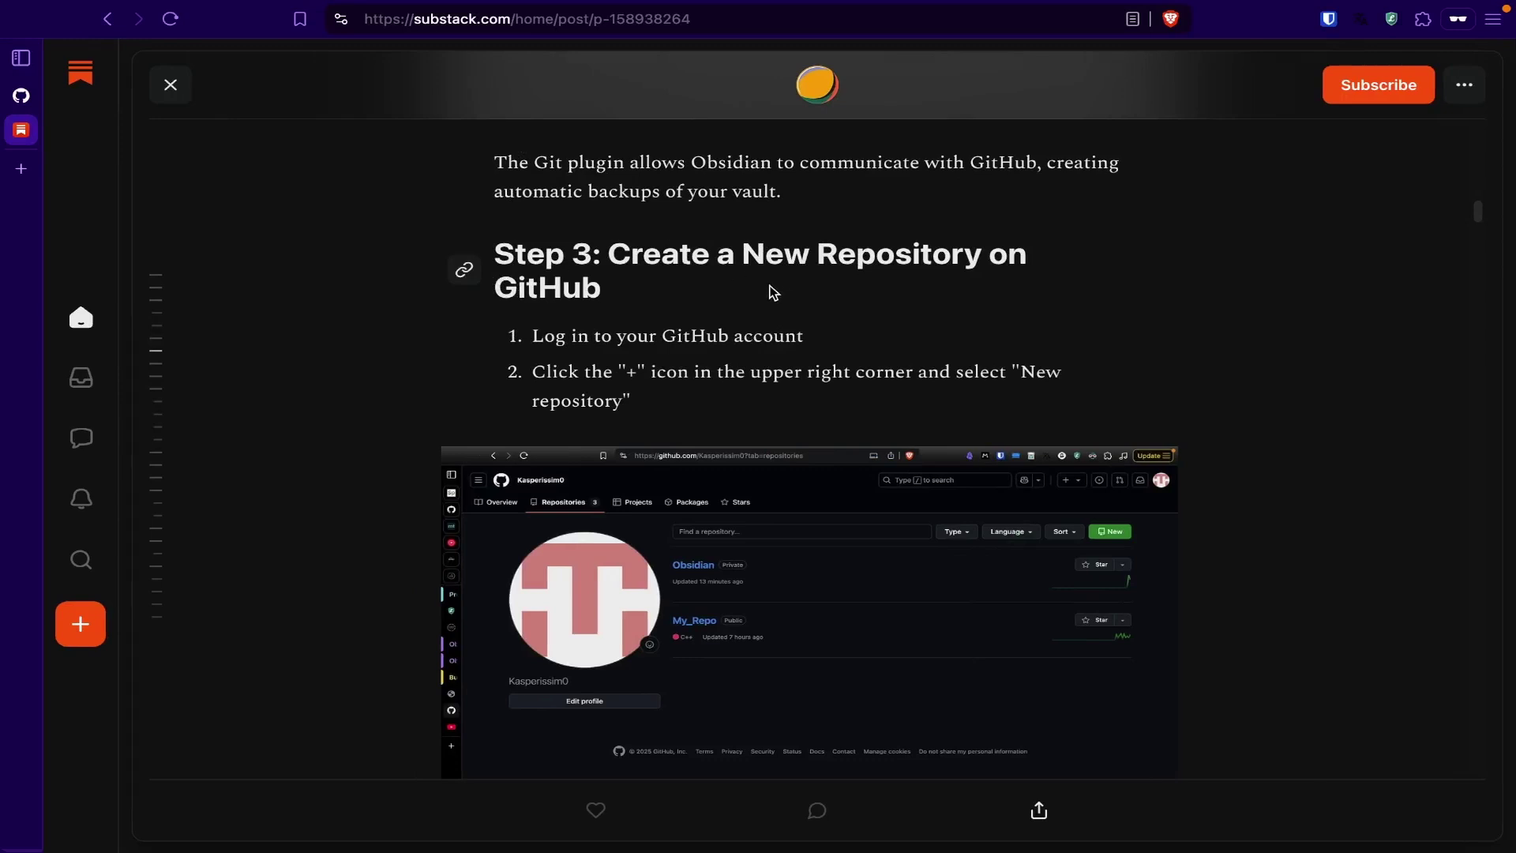
Go to the GitHub page and sign in by filling in the saved username and account password.
left_click(21, 96)
left_click(1335, 113)
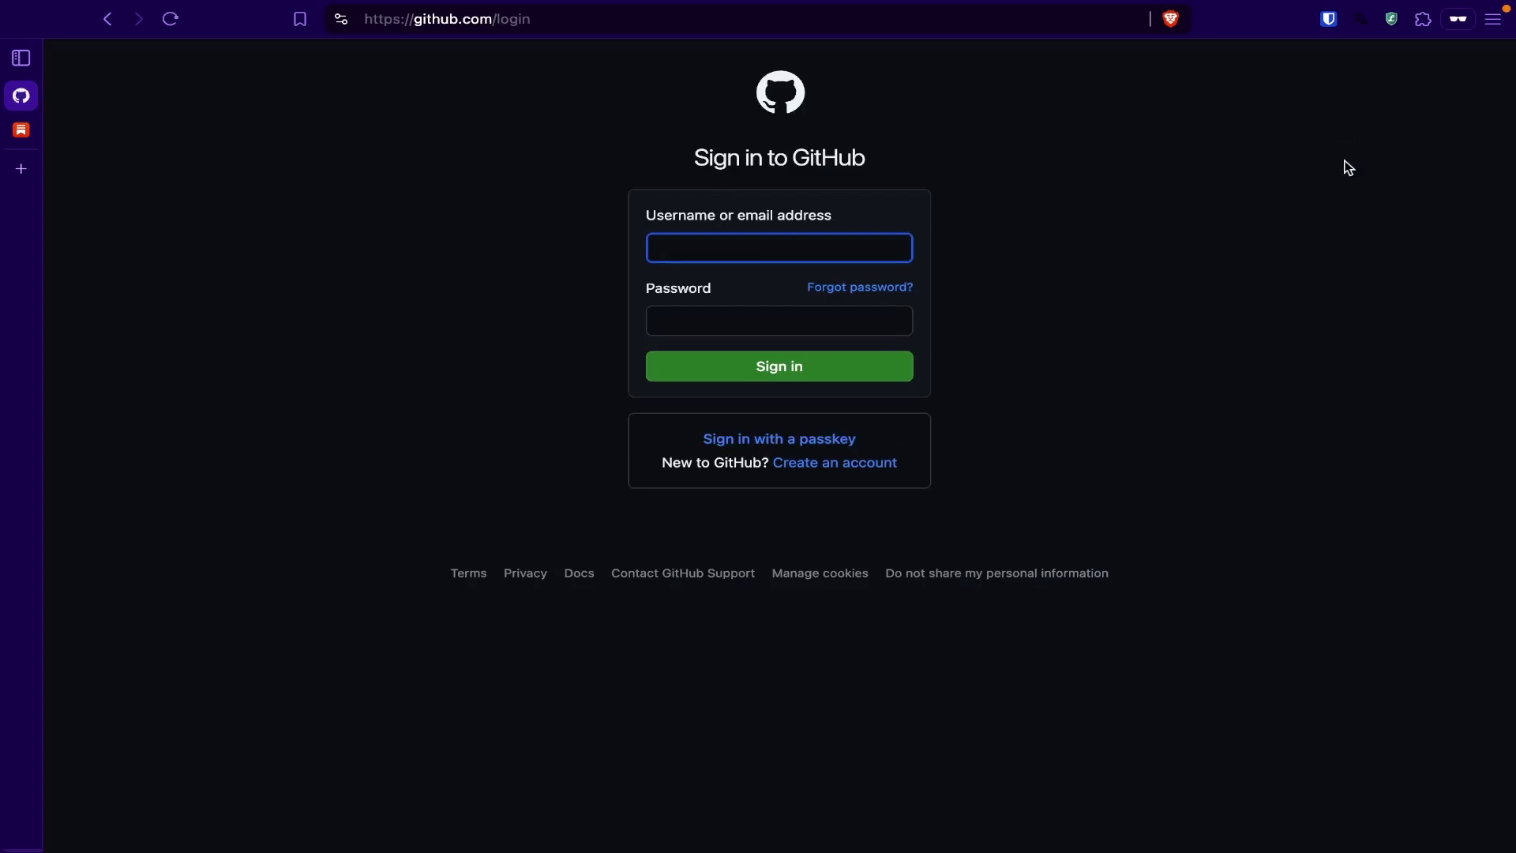
key("ctrl+shift+l")
left_click(798, 368)
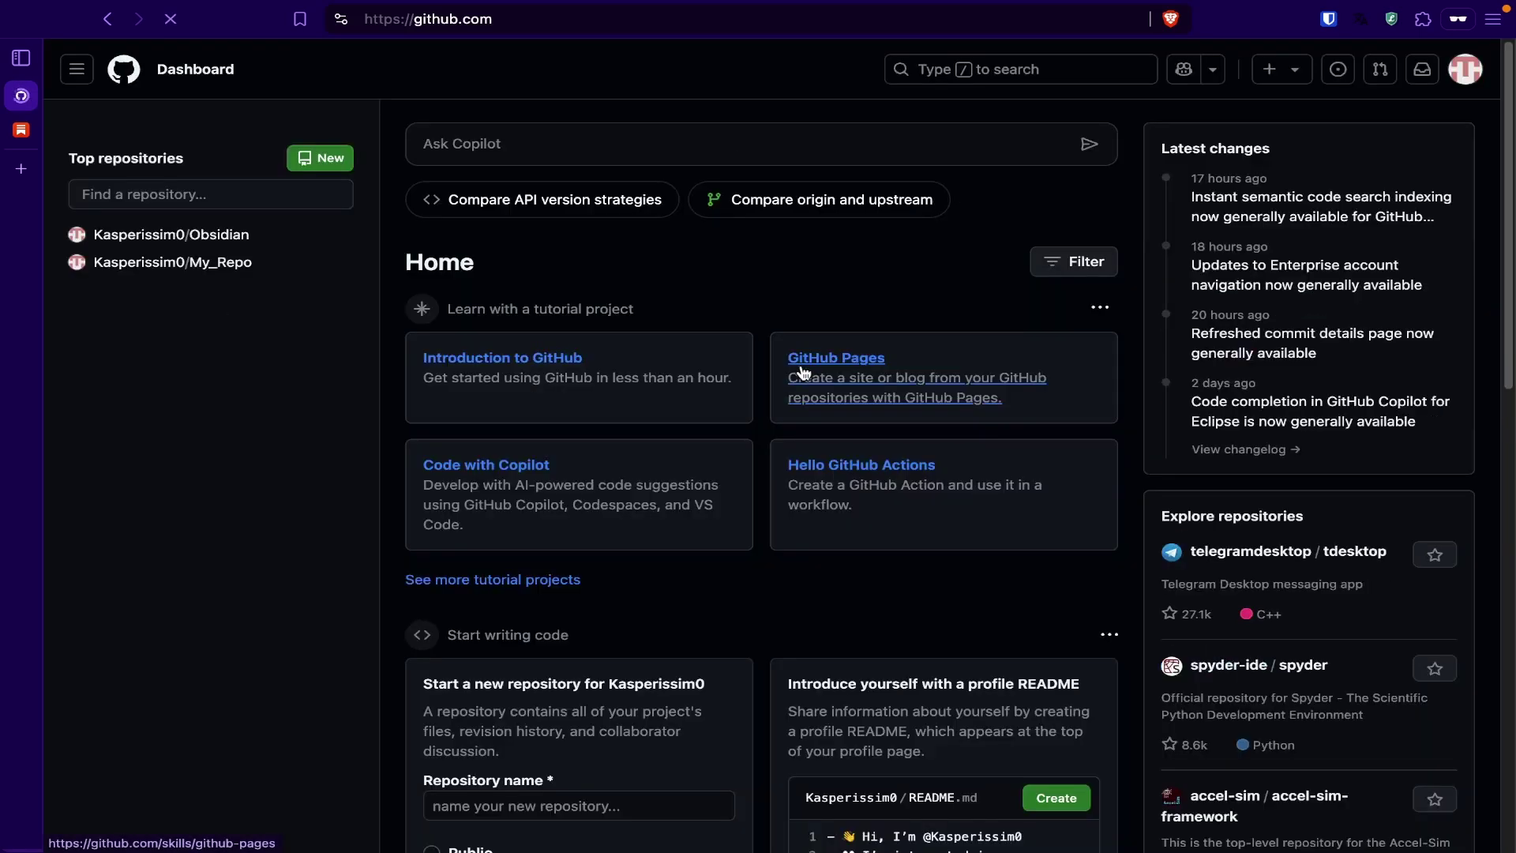
Start a new GitHub repository from the dashboard and name it Obsidian Back Up.
left_click(205, 73)
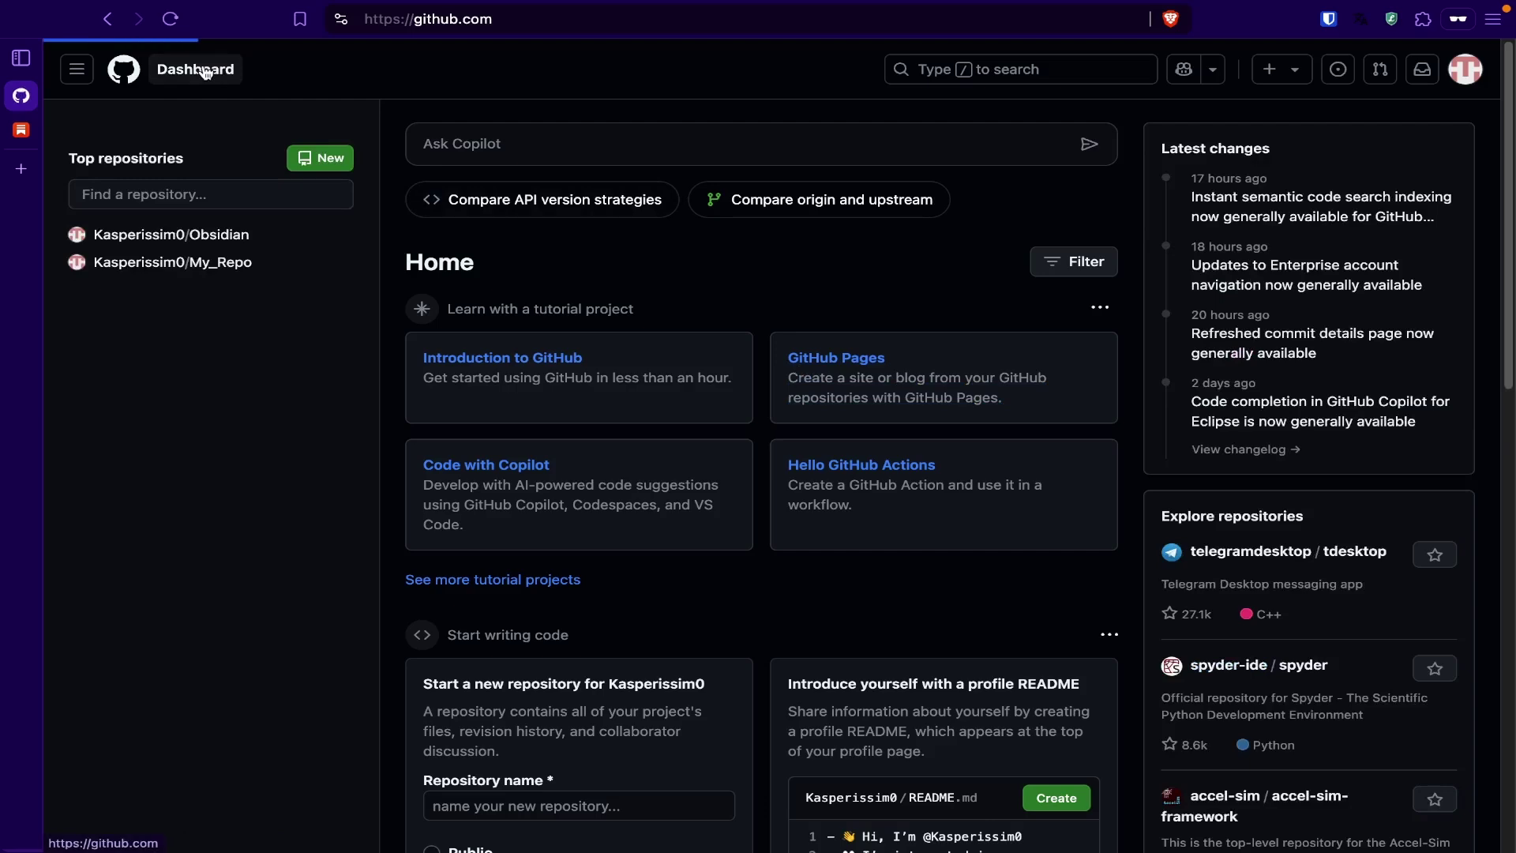
left_click(324, 161)
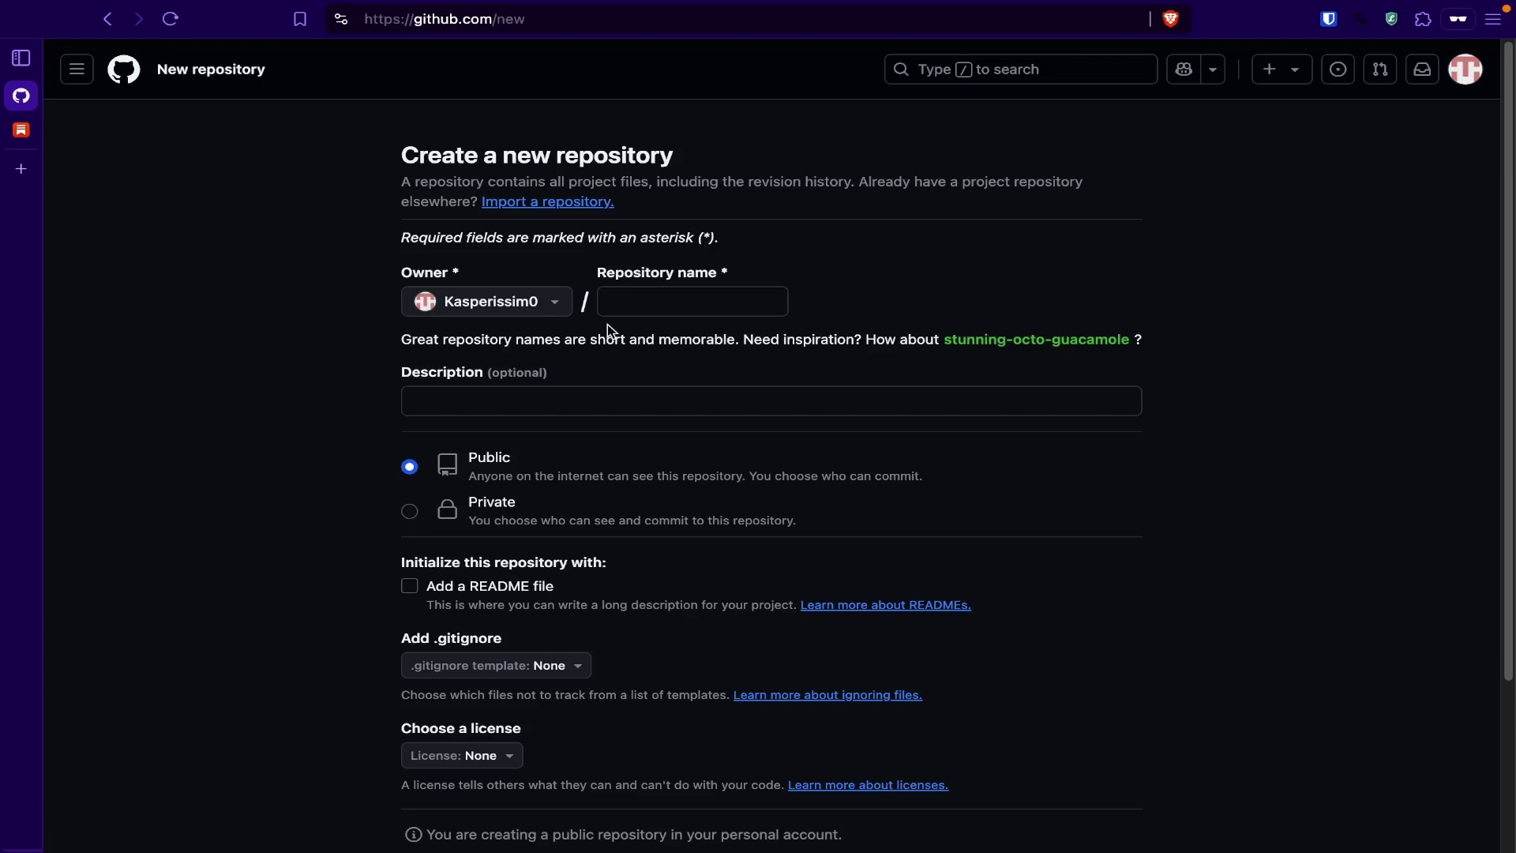
left_click(631, 308)
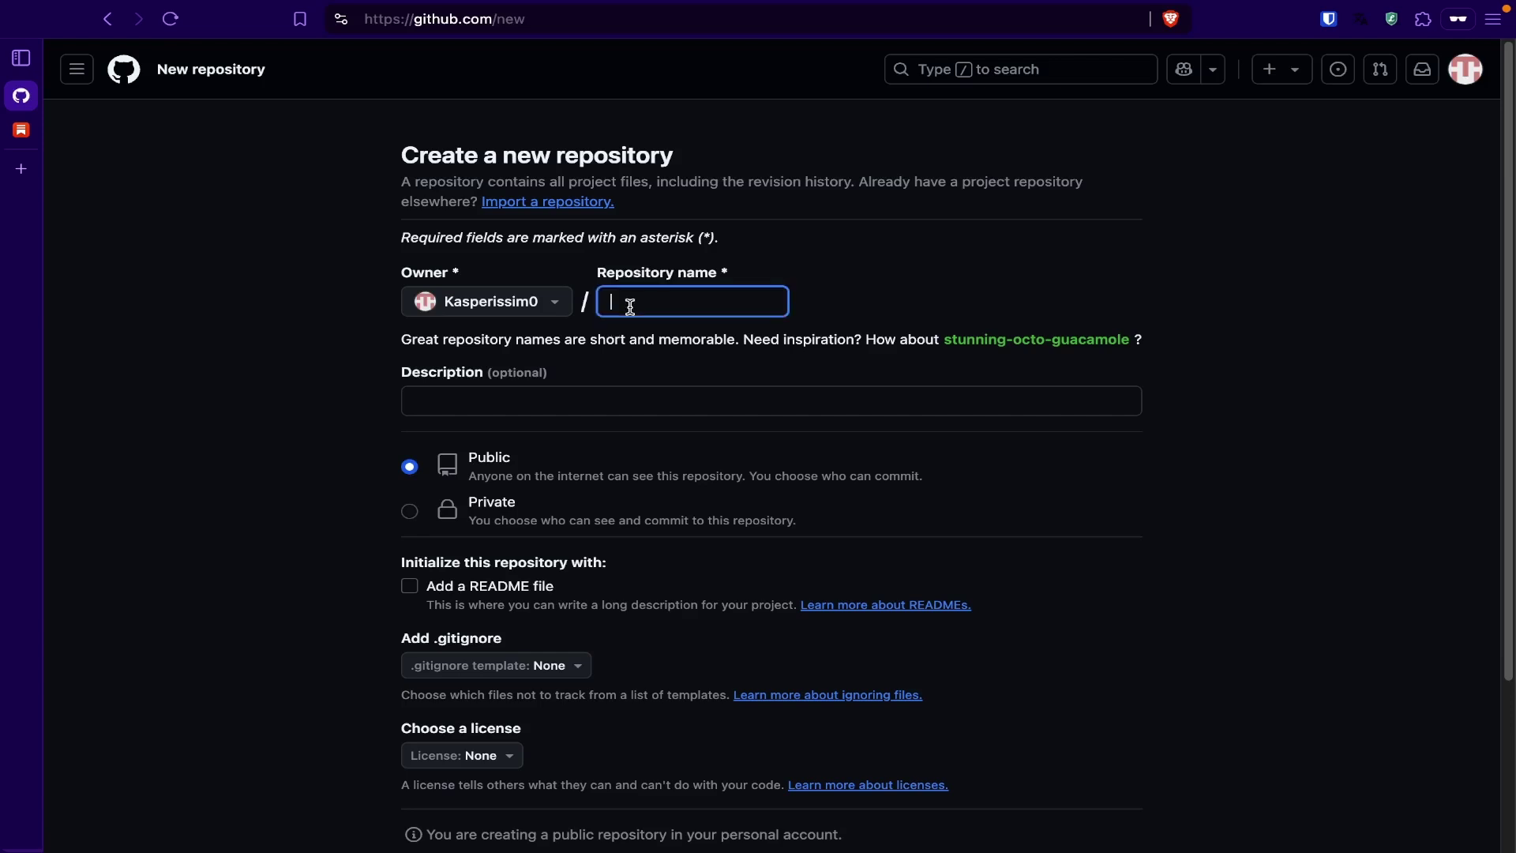
type("Tes")
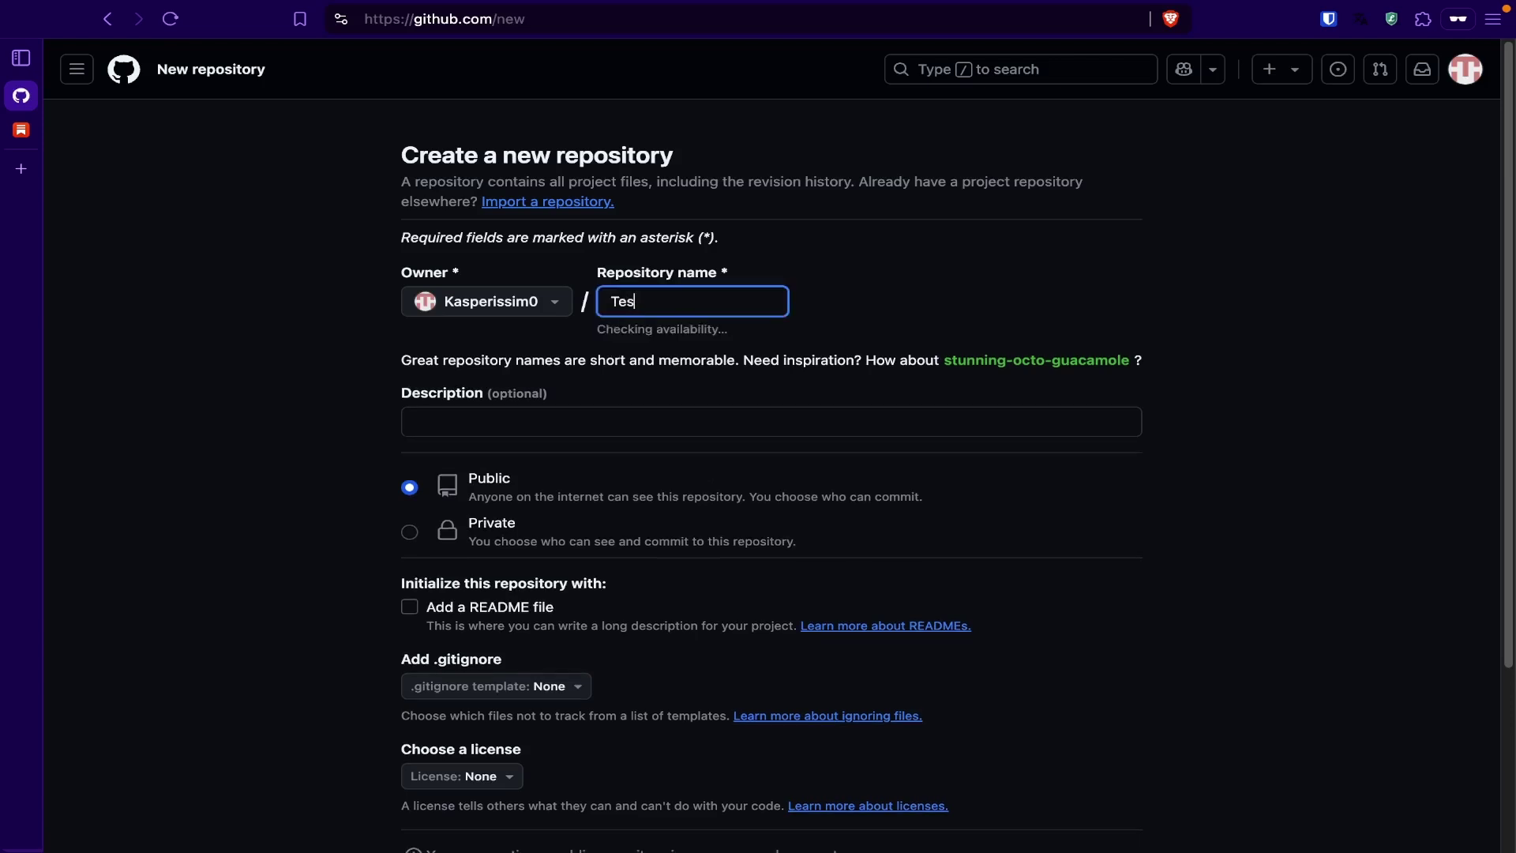
type("t")
key("BackSpace")
key("BackSpace")
key("BackSpace")
key("BackSpace")
type("Obsidian Back Up")
Set the repository's visibility to Private and create it without a description, README, .gitignore or license.
left_click(419, 558)
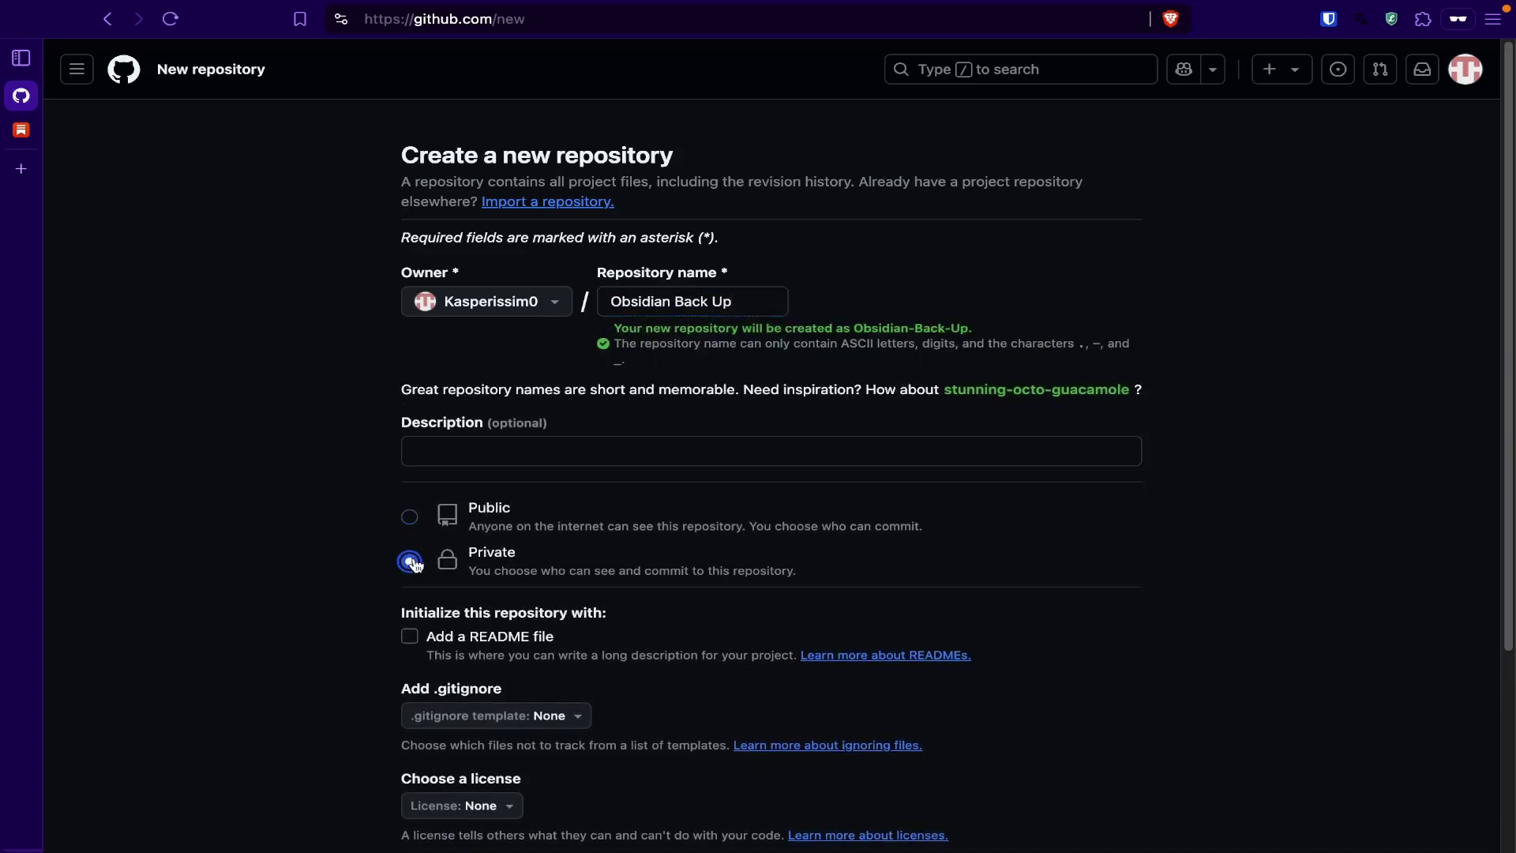
scroll(735, 450, "down", 4)
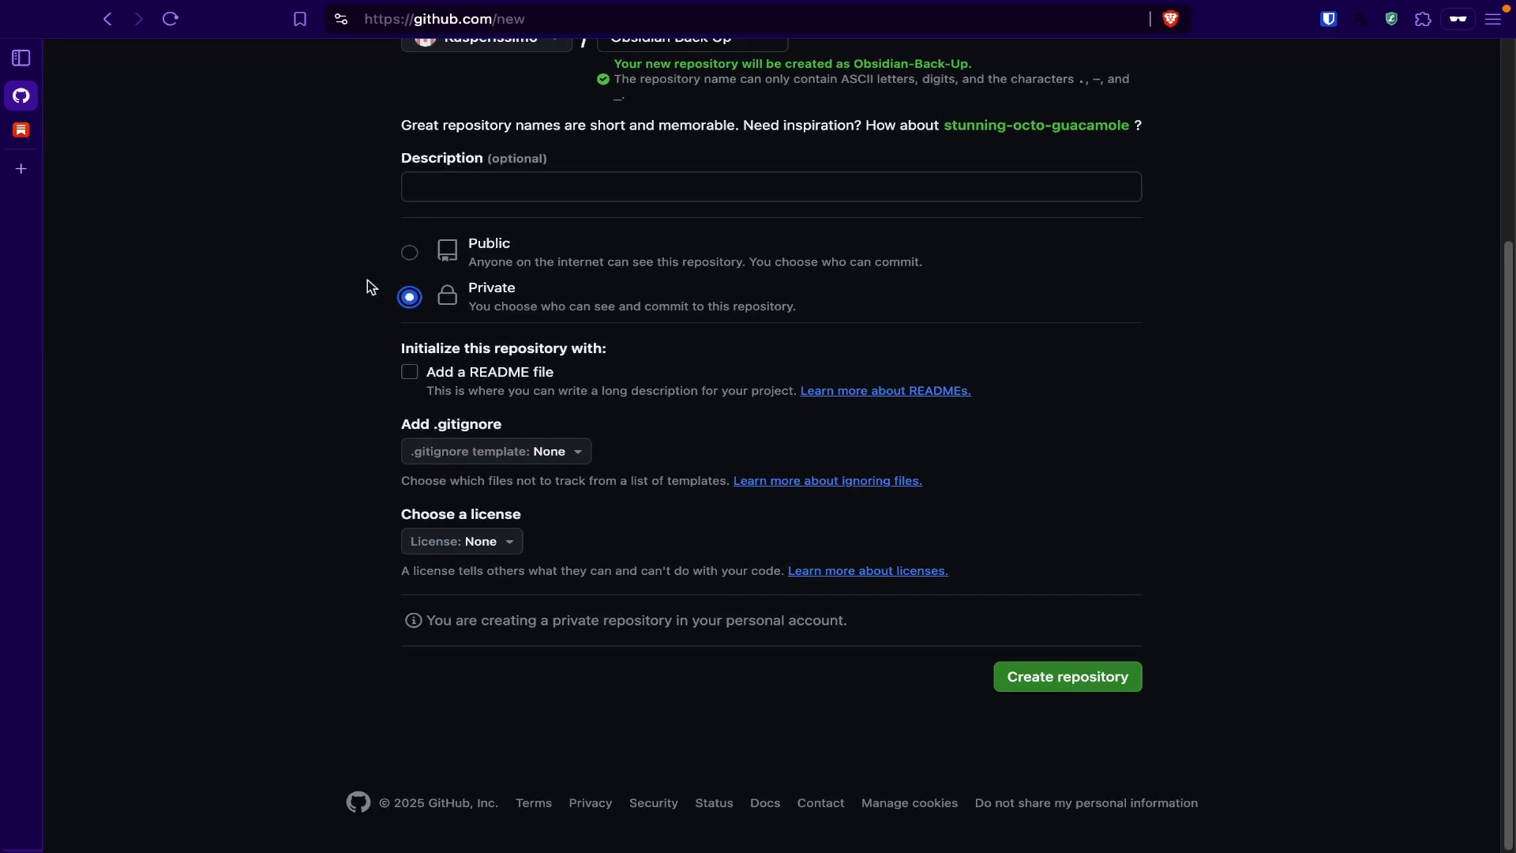
left_click(536, 184)
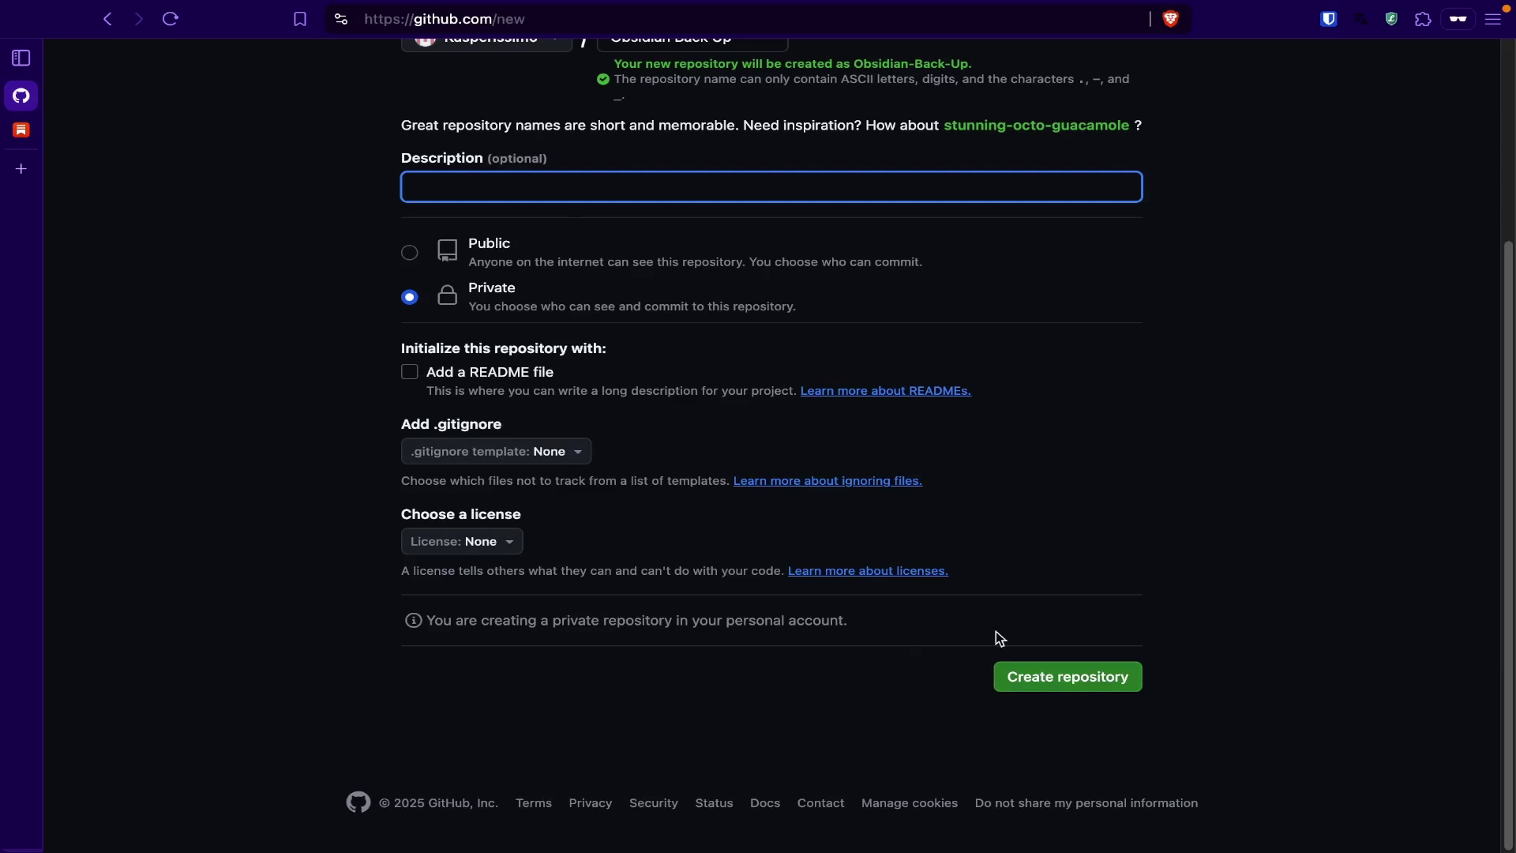
scroll(1032, 595, "up", 3)
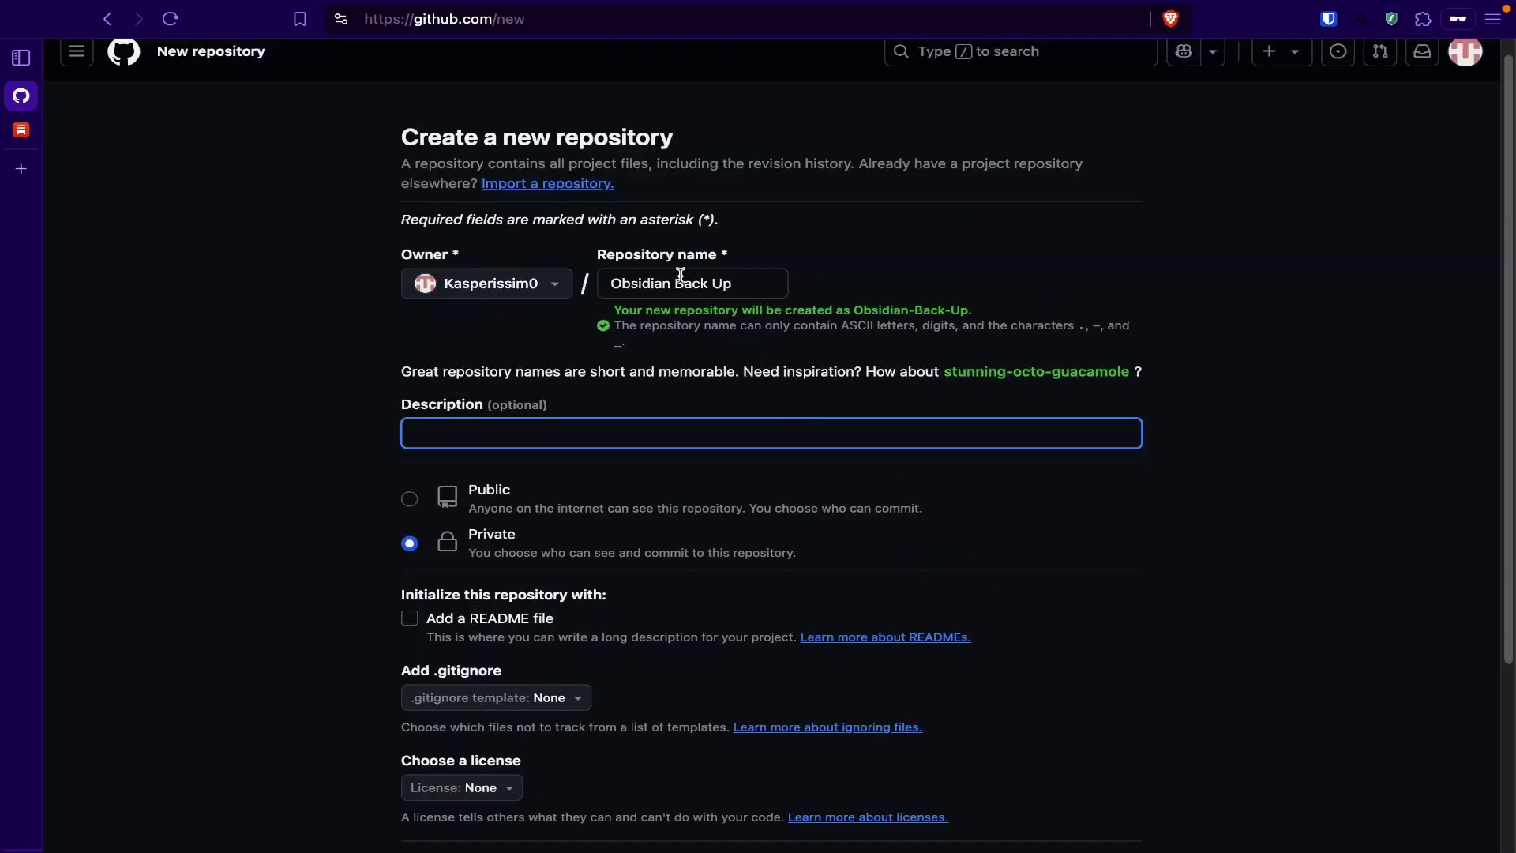
scroll(652, 438, "down", 3)
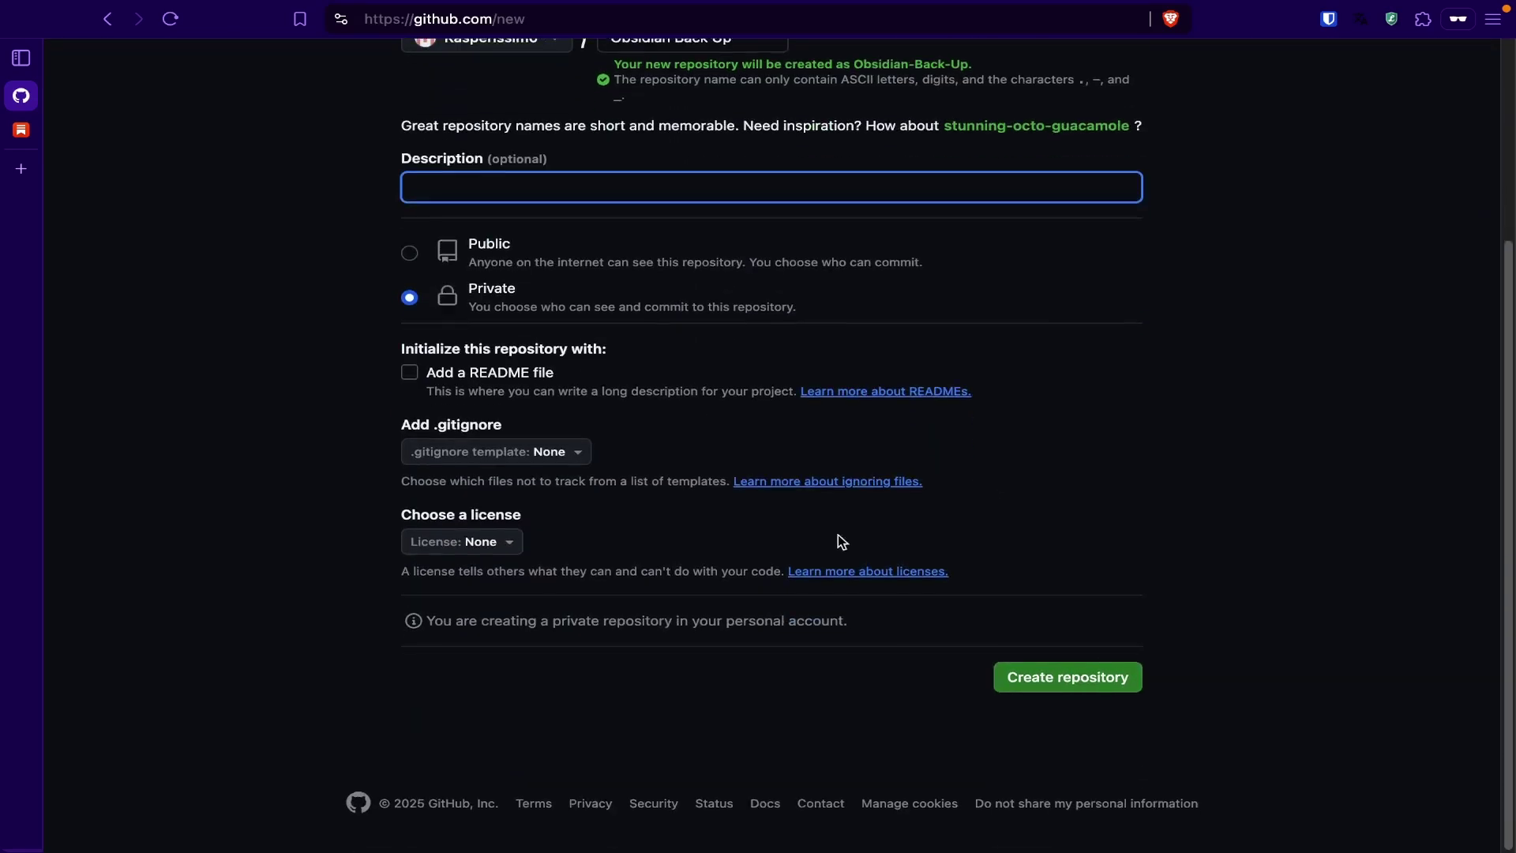
left_click(1086, 684)
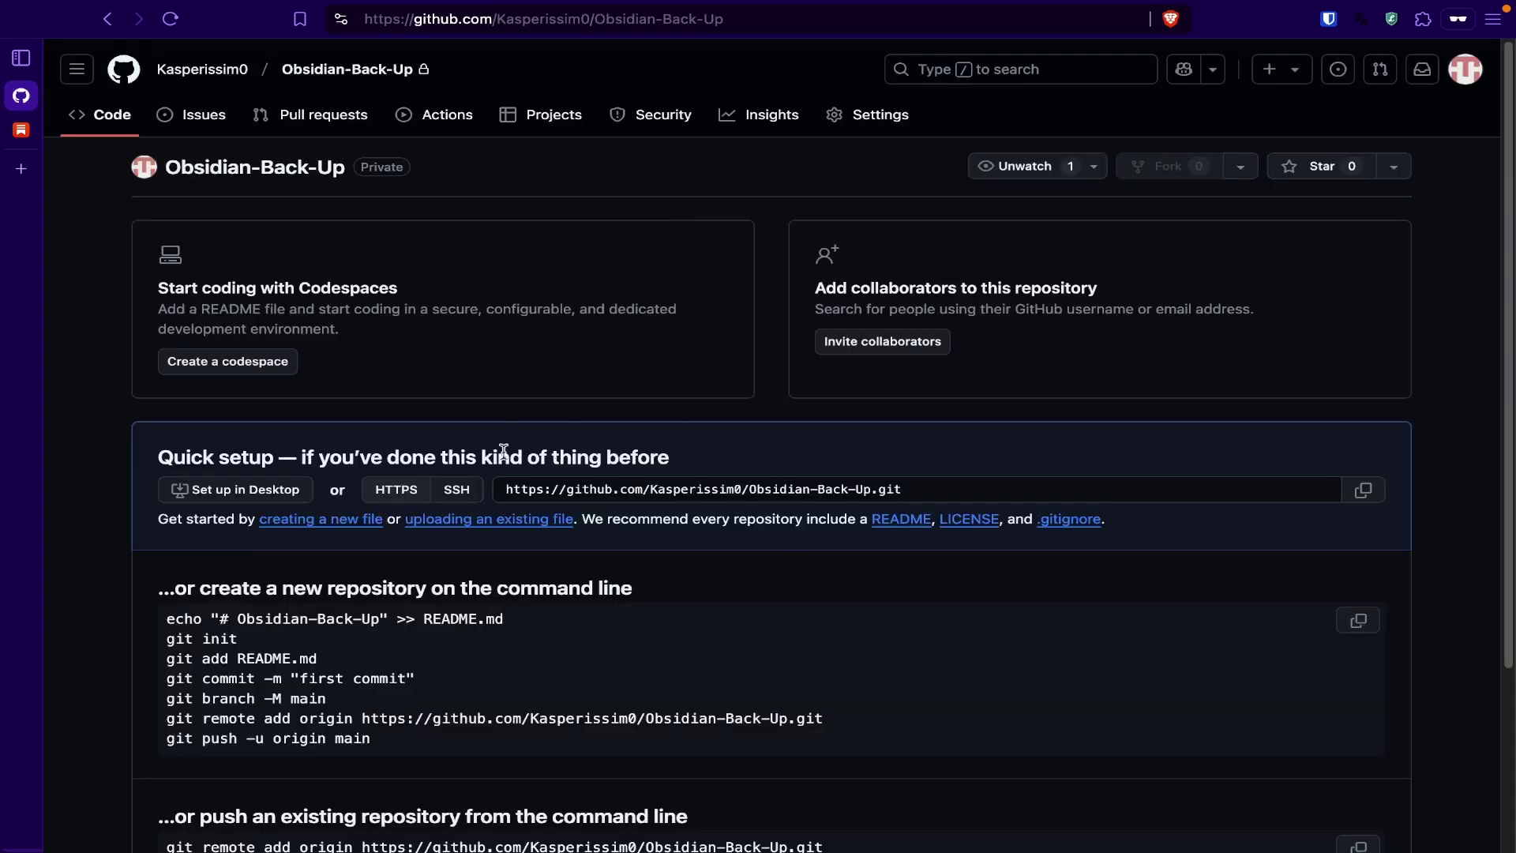
Return to the Substack guide and read from Step 3 to the Step 4 instructions on connecting the local vault.
left_click(18, 131)
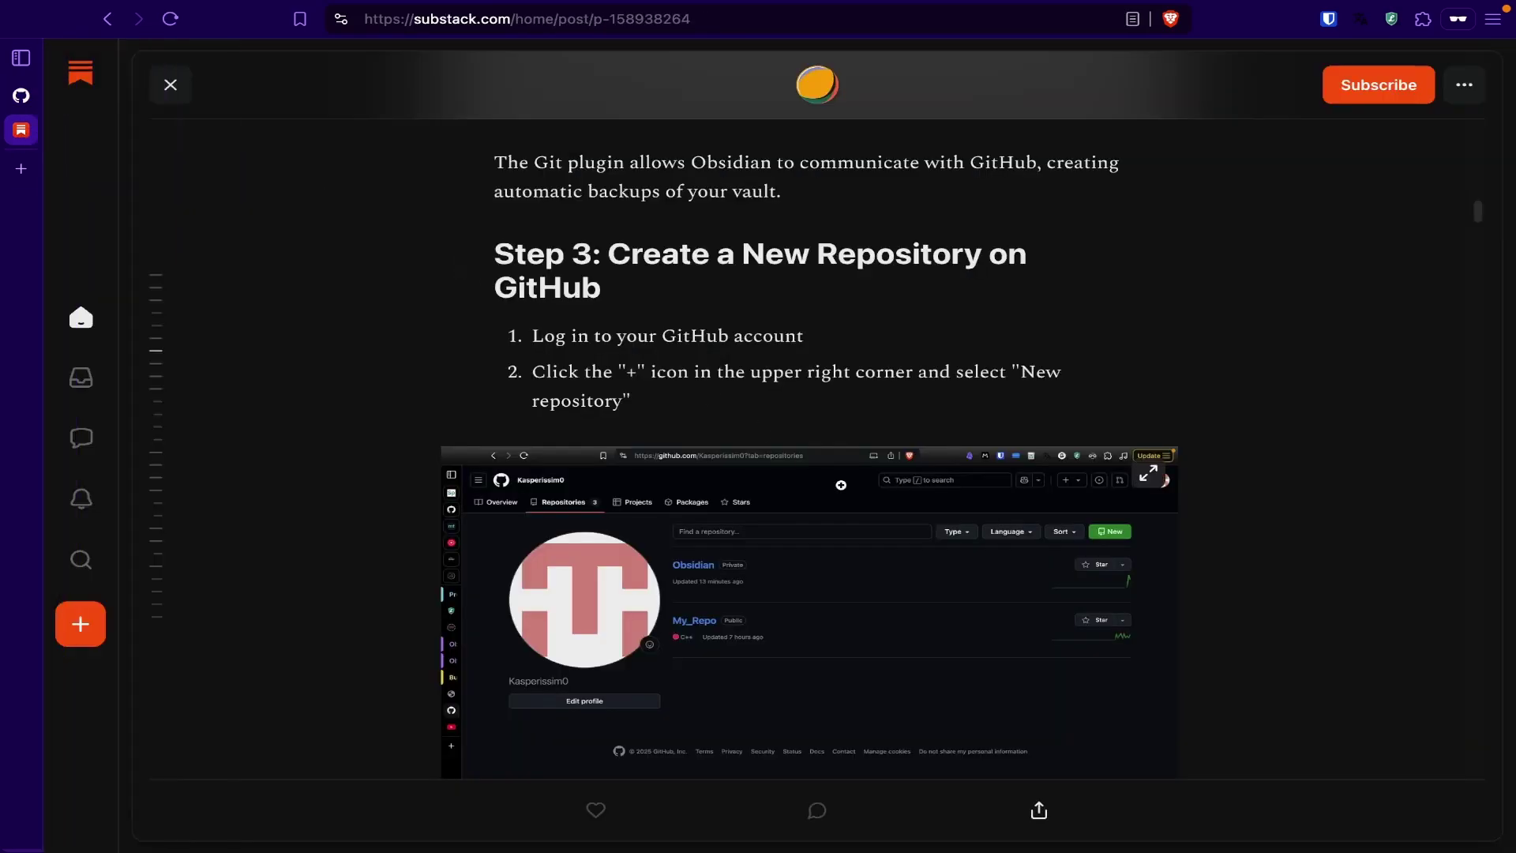
scroll(853, 476, "down", 1)
scroll(853, 476, "down", 8)
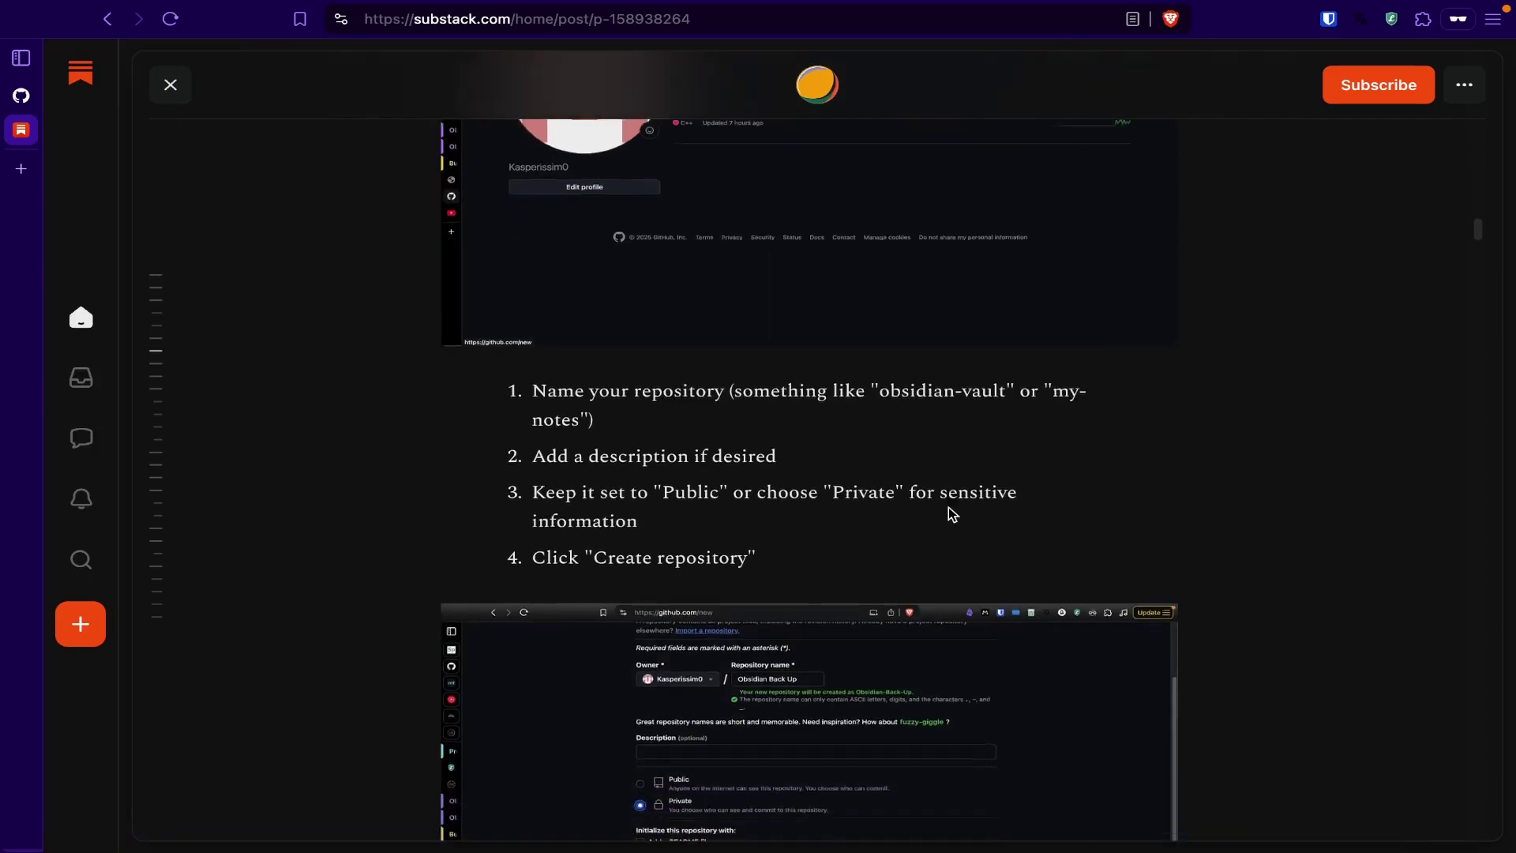
scroll(949, 508, "down", 10)
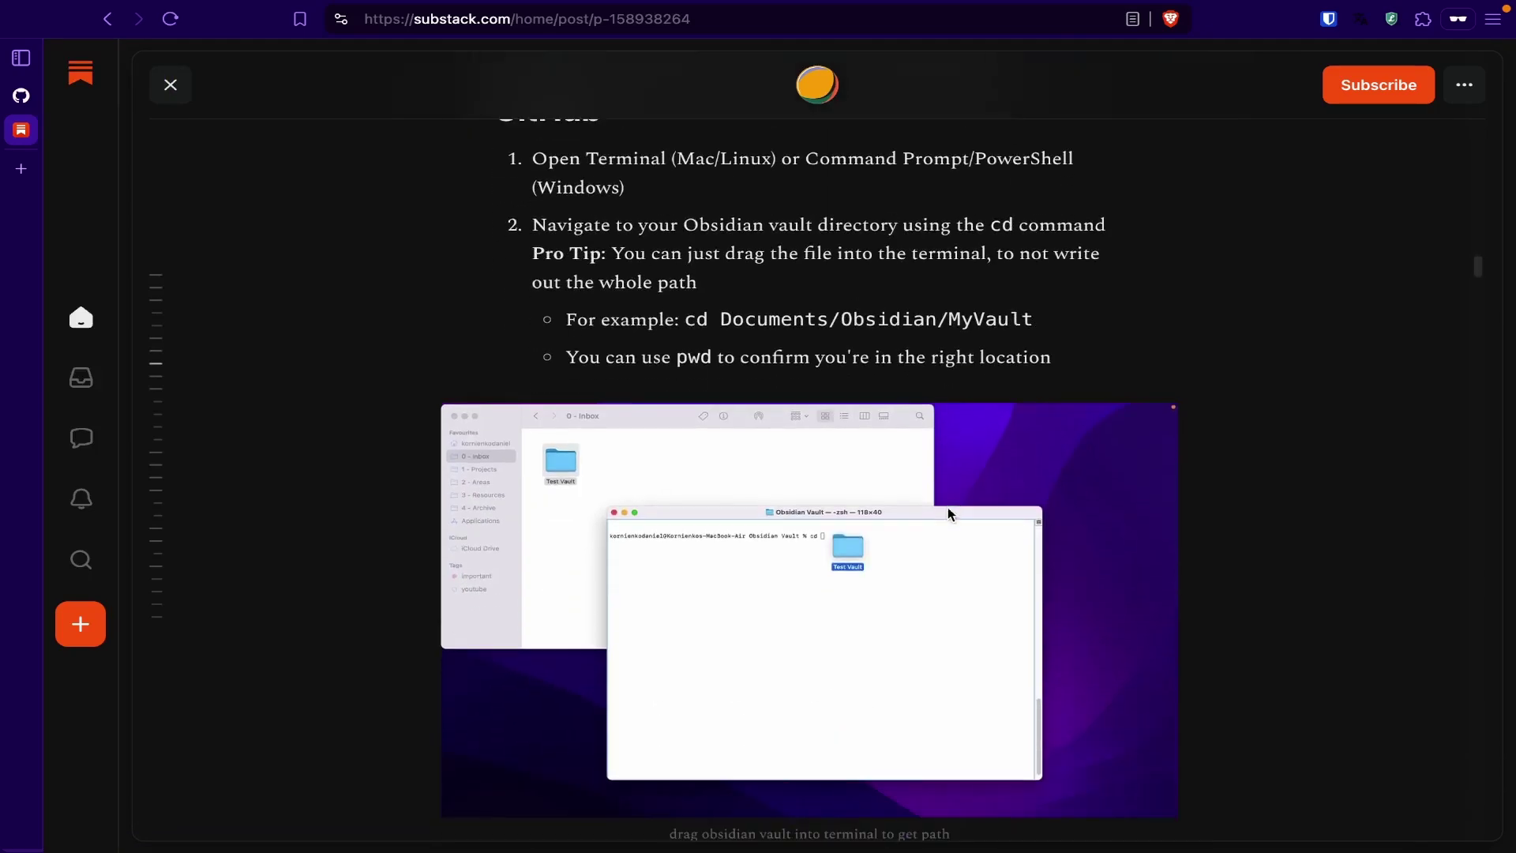
scroll(954, 509, "up", 2)
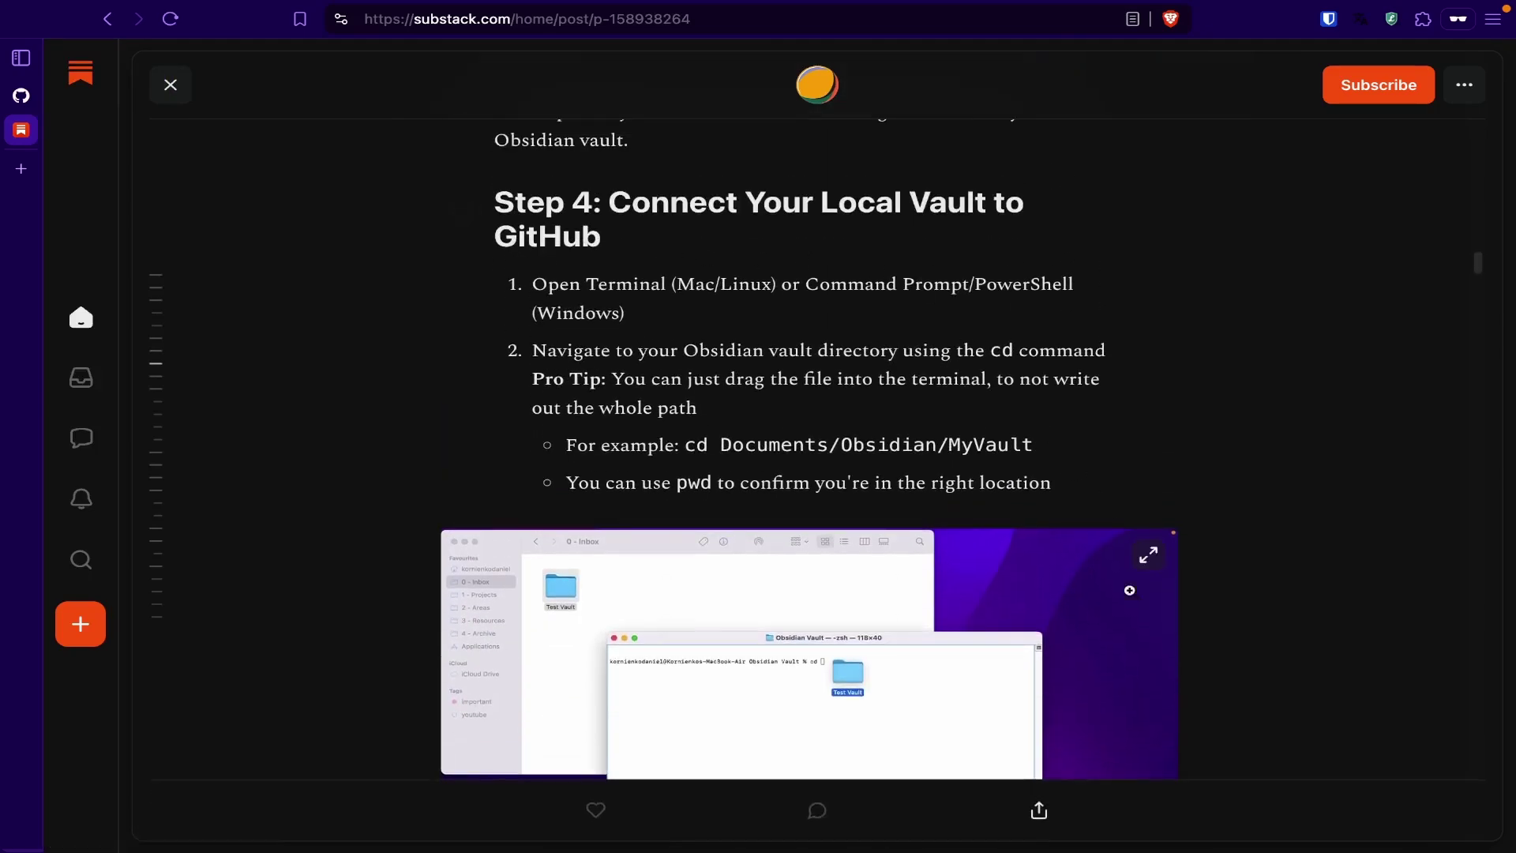
scroll(955, 265, "down", 2)
Open Terminal and minimize the Notes window and both Finder windows on the desktop.
key("alt+space")
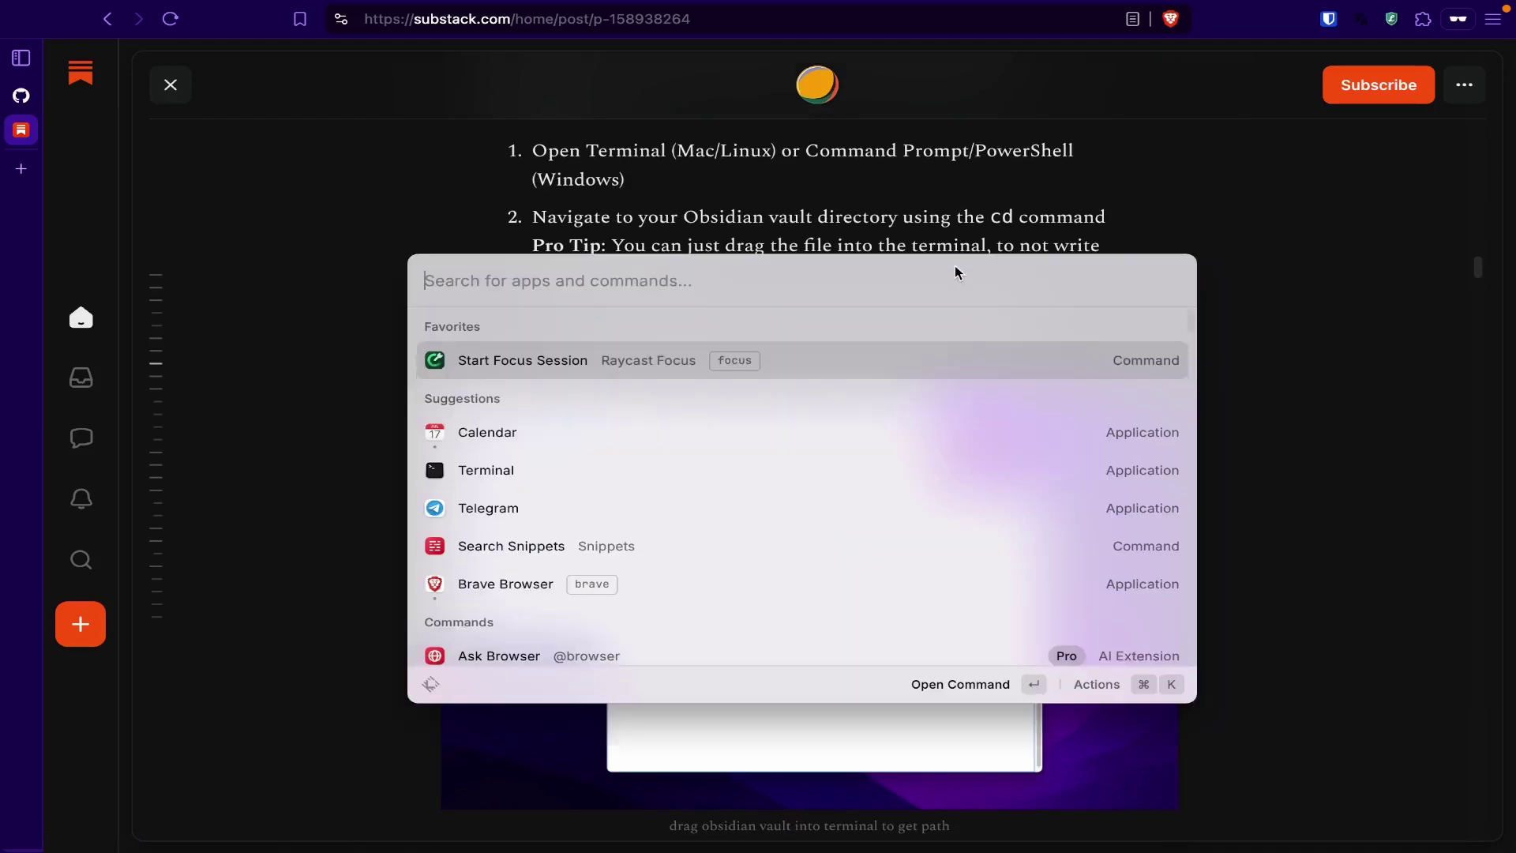
type("ter")
key("Return")
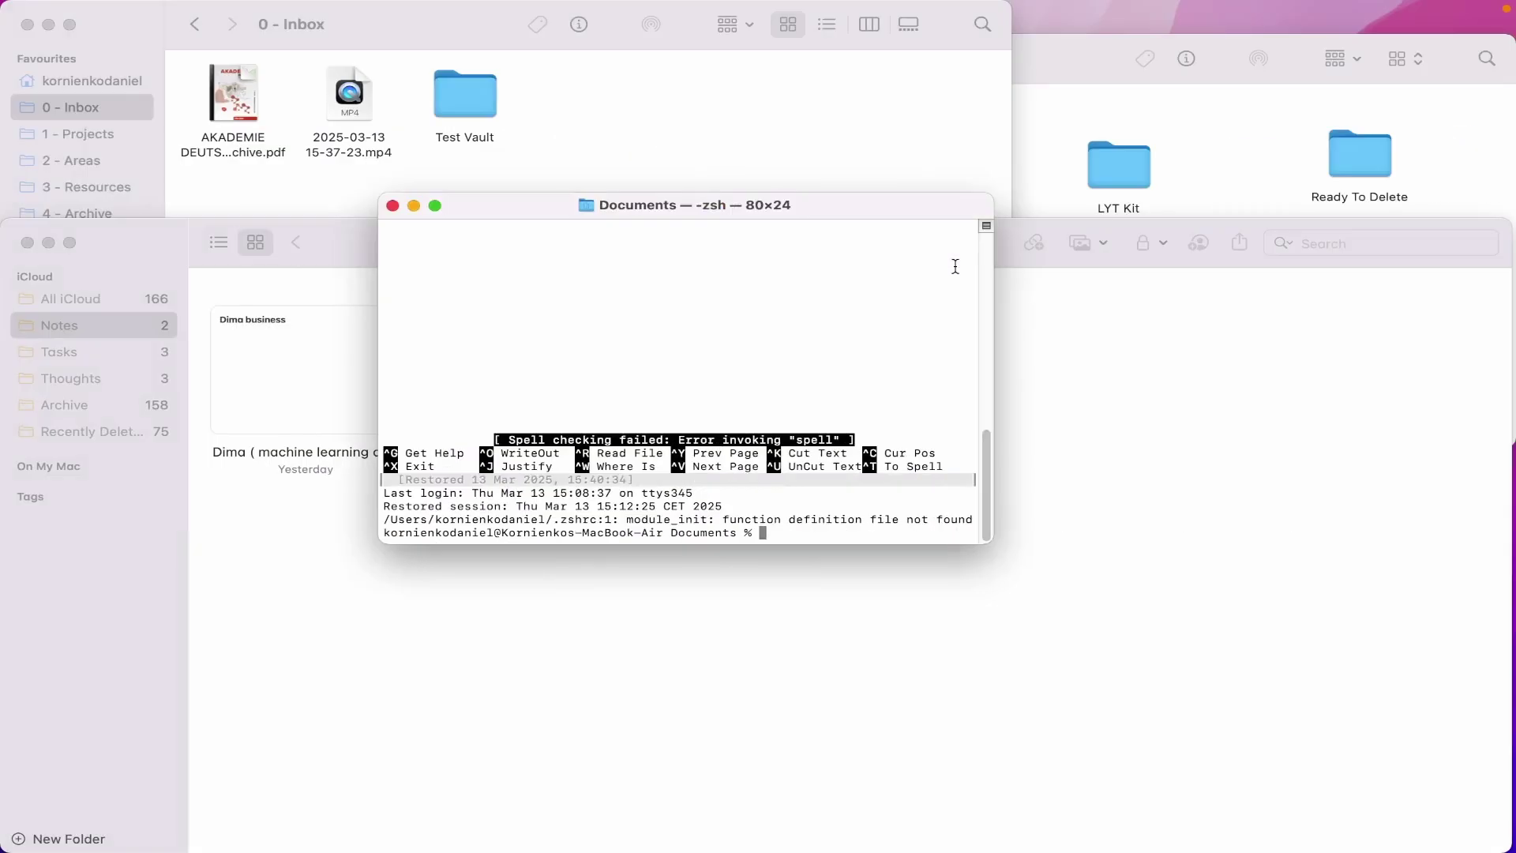
key("ctrl+Up")
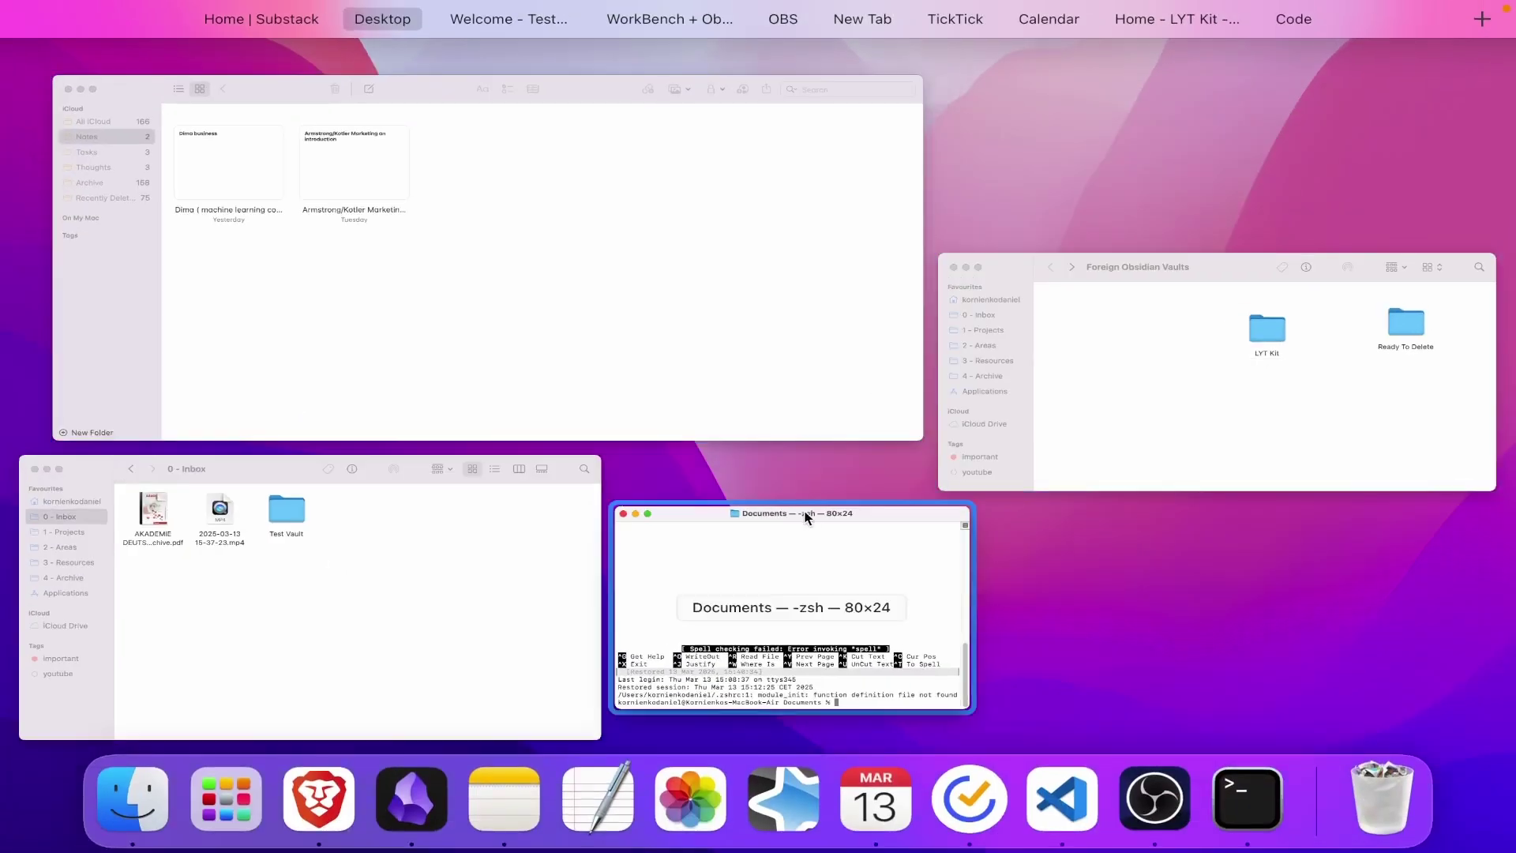
left_click(191, 130)
left_click(48, 238)
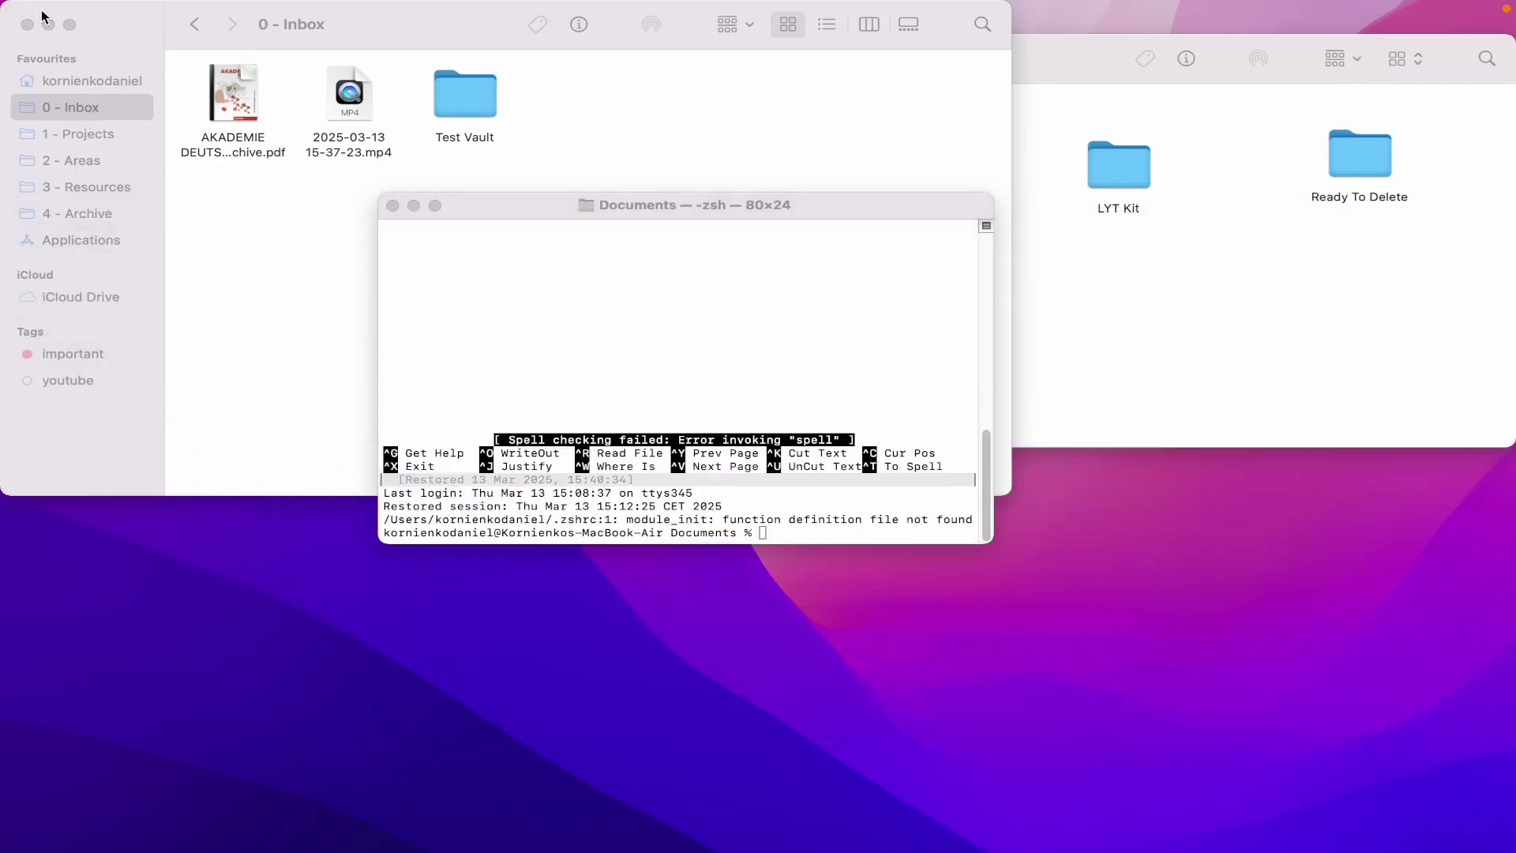
left_click(48, 25)
left_click(596, 62)
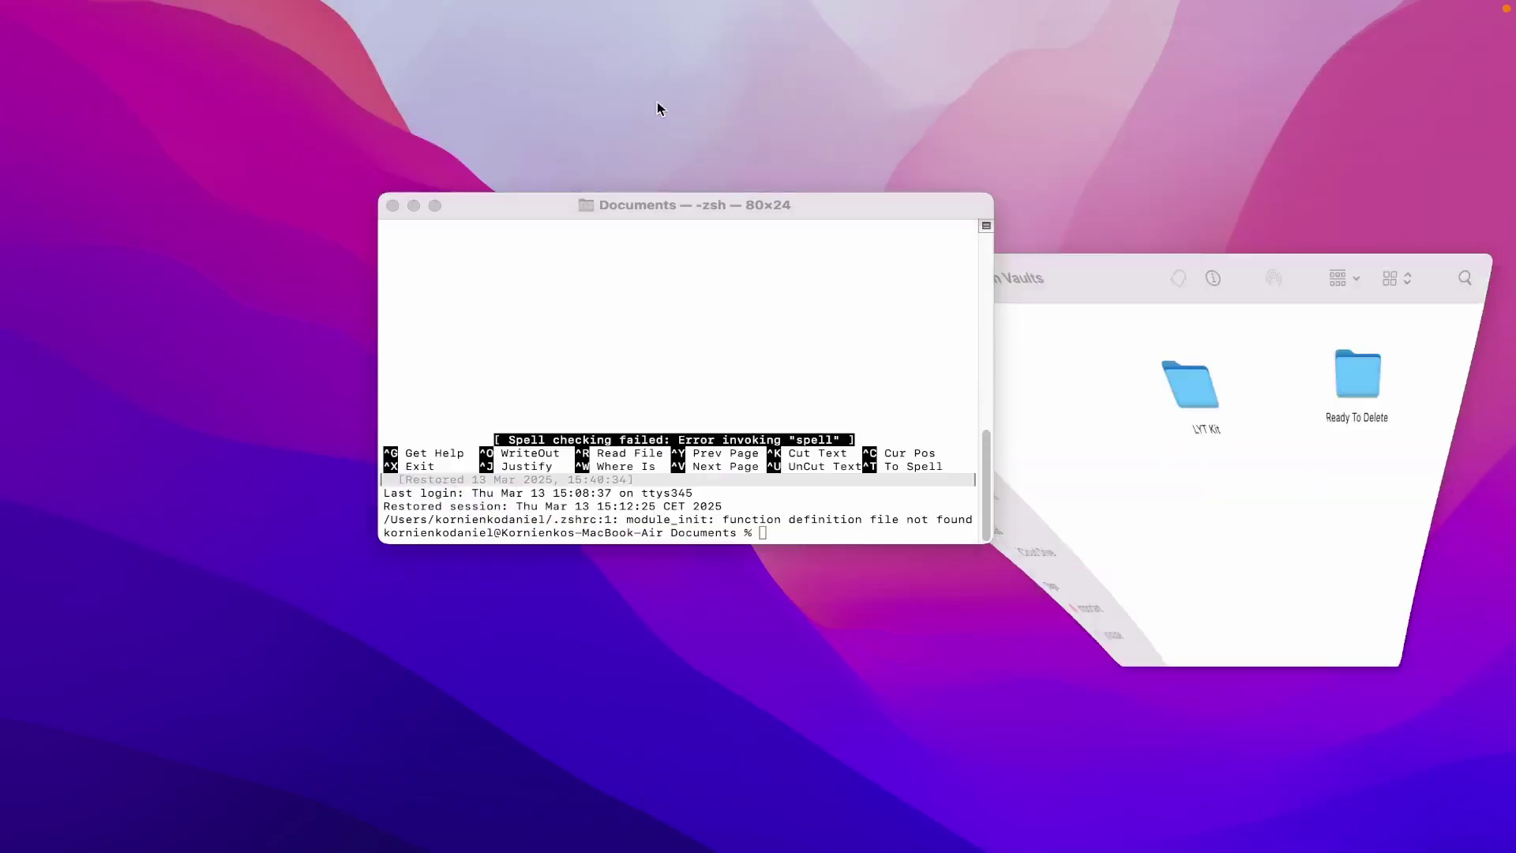
Enlarge the Terminal window to 122×36, move it nearer the middle of the desktop, and clear its output.
left_click_drag(989, 542, 1311, 715)
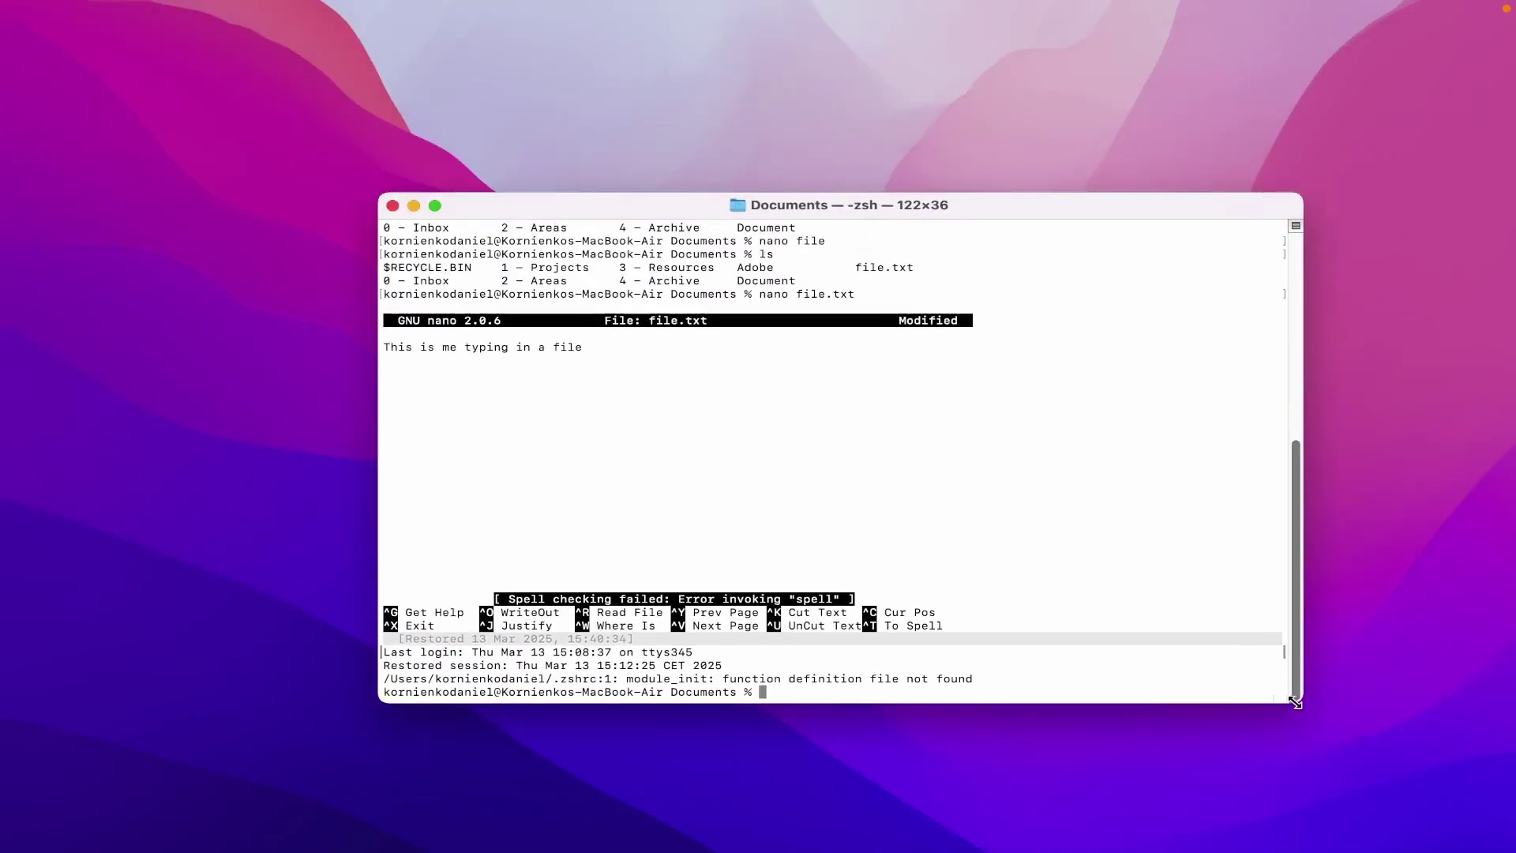
left_click_drag(853, 210, 739, 108)
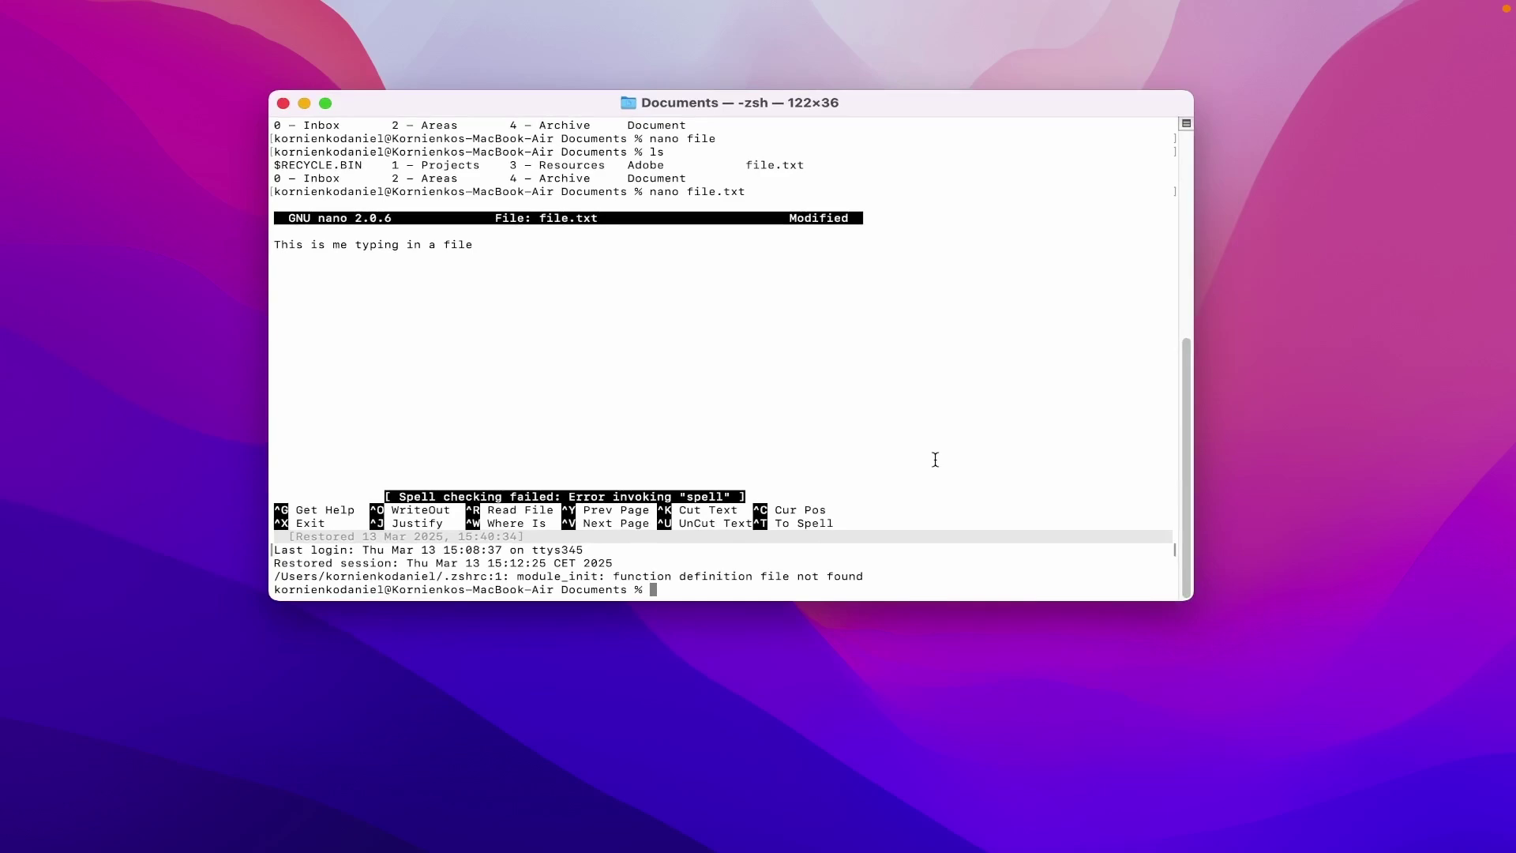
key("Return")
key("Return")
key("Return")
type("clear")
key("Return")
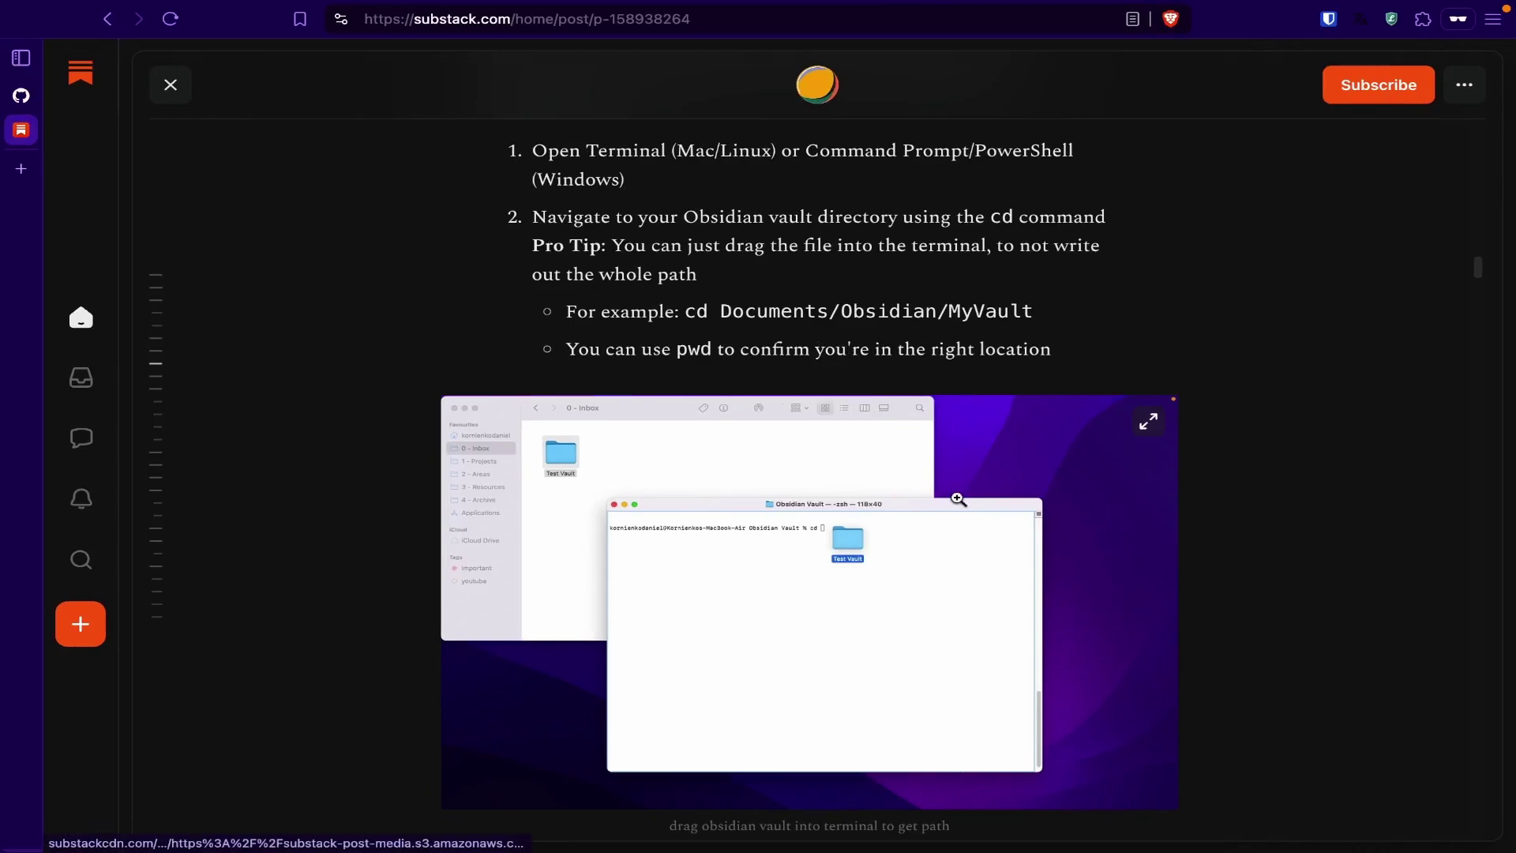
Change Terminal's working directory with cd to the Test Vault folder, inserting its path from 0 - Inbox in Finder.
key("ctrl+Right")
type("cd")
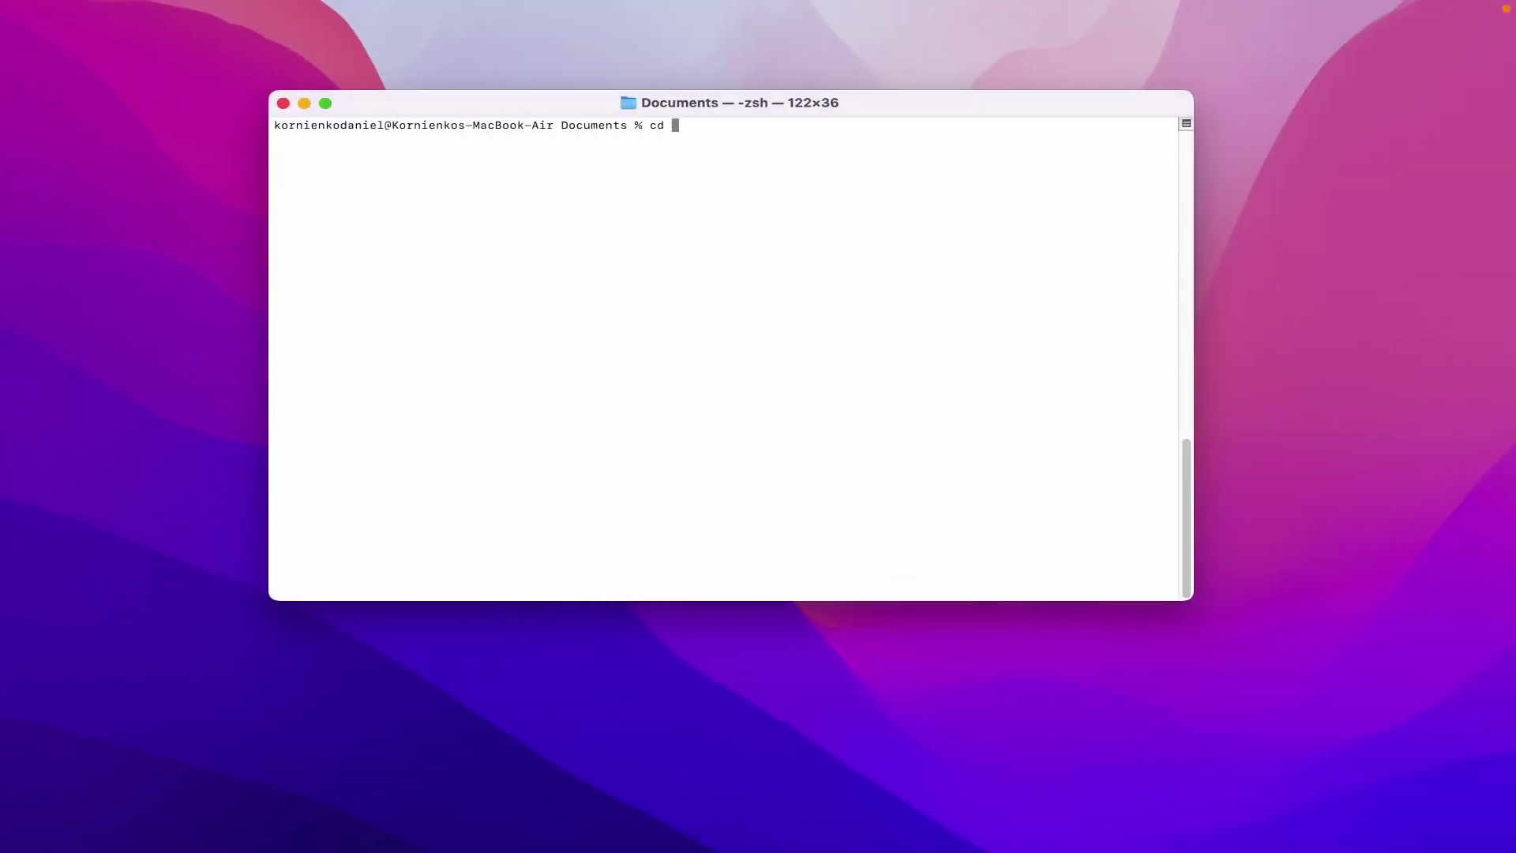
key("alt+space")
type("fin")
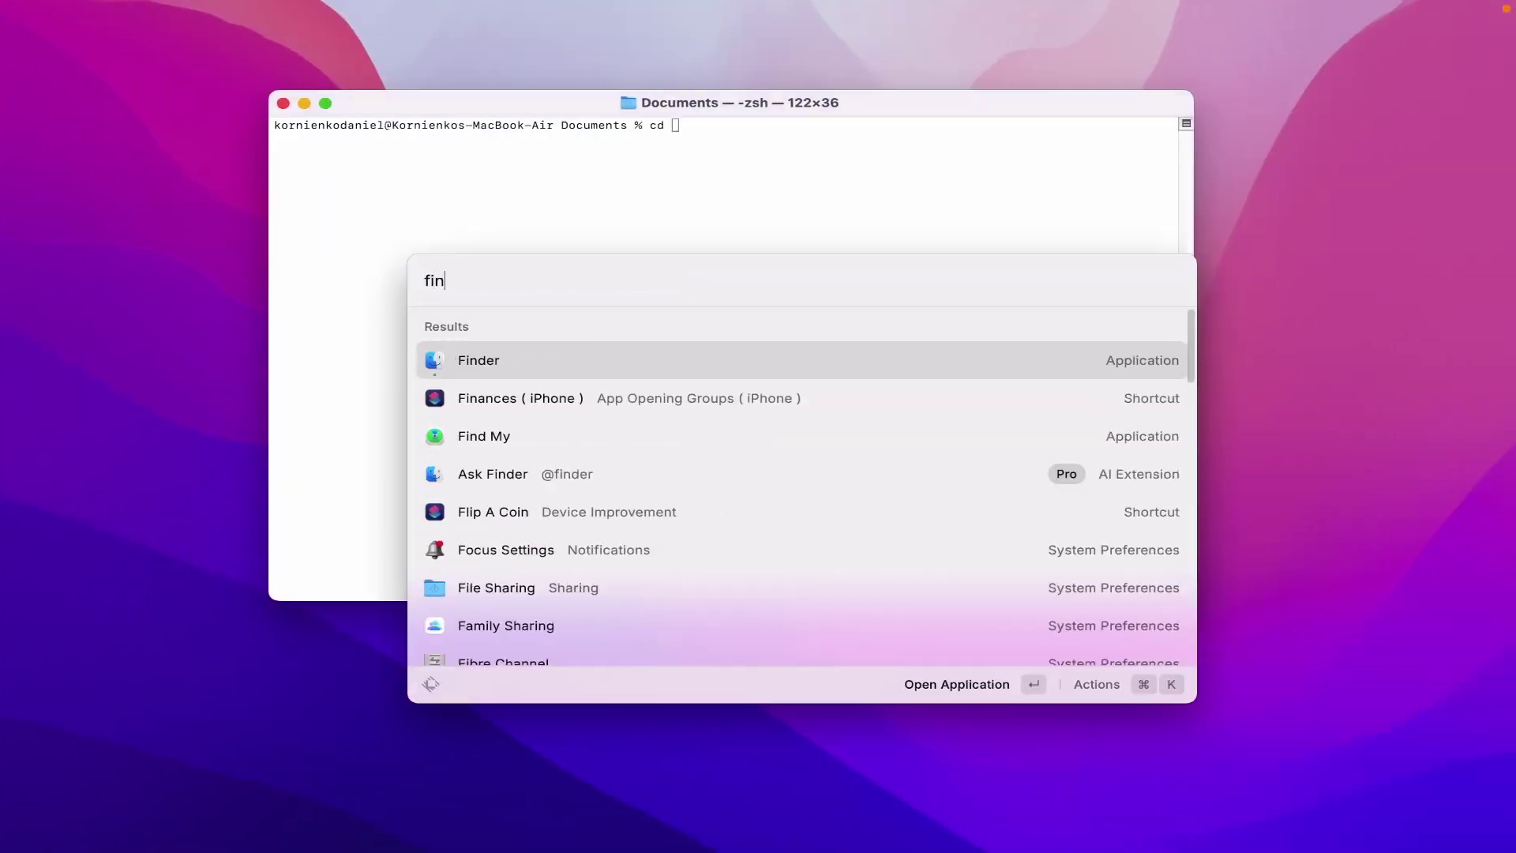
key("Return")
left_click(628, 143)
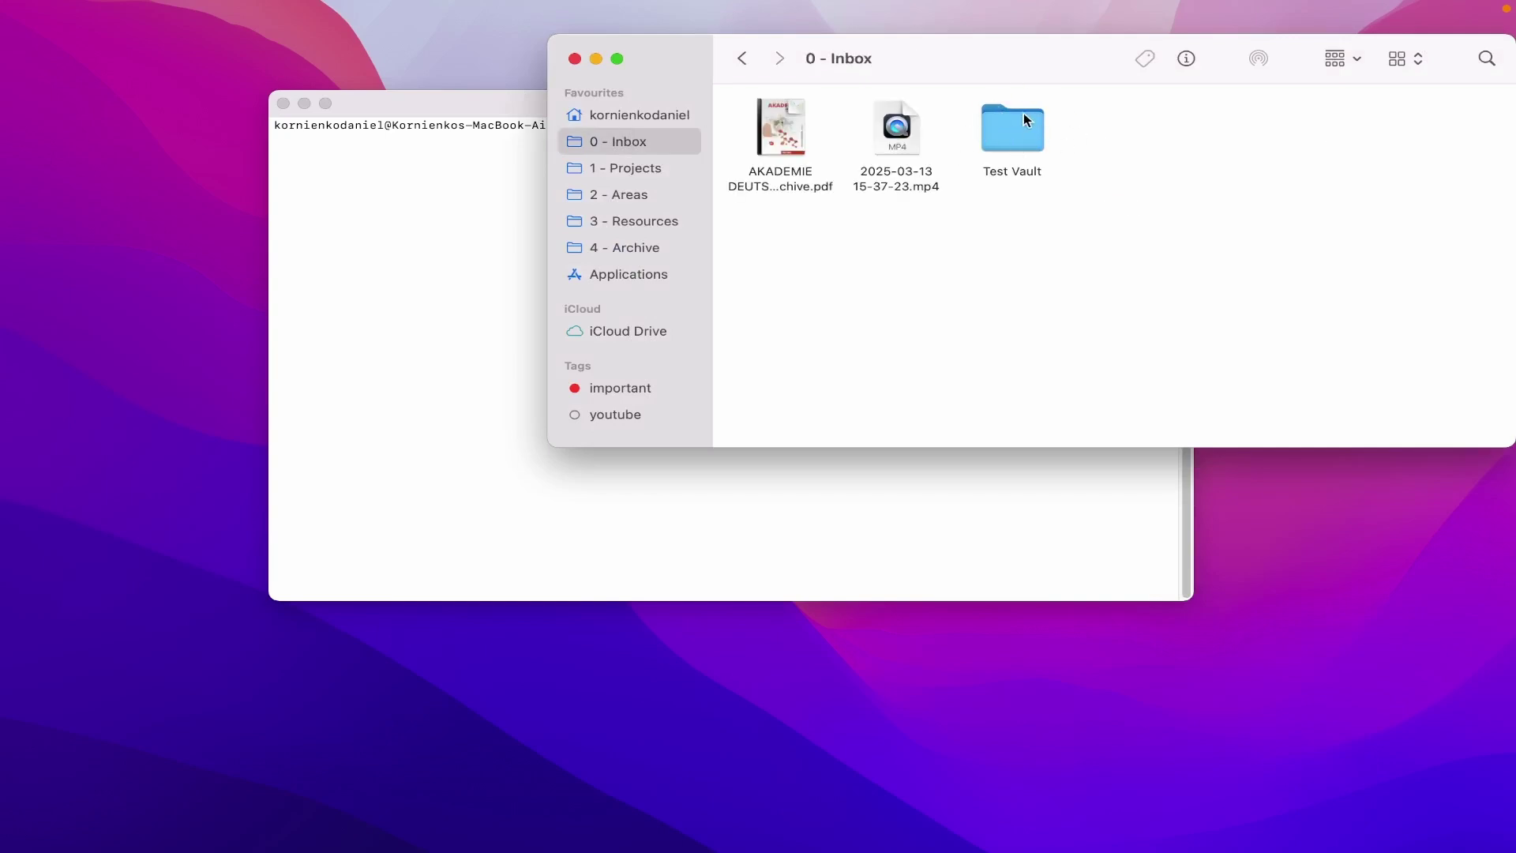
left_click_drag(1024, 119, 515, 211)
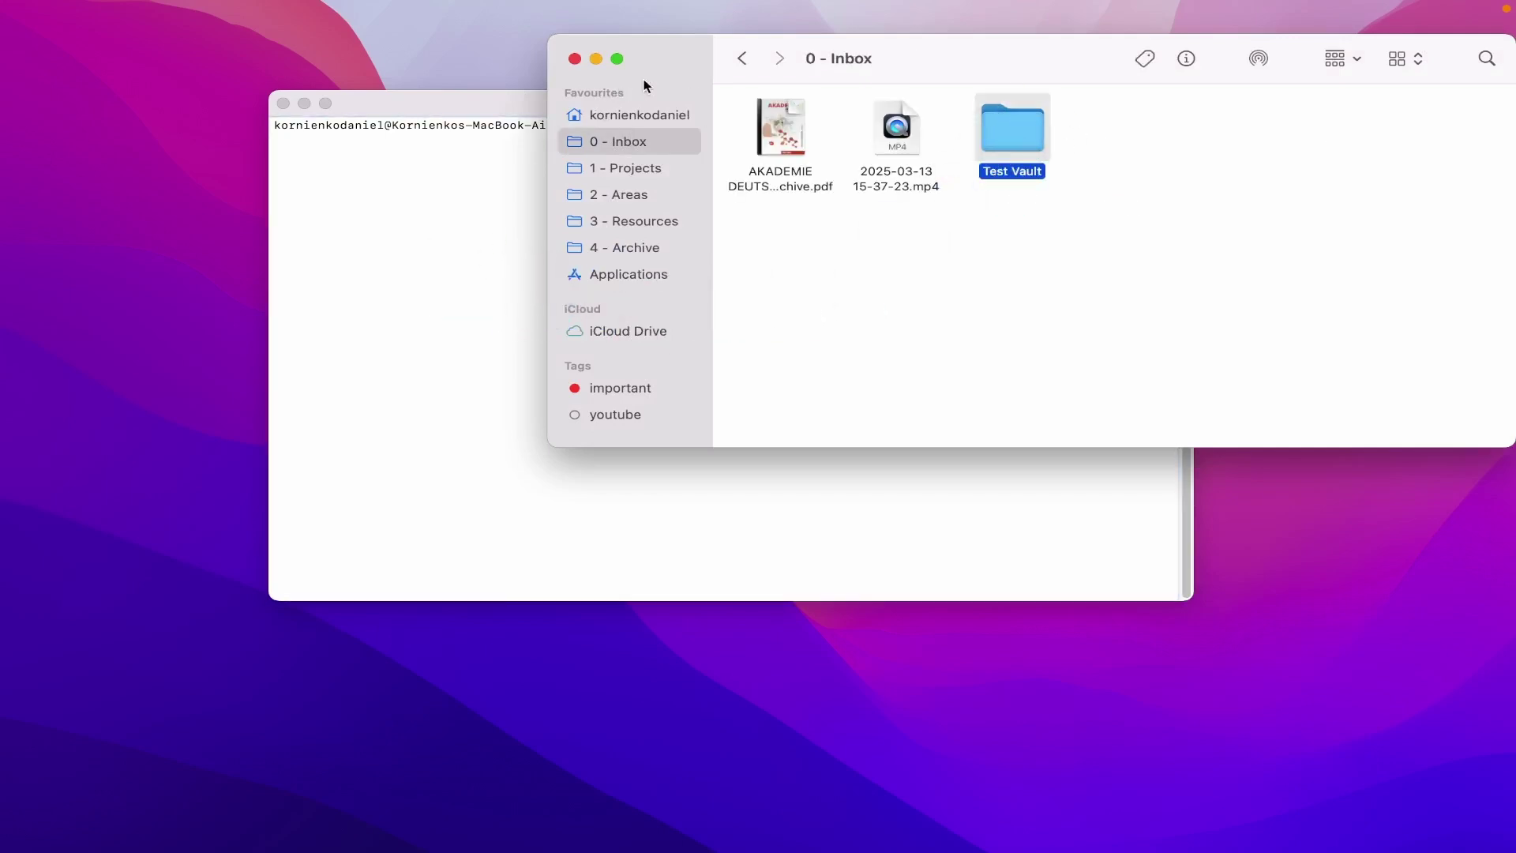
left_click_drag(942, 269, 665, 119)
left_click(603, 61)
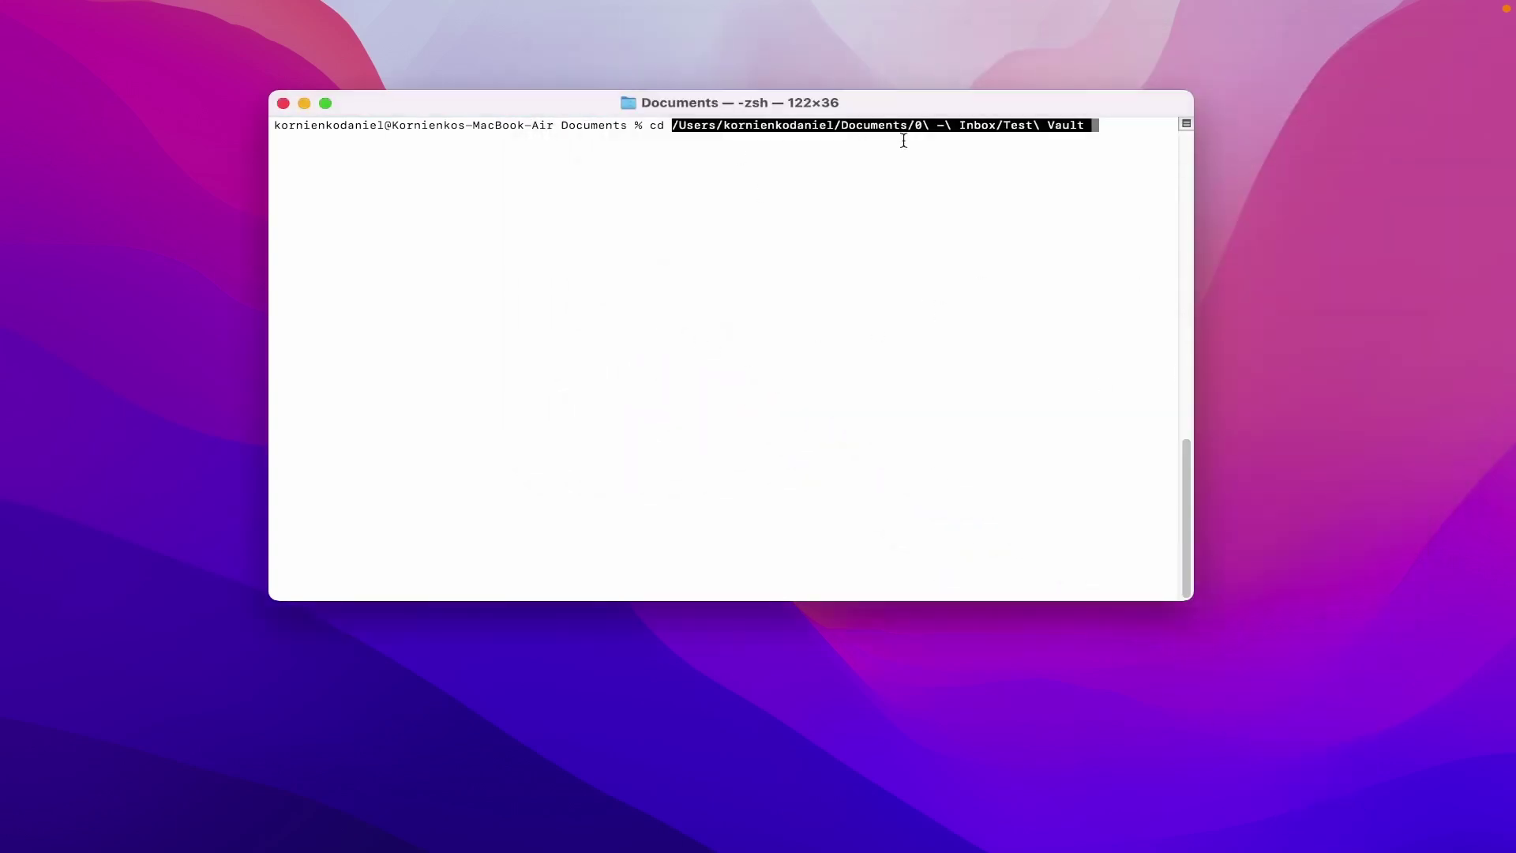
key("Return")
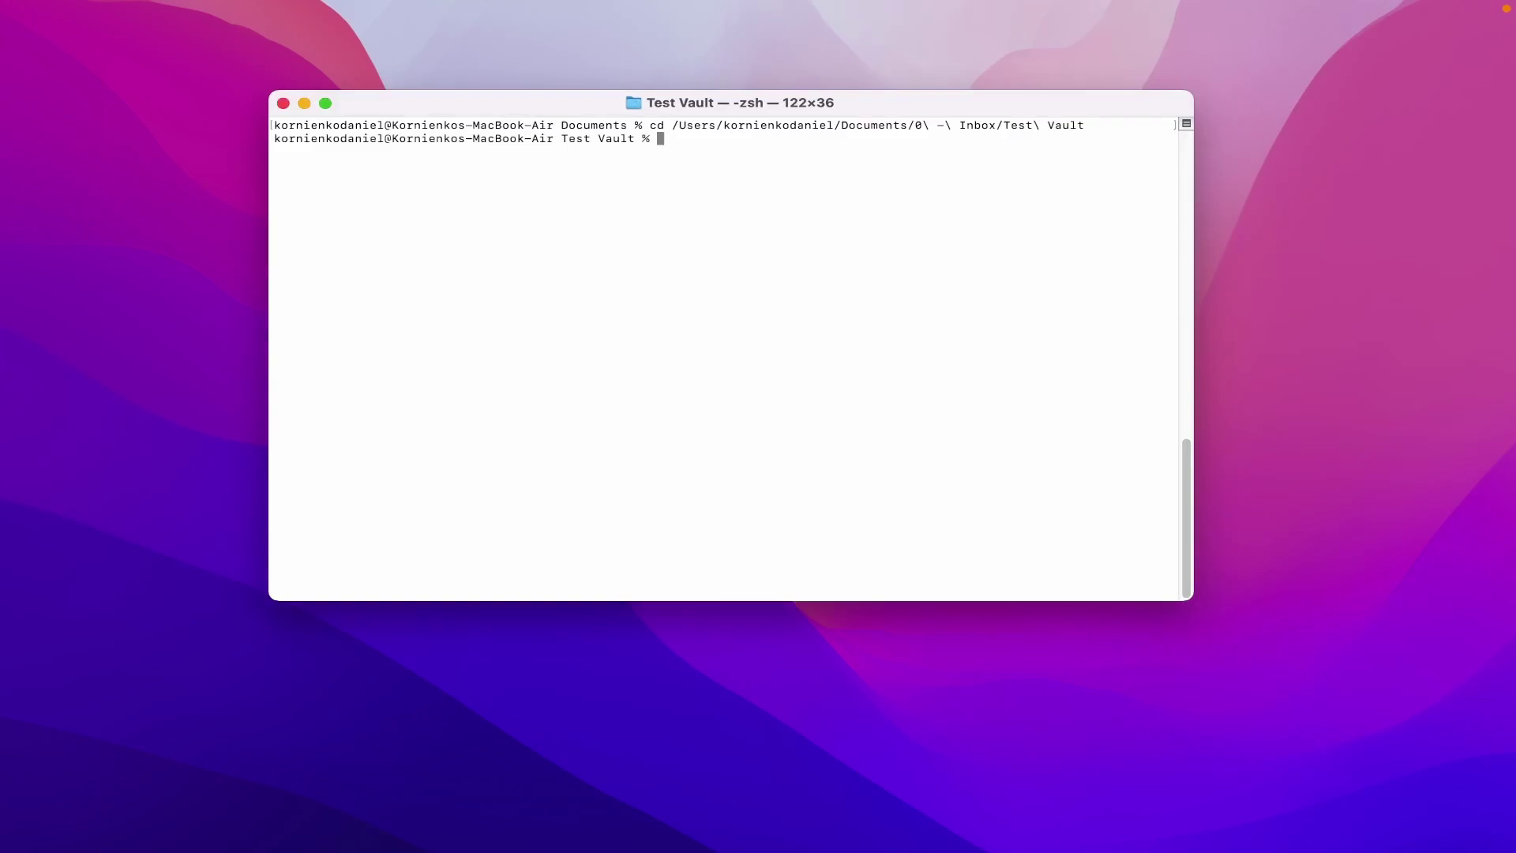
Consult the guide's tip on confirming the location, and check the current directory and its files in Terminal with pwd and ls.
key("ctrl+Left")
scroll(891, 417, "down", 3)
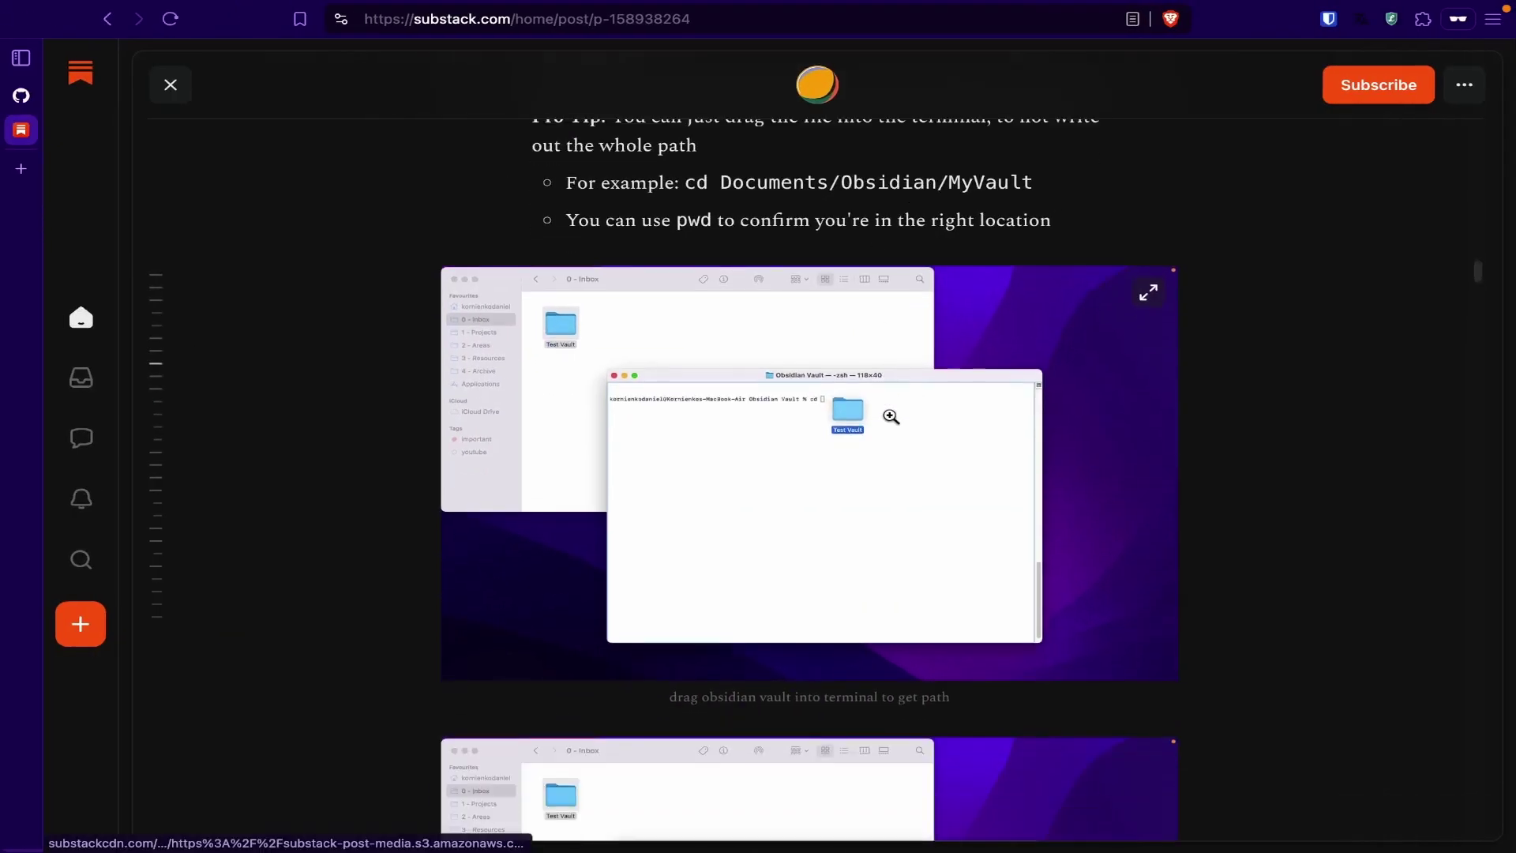
key("ctrl+Right")
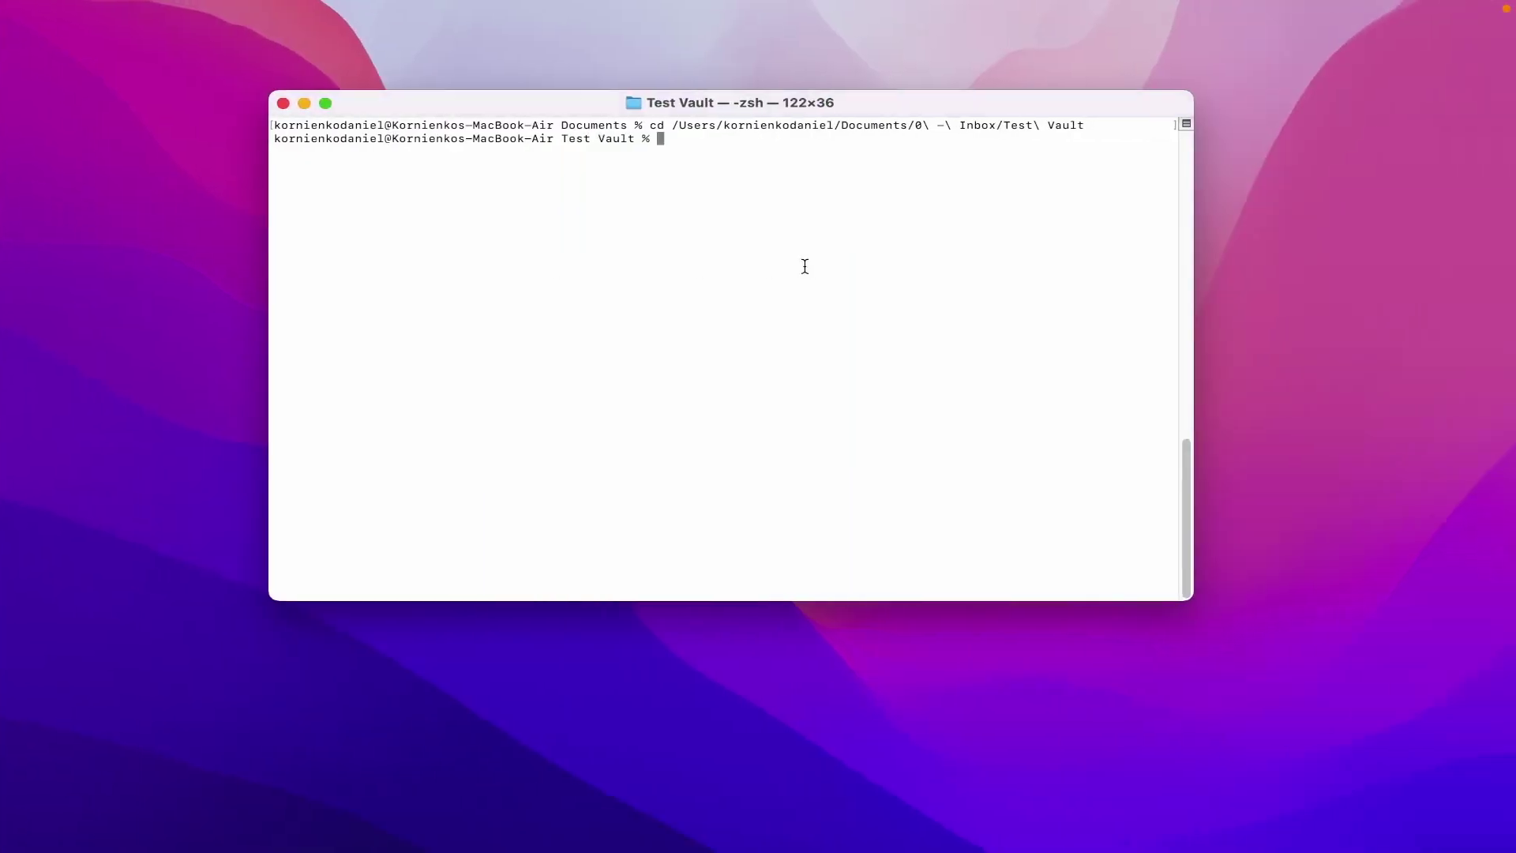
type("pwd")
key("Return")
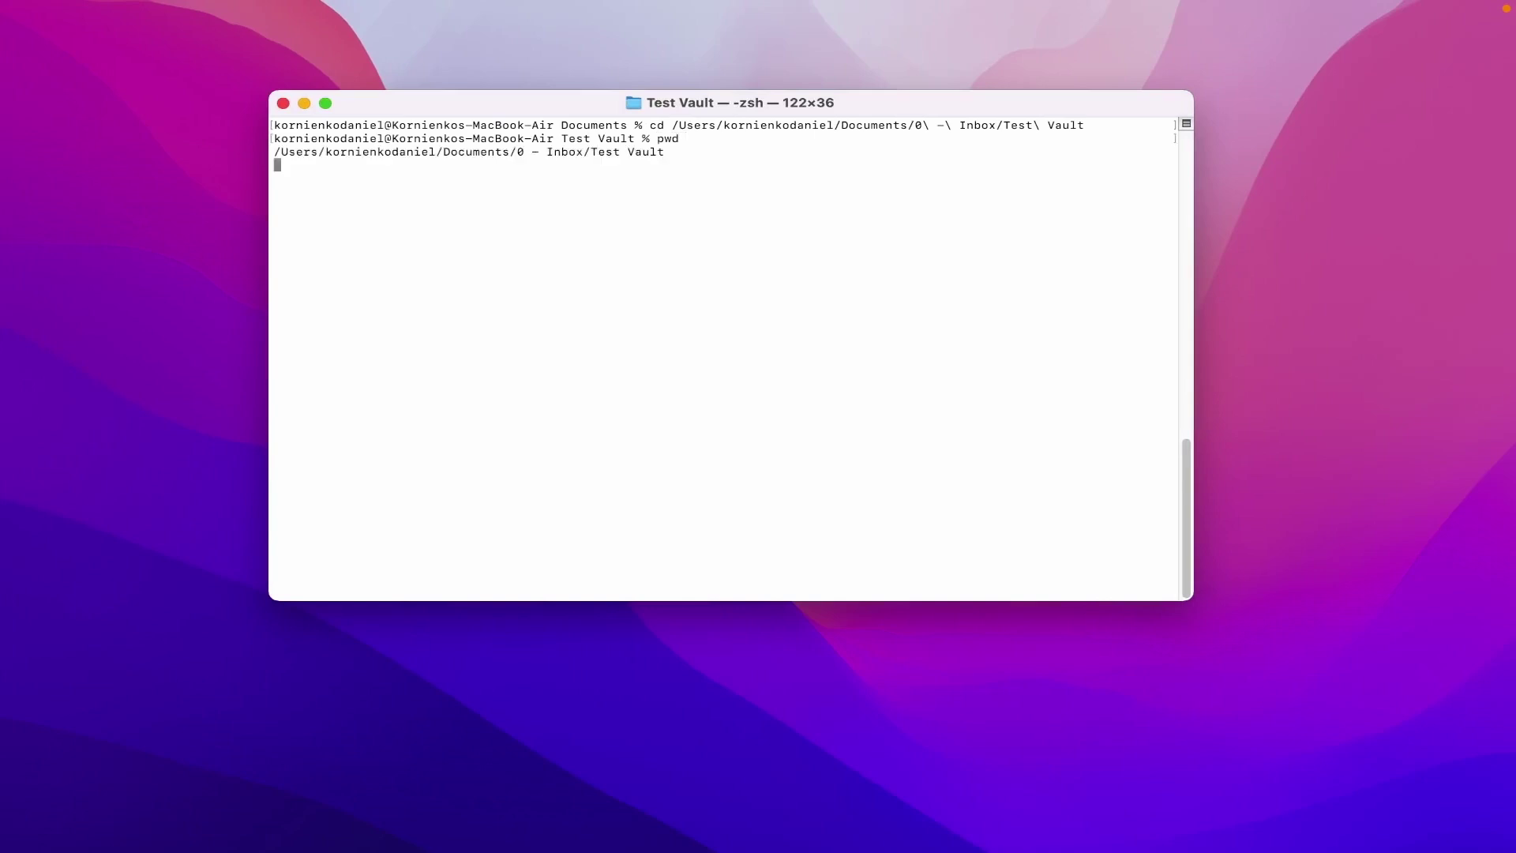
type("ls")
key("Return")
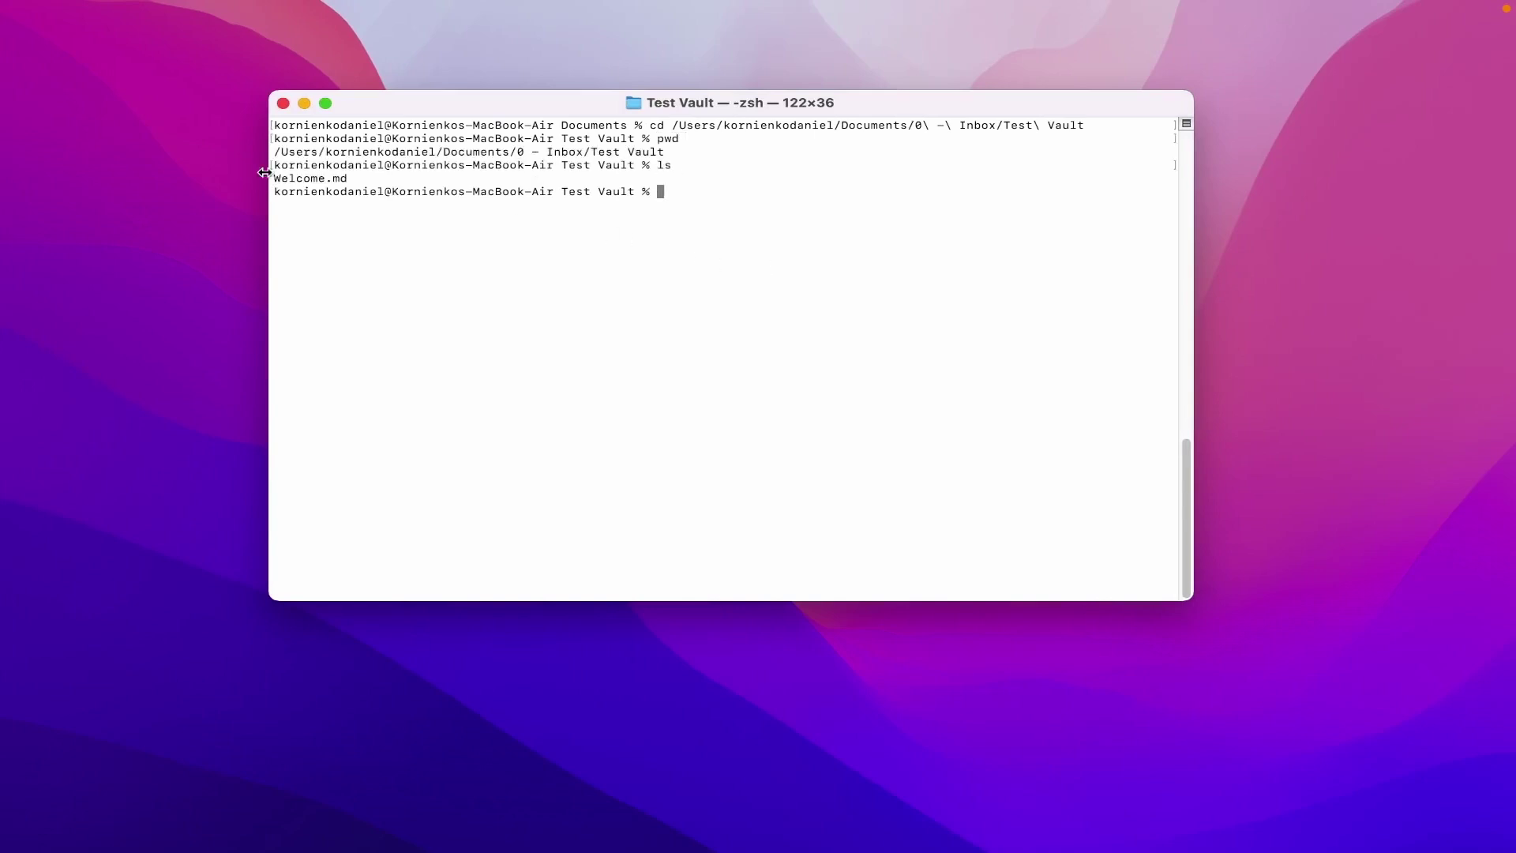
mouse_move(271, 177)
left_mouse_down()
mouse_move(286, 176)
mouse_move(267, 177)
left_mouse_up()
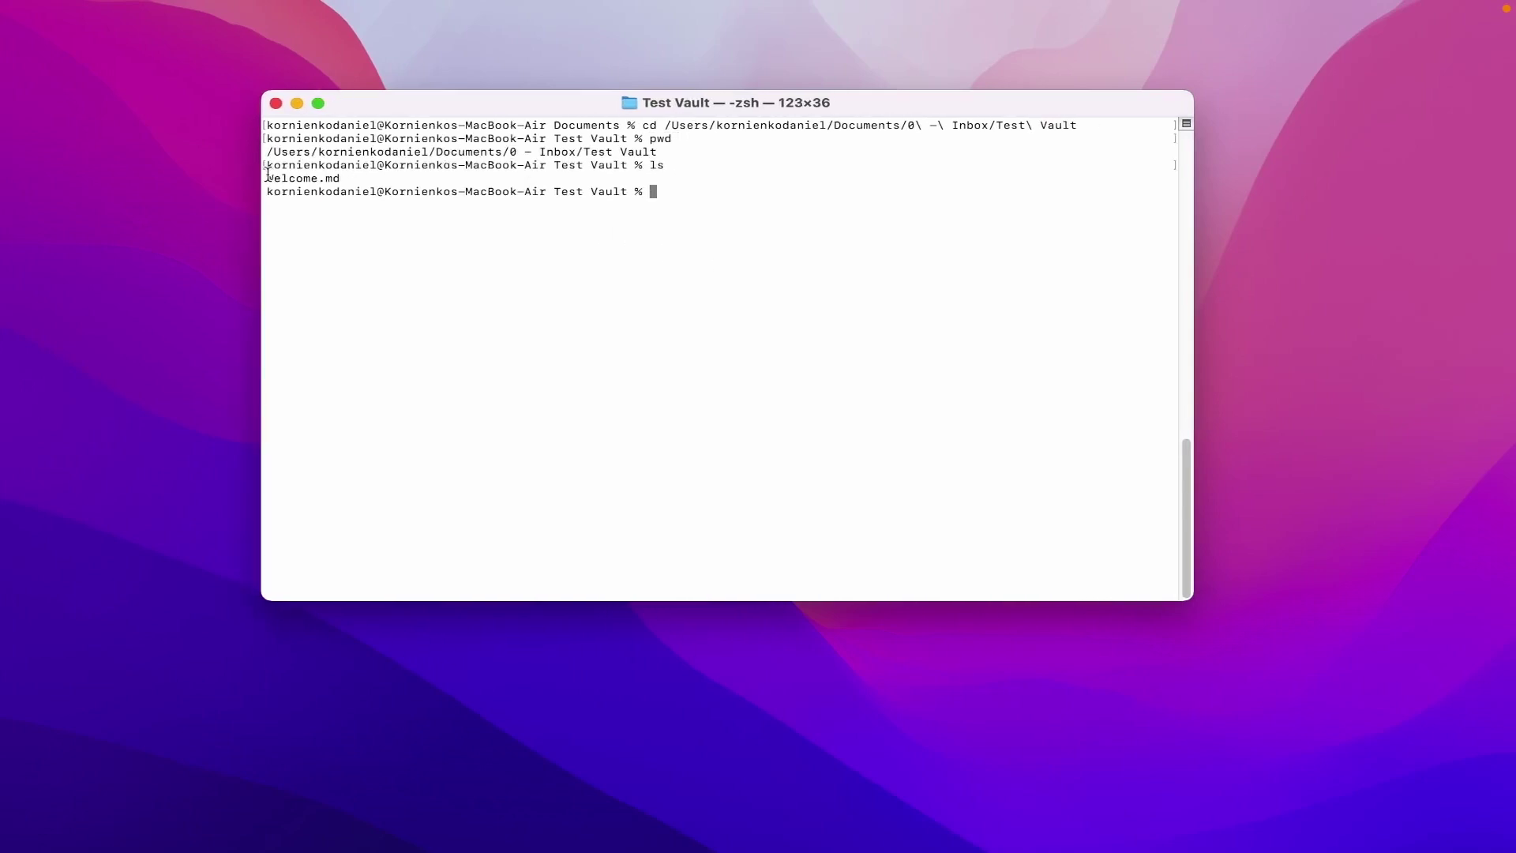
Read the guide's Step 5 on initializing Git and the matching command-line setup on GitHub's Obsidian-Back-Up repository page.
key("ctrl+Left")
key("ctrl+Right")
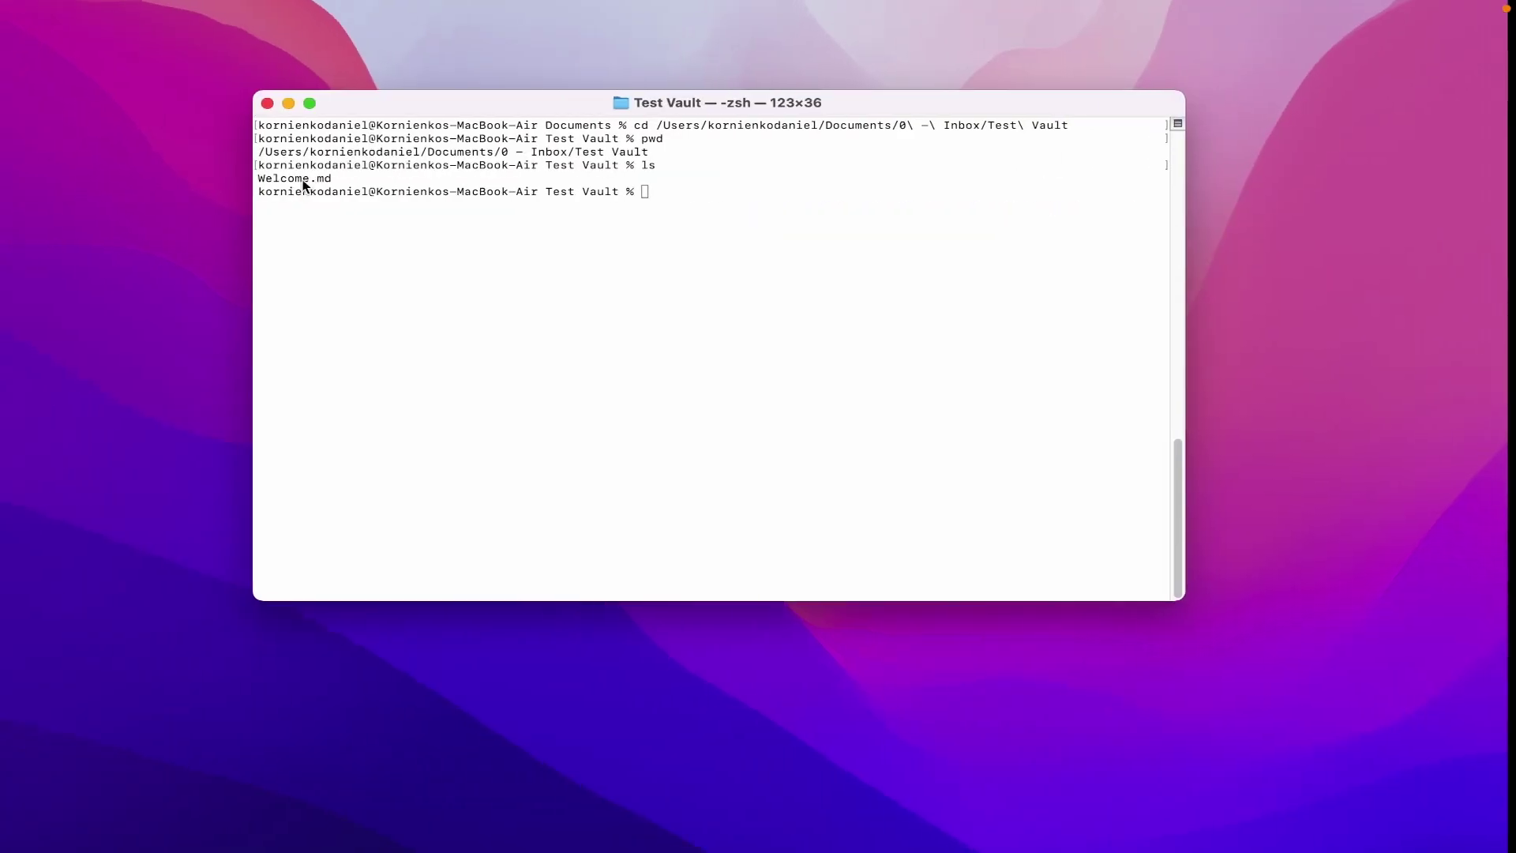
key("ctrl+Left")
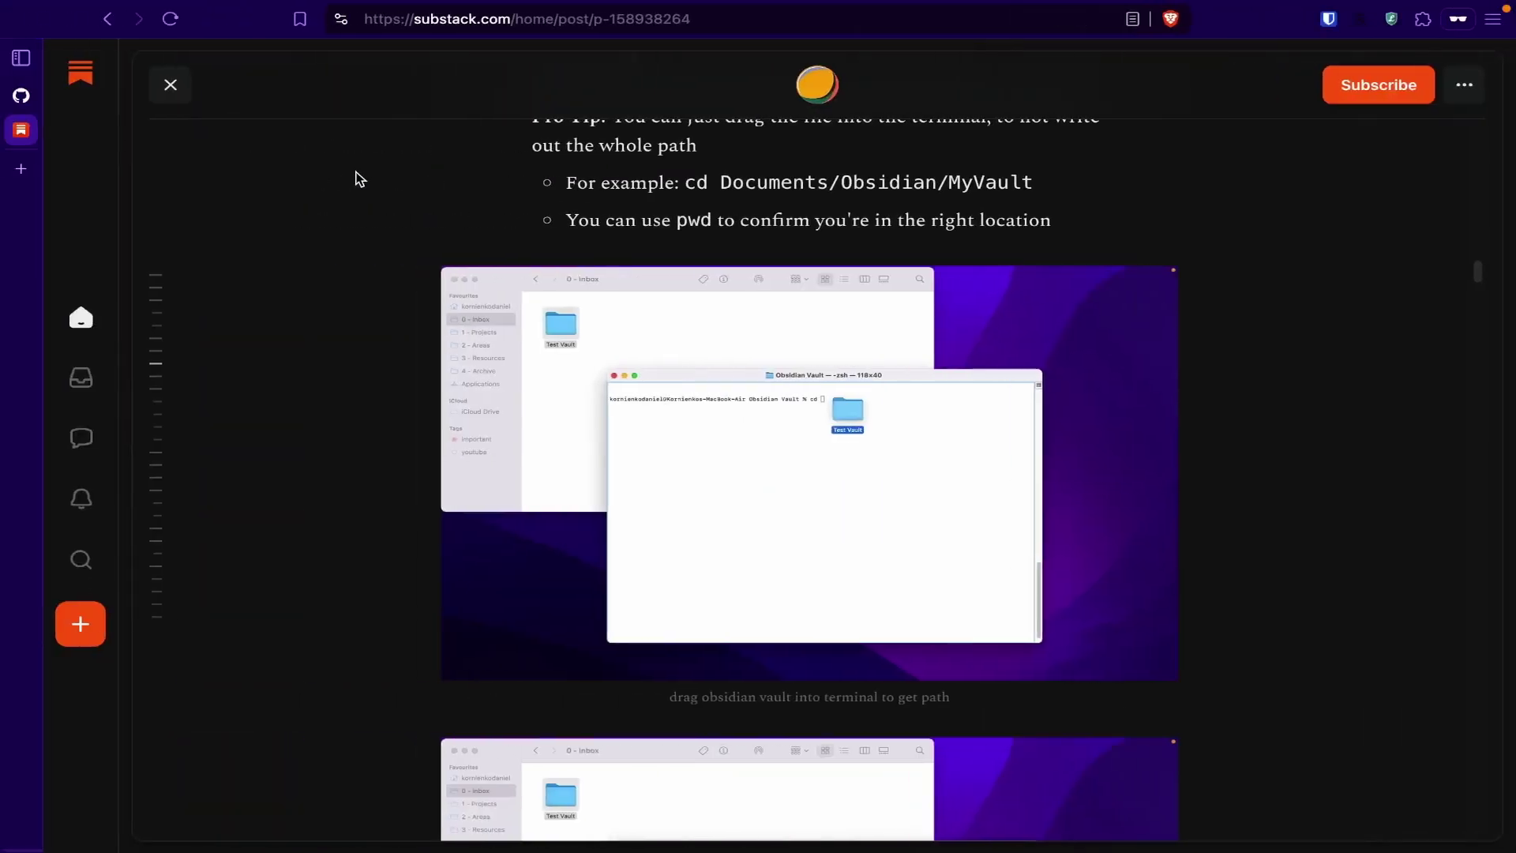
scroll(575, 258, "down", 10)
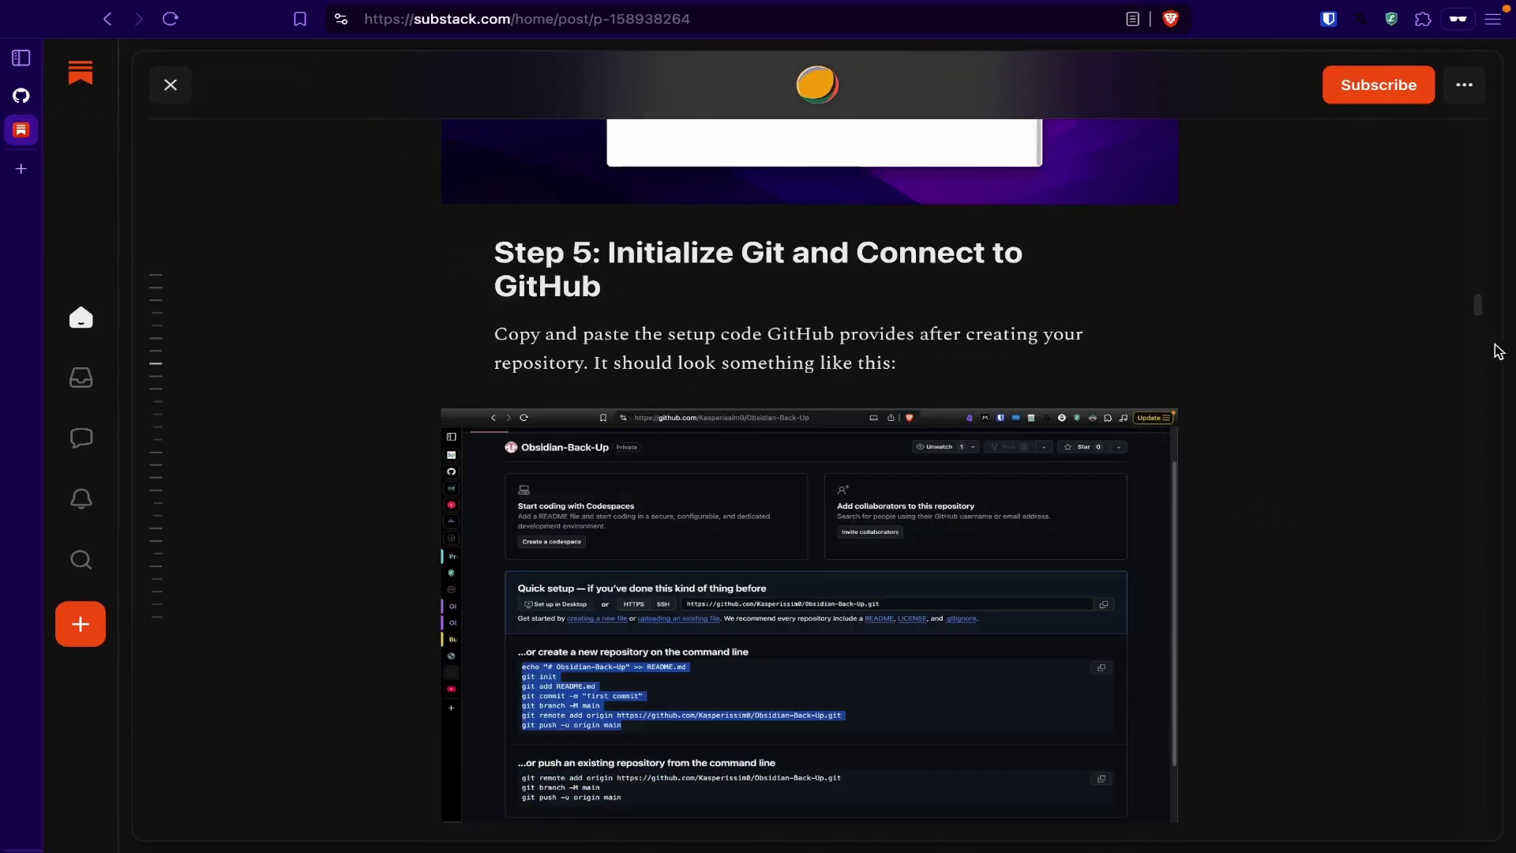
scroll(762, 371, "down", 2)
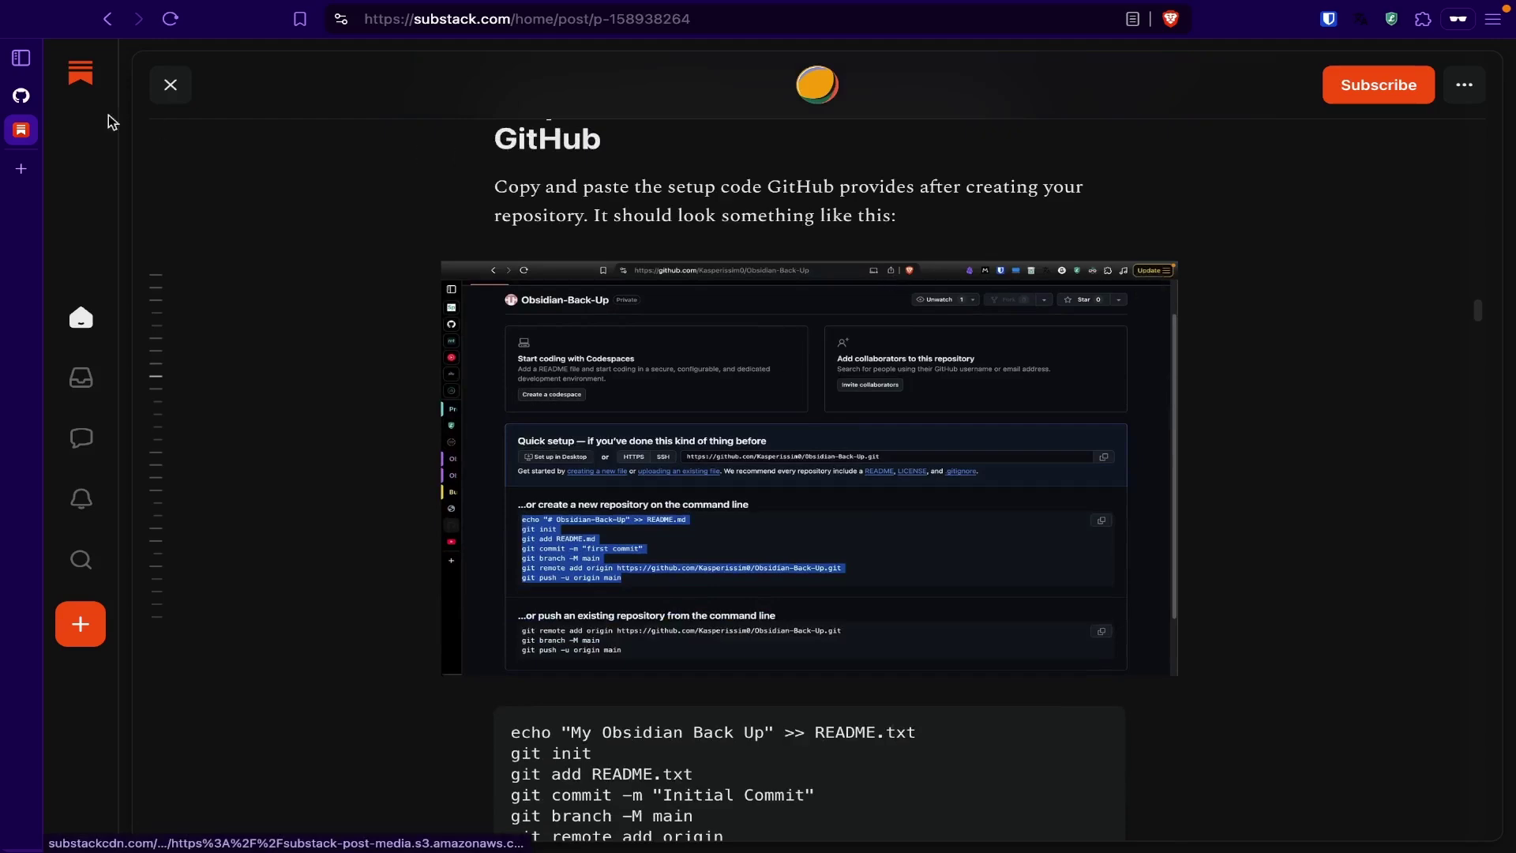
left_click(71, 95)
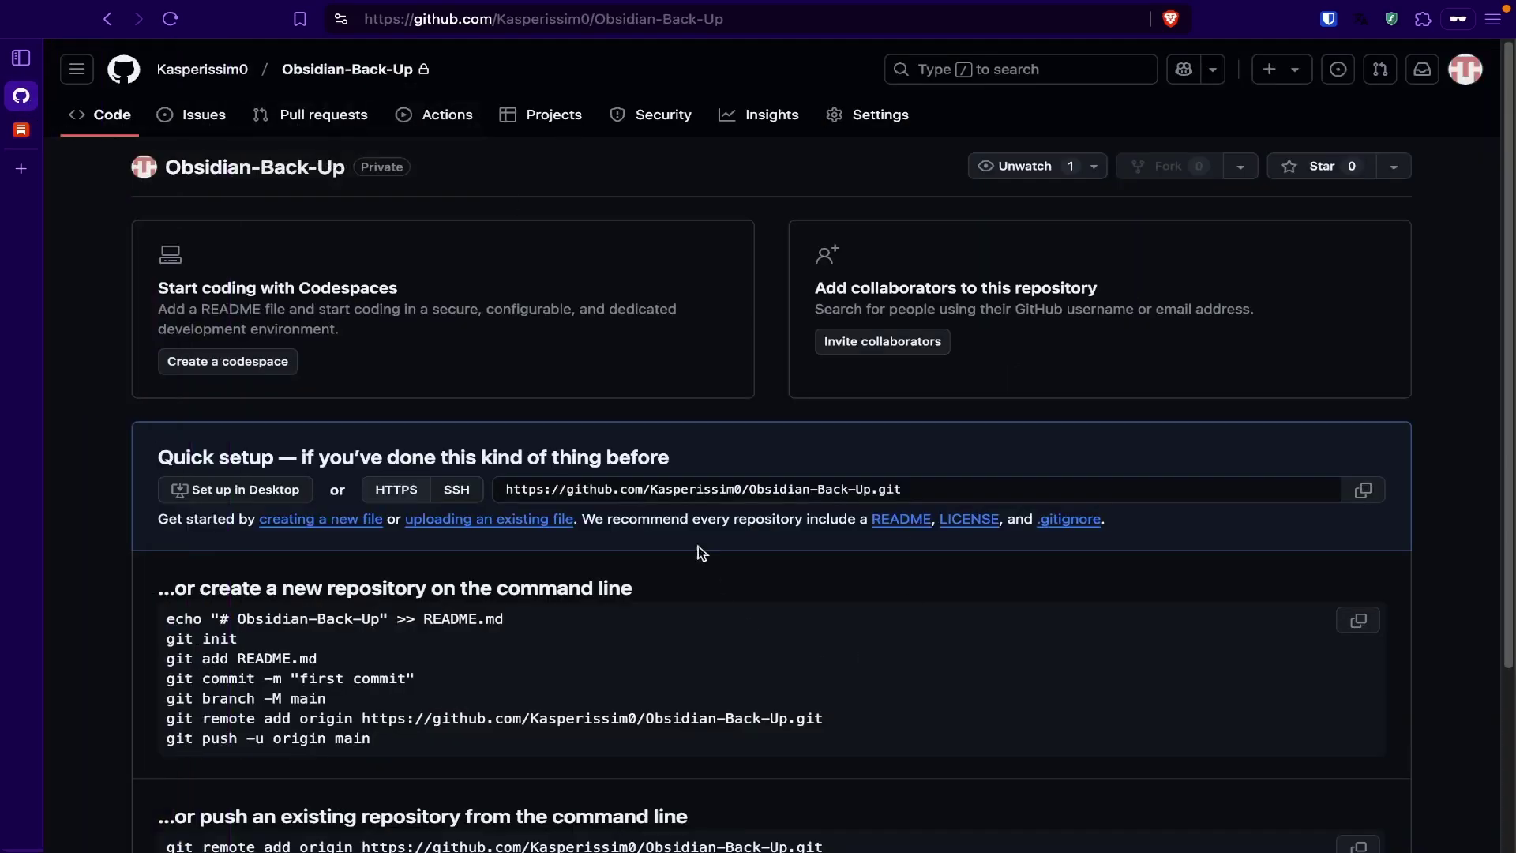
scroll(698, 546, "down", 2)
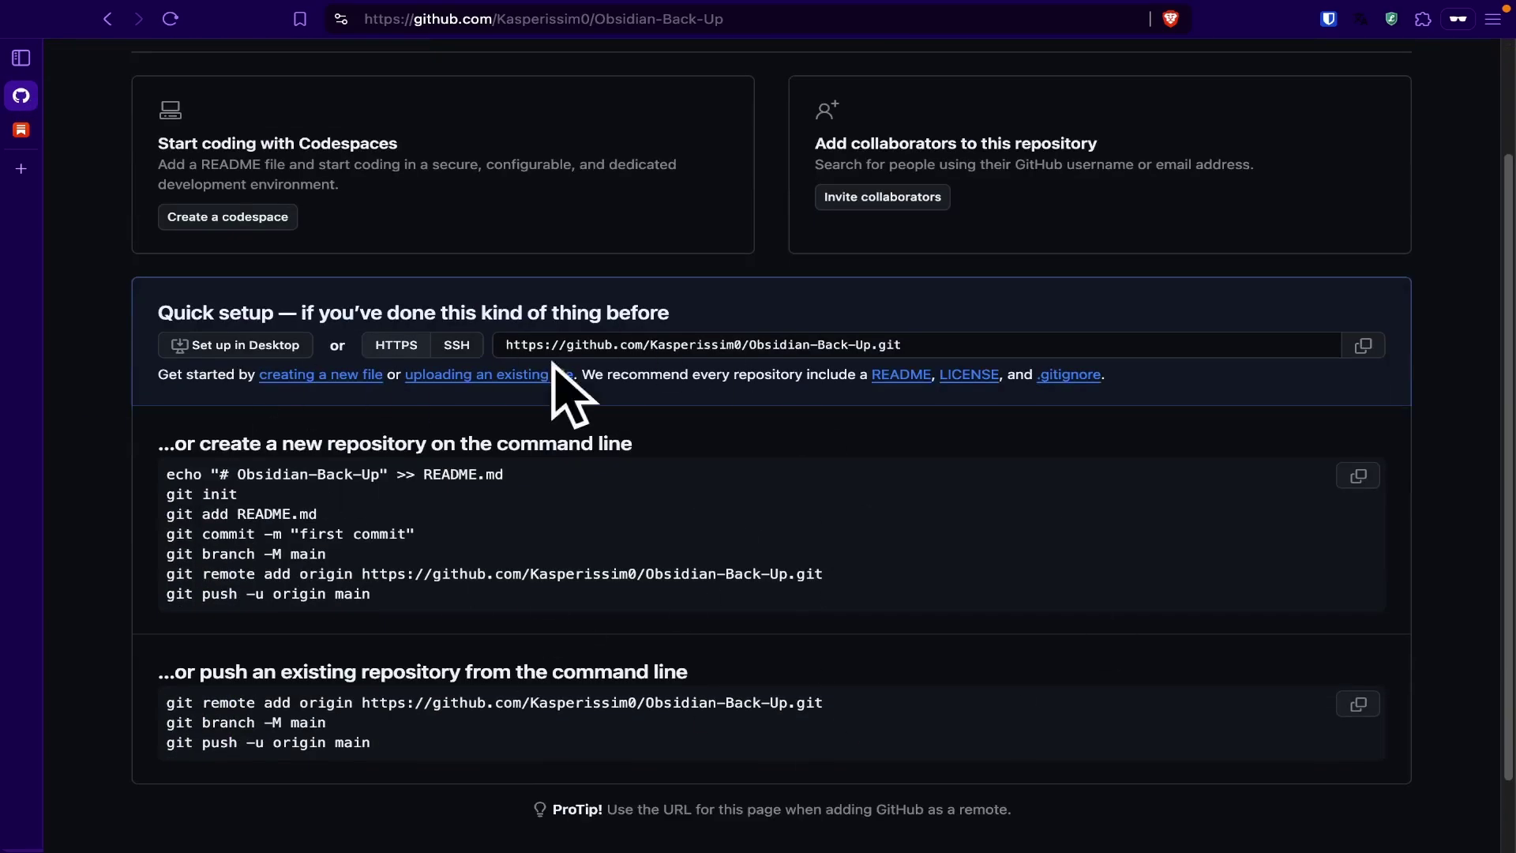
Copy the guide's Git setup block, from the README.txt echo line to git push, and paste it at Terminal's Test Vault prompt.
left_click(22, 130)
scroll(883, 604, "down", 4)
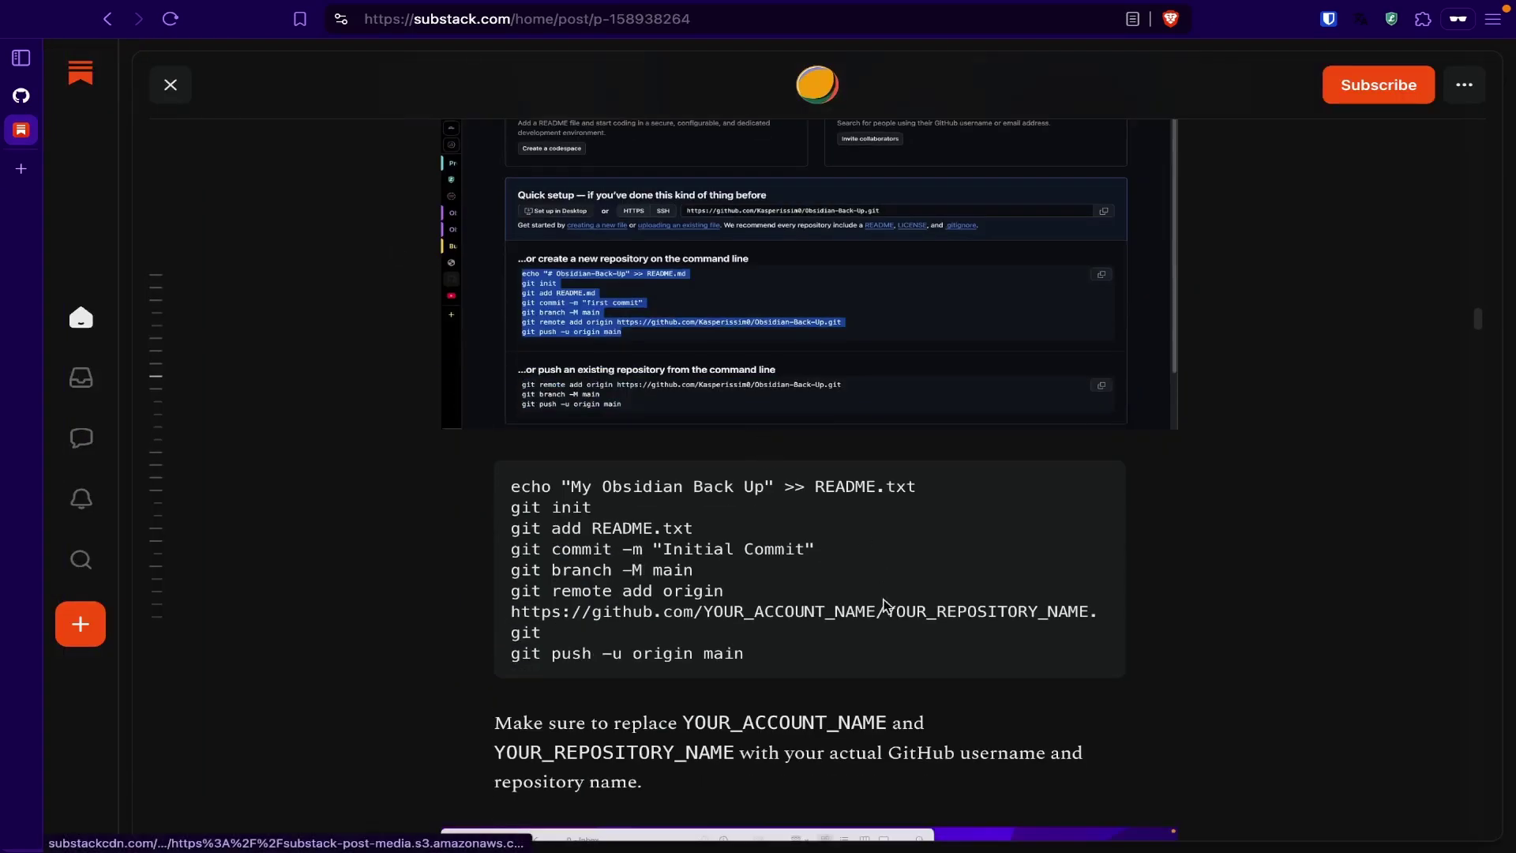
left_click_drag(770, 660, 487, 496)
key("super+c")
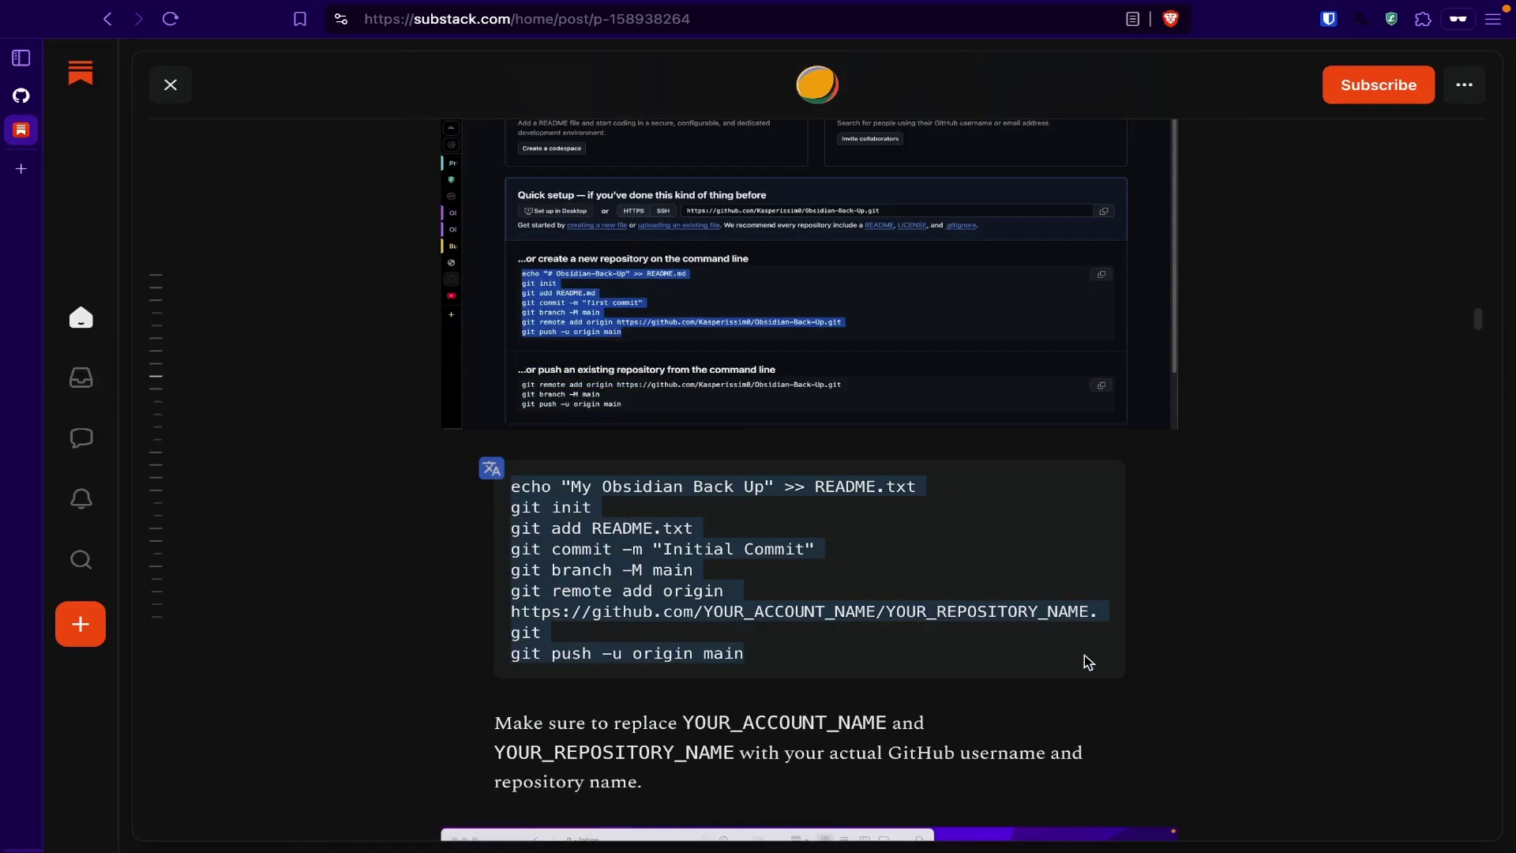
key("super+Tab")
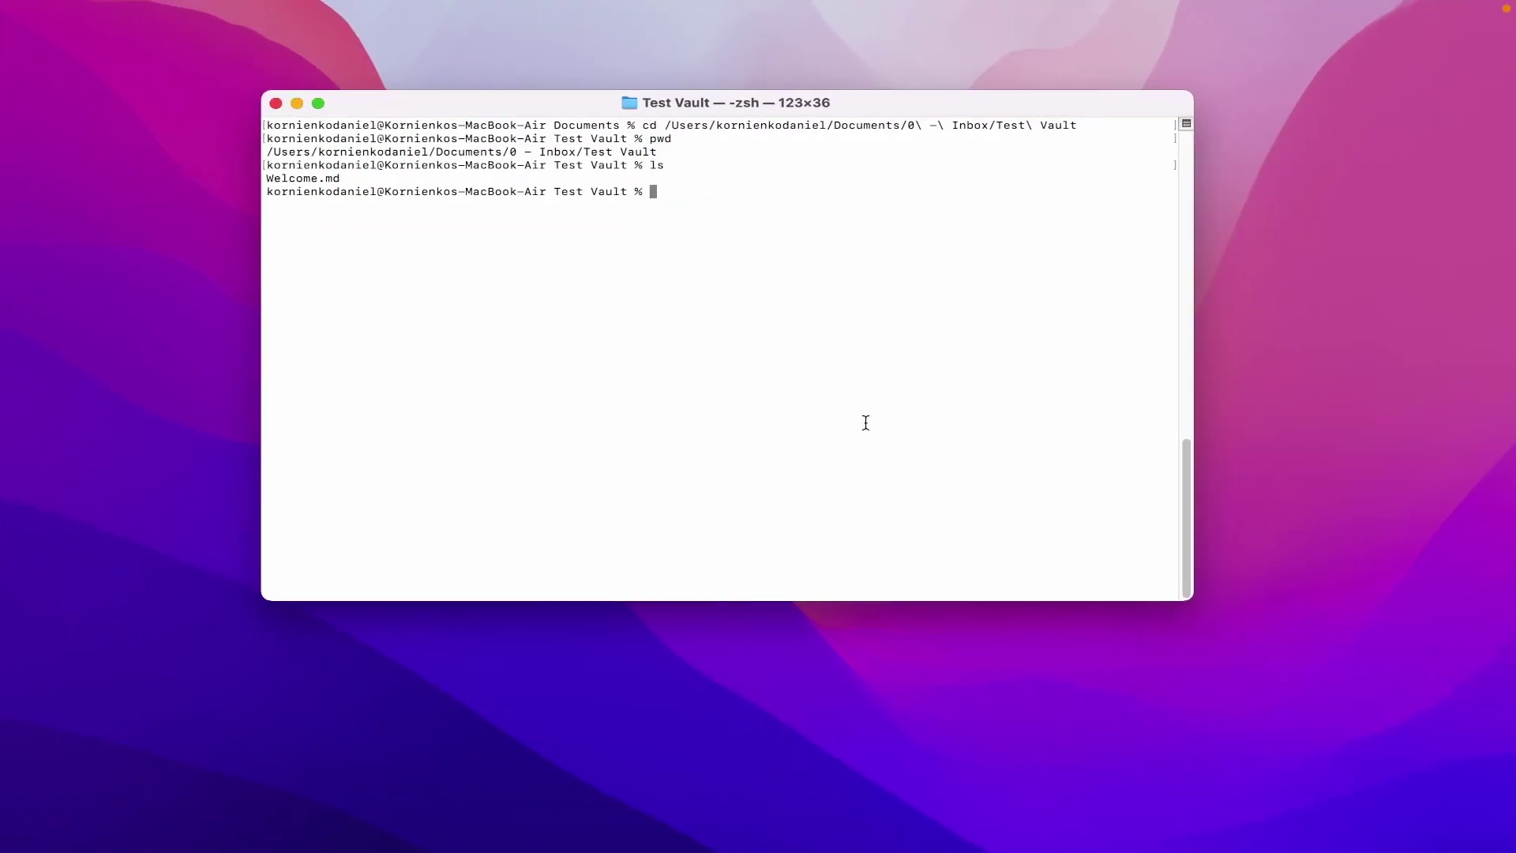
right_click(867, 430)
key("super+v")
key("Up")
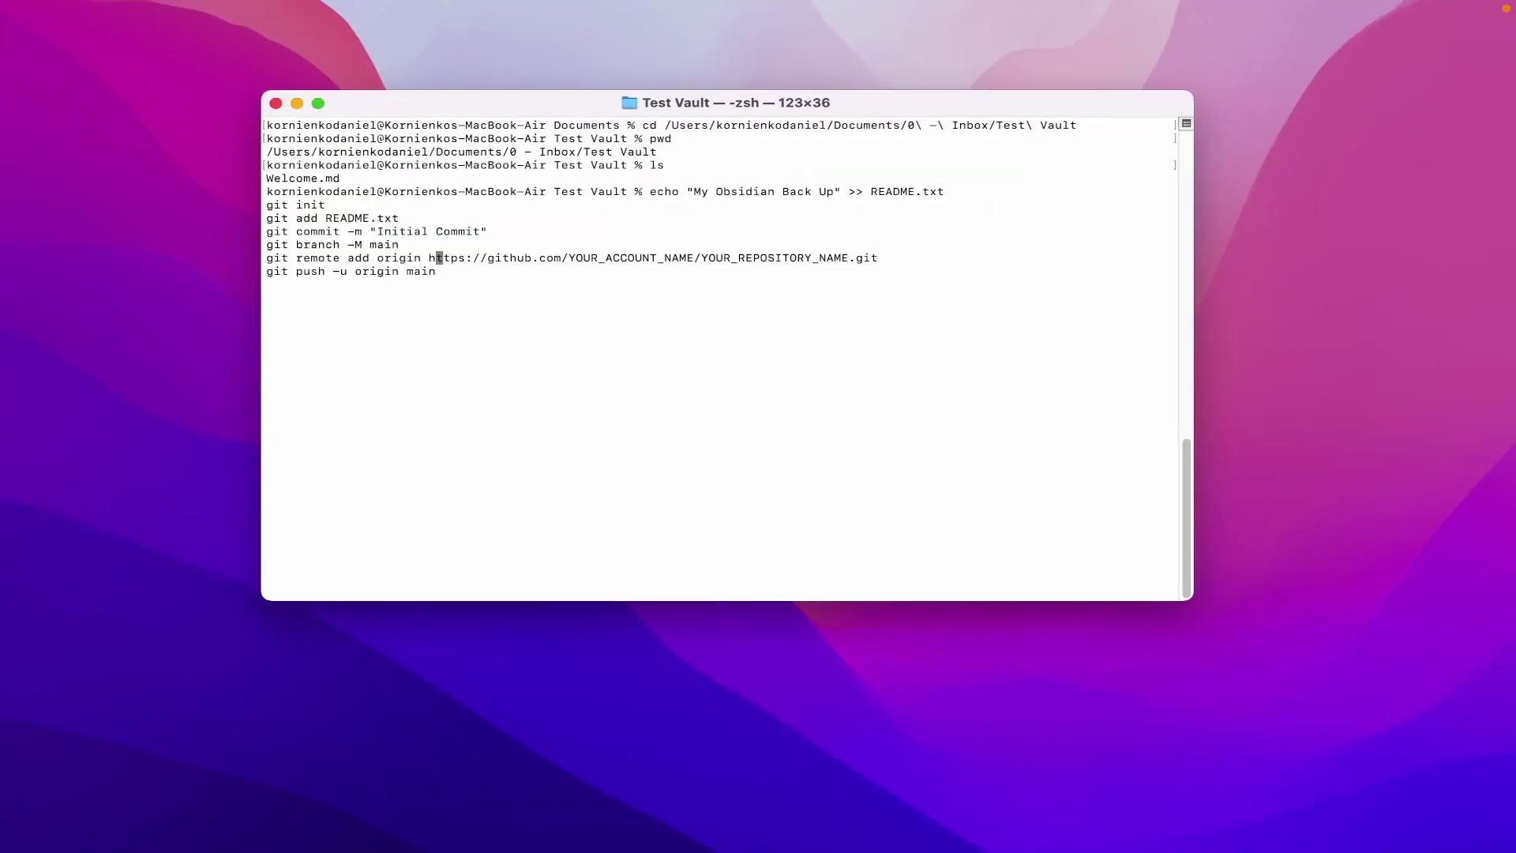
Consult the guide's example of the edited commands and place Terminal's text cursor within the placeholder URL of the git remote line.
key("super+Tab")
scroll(1077, 531, "down", 4)
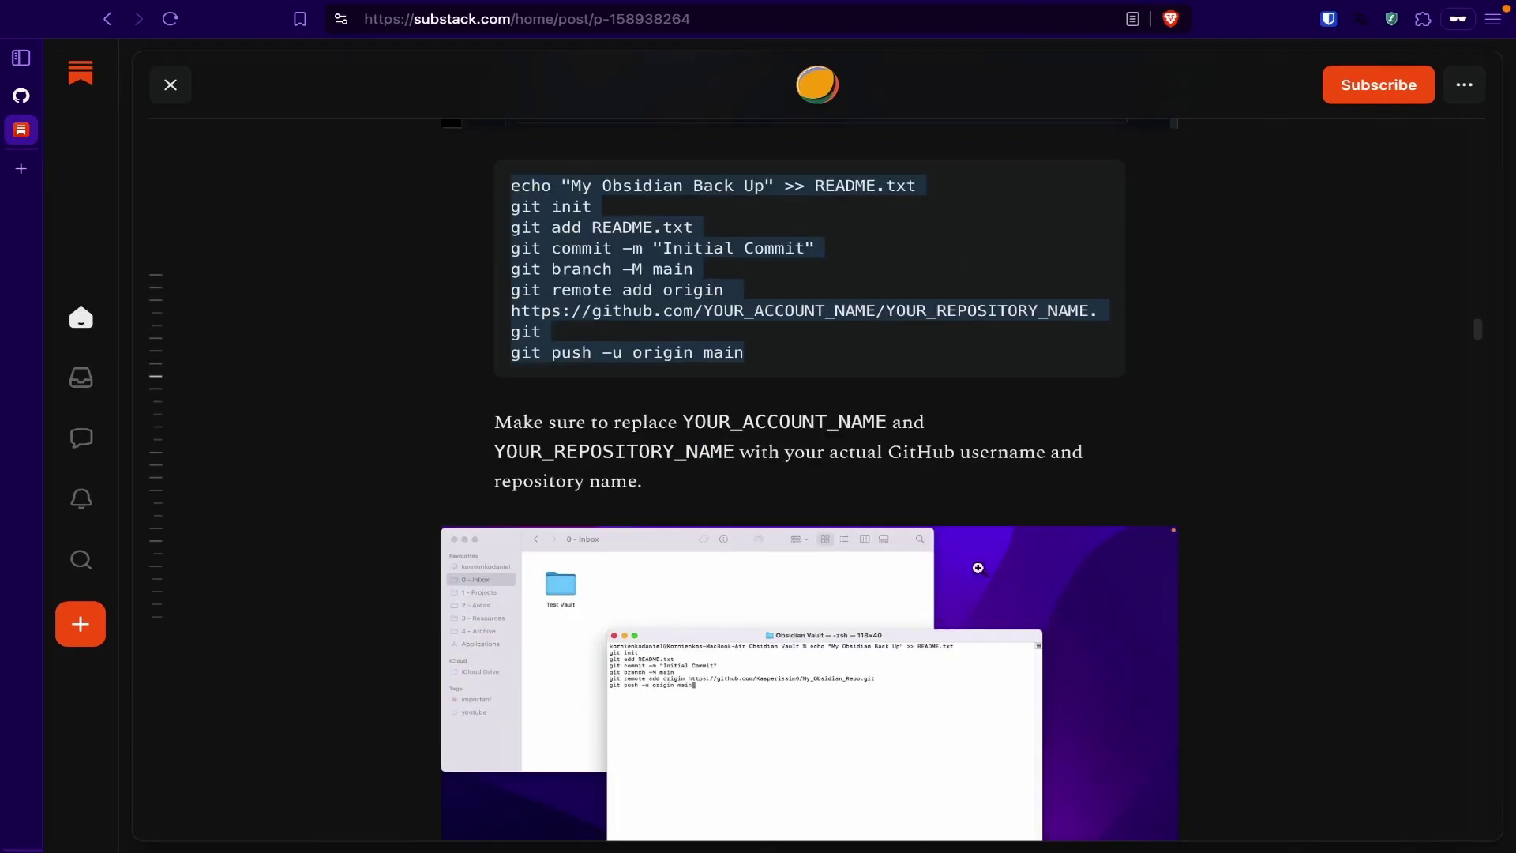
scroll(894, 389, "down", 4)
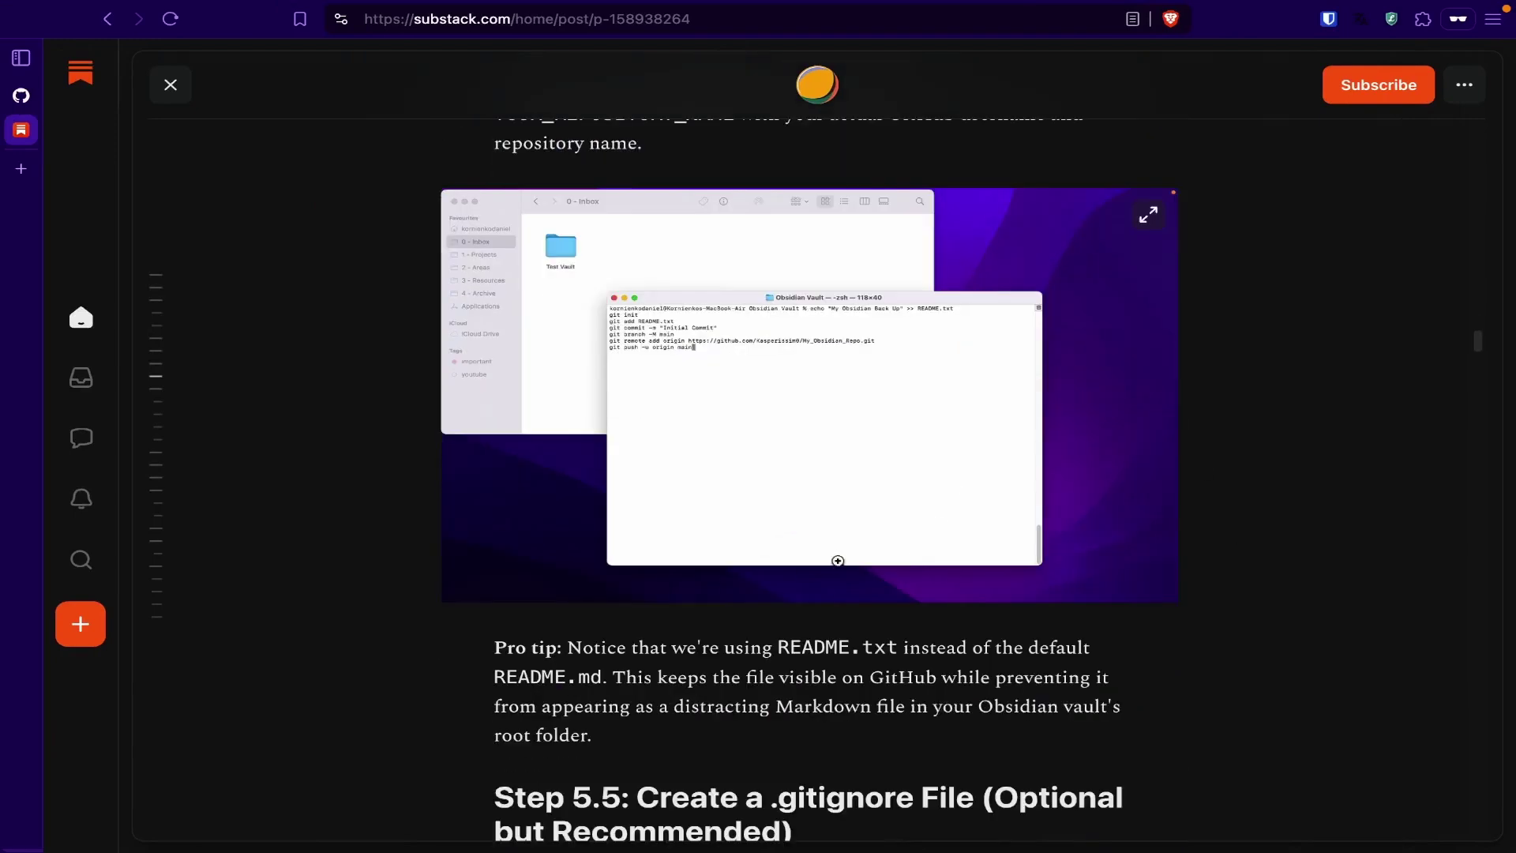
key("super+Tab")
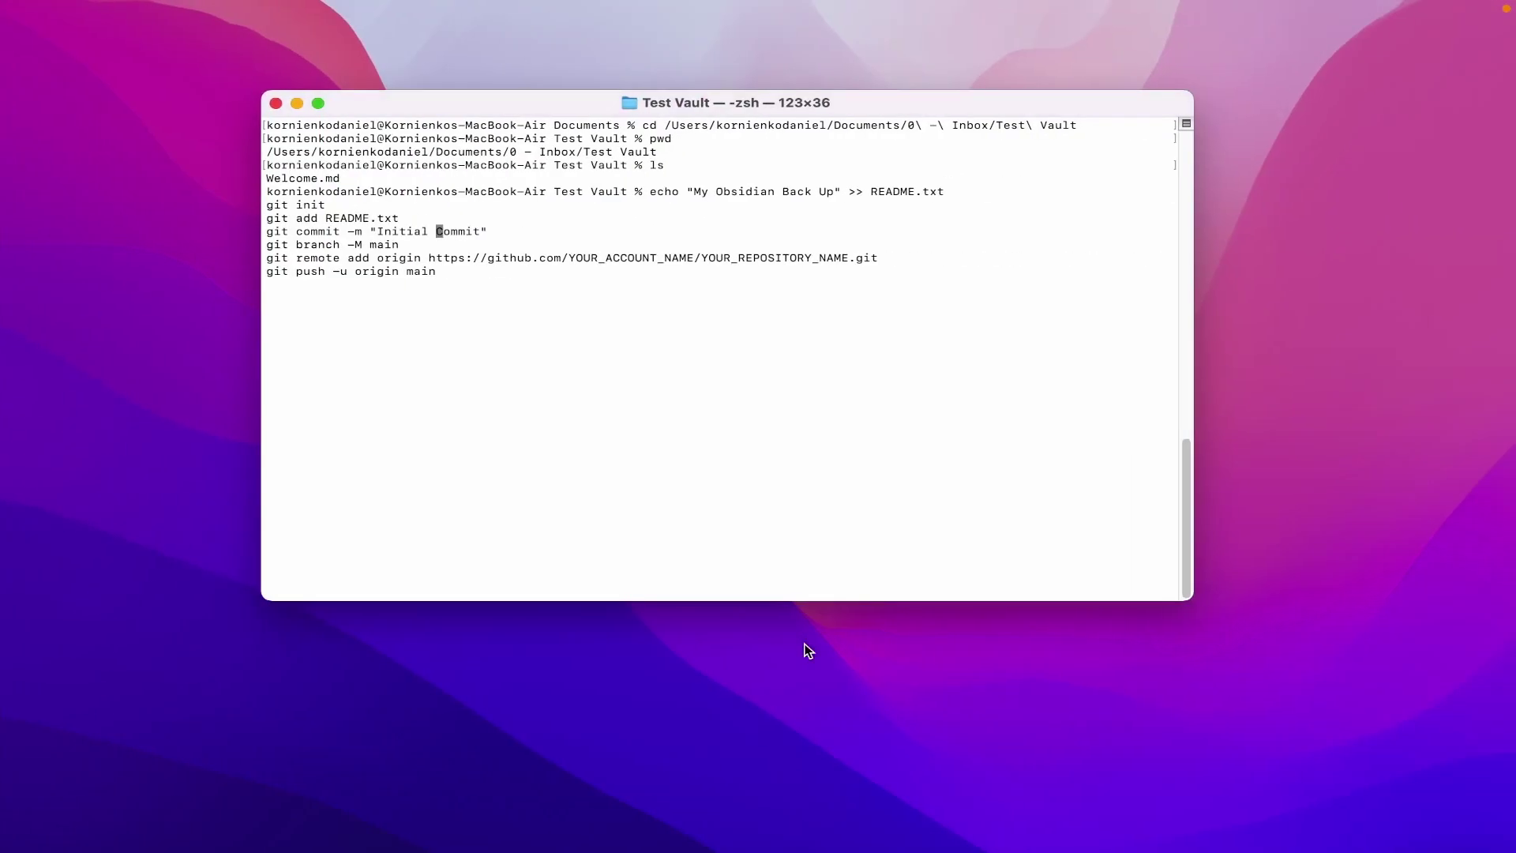
key("Down")
key("Right")
key("Right")
key("Right")
key("Right")
key("Right")
key("Right")
key("Right")
key("Right")
key("Right")
key("Right")
key("Right")
key("Right")
key("Right")
key("Right")
key("Right")
Copy the Obsidian-Back-Up repository's HTTPS URL from its GitHub page and check the account and repository names in it.
key("ctrl+Left")
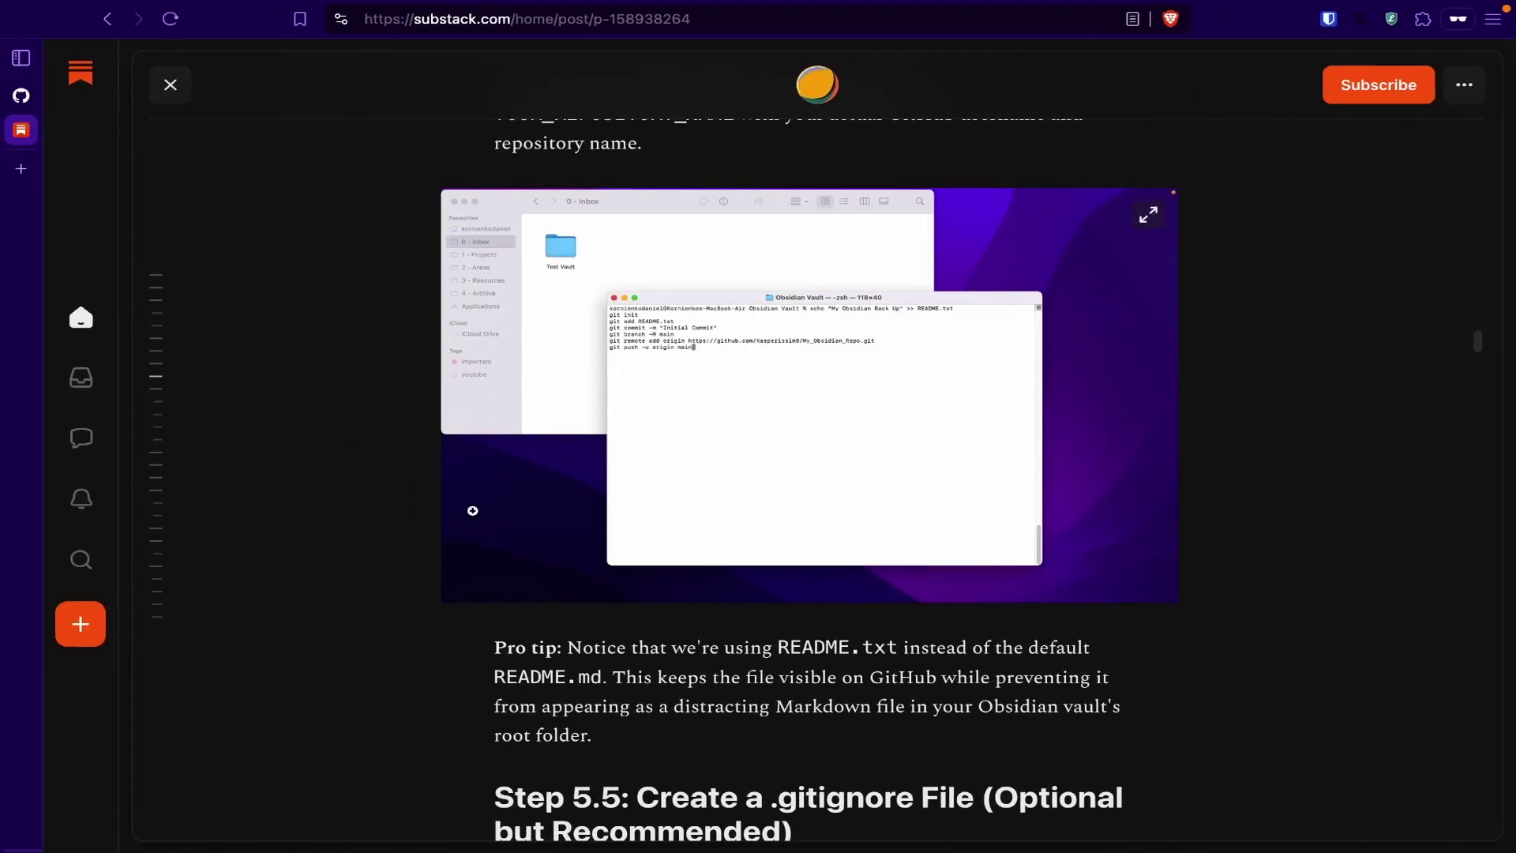
left_click(22, 96)
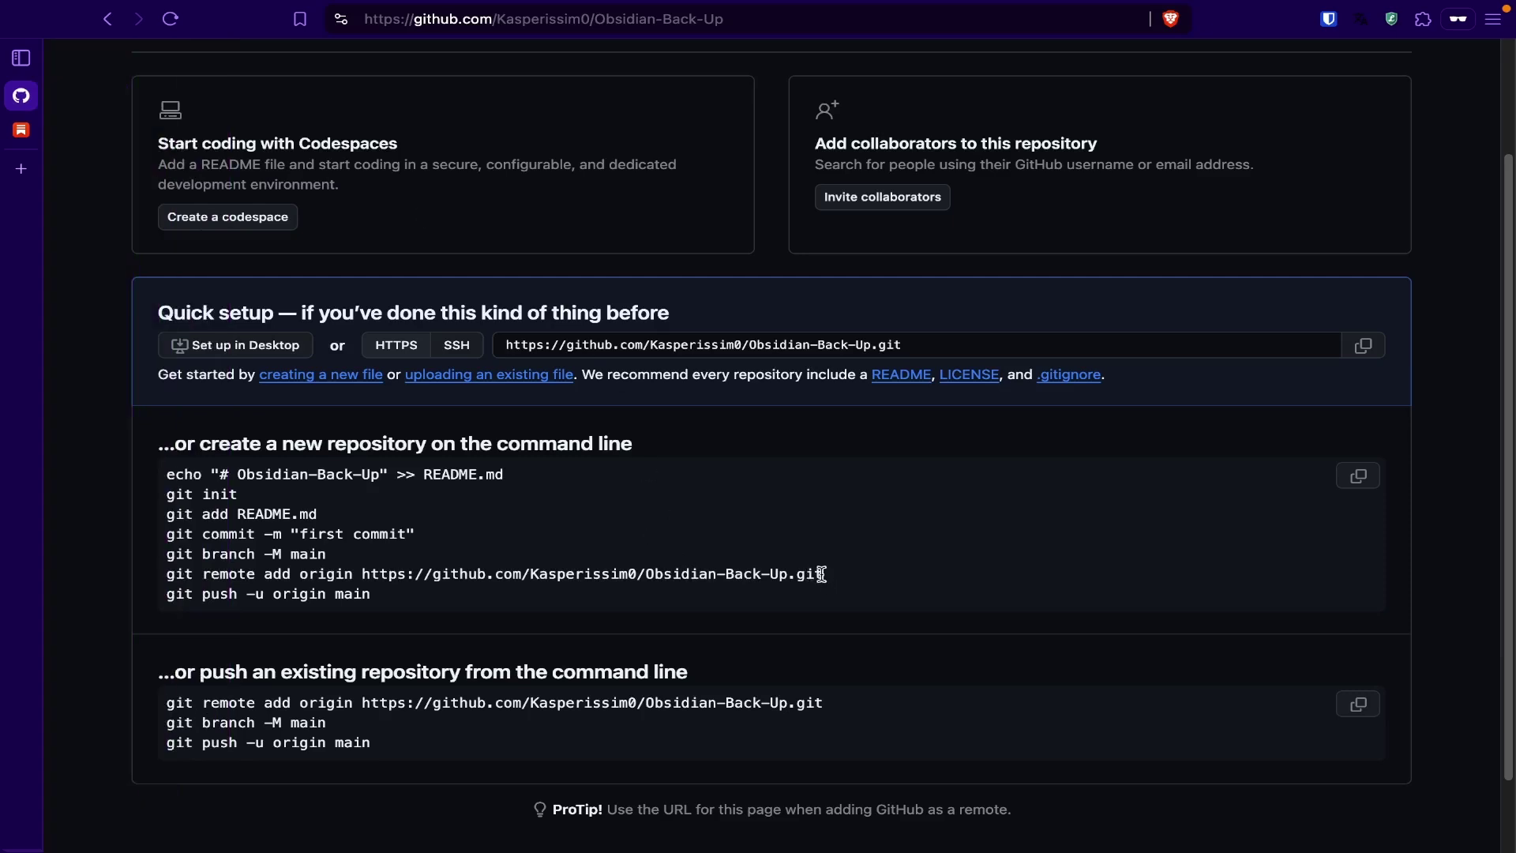
left_click_drag(823, 574, 363, 570)
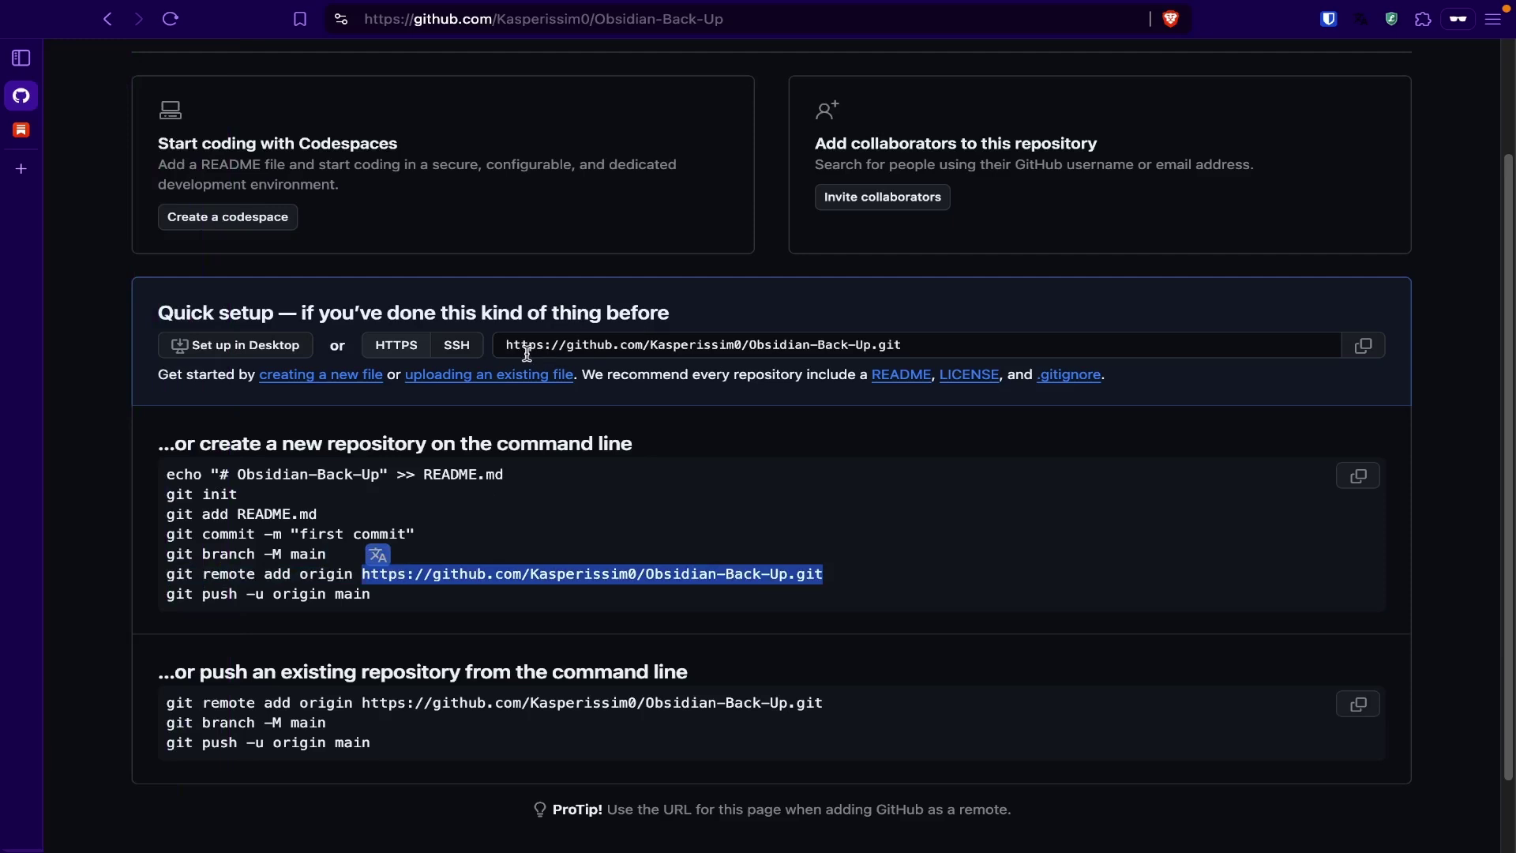
mouse_move(502, 348)
left_mouse_down()
mouse_move(1243, 332)
mouse_move(1280, 352)
left_mouse_up()
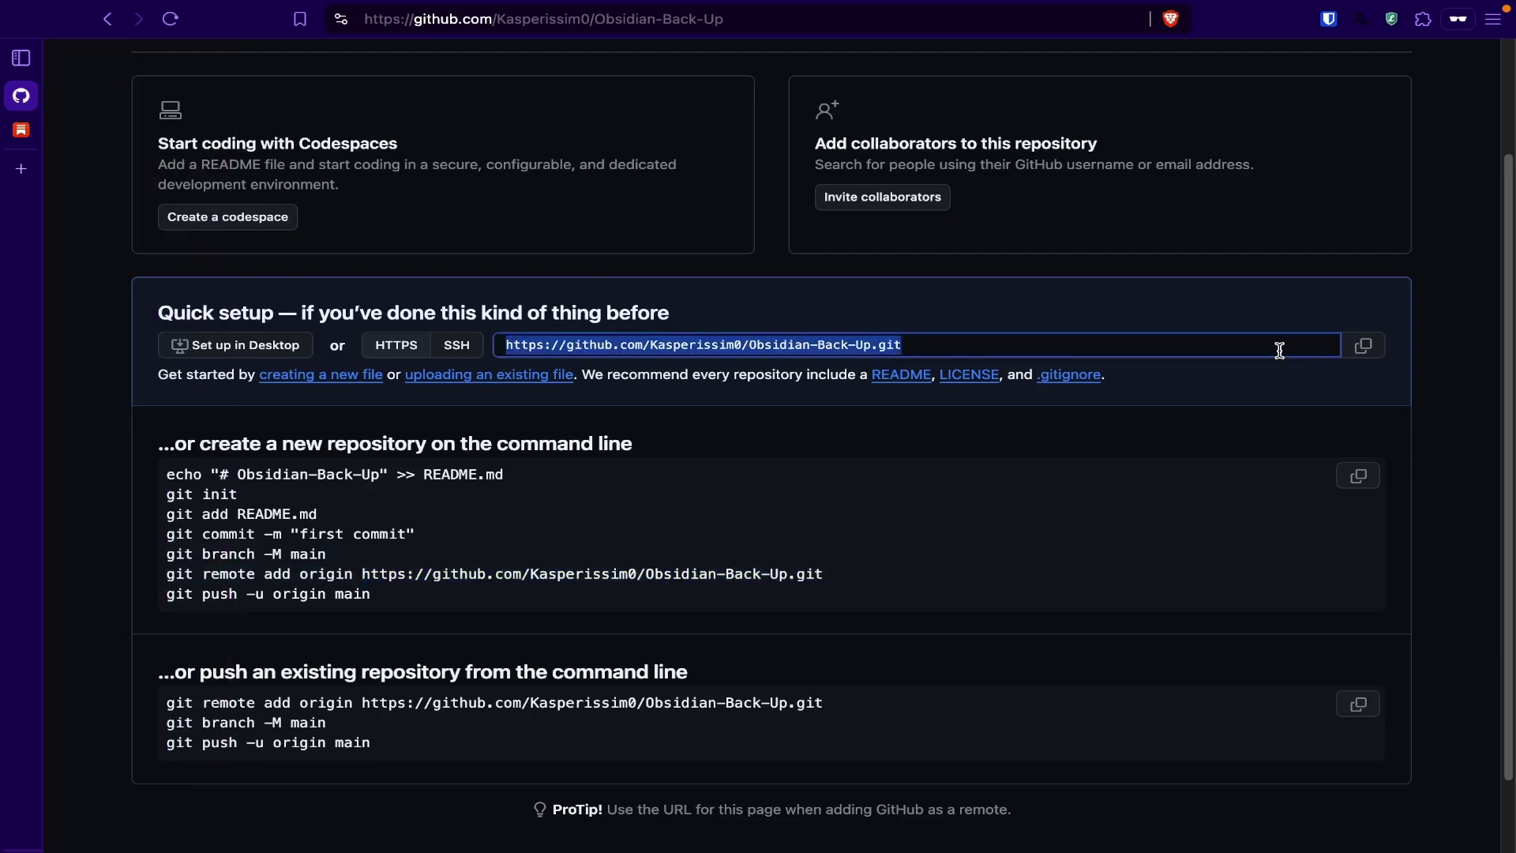
left_click(1364, 346)
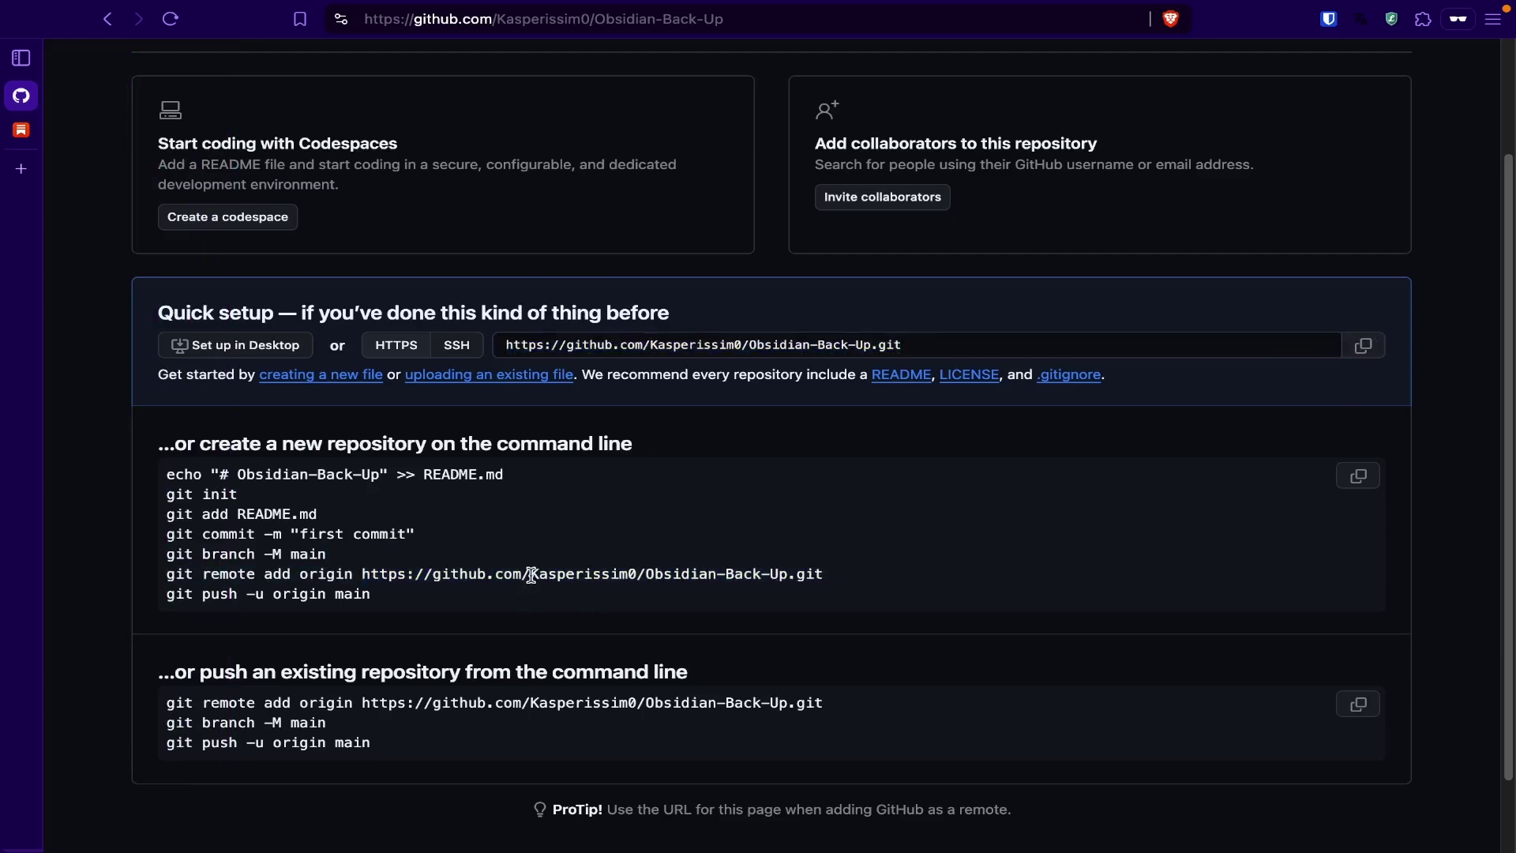
left_click_drag(531, 575, 782, 568)
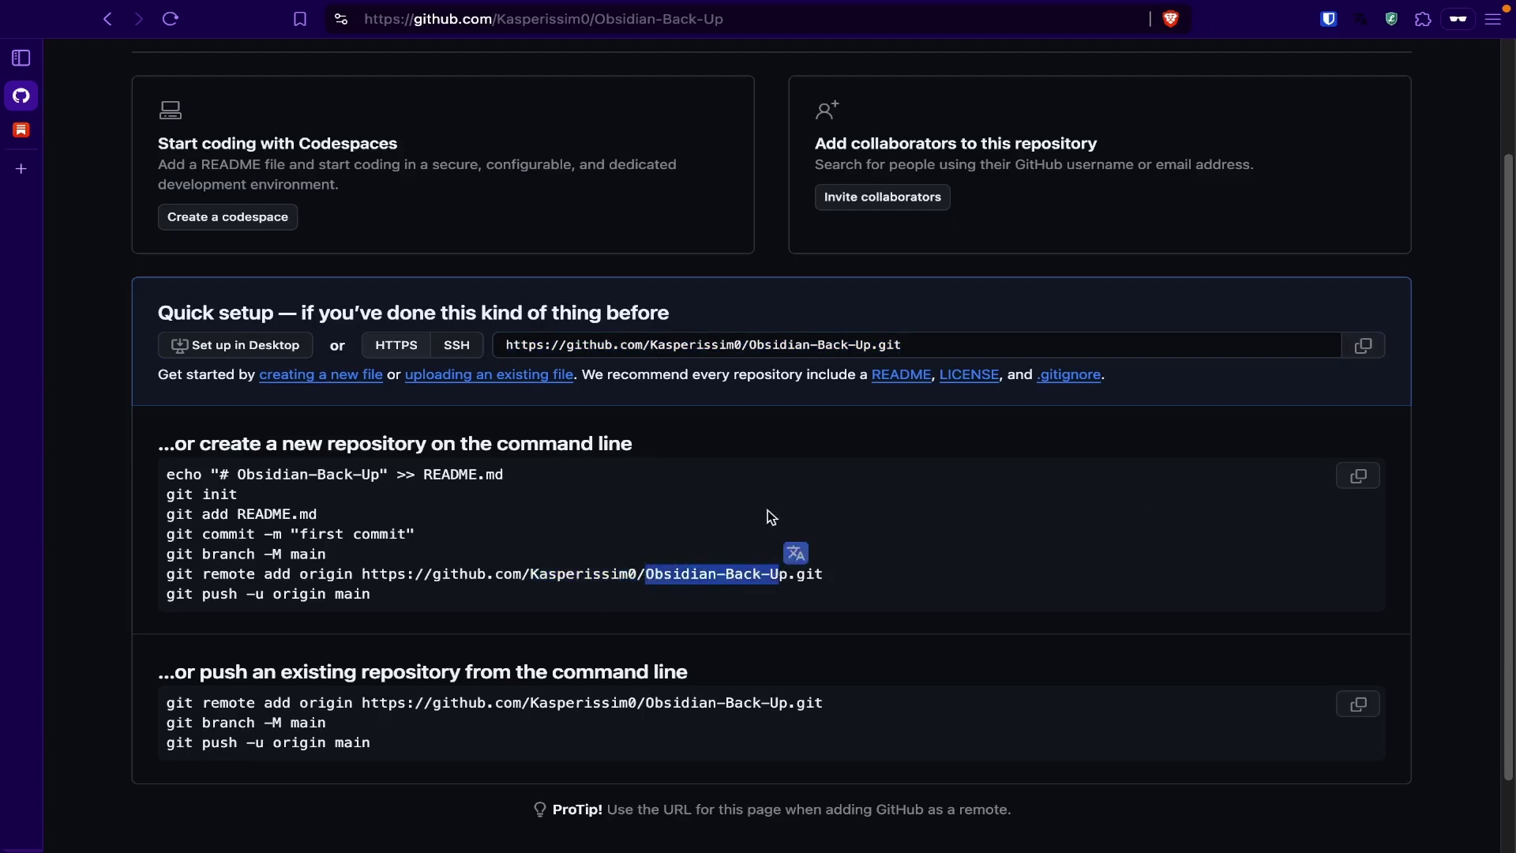
scroll(497, 249, "up", 2)
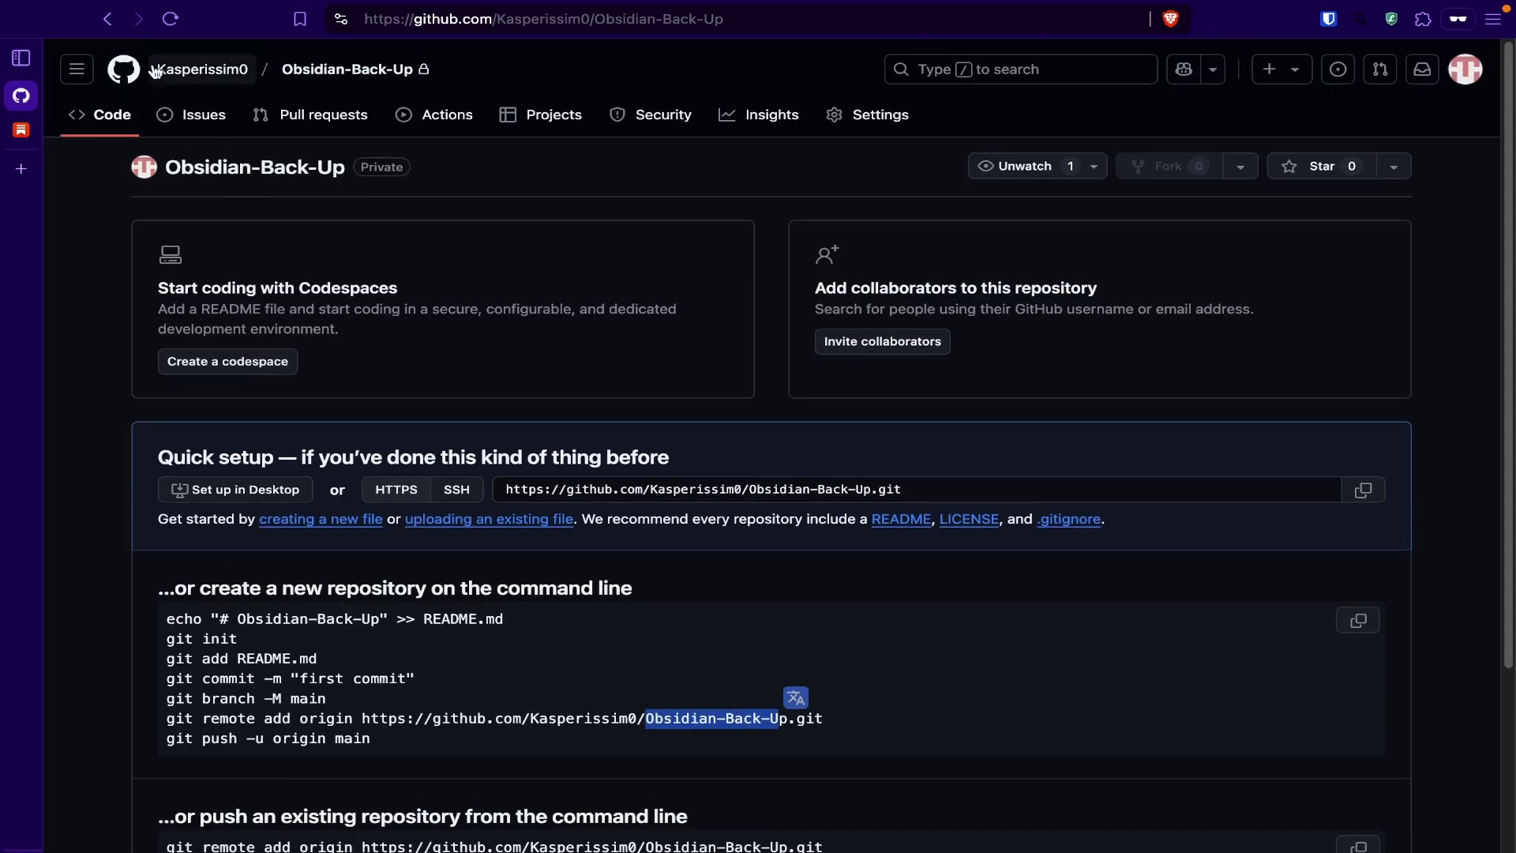
scroll(617, 525, "down", 3)
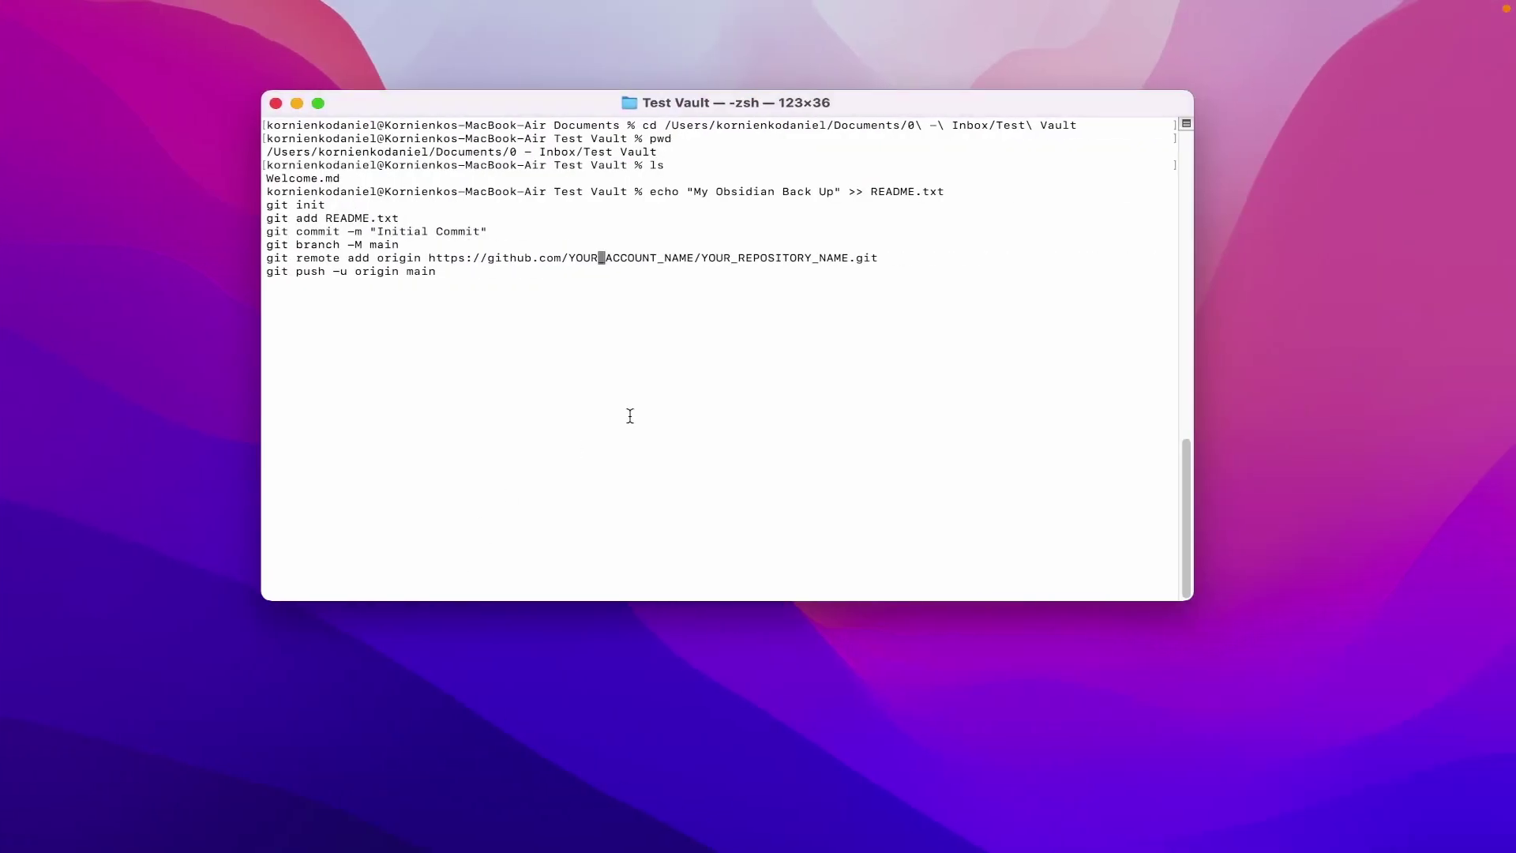
Replace the placeholder URL in Terminal's git remote add origin line with the copied Obsidian-Back-Up repository URL.
key("Right")
key("Right")
key("Right")
key("Right")
key("Right")
key("Right")
key("Right")
key("Right")
key("Right")
key("Right")
key("Right")
key("Right")
key("Right")
key("Right")
key("Right")
key("Right")
key("Right")
key("Right")
key("Right")
key("Right")
key("Right")
key("Right")
key("Right")
key("Right")
key("Right")
key("Right")
key("Right")
key("Right")
key("Right")
key("Right")
key("Right")
key("Right")
key("Right")
key("Right")
key("BackSpace")
key("BackSpace")
key("BackSpace")
key("BackSpace")
key("BackSpace")
key("BackSpace")
key("BackSpace")
key("BackSpace")
key("BackSpace")
key("BackSpace")
key("BackSpace")
key("BackSpace")
key("BackSpace")
key("BackSpace")
key("BackSpace")
key("BackSpace")
key("BackSpace")
key("BackSpace")
key("BackSpace")
key("BackSpace")
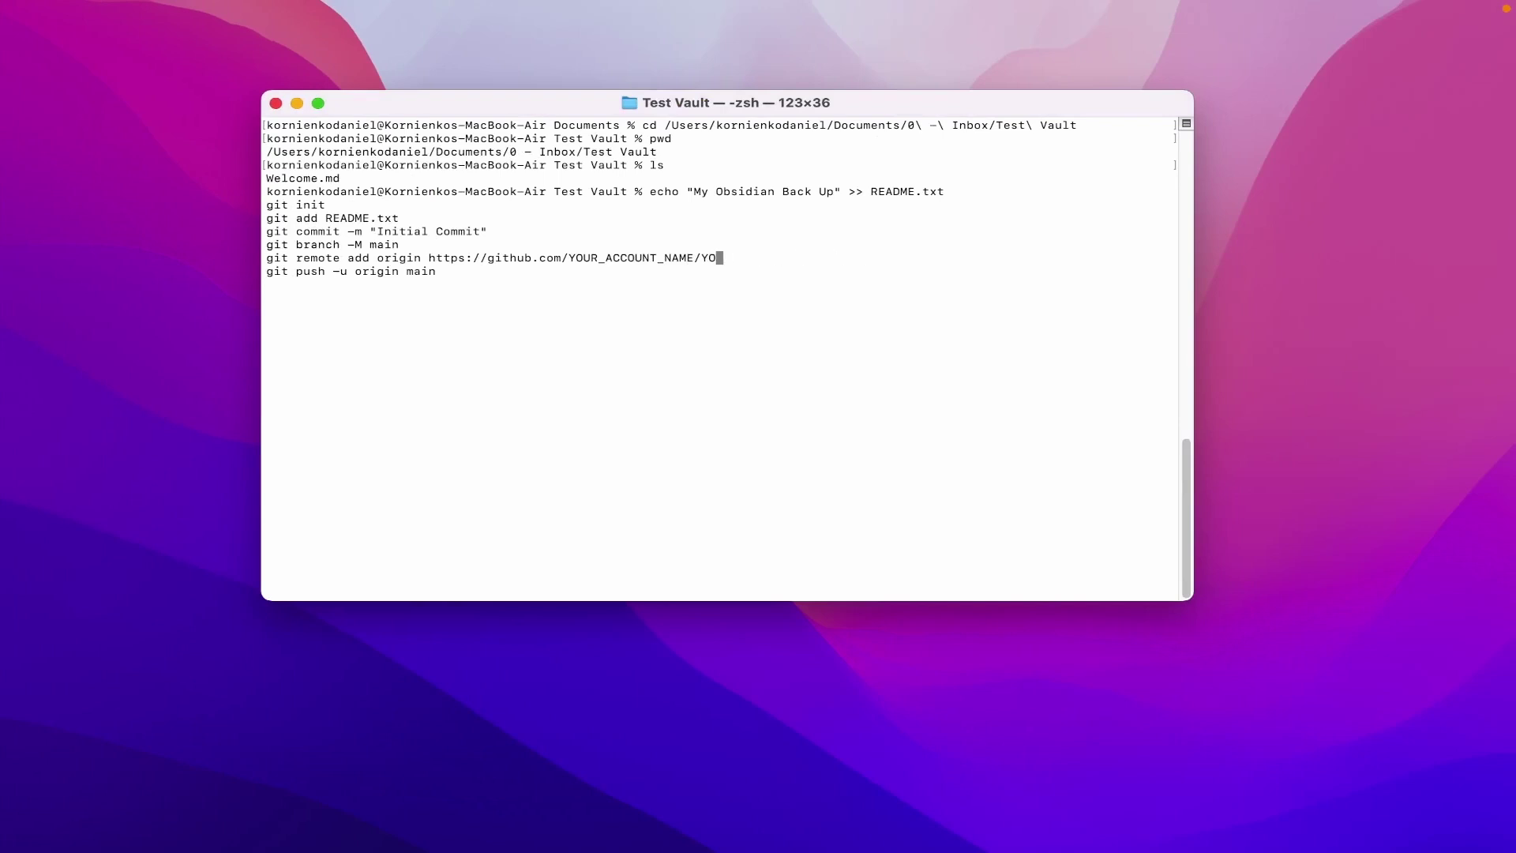
key("BackSpace")
key("BackSpace")
key("BackSpace")
key("BackSpace")
key("BackSpace")
key("BackSpace")
key("BackSpace")
key("BackSpace")
key("BackSpace")
key("BackSpace")
key("BackSpace")
key("BackSpace")
key("BackSpace")
key("BackSpace")
key("BackSpace")
key("BackSpace")
key("BackSpace")
key("BackSpace")
key("BackSpace")
key("BackSpace")
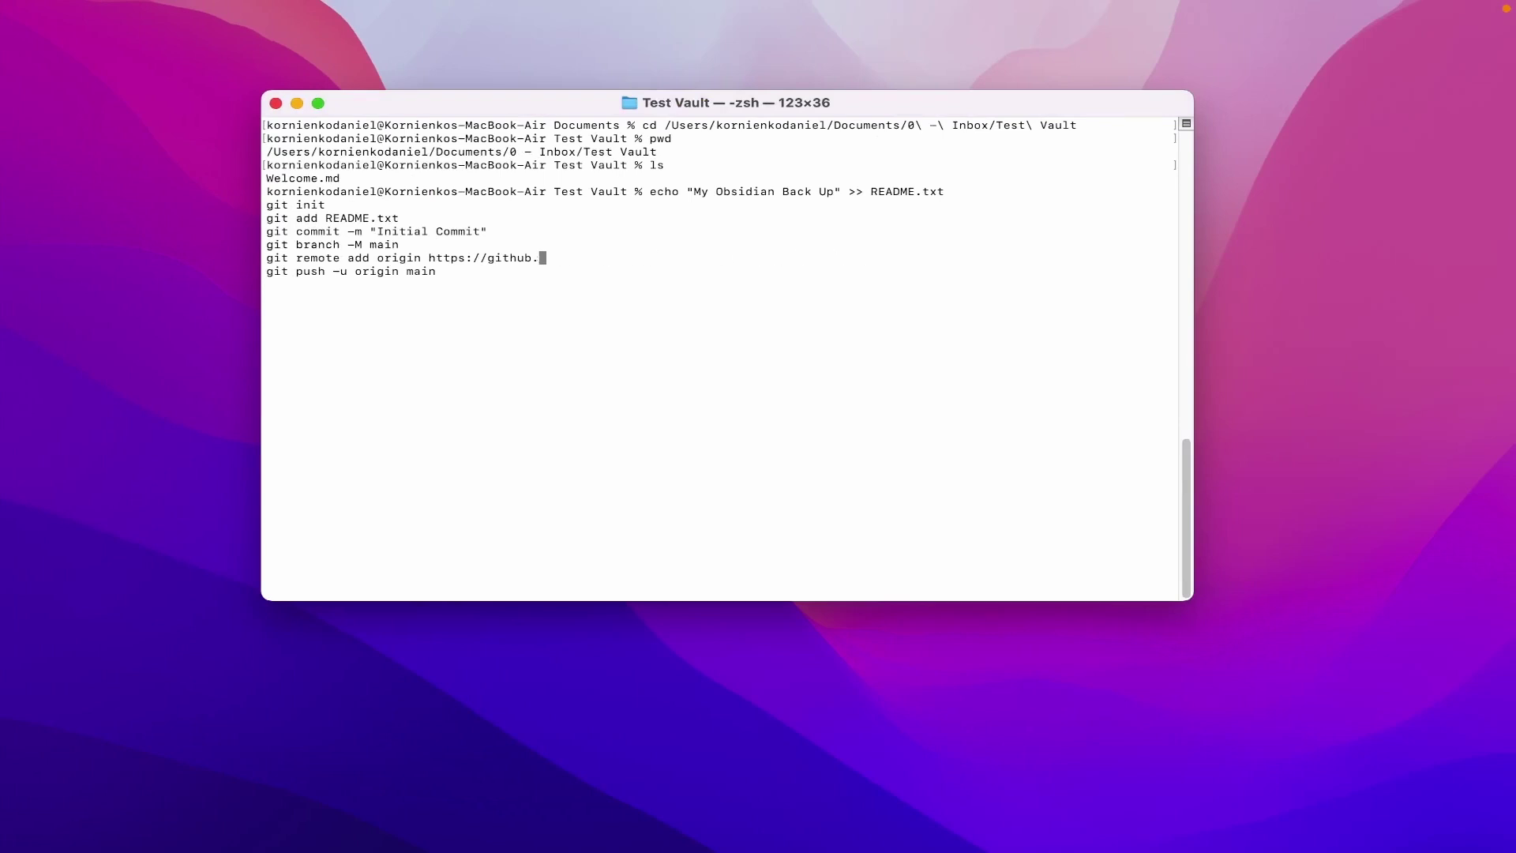
key("BackSpace")
key("BackSpace")
key("BackSpace")
key("BackSpace")
key("BackSpace")
key("BackSpace")
key("BackSpace")
key("BackSpace")
key("BackSpace")
key("BackSpace")
key("BackSpace")
key("BackSpace")
key("BackSpace")
key("BackSpace")
key("BackSpace")
key("BackSpace")
key("super+v")
key("Right")
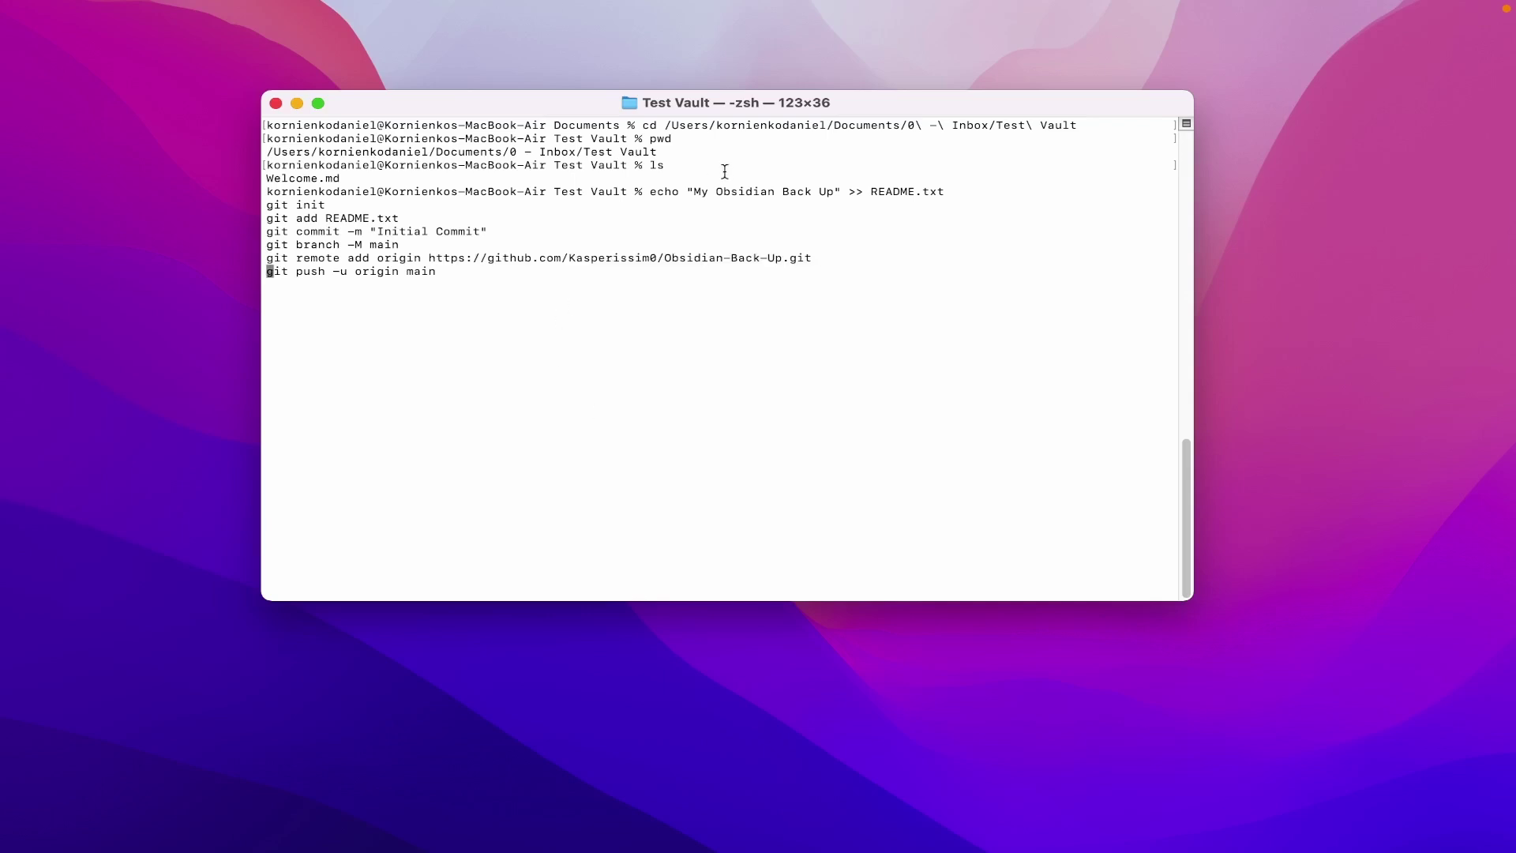
Review the pasted setup commands in Terminal line by line, from creating README.txt to pushing the main branch.
left_click_drag(653, 191, 943, 192)
left_click(280, 204)
left_click_drag(320, 220, 495, 231)
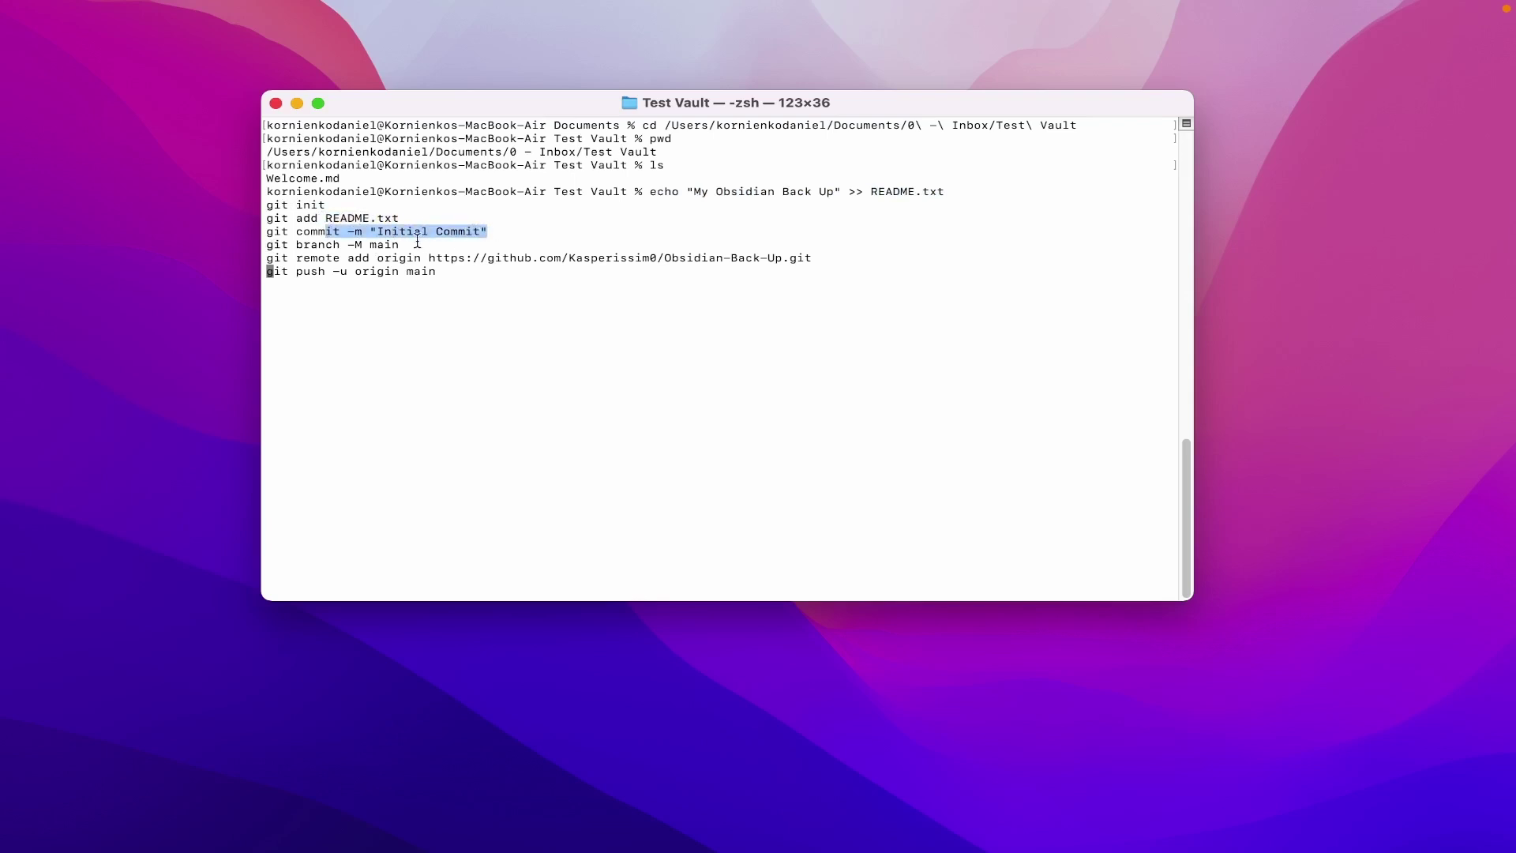
left_click_drag(324, 252, 562, 271)
left_click(501, 271)
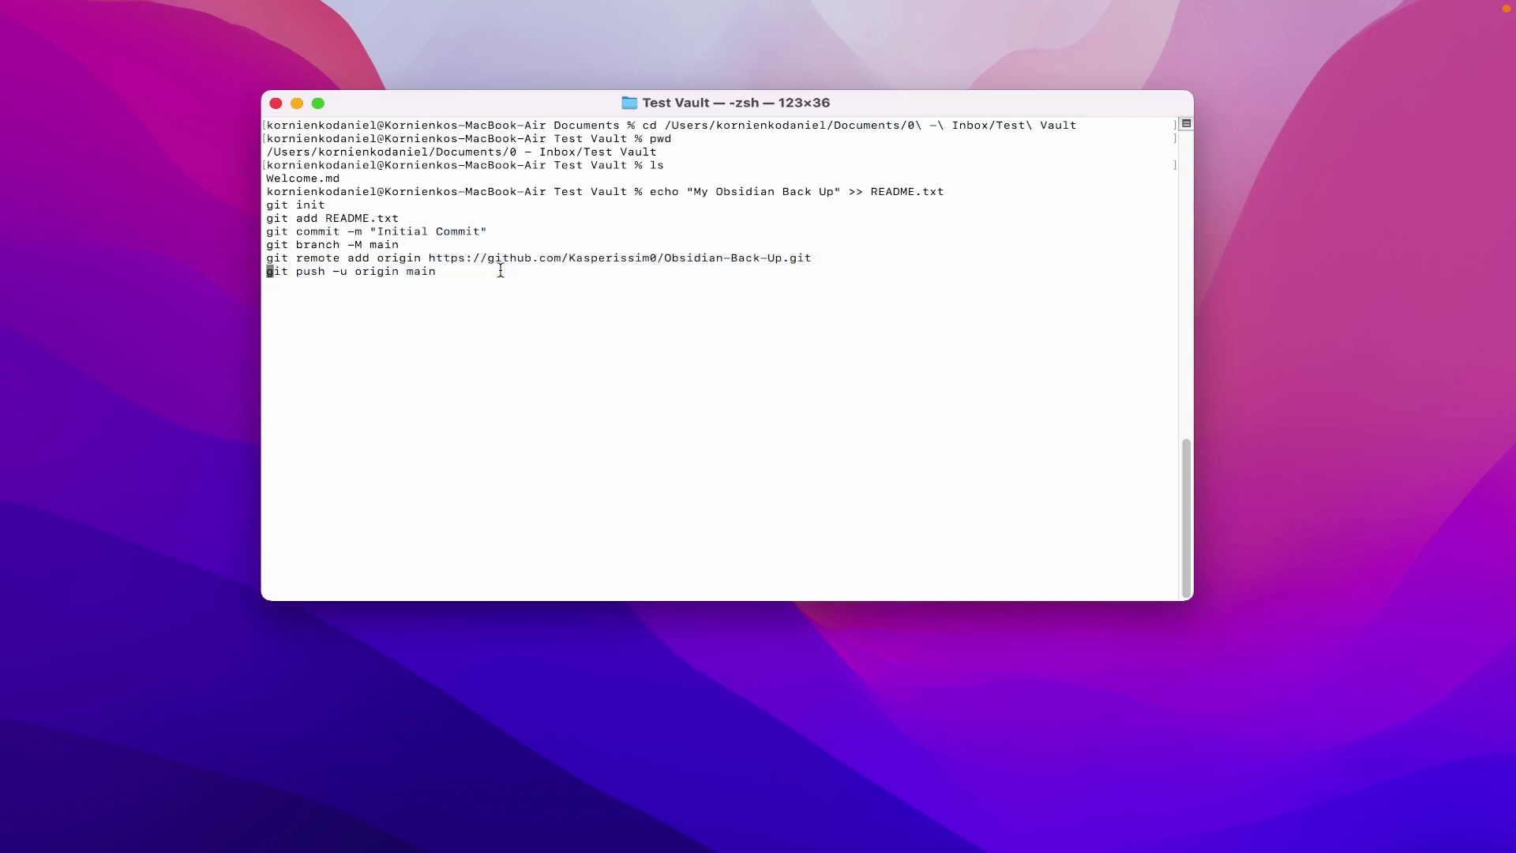
Run the pasted Git setup commands in Terminal through git push -u origin main to initialize and push the vault repository.
key("Right")
key("Right")
key("Right")
key("Right")
key("Right")
key("Right")
key("Right")
key("Right")
key("Right")
key("Right")
key("Right")
key("Right")
key("Right")
key("Right")
key("Right")
key("Right")
key("Right")
key("Right")
key("Right")
key("Right")
key("Right")
key("Right")
key("Right")
key("Return")
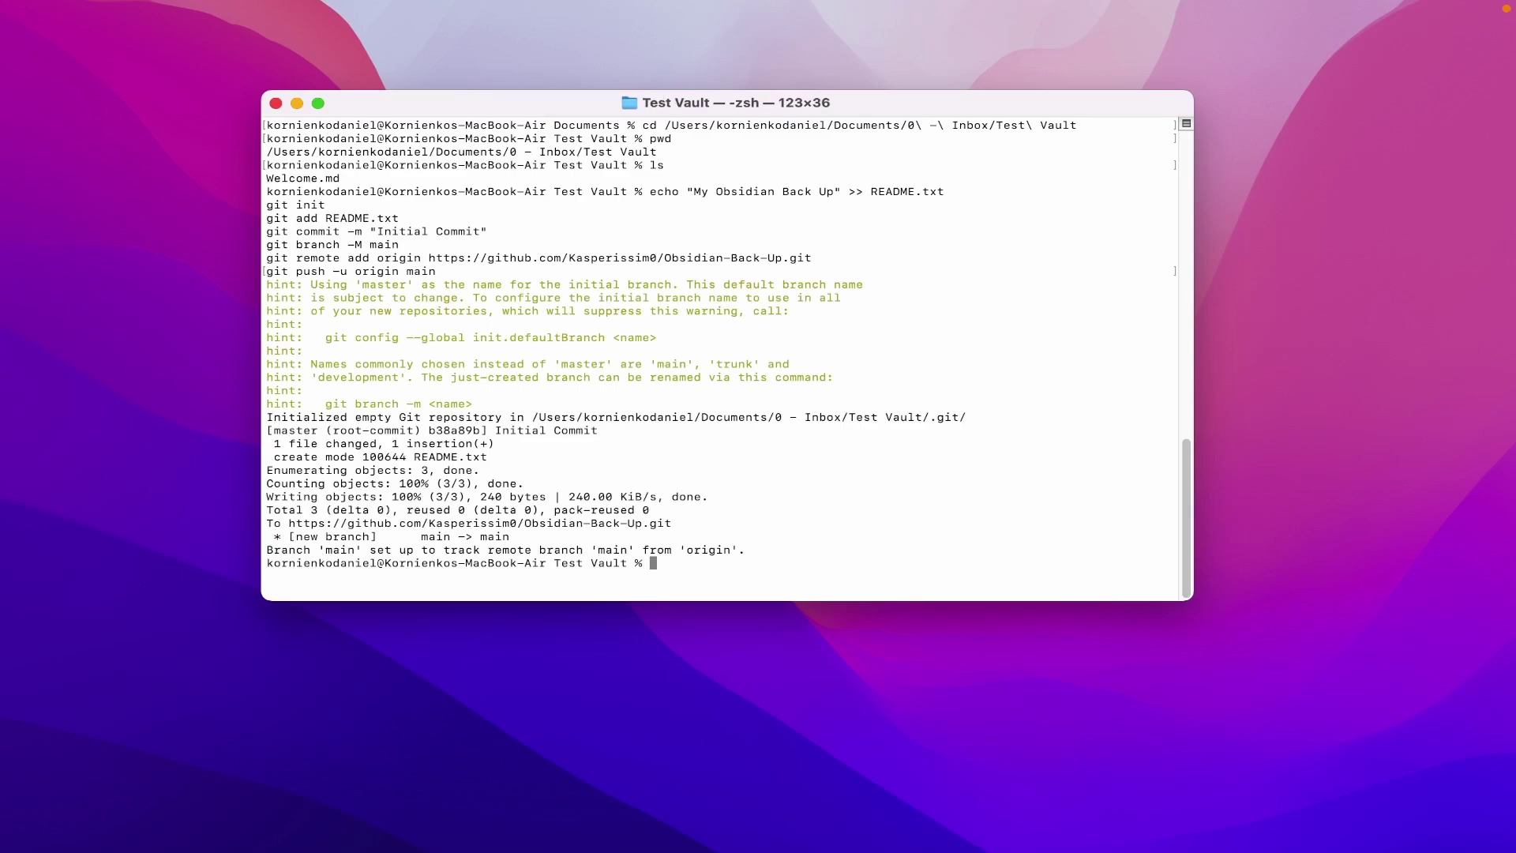
Switch to the browser and consult Step 5.5 of the Substack guide on creating a .gitignore file.
key("super+Tab")
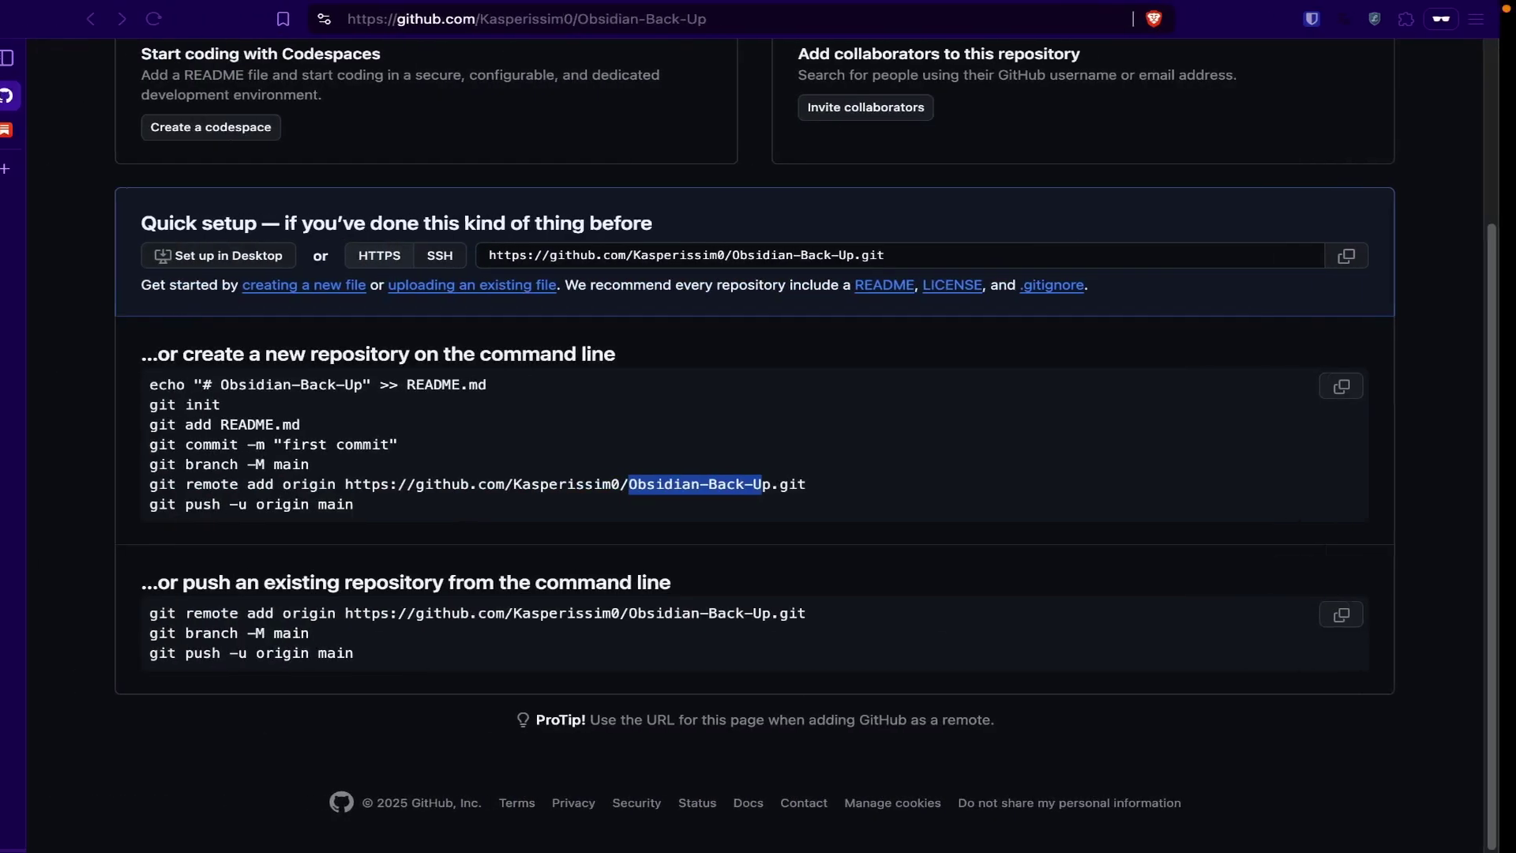
left_click(21, 130)
scroll(664, 332, "down", 7)
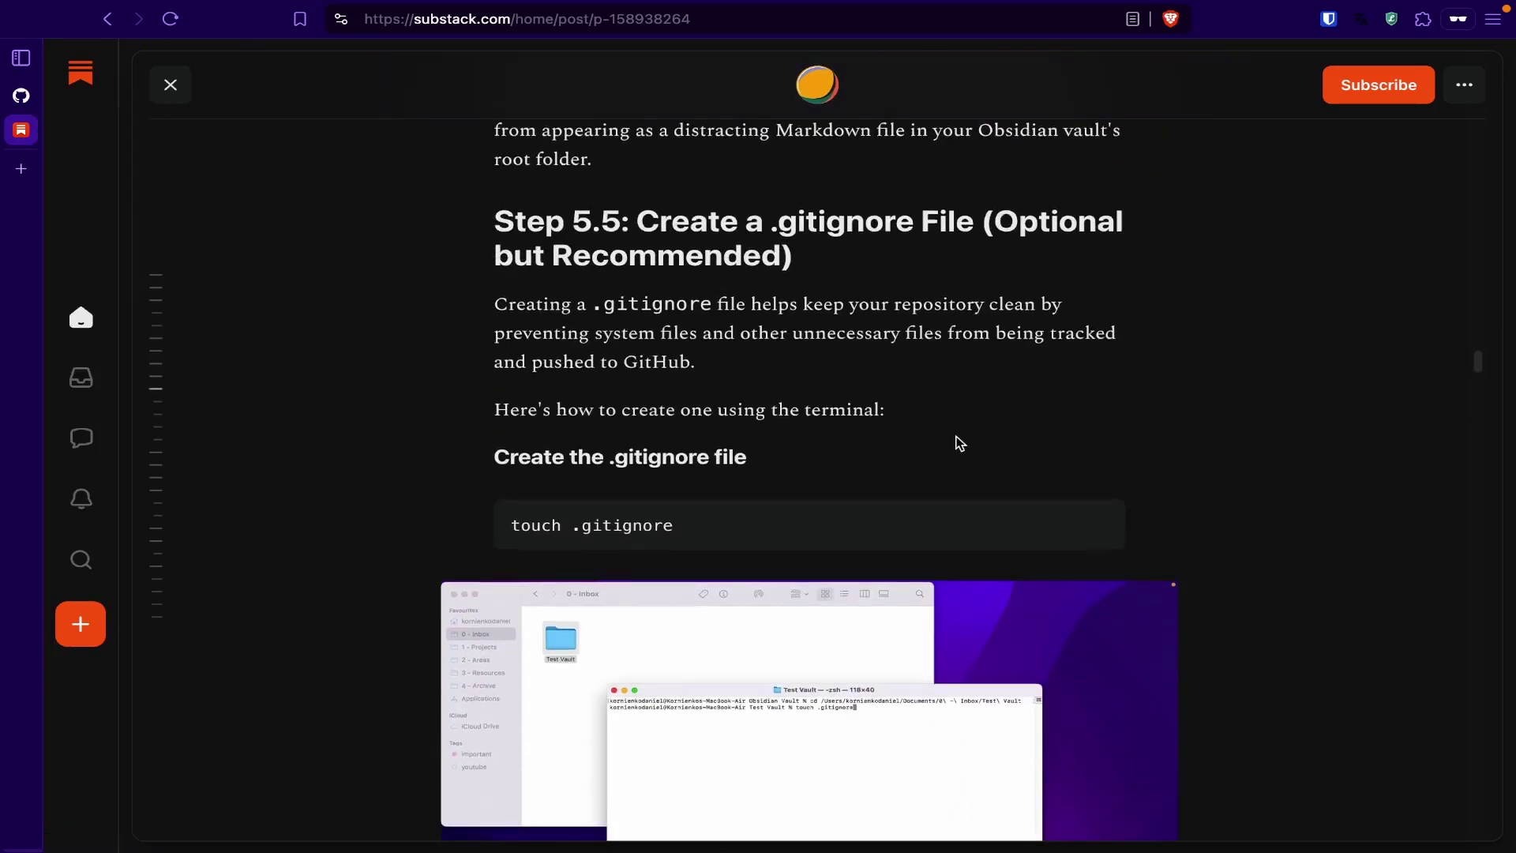
scroll(958, 439, "down", 1)
scroll(928, 418, "down", 2)
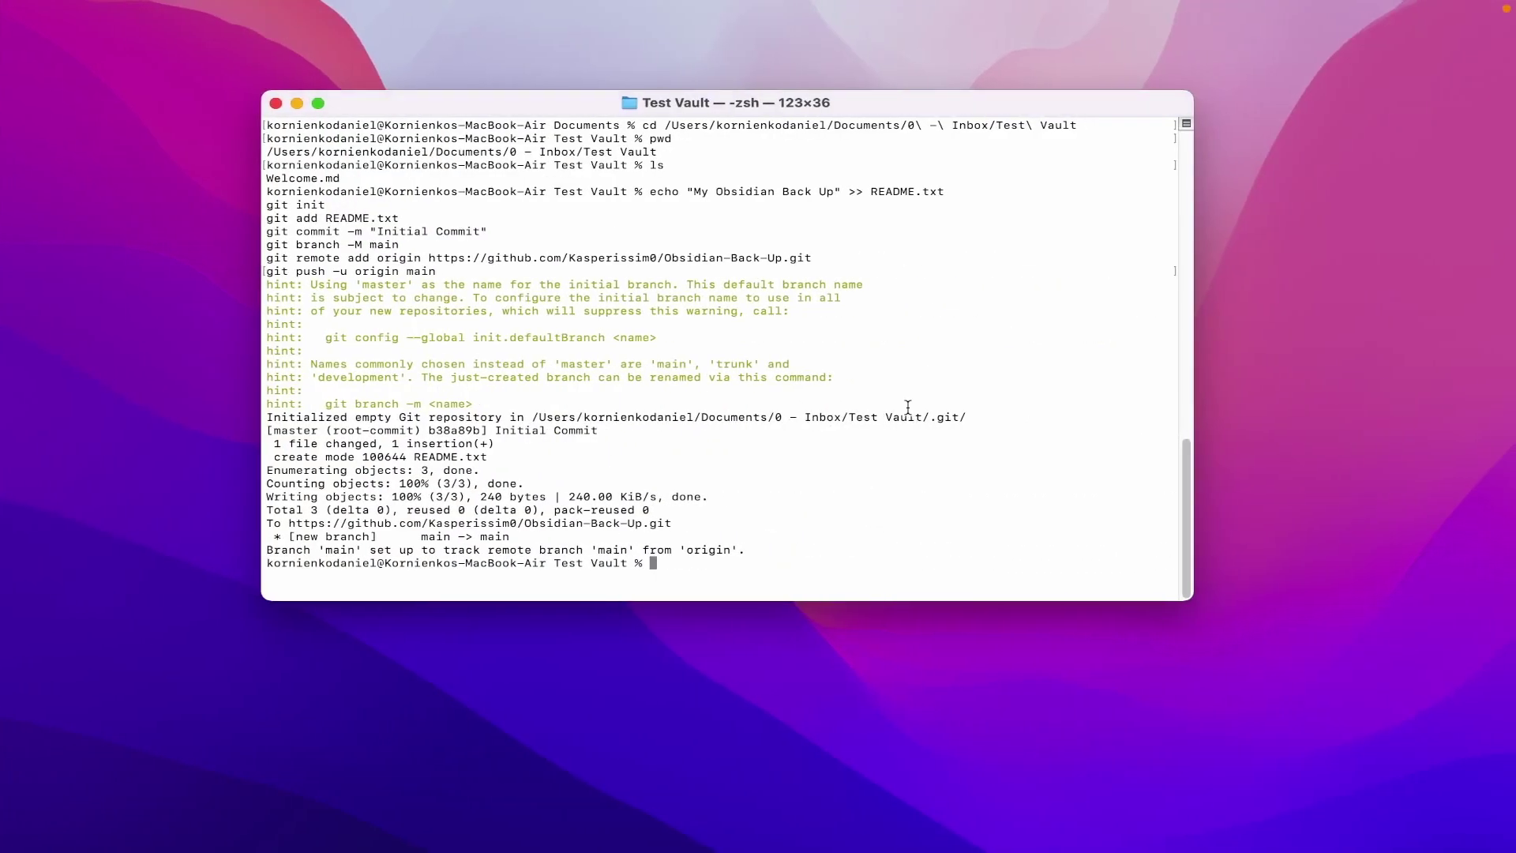
Clear the Terminal output and print the working directory to check that it is the Test Vault folder.
type("clear")
key("Return")
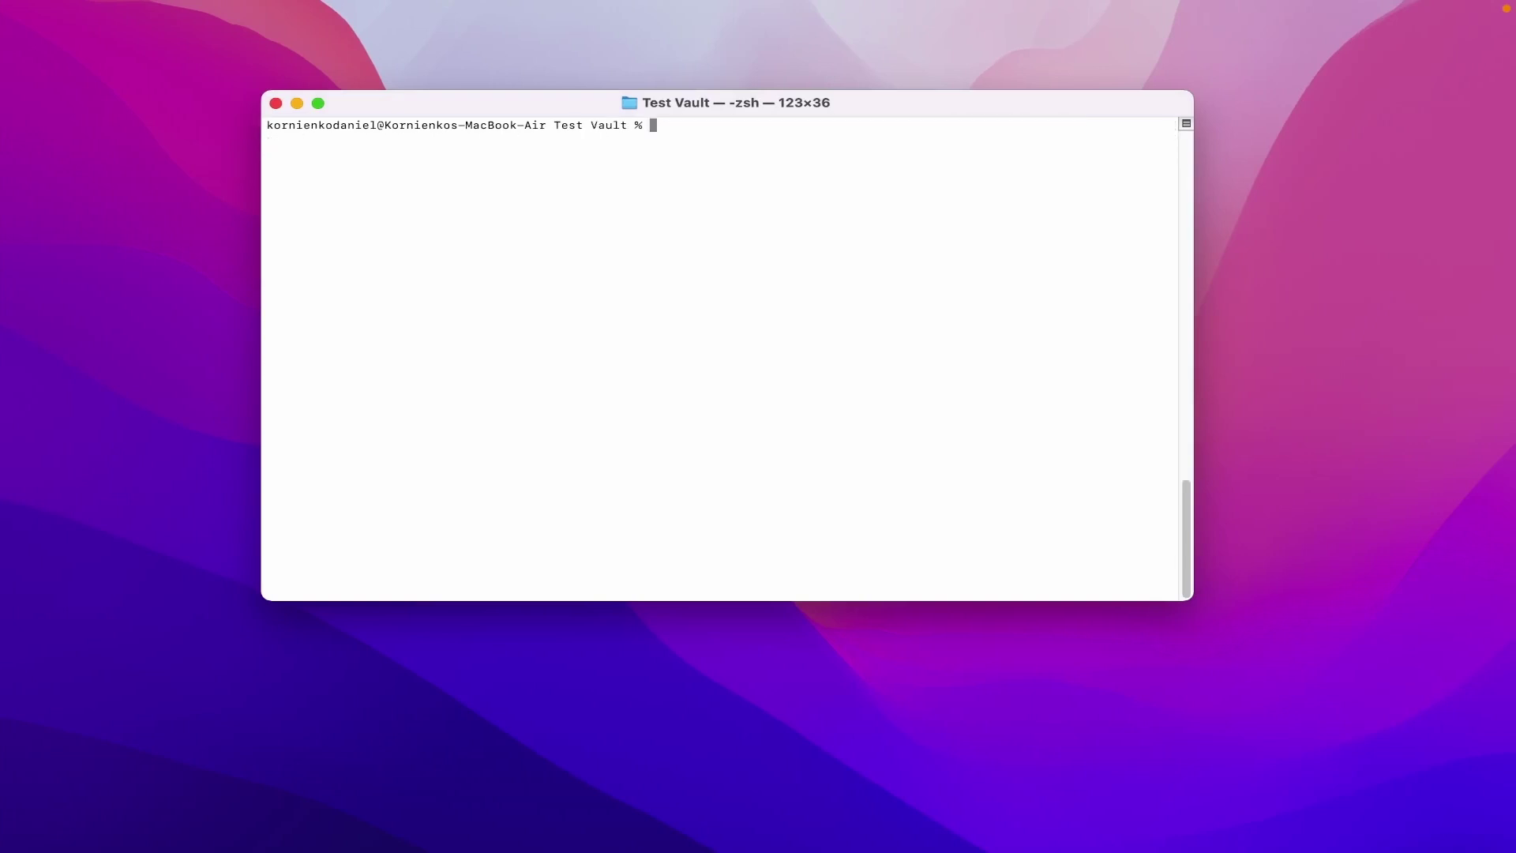
type("pwd")
key("Return")
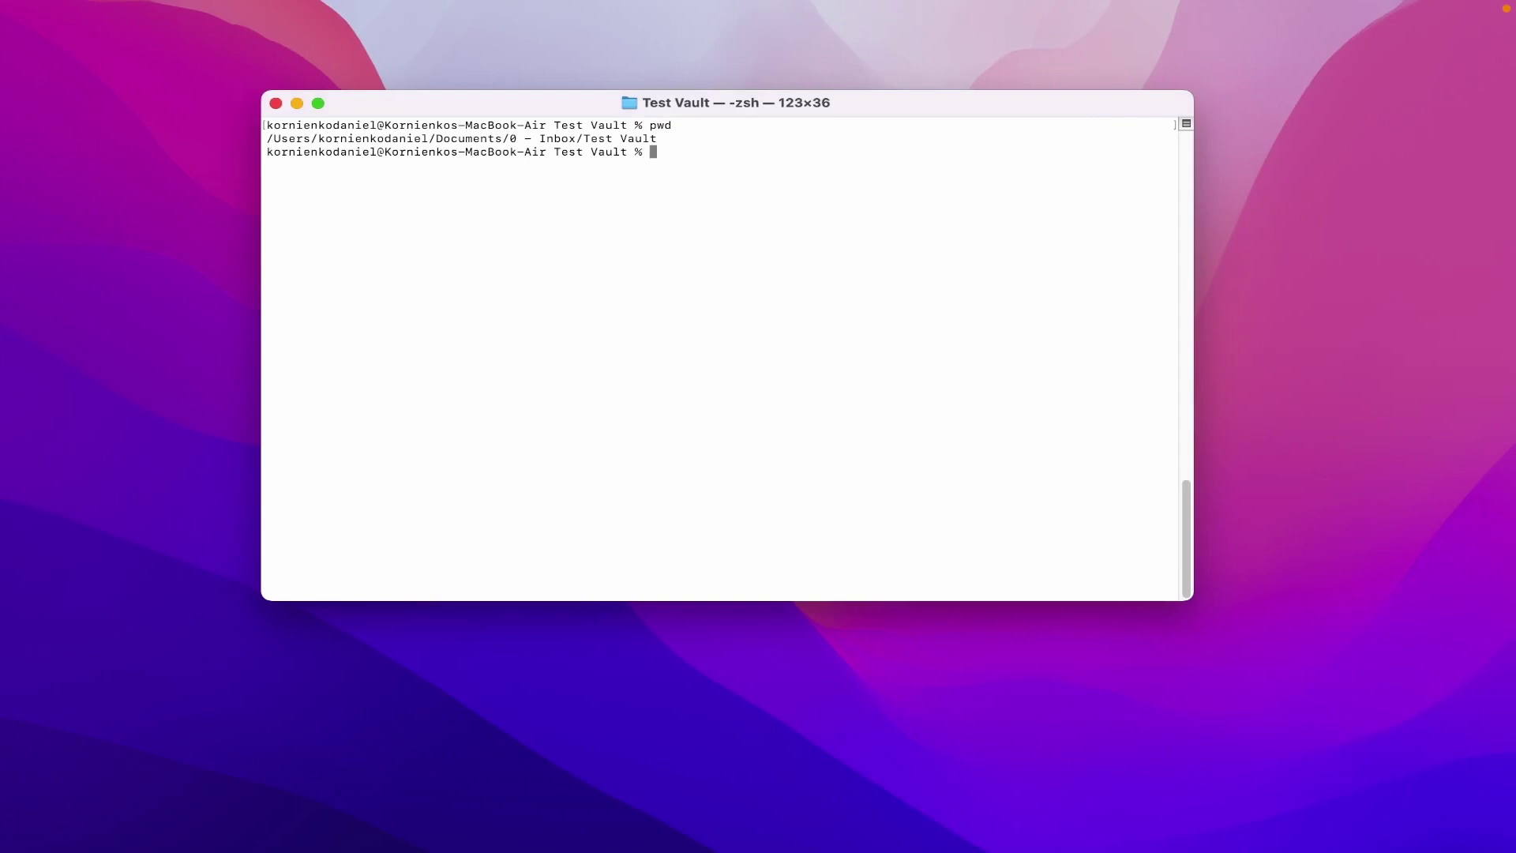
Create a .gitignore file in the Test Vault with touch .gitignore, checking the command against the guide.
type("touch .gitignore")
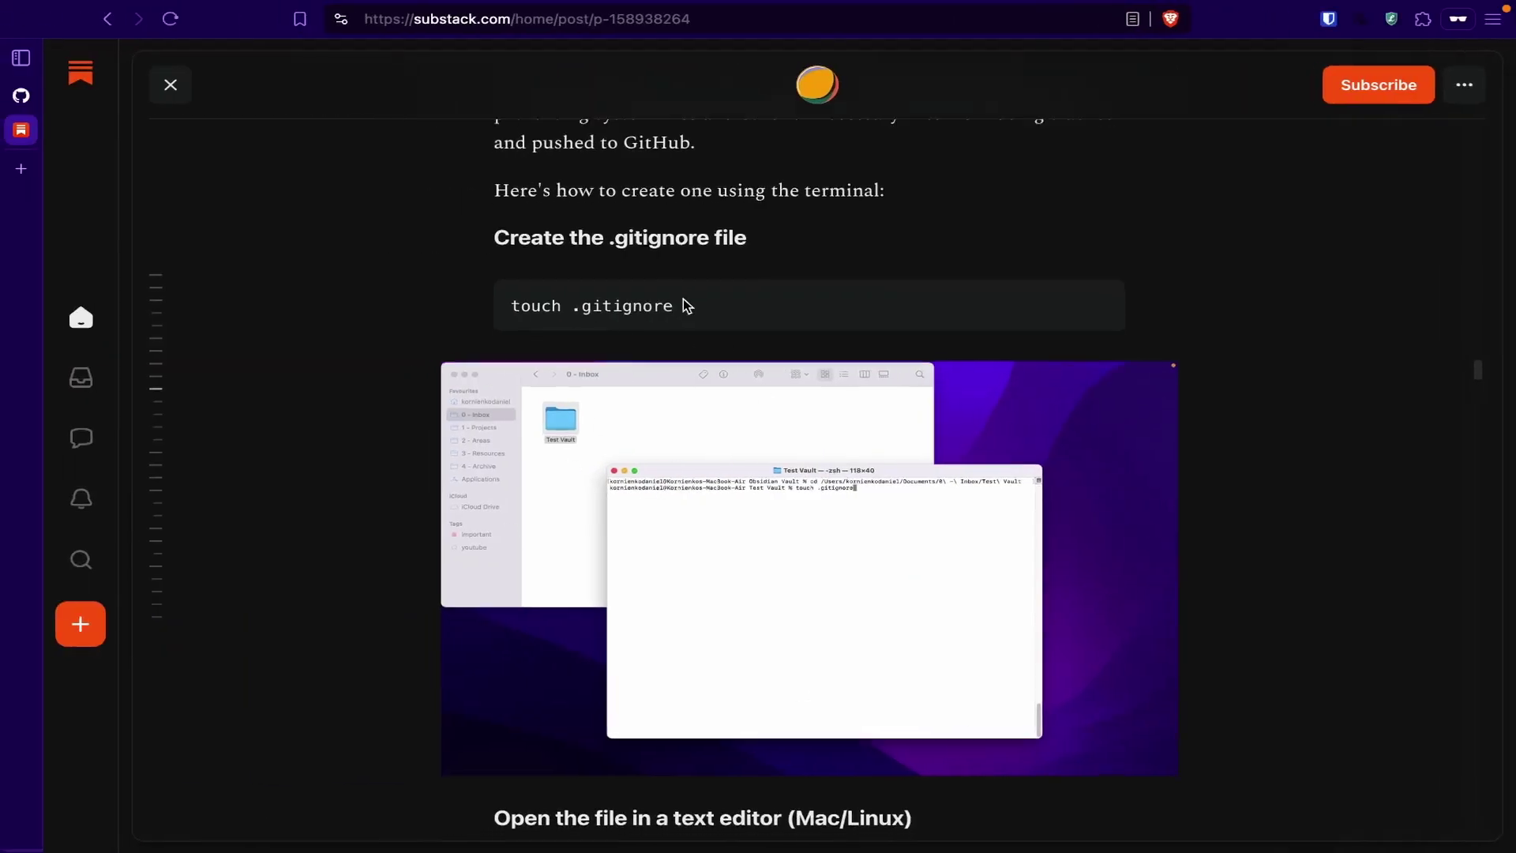
scroll(687, 307, "down", 3)
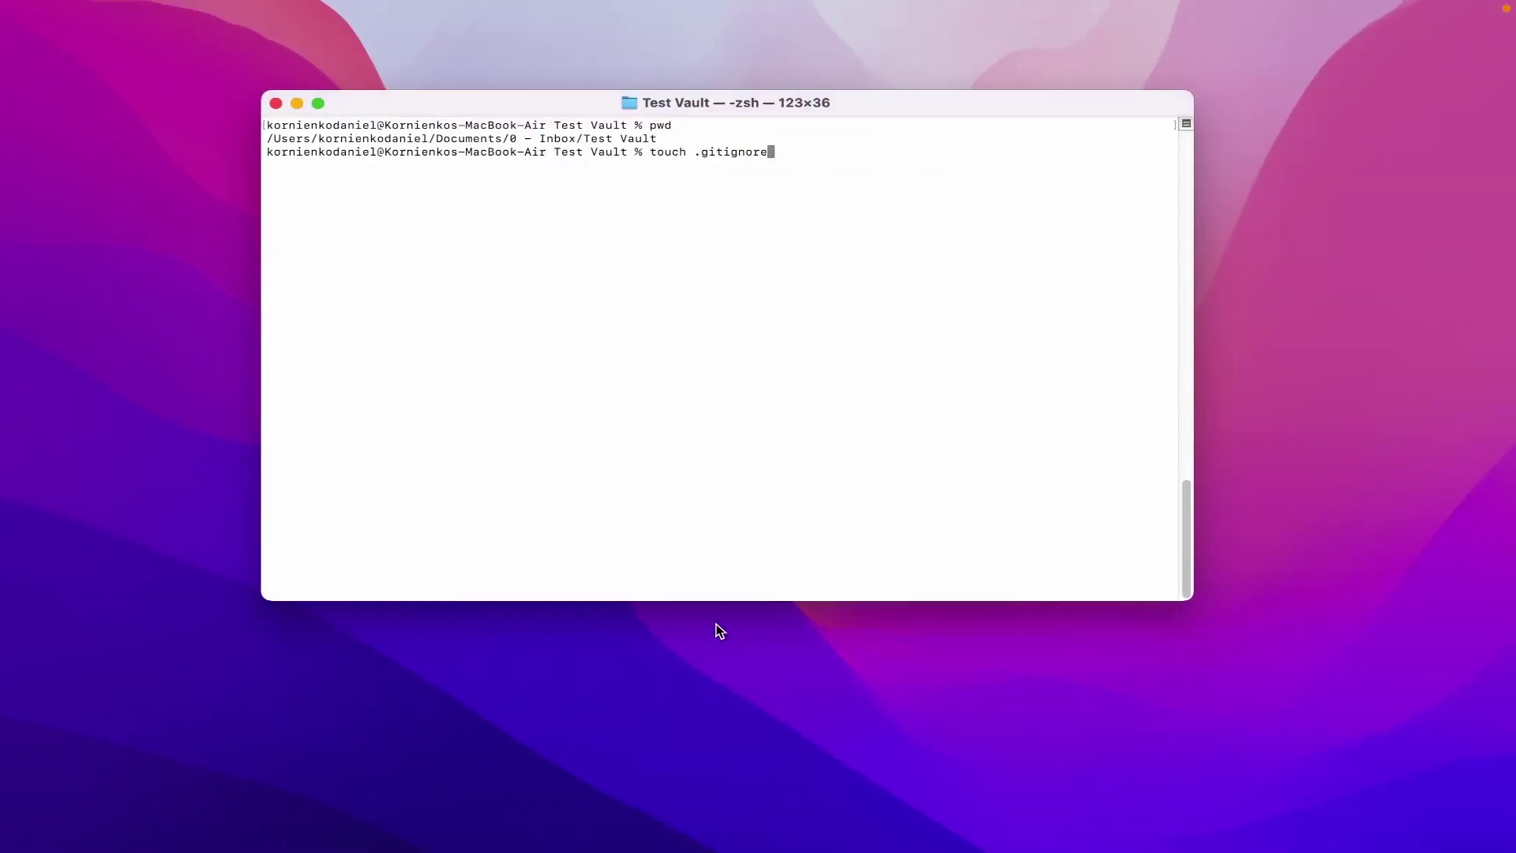
key("Return")
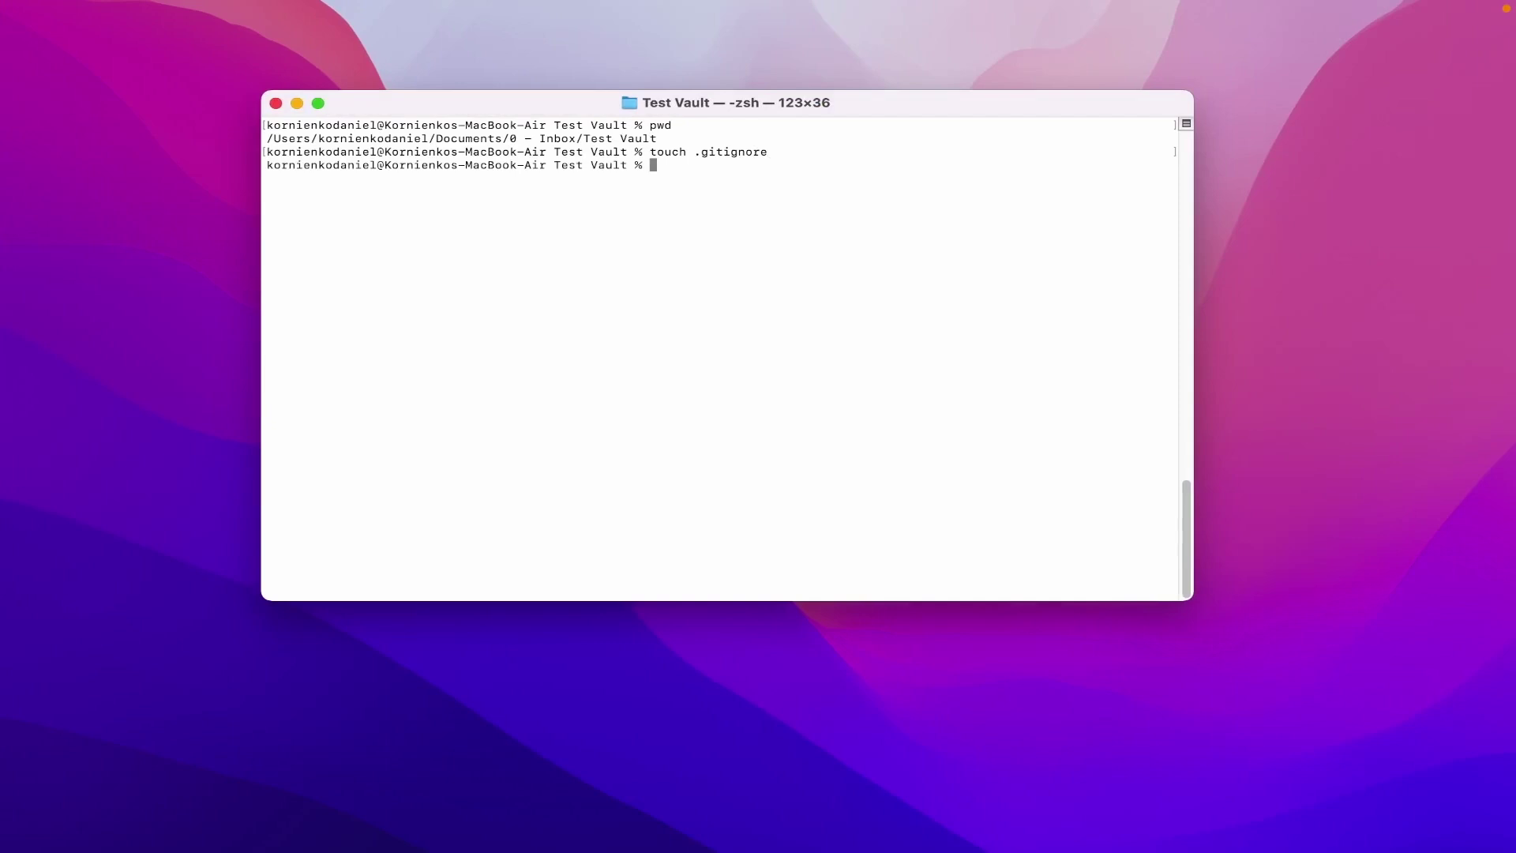
Open the .gitignore file in the nano editor from Terminal.
type("nano .gitit.g")
key("BackSpace")
key("BackSpace")
key("BackSpace")
type("i")
key("BackSpace")
key("BackSpace")
type("ignore")
key("Return")
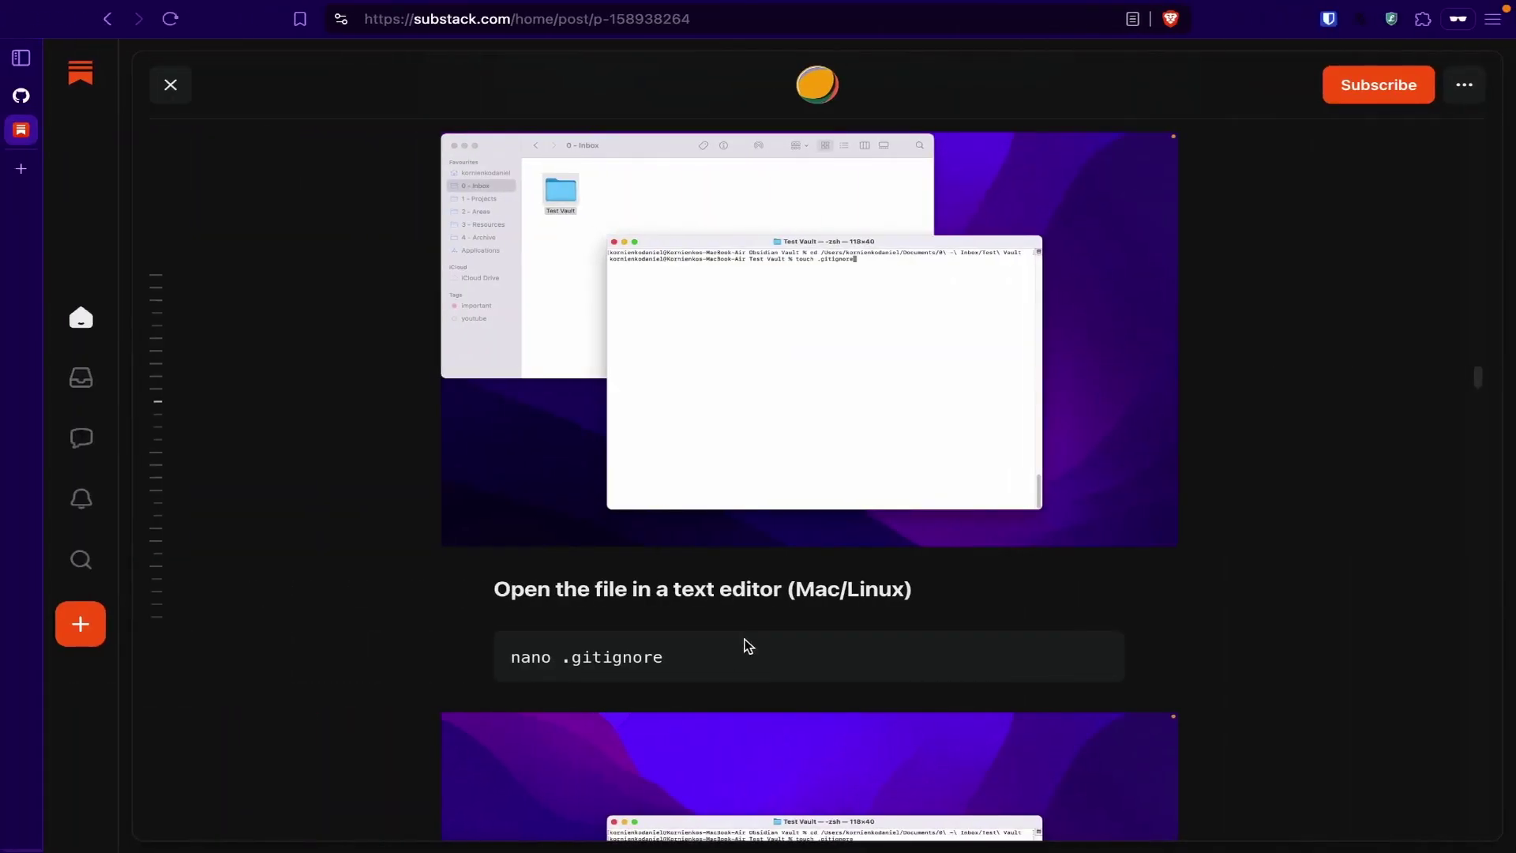
Copy the three .DS_Store rules from the guide's System Files section and paste them into .gitignore in nano.
scroll(744, 643, "down", 10)
left_click_drag(764, 581, 522, 535)
key("super+c")
key("super+Tab")
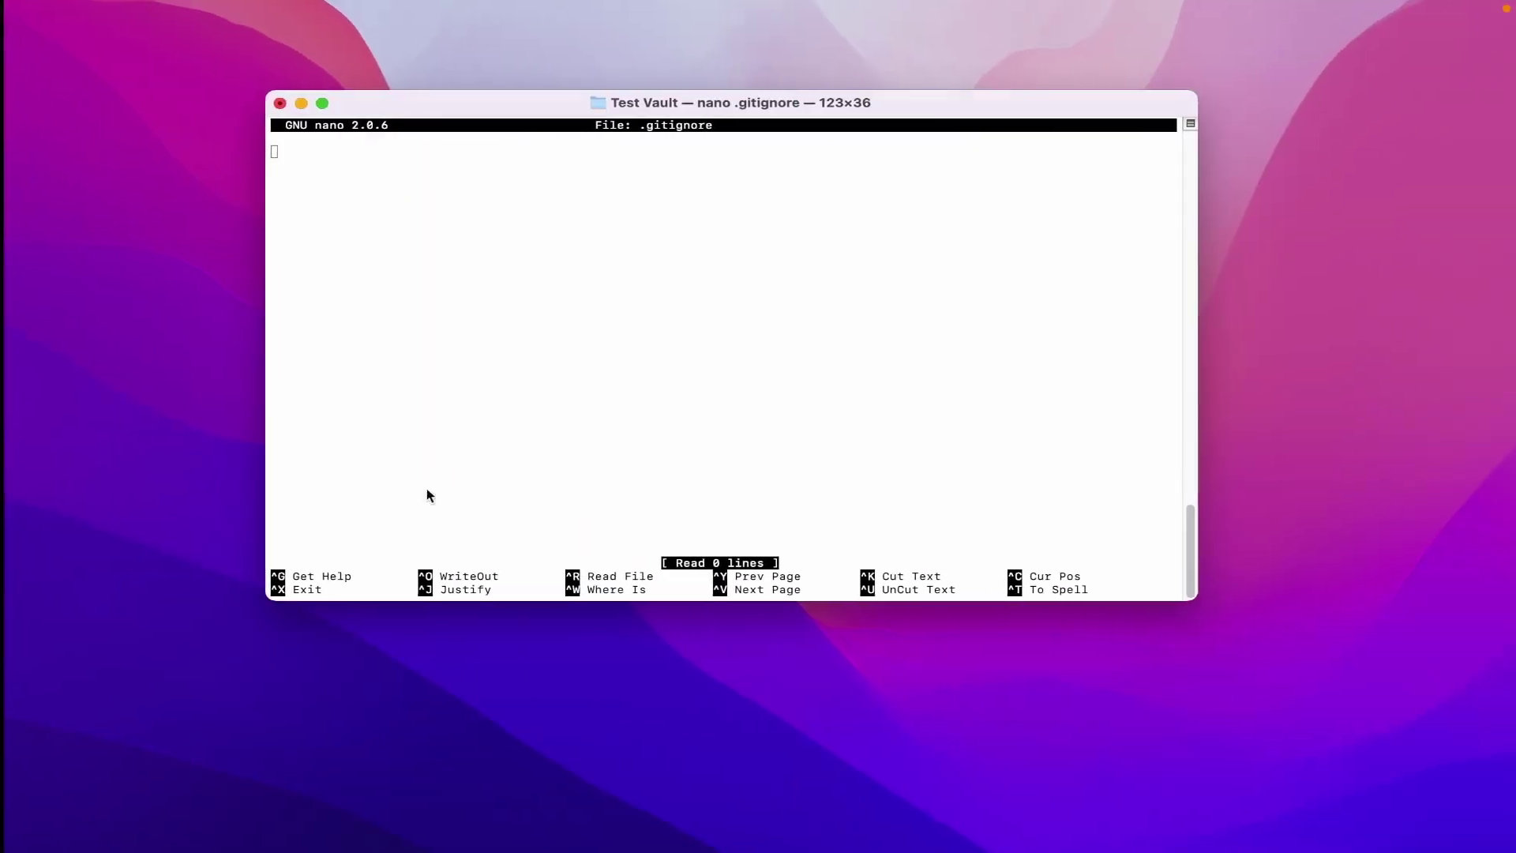
key("super+v")
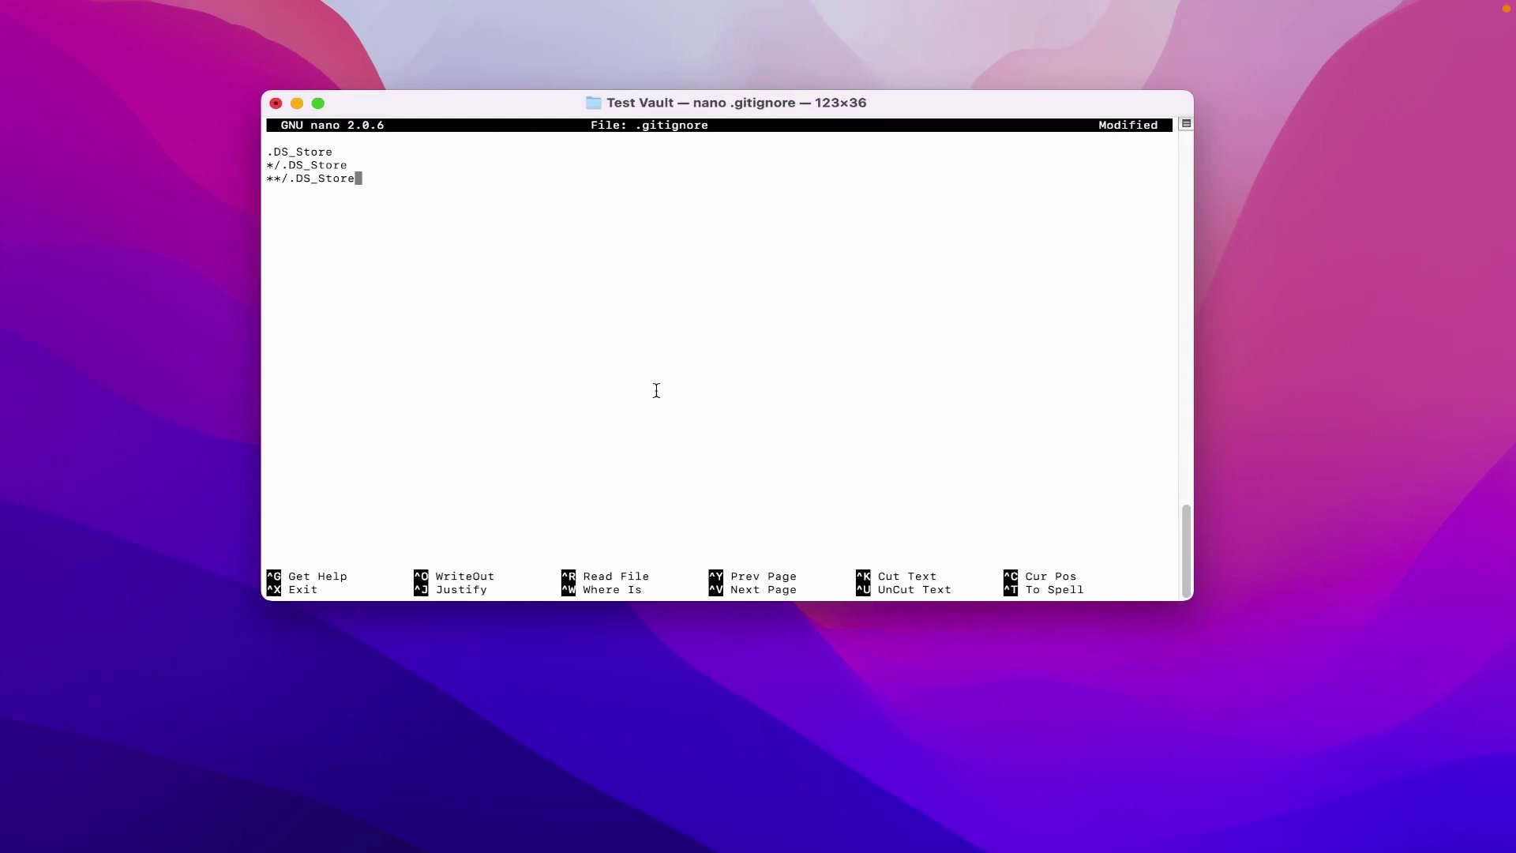
Exit nano, saving the changes under the name .gitignore, and clear the Terminal output.
key("ctrl+x")
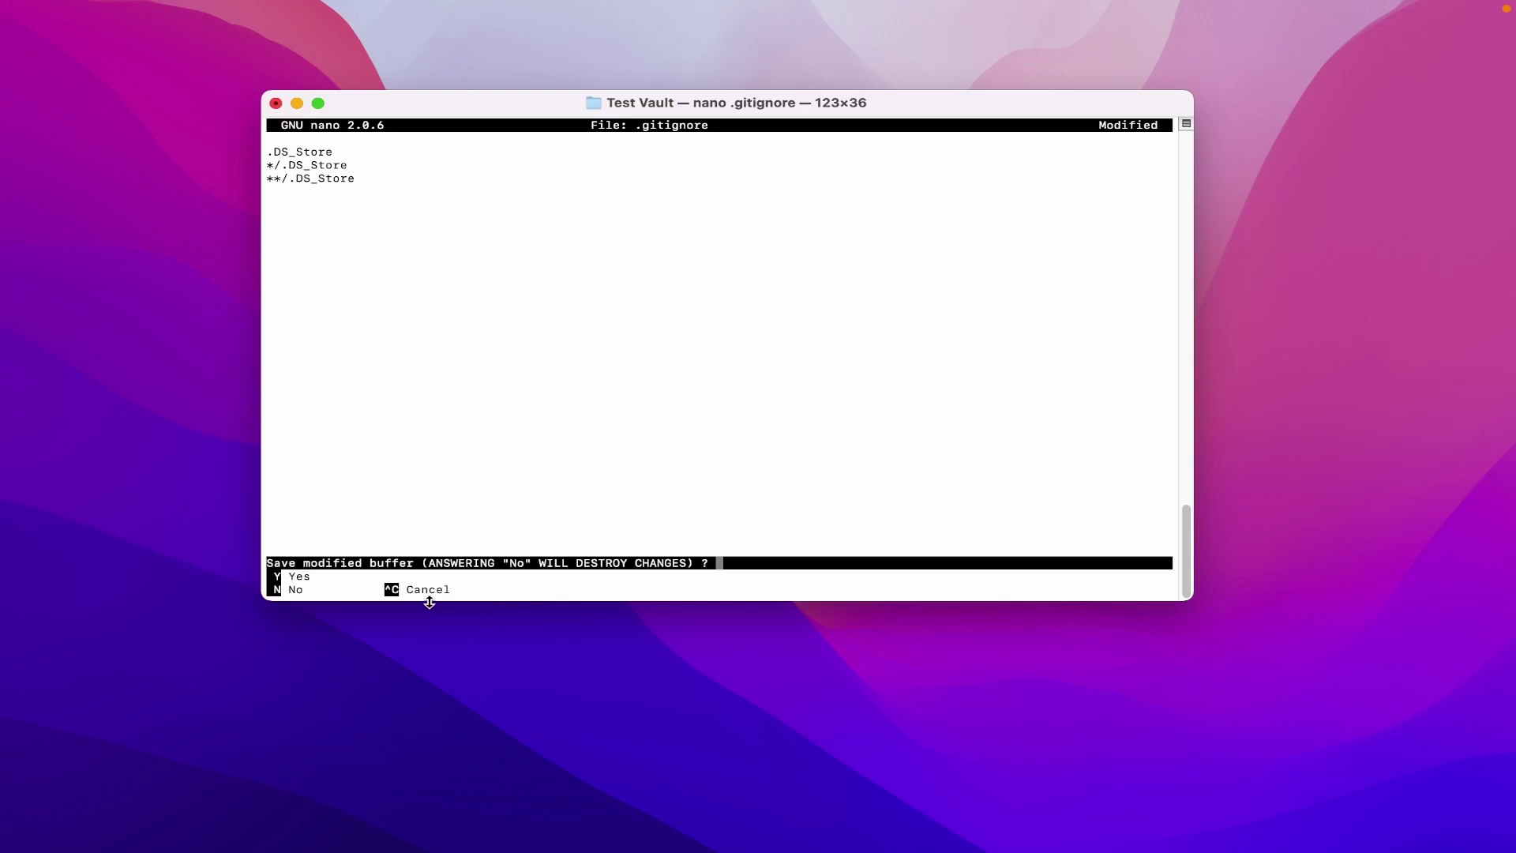
key("ctrl+c")
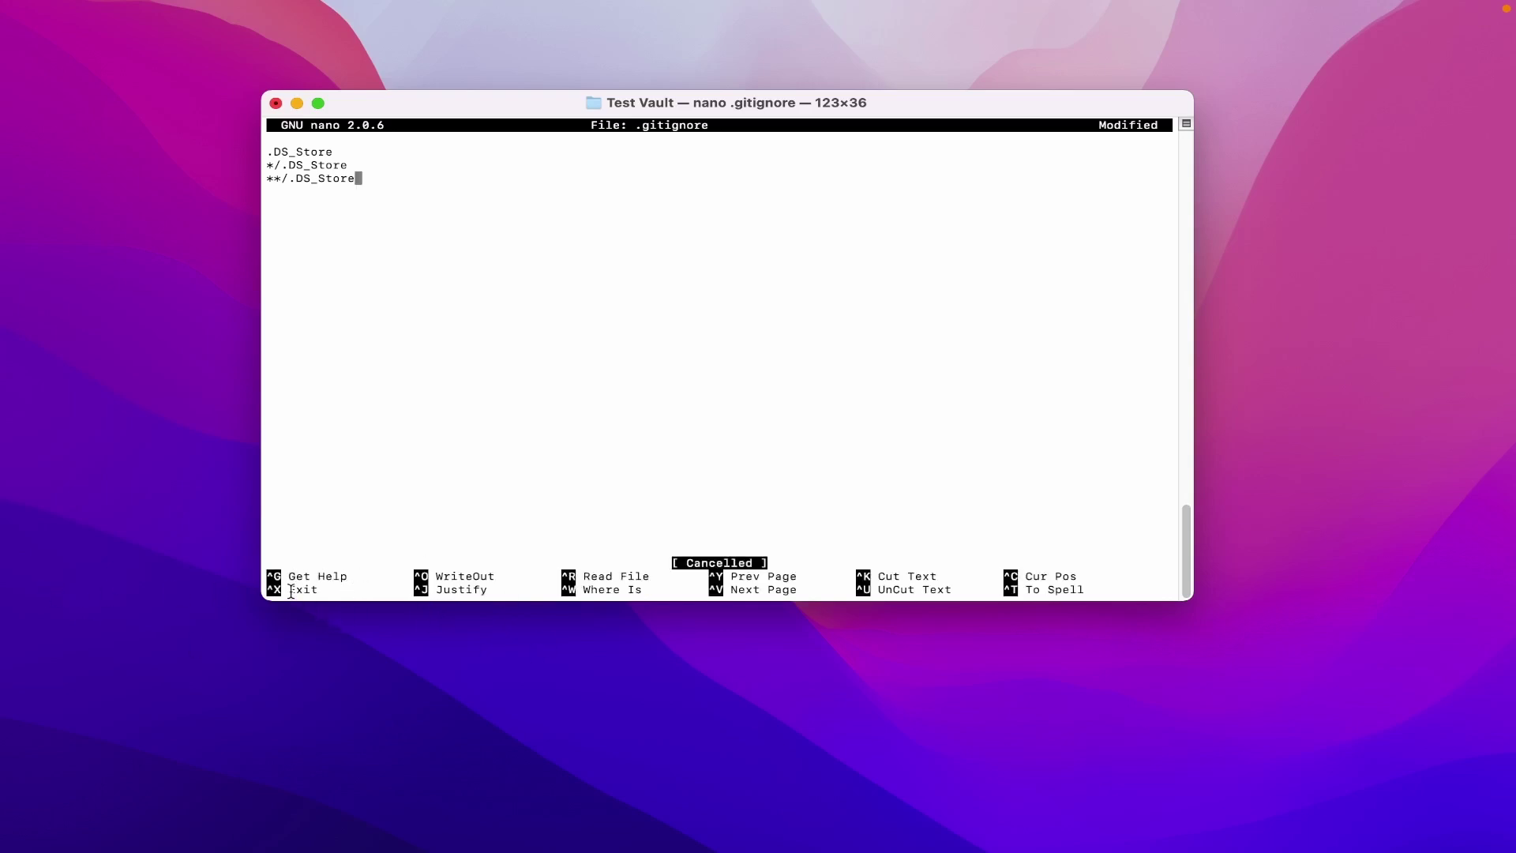
key("ctrl+x")
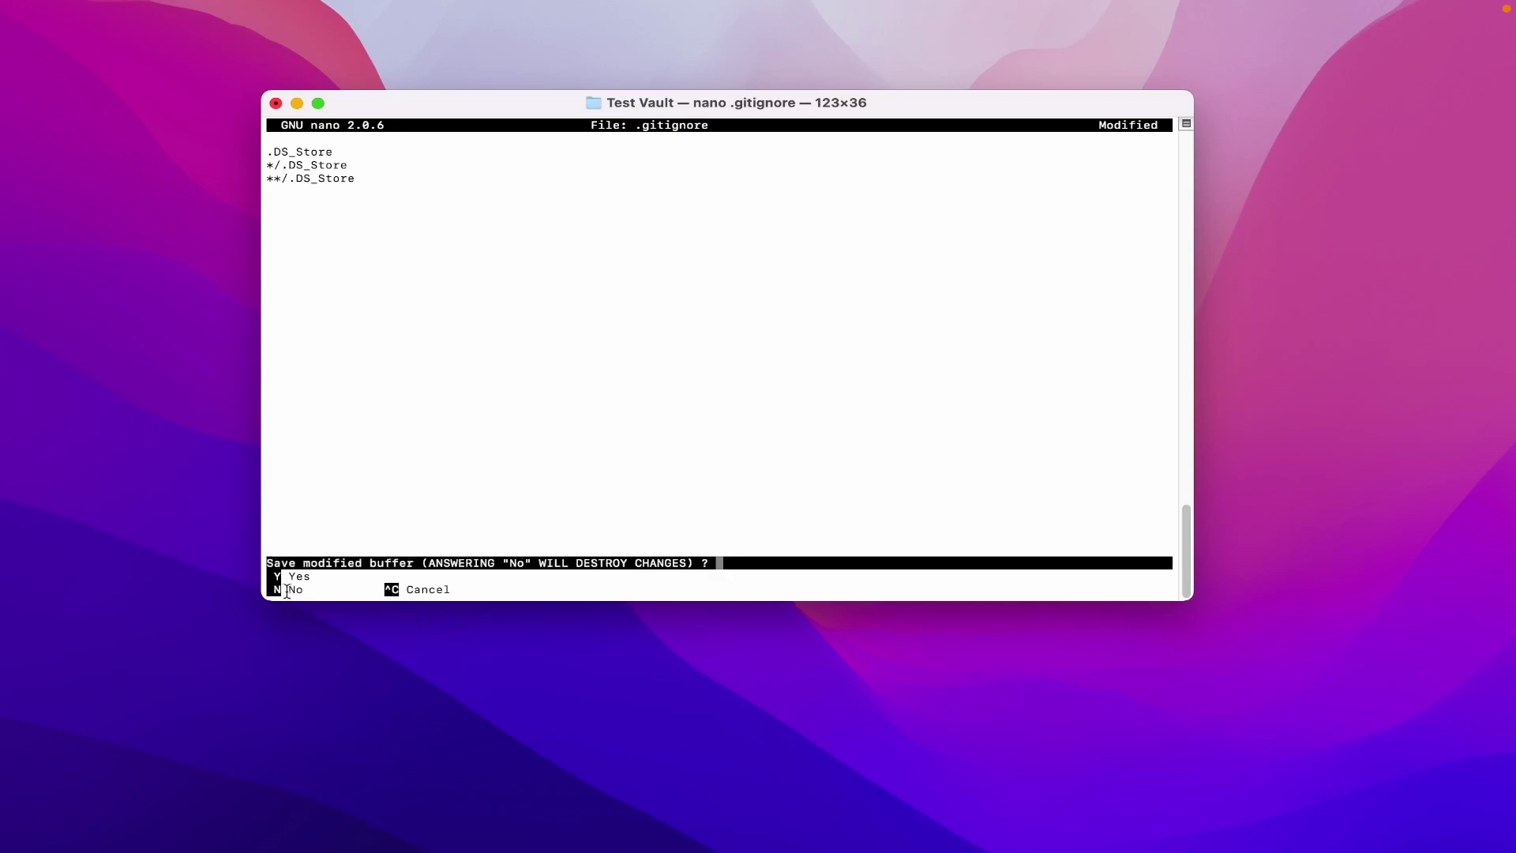
key("y")
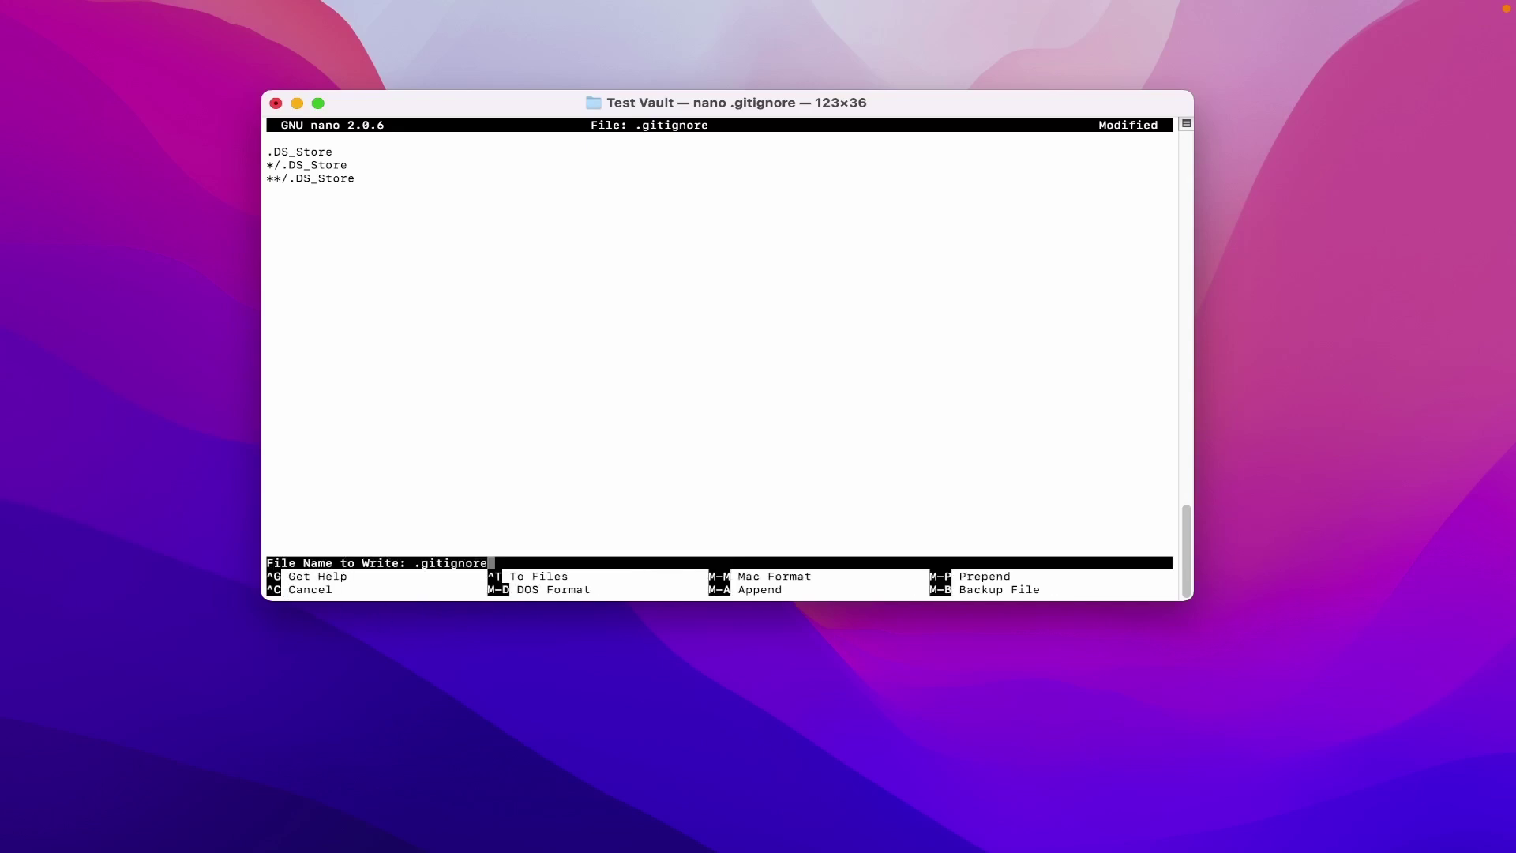
key("Return")
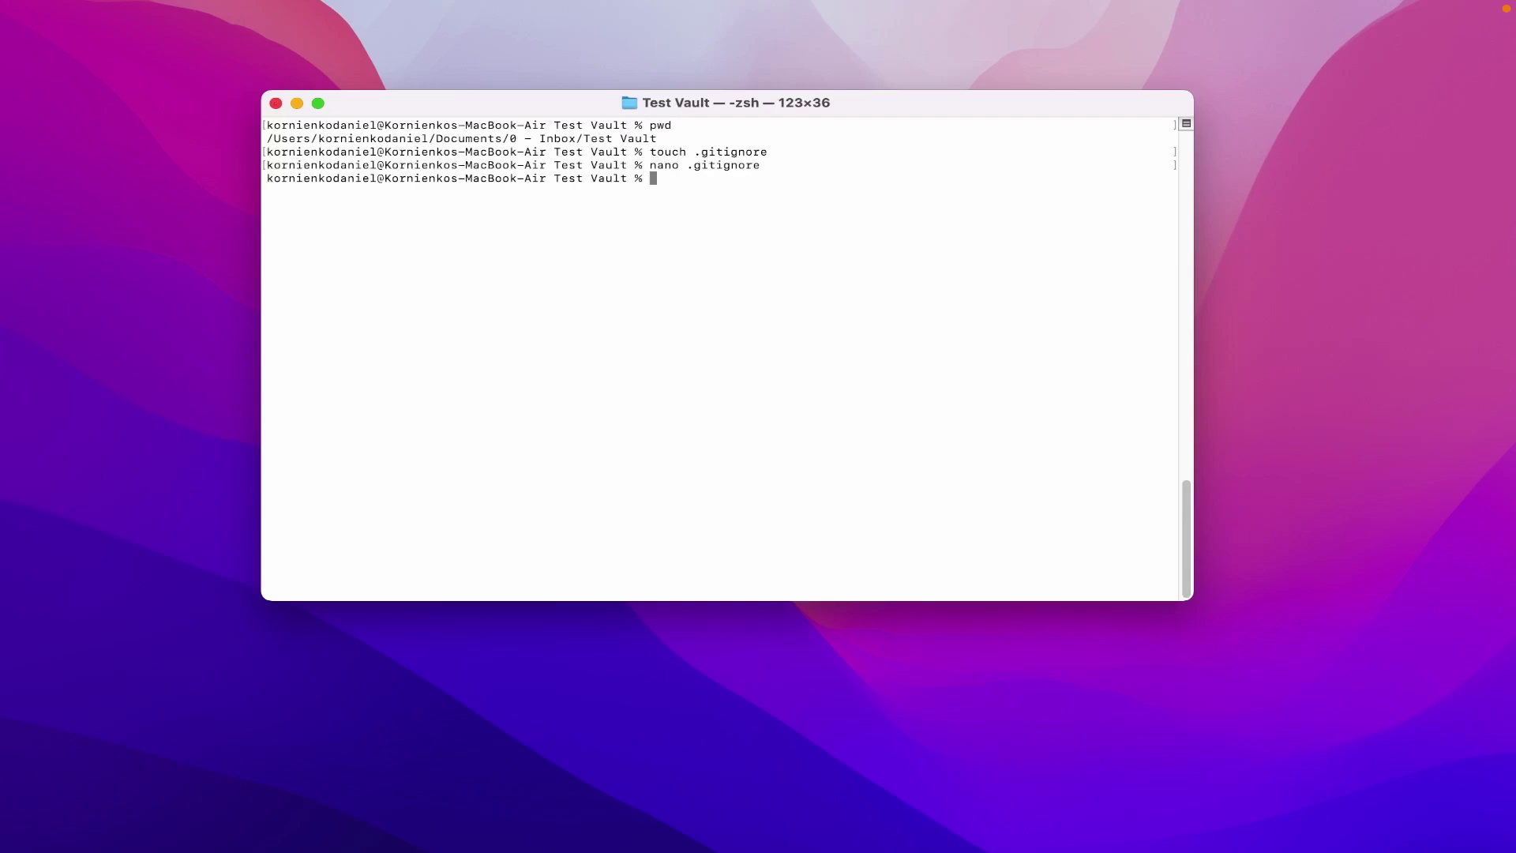
type("clear")
key("Return")
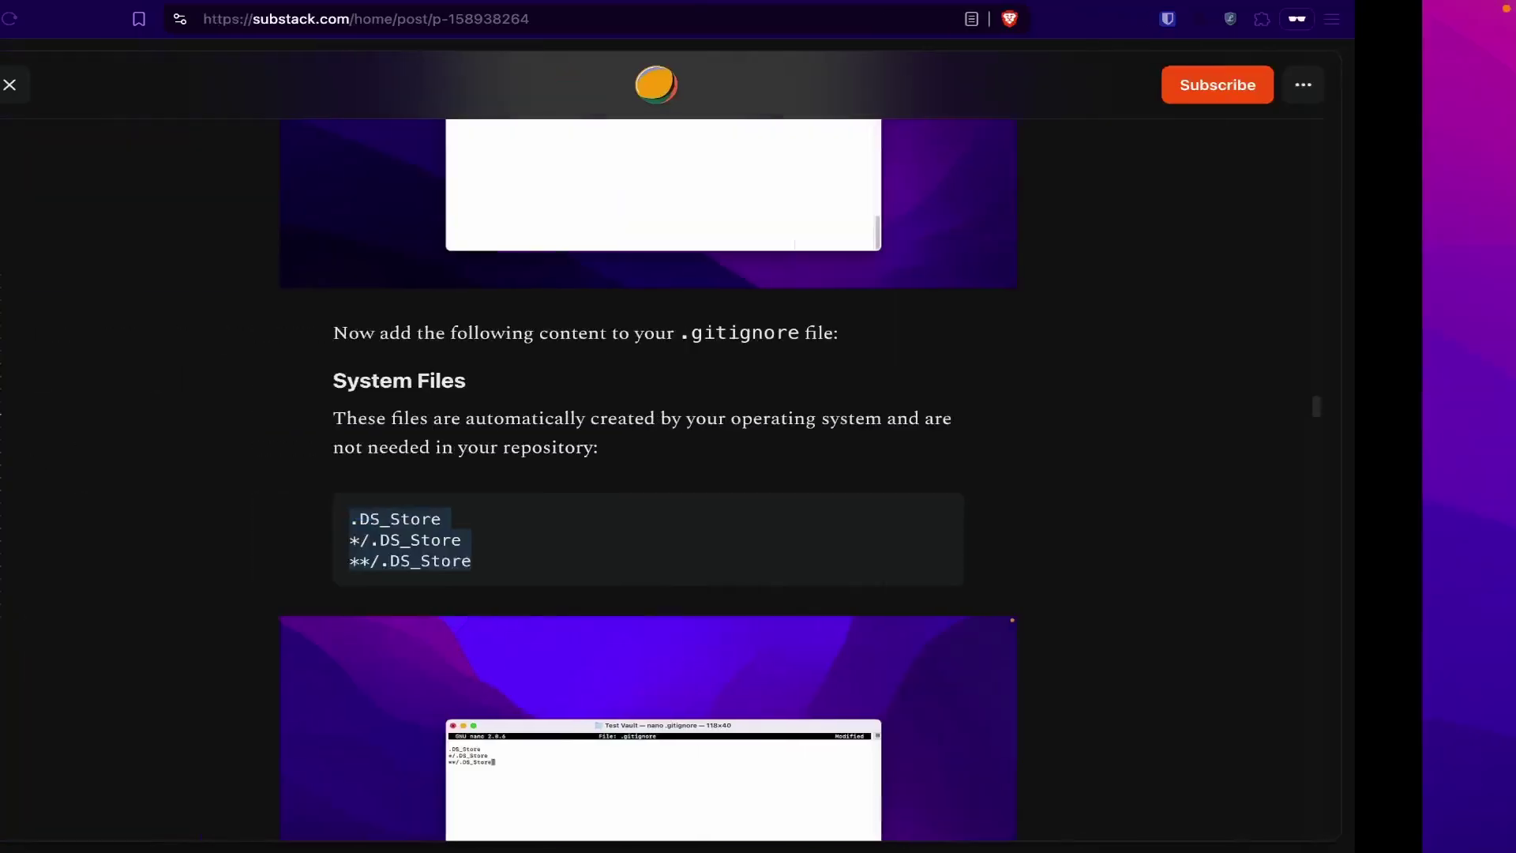
Review the guide's list of Obsidian files to exclude, the .DS_Store explanation and the start of Step 6.
scroll(720, 395, "down", 6)
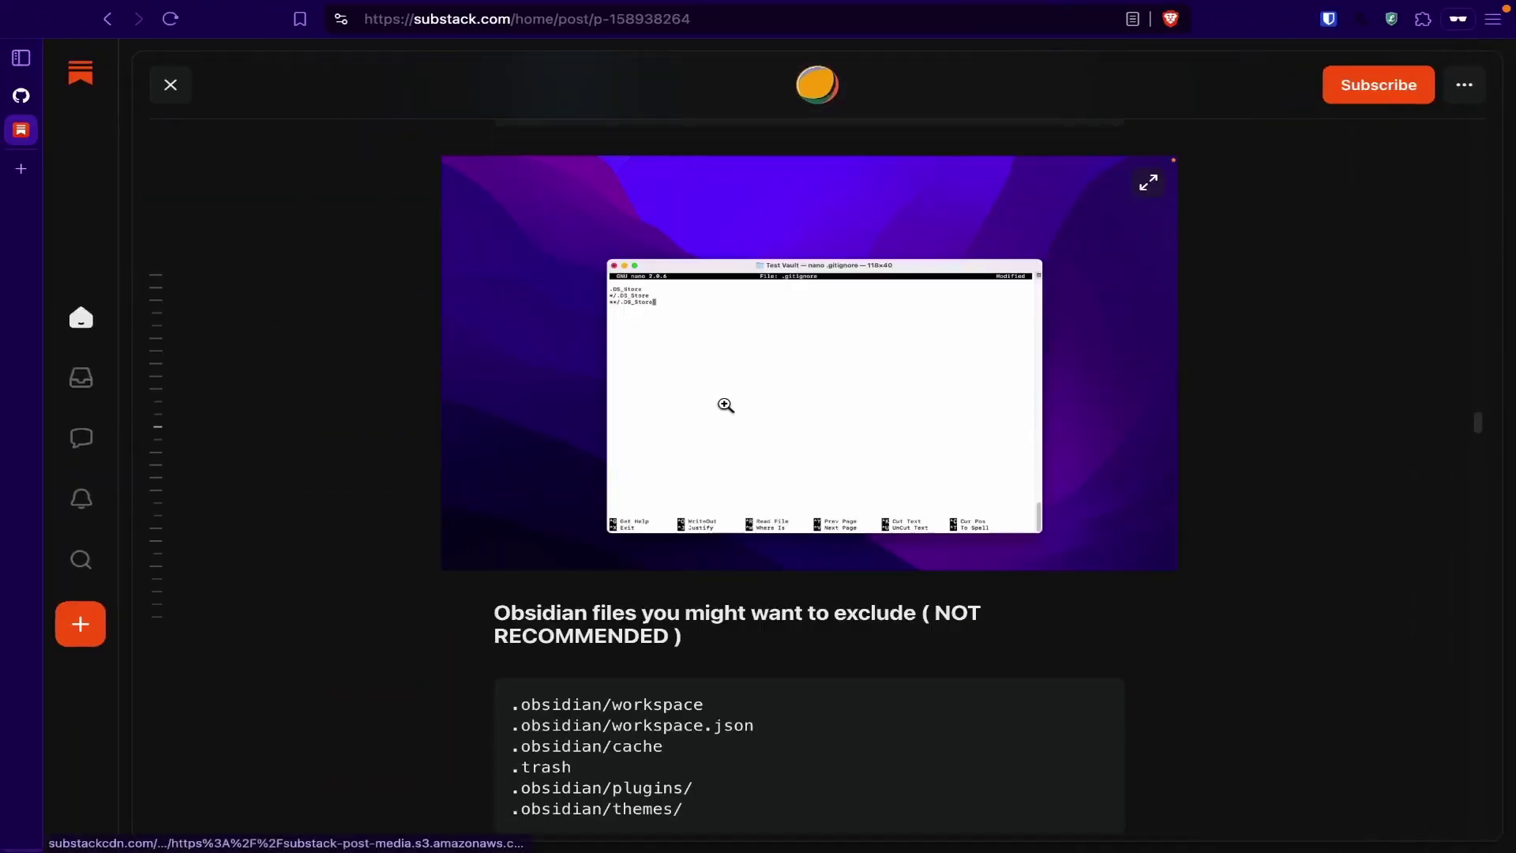
scroll(749, 436, "down", 3)
left_click_drag(721, 519, 522, 382)
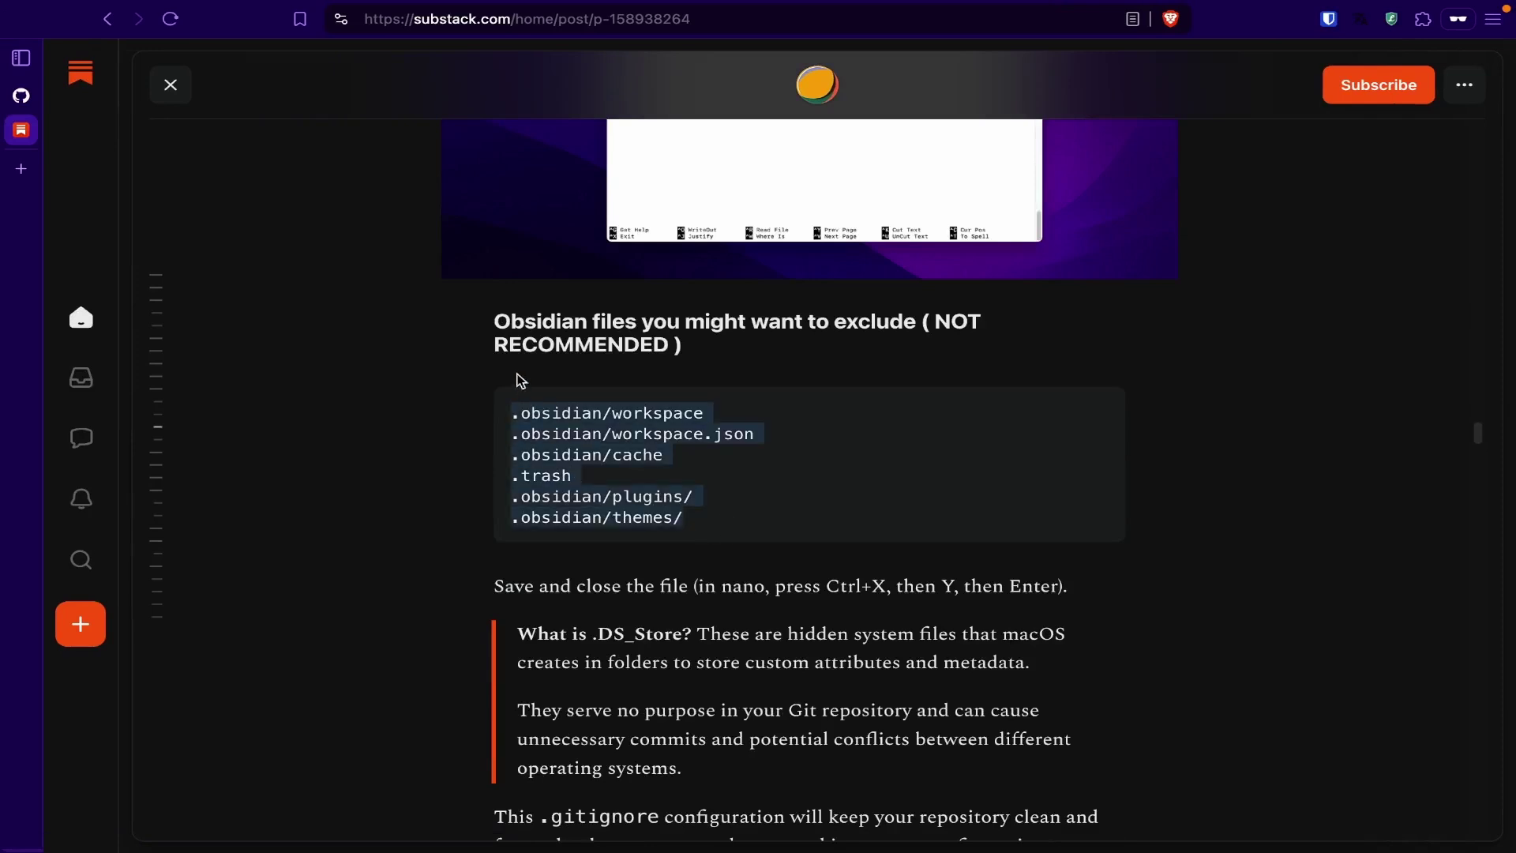
left_click_drag(477, 334, 484, 305)
left_click(814, 494)
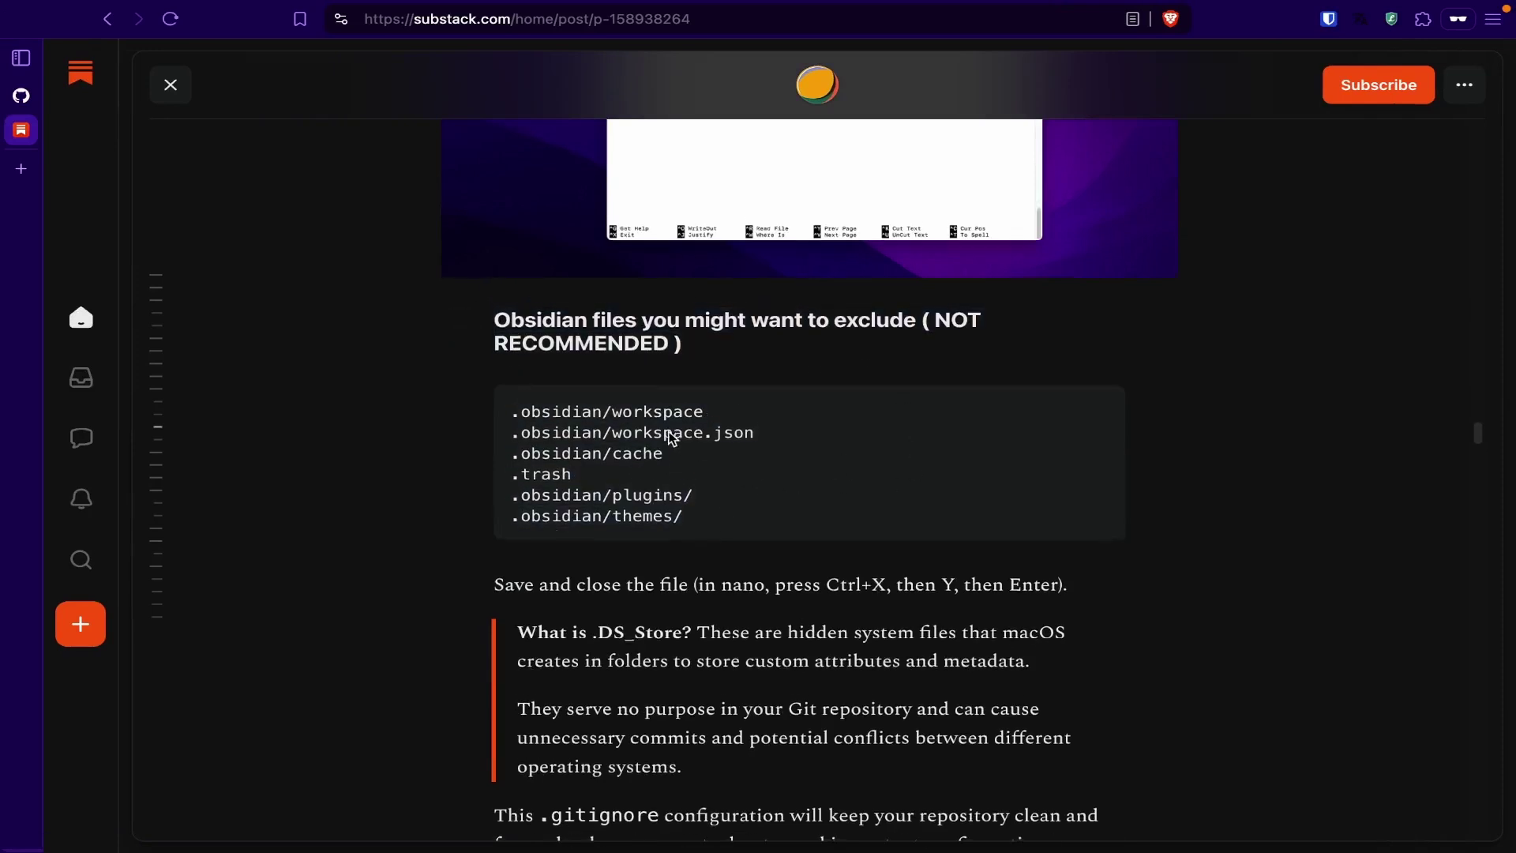
scroll(636, 458, "down", 1)
scroll(711, 498, "down", 4)
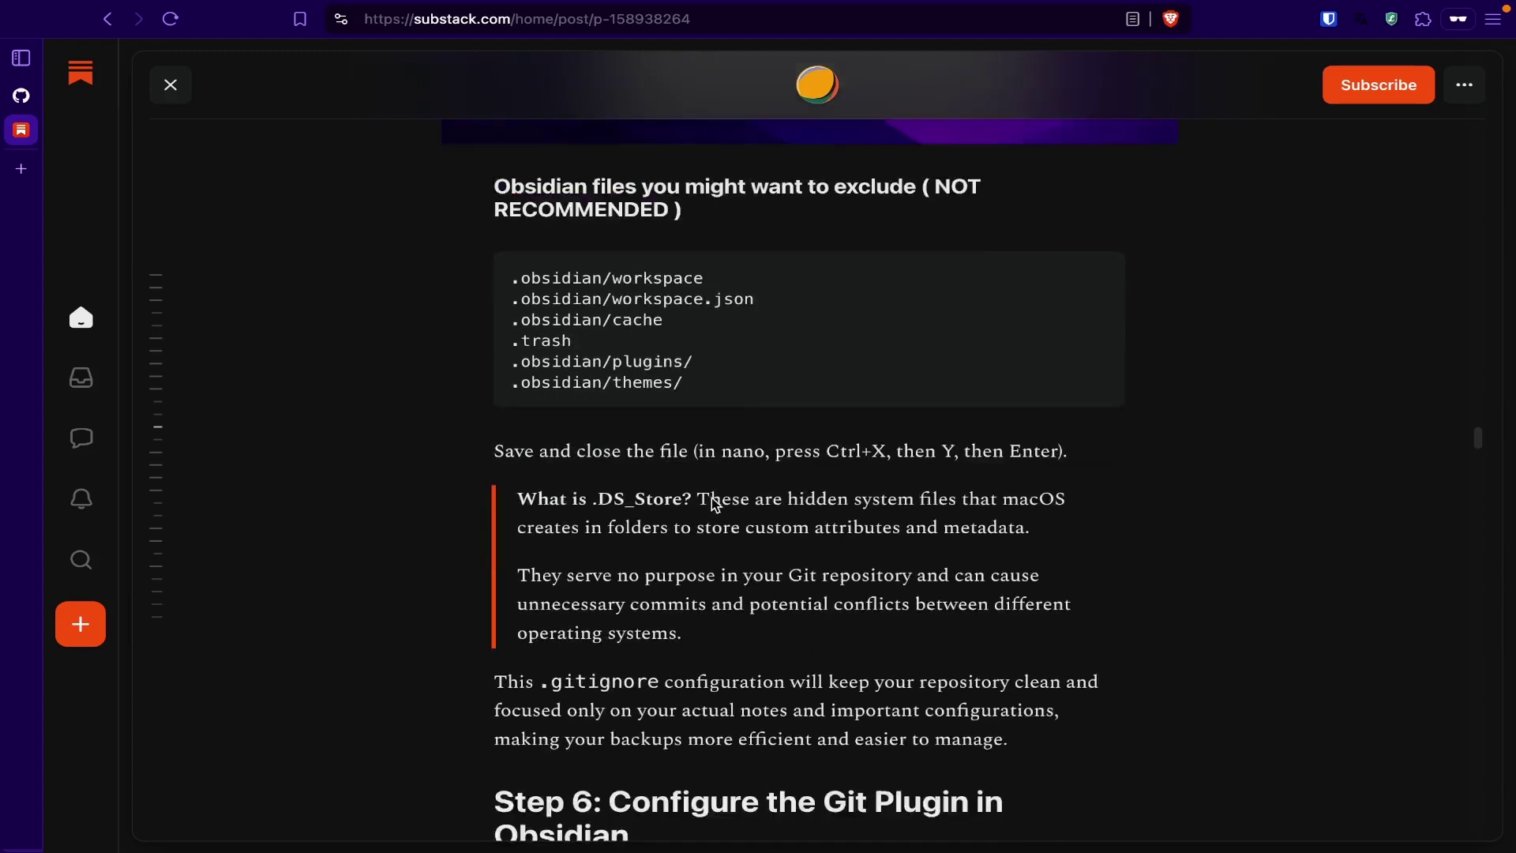
scroll(728, 490, "down", 6)
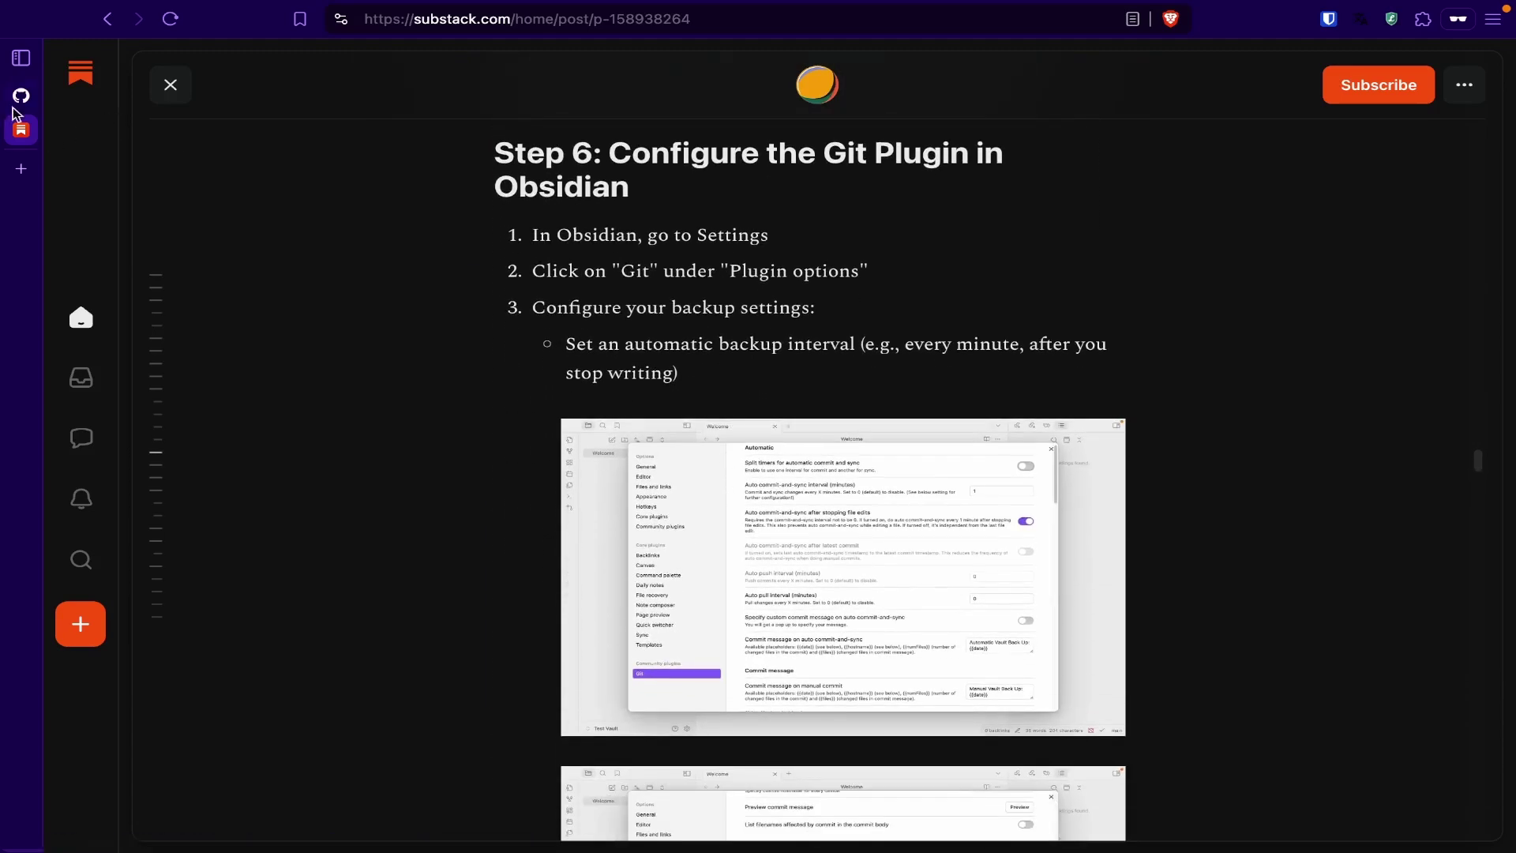
Reload the Obsidian-Back-Up repository page on GitHub and check the pushed files.
left_click(64, 101)
left_click(172, 30)
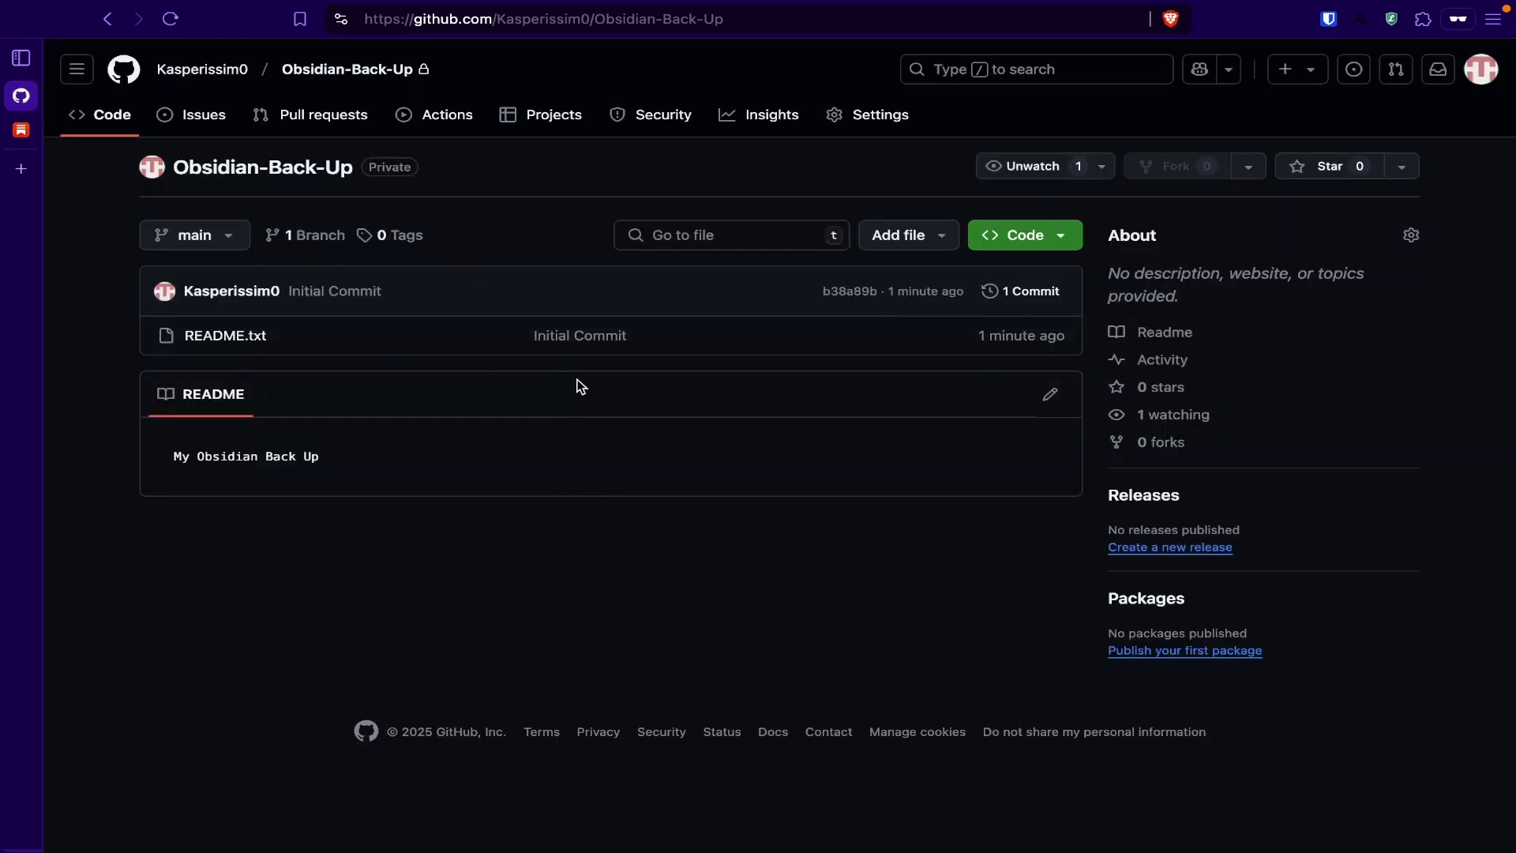
Return to Terminal and run git status in the Test Vault folder.
key("ctrl+Right")
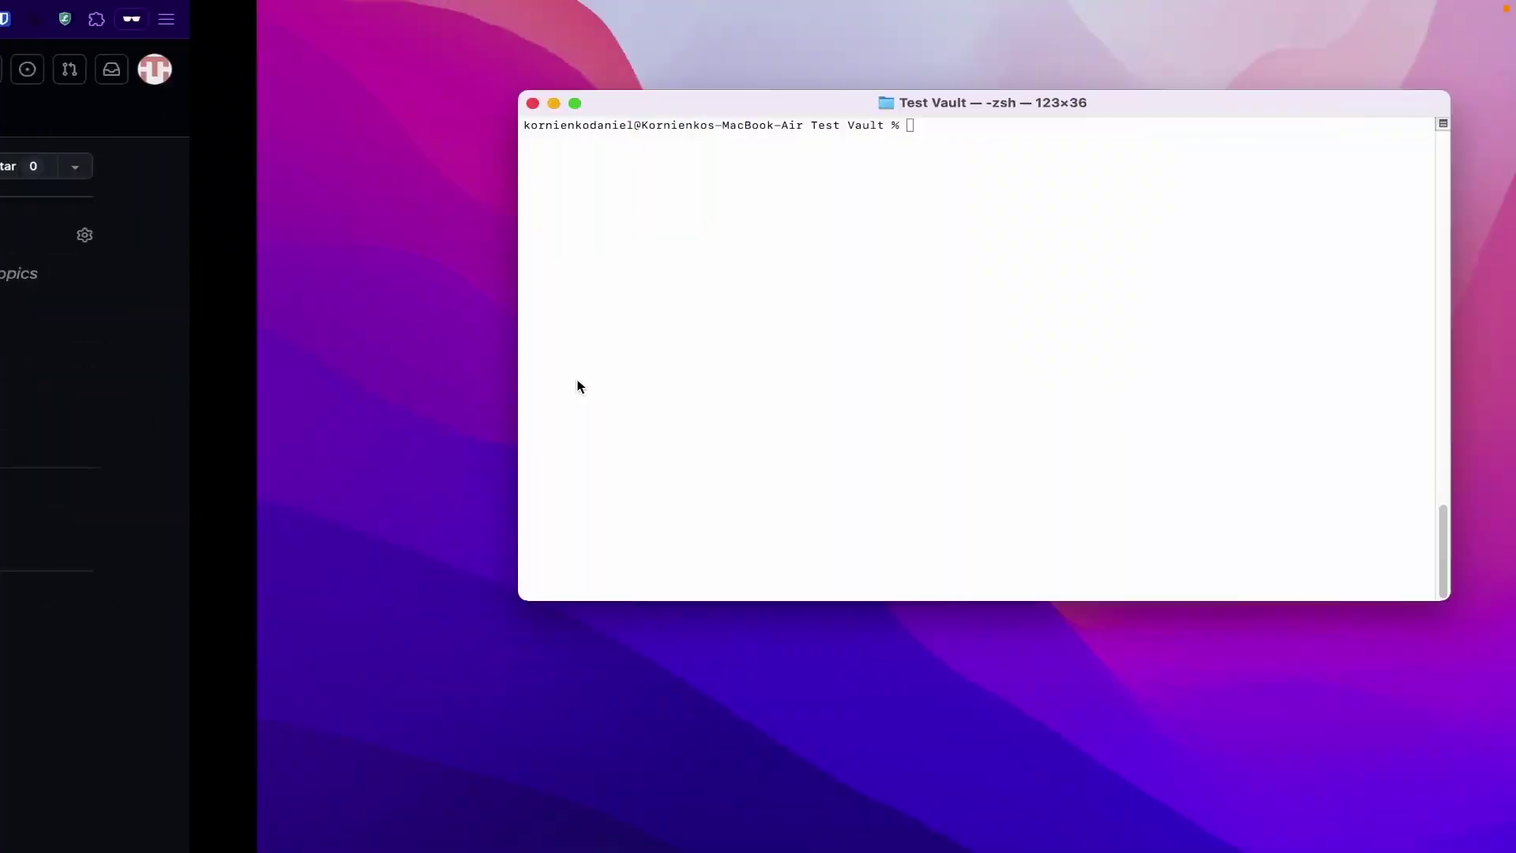
type("sit")
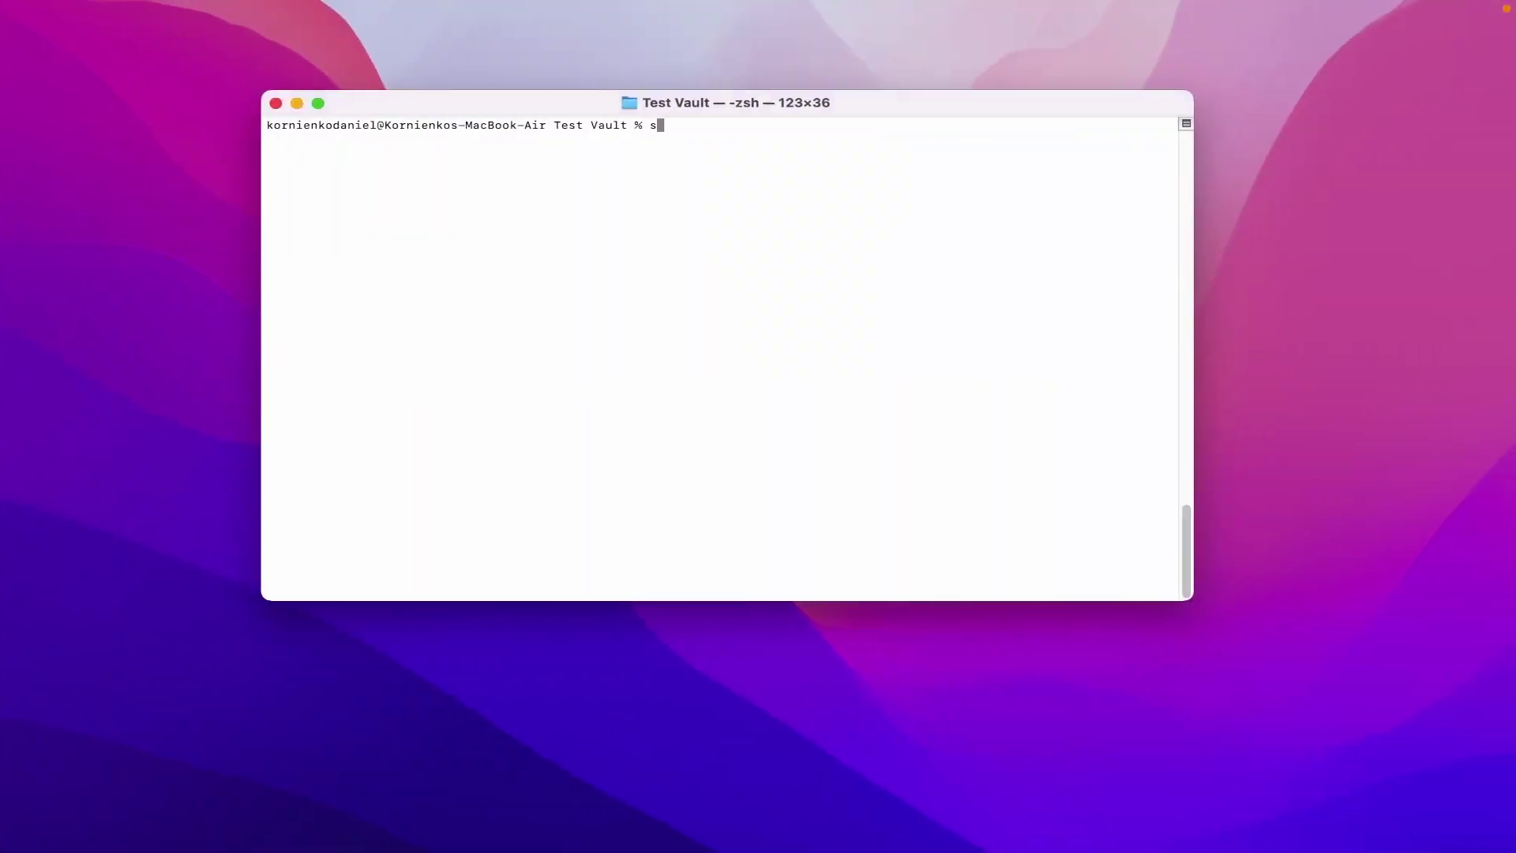
key("BackSpace")
key("BackSpace")
key("BackSpace")
key("BackSpace")
type("git status")
key("Return")
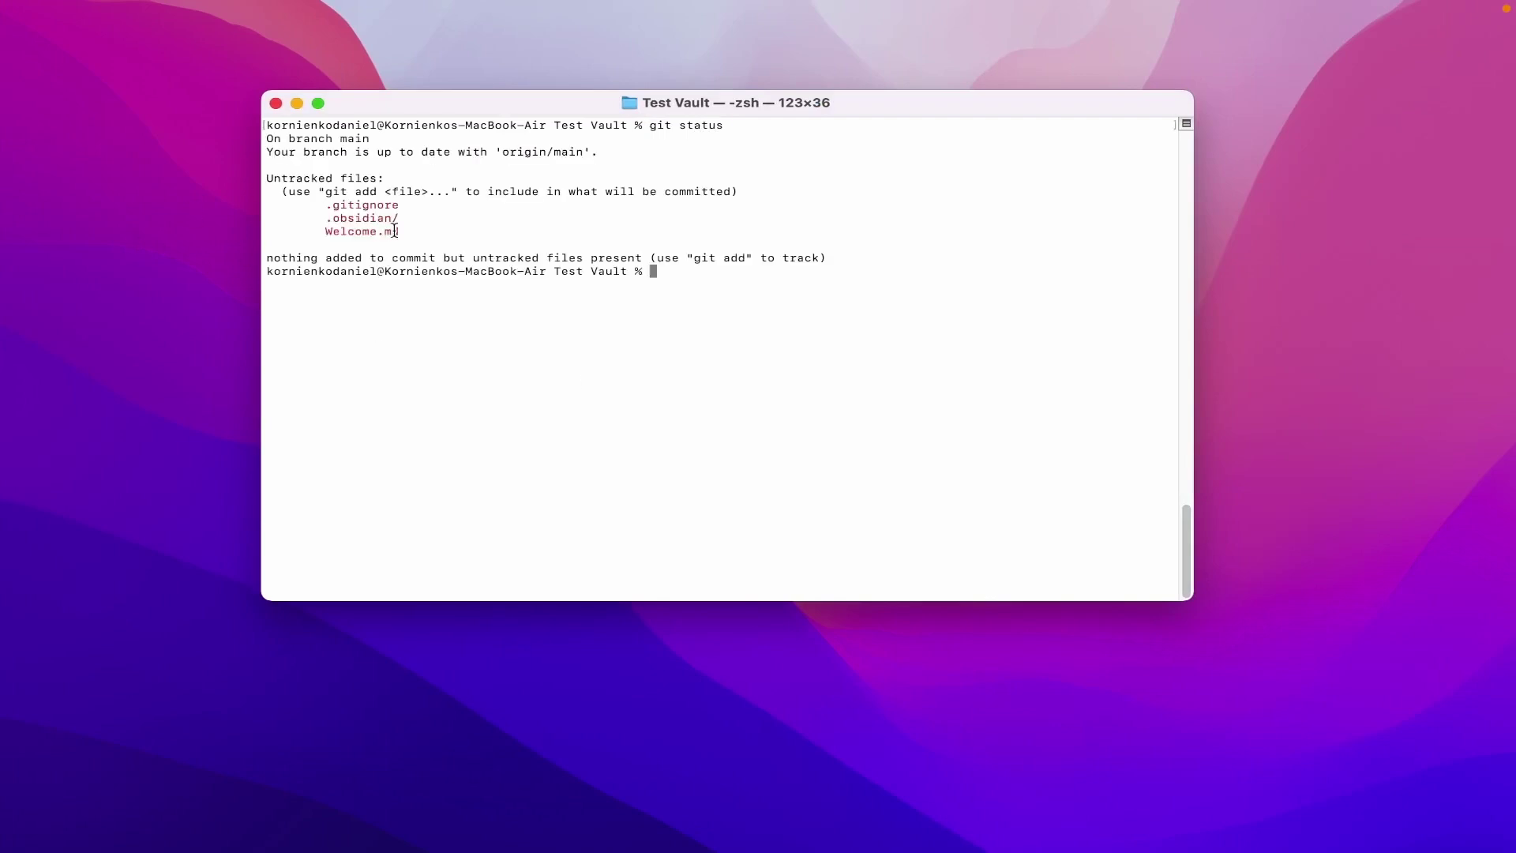
Highlight the list of untracked files in the git status output, deselect it and clear the Terminal output.
left_click_drag(399, 232, 267, 205)
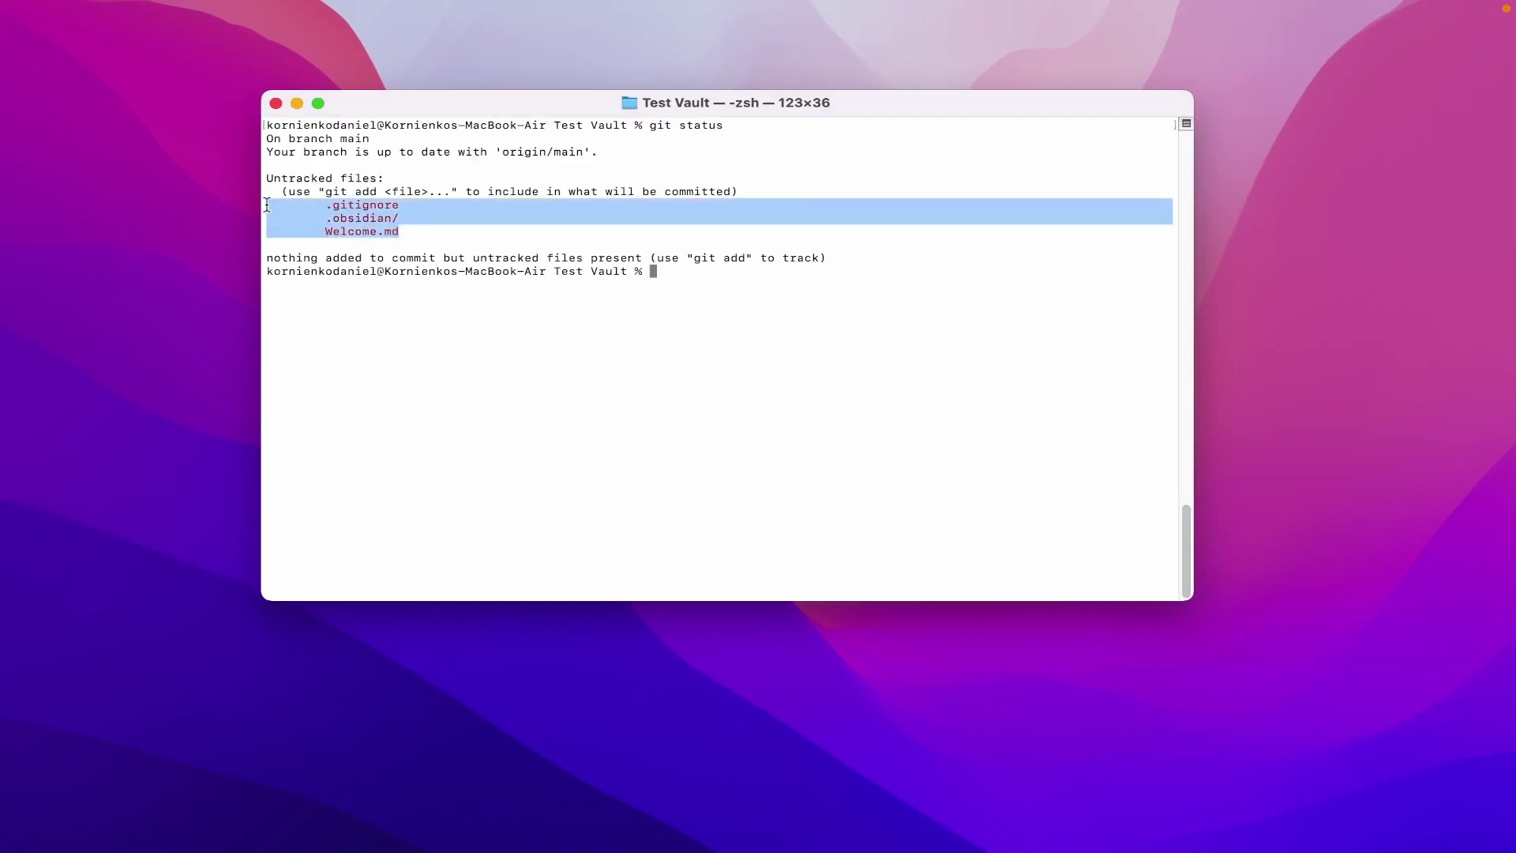
left_click(733, 267)
type("clear")
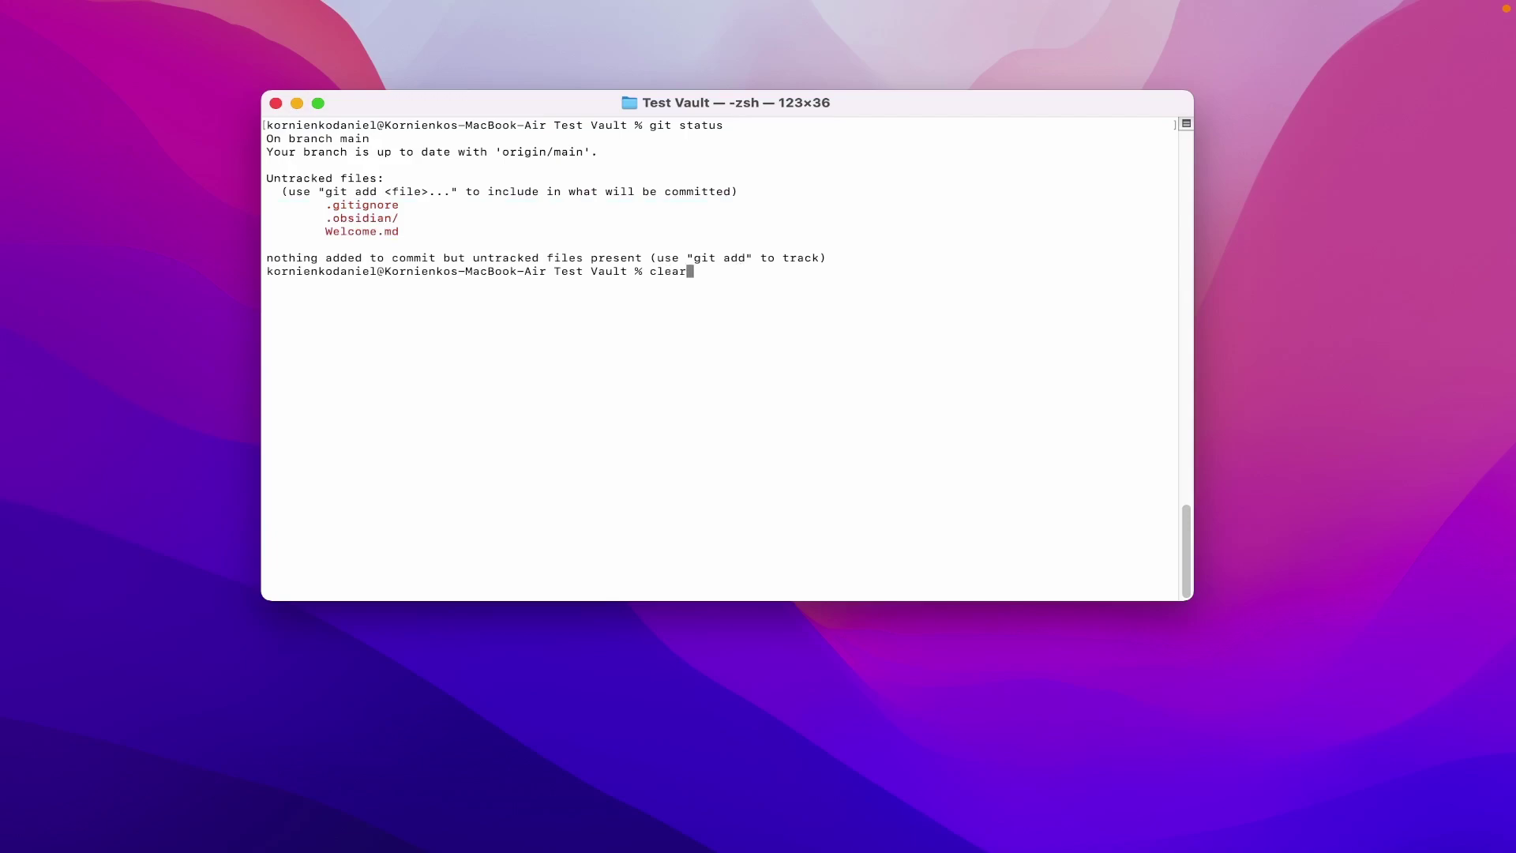
key("Return")
Look through the guide's .gitignore notes, Step 6 and Step 7, and return to the Obsidian-Back-Up repository page on GitHub.
key("super+Tab")
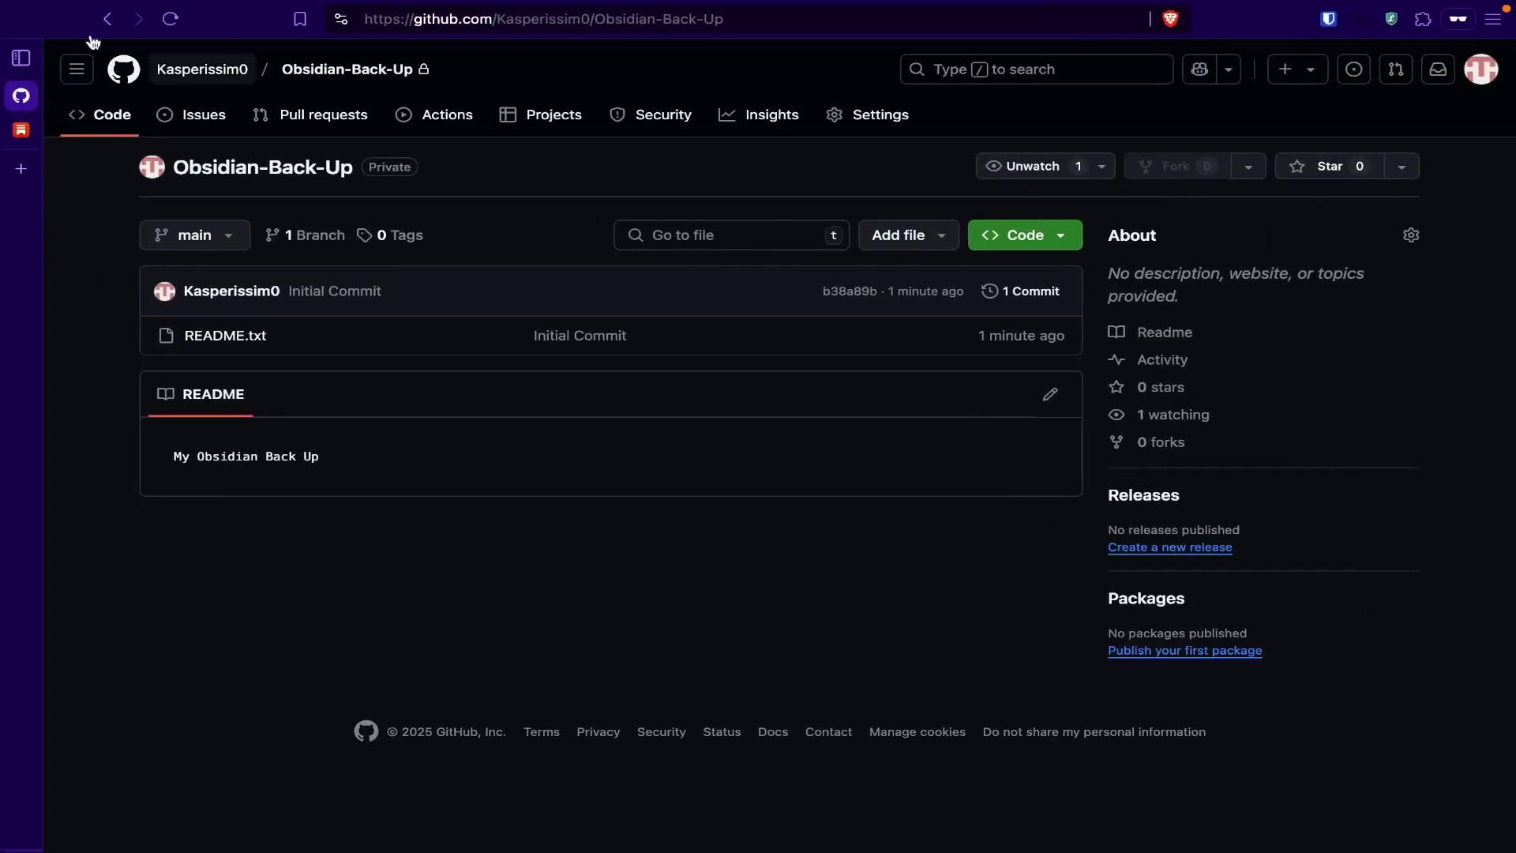
left_click(47, 126)
scroll(625, 395, "down", 15)
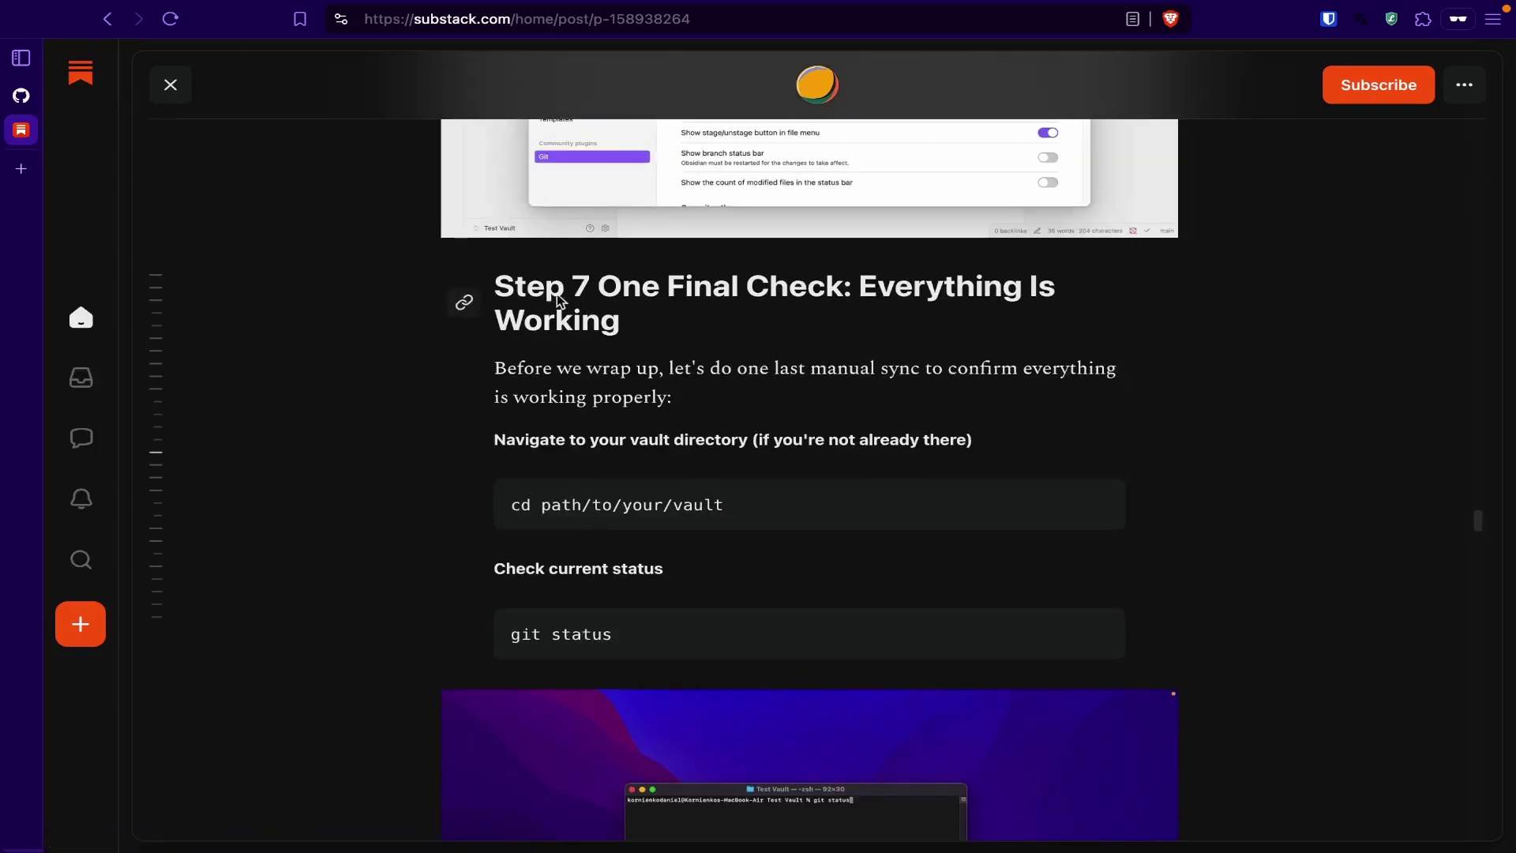
scroll(917, 391, "up", 10)
scroll(916, 387, "up", 5)
scroll(916, 387, "up", 5)
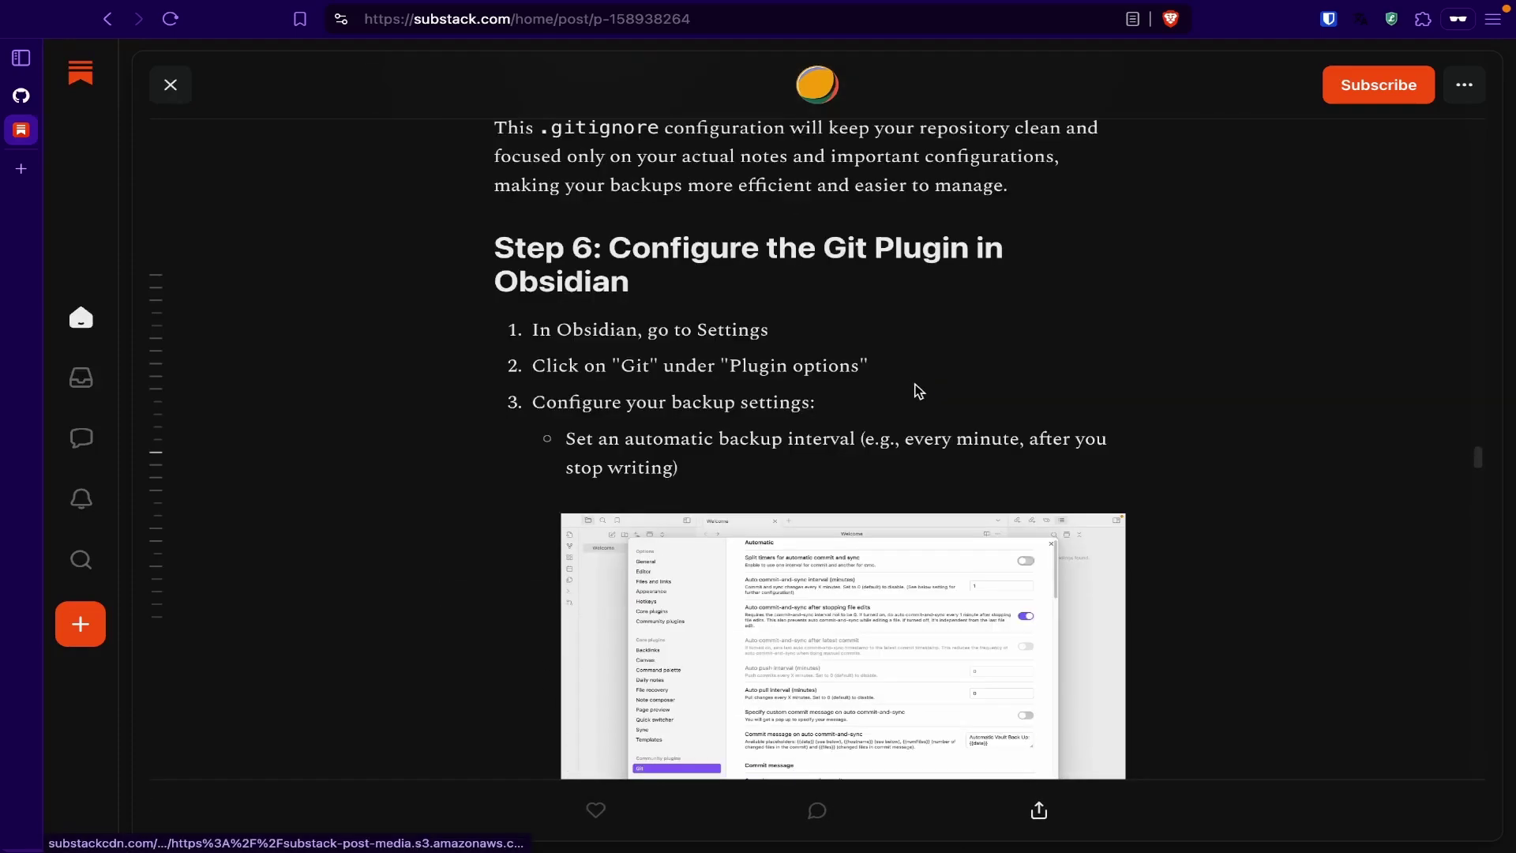
scroll(624, 237, "up", 6)
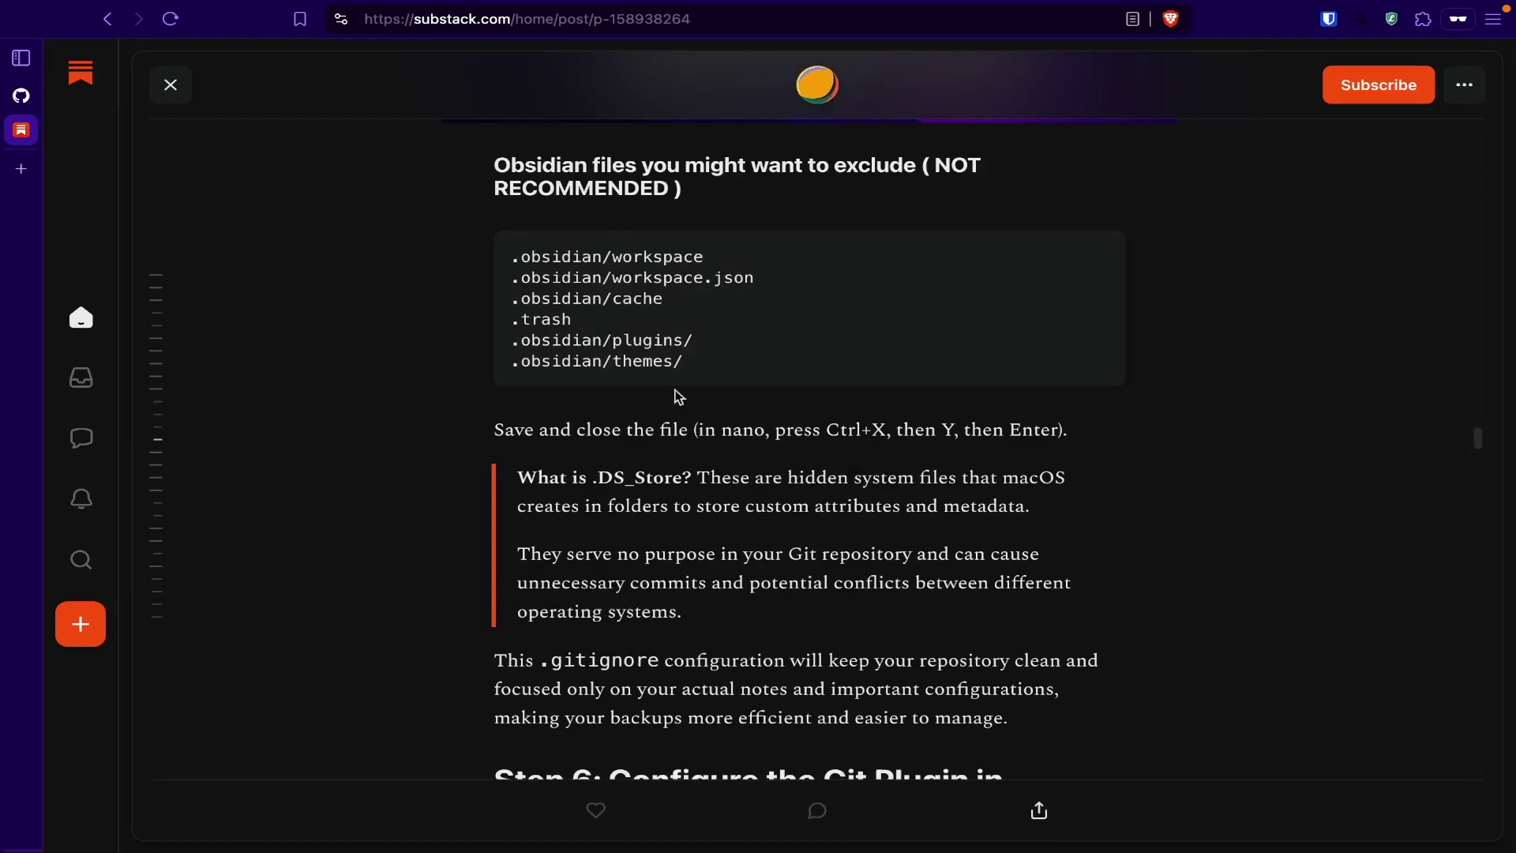
scroll(671, 410, "down", 6)
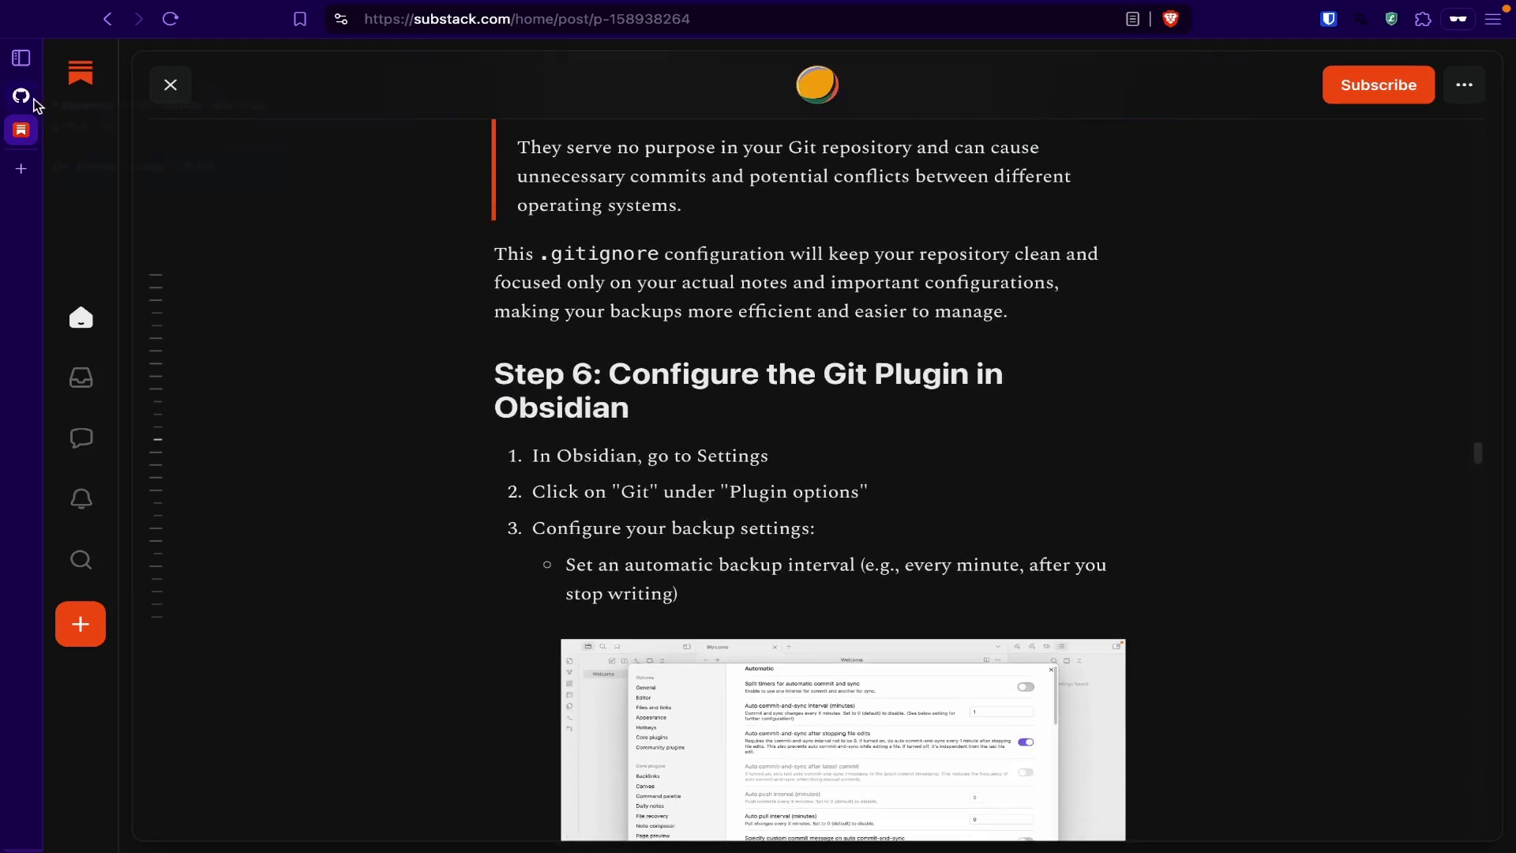
left_click(34, 100)
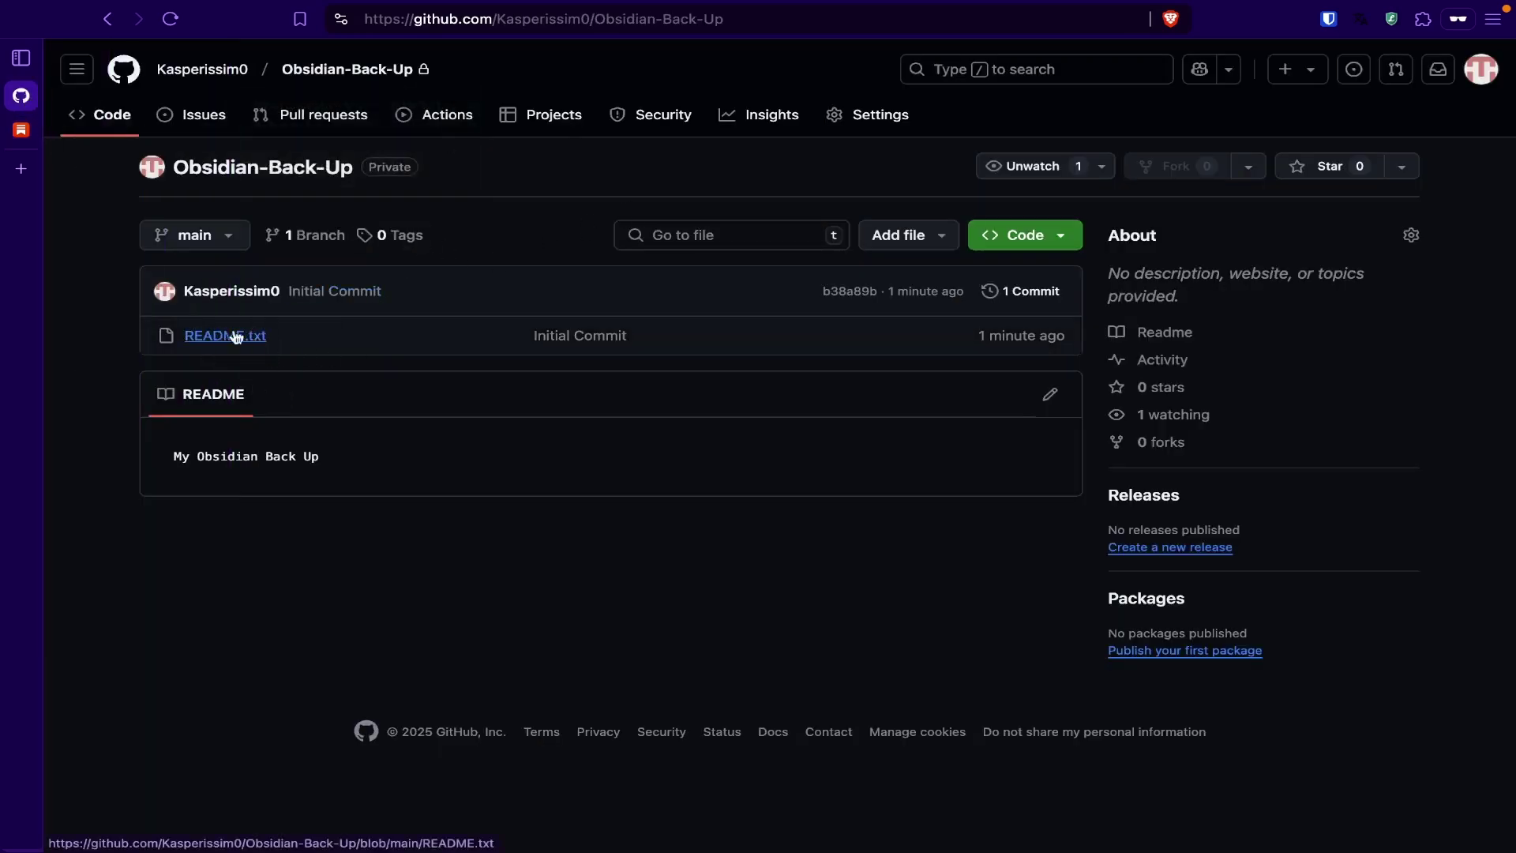
Look at the guide's Step 6 on configuring the Git plugin, and switch to Obsidian to open its settings.
left_click(20, 132)
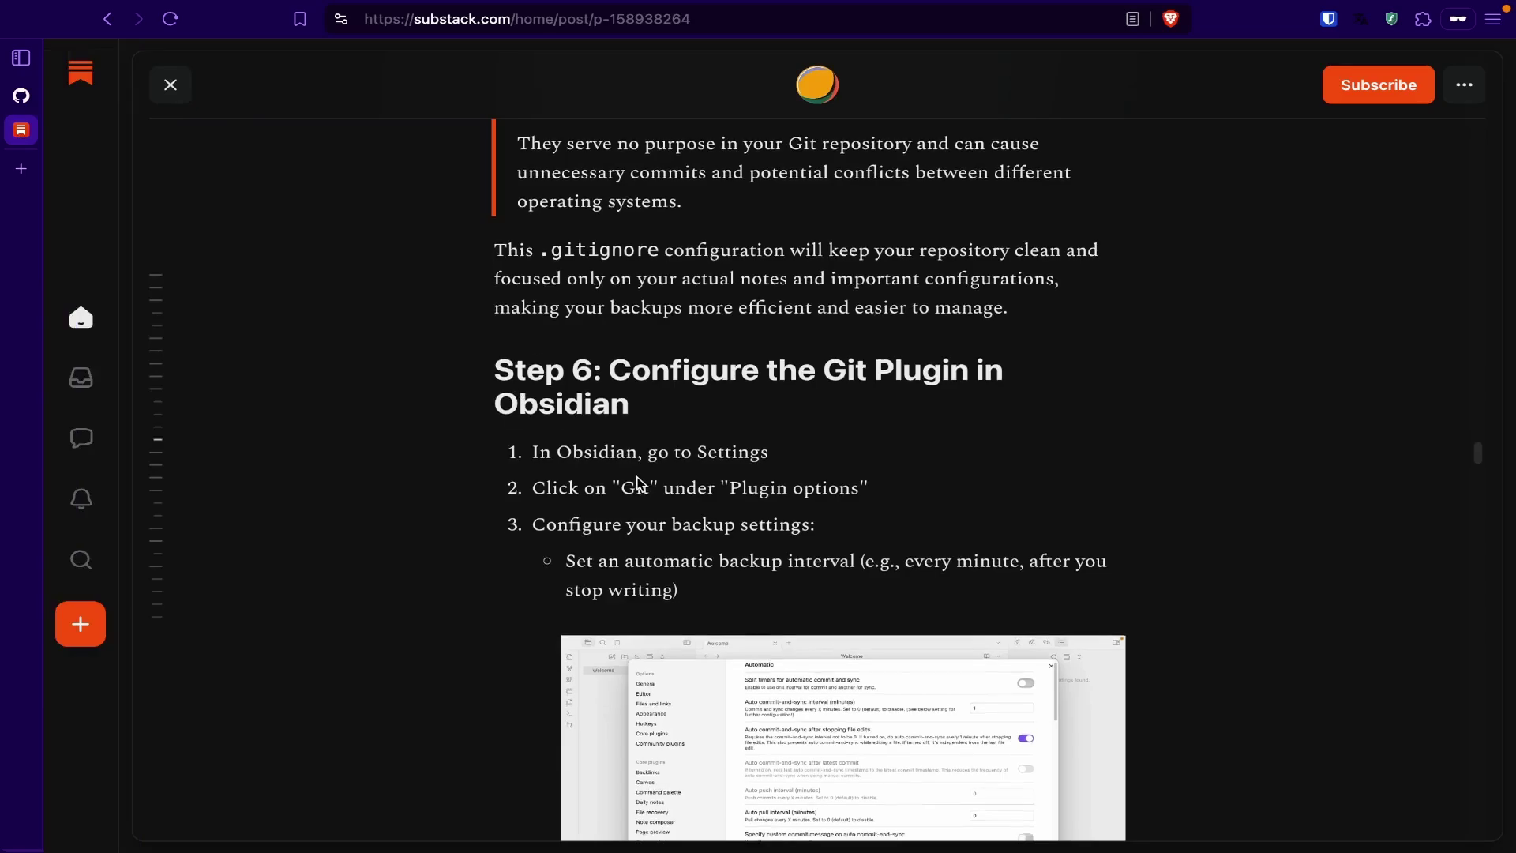
scroll(638, 484, "down", 4)
key("ctrl+Right")
key("ctrl+Right")
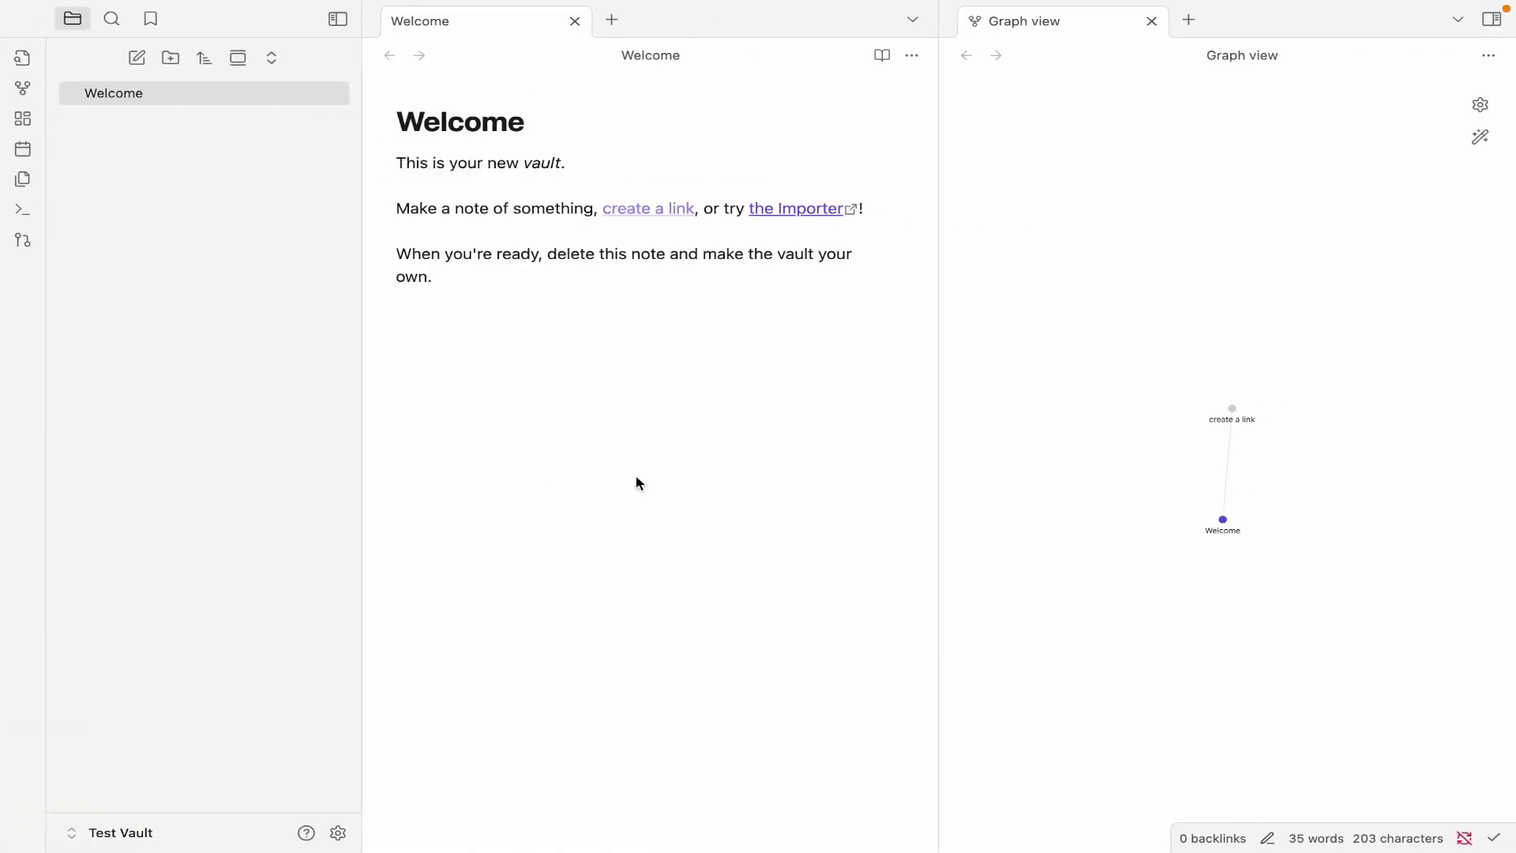
key("super+comma")
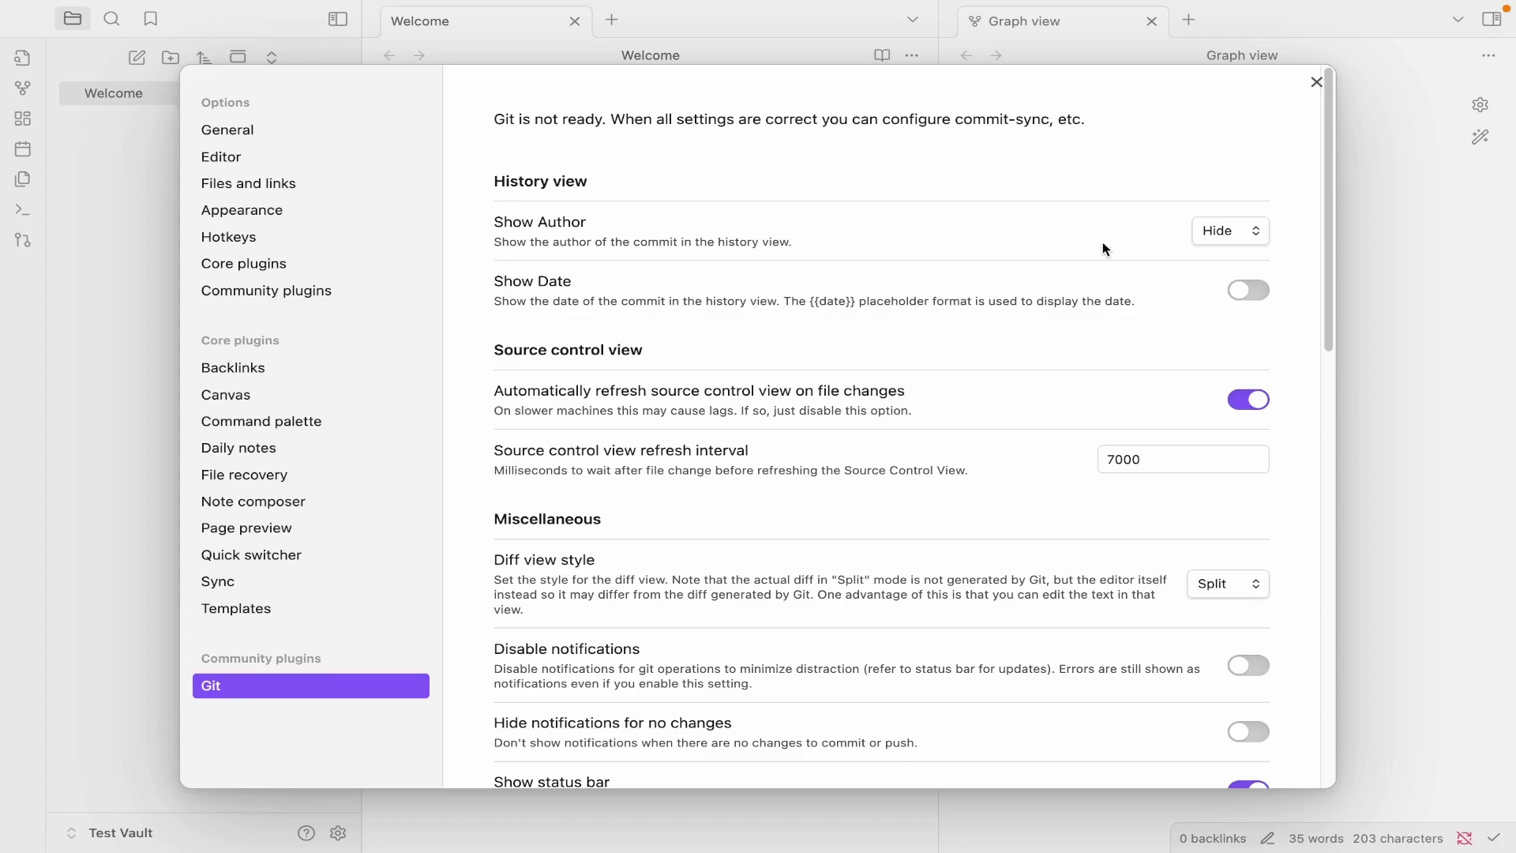
Return to the guide in the browser and enlarge the Step 6 screenshot of the automatic commit-and-sync settings.
key("ctrl+Left")
key("ctrl+Up")
mouse_move(338, 55)
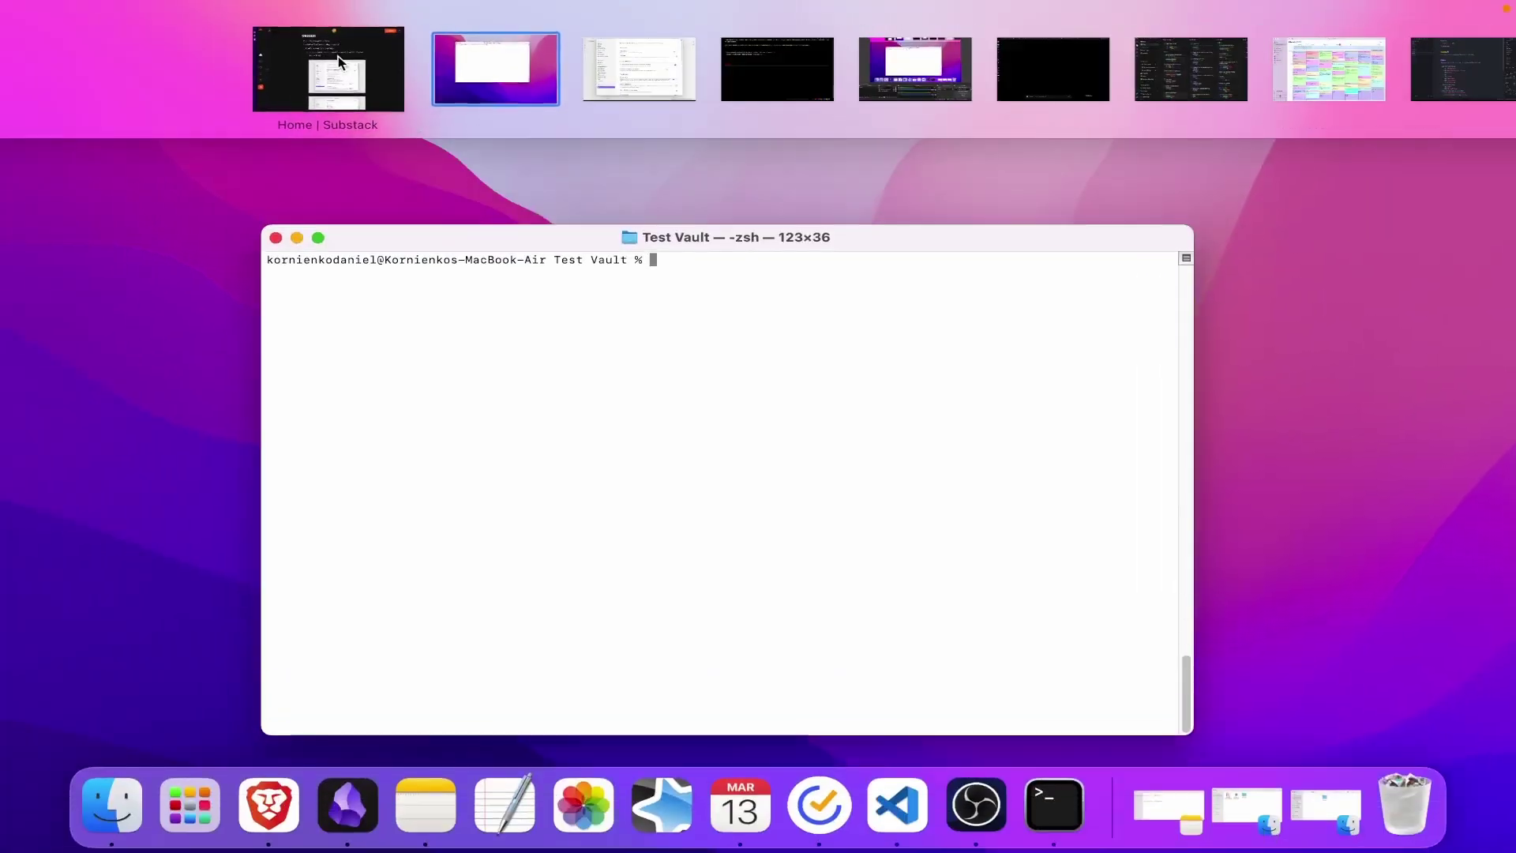
left_click_drag(427, 72, 288, 65)
left_click(289, 66)
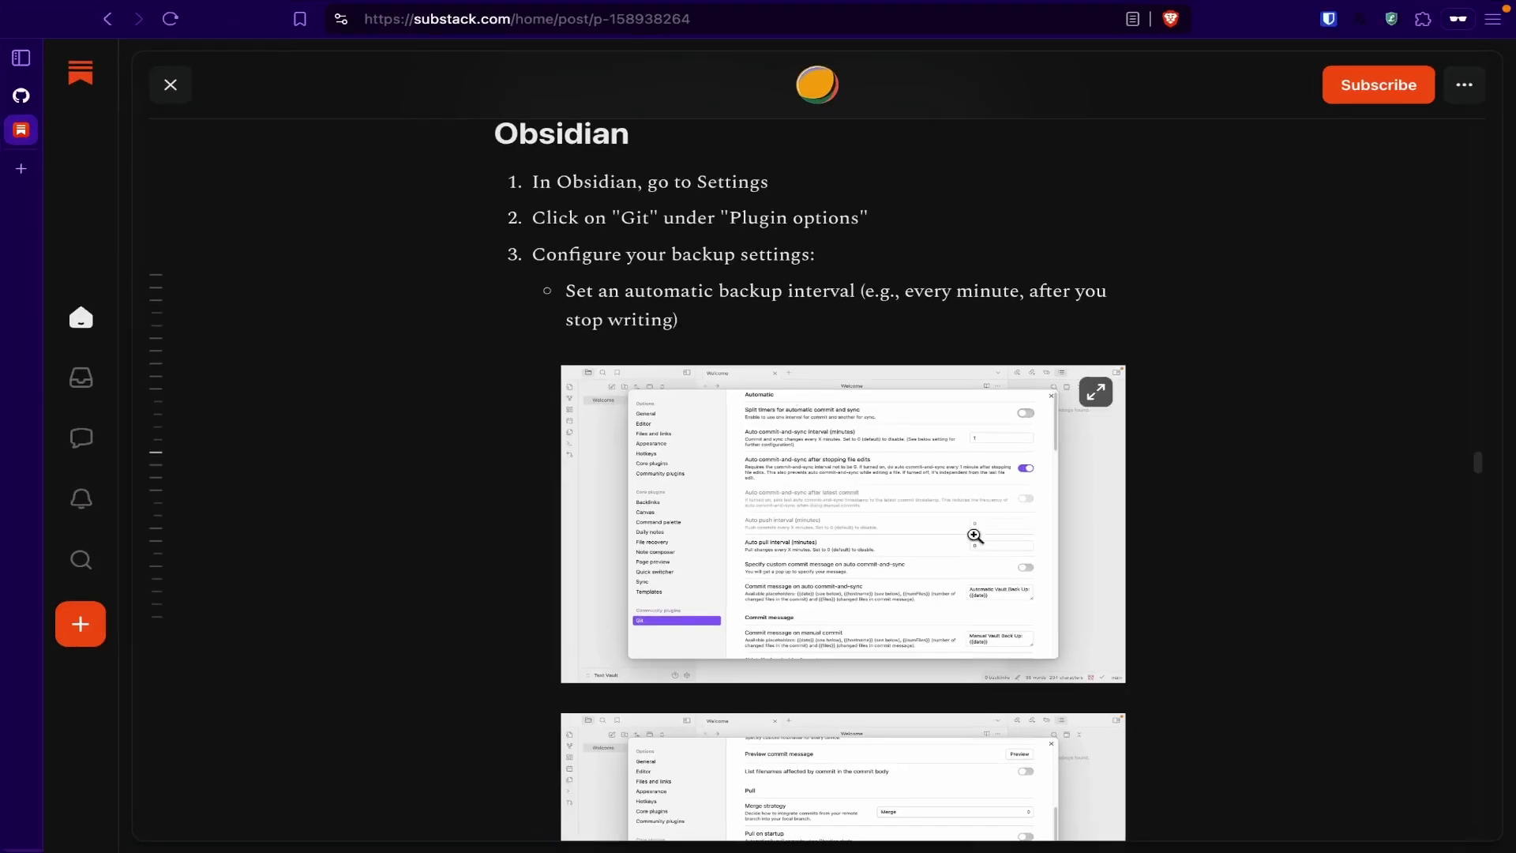
left_click(780, 525)
left_click(782, 521)
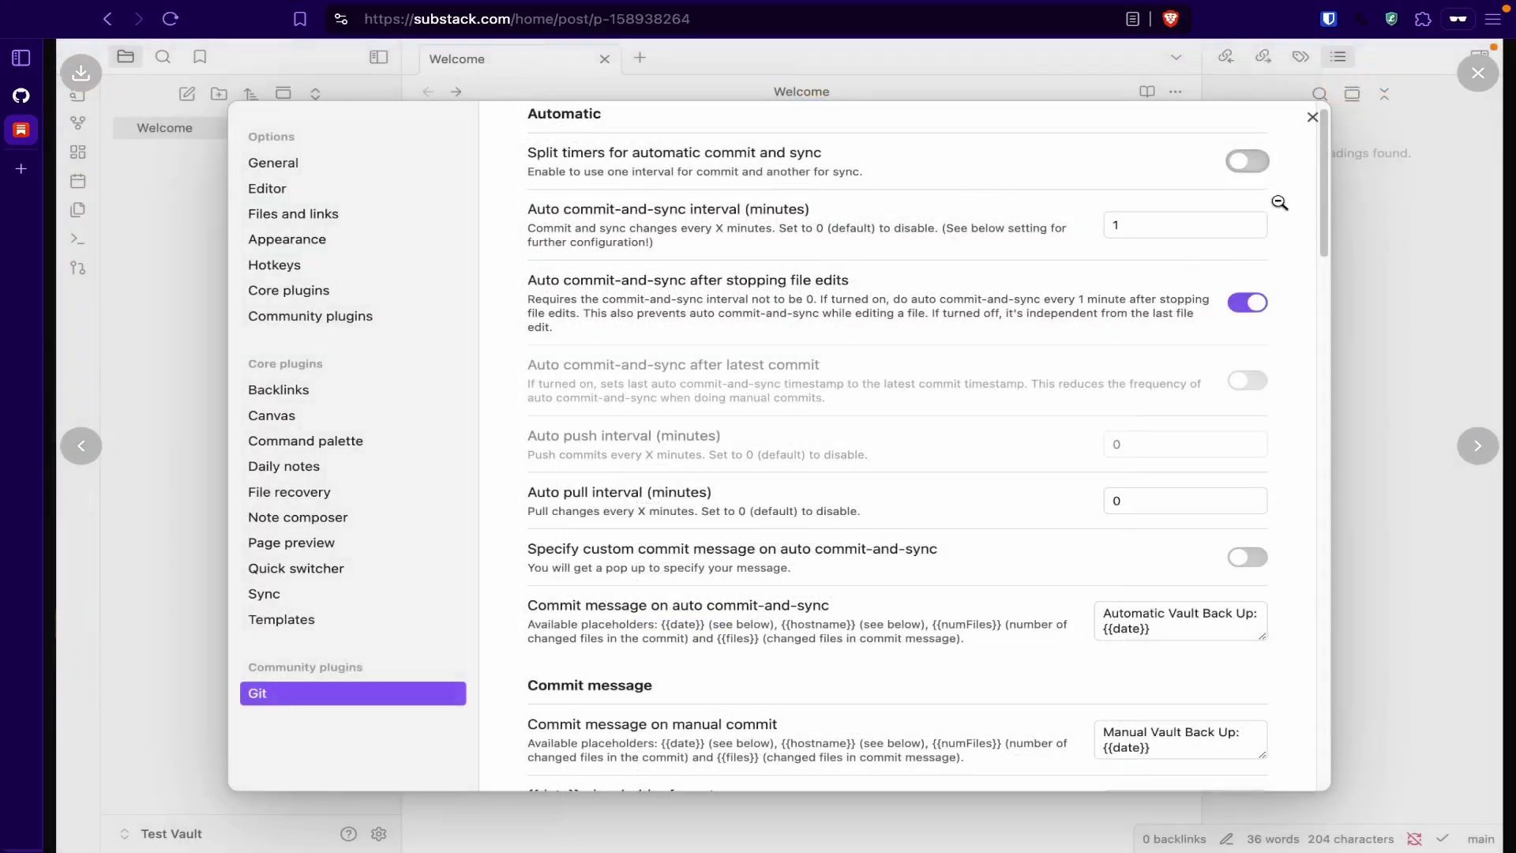
Switch to Obsidian, close the settings and run the Reload app without saving command.
key("ctrl+Right")
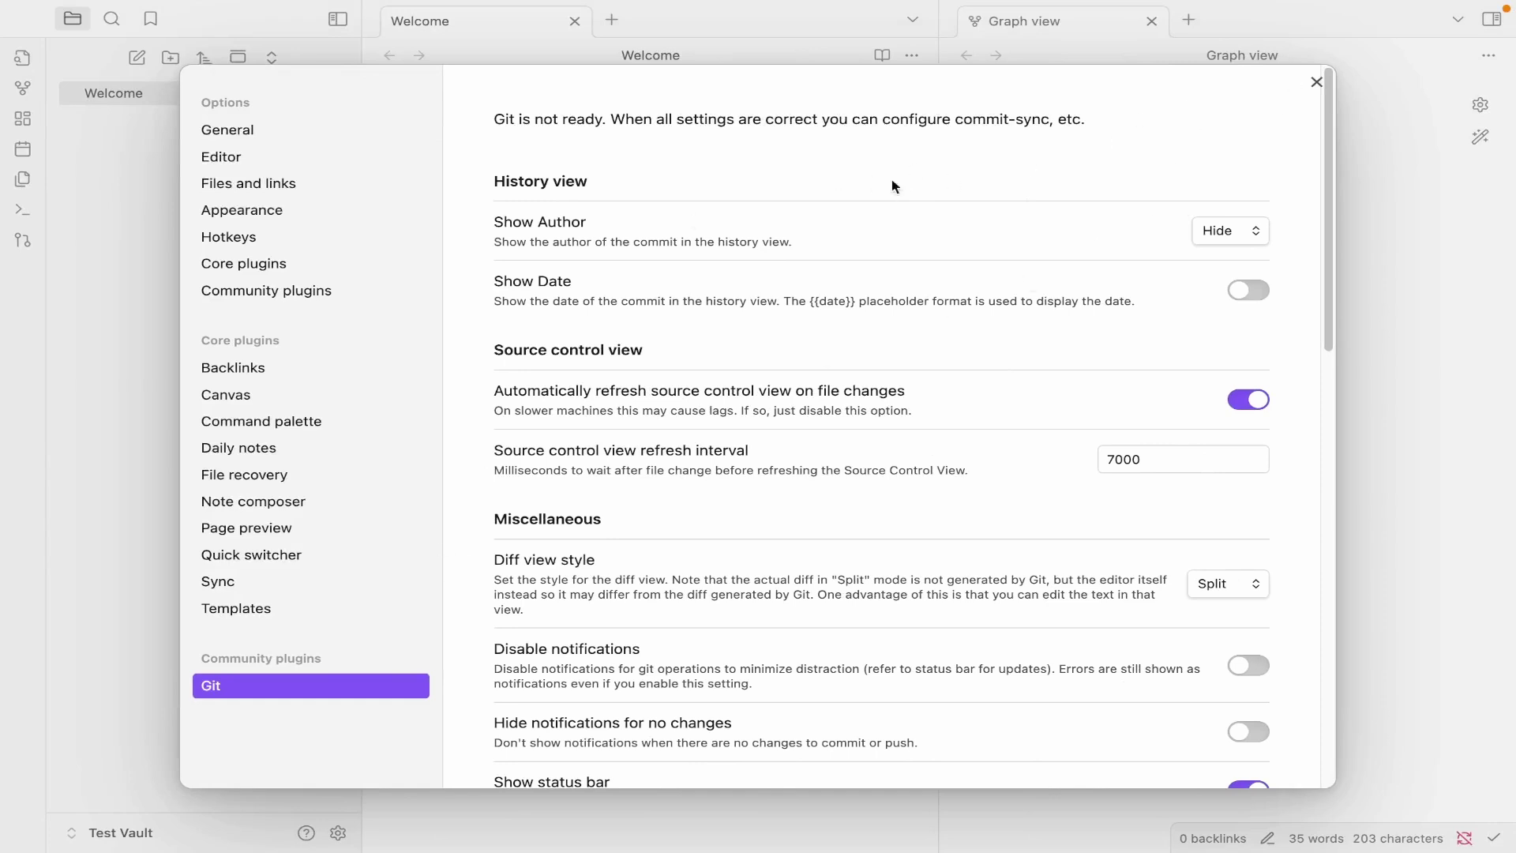
left_click(1320, 79)
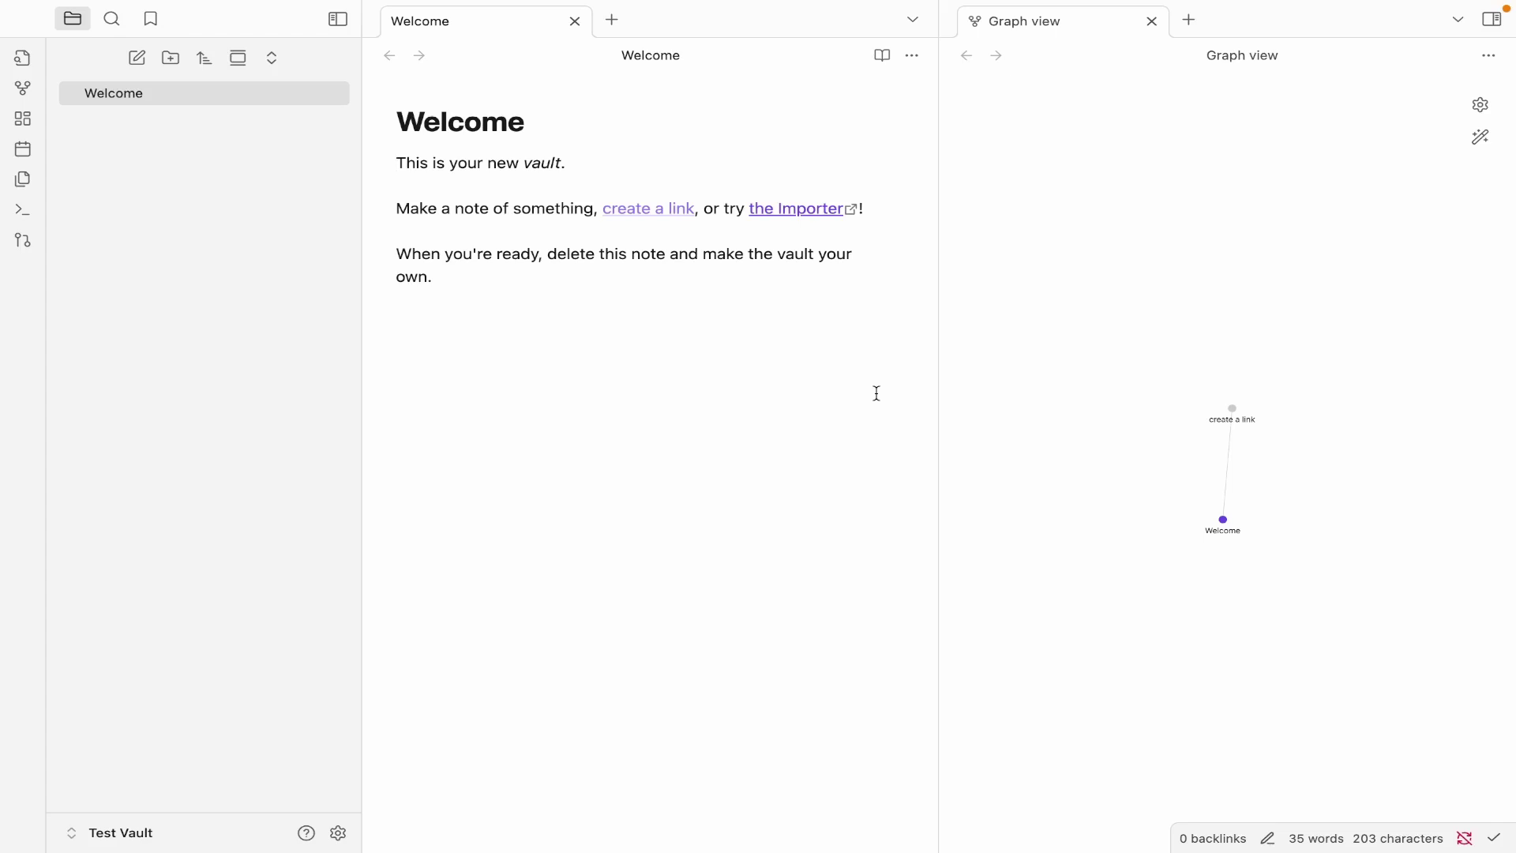
key("ctrl+p")
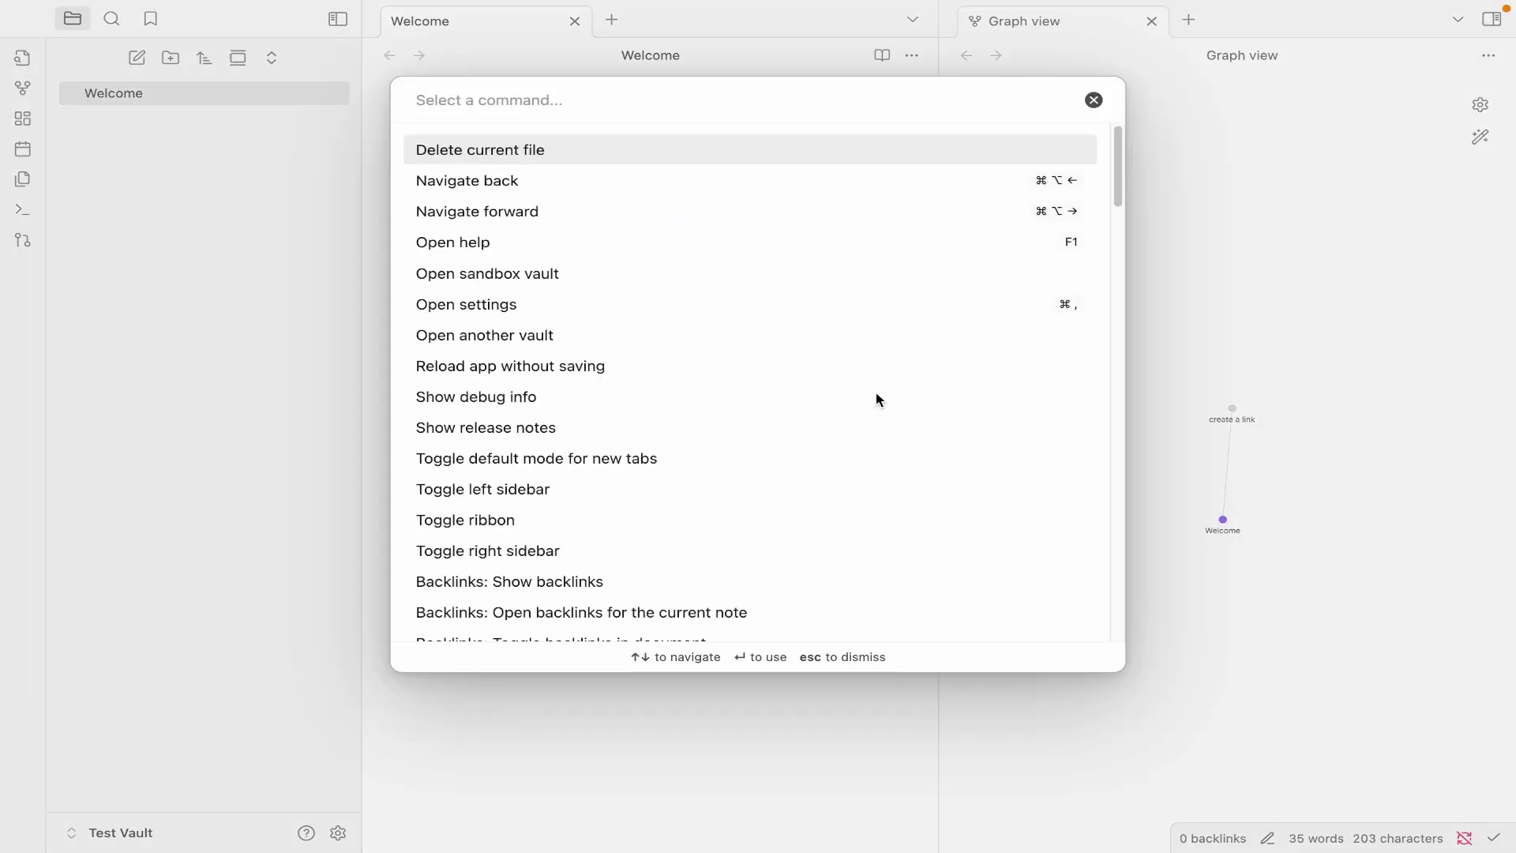
type("reloa")
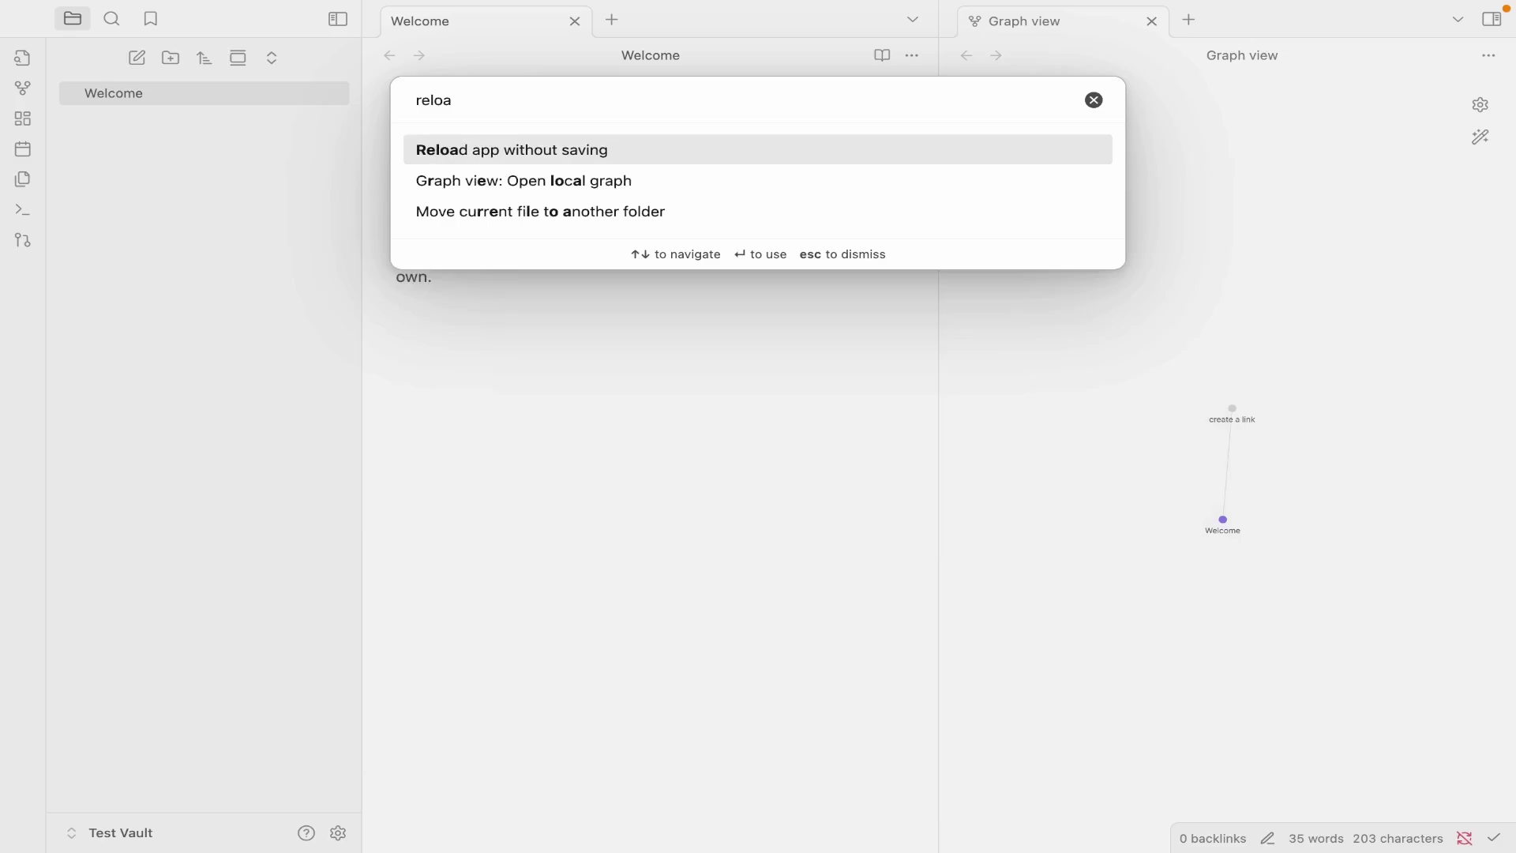
key("Return")
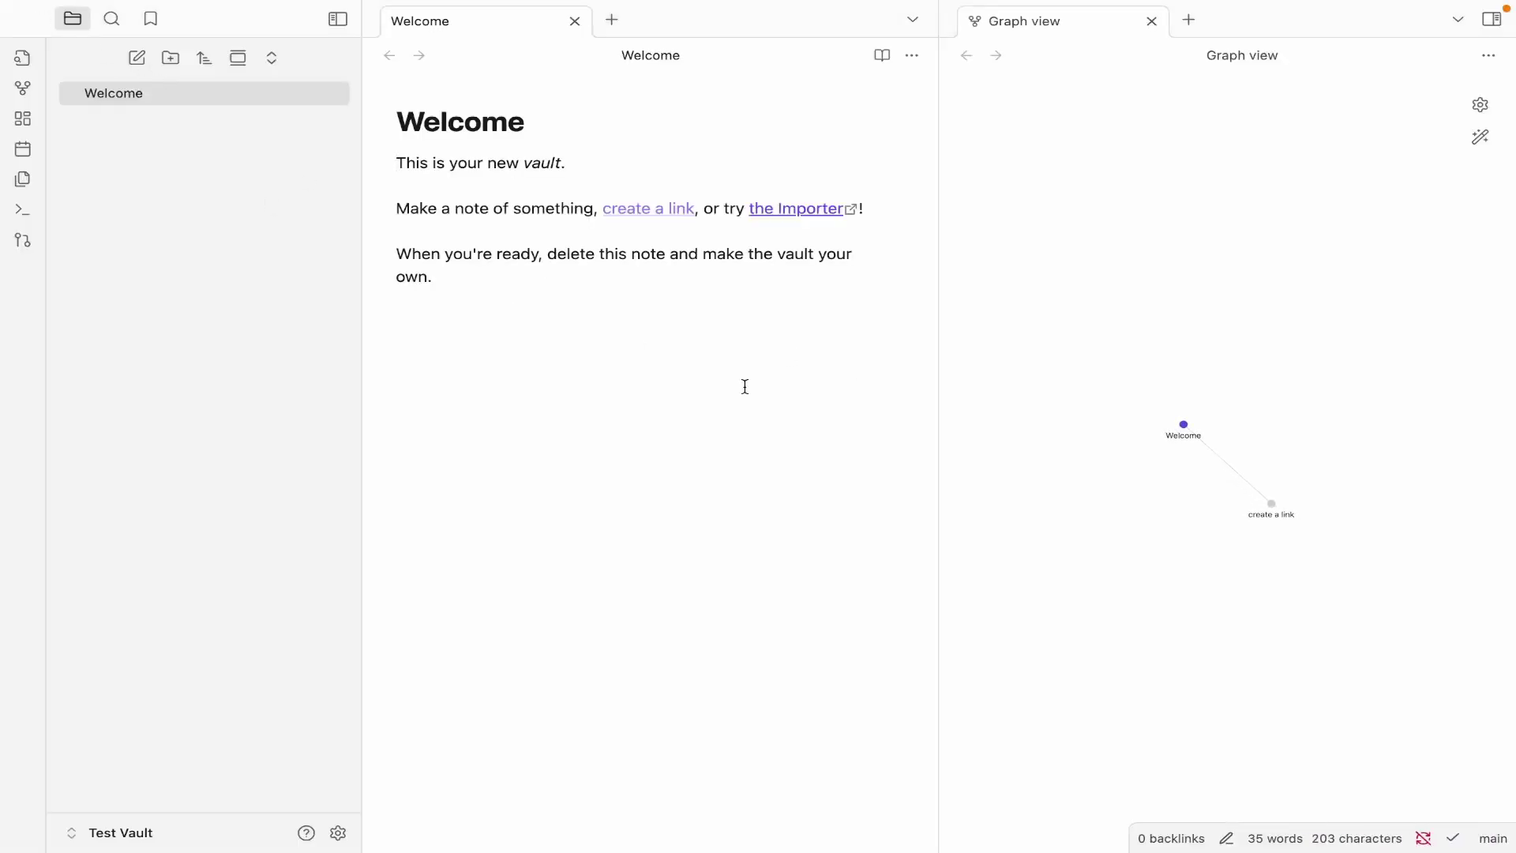
In the Git plugin settings, set the auto commit-and-sync interval to 1 minute and enable auto commit-and-sync after stopping file edits.
key("ctrl+comma")
left_click(251, 684)
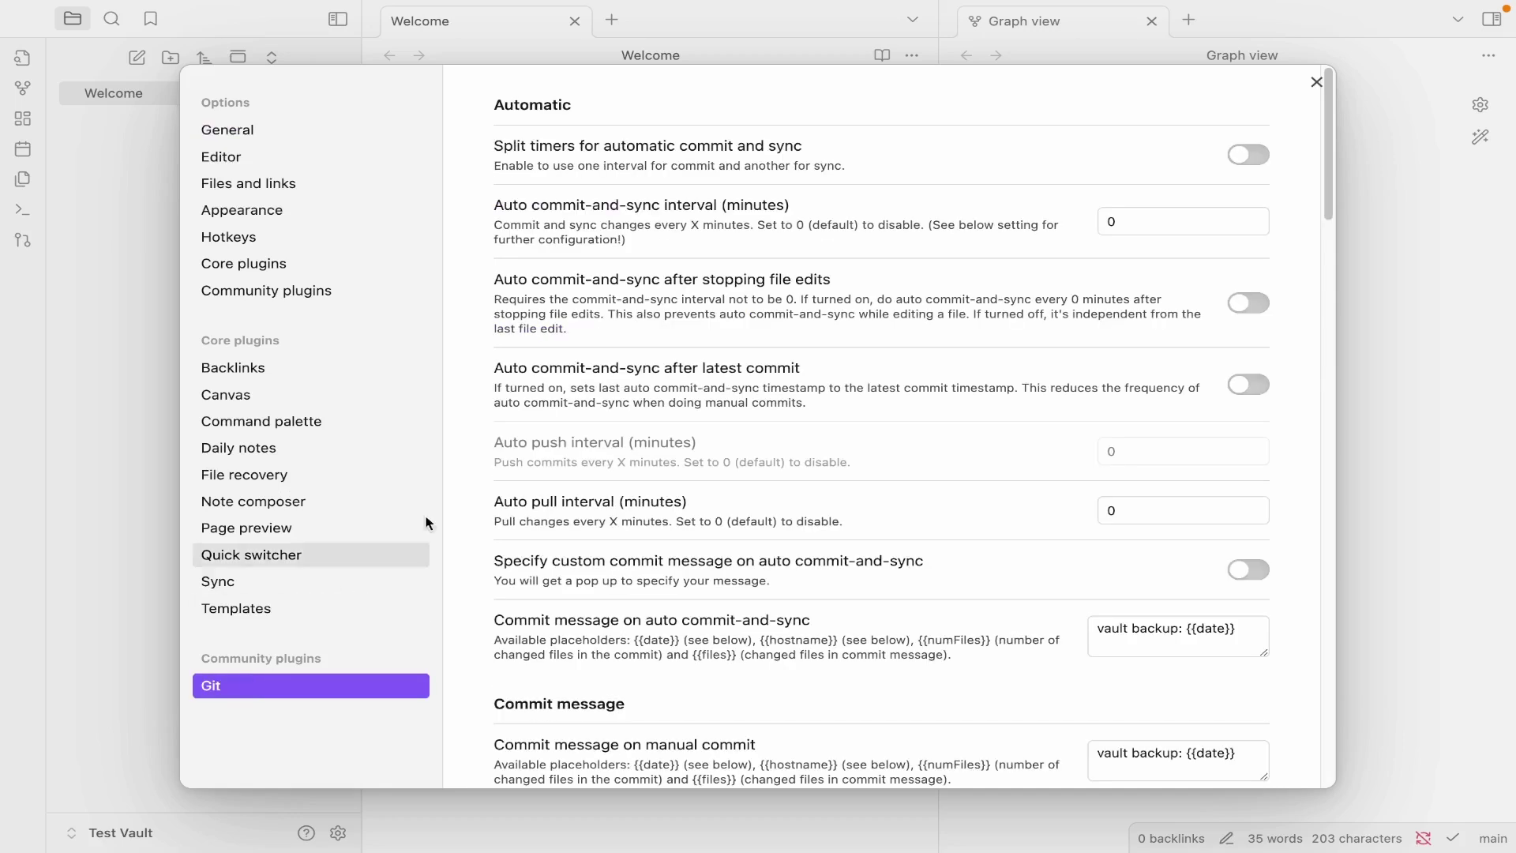
double_click(1163, 220)
type("1")
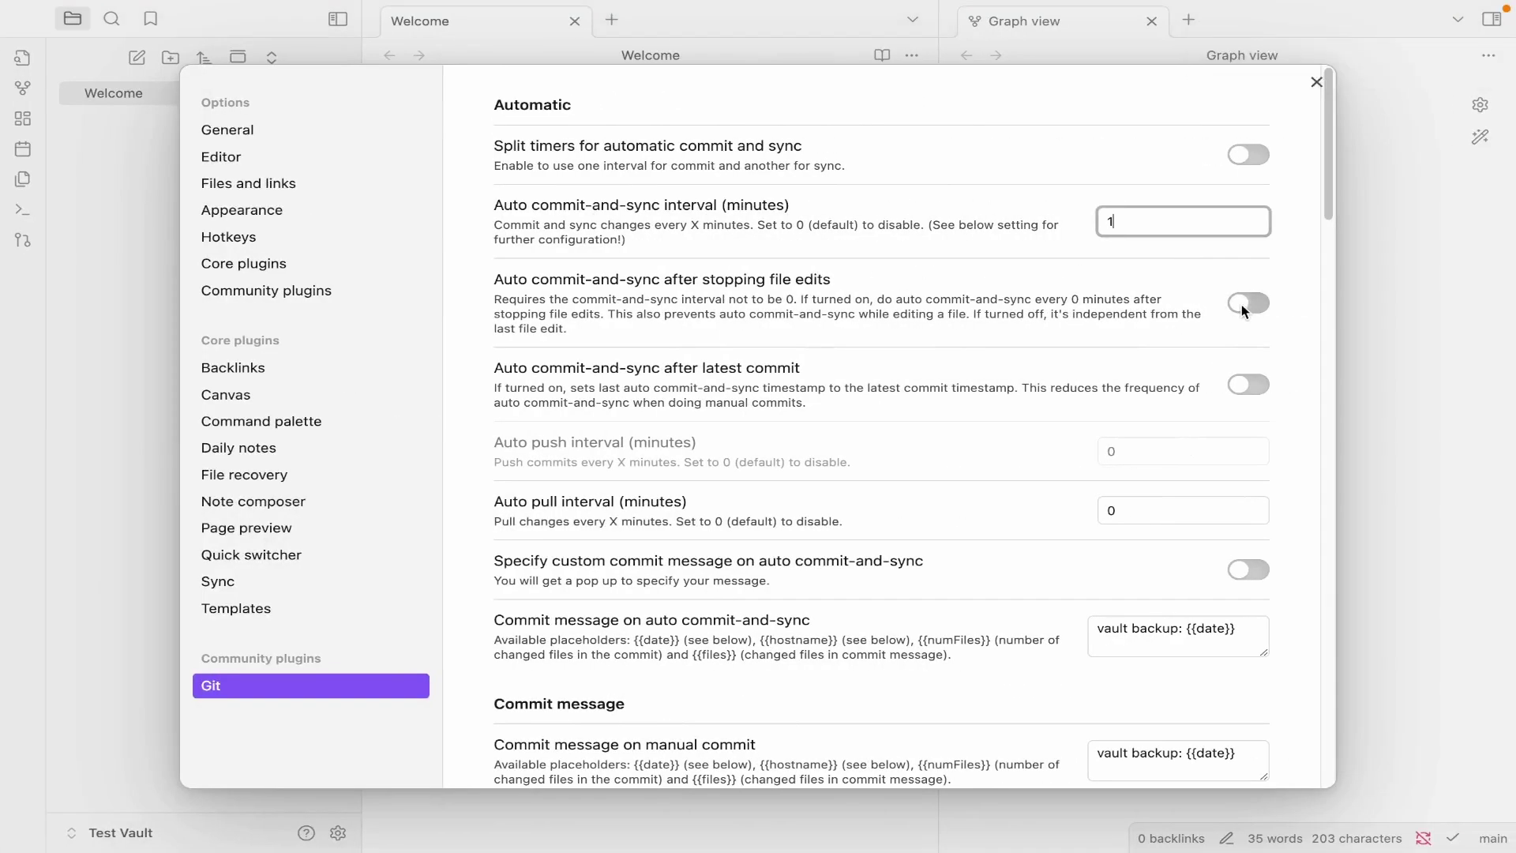
left_click(1256, 305)
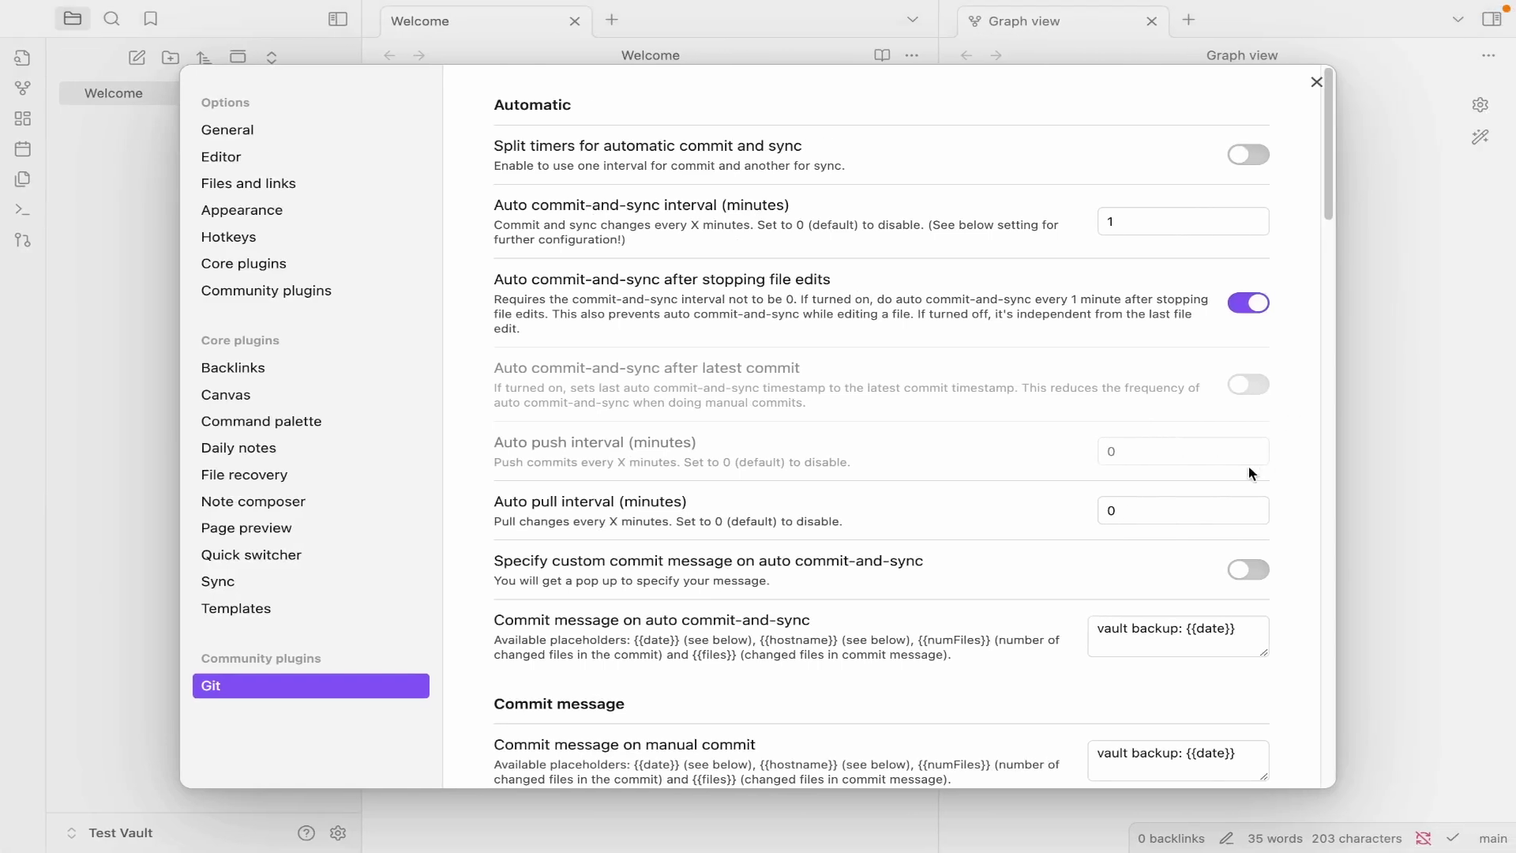
Set the commit message on auto commit-and-sync to "Automatic Vault Back Up: {{date}}".
left_click(1158, 629)
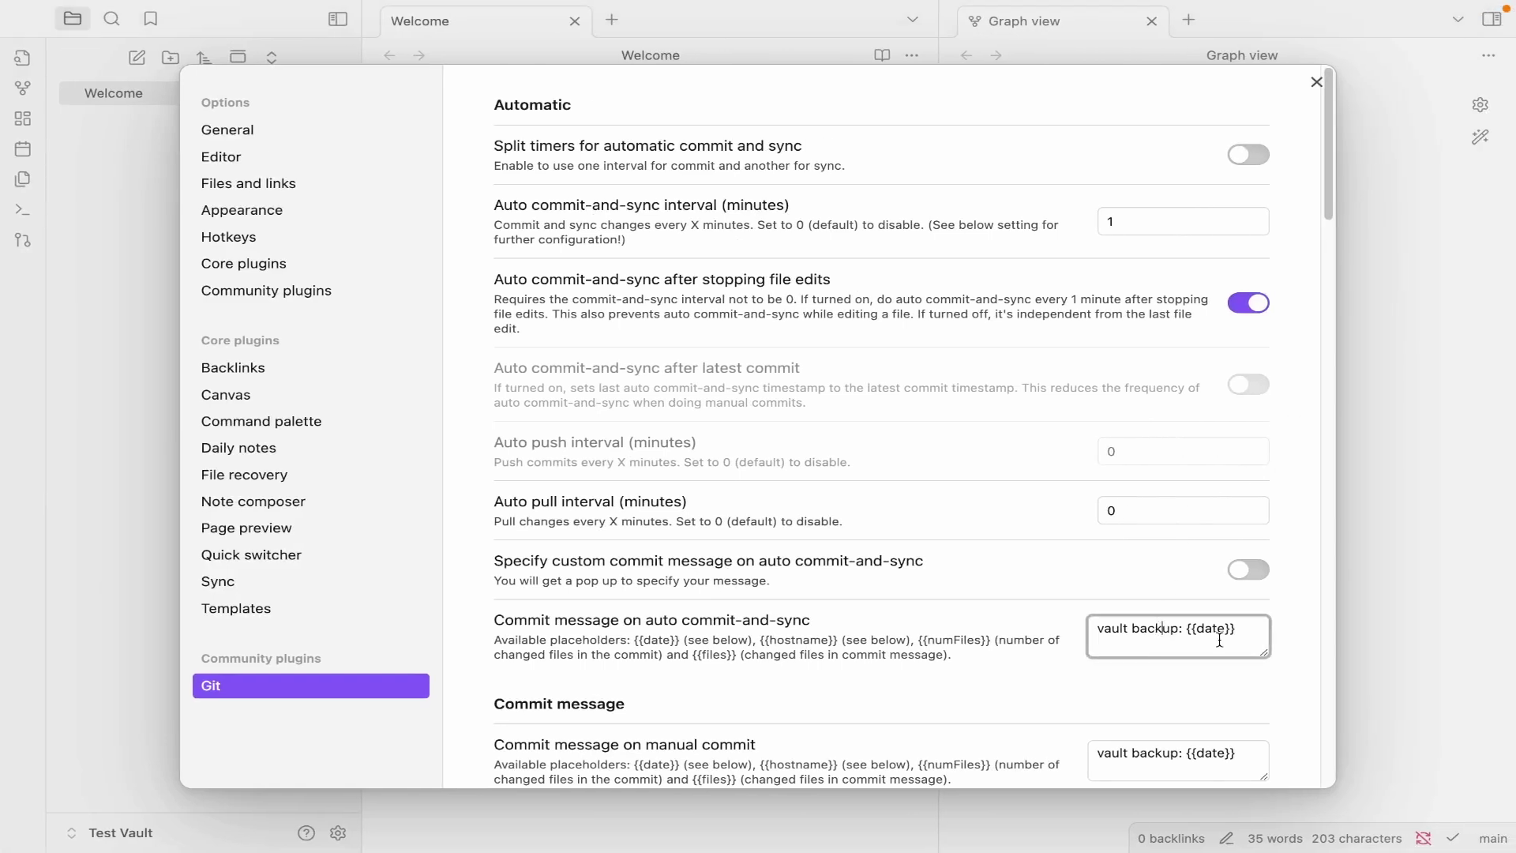
left_click_drag(1179, 625, 1104, 618)
key("BackSpace")
type("Automatic")
key("BackSpace")
key("BackSpace")
key("BackSpace")
key("BackSpace")
type("tat")
key("BackSpace")
key("BackSpace")
key("BackSpace")
type("atic Vault Back")
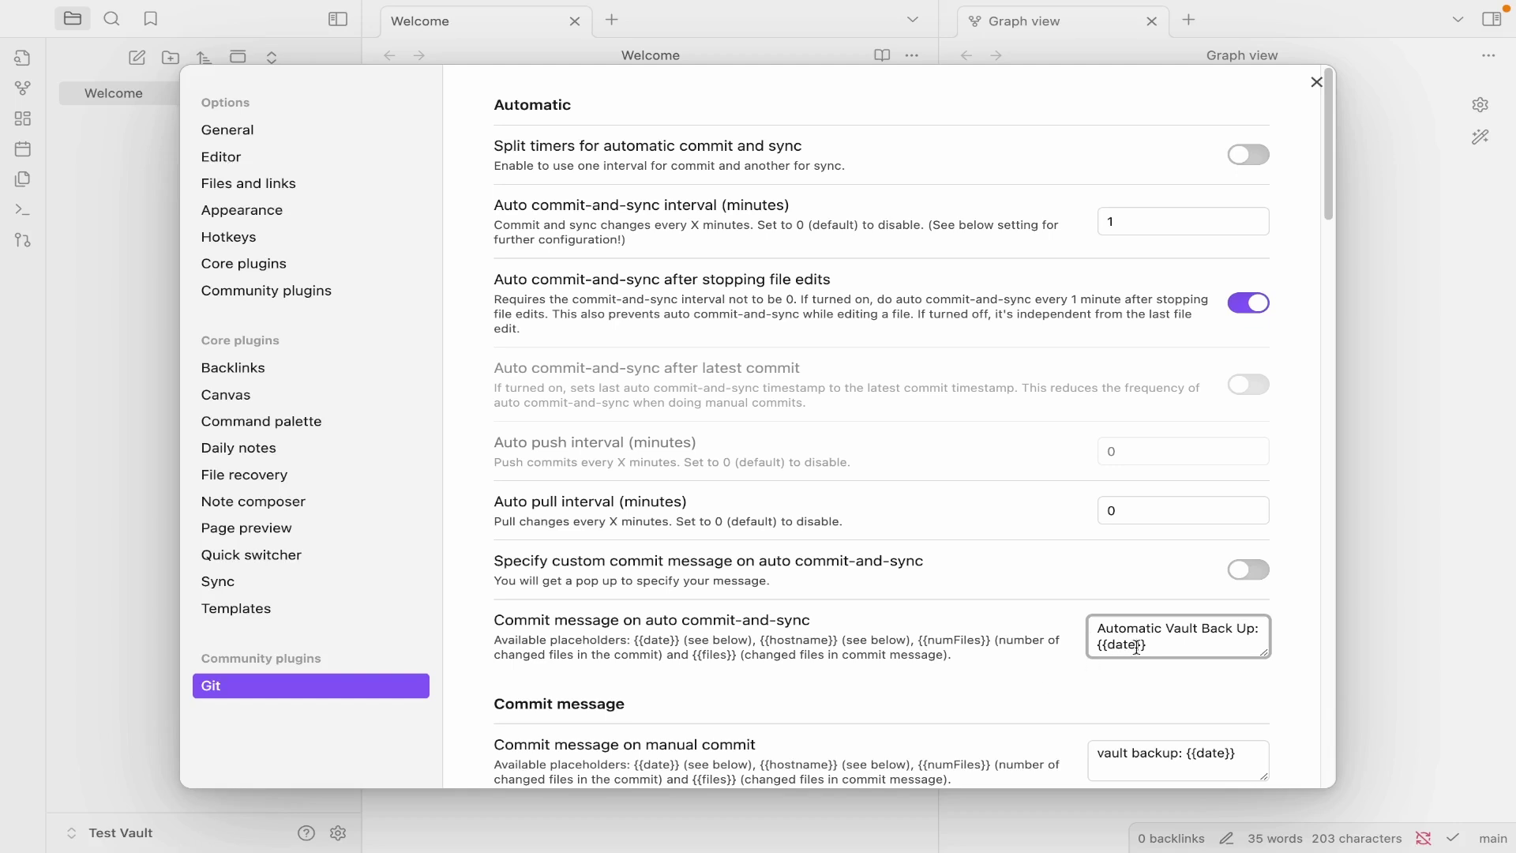
Copy the auto commit message into the commit message on manual commit and change it to "Manual Vault Back Up: {{date}}".
key("ctrl+a")
key("ctrl+c")
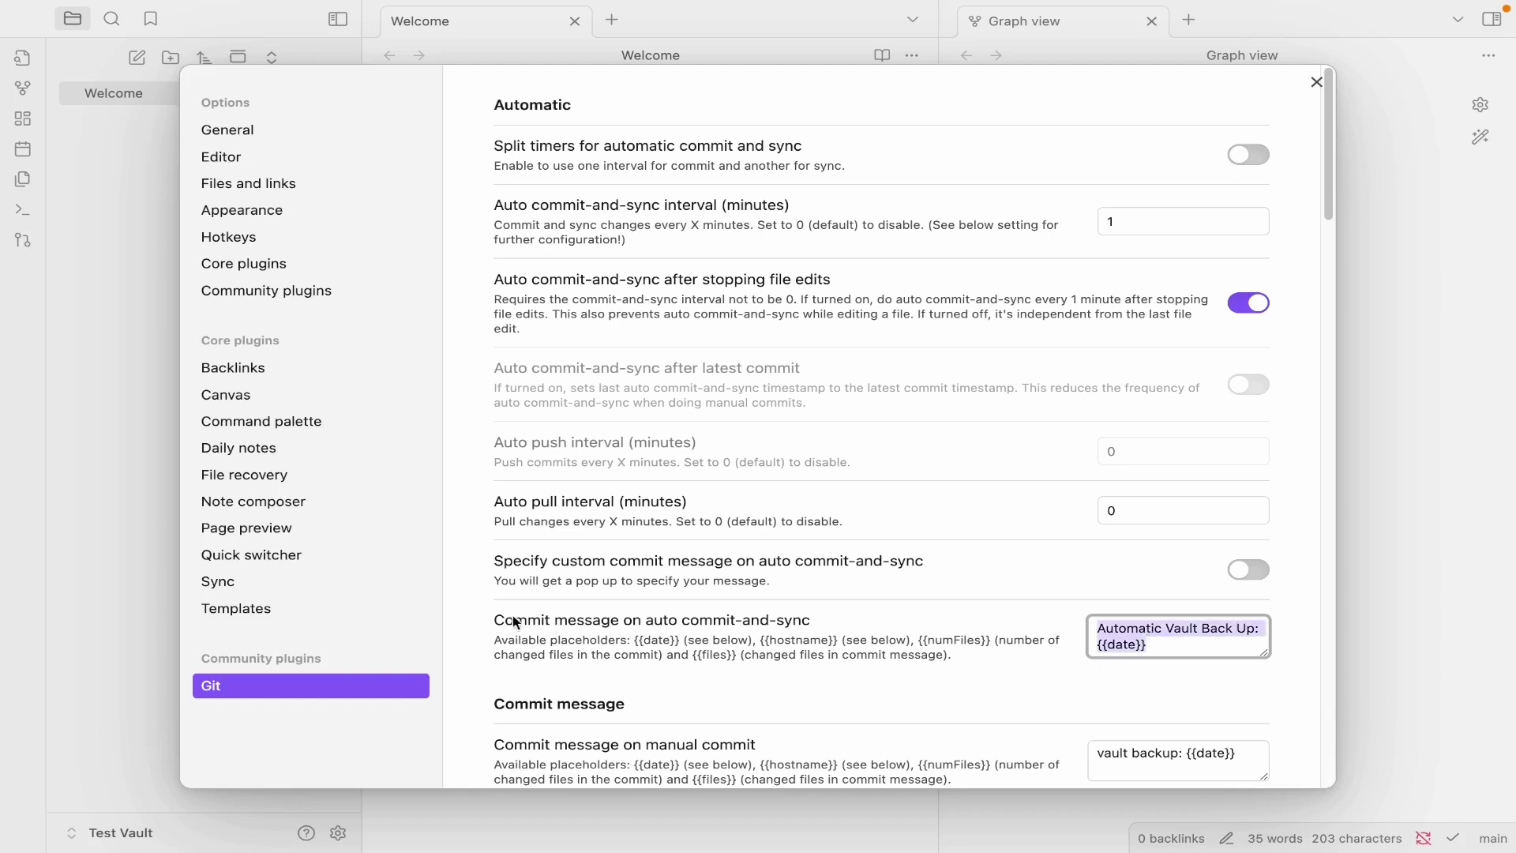
left_click(537, 624)
scroll(809, 583, "down", 1)
left_click(1157, 705)
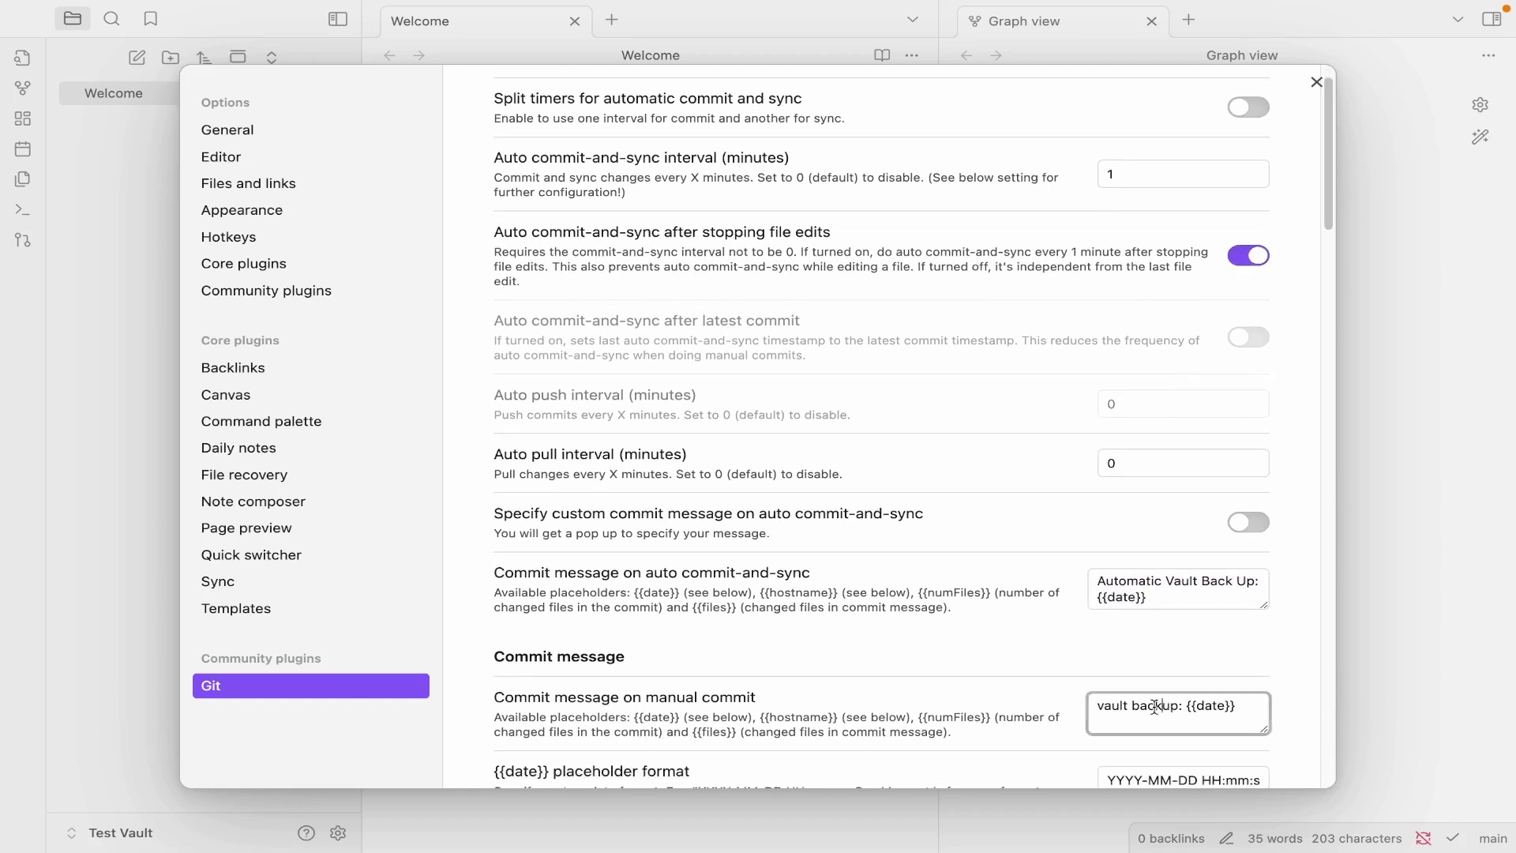
key("ctrl+a")
key("ctrl+v")
double_click(1155, 705)
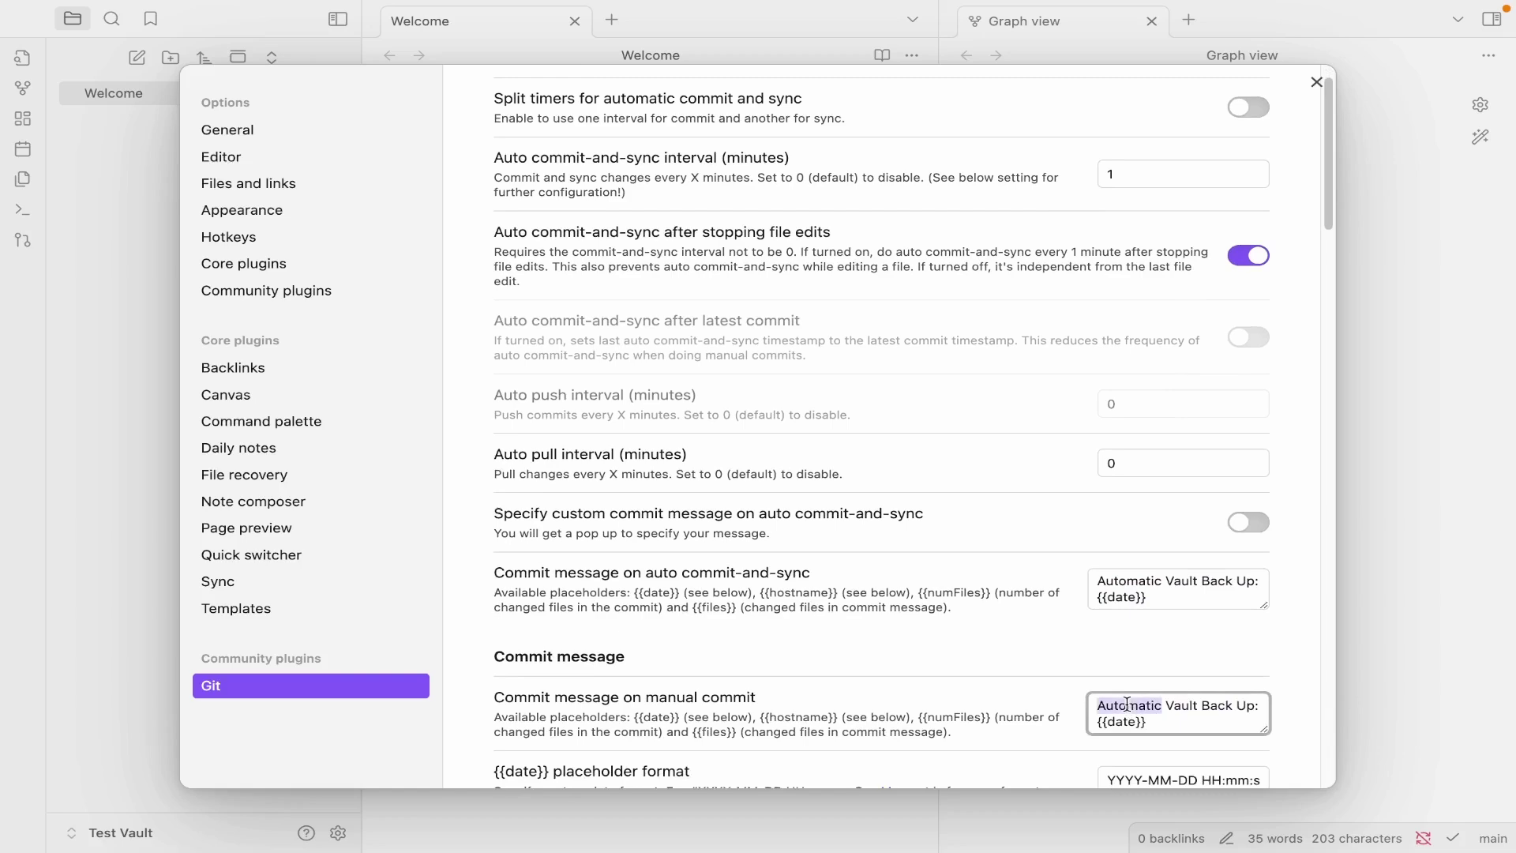
type("Manual")
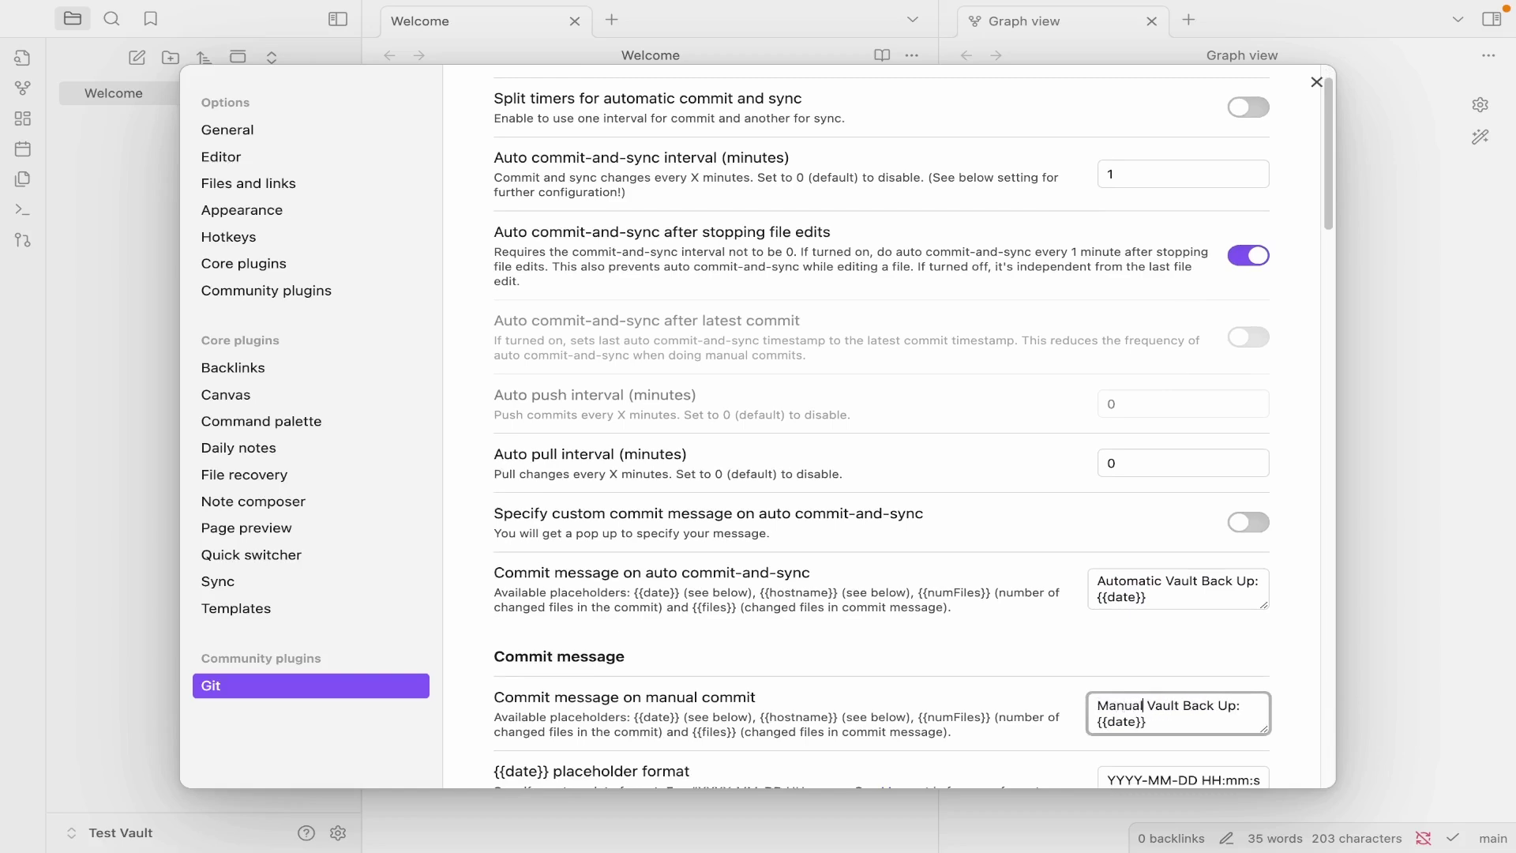
Set the {{date}} placeholder format to "DD.MM.YYYY ( HH:mm:ss )".
scroll(1120, 582, "down", 3)
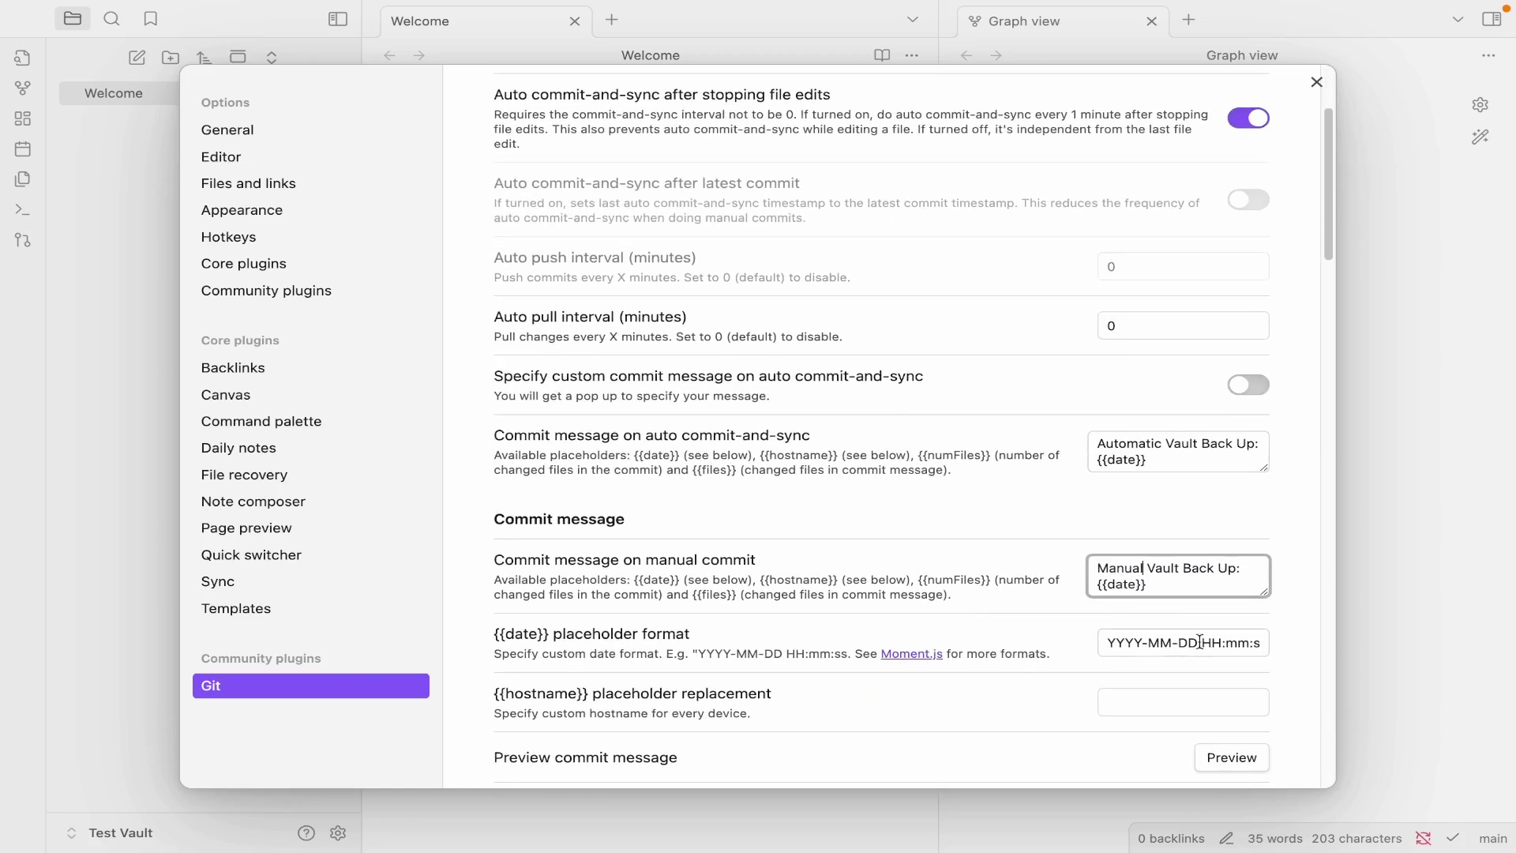
left_click(1200, 642)
key("ctrl+a")
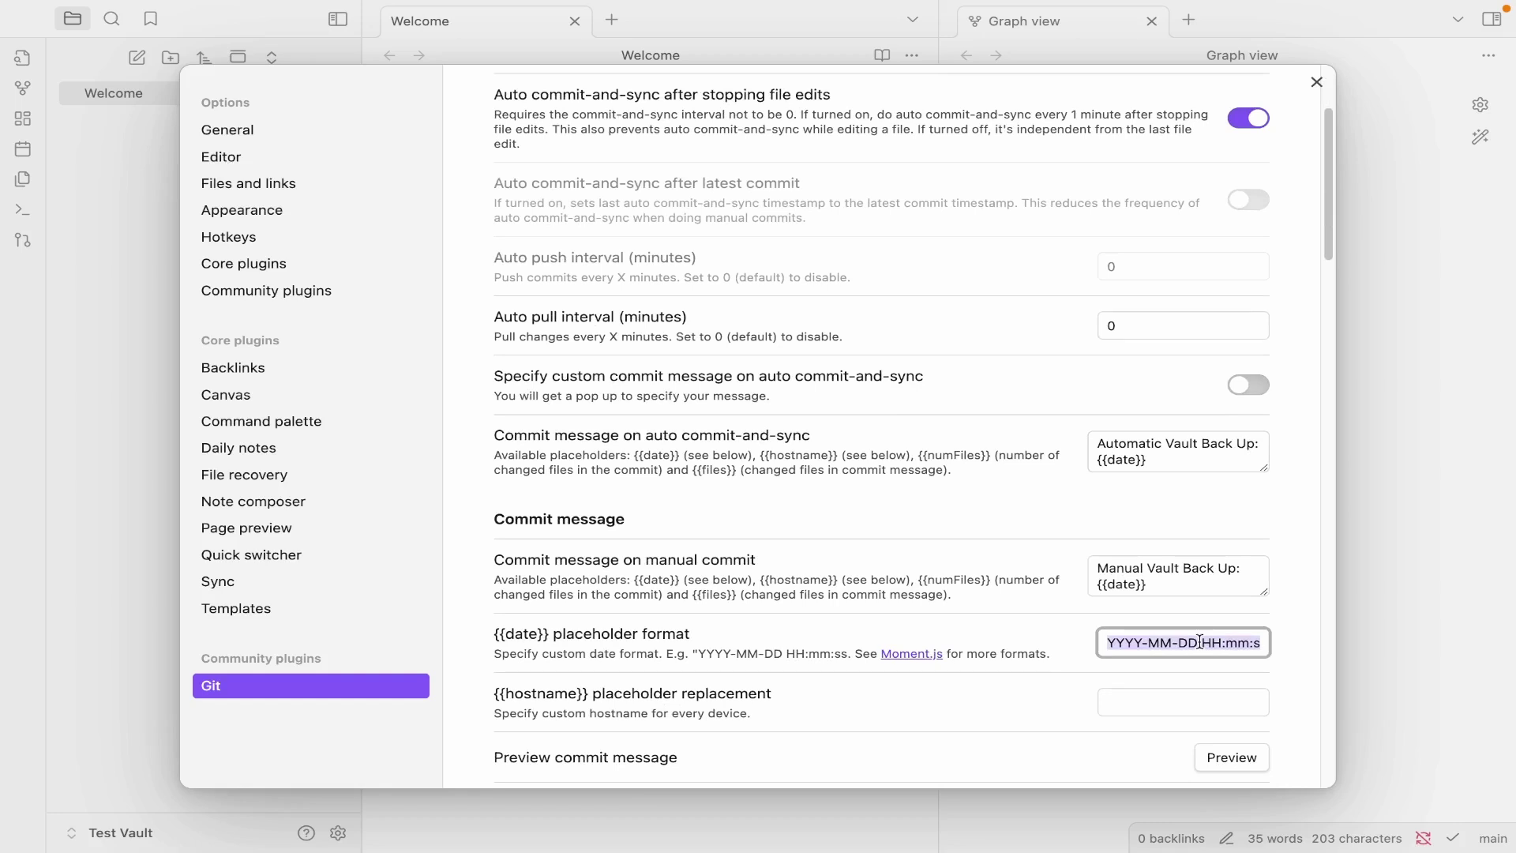
key("BackSpace")
type("DD")
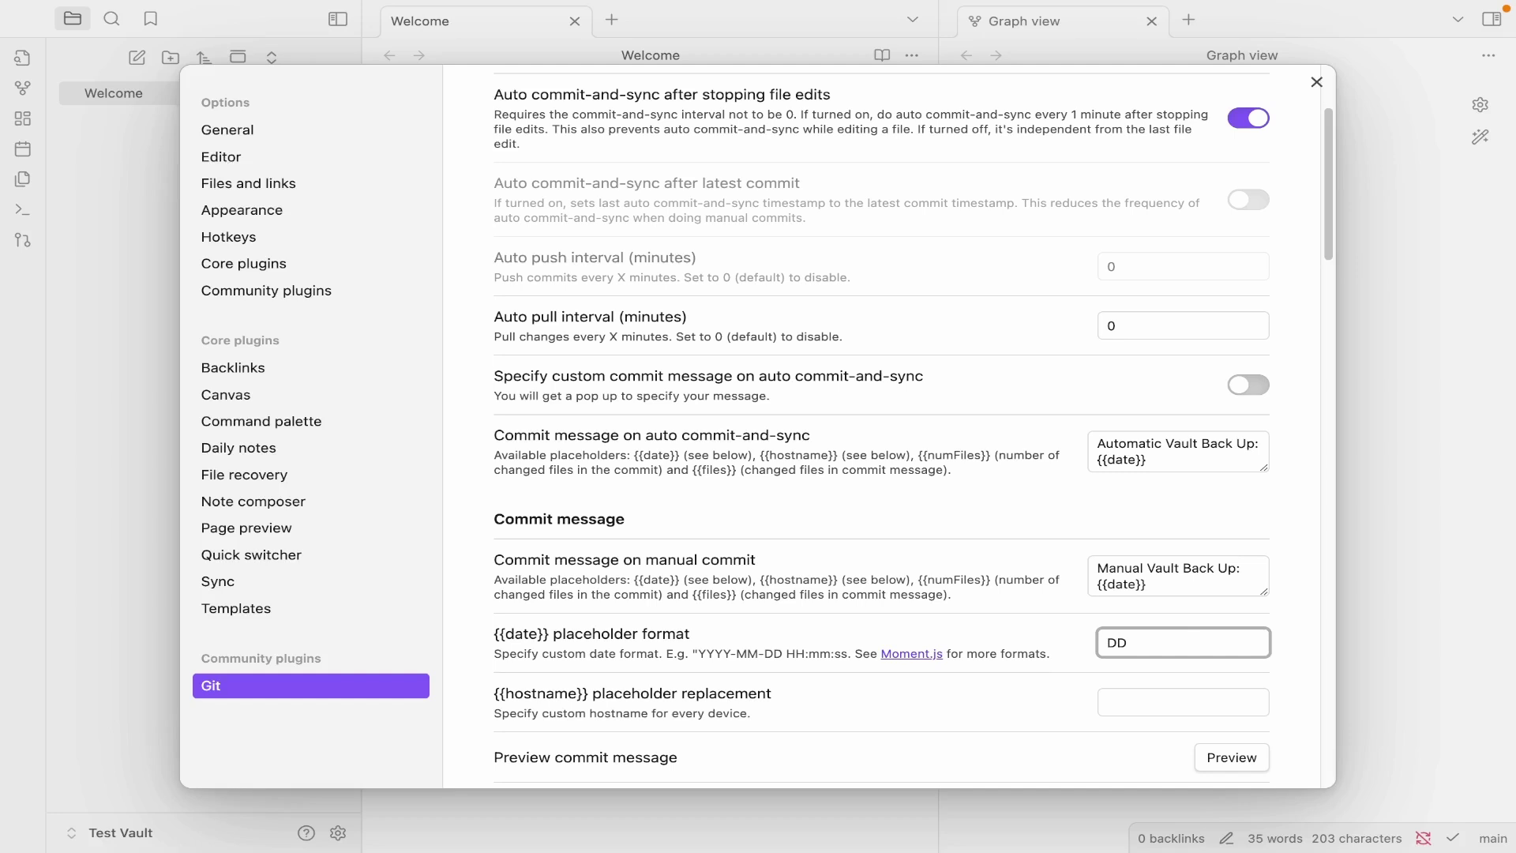
type(".MM.YYY")
type("Y ( HH:mm:ss )")
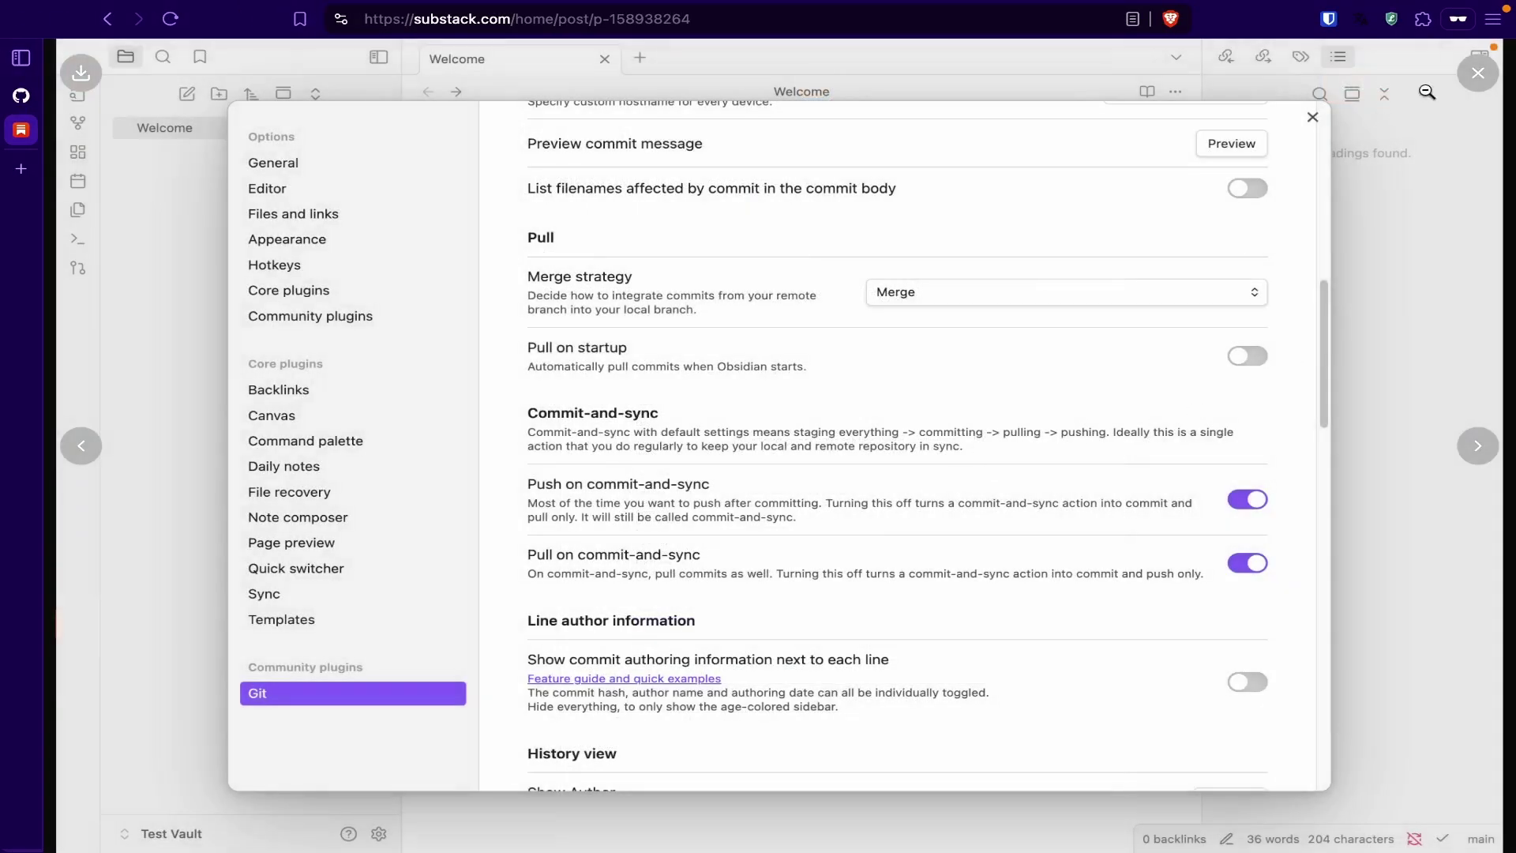
Compare the guide's enlarged screenshots of the commit message, pull and commit-and-sync options with the Git plugin settings in Obsidian.
left_click(1097, 443)
scroll(1083, 384, "down", 1)
scroll(1082, 384, "down", 4)
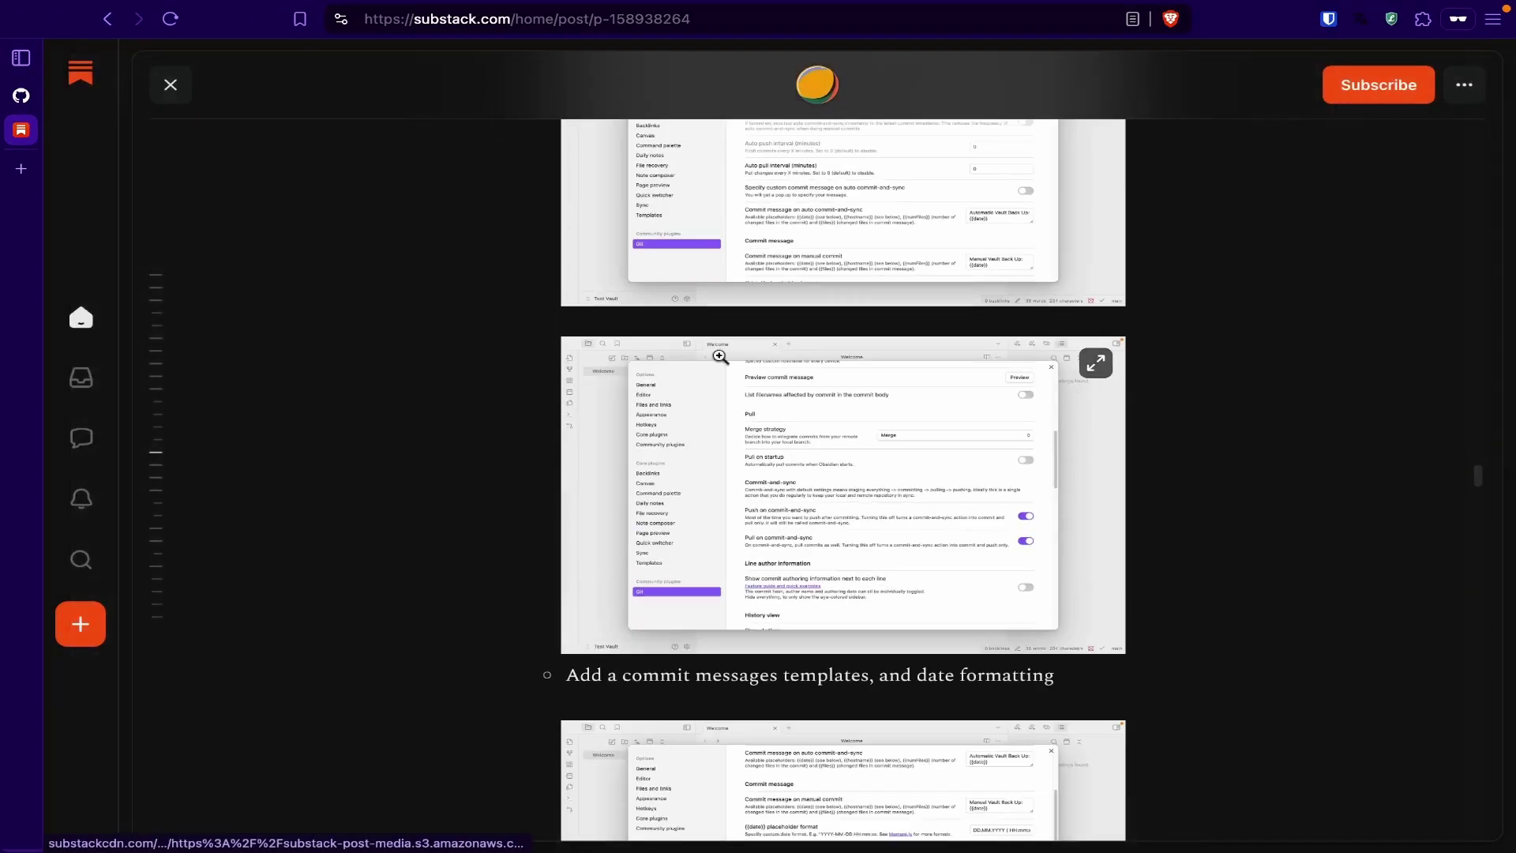
left_click(877, 500)
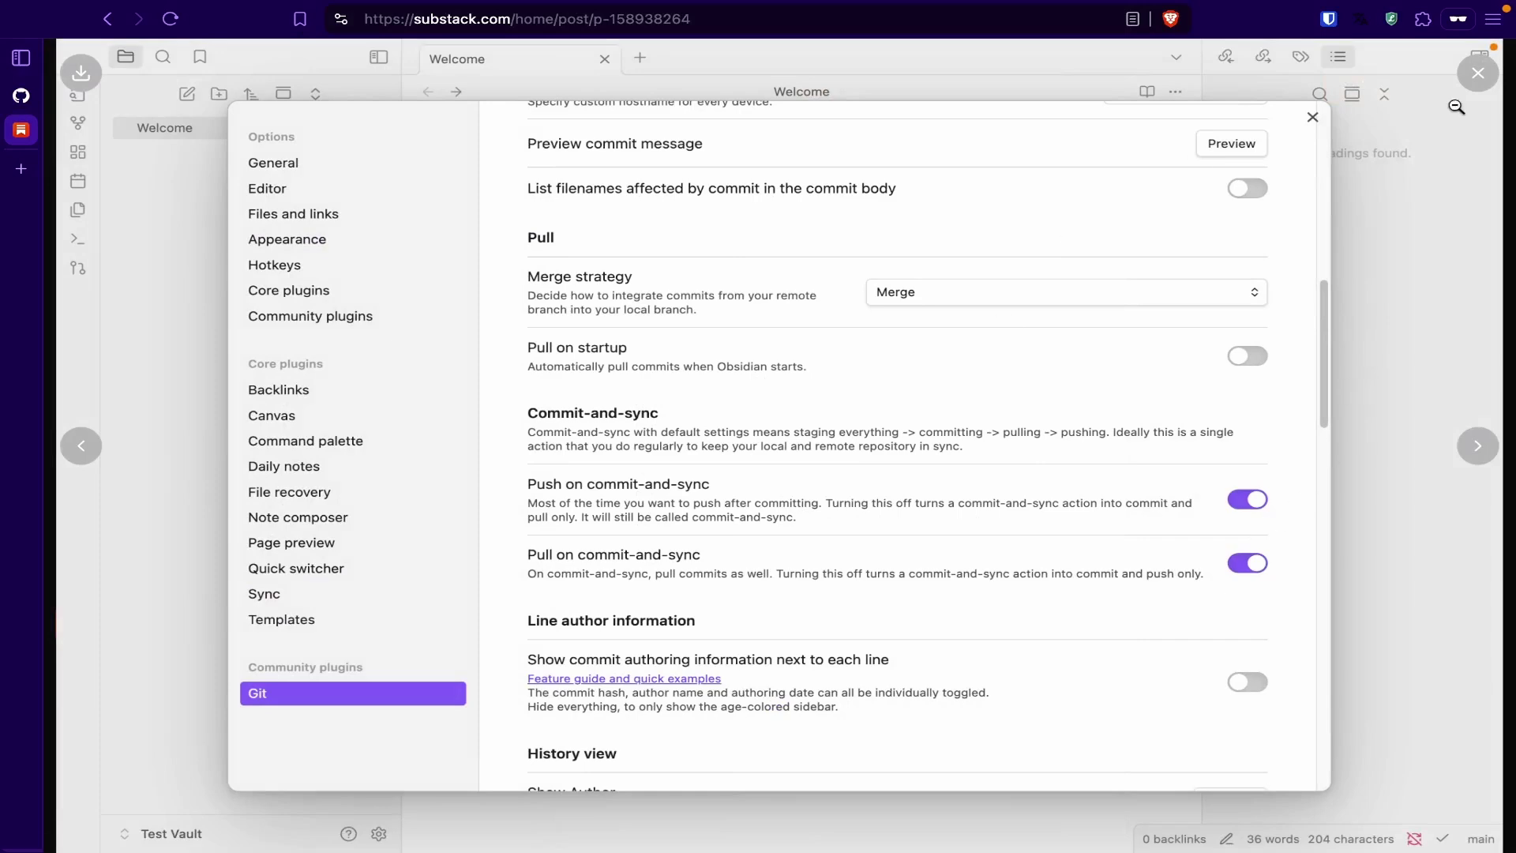
key("Left")
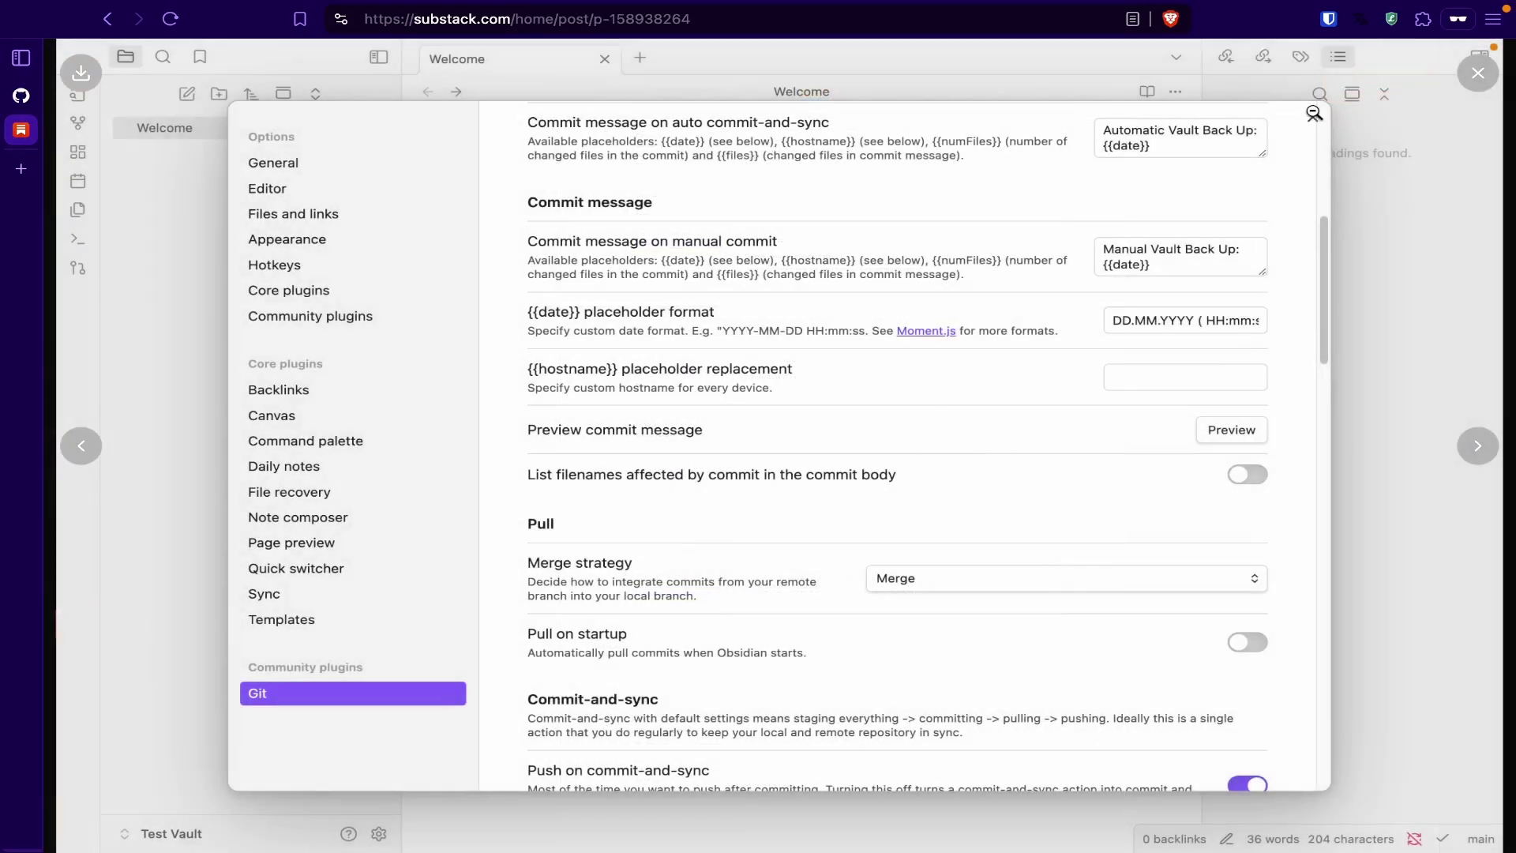
left_click(1462, 79)
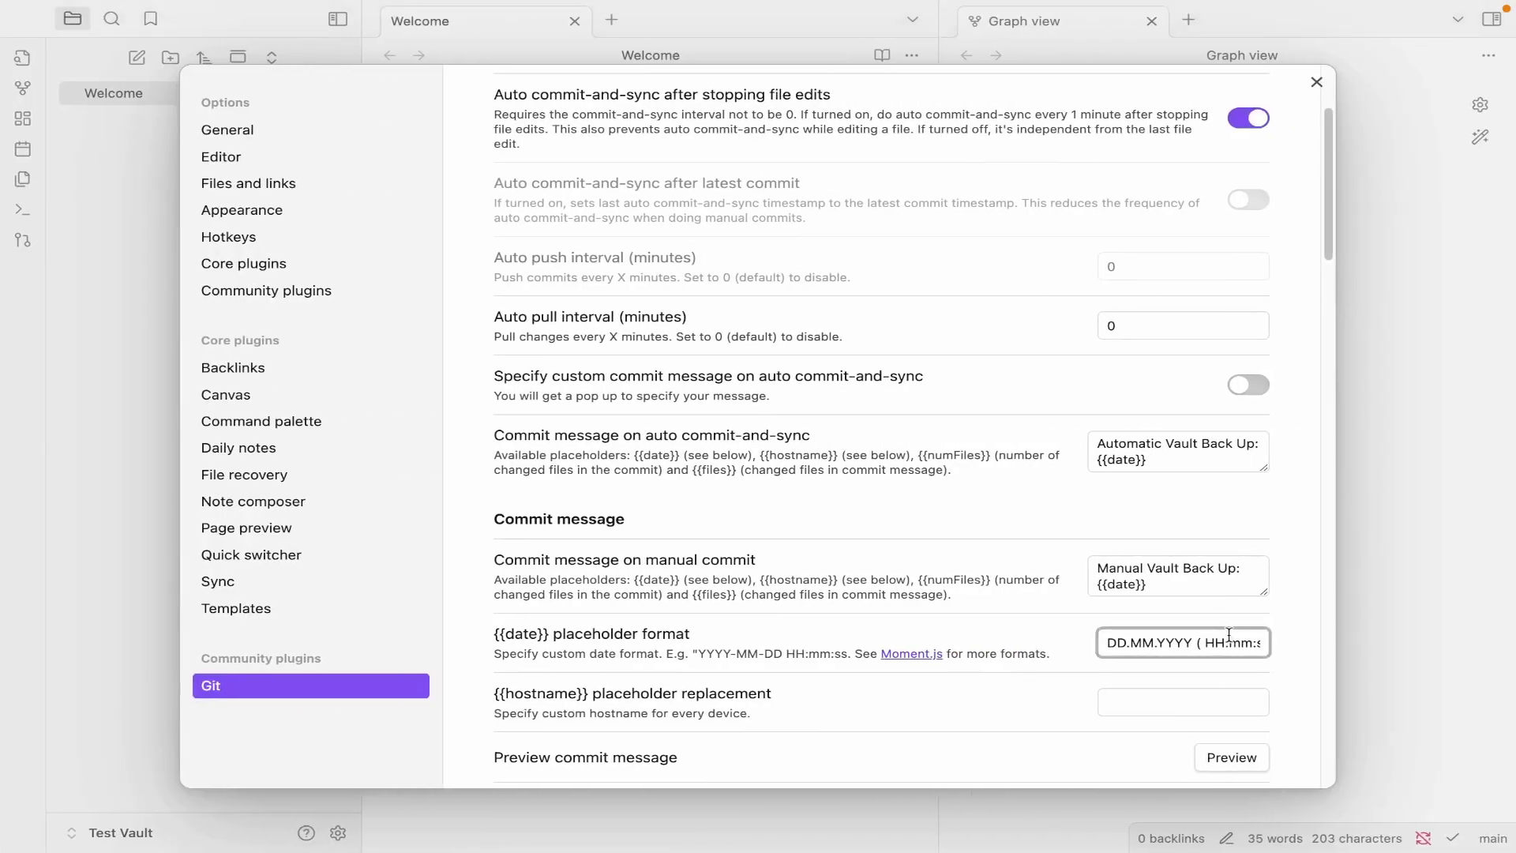
scroll(1213, 485, "down", 5)
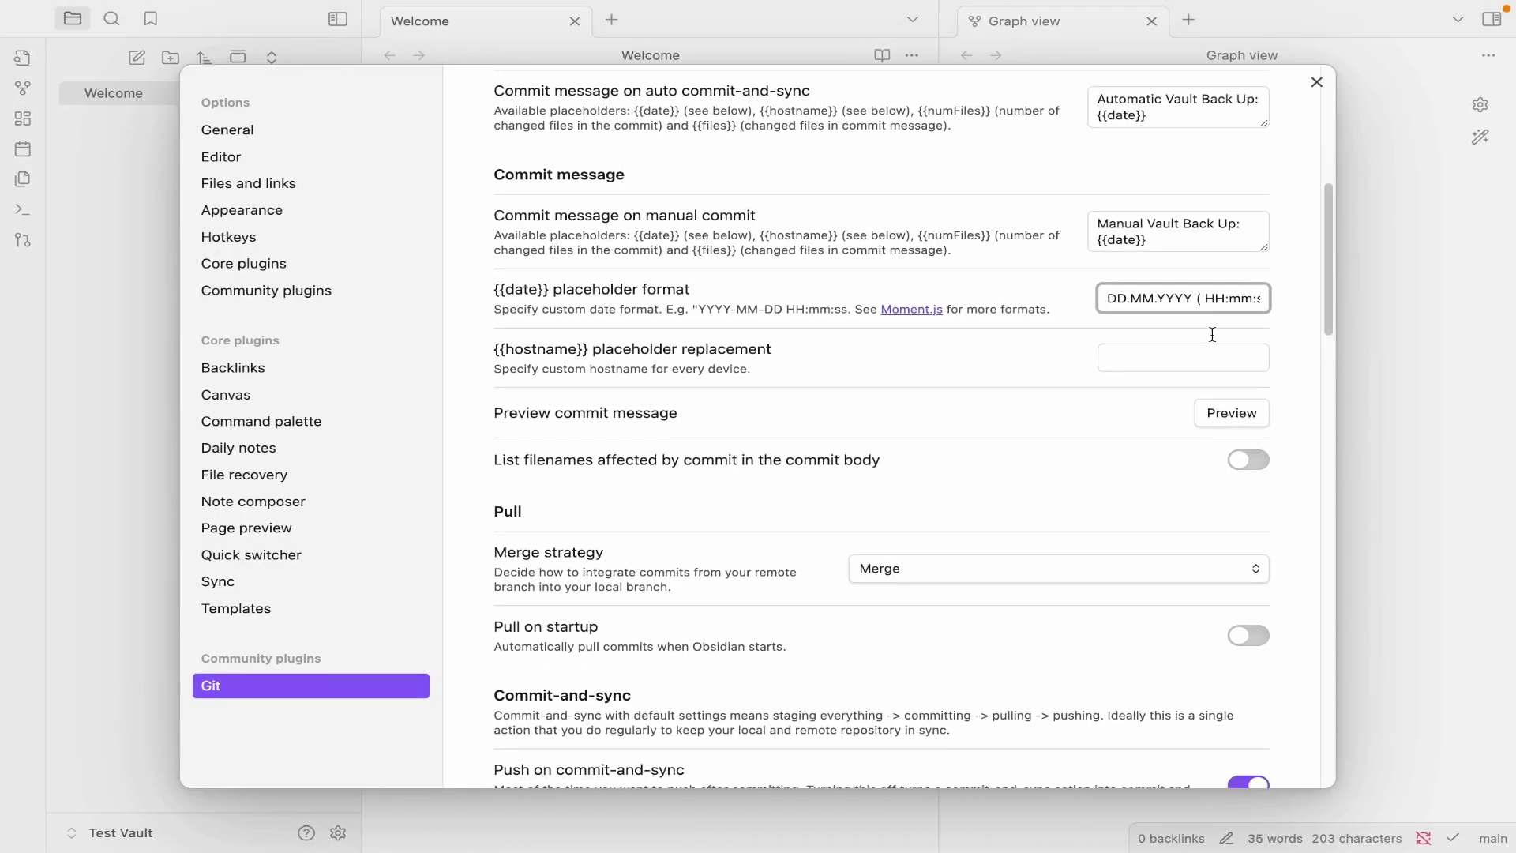
scroll(972, 575, "down", 1)
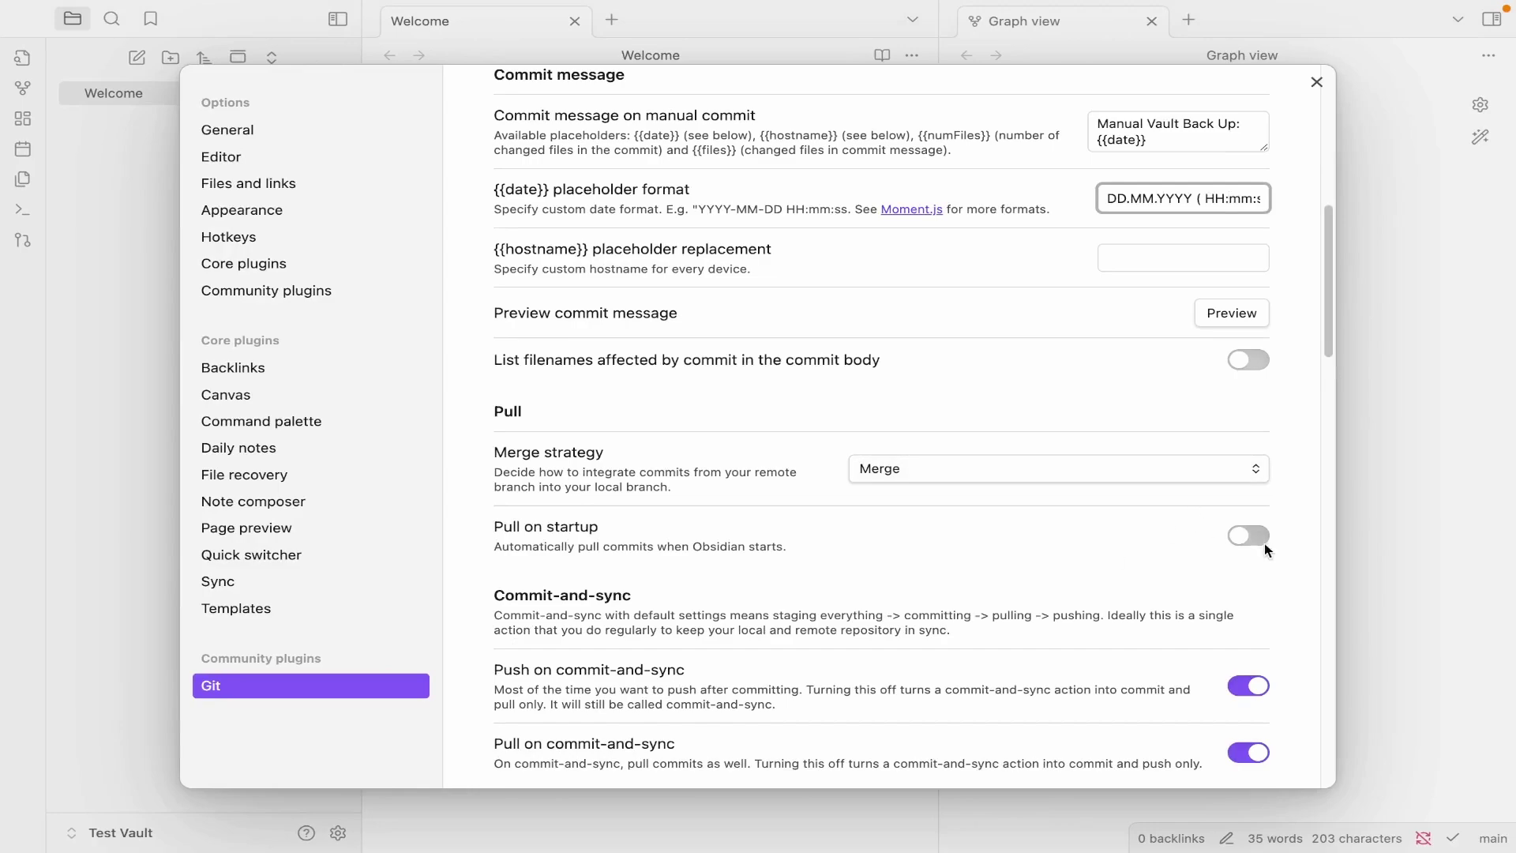
scroll(1248, 537, "down", 4)
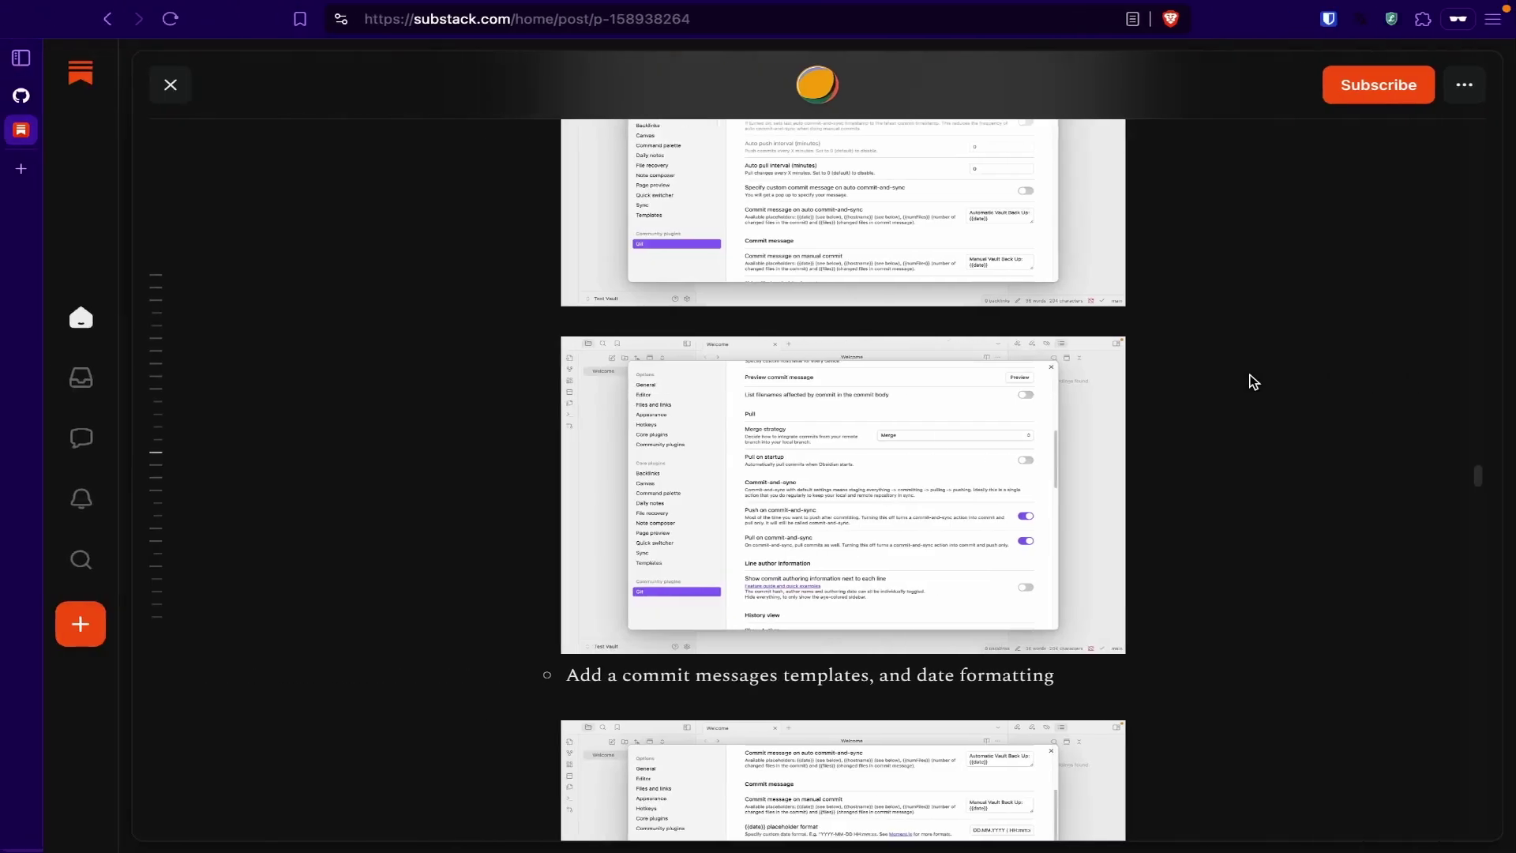
Check the guide's decluttering screenshot, and in Obsidian's Git plugin settings disable Show status bar, Show stage/unstage button in file menu and Show branch status bar.
scroll(1249, 380, "down", 5)
left_click(854, 334)
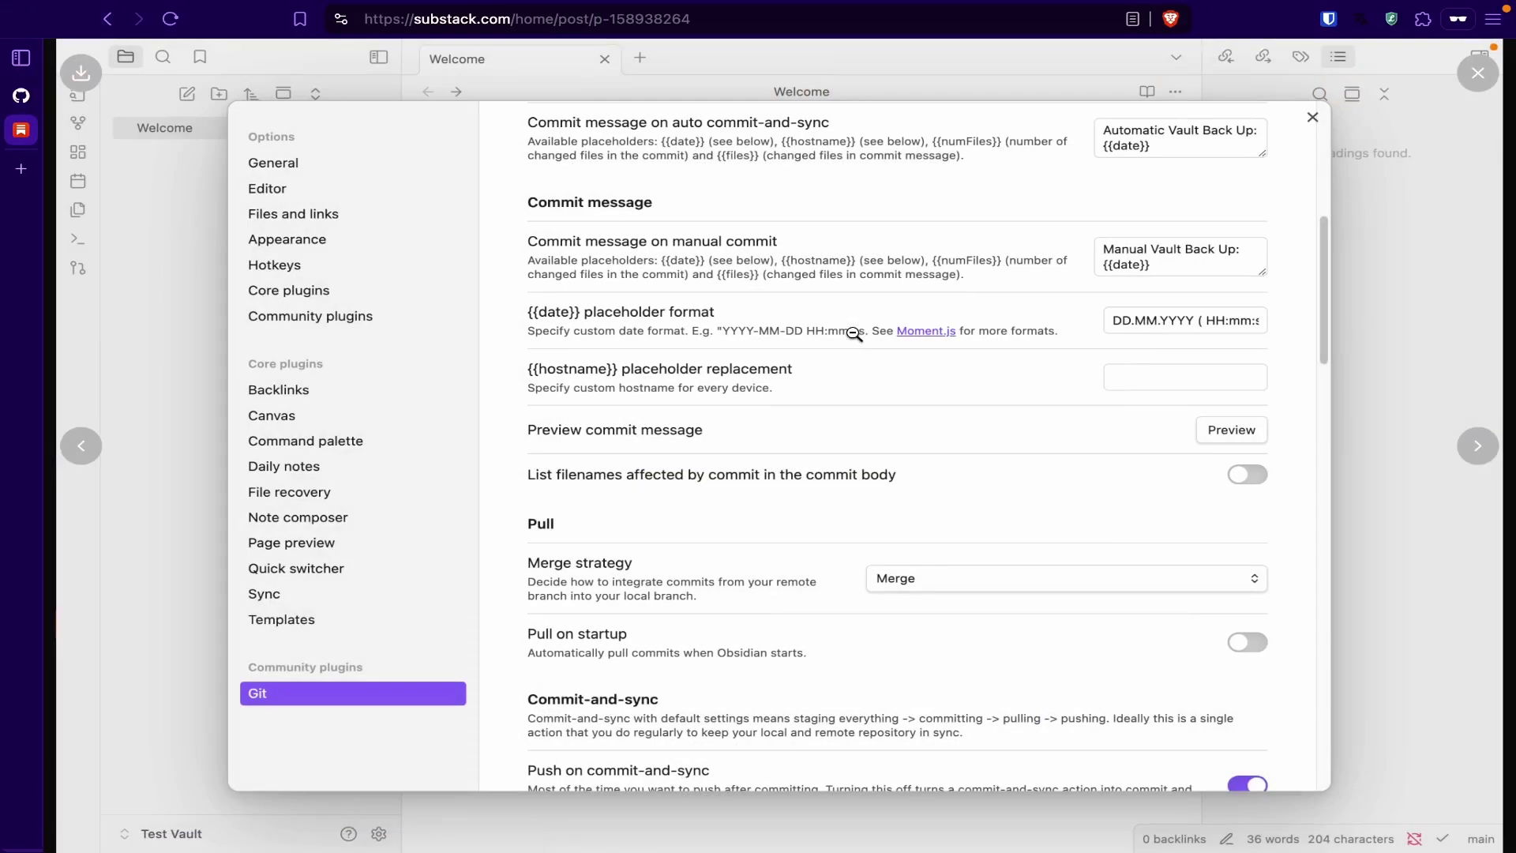
left_click(1433, 272)
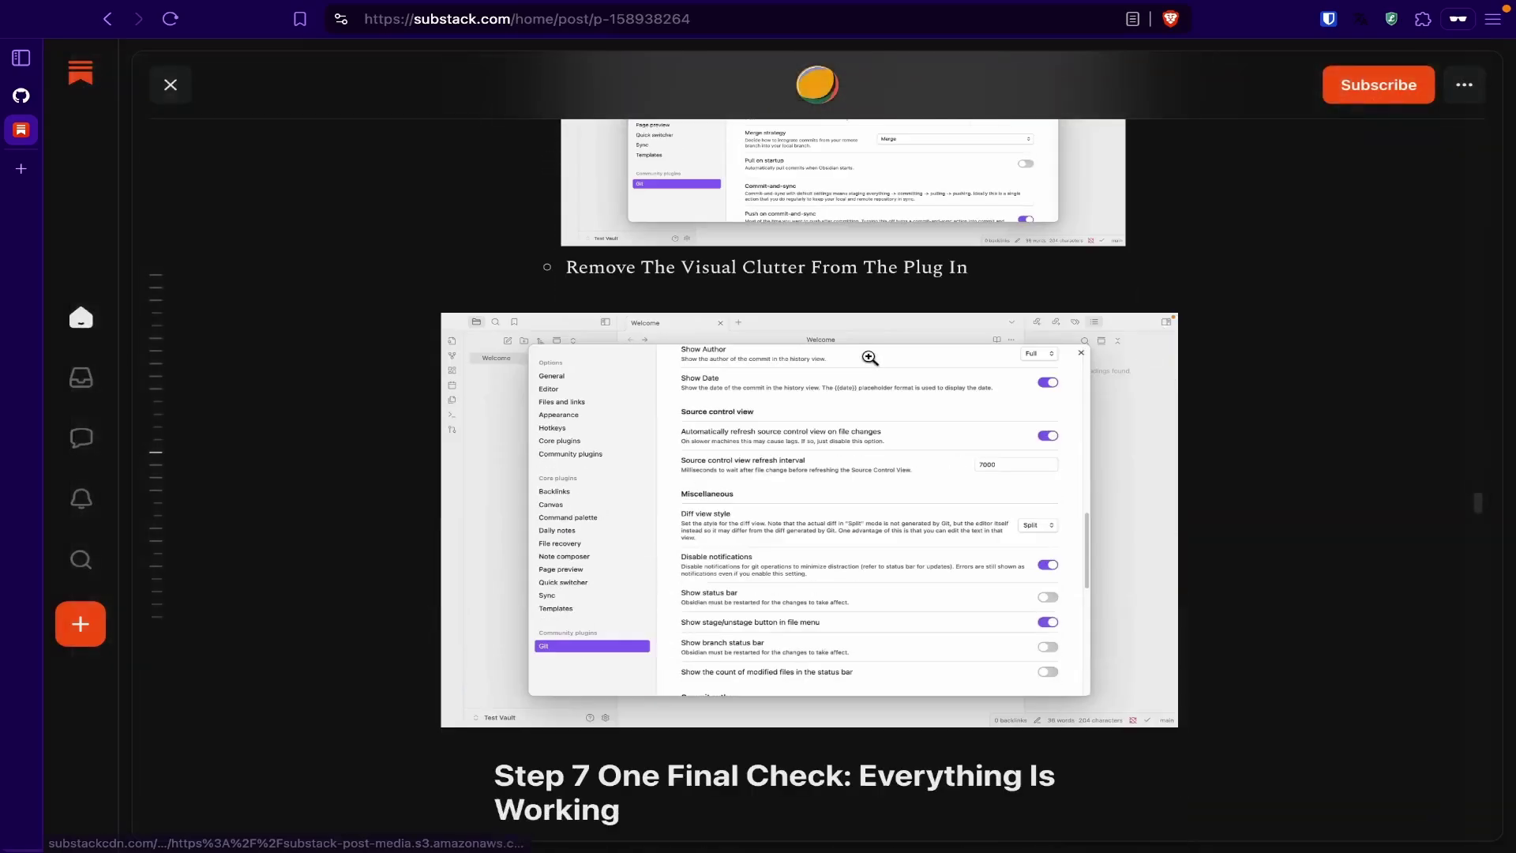
left_click(774, 435)
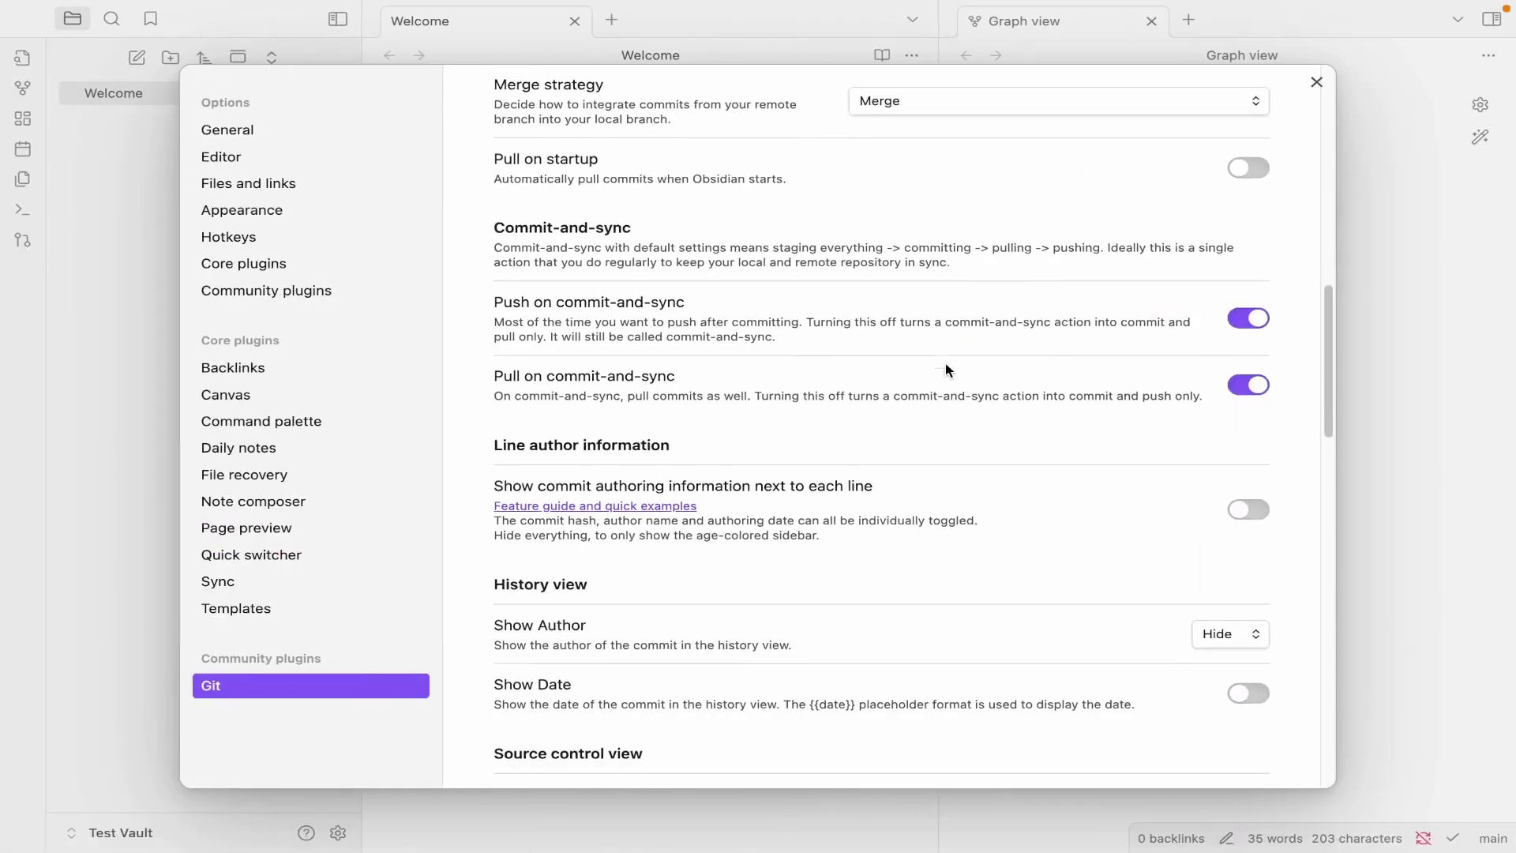
scroll(947, 370, "down", 7)
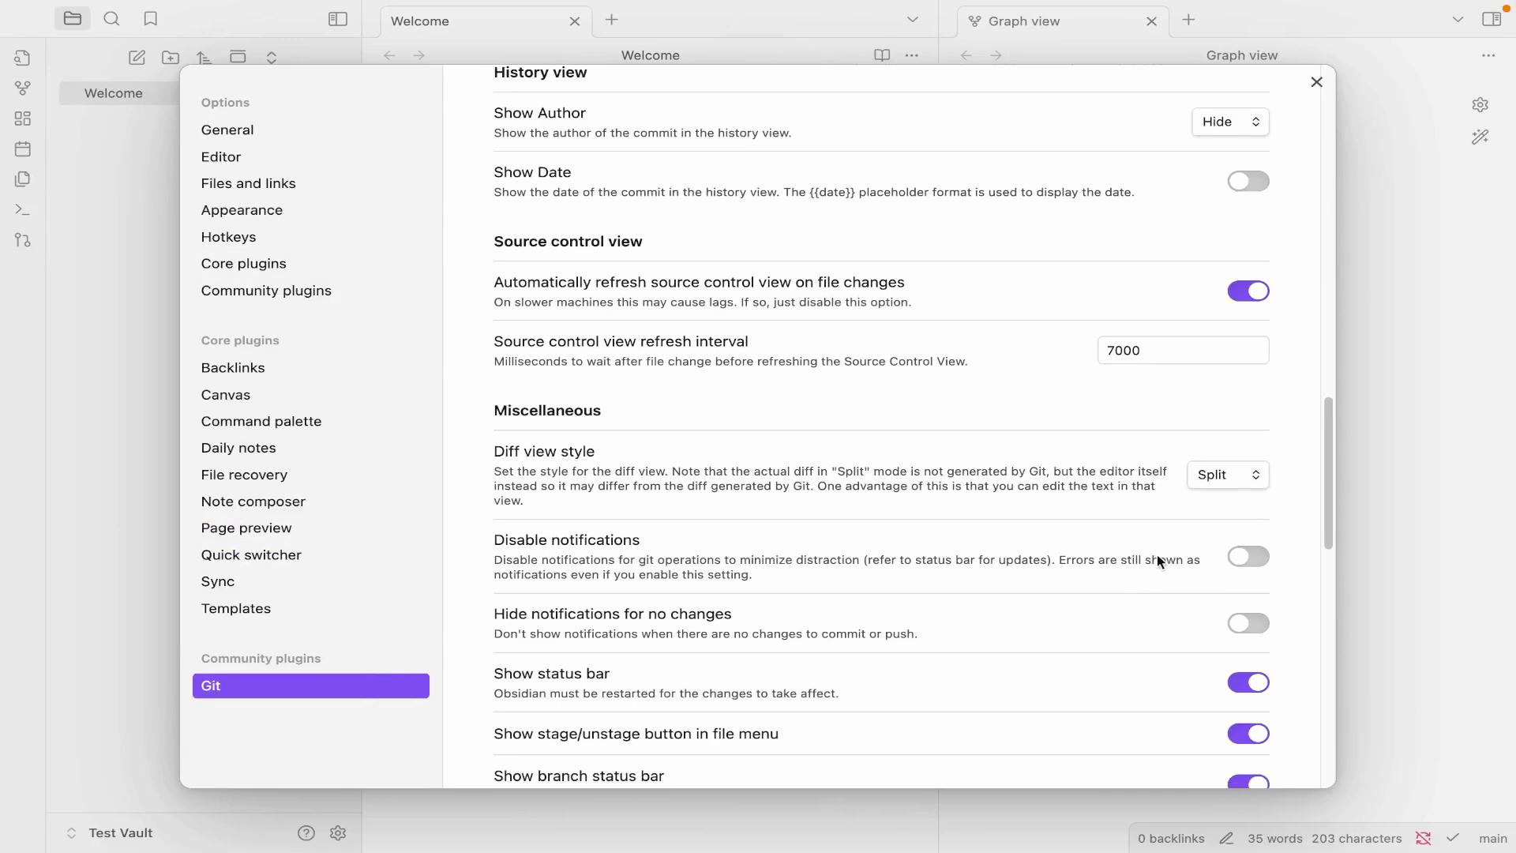
scroll(1158, 554, "down", 3)
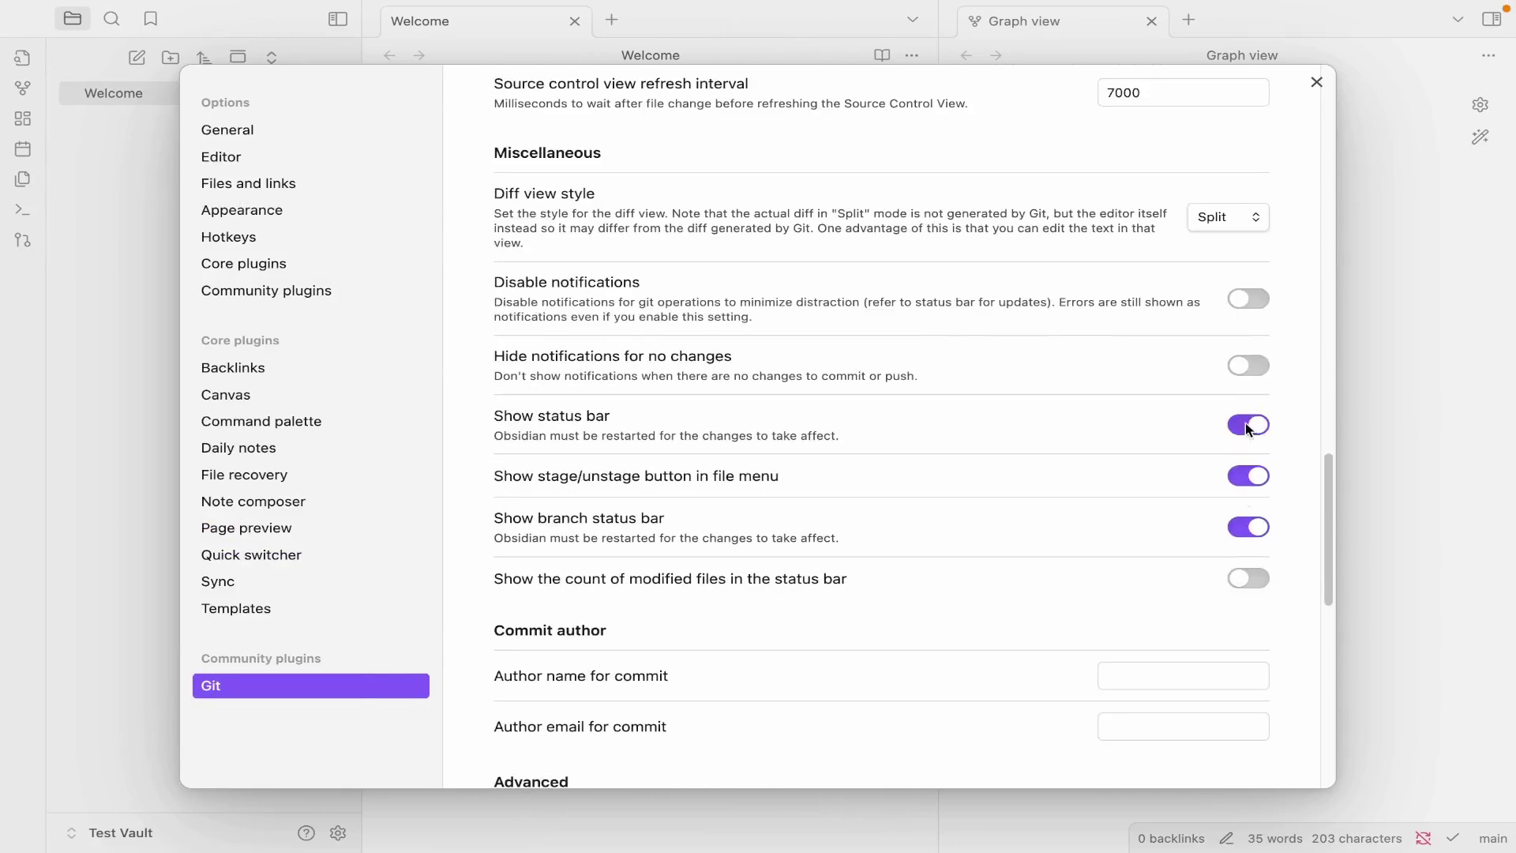
left_click(1253, 477)
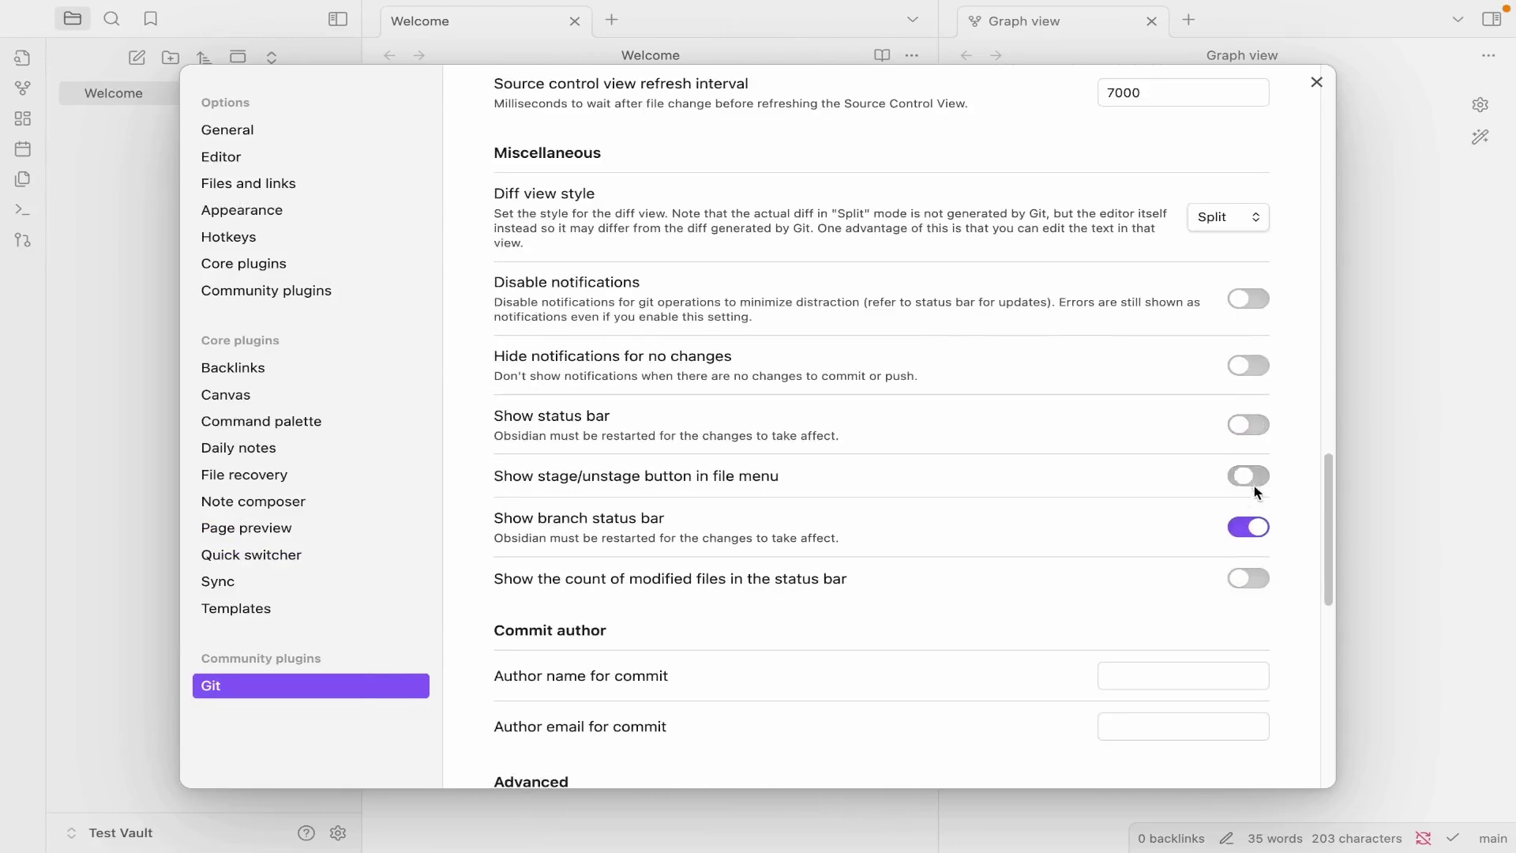
left_click(1253, 526)
scroll(1177, 471, "down", 5)
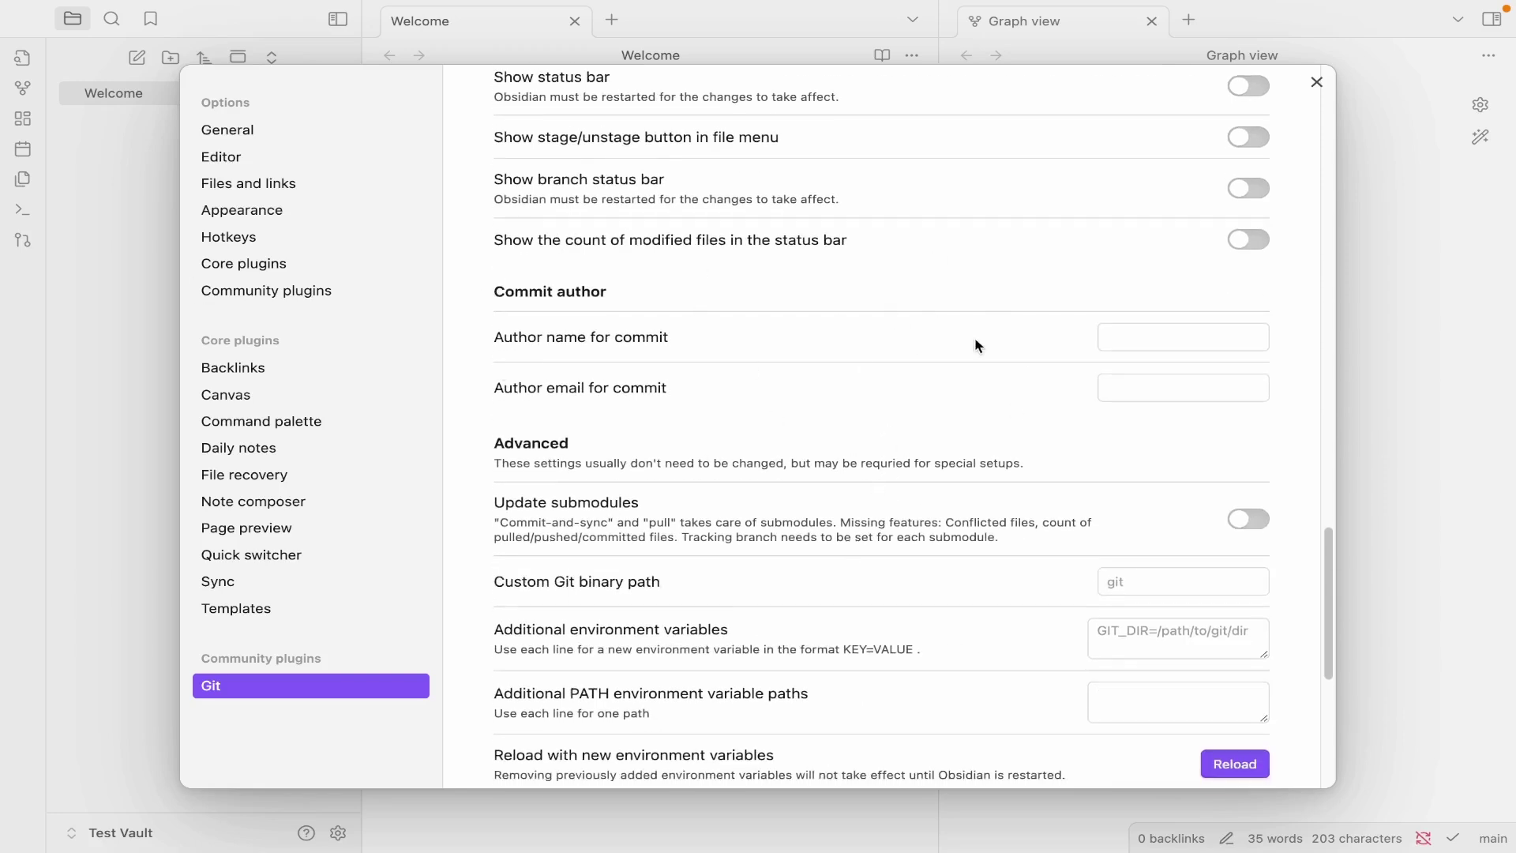
Set Show Author in the Git plugin's history view to Full and return to the vault.
scroll(725, 369, "up", 2)
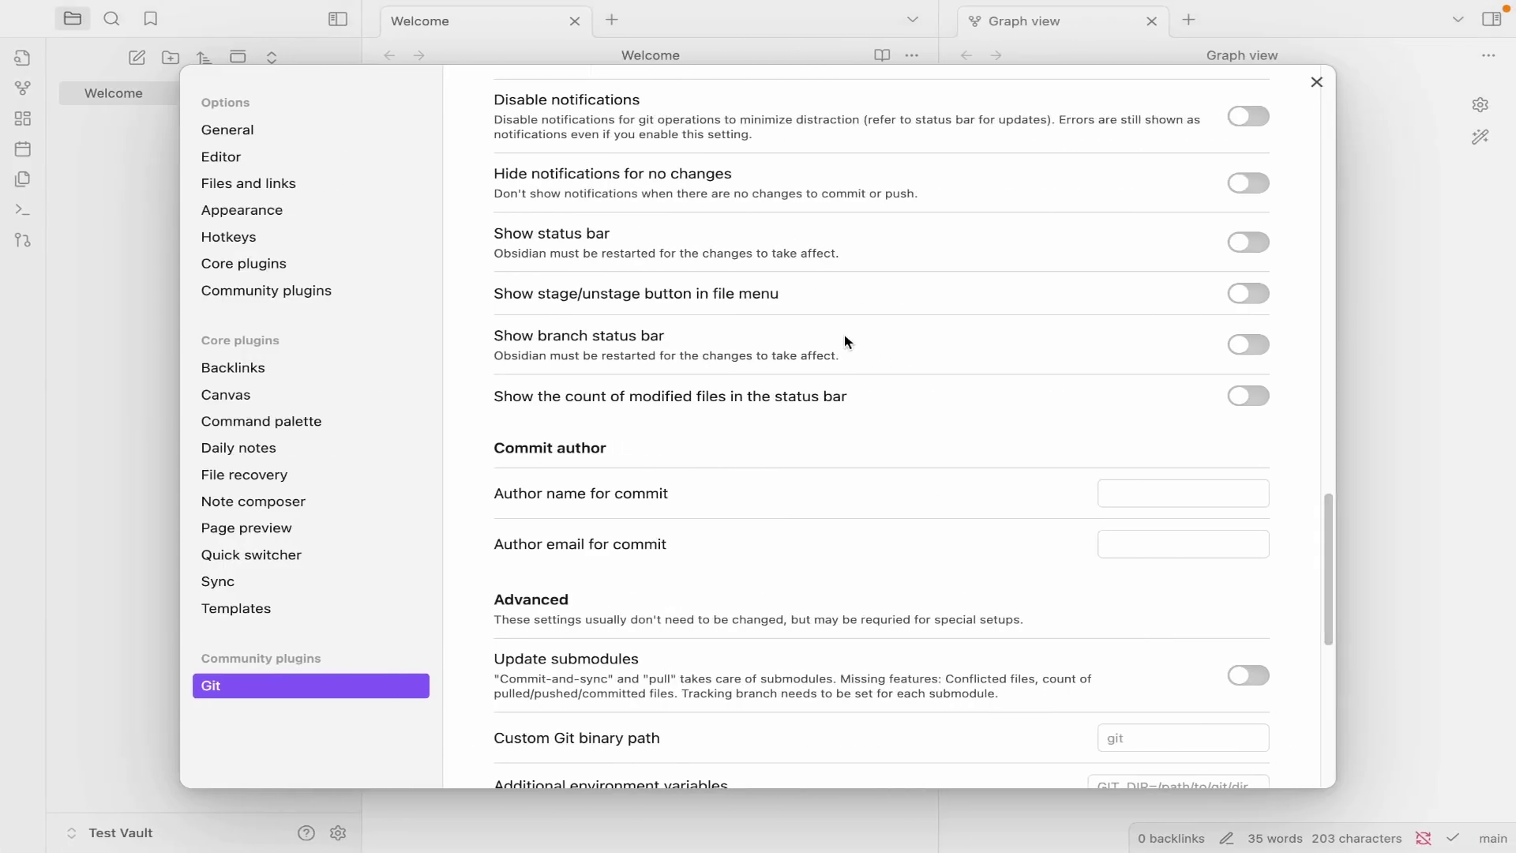
scroll(1216, 405, "up", 7)
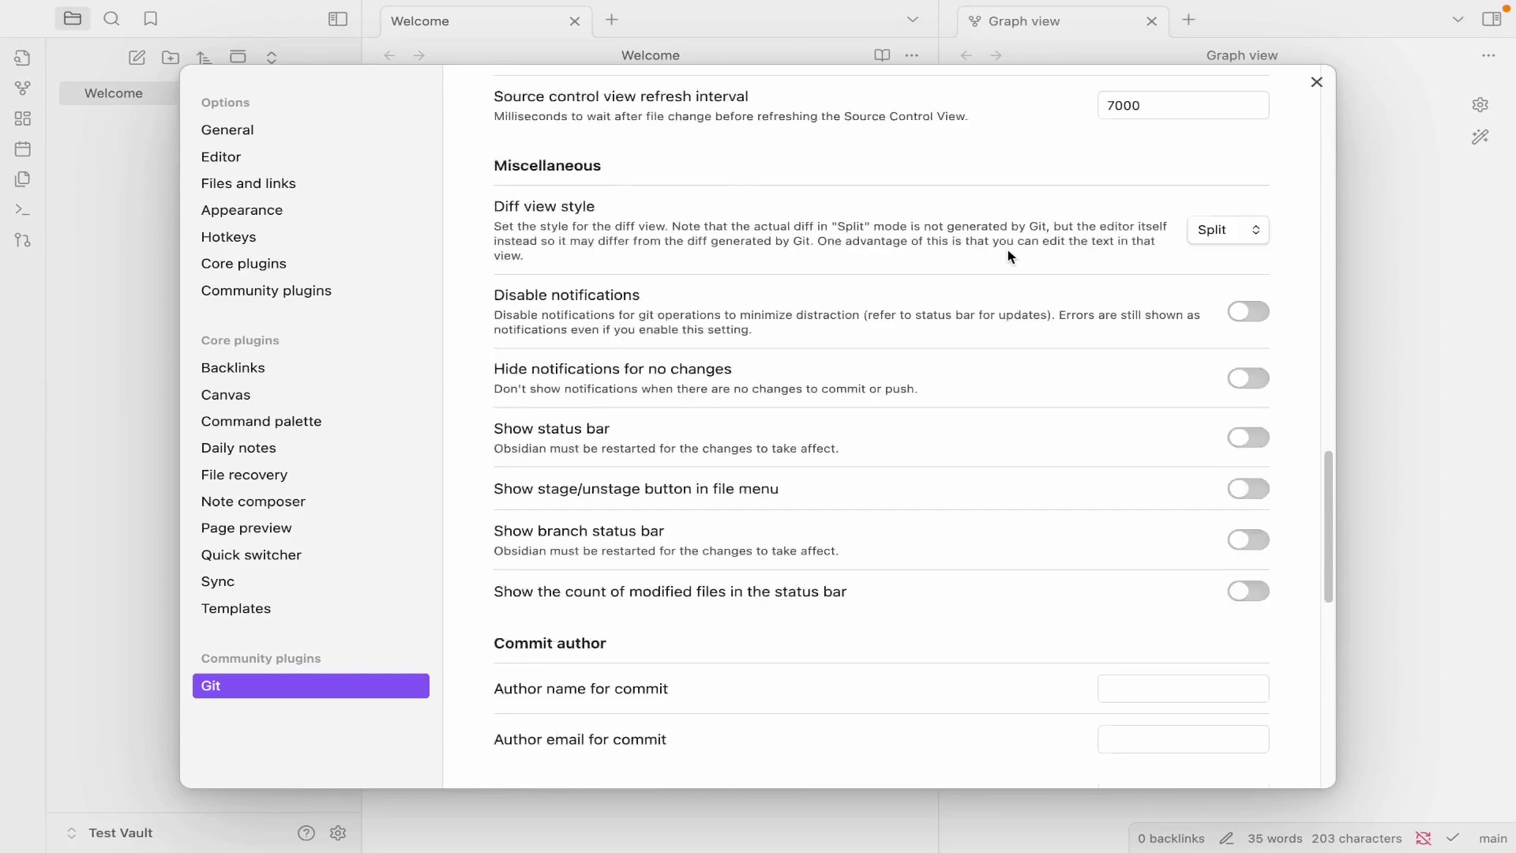
left_click(1220, 201)
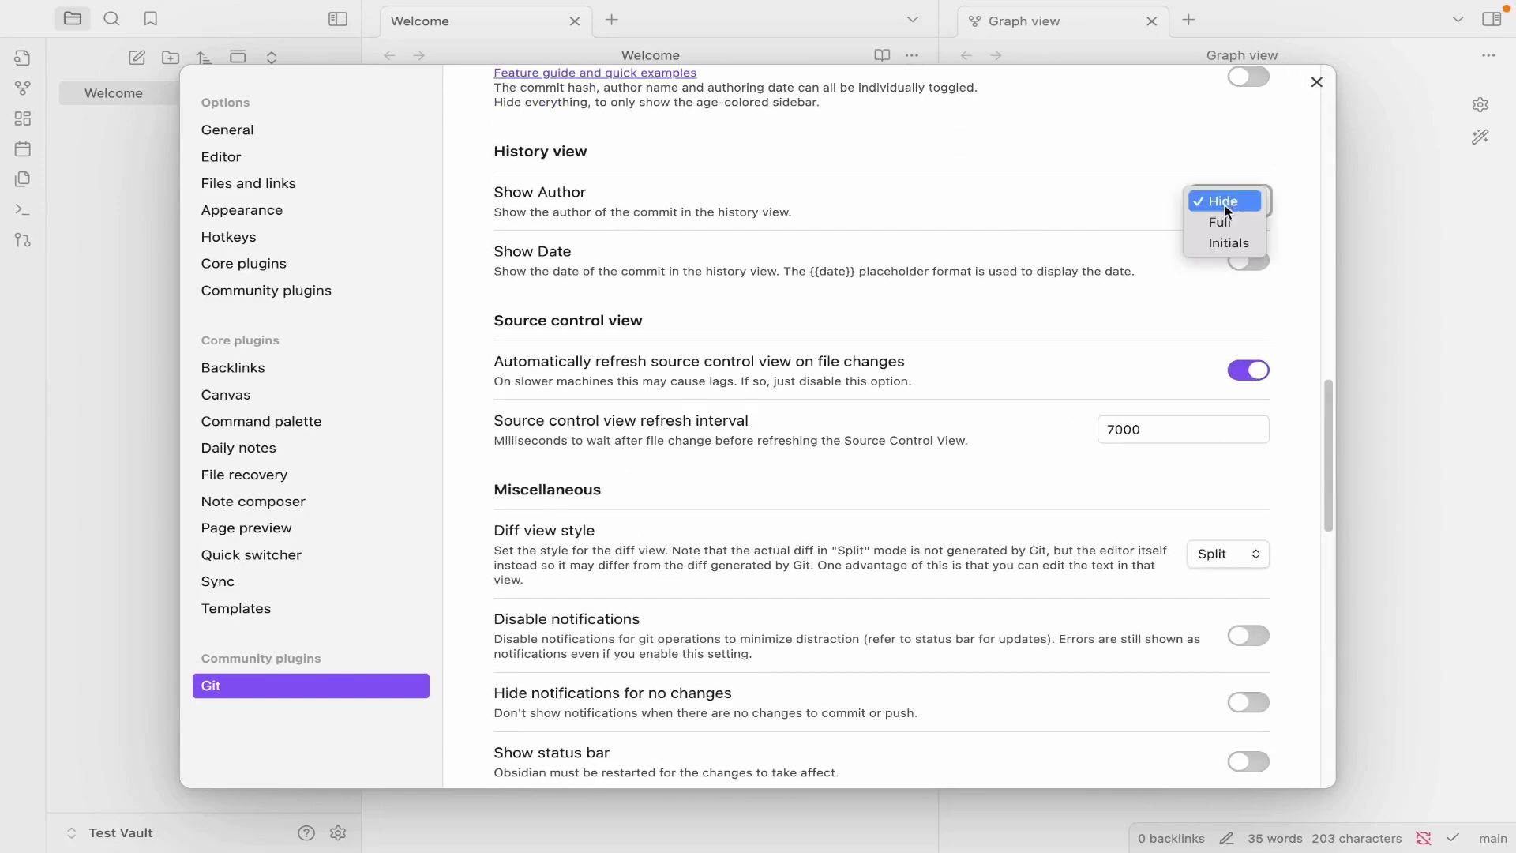
left_click(1227, 227)
left_click(1316, 82)
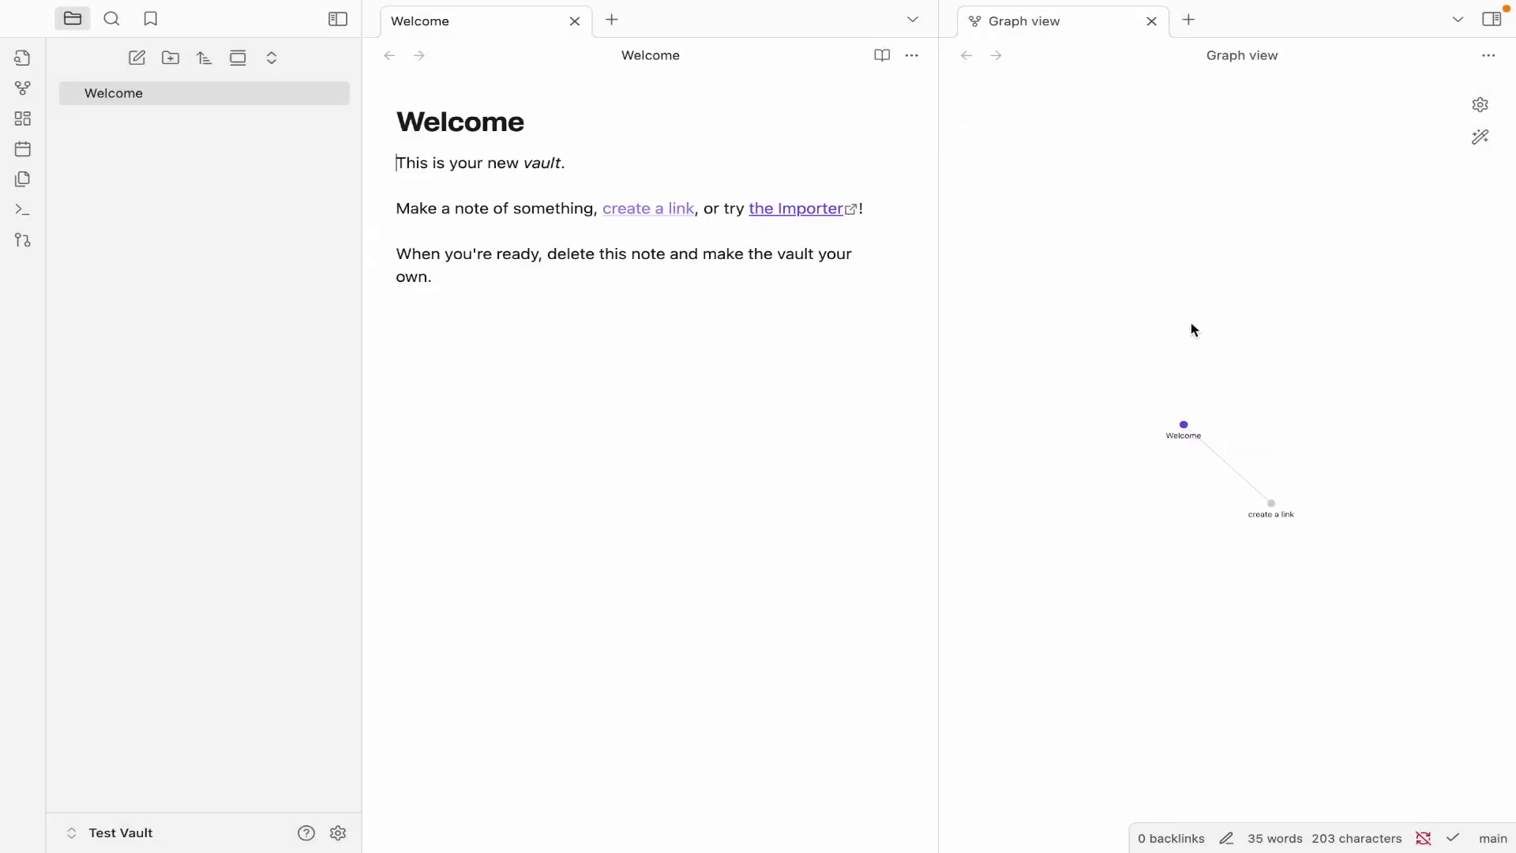
key("super+p")
key("Escape")
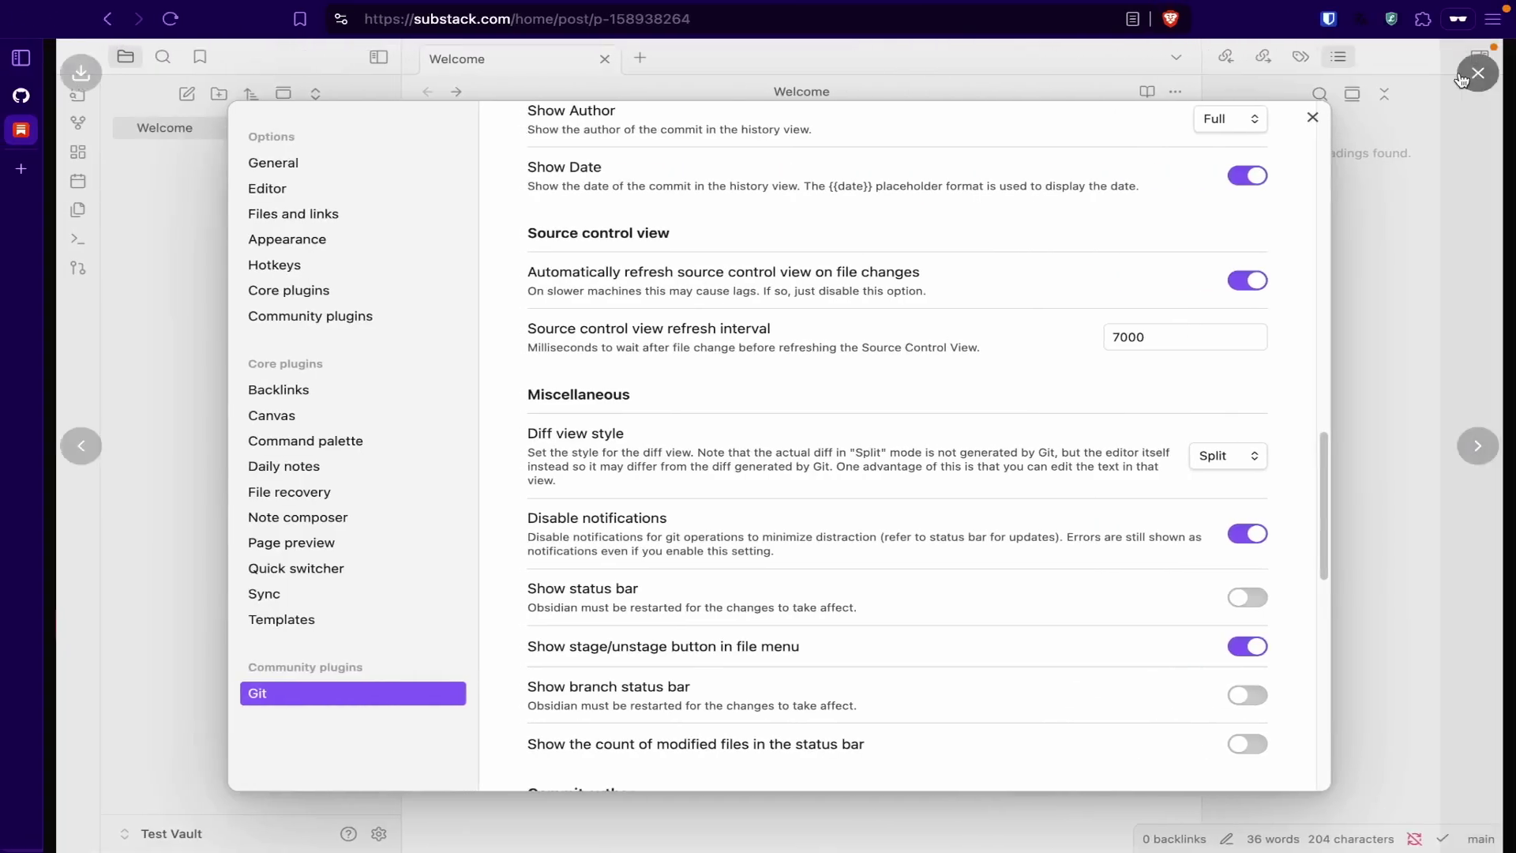
Consult the guide's Step 7 final check in the browser and print the working directory in Terminal with pwd.
left_click(978, 326)
scroll(1062, 363, "down", 5)
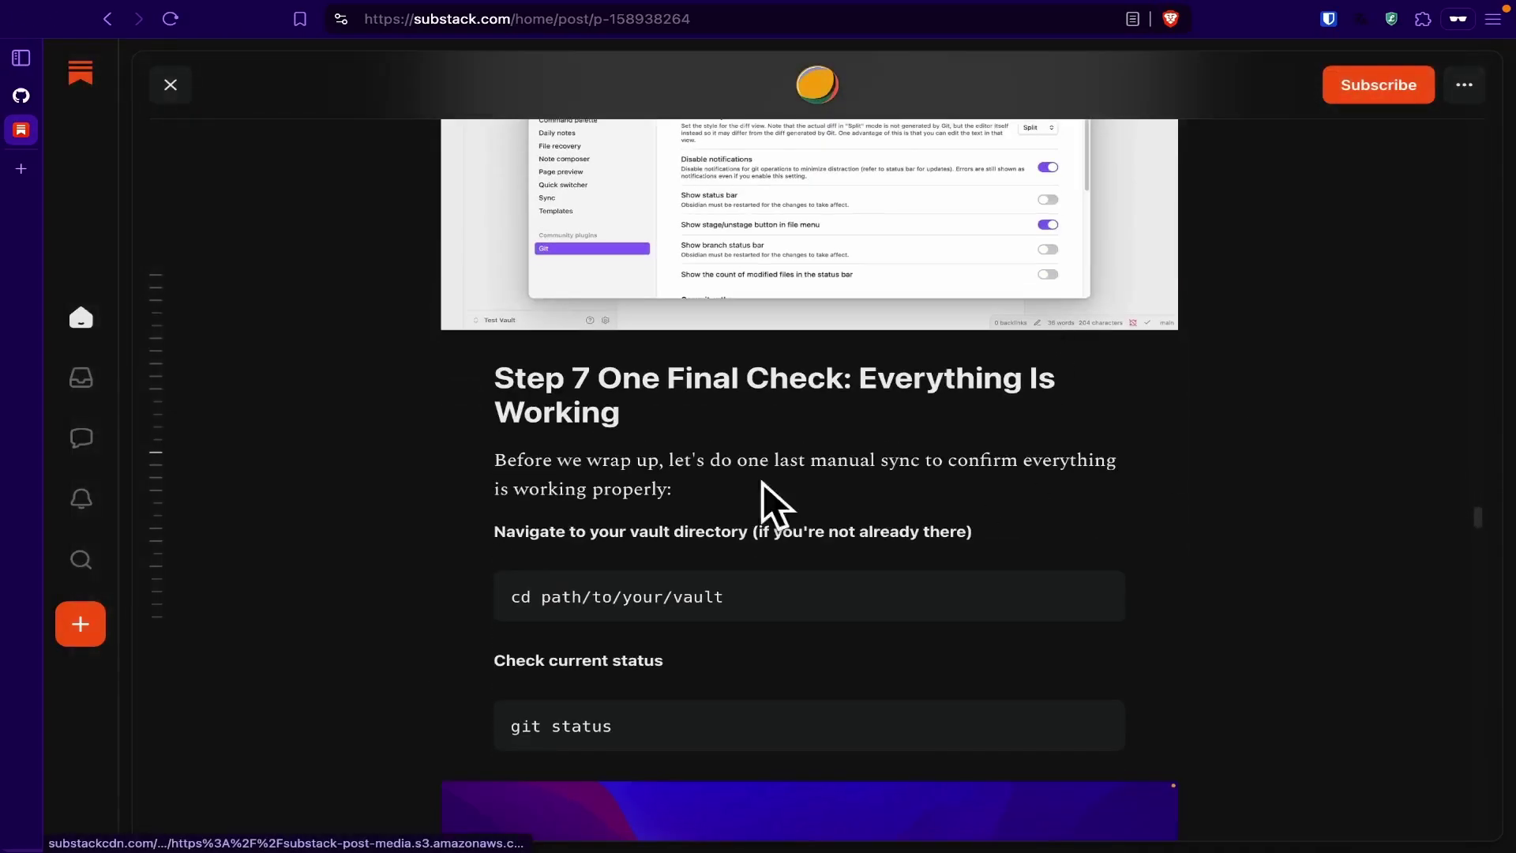
scroll(1027, 541, "down", 4)
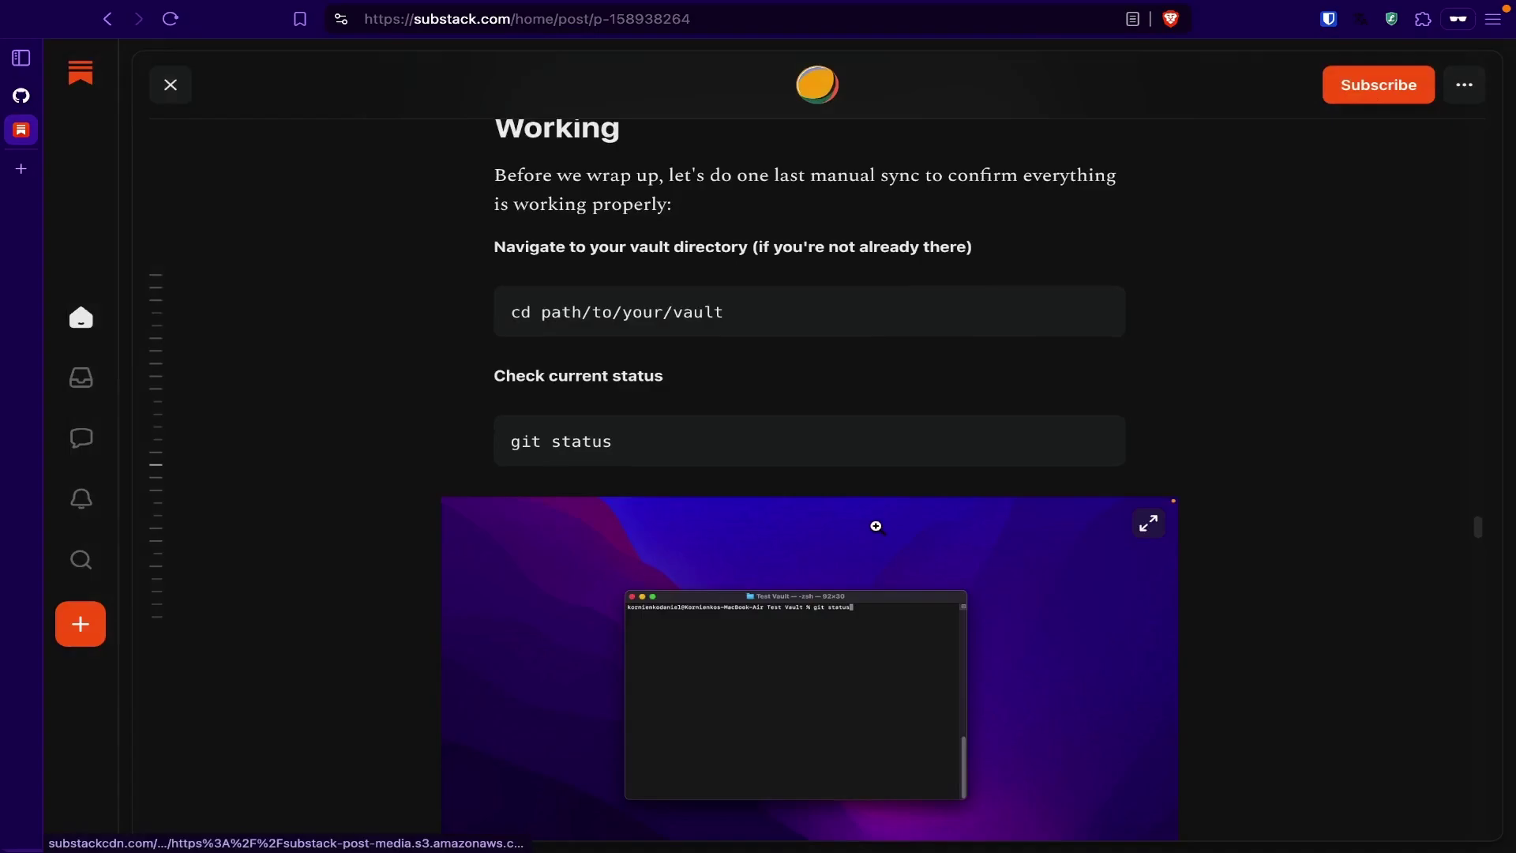
key("ctrl+Up")
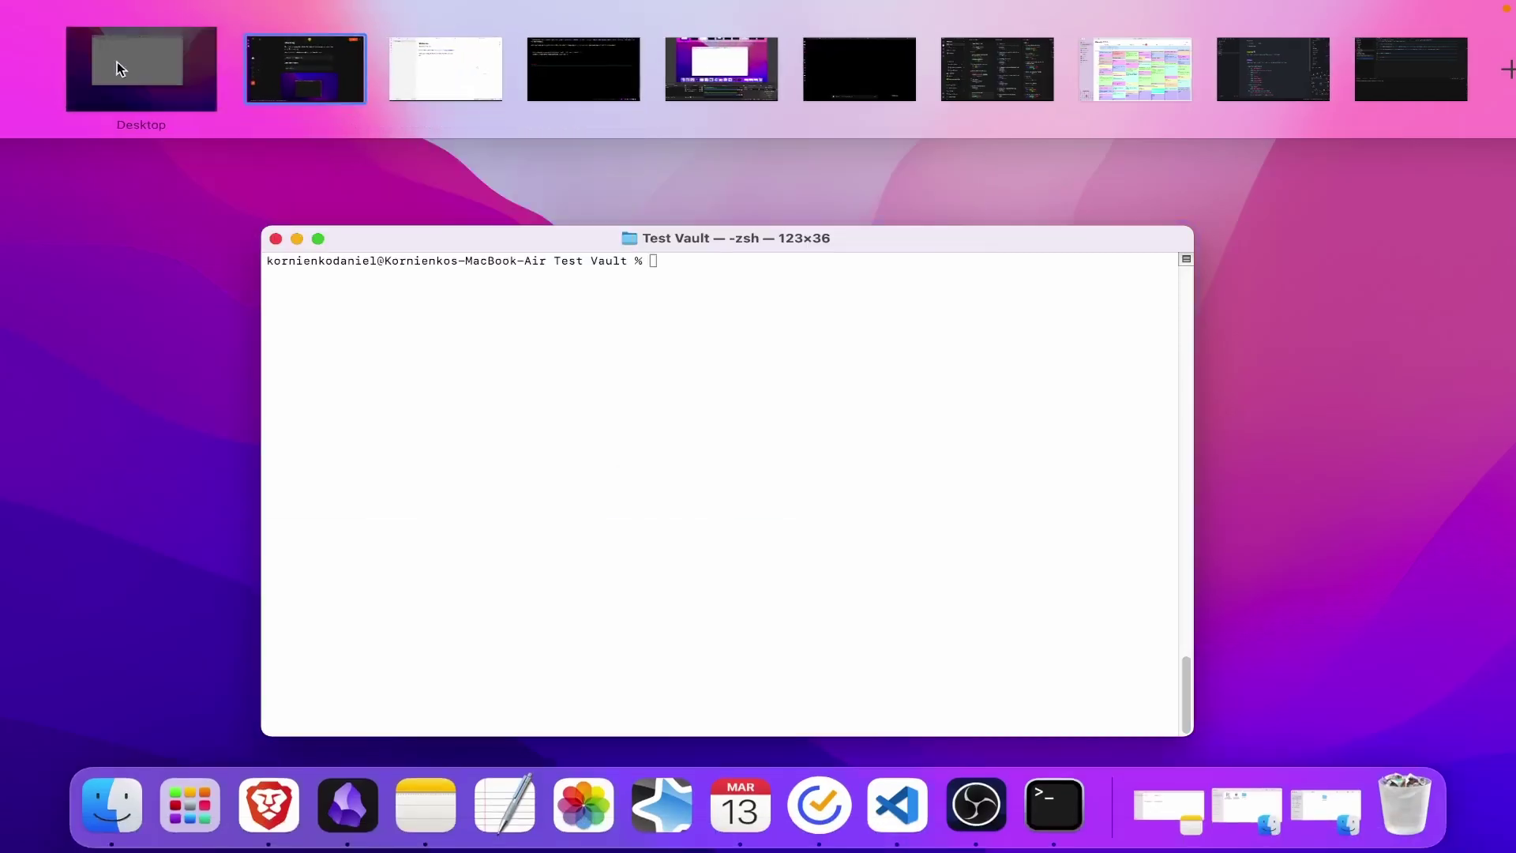
left_click(293, 68)
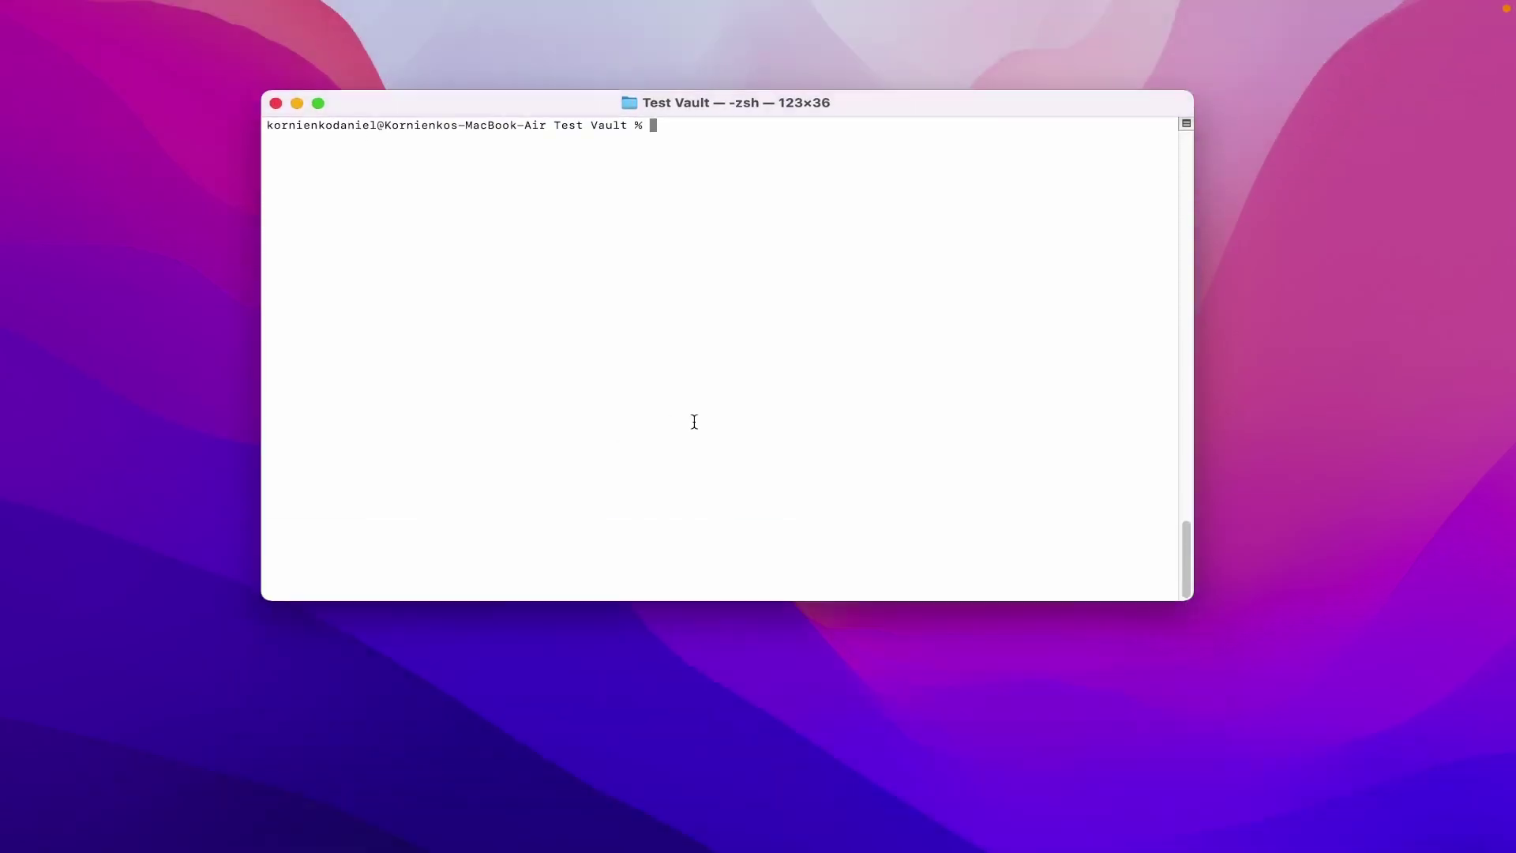
type("pwd")
key("Return")
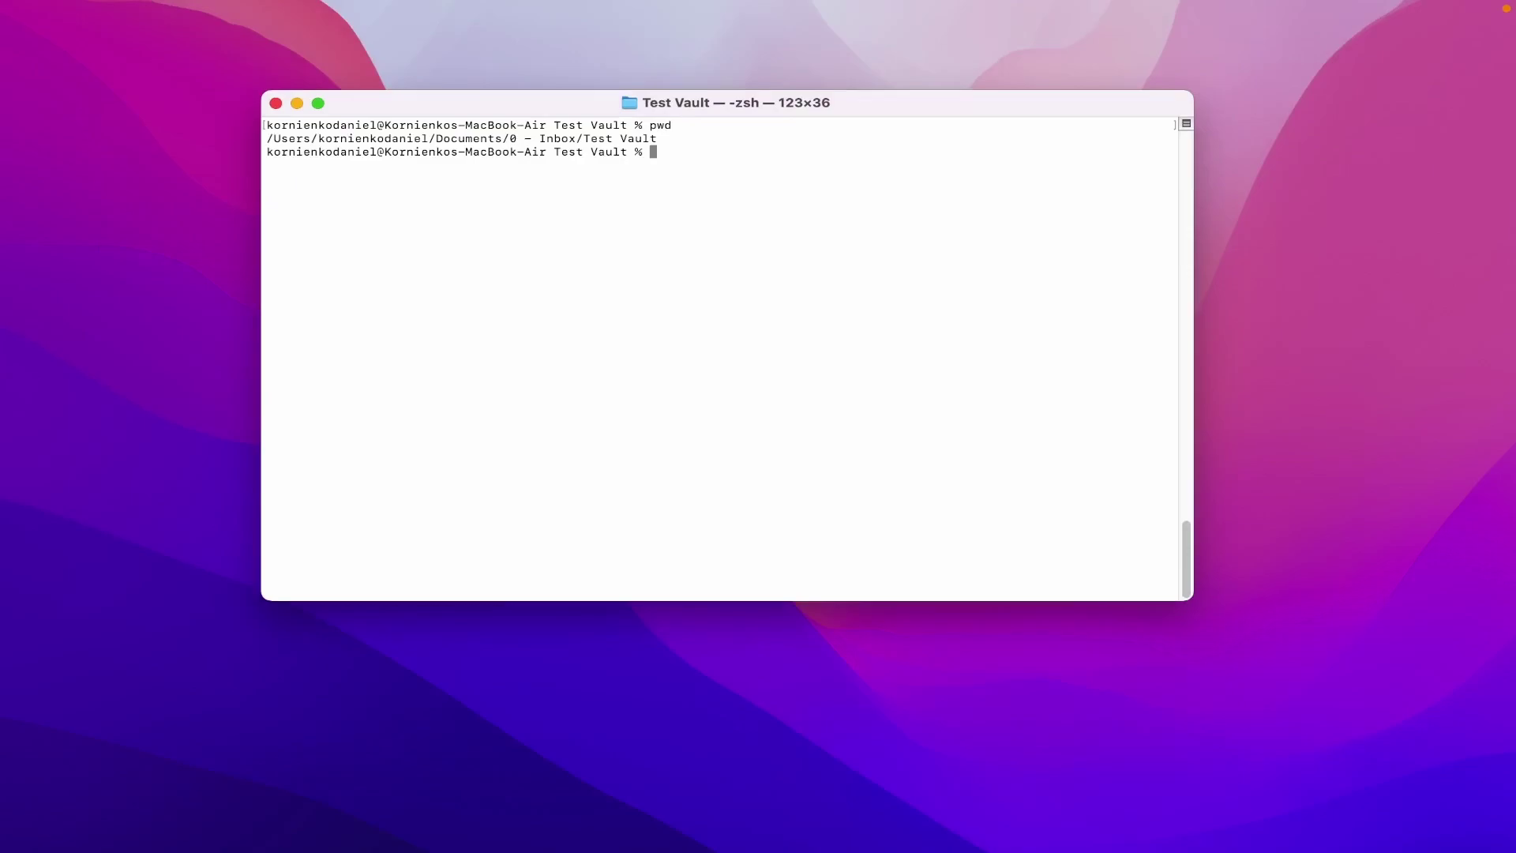
Check the Test Vault repository's current state in Terminal with git status.
key("ctrl+Left")
key("ctrl+Right")
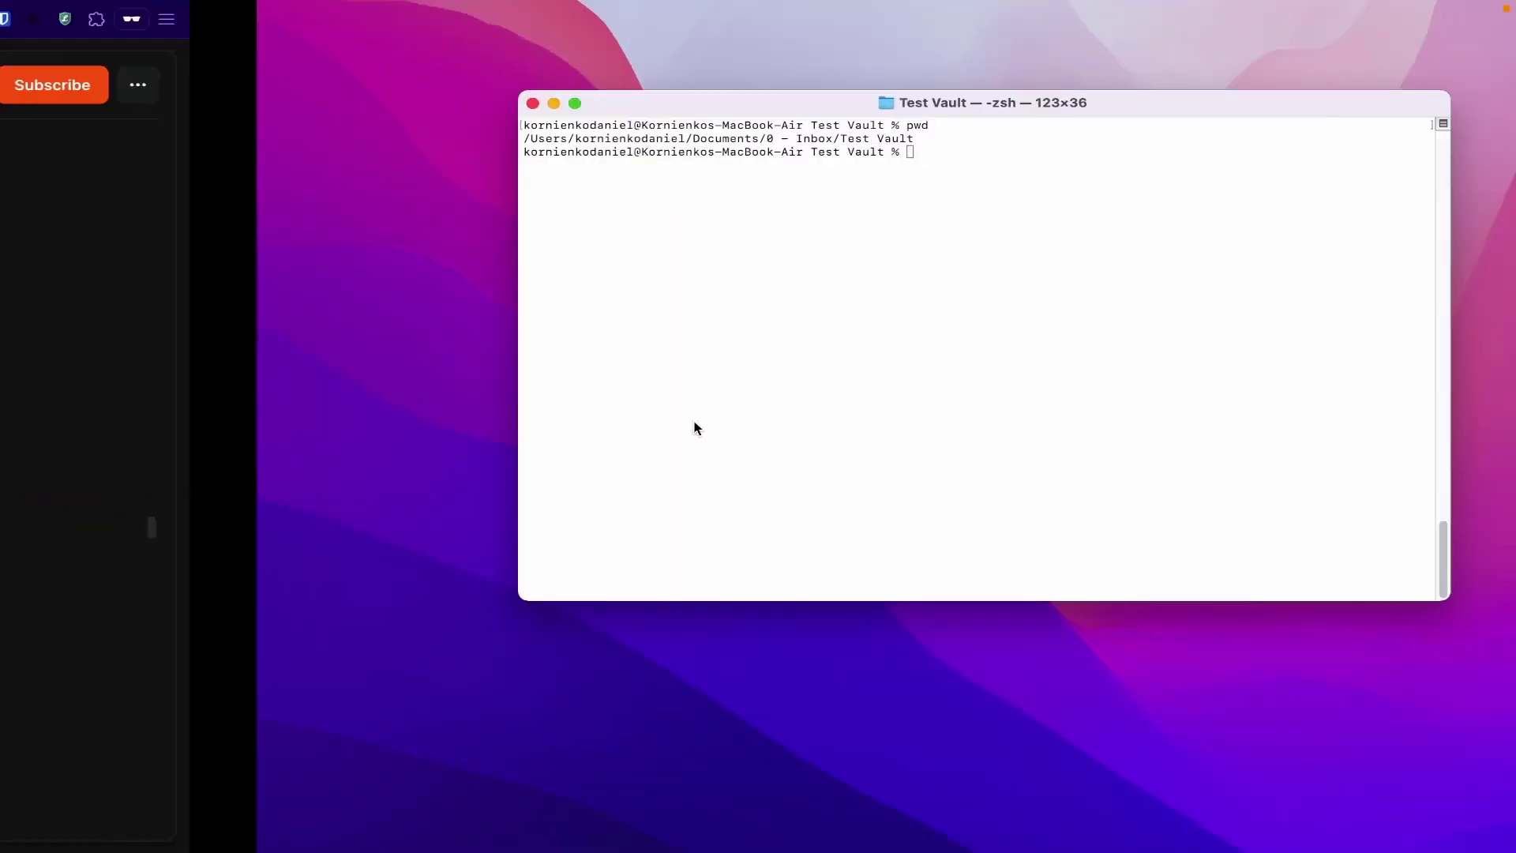
type("git status")
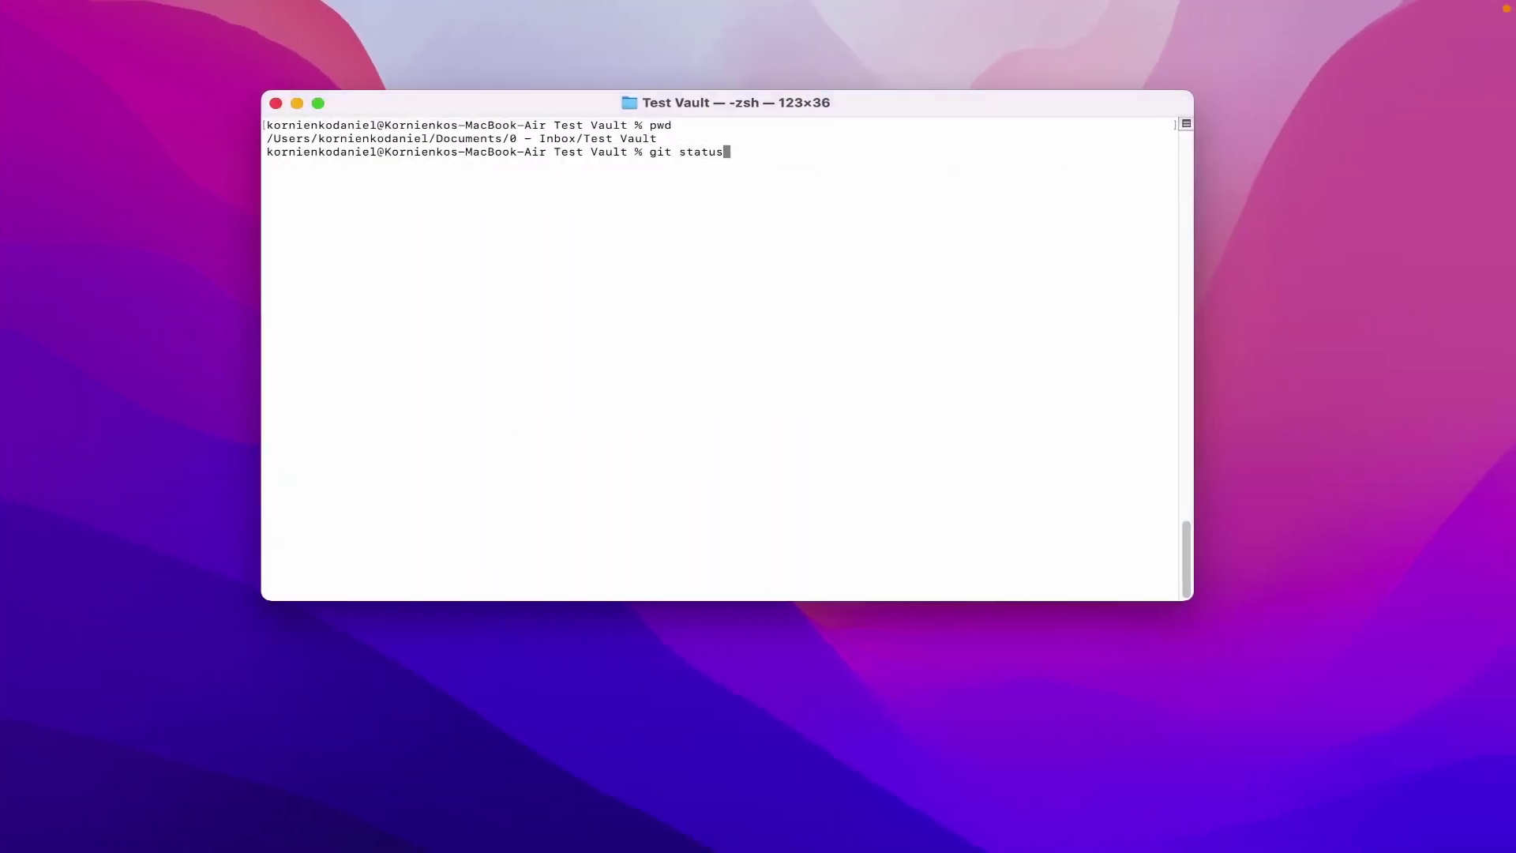
key("Return")
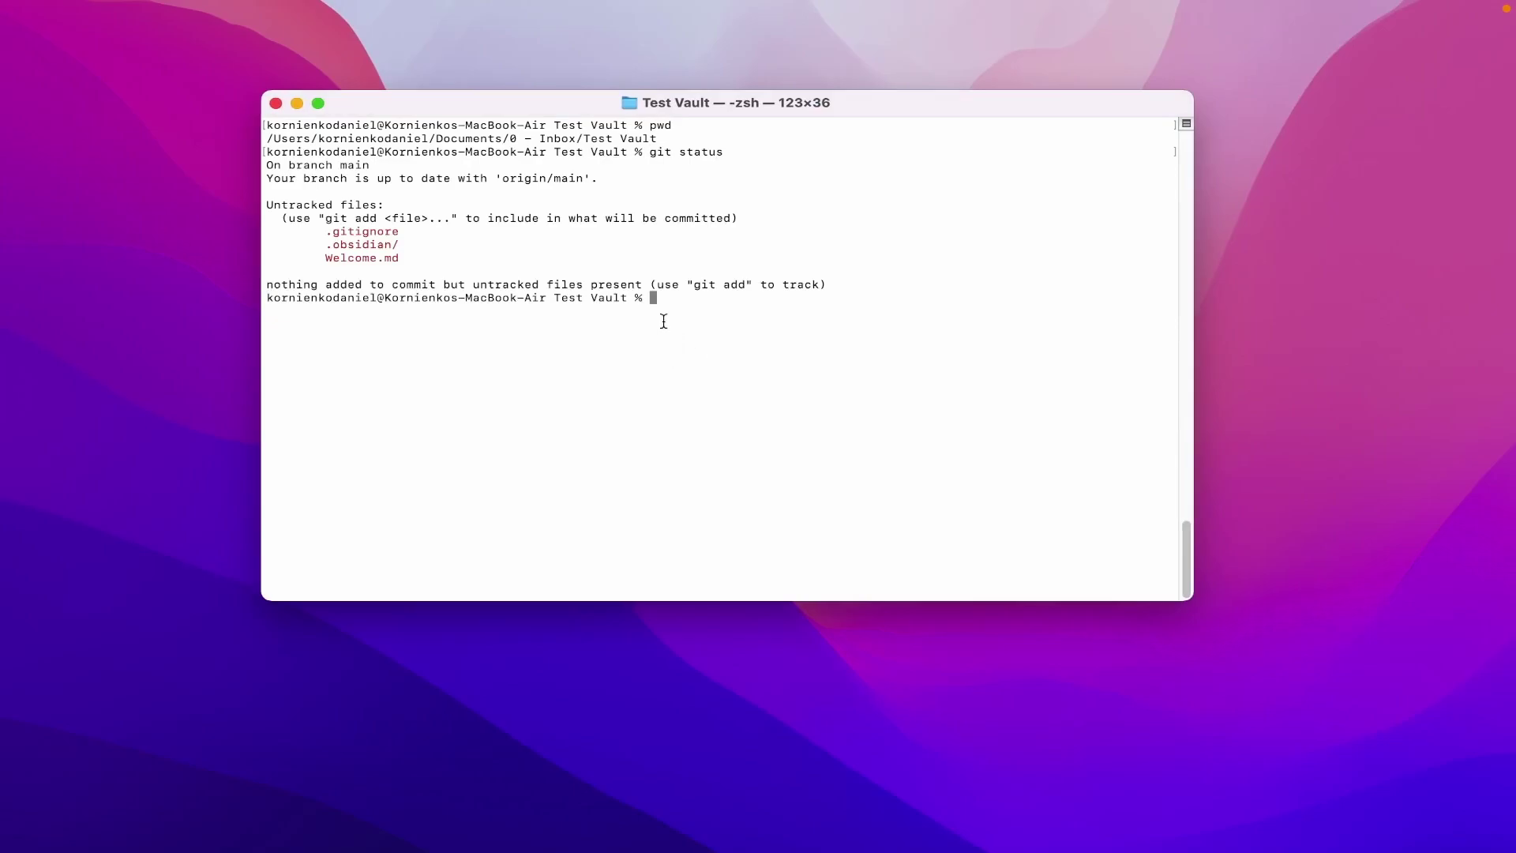
Look up the guide's command for adding all files and stage the vault's files in Terminal with git add.
key("ctrl+Left")
scroll(873, 373, "down", 5)
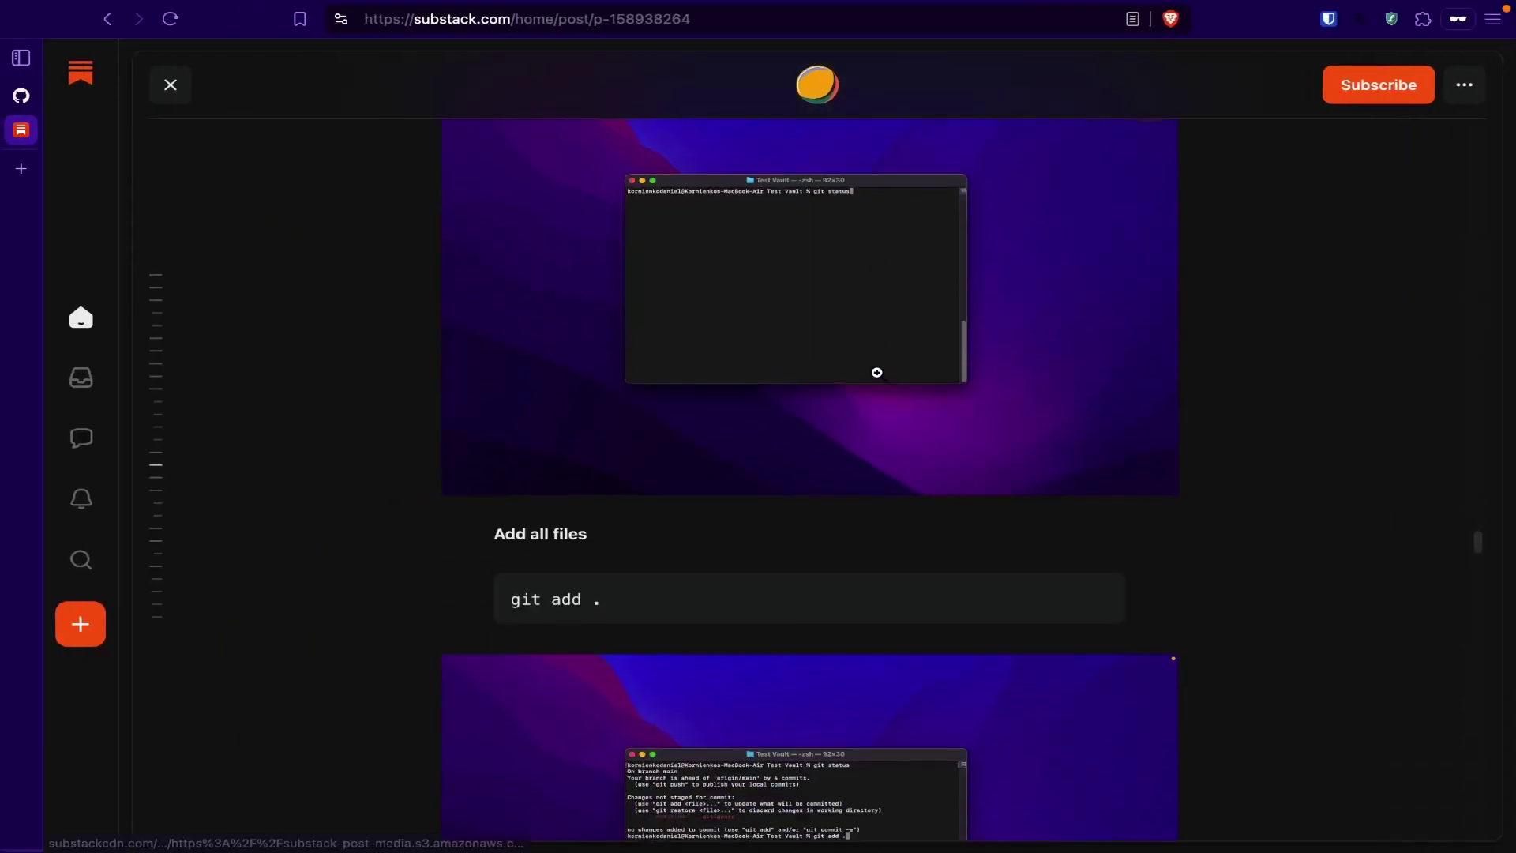
key("ctrl+Right")
type("git a")
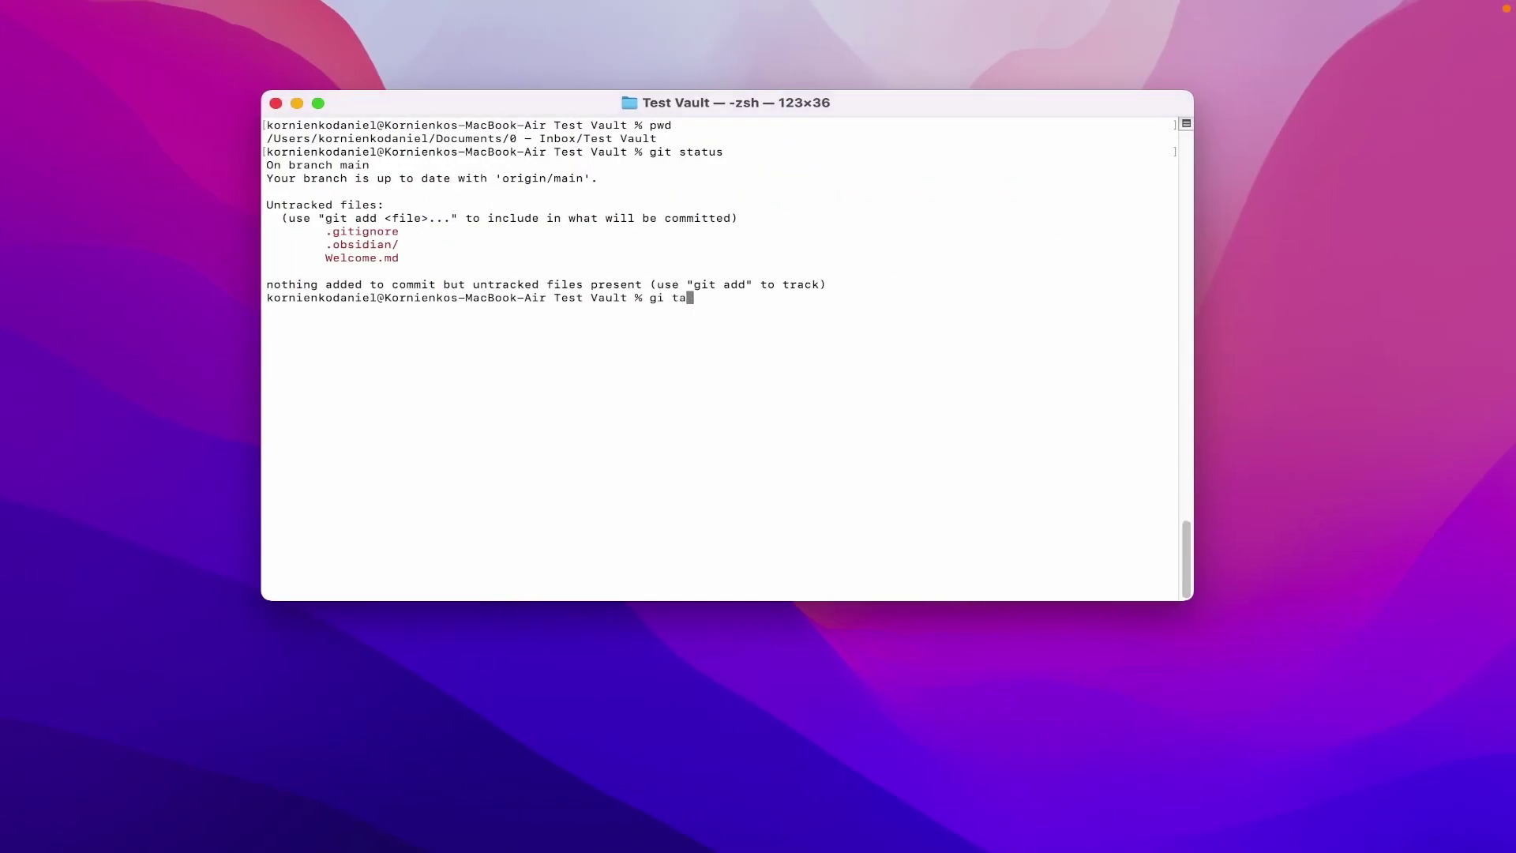
key("BackSpace")
key("BackSpace")
key("BackSpace")
key("BackSpace")
type("t")
key("BackSpace")
type("it add .")
key("Return")
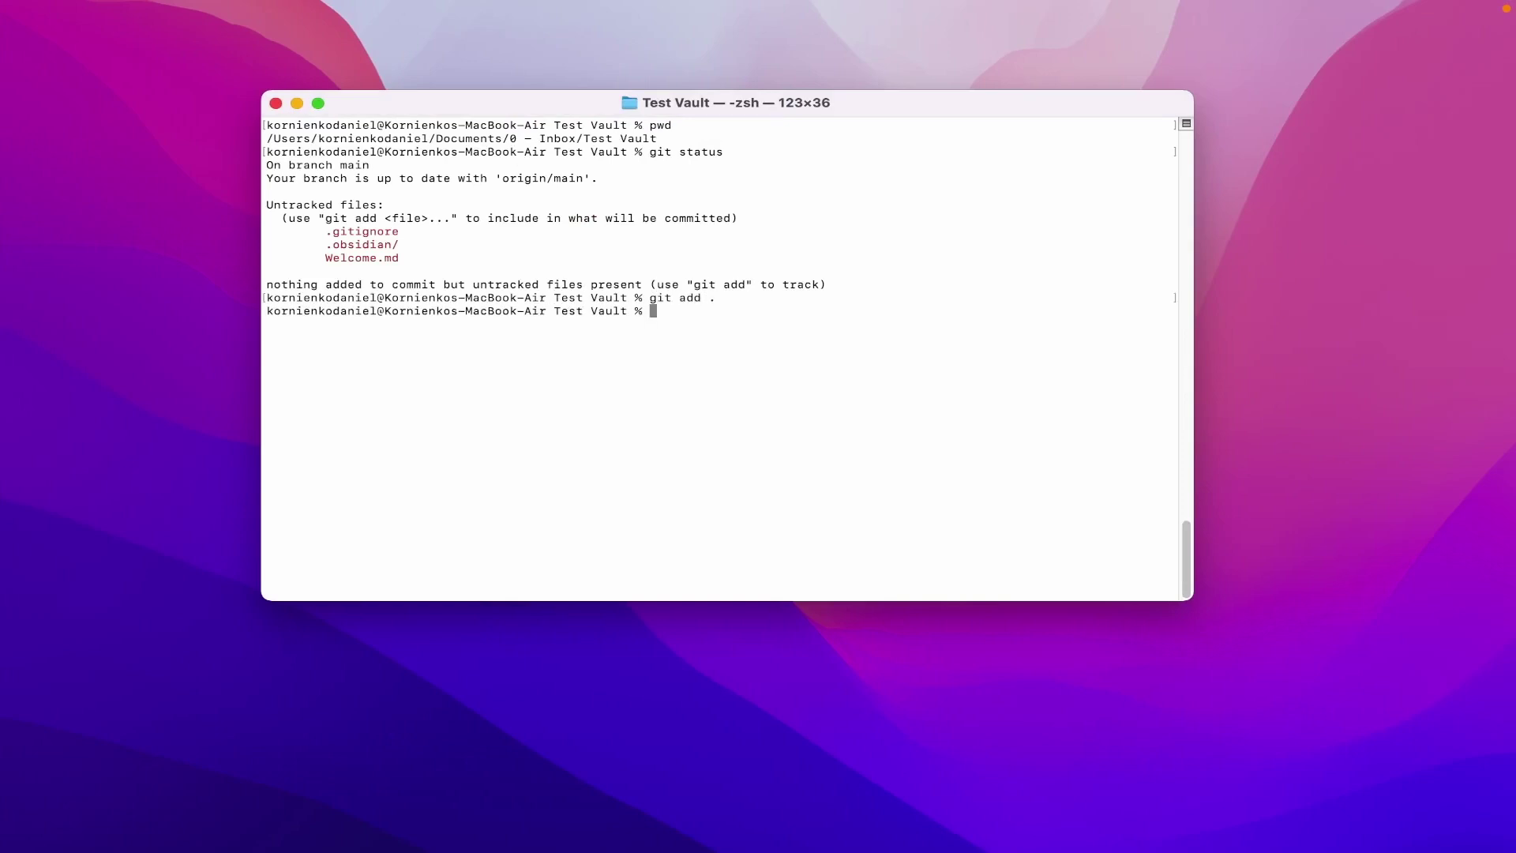
Commit the staged files with the message "Full Vault Manual Back Up", copied from the guide's git commit -m command.
type("git commit -m")
key("ctrl+Left")
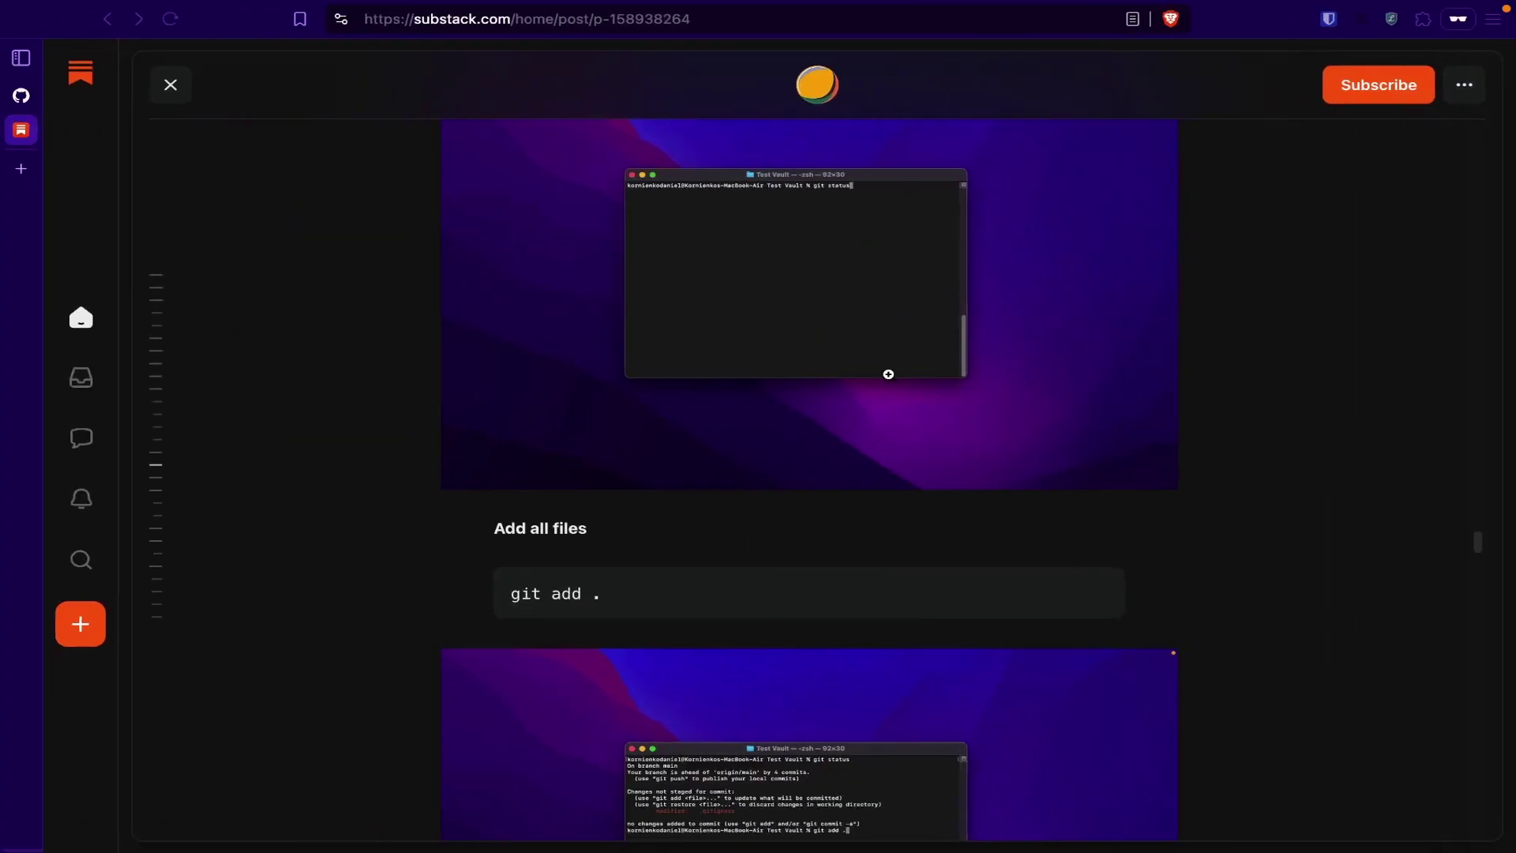
scroll(887, 372, "down", 10)
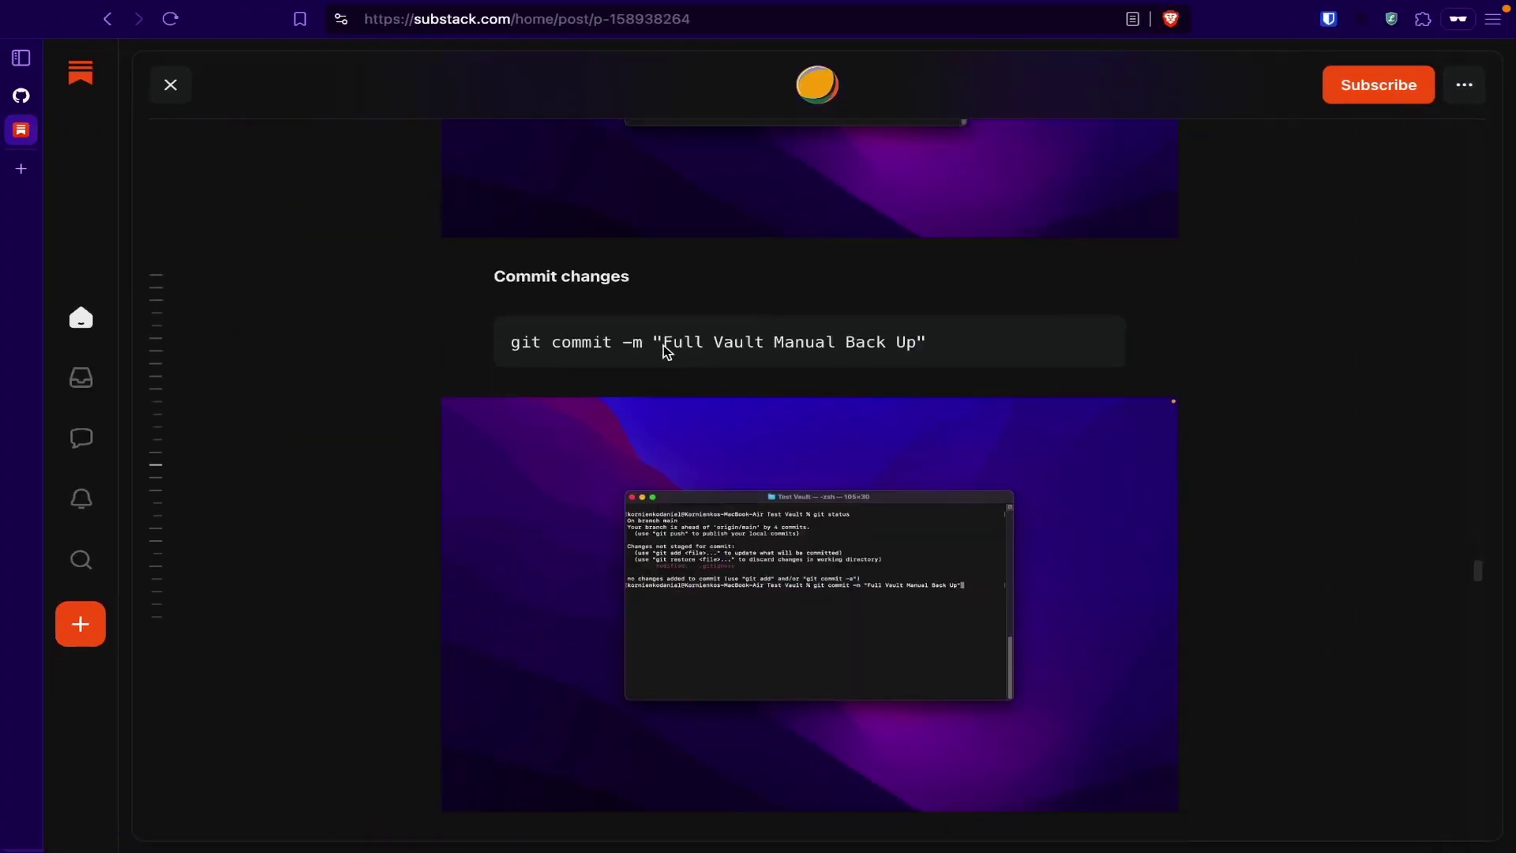
left_click_drag(664, 343, 916, 343)
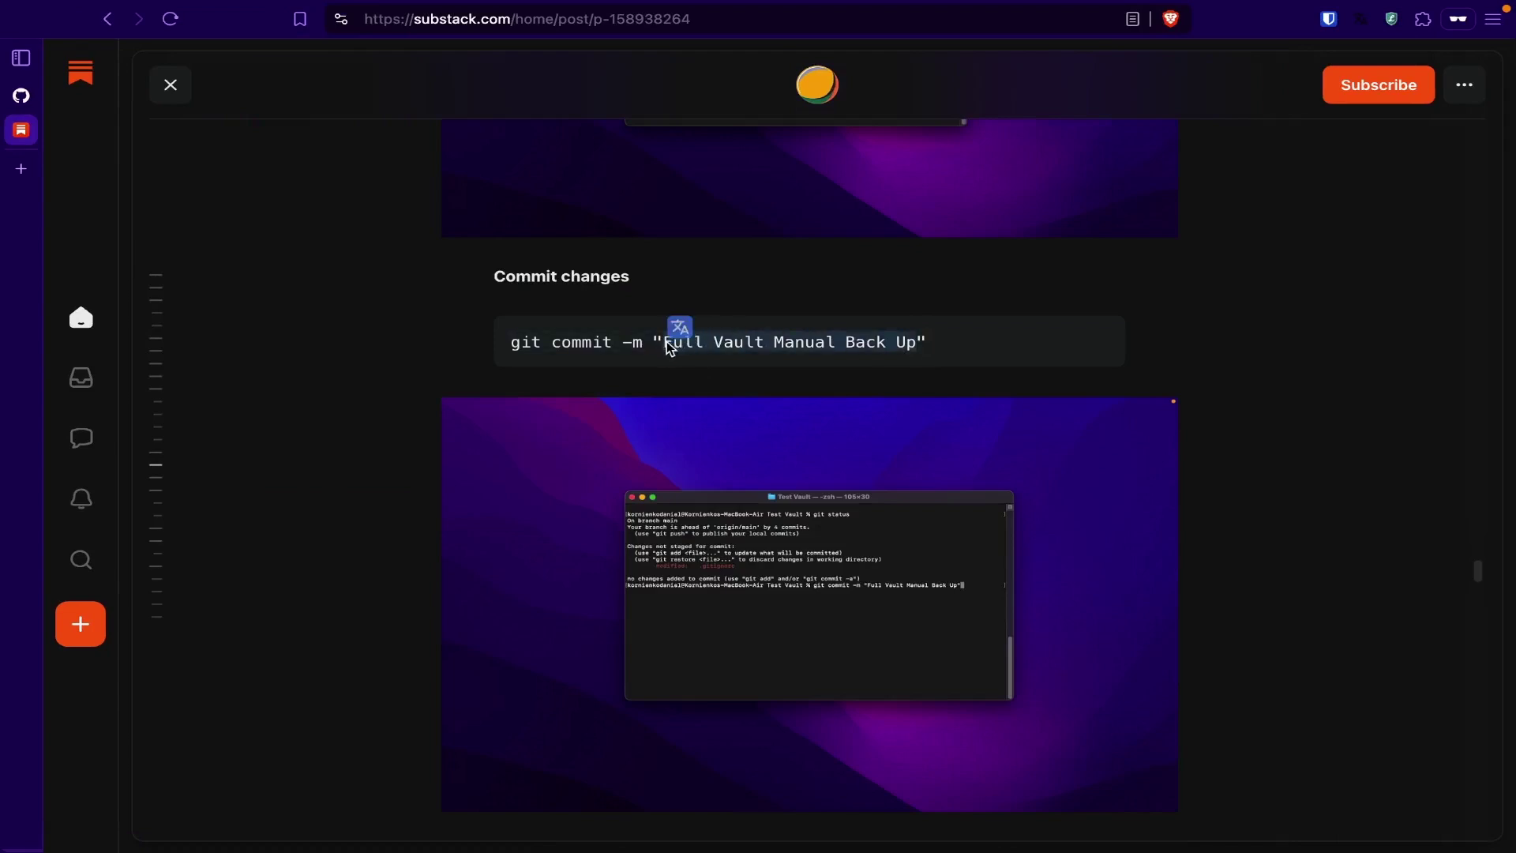
key("super+c")
key("ctrl+Right")
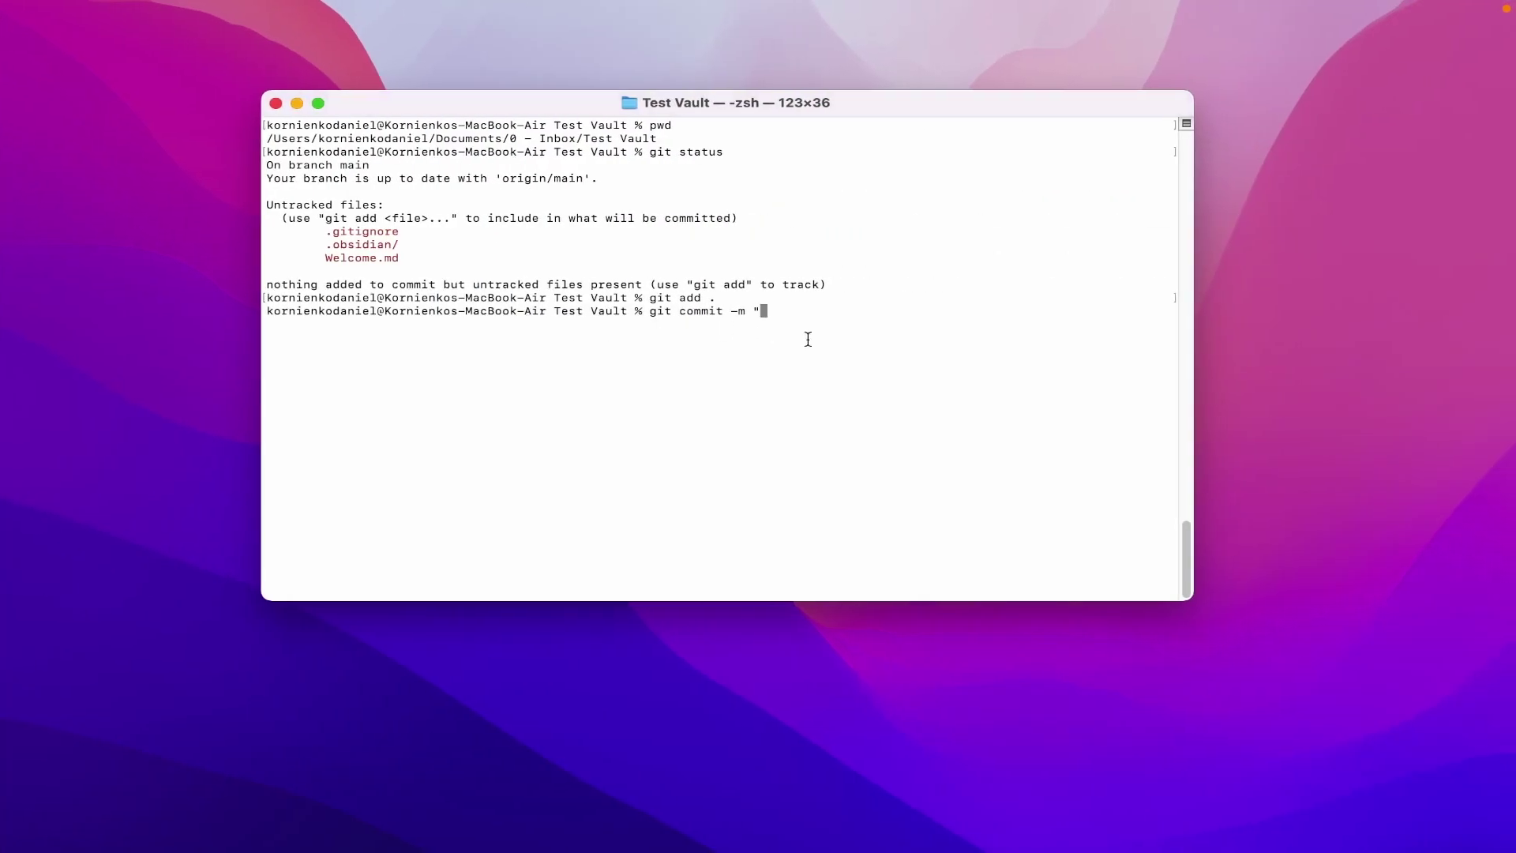
key("super+v")
key("super+v")
key("BackSpace")
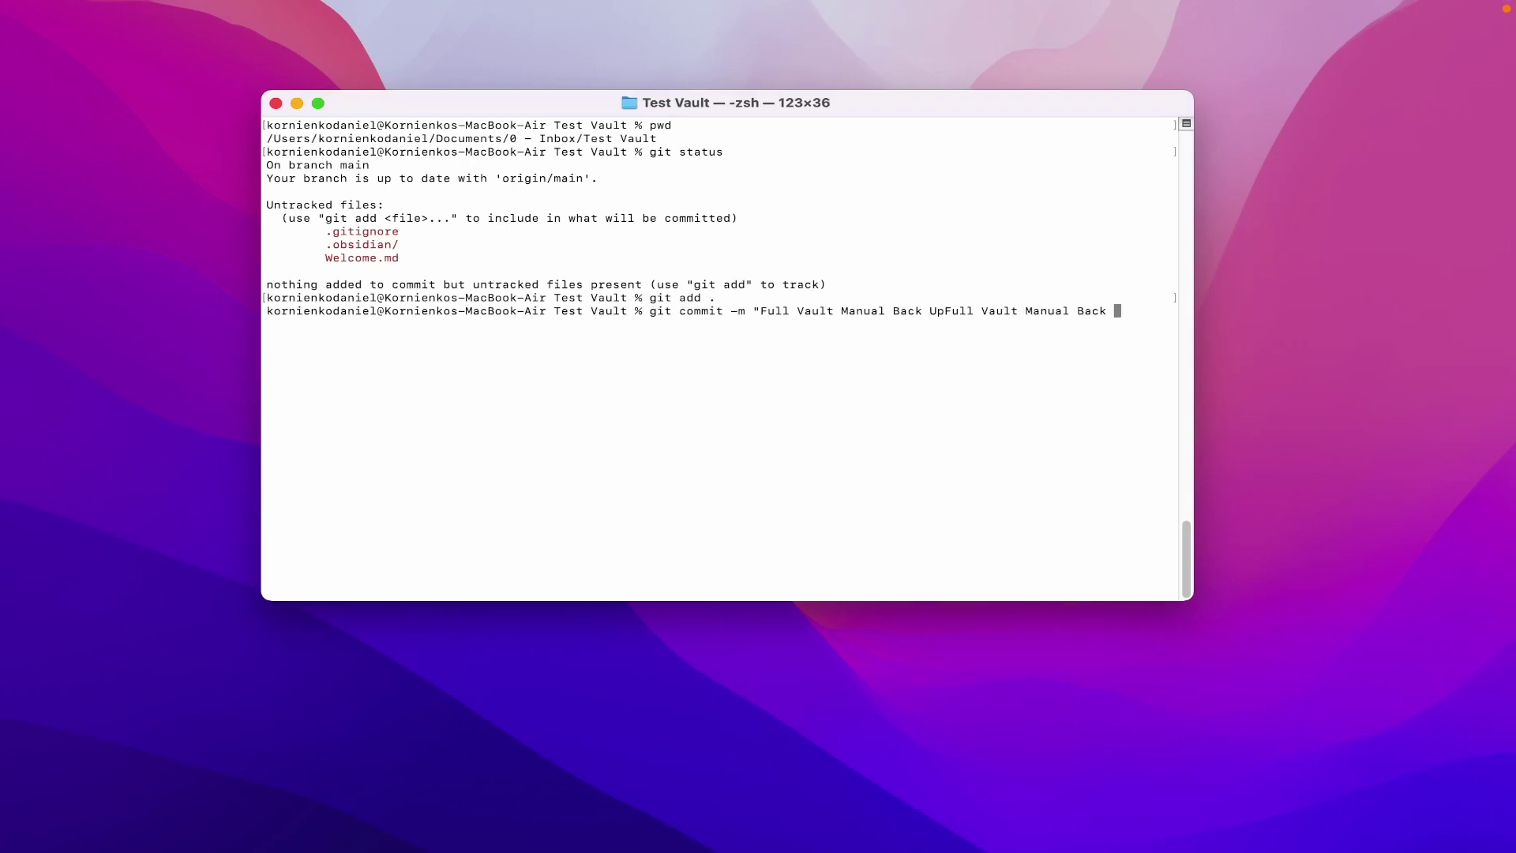
key("BackSpace")
key("BackSpace")
key("BackSpace")
key("BackSpace")
key("BackSpace")
key("BackSpace")
key("BackSpace")
key("BackSpace")
key("BackSpace")
key("BackSpace")
key("BackSpace")
key("BackSpace")
key("BackSpace")
key("BackSpace")
key("BackSpace")
key("BackSpace")
key("BackSpace")
key("BackSpace")
key("BackSpace")
key("BackSpace")
key("Return")
Push the commit to the GitHub repository with git push and clear the terminal.
type("git push")
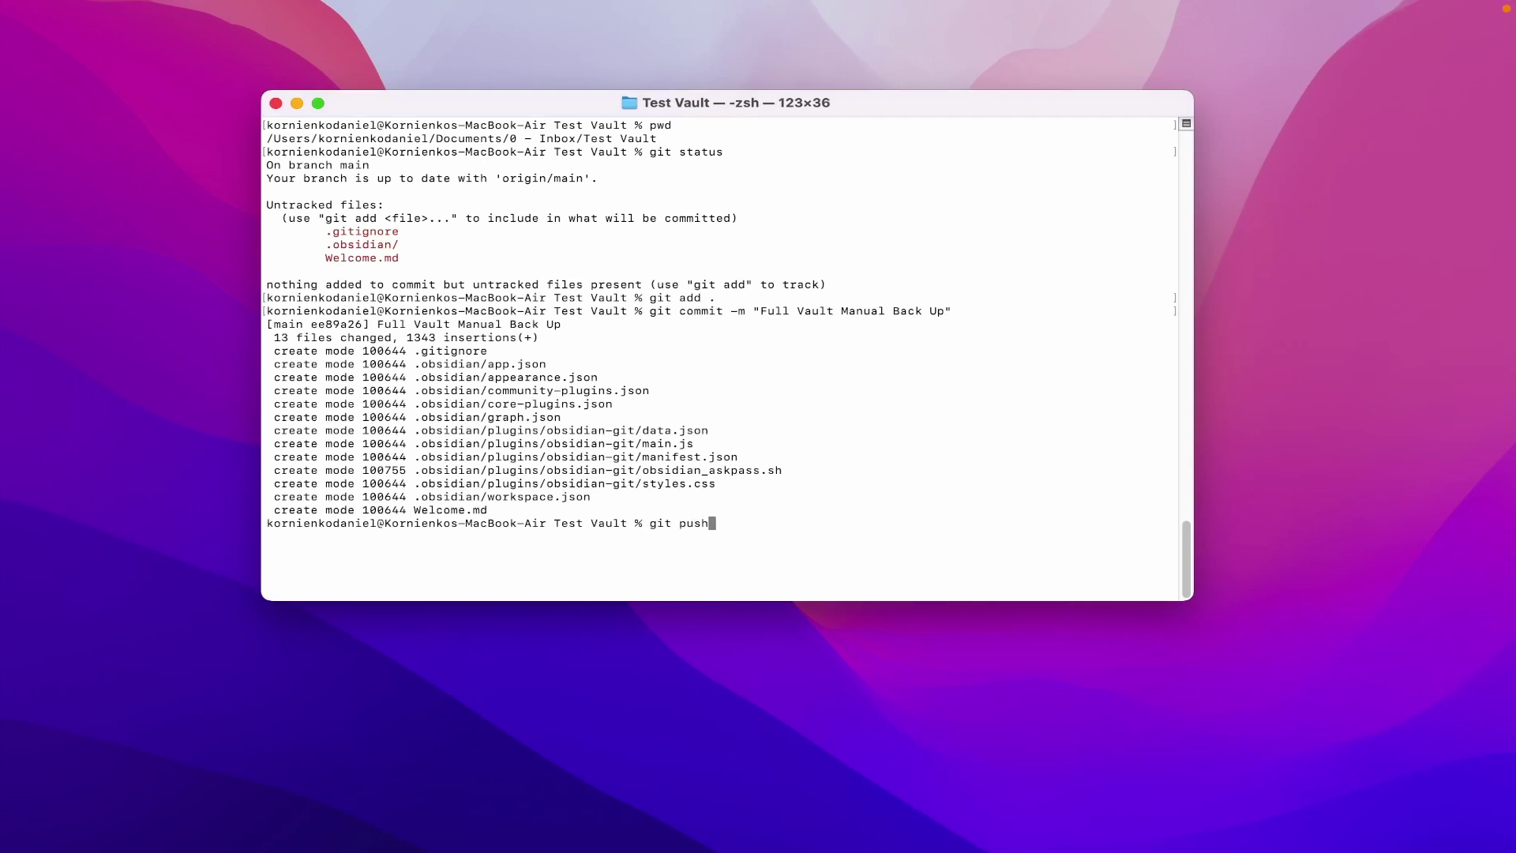
key("Return")
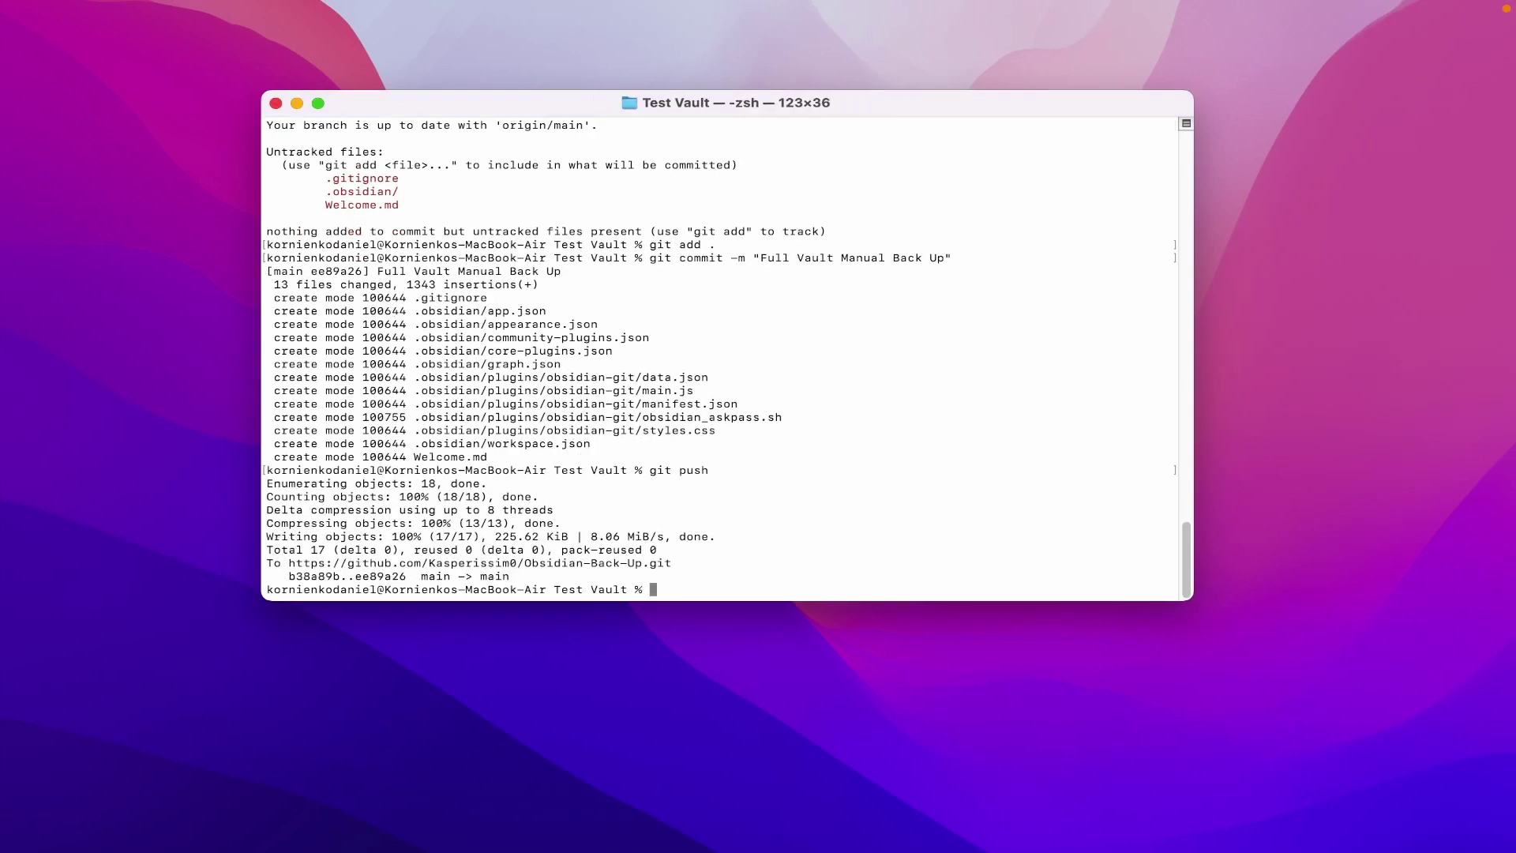
type("clear")
key("Return")
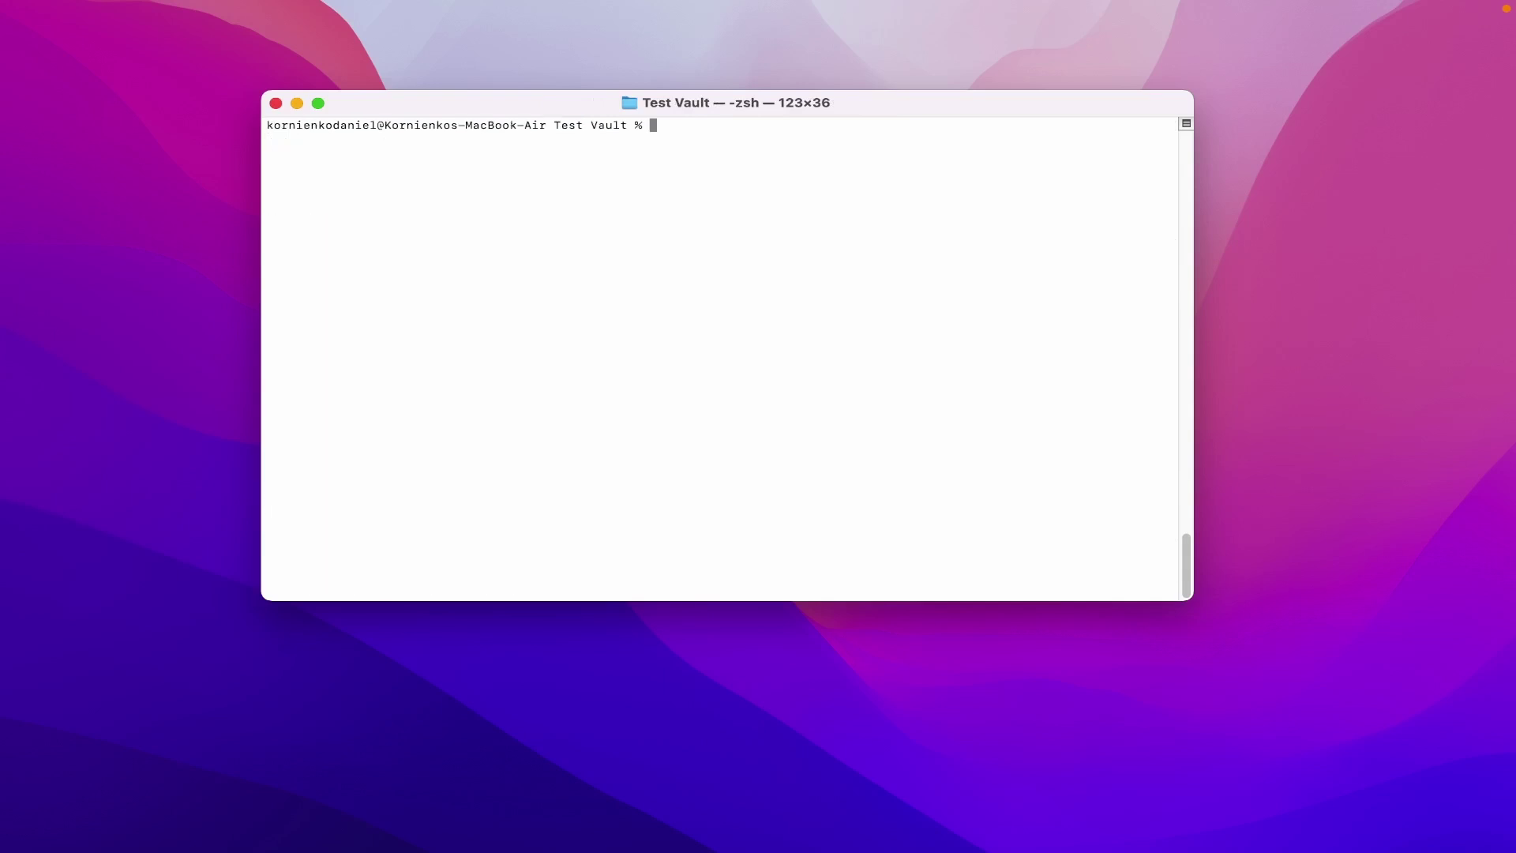
Verify that the vault is synced by running git status again.
type("git st")
key("BackSpace")
type("stauts")
key("BackSpace")
key("BackSpace")
type("tus")
key("Return")
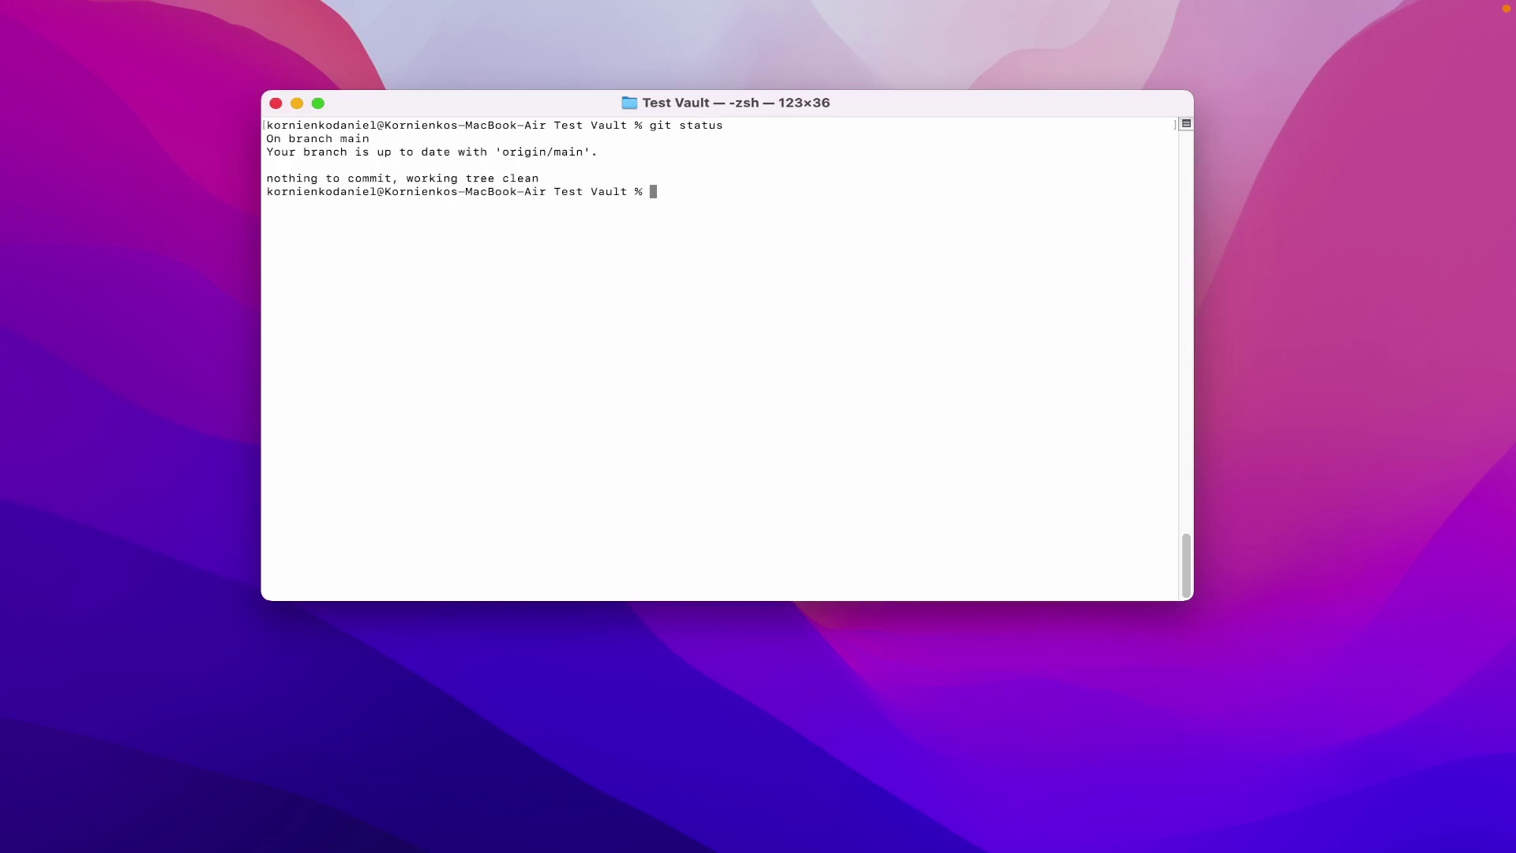
Return to the guide in the browser and examine the enlarged screenshot of the final git status check.
key("ctrl+Left")
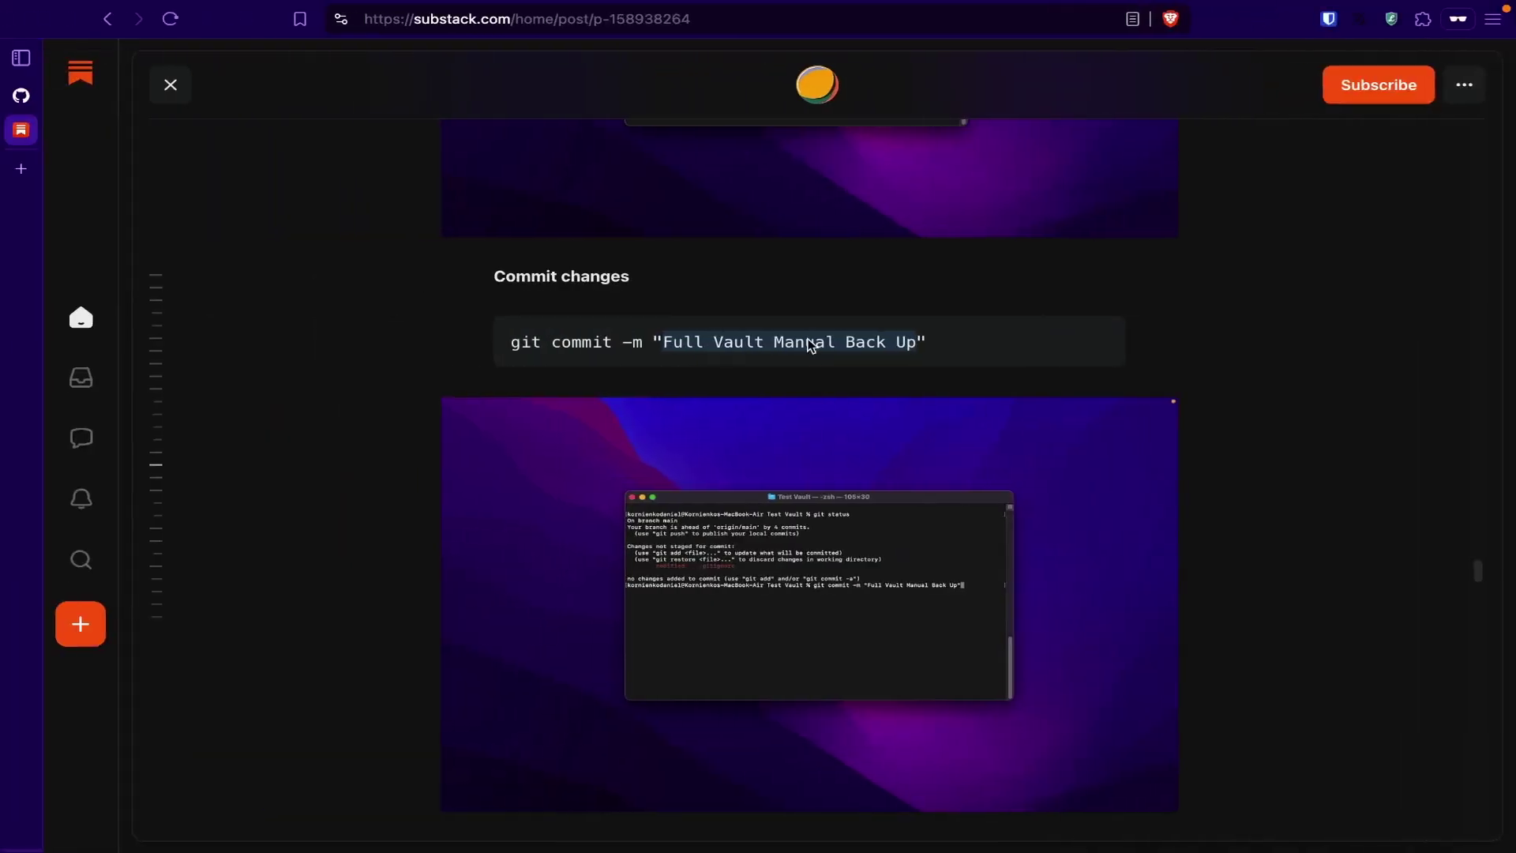
scroll(821, 348, "down", 13)
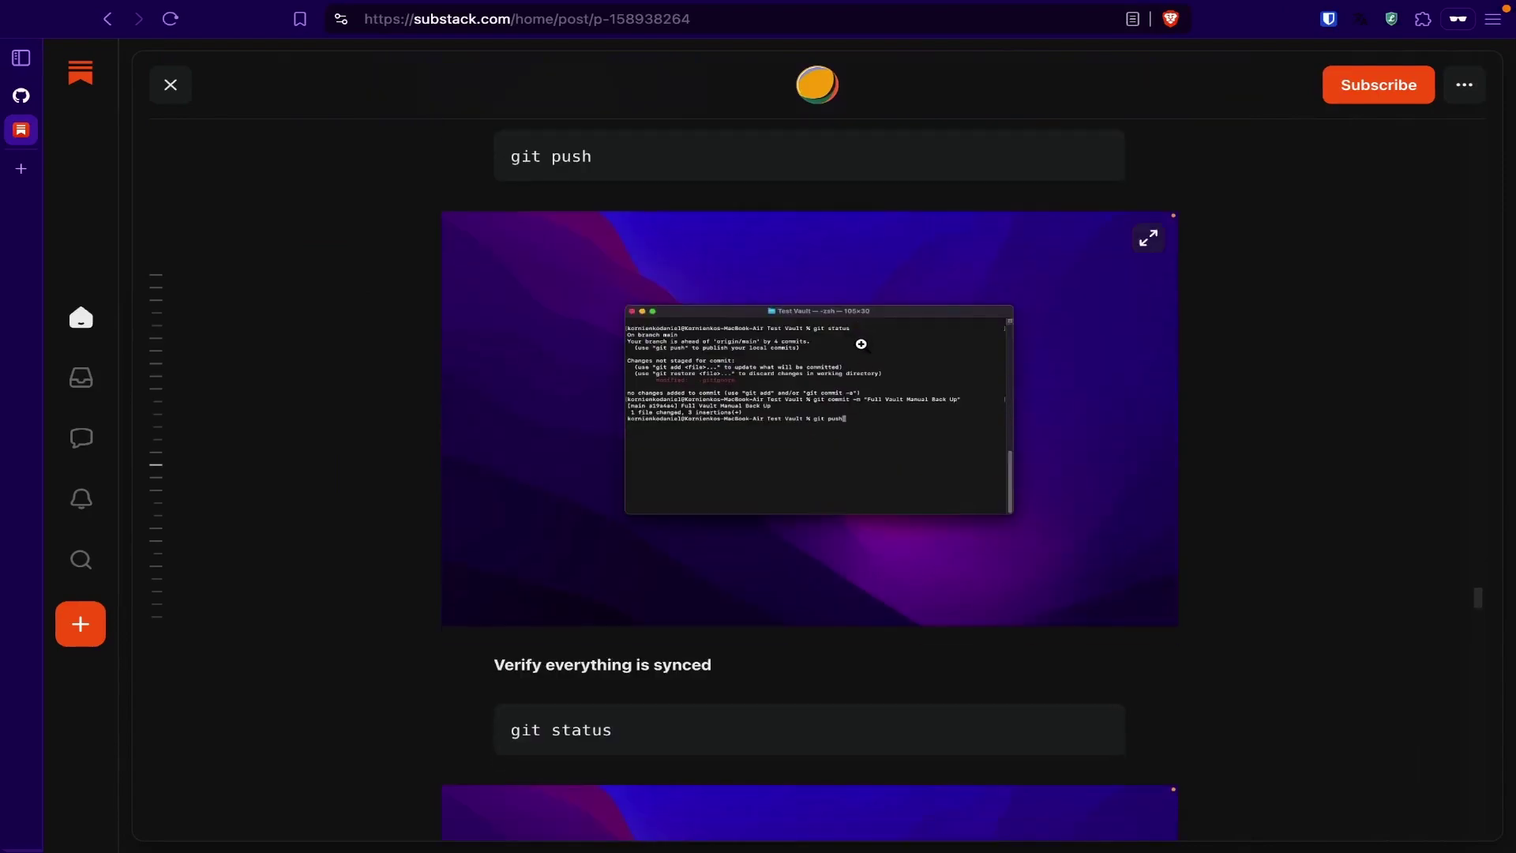
scroll(830, 379, "down", 8)
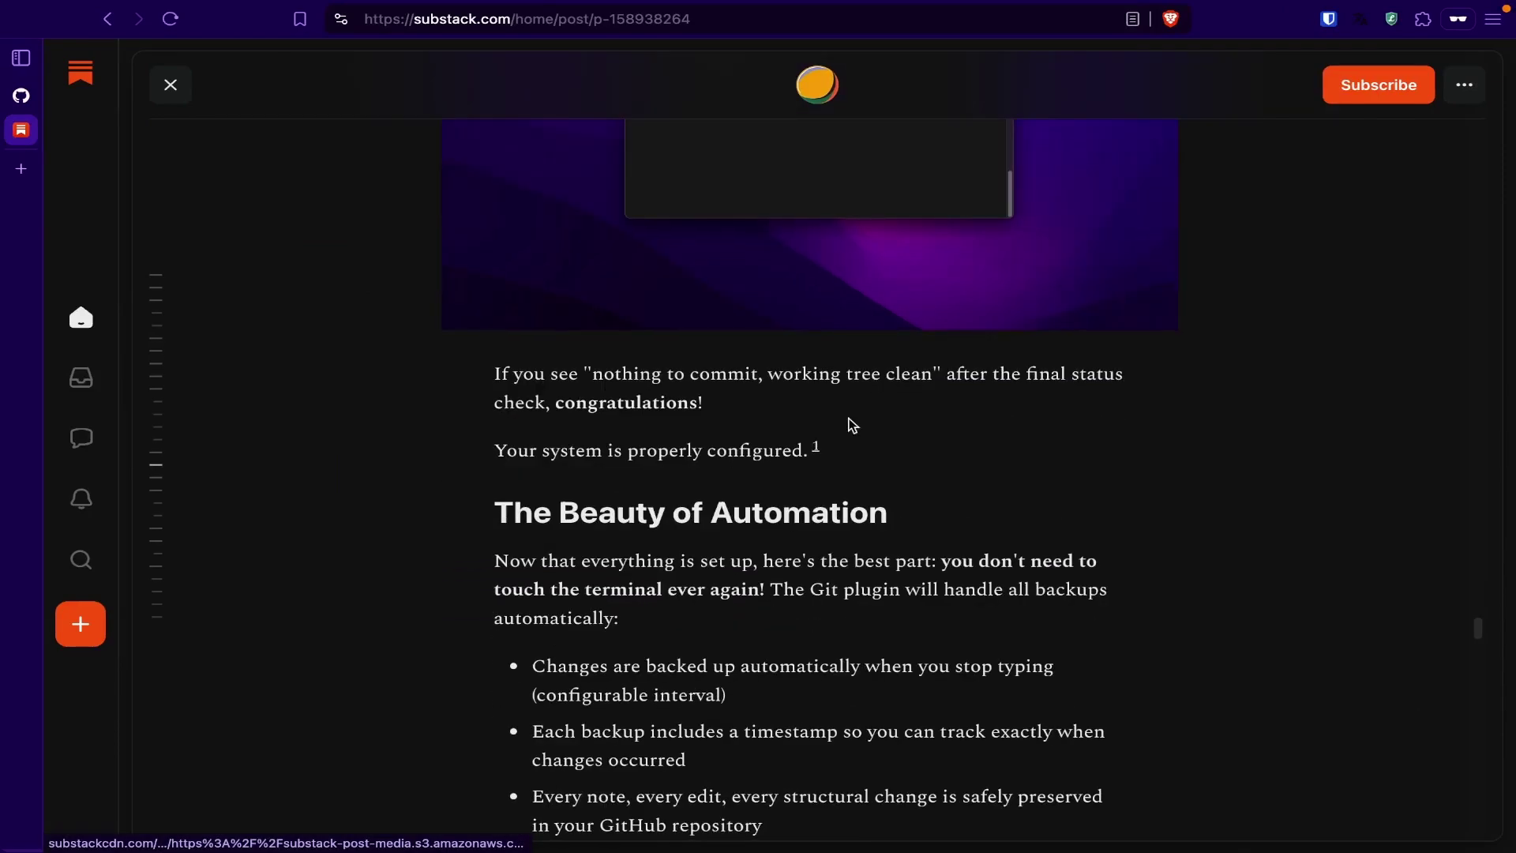
scroll(782, 281, "up", 4)
left_click(809, 263)
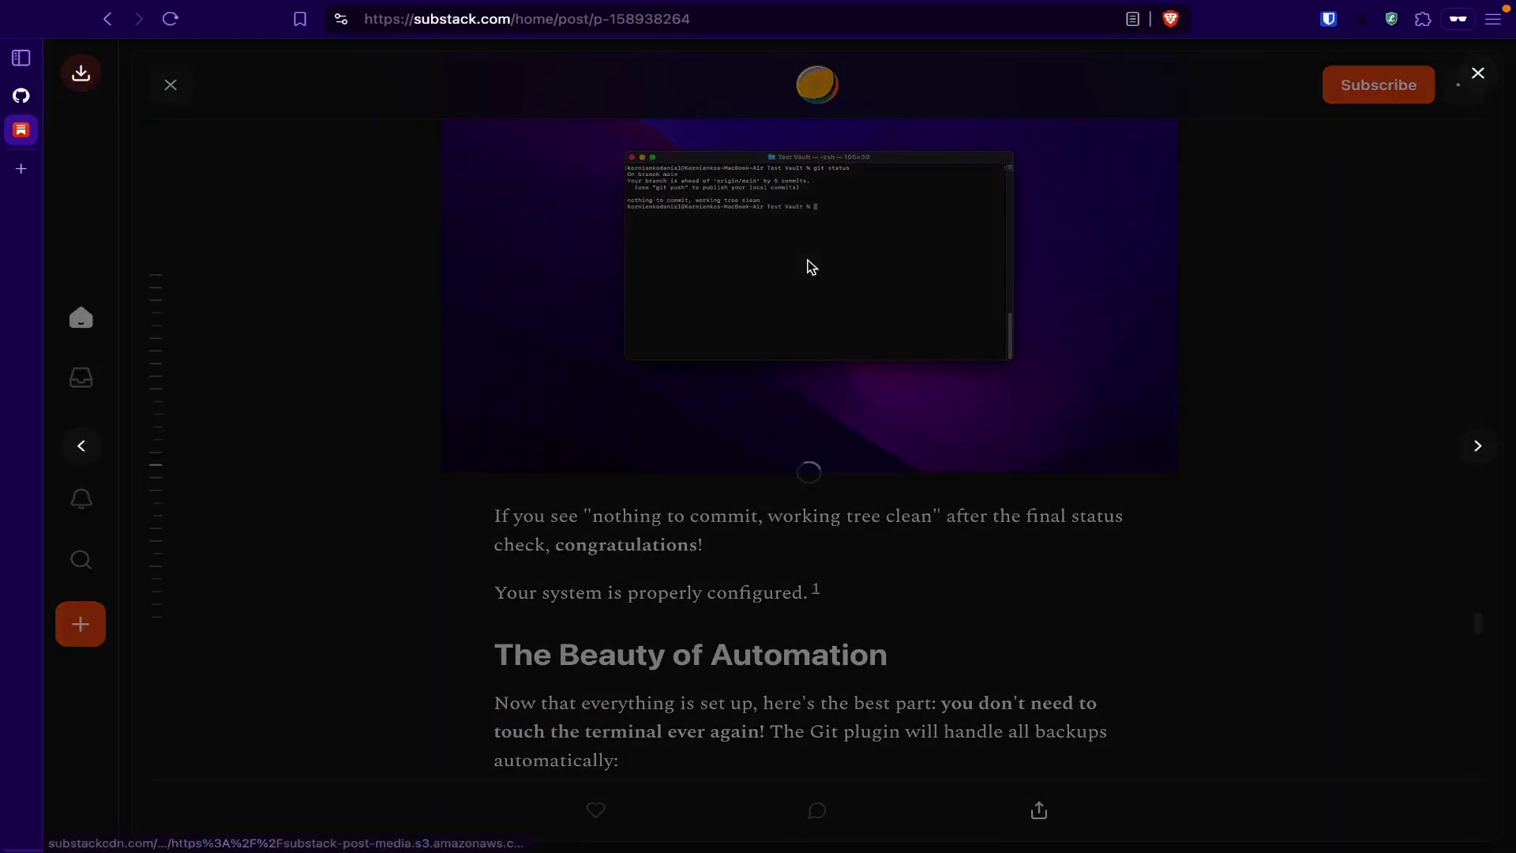
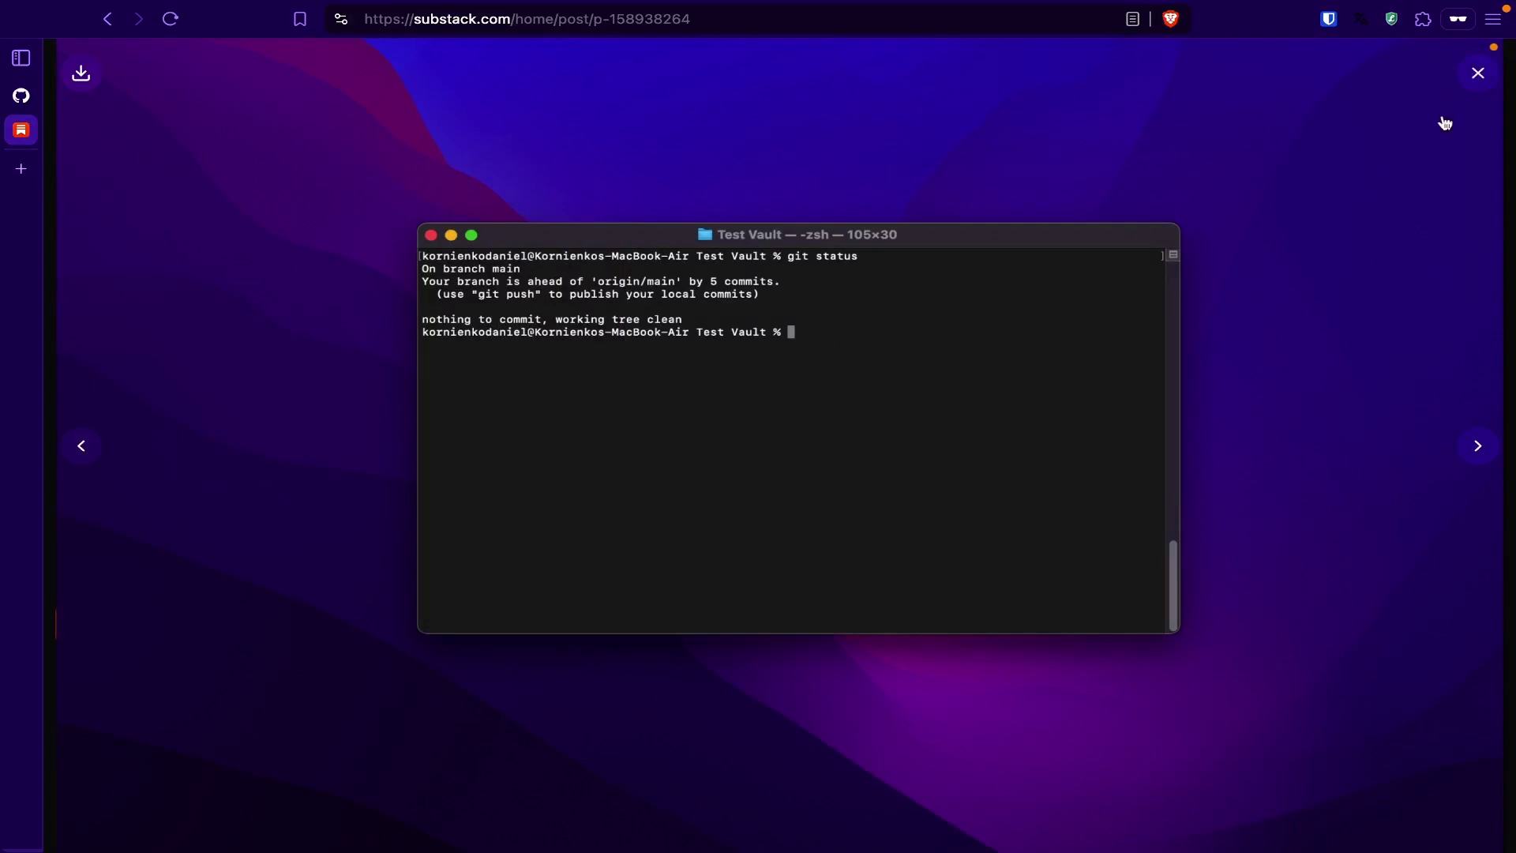
left_click(1479, 73)
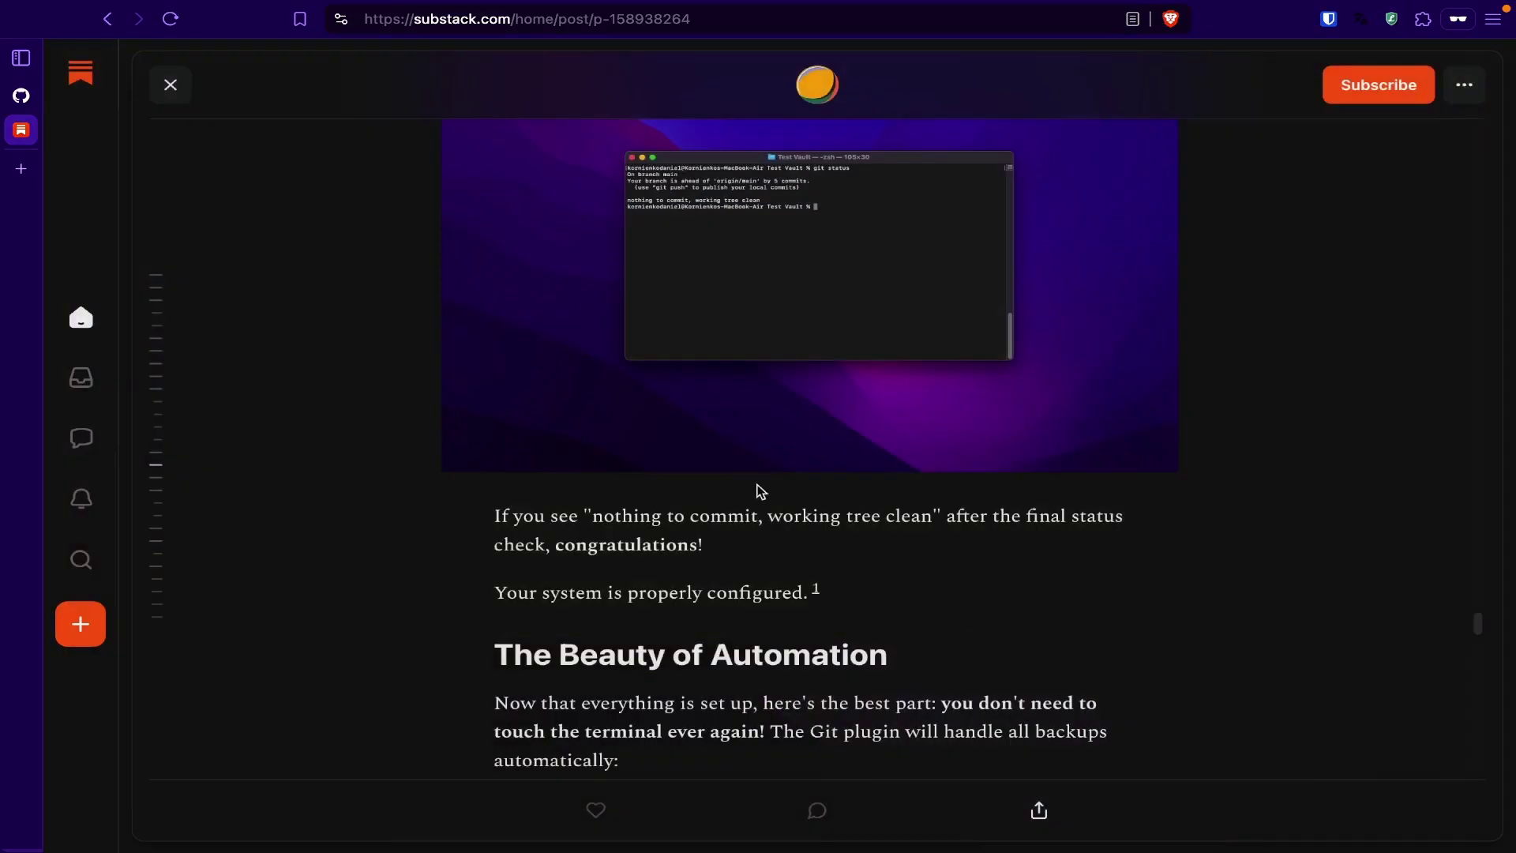
Compare the expected git status output in the guide's footnote 1 with the output in Terminal, and return to the footnote's reference.
left_click(816, 590)
left_click_drag(549, 307, 943, 368)
key("super+Tab")
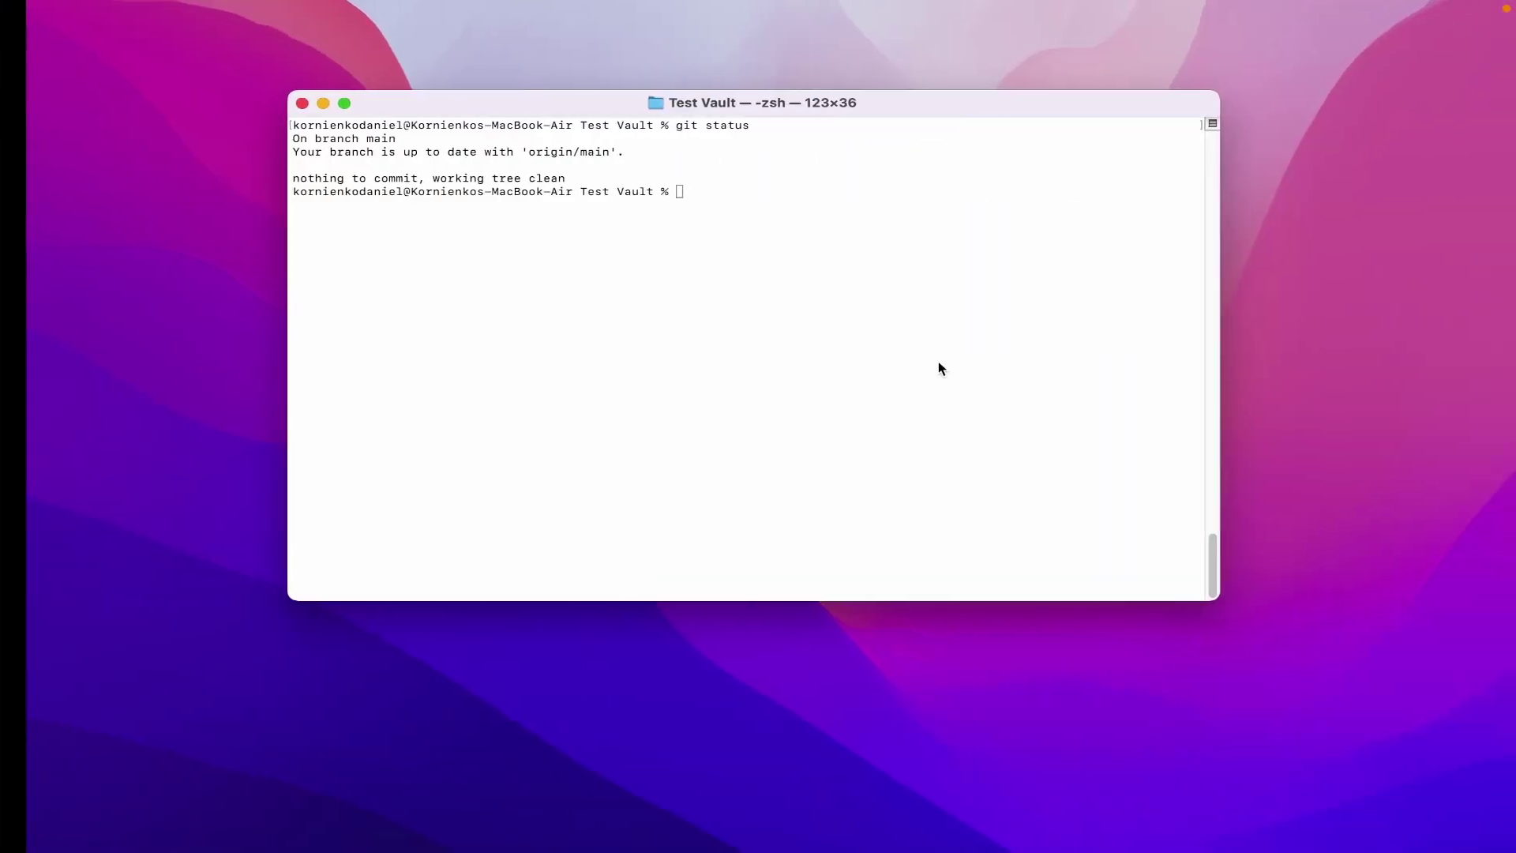
key("super+Tab")
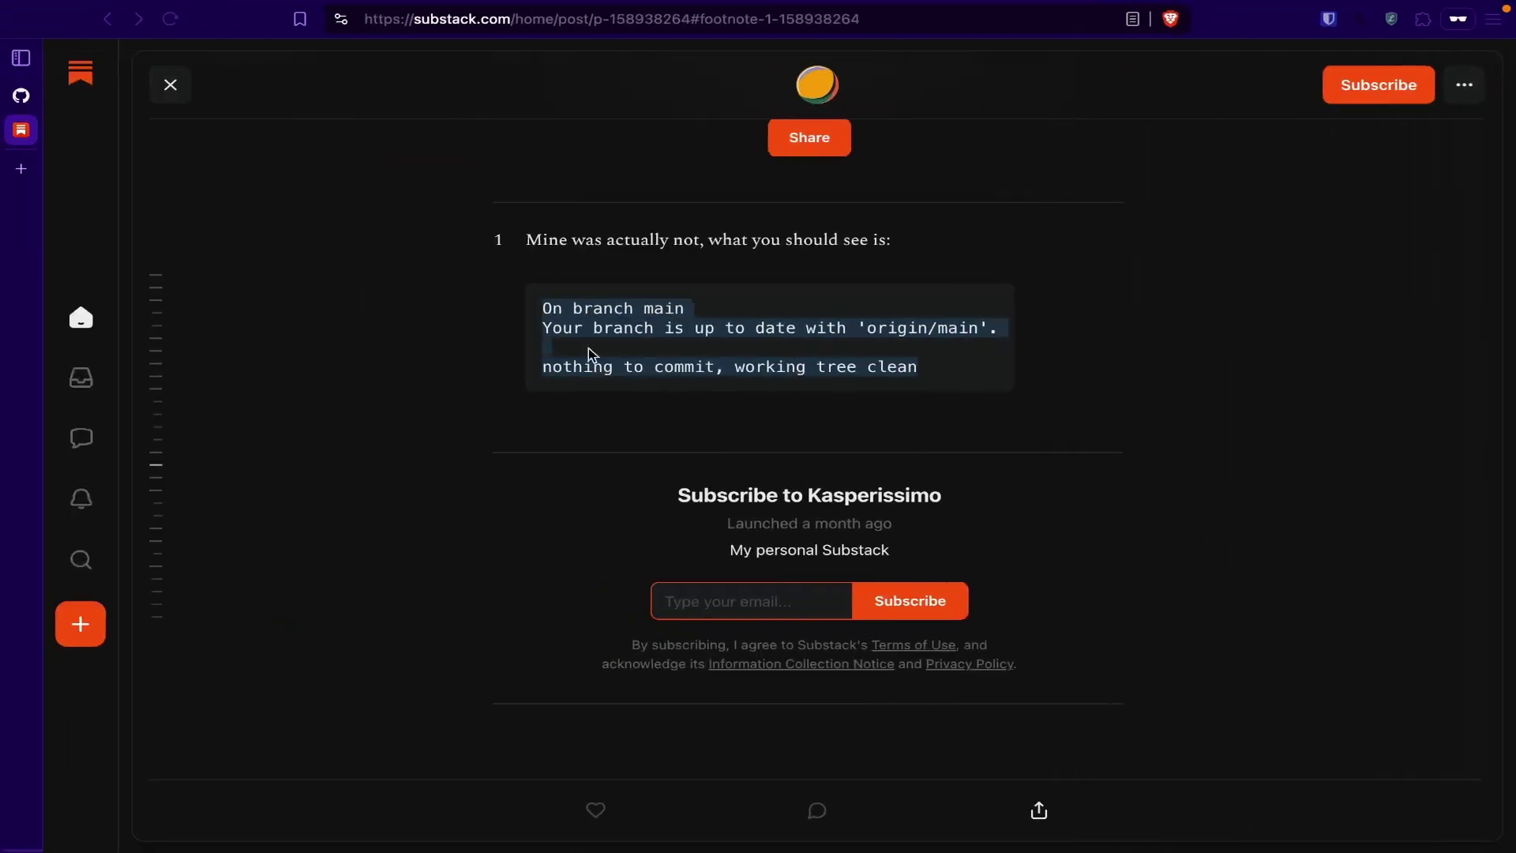
scroll(589, 347, "up", 10)
scroll(1025, 416, "down", 10)
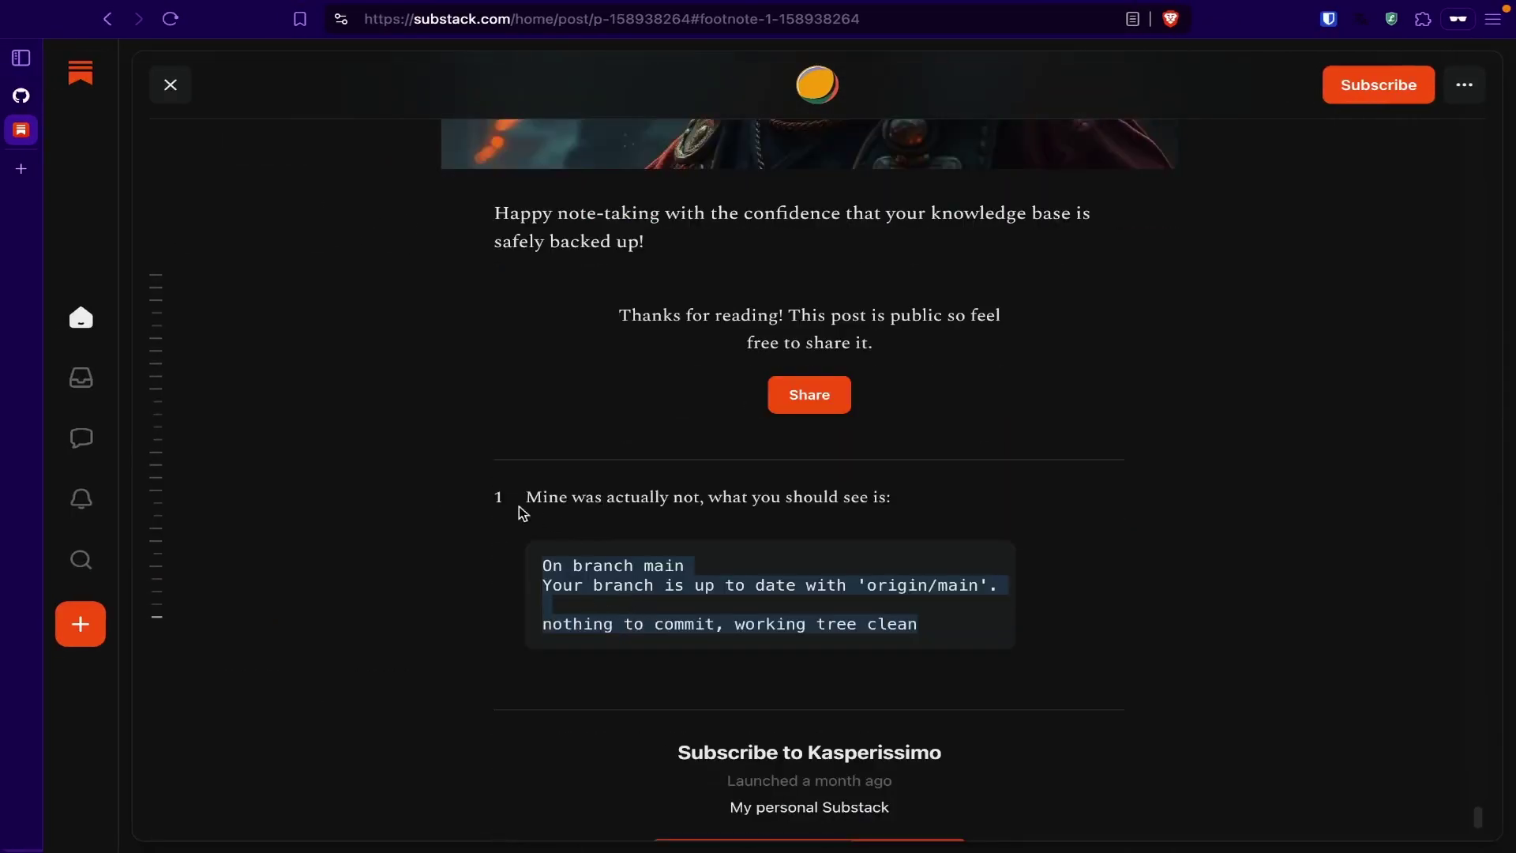
left_click(501, 499)
Read the guide's section The Beauty of Automation on automatic backups and manual Git commands in Obsidian.
scroll(826, 444, "up", 8)
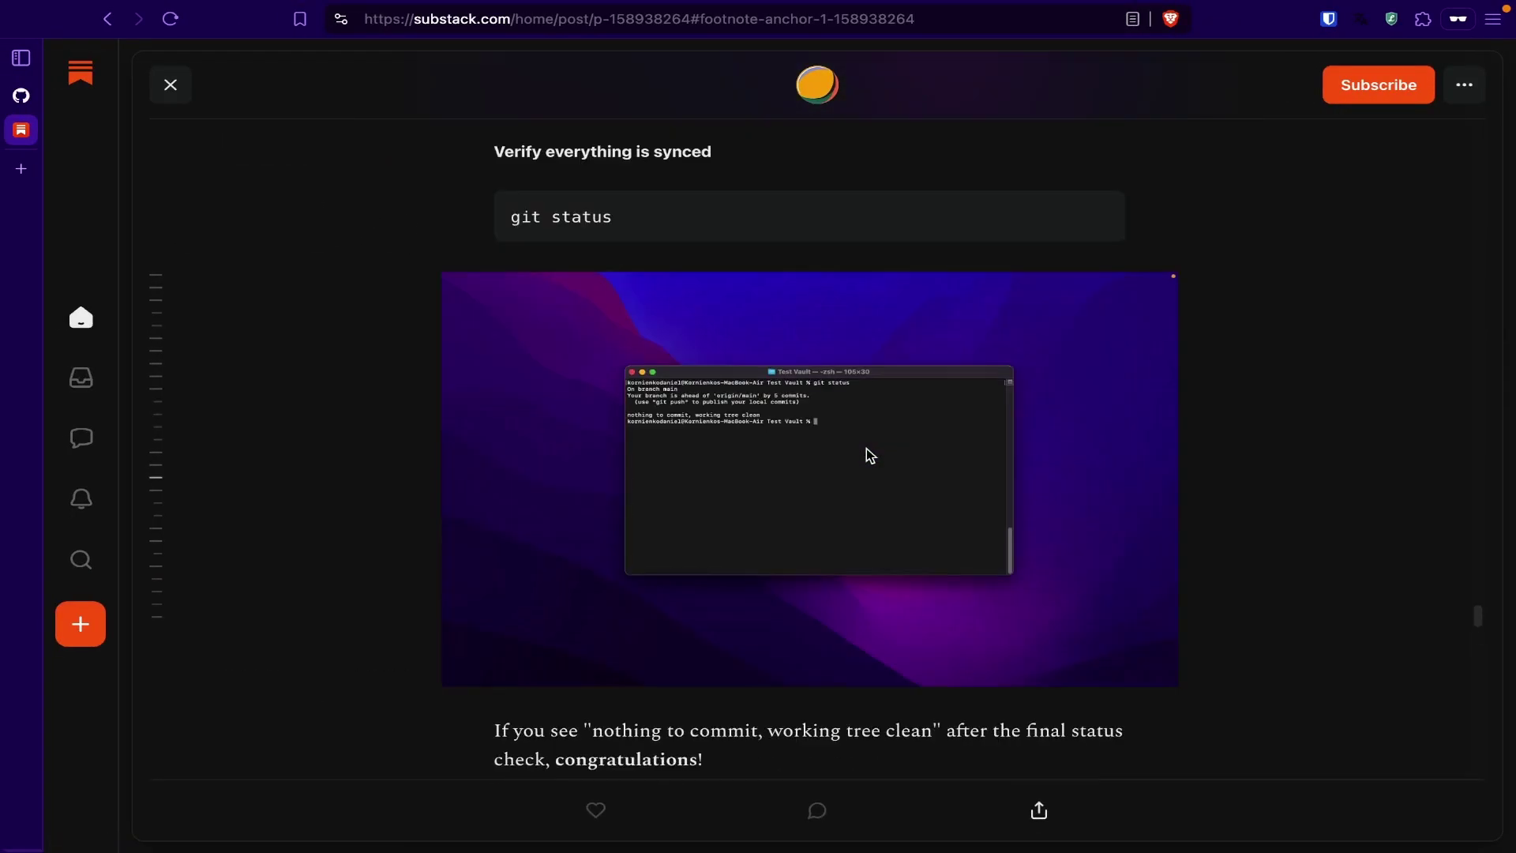
scroll(867, 447, "down", 5)
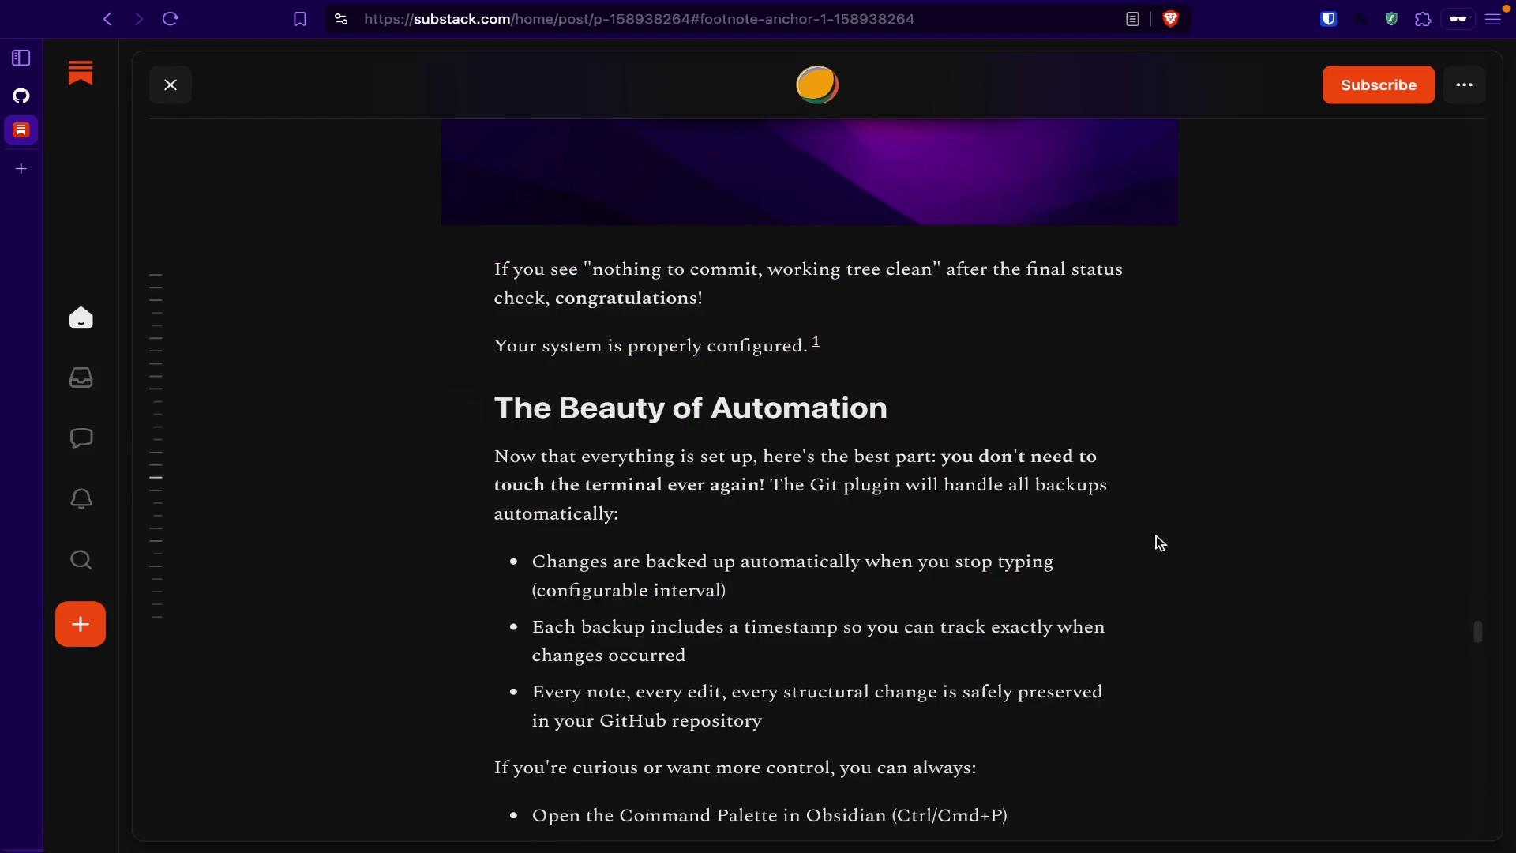
scroll(1149, 552, "down", 2)
scroll(692, 584, "down", 2)
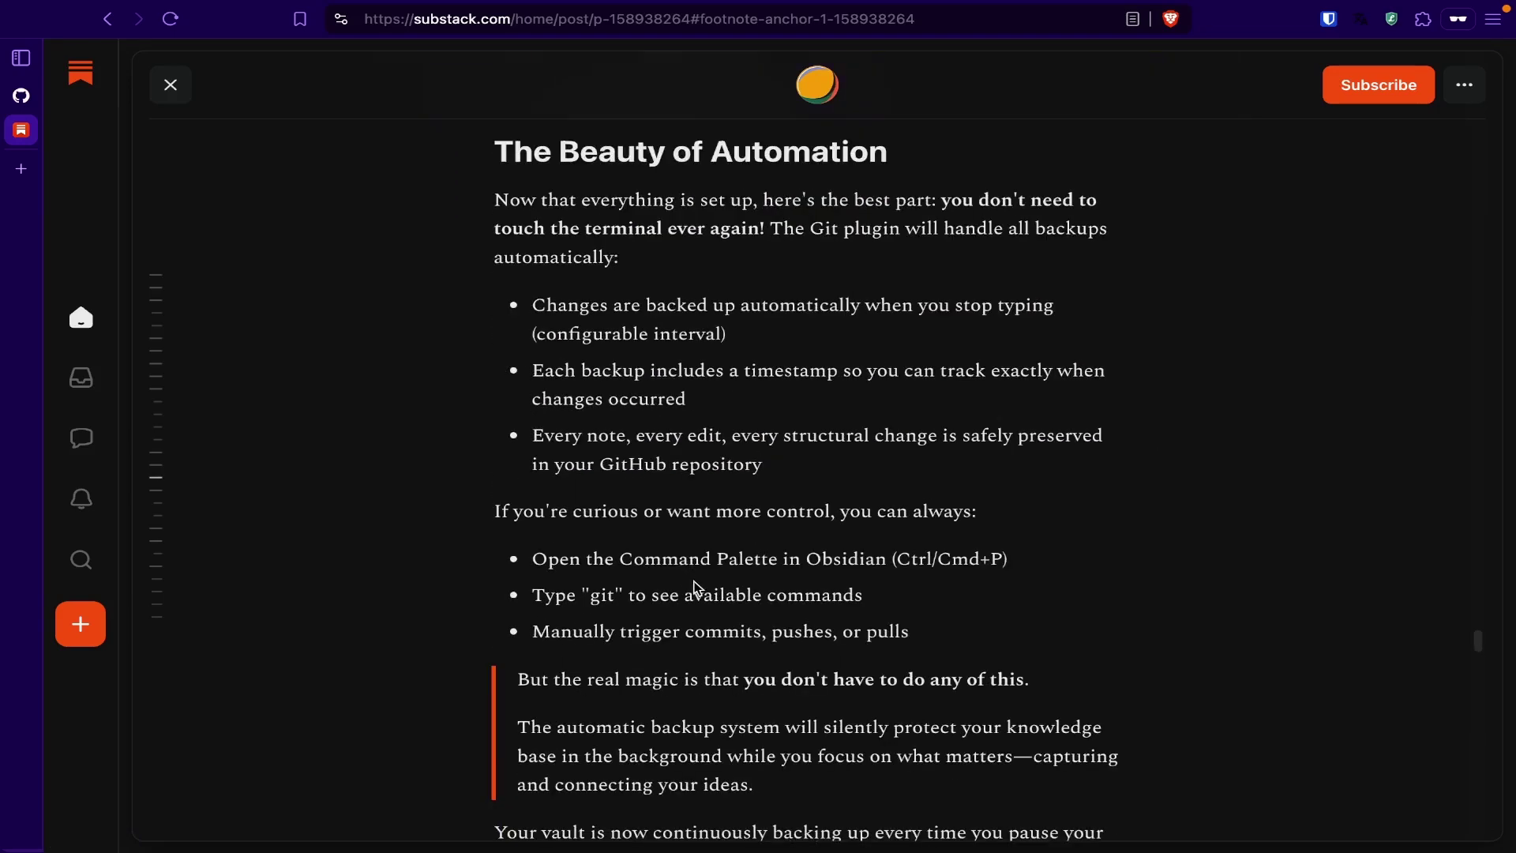
scroll(696, 584, "down", 4)
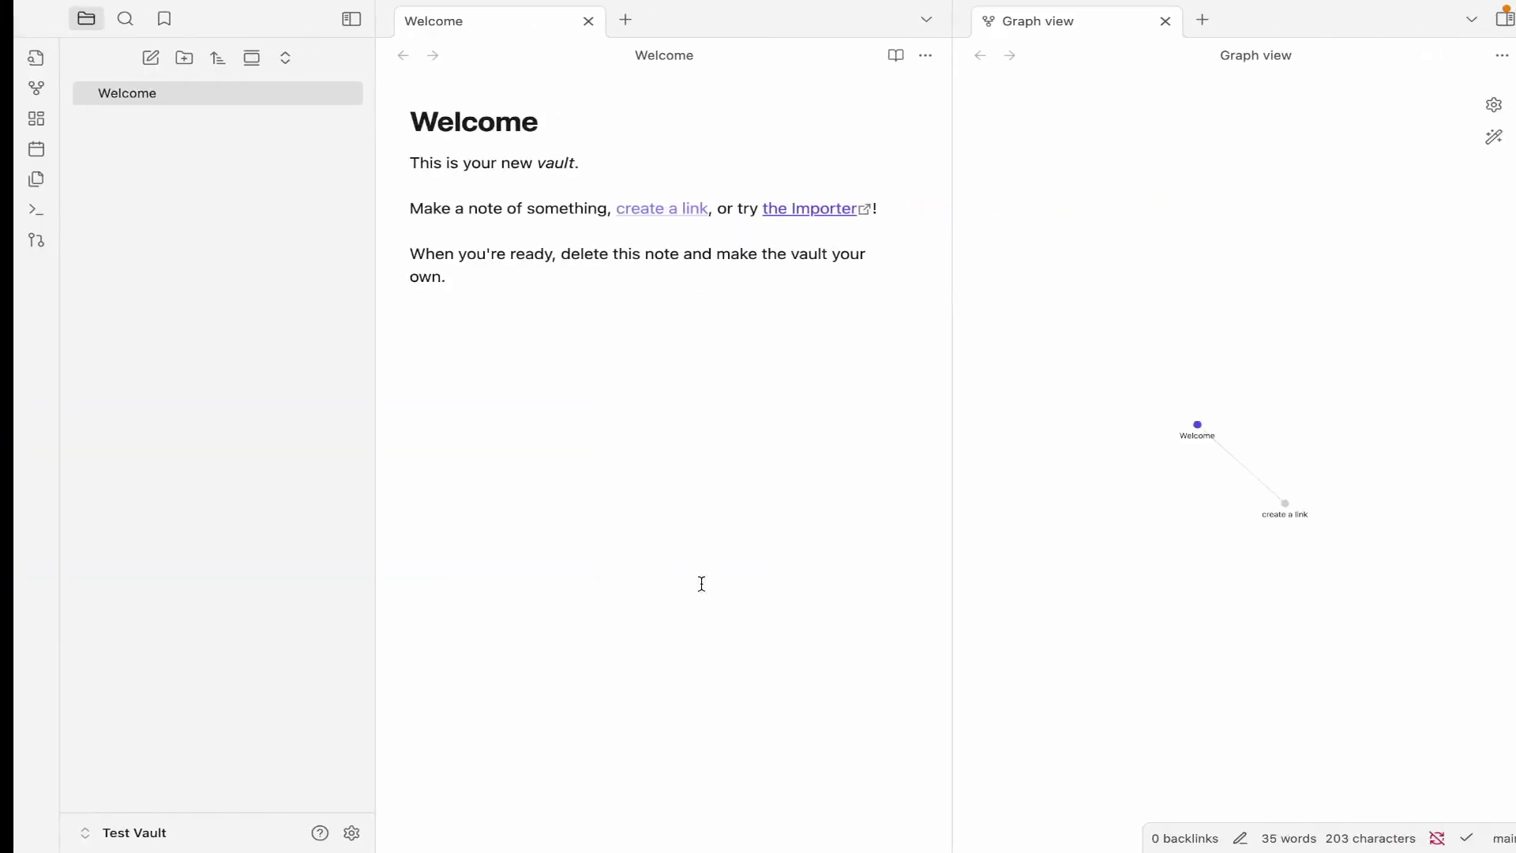
In Obsidian, look through the Git commands available in the command palette by filtering for "git".
key("super+p")
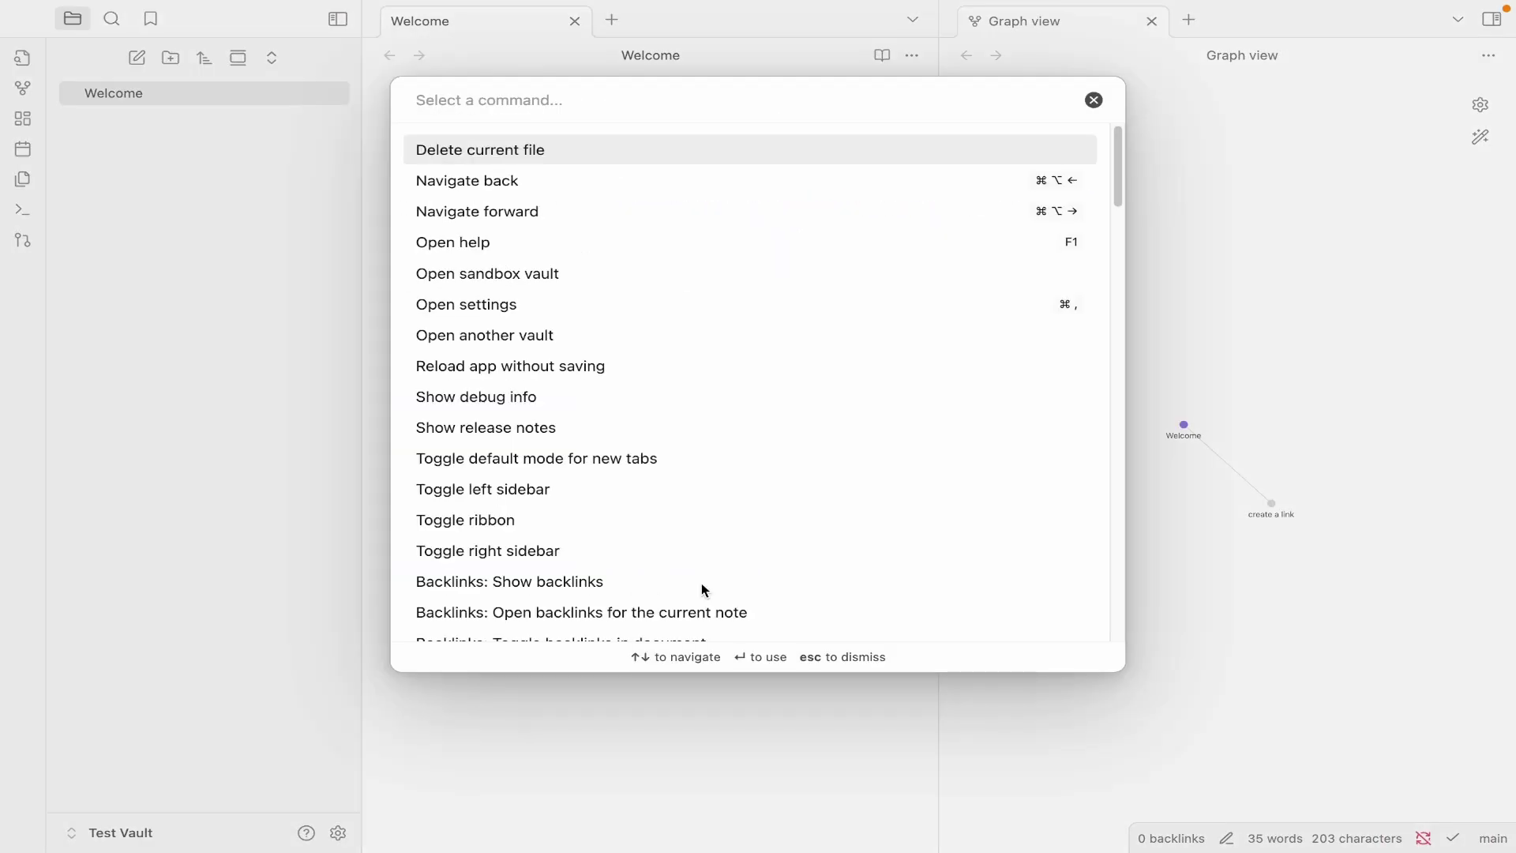
type("git")
scroll(633, 361, "down", 12)
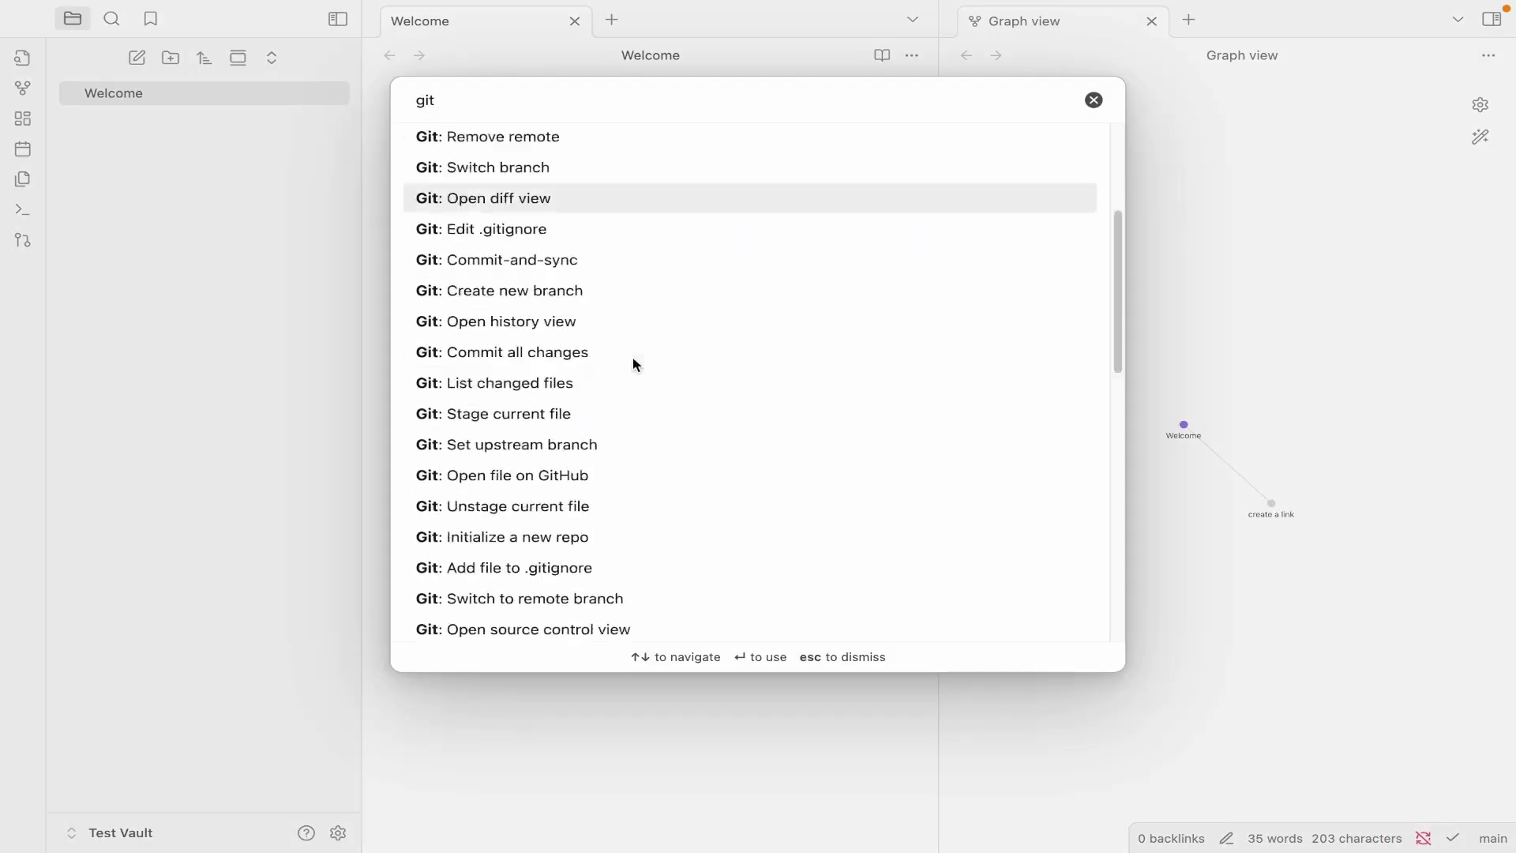
scroll(649, 370, "up", 10)
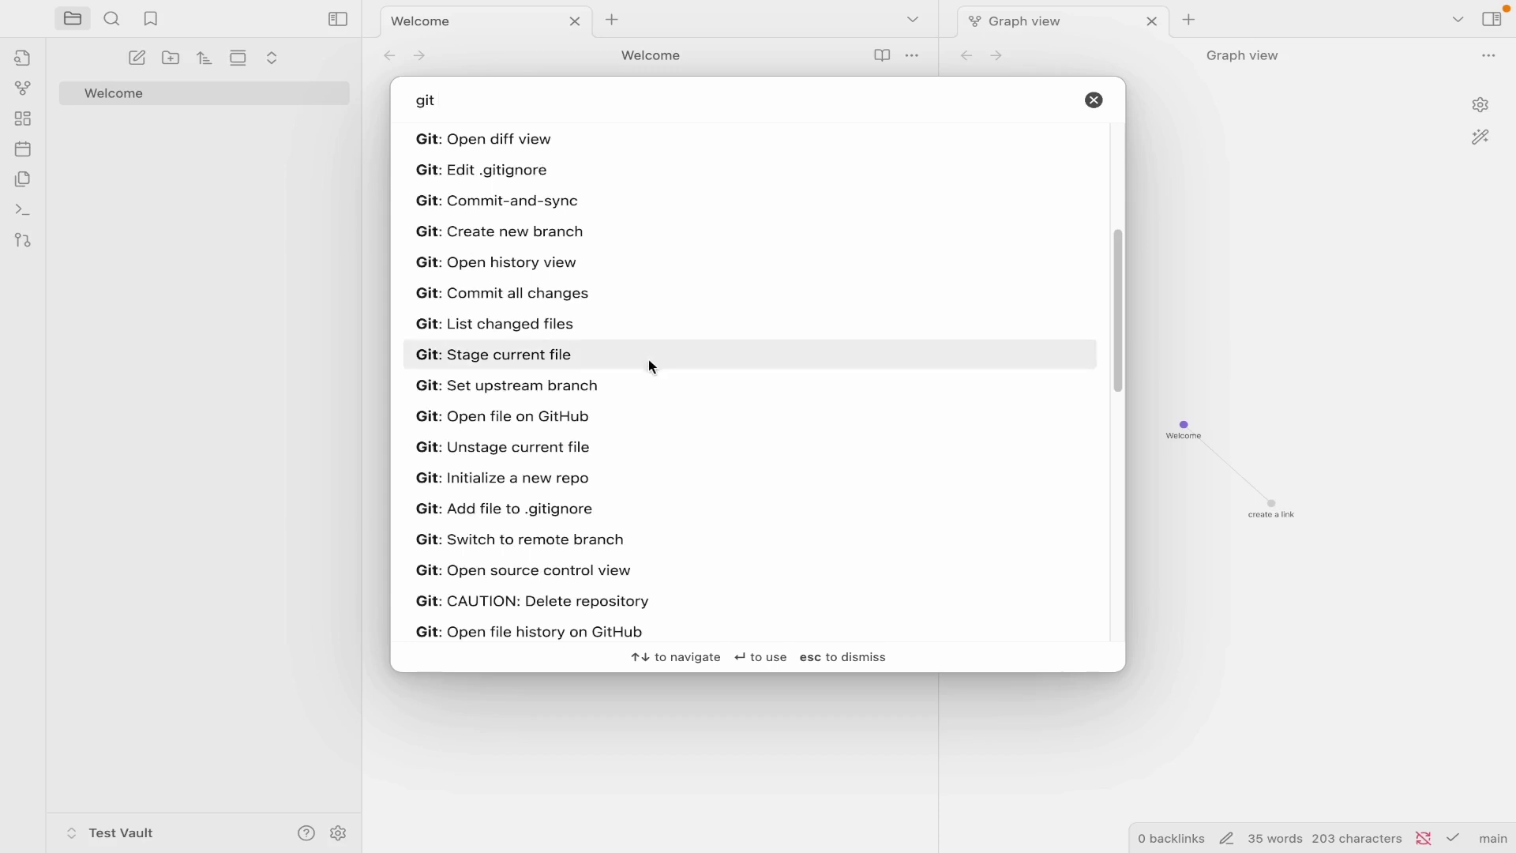
scroll(649, 364, "up", 4)
scroll(629, 229, "up", 3)
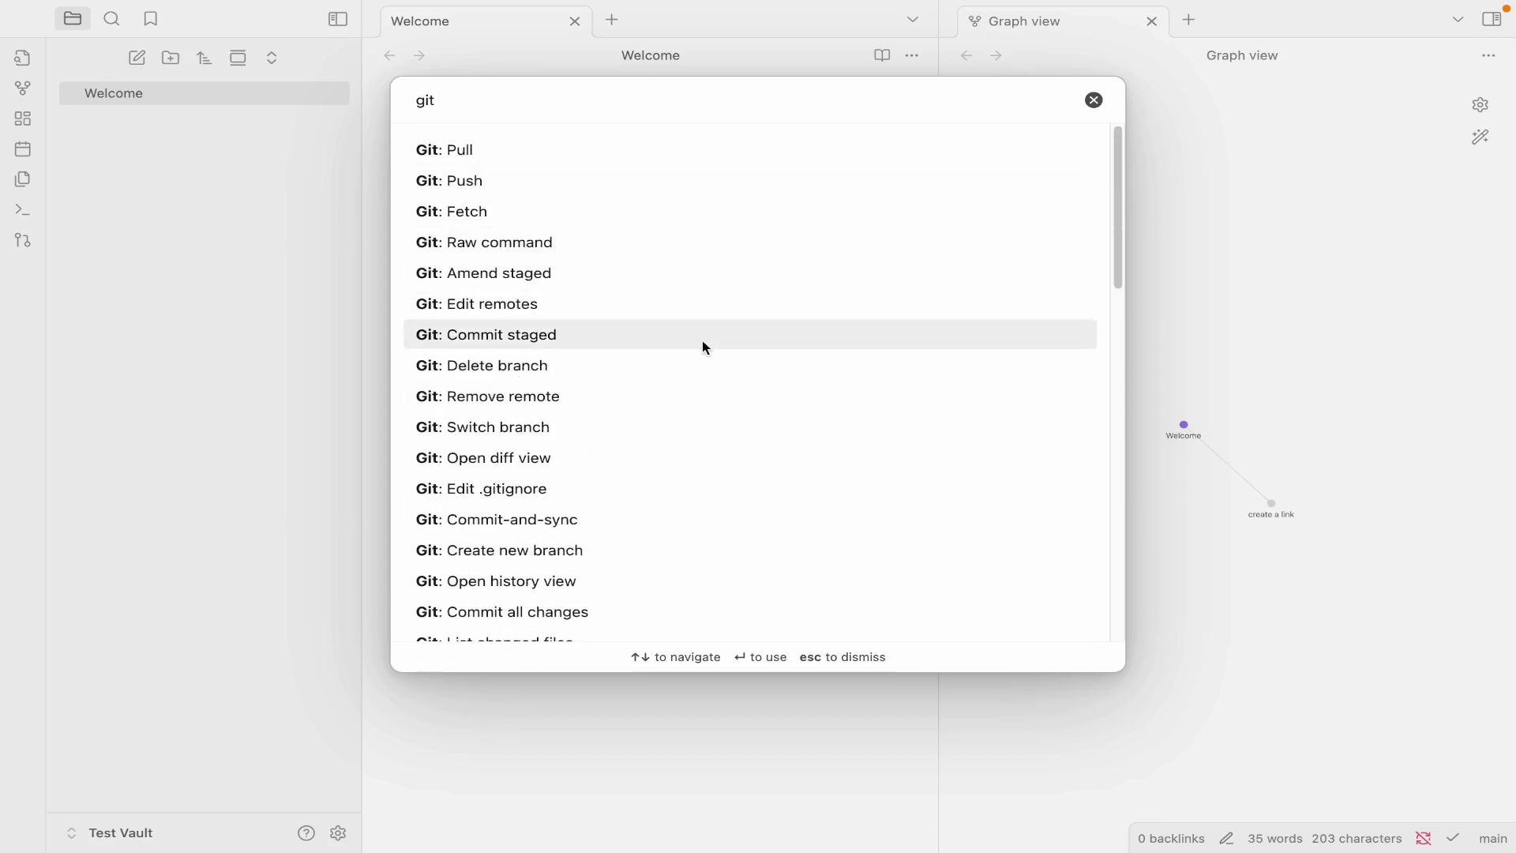
Filter the command palette for "commit" and try to run Git: Commit all changes with specific message.
key("BackSpace")
key("BackSpace")
key("BackSpace")
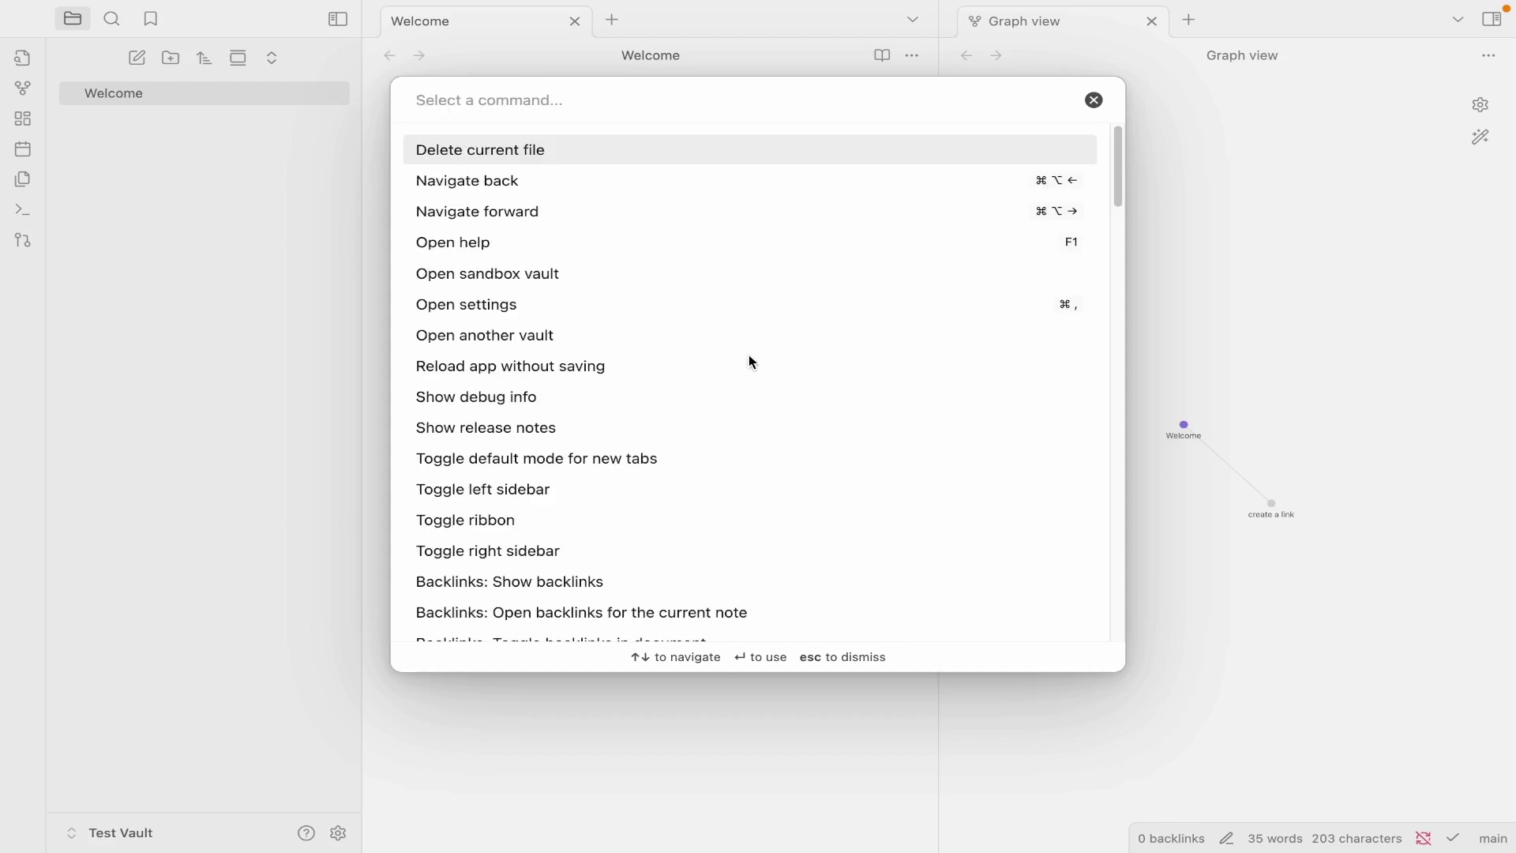
type("commit")
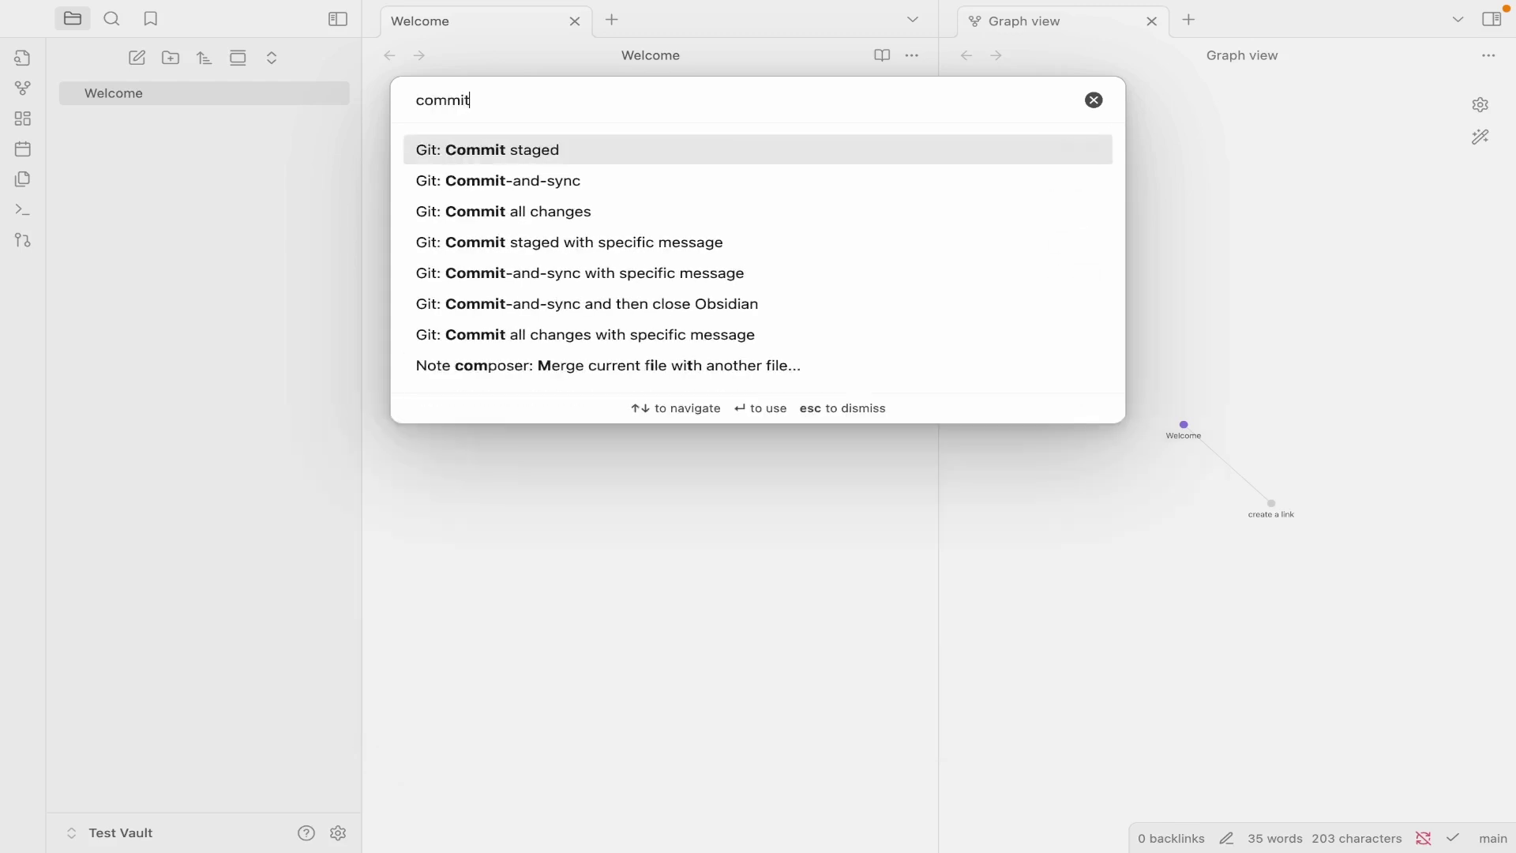
key("Down")
key("Down")
key("Down")
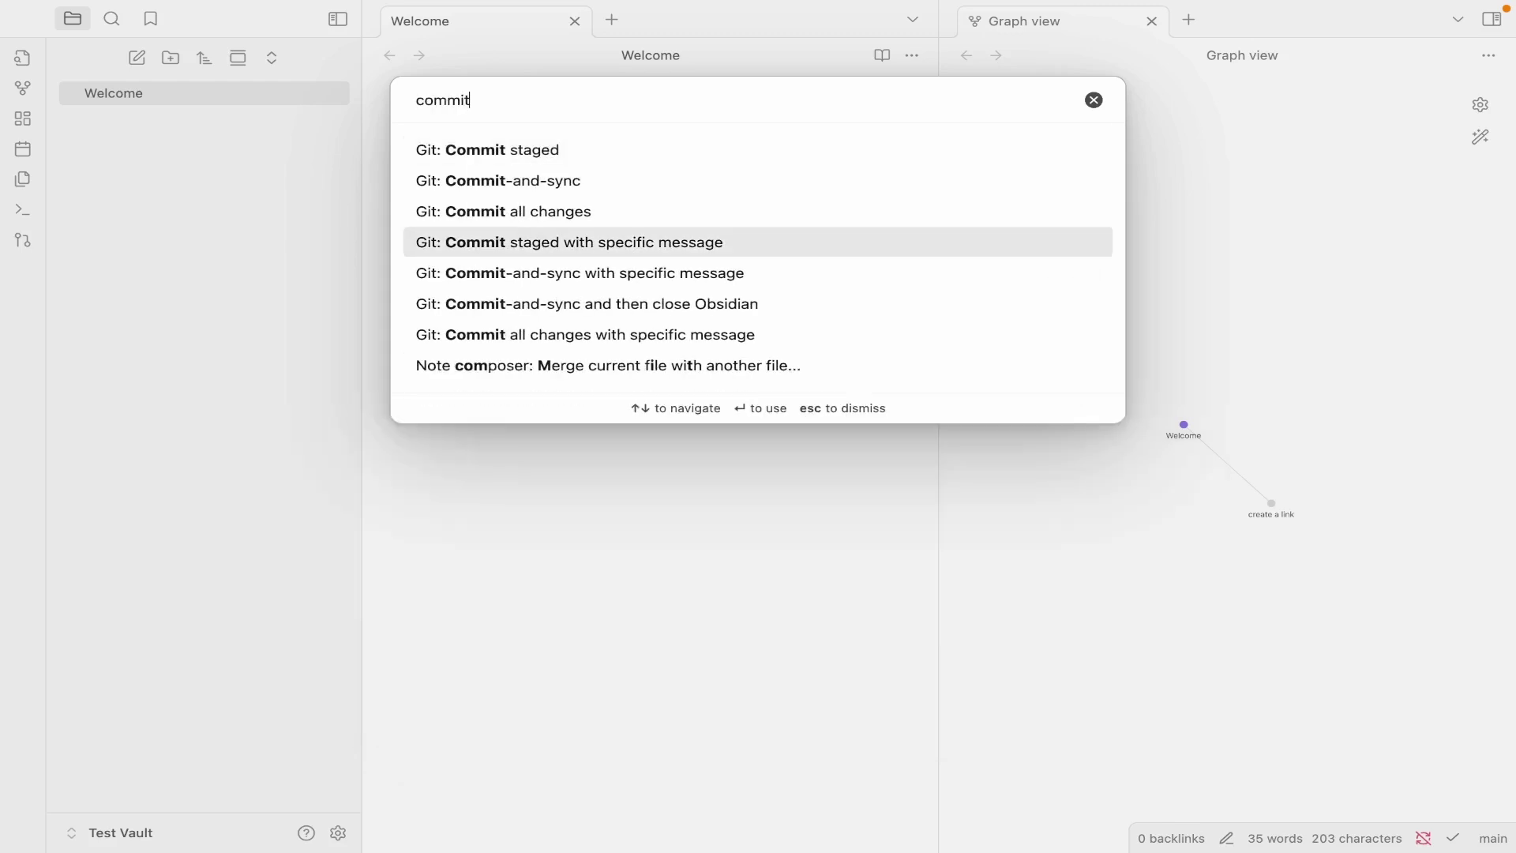
key("Down")
key("Down")
key("Down")
key("Down")
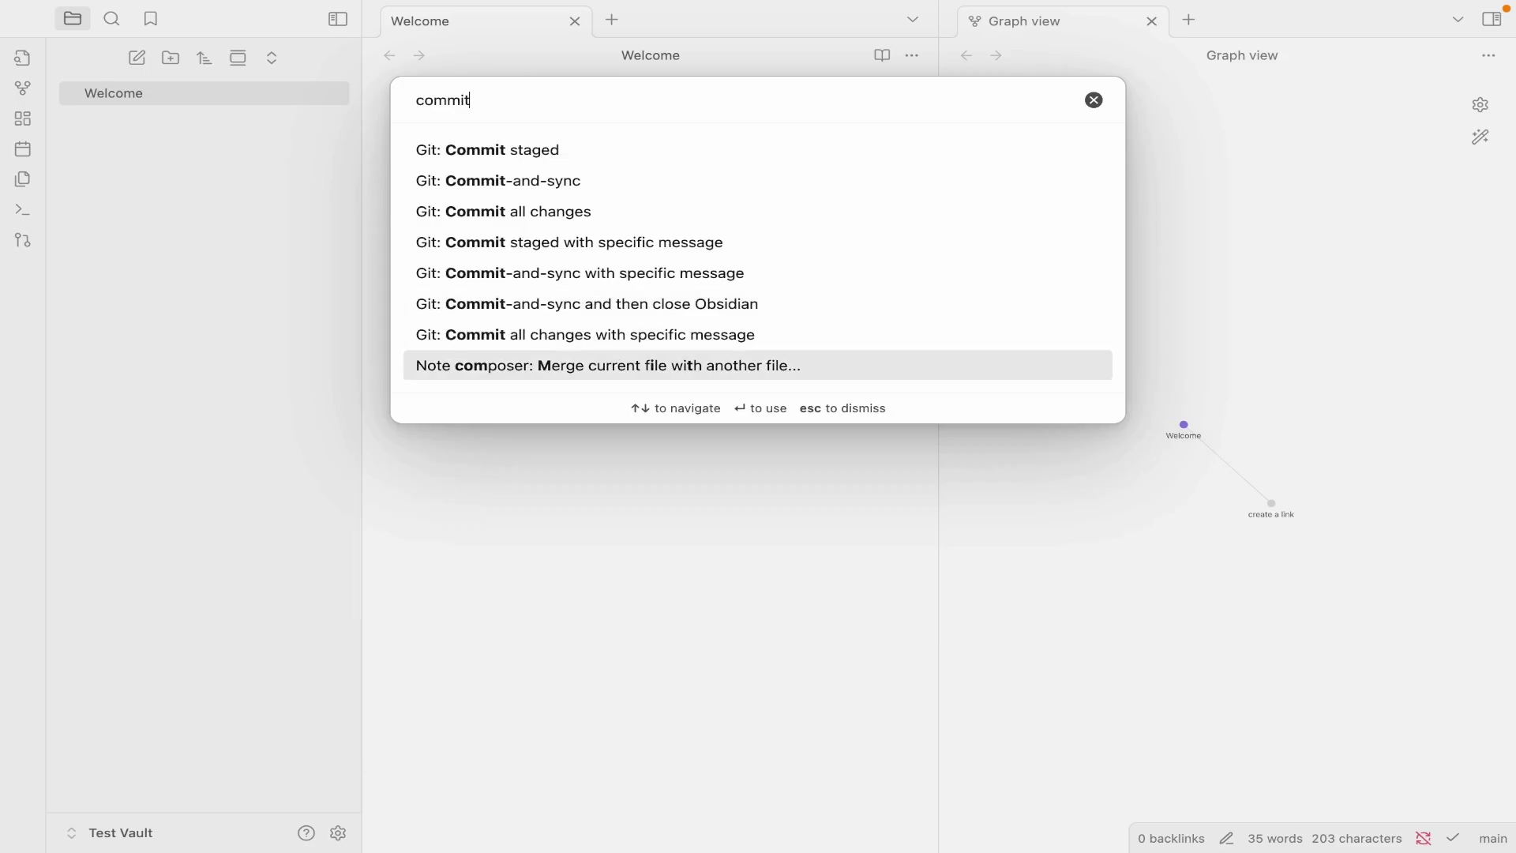
key("Up")
key("Return")
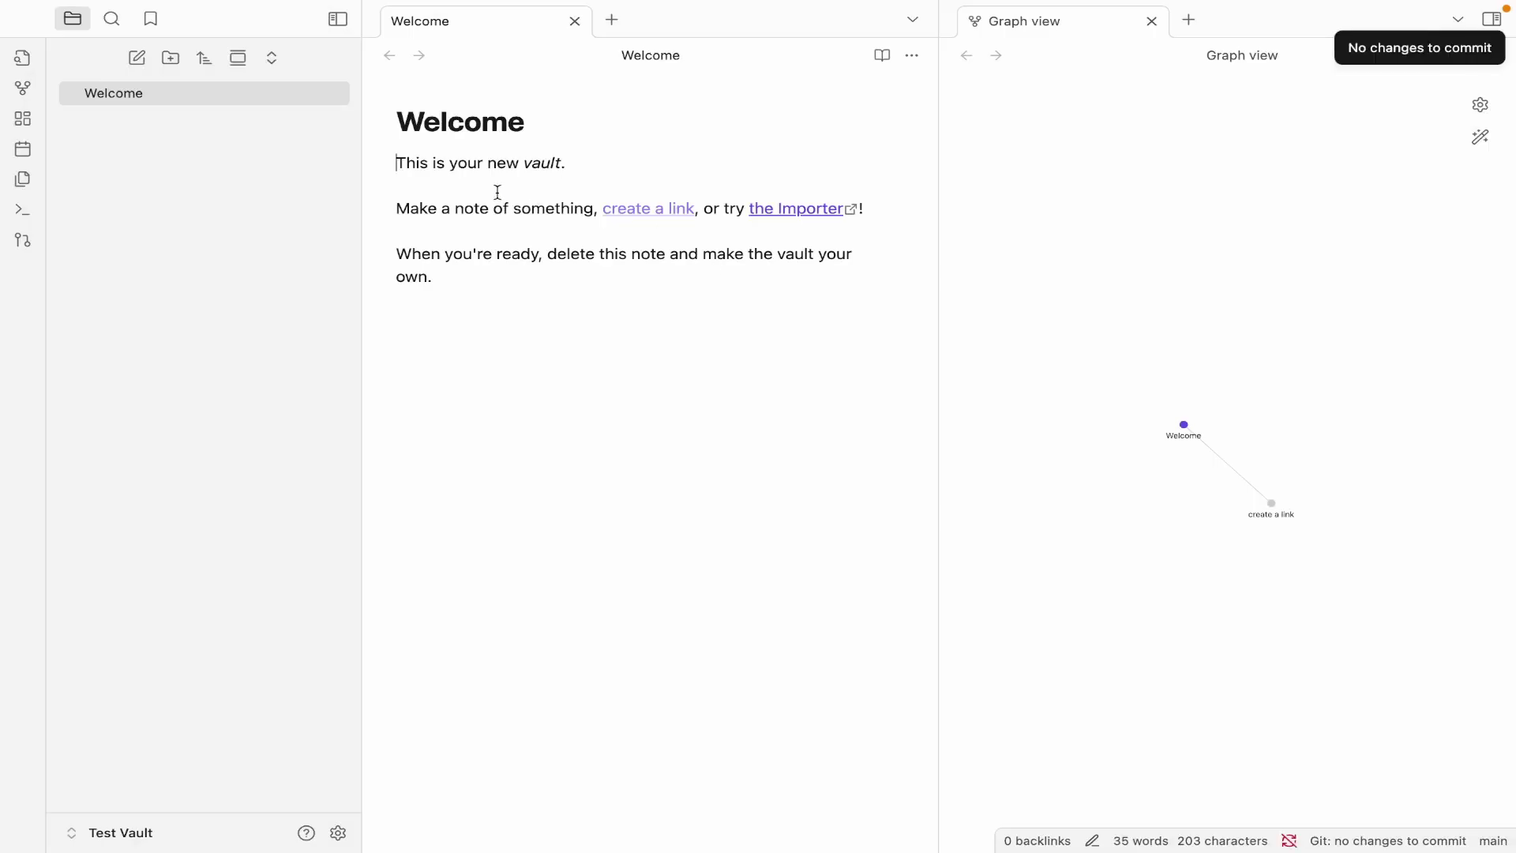
Create a note titled "New Note" in the vault with the body text "TExt".
left_click(136, 62)
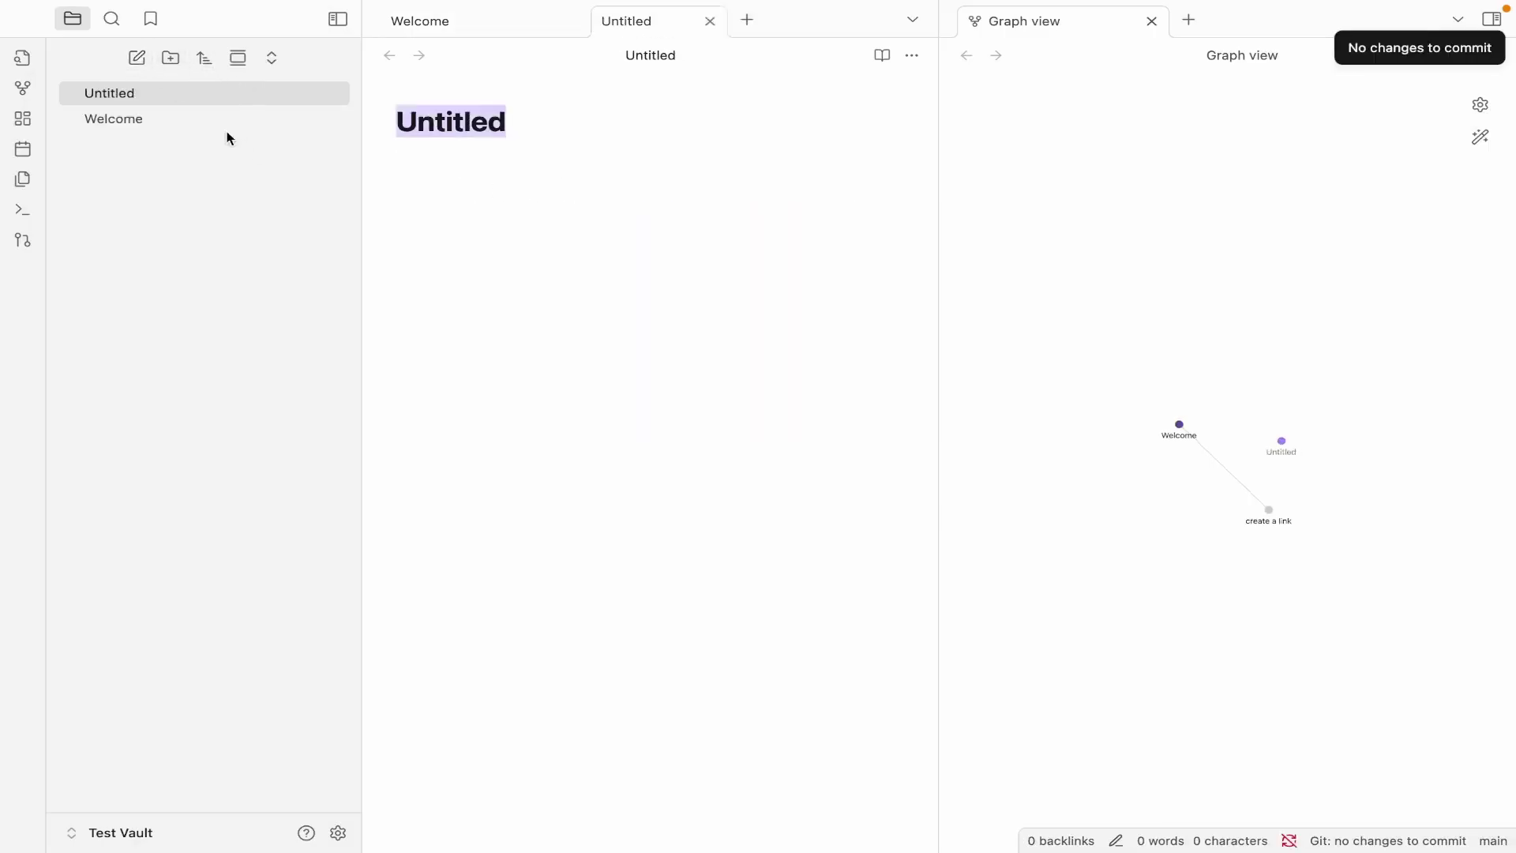
type("Nem")
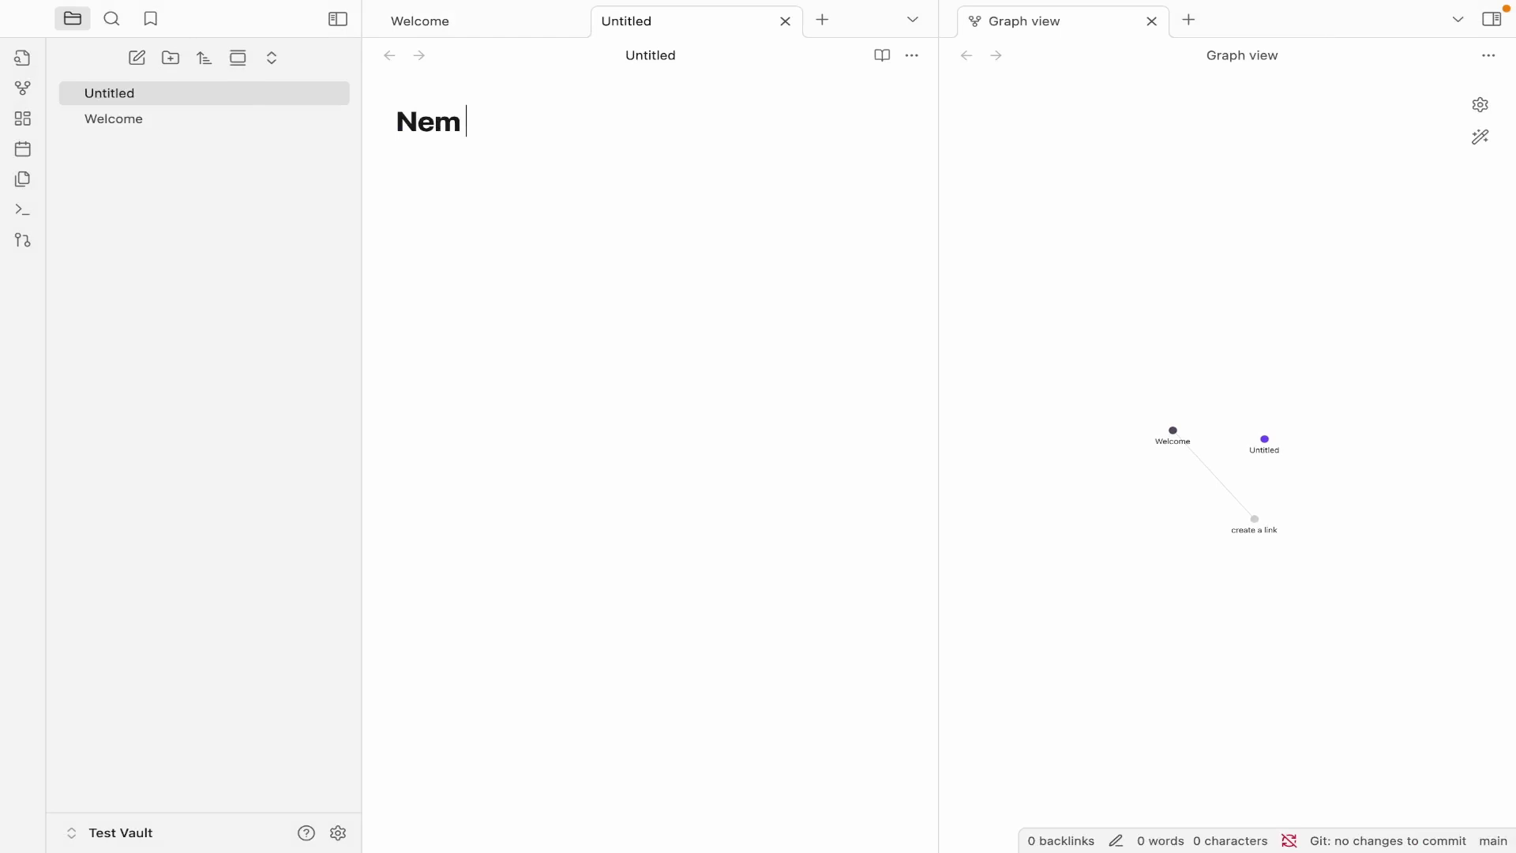
key("BackSpace")
type("w Note")
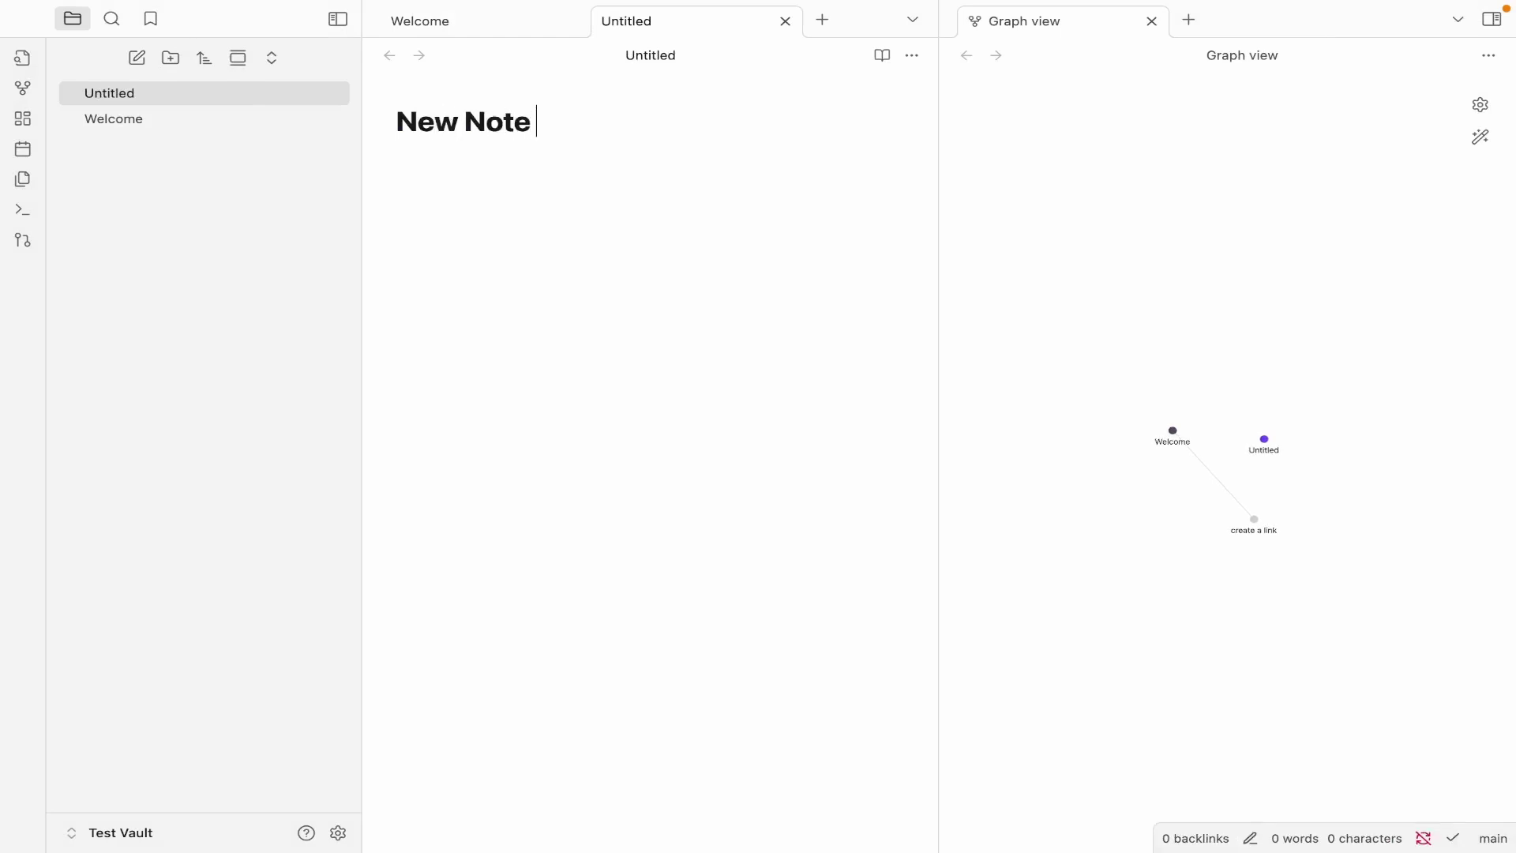
key("Return")
type("TExt")
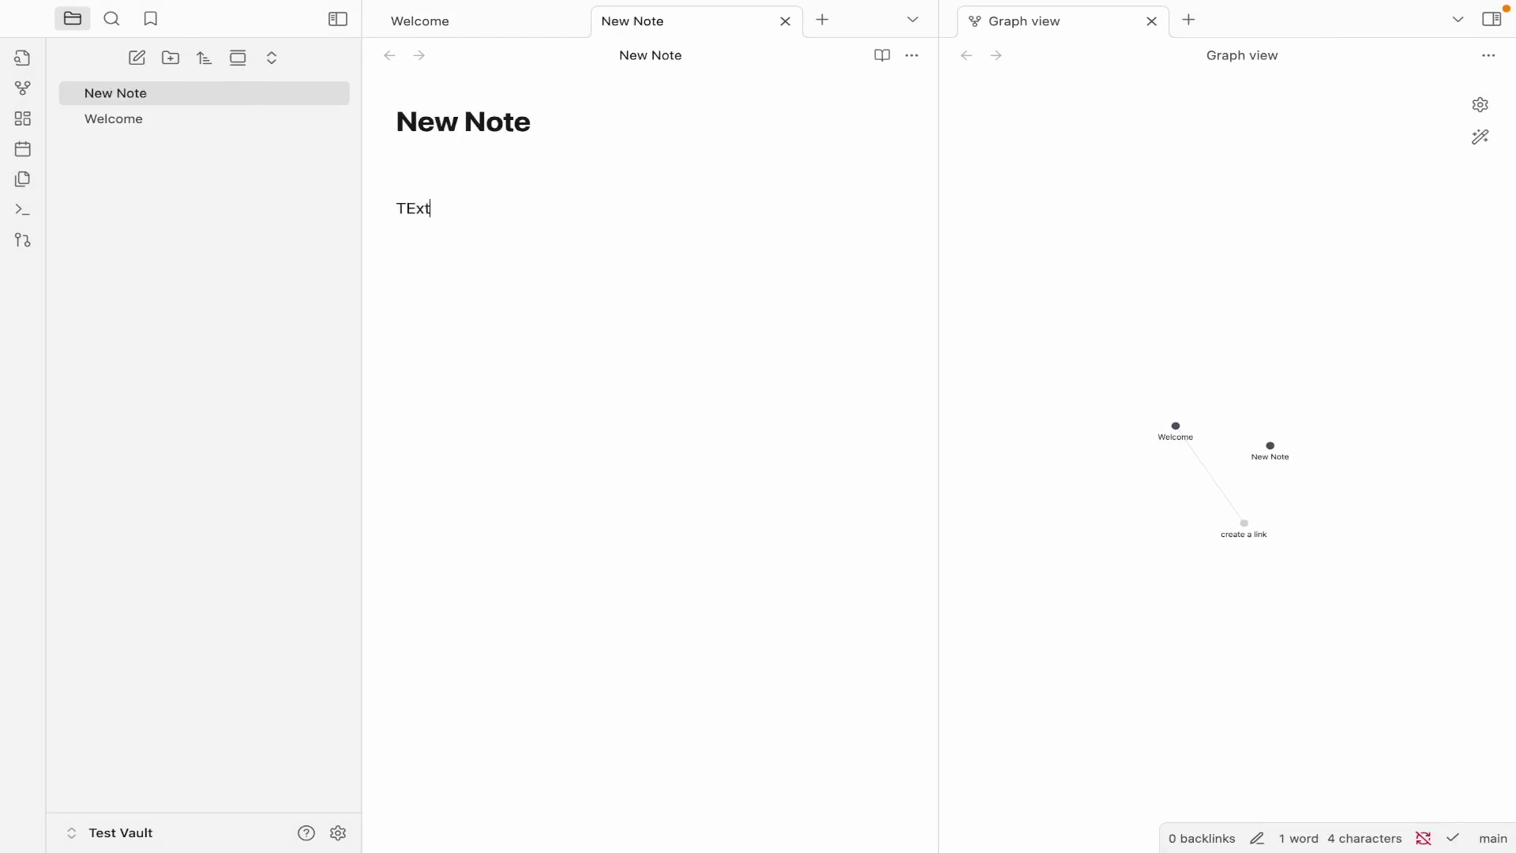
Close the Graph view so the new note fills the workspace.
left_click(1499, 29)
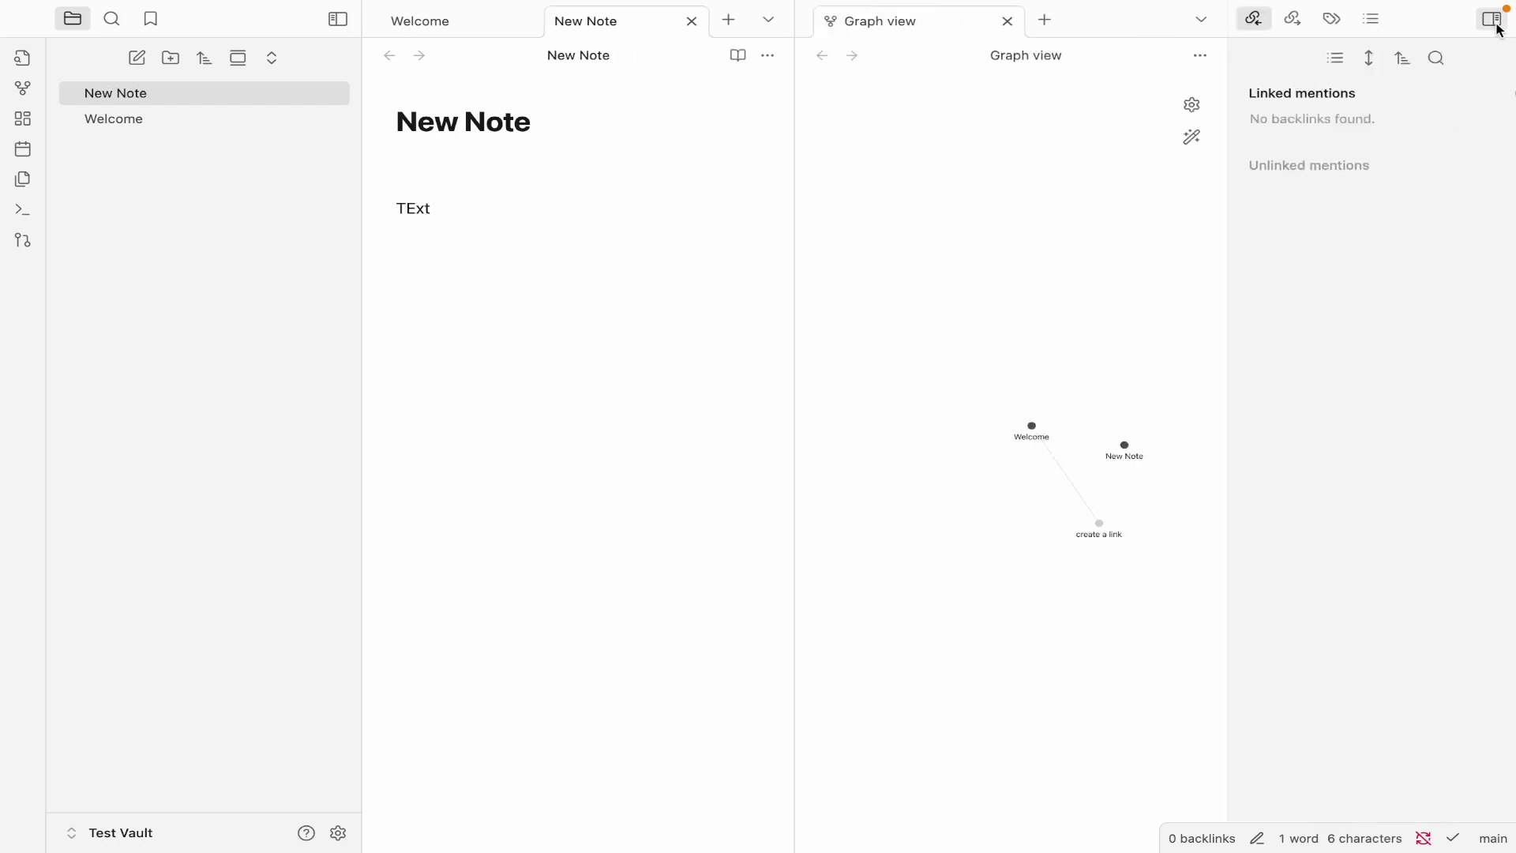
left_click(1495, 24)
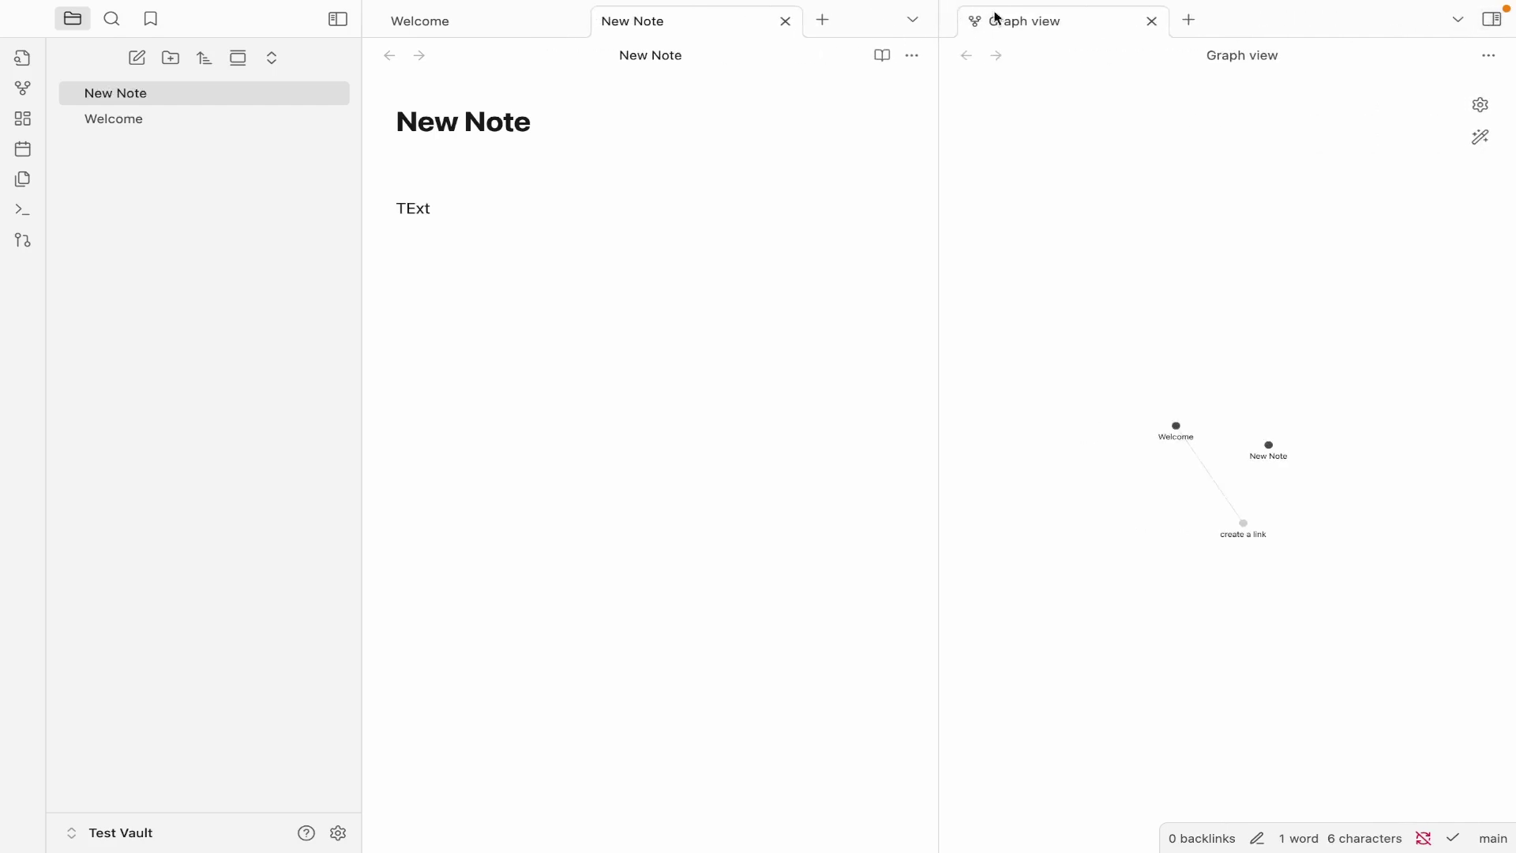
left_click(1152, 22)
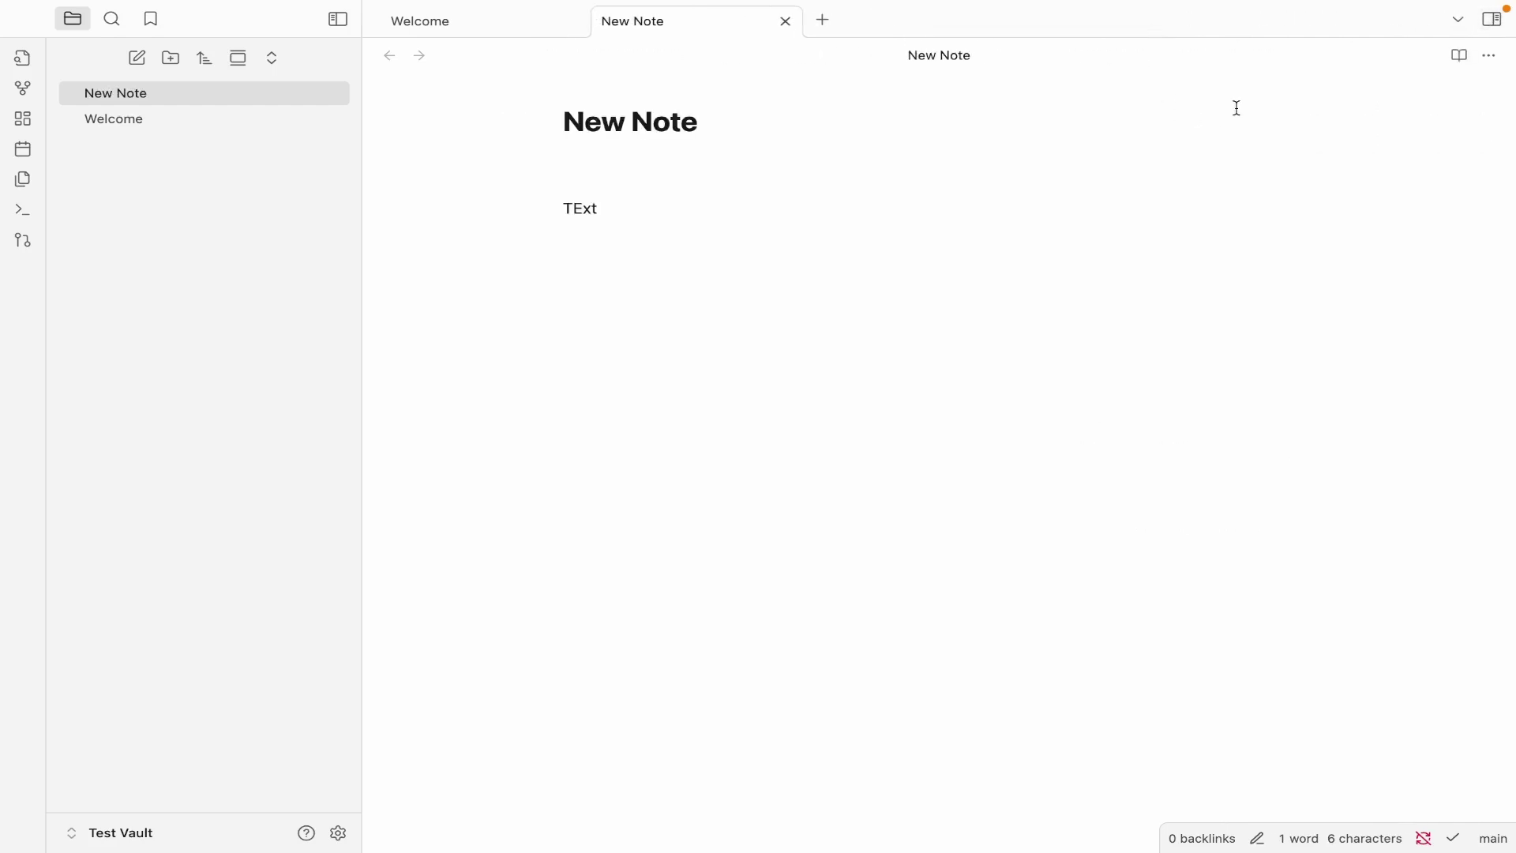
Filter the command palette for "git spe" and run Git: Commit staged with specific message.
key("super+p")
type("git")
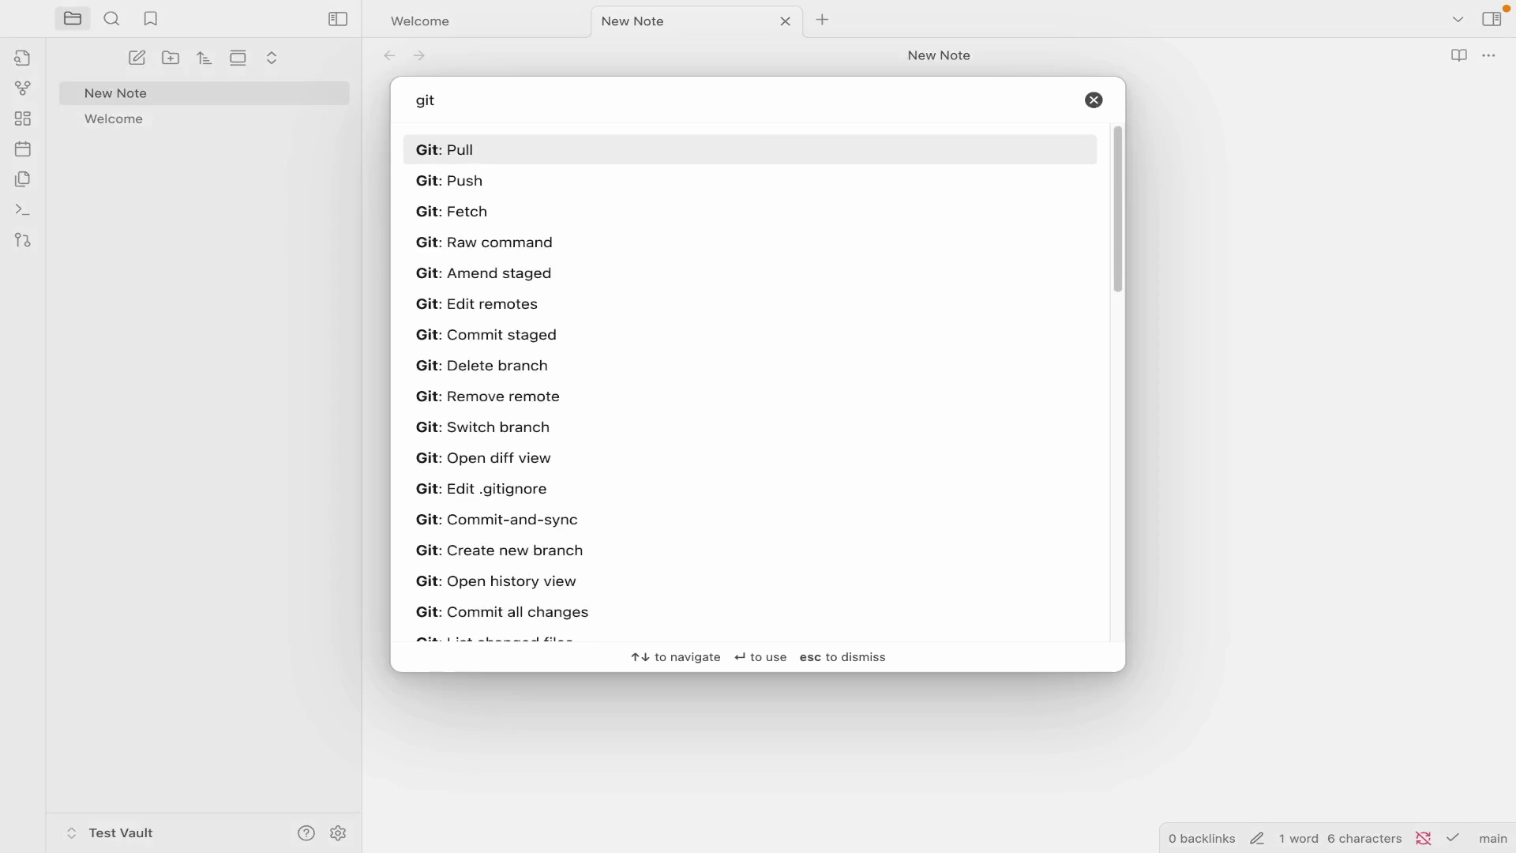
type(" spe")
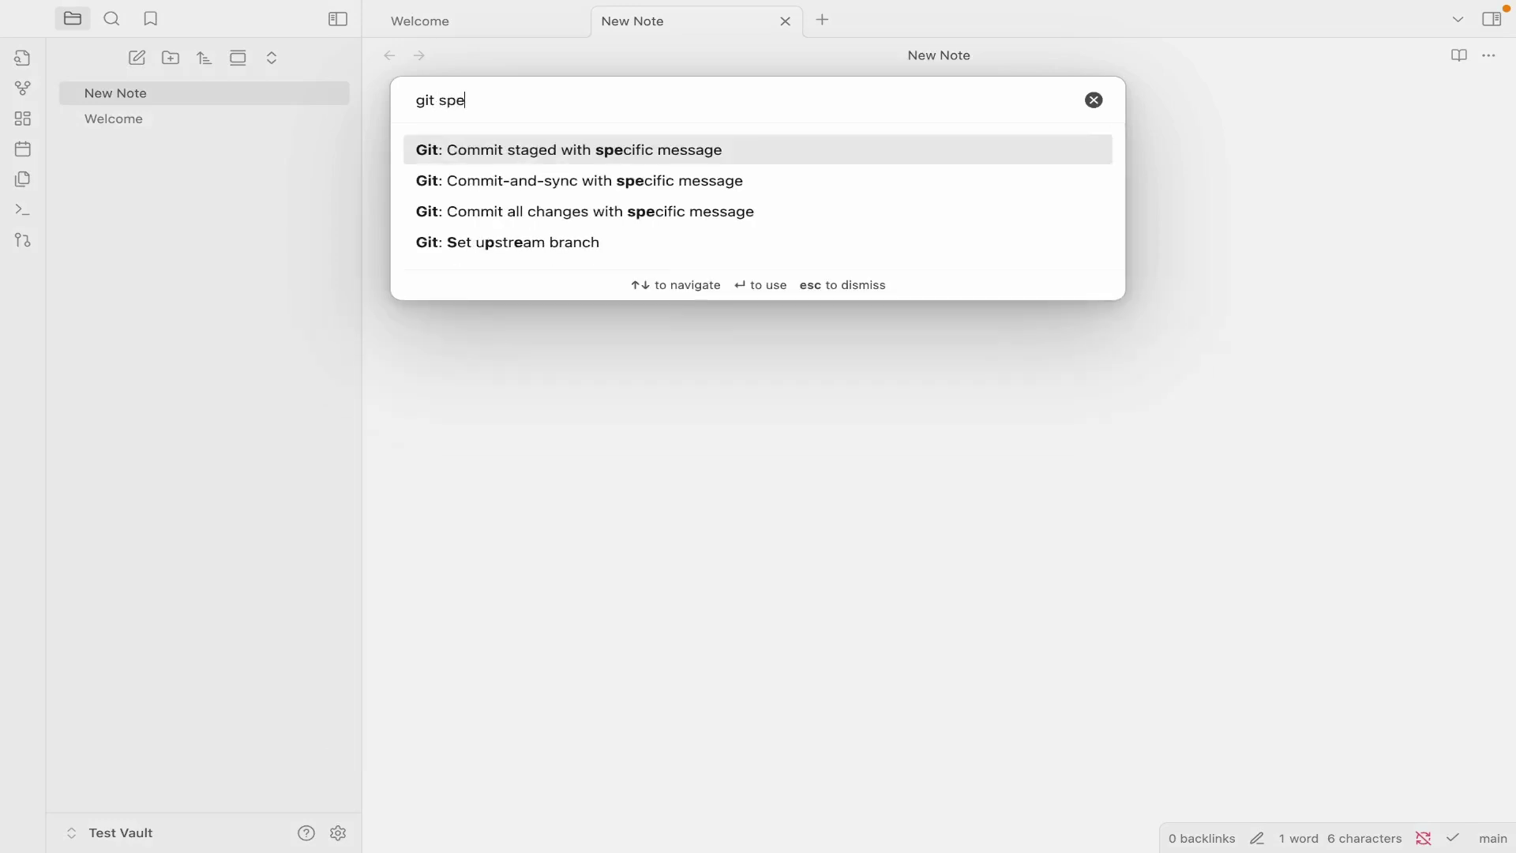
key("Down")
key("Down")
key("Down")
key("Up")
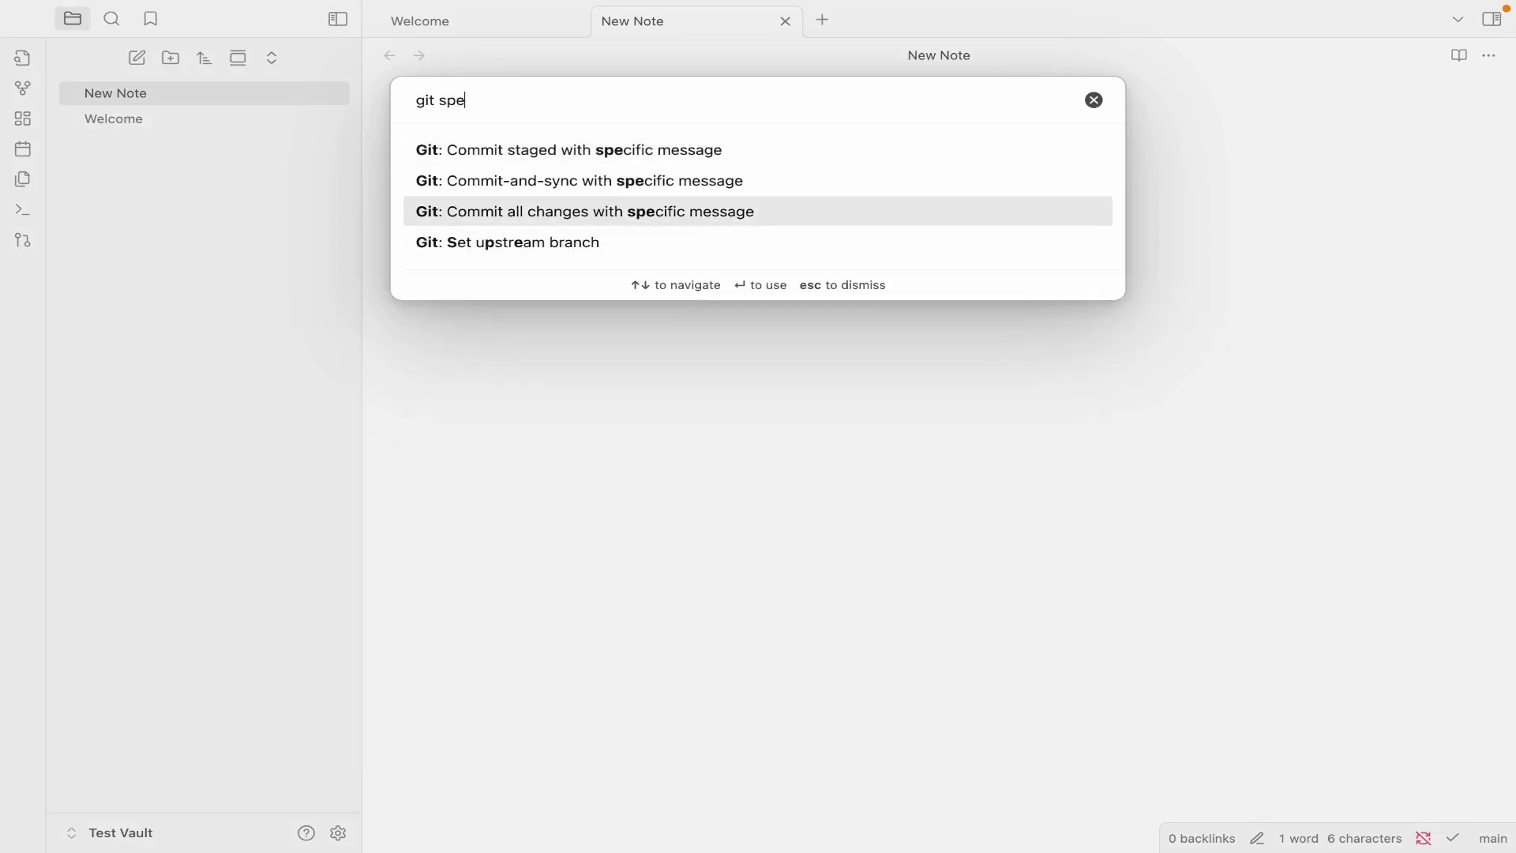
key("Up")
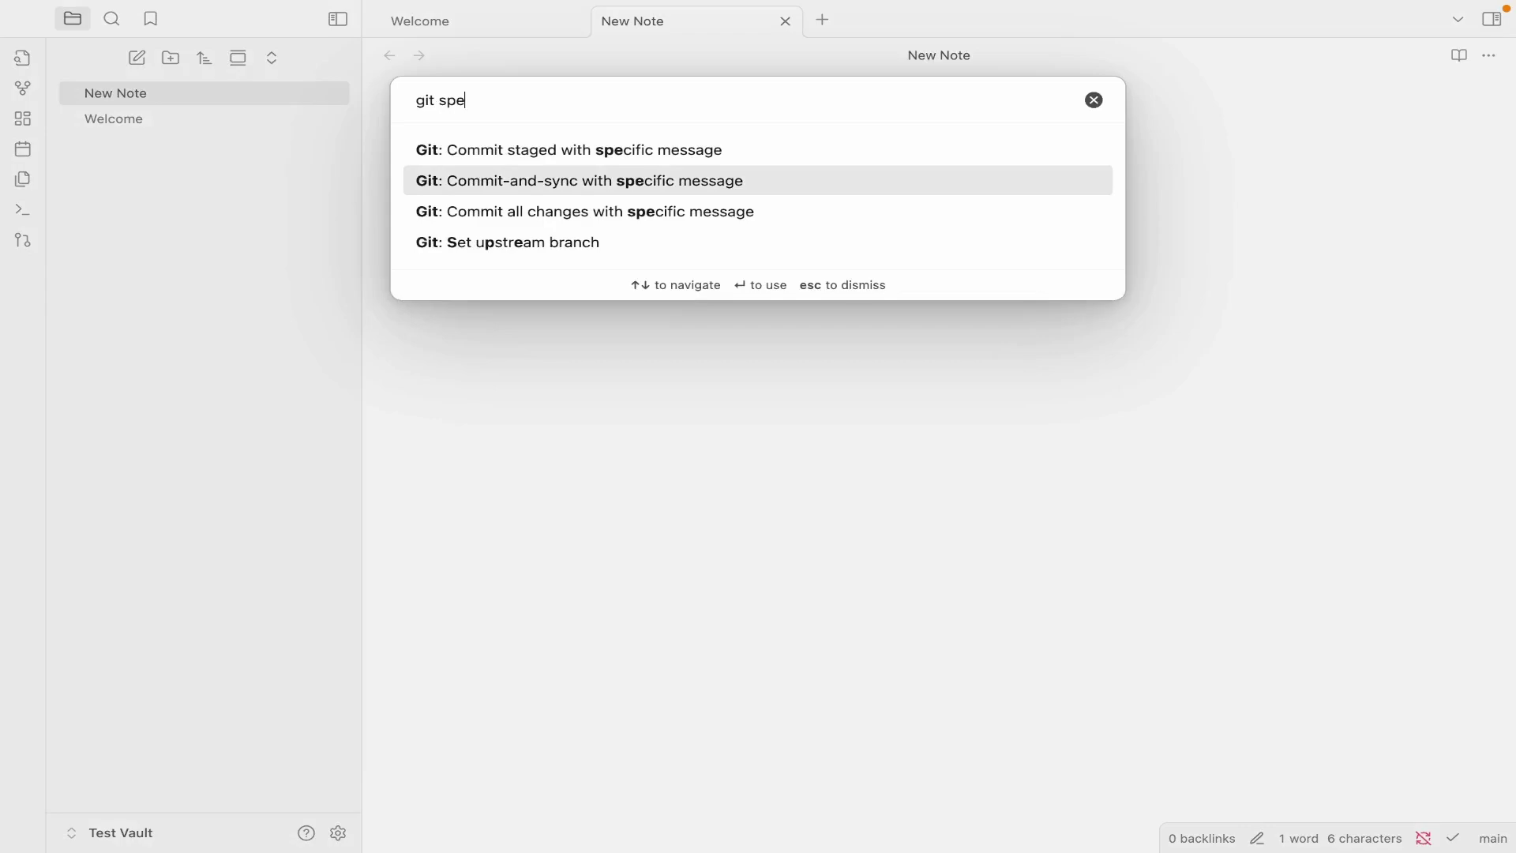
key("Up")
key("Return")
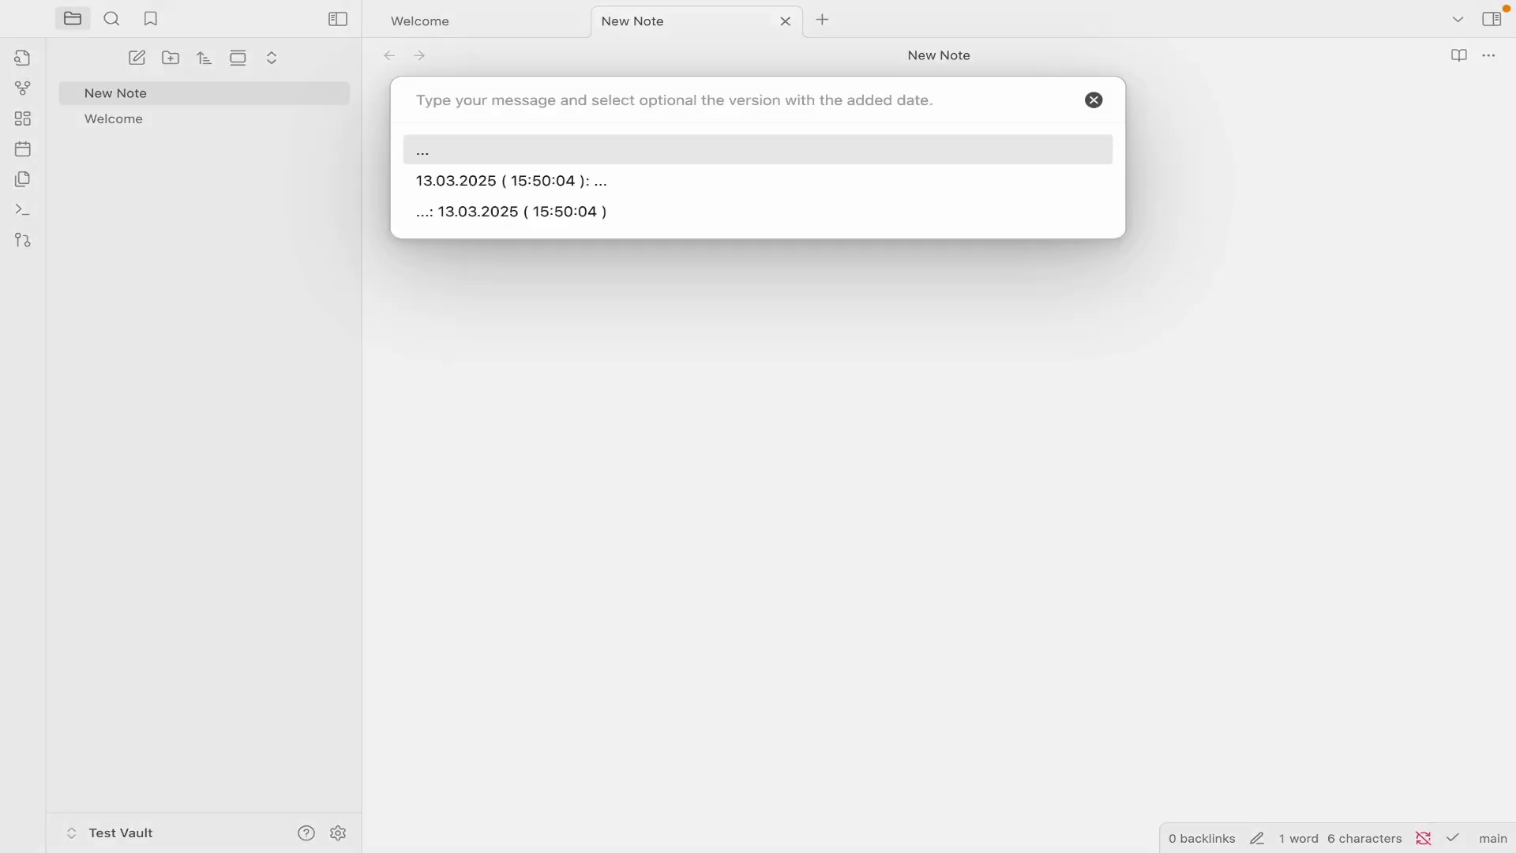
Try to commit the staged changes with the message "Manual Commit" in the version that appends the date and time.
type("THis")
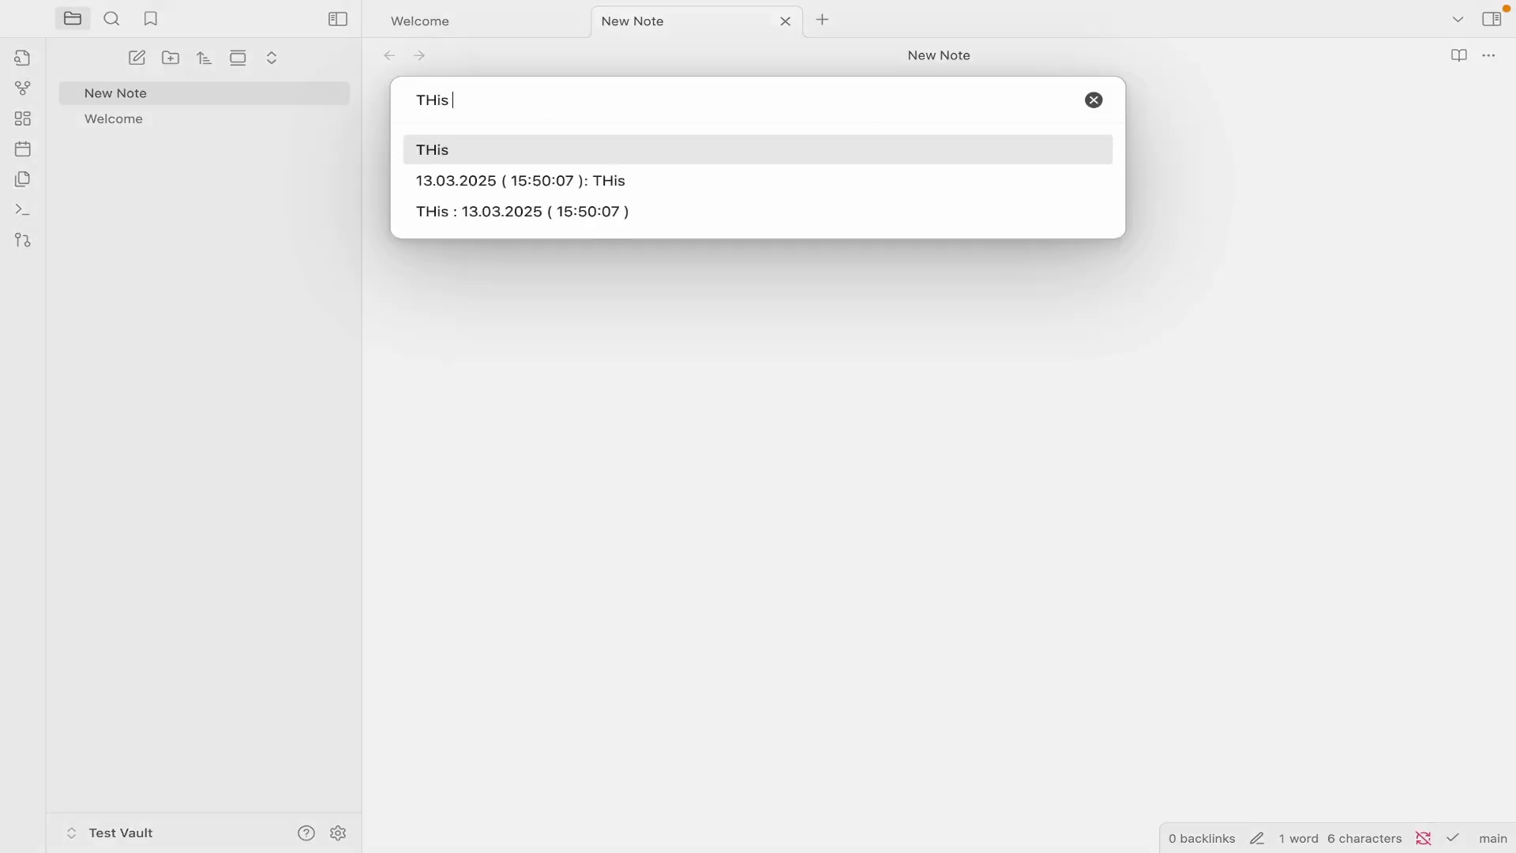
key("BackSpace")
key("BackSpace")
key("BackSpace")
key("BackSpace")
type("Nem")
key("BackSpace")
key("BackSpace")
key("BackSpace")
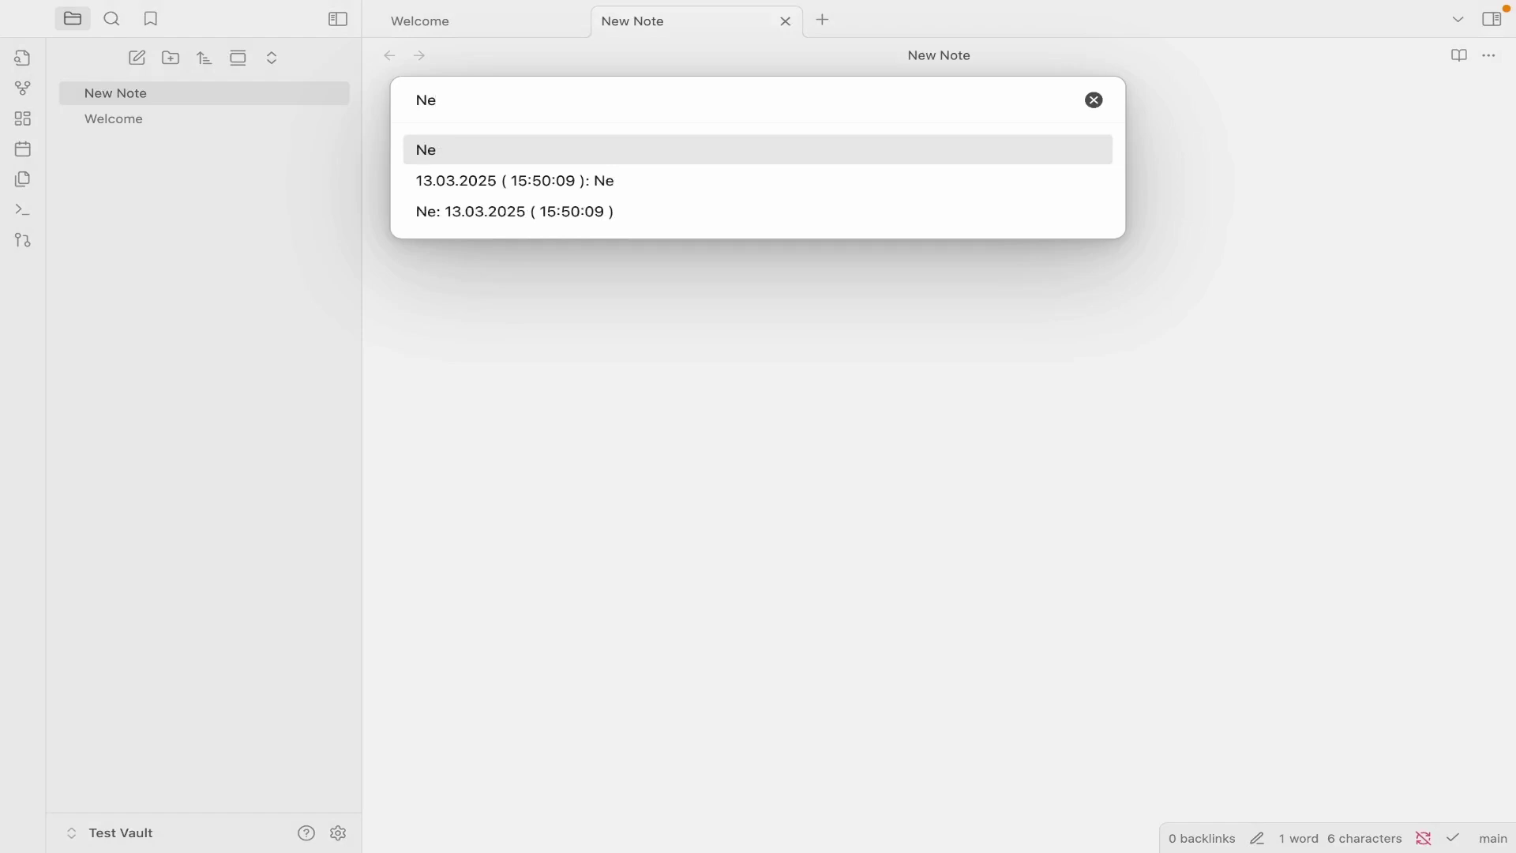
type("MAn")
key("BackSpace")
key("BackSpace")
type("anua")
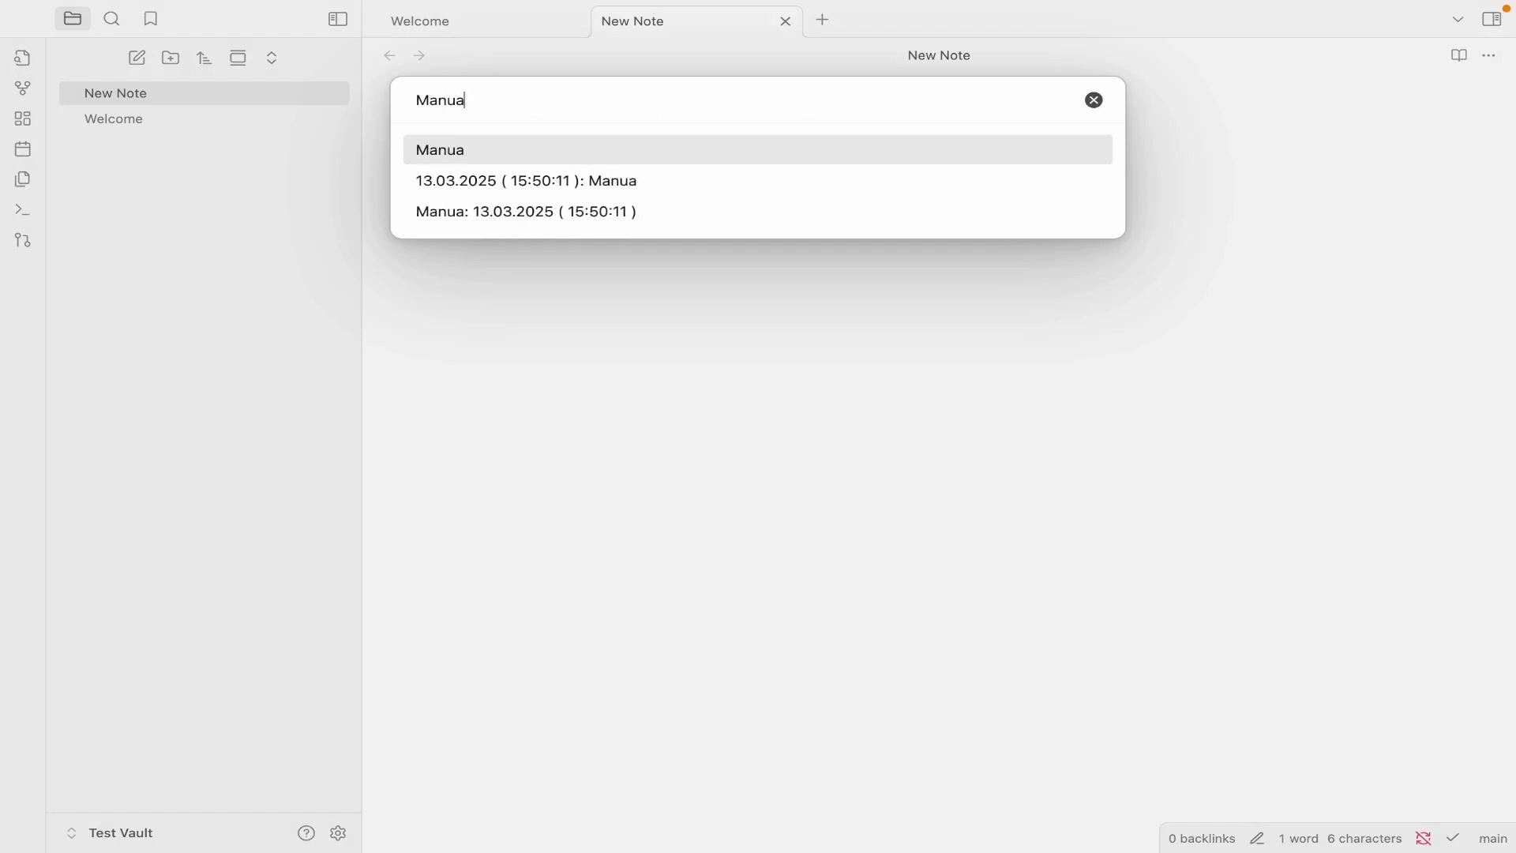
type("l Commit")
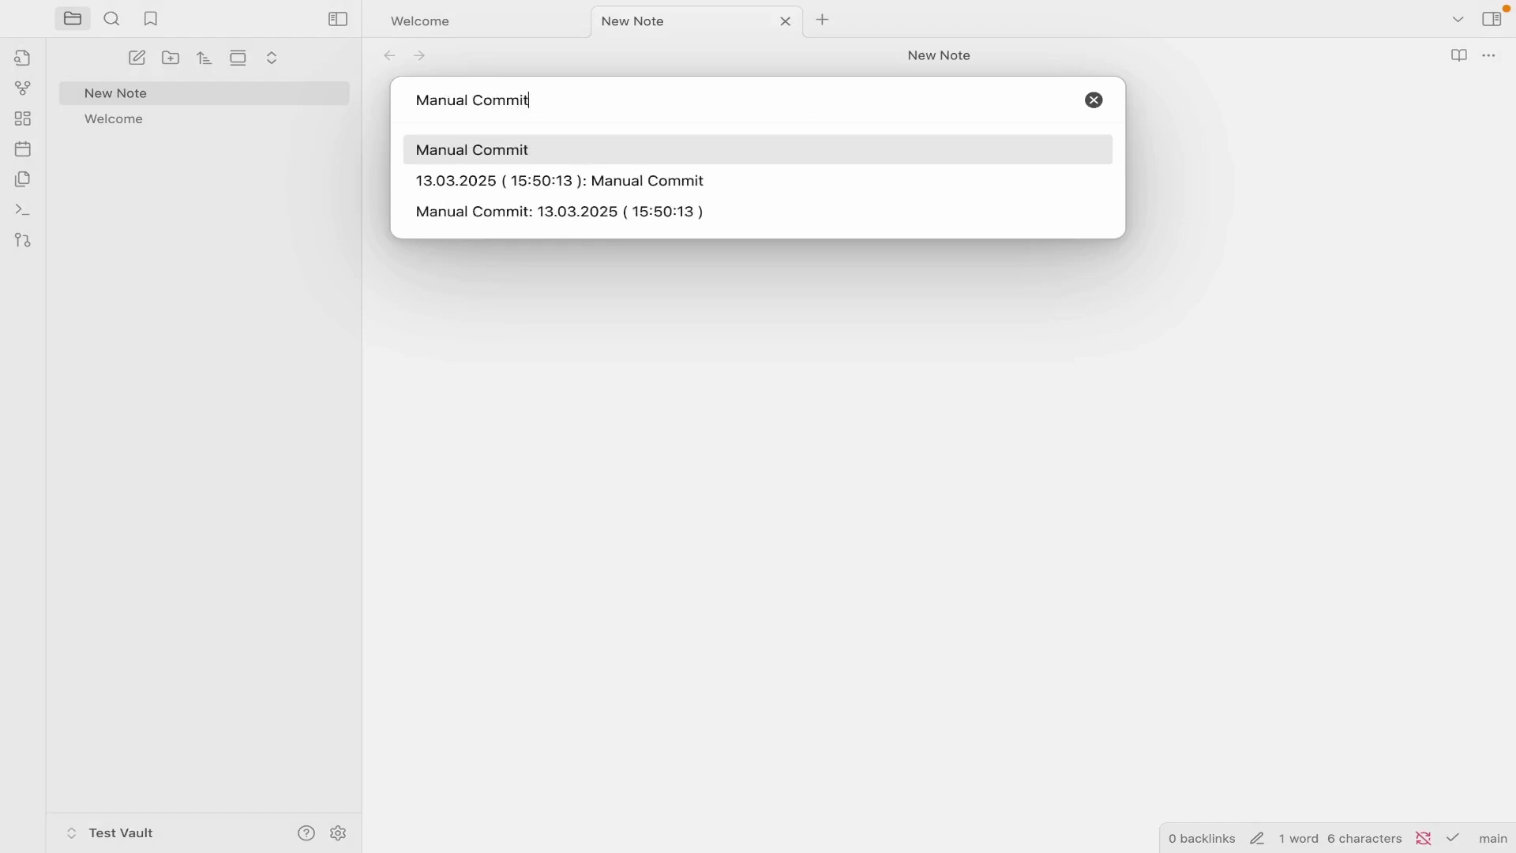
key("Down")
key("Down")
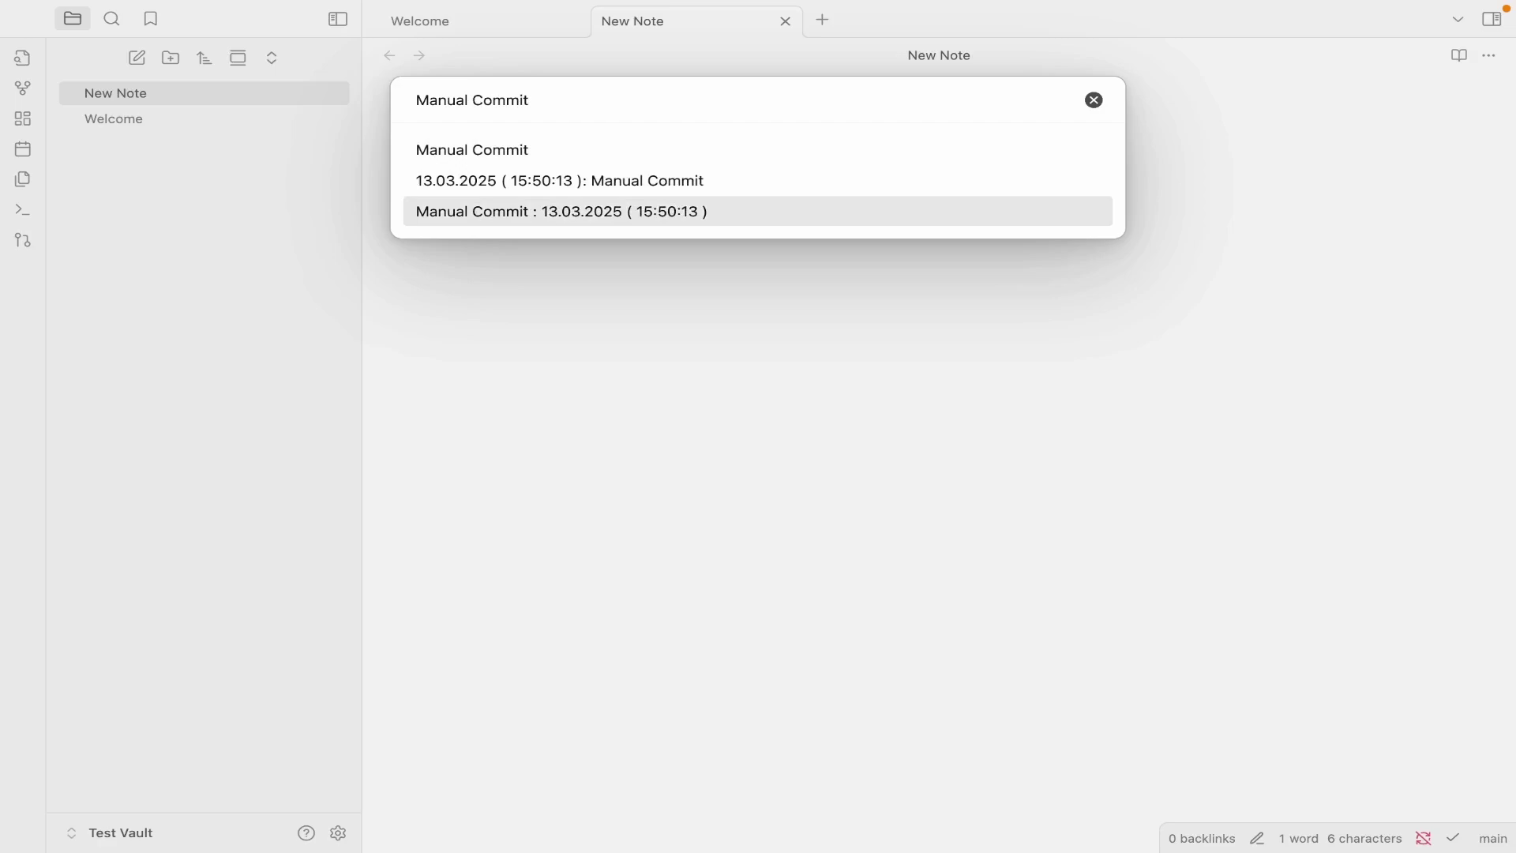
key("Return")
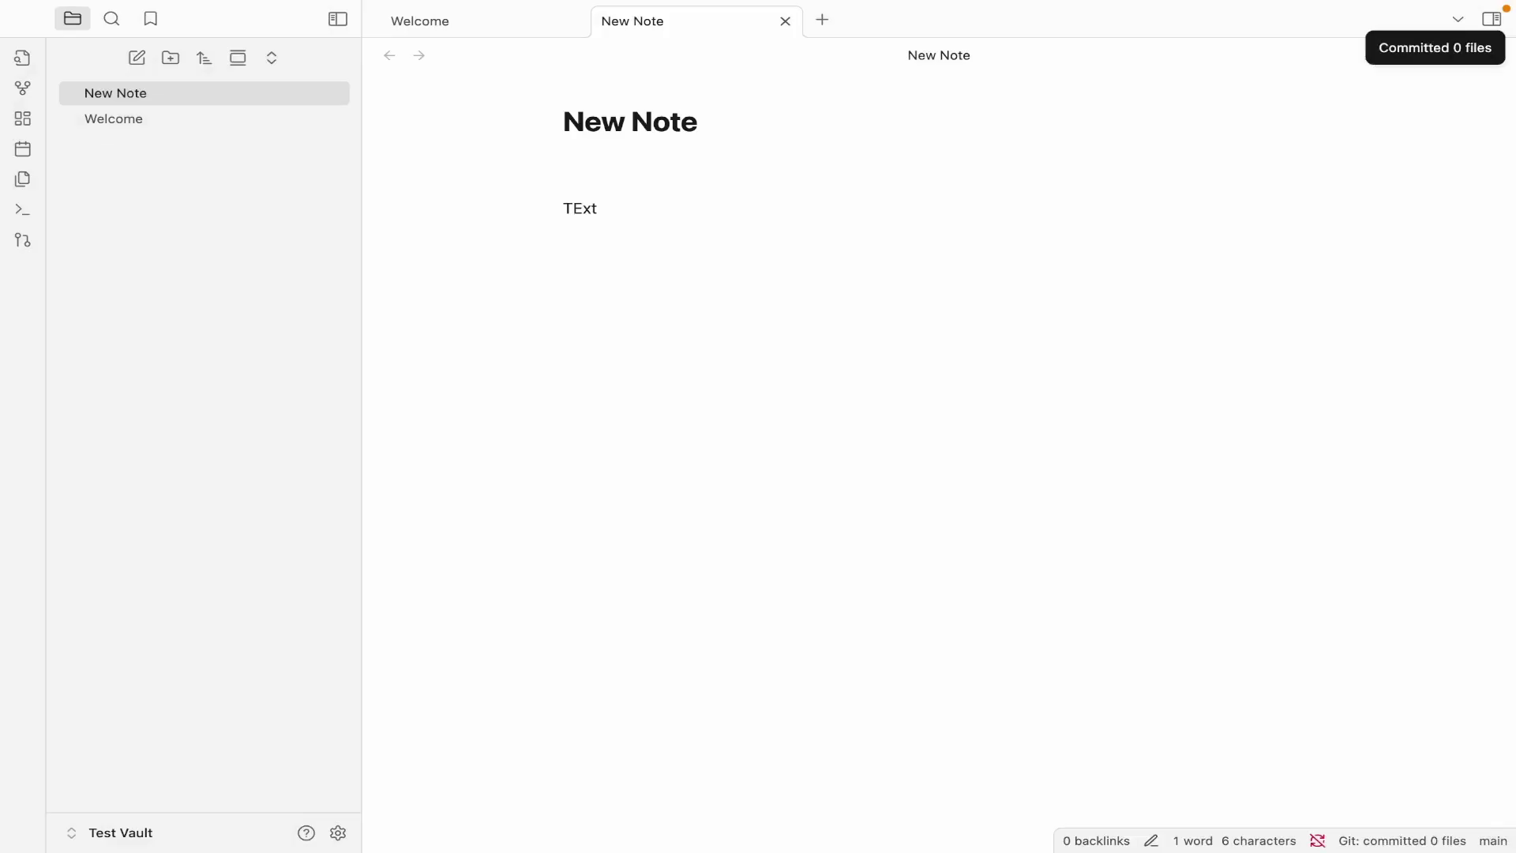
Switch to Terminal and check the vault repository's state with git status.
key("ctrl+Left")
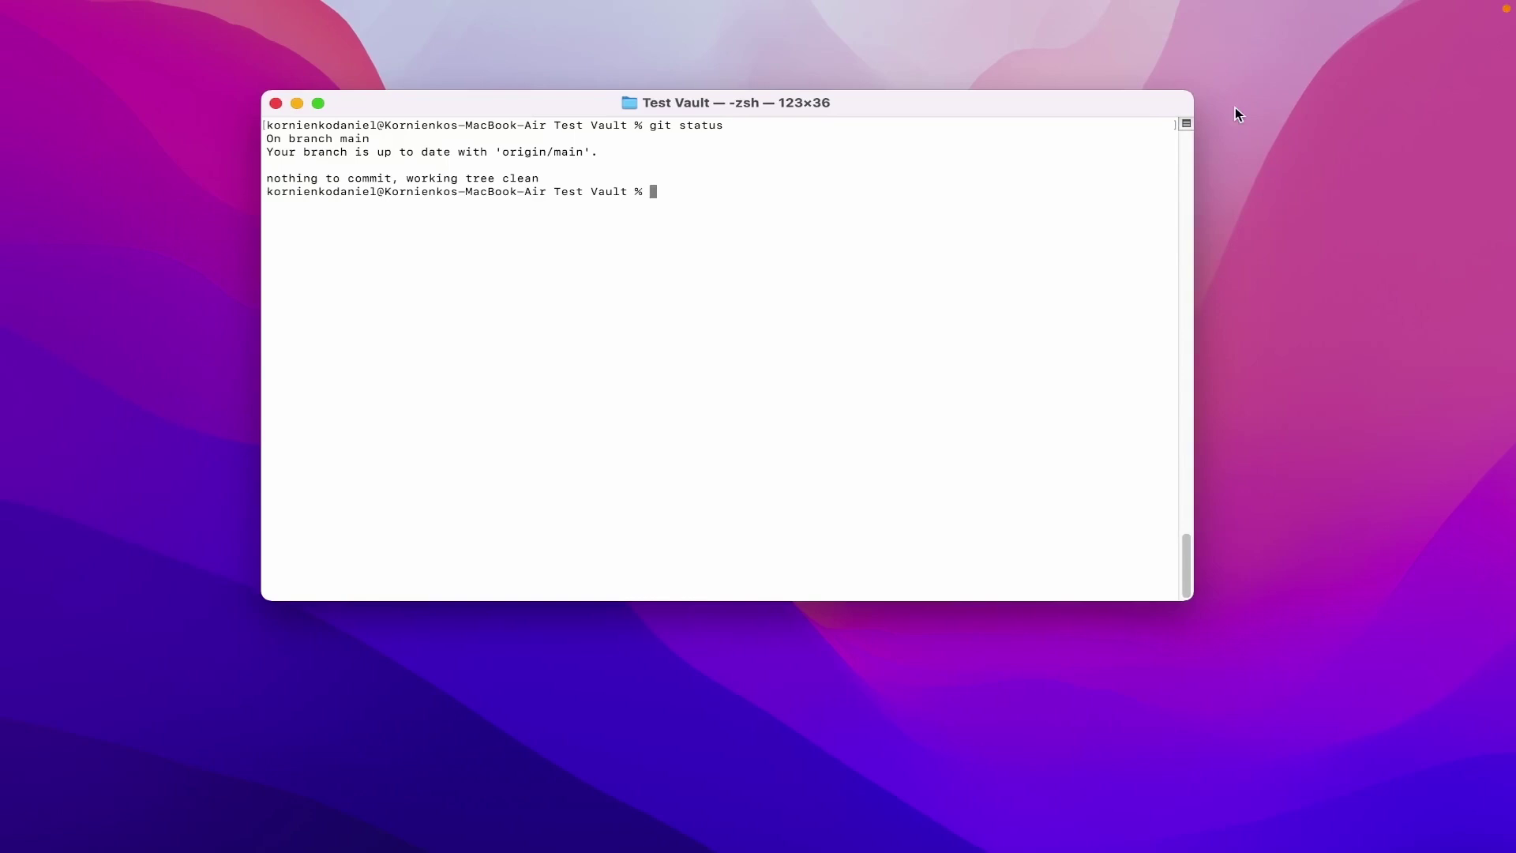
type("git status")
key("Return")
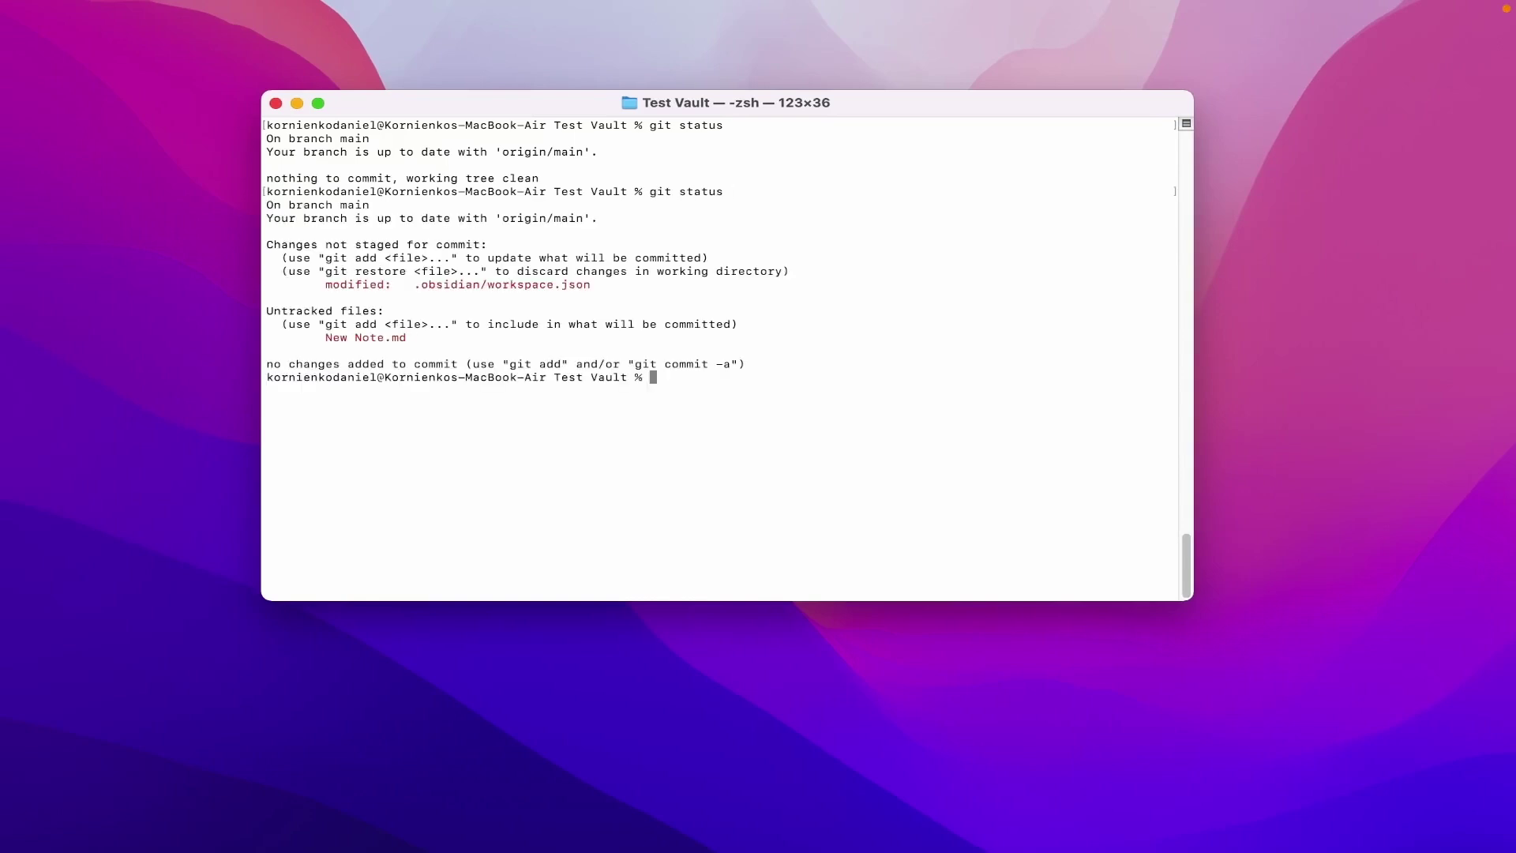
Switch back to Obsidian and reload the app without saving.
key("ctrl+Right")
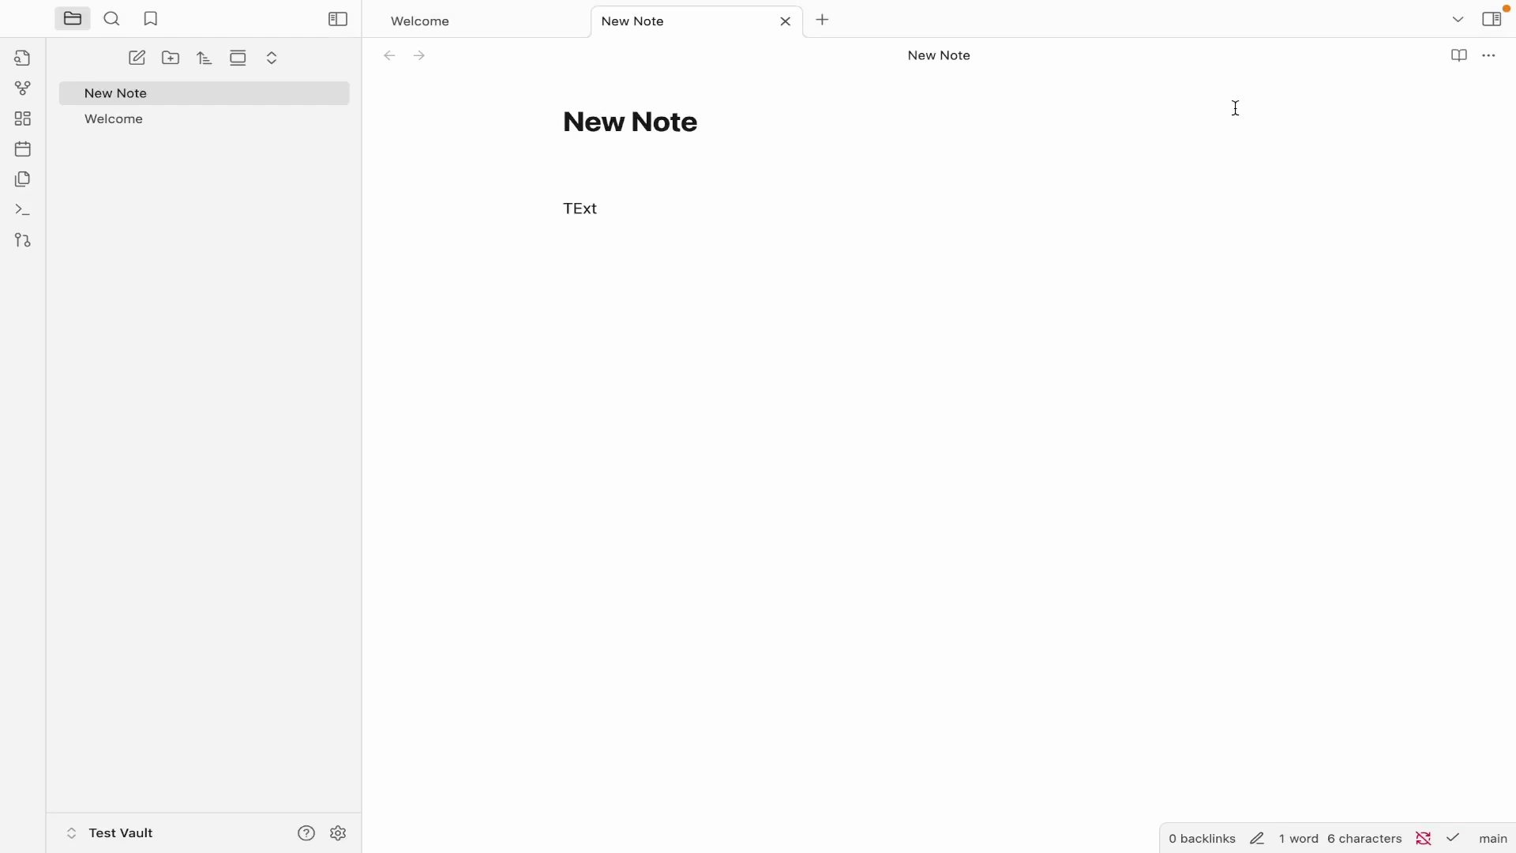
key("super+p")
type("rel")
key("Return")
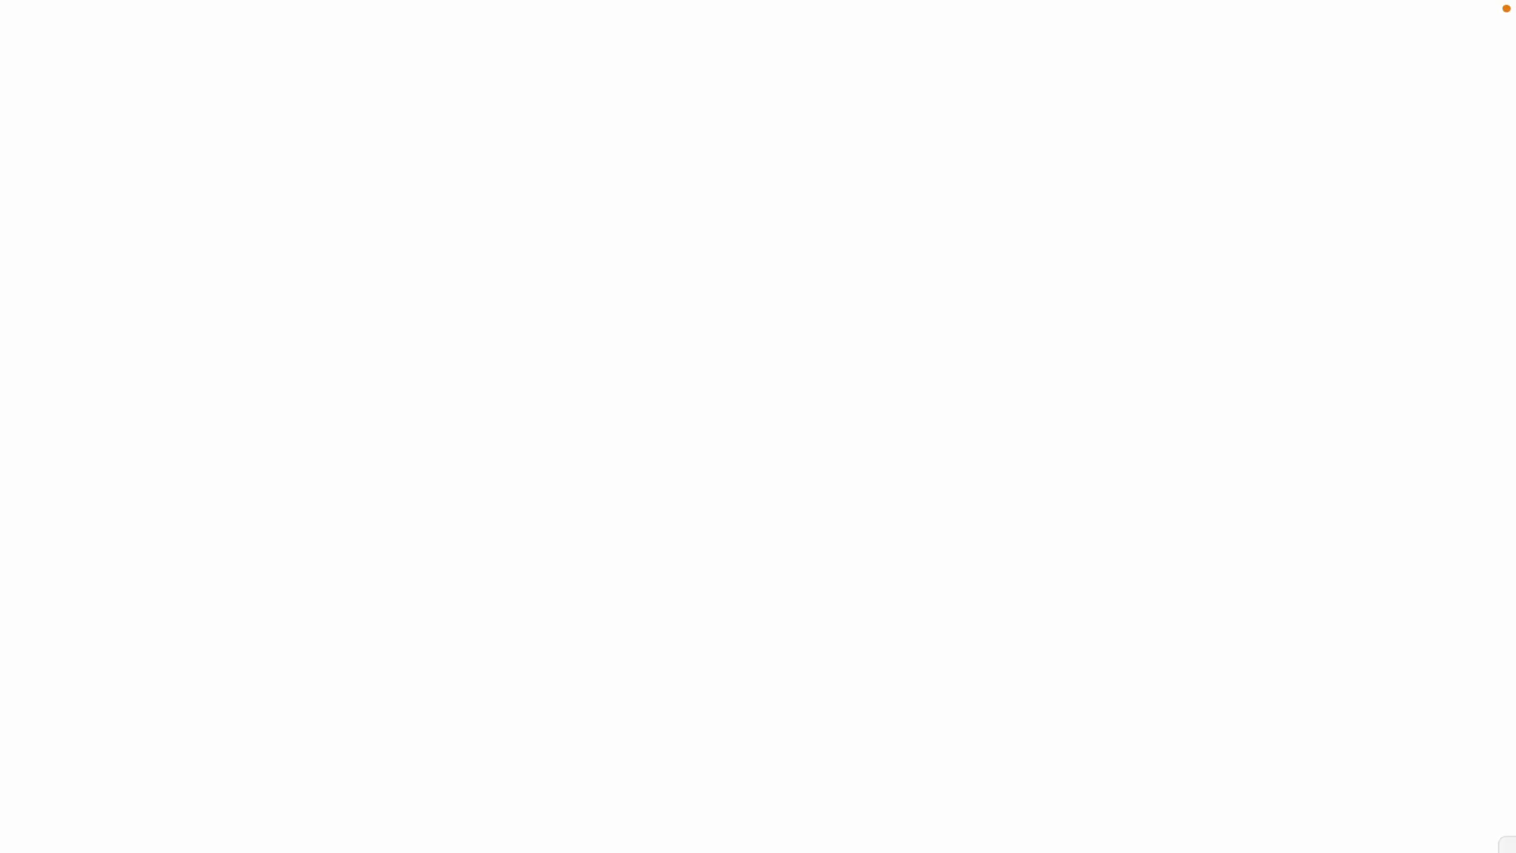
Commit the vault's pending changes with the Git: Commit all changes command.
key("super+p")
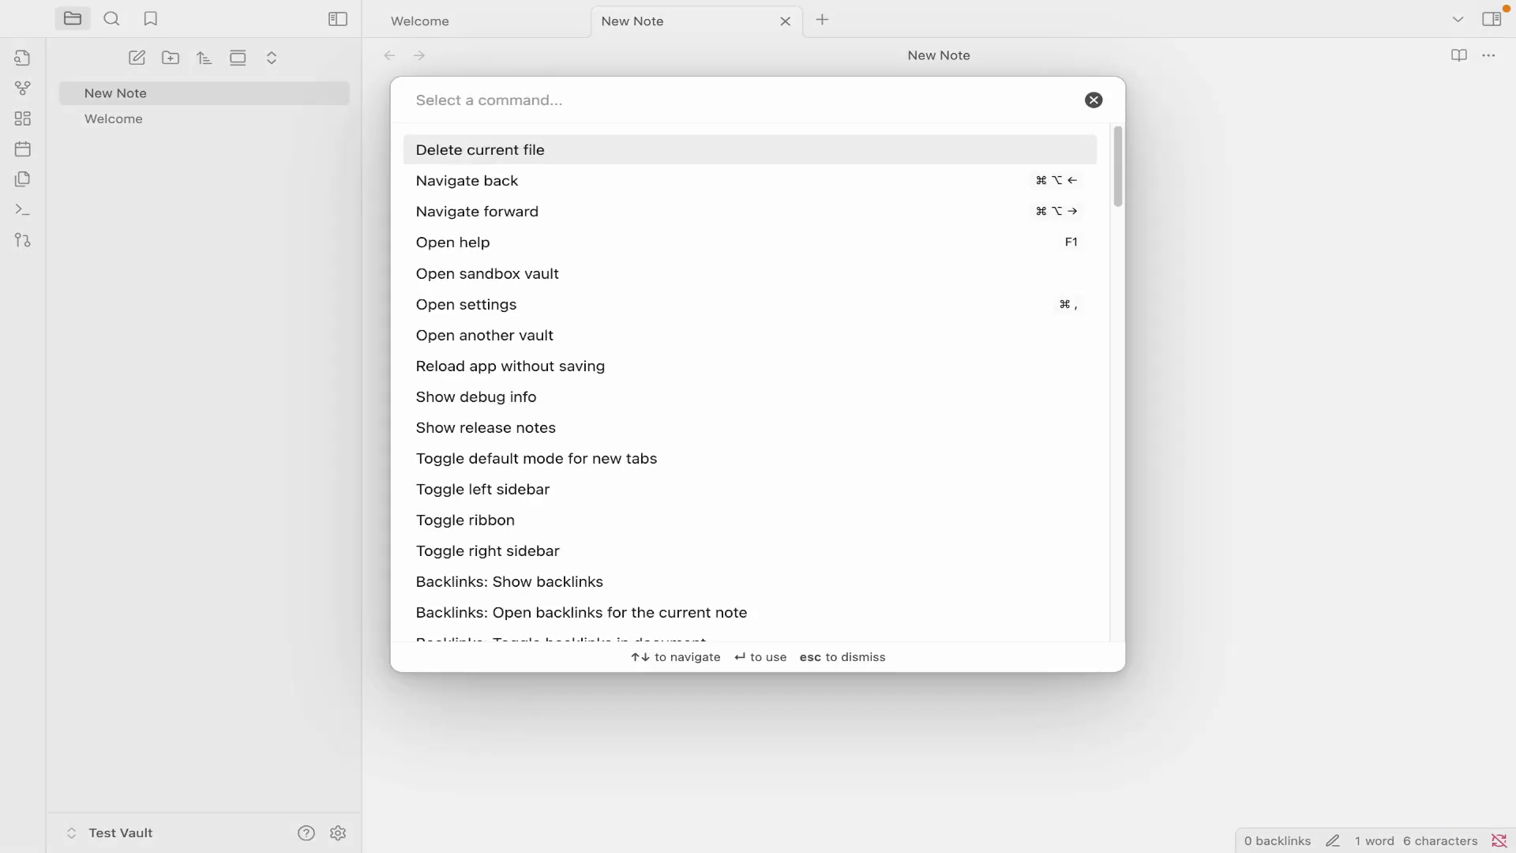
type("git")
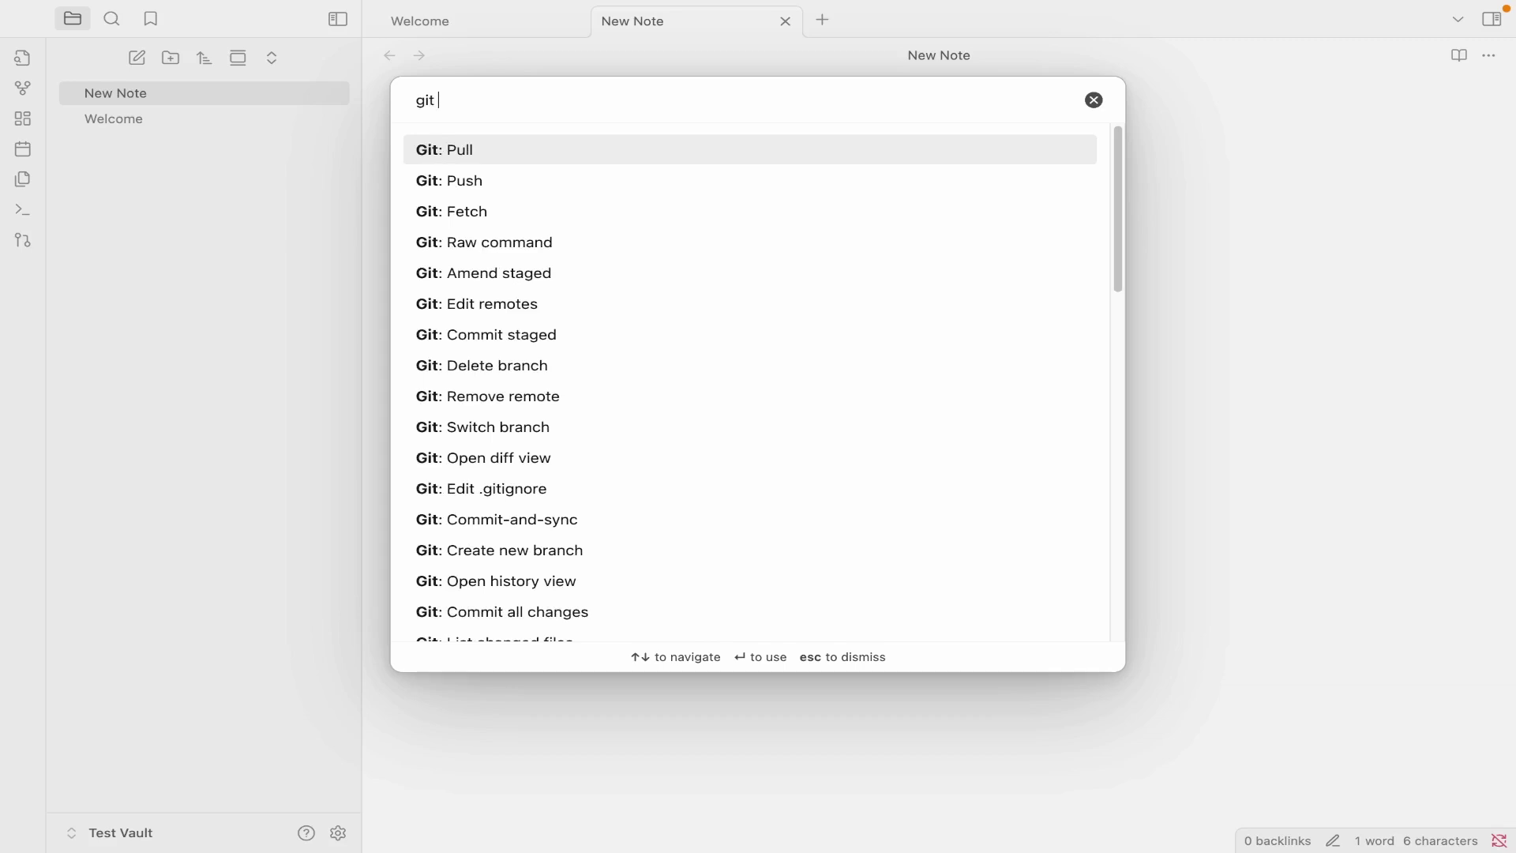
scroll(969, 220, "down", 2)
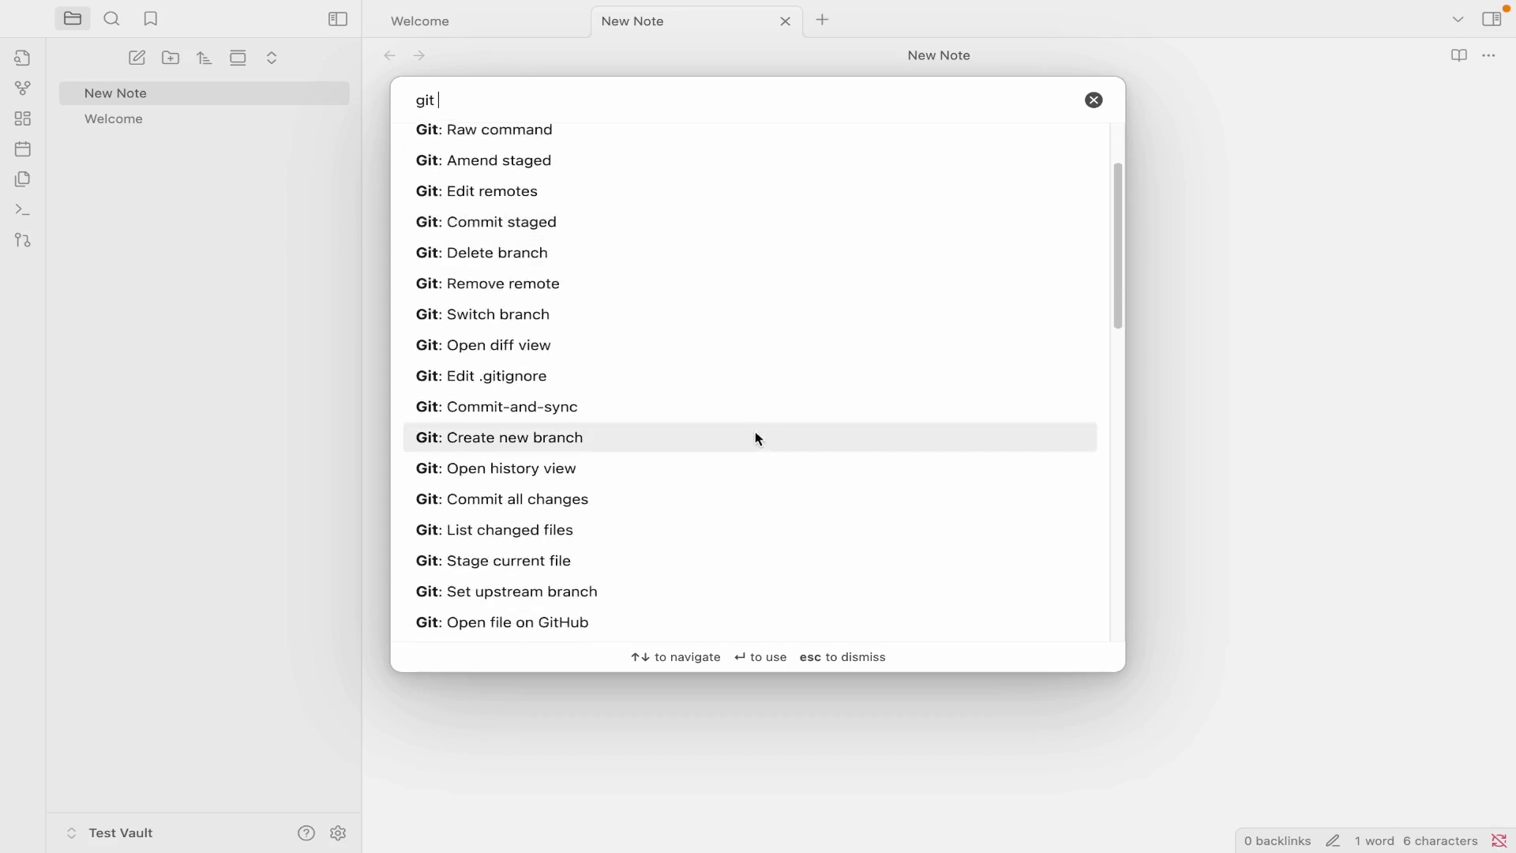
type("commit")
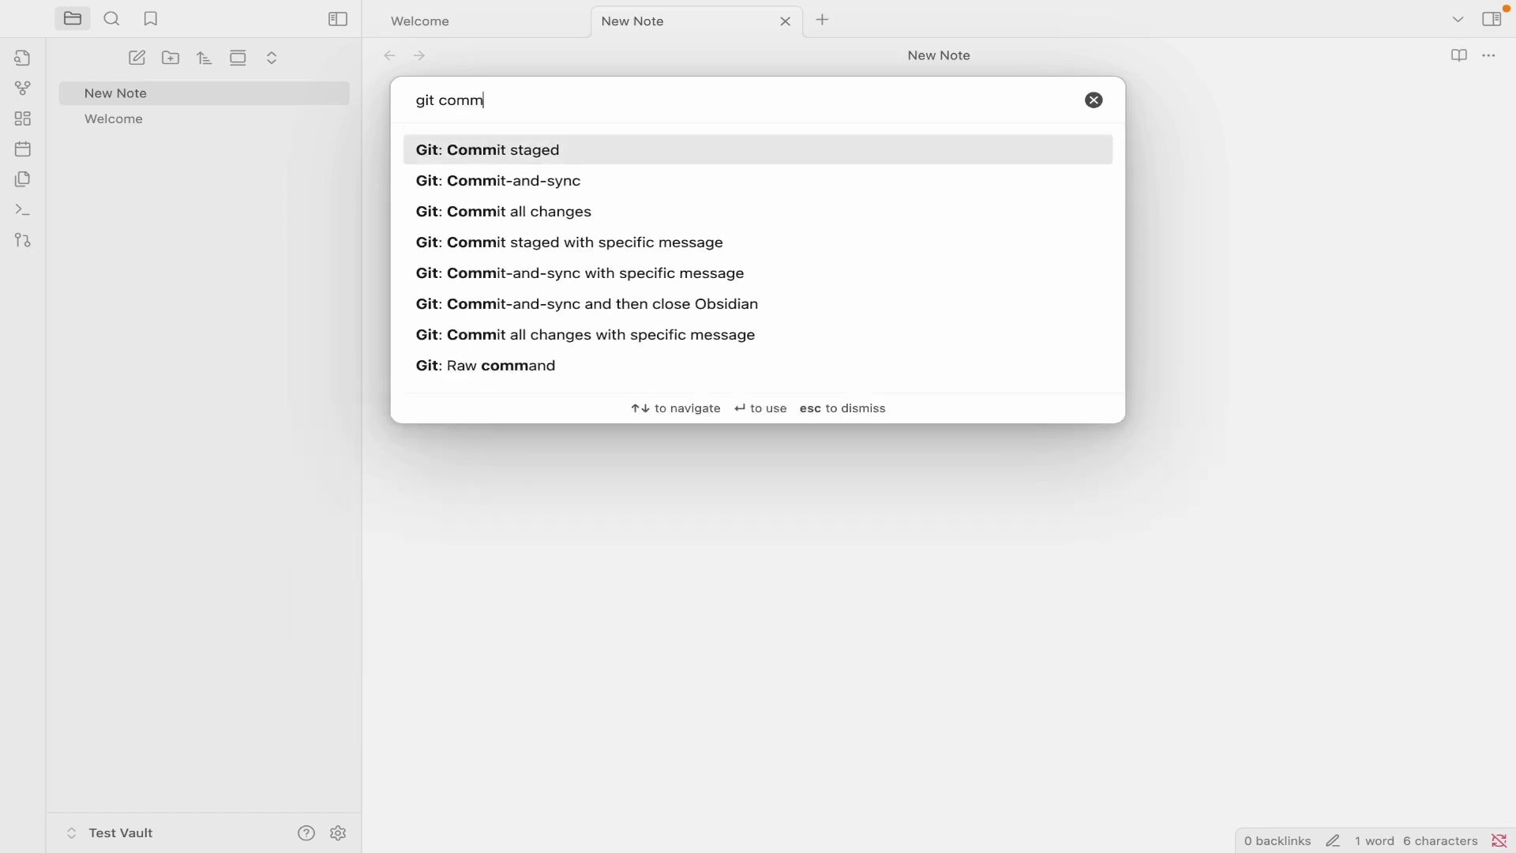
key("Down")
key("Down")
key("Return")
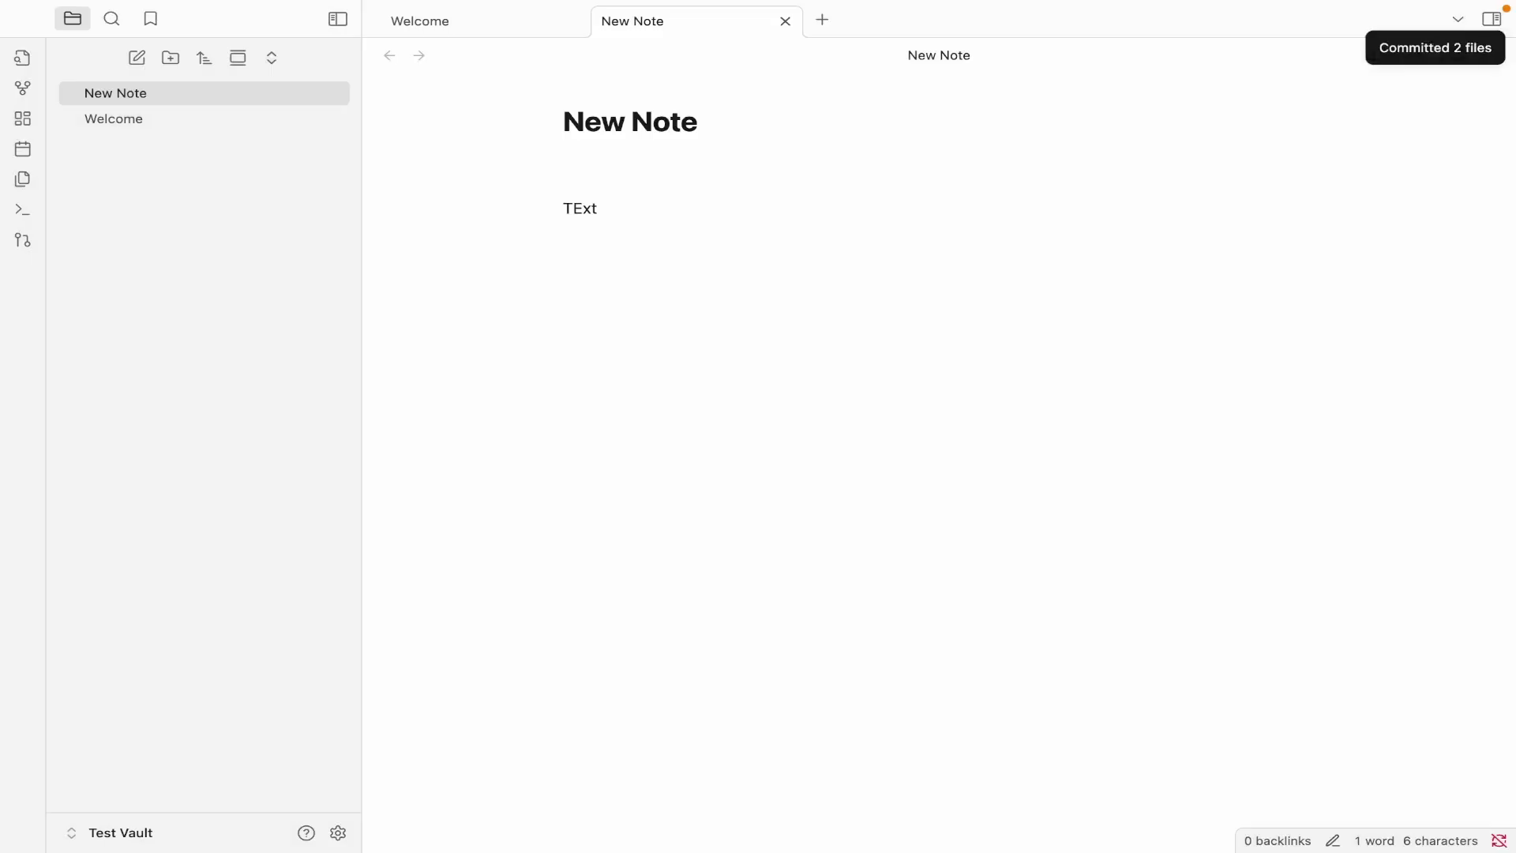
Push the committed vault changes to the remote repository with the Git: Push command.
left_click(210, 122)
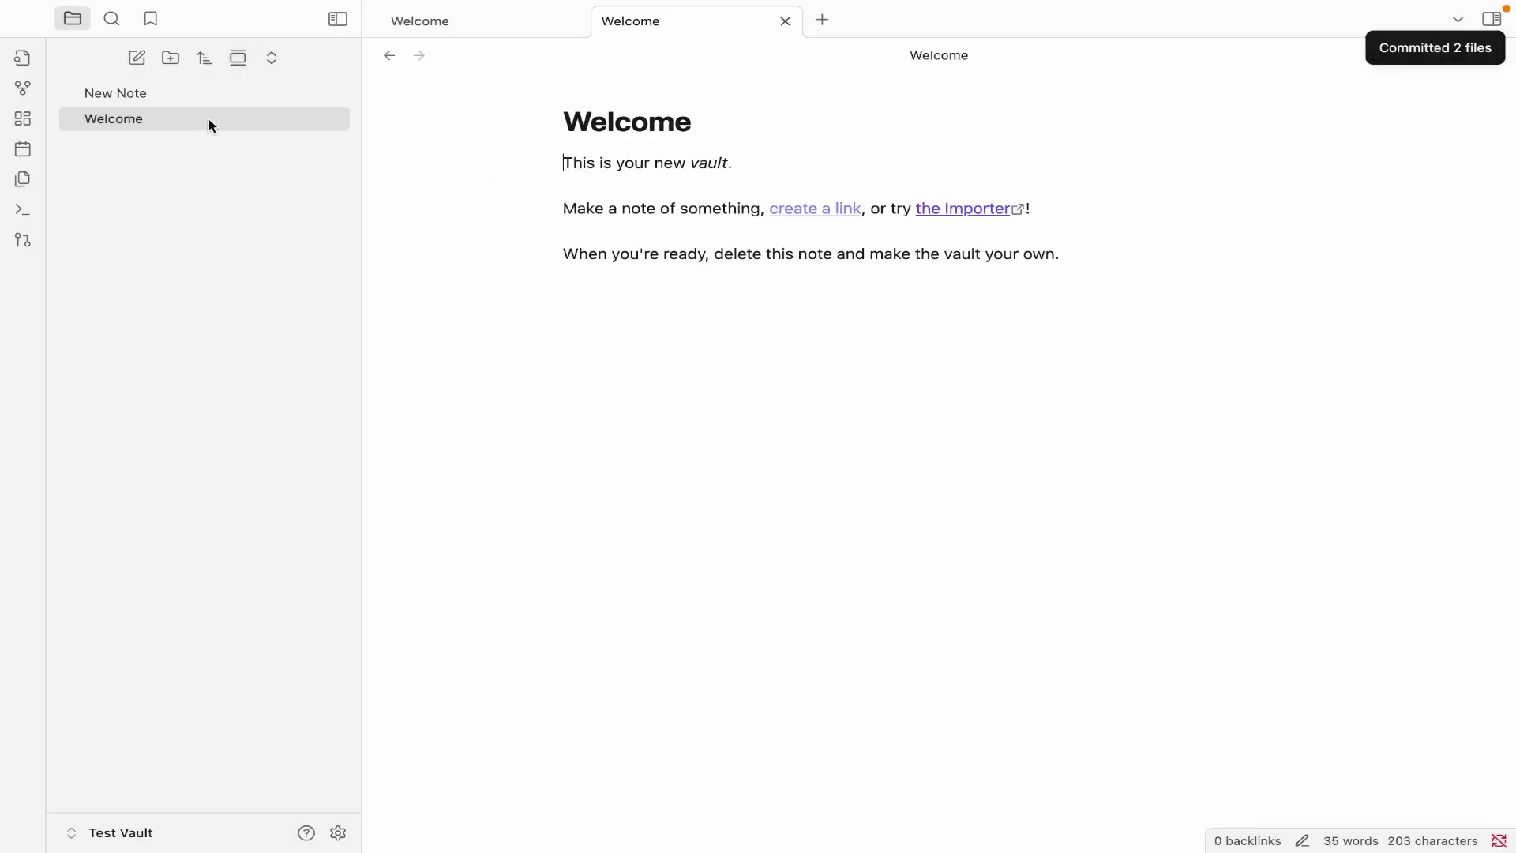
left_click(190, 93)
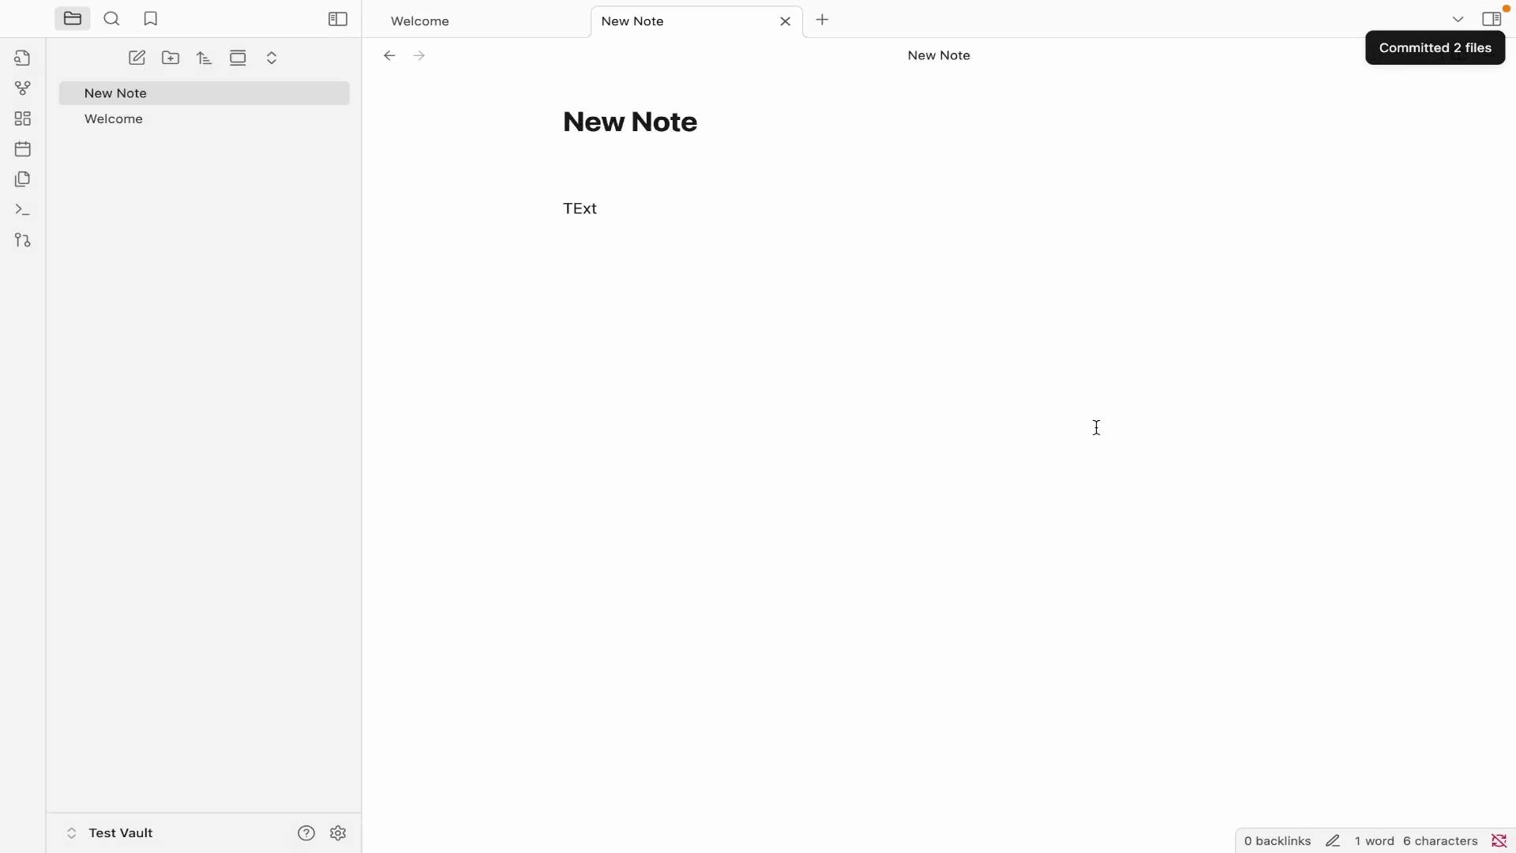
key("super+p")
type("git ")
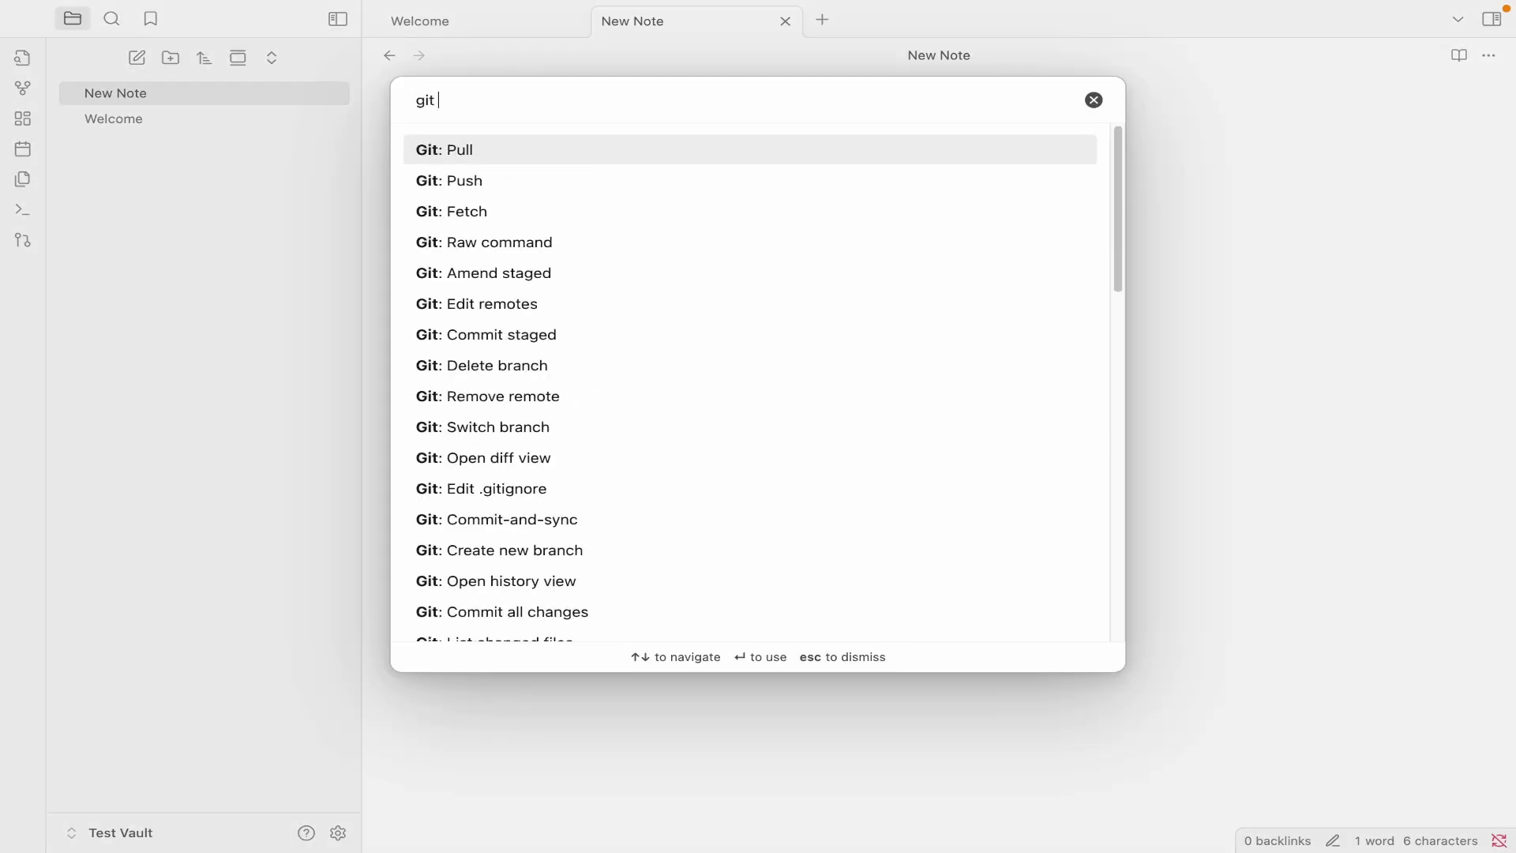
type("push")
key("Return")
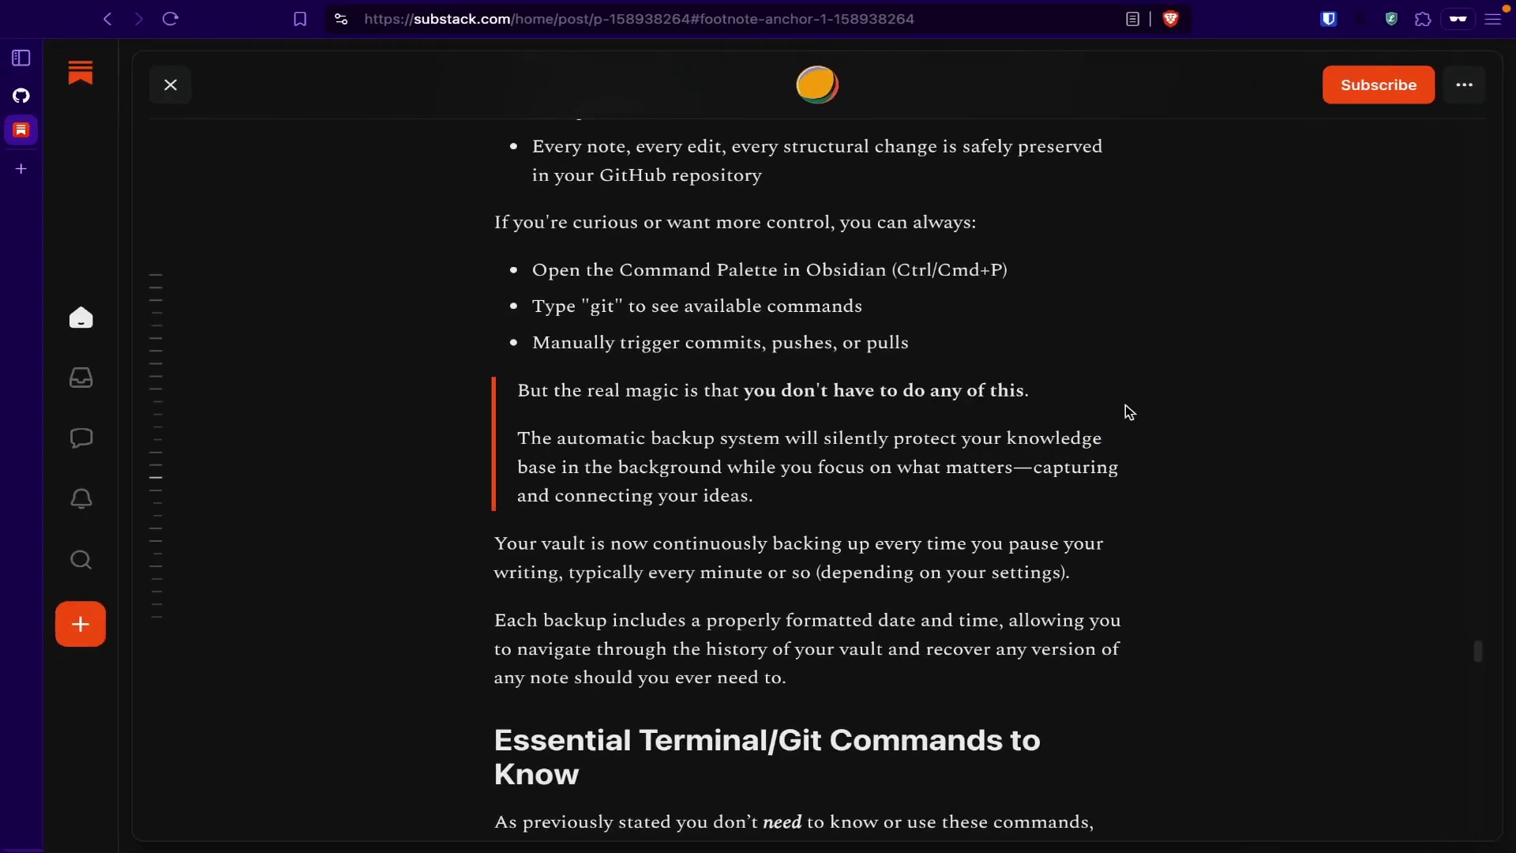
Switch to the browser, reload the Obsidian-Back-Up repository page on GitHub, and check its files and README text.
left_click(21, 96)
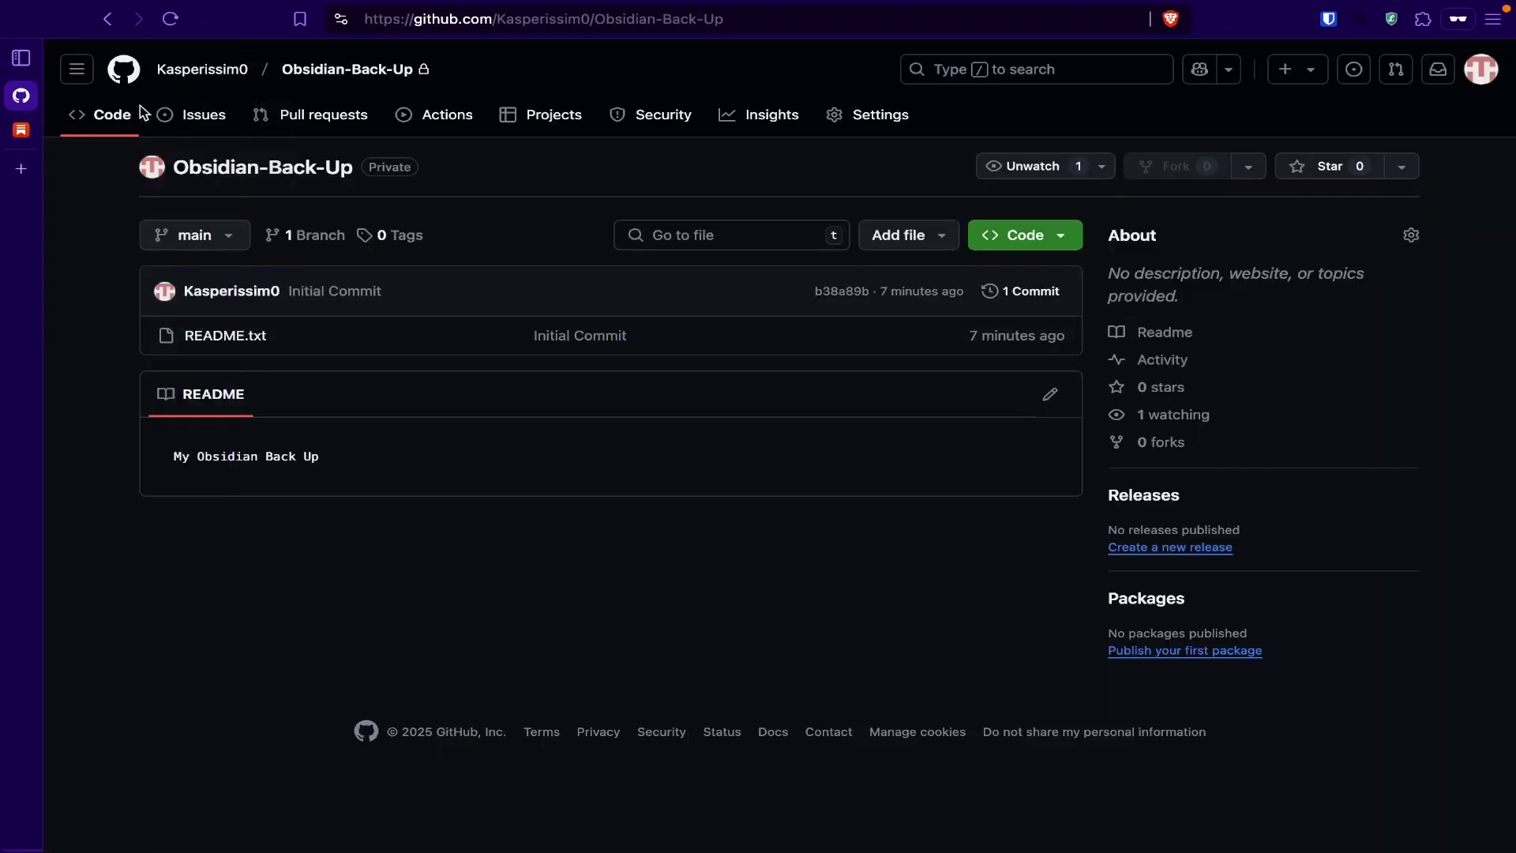
left_click(171, 20)
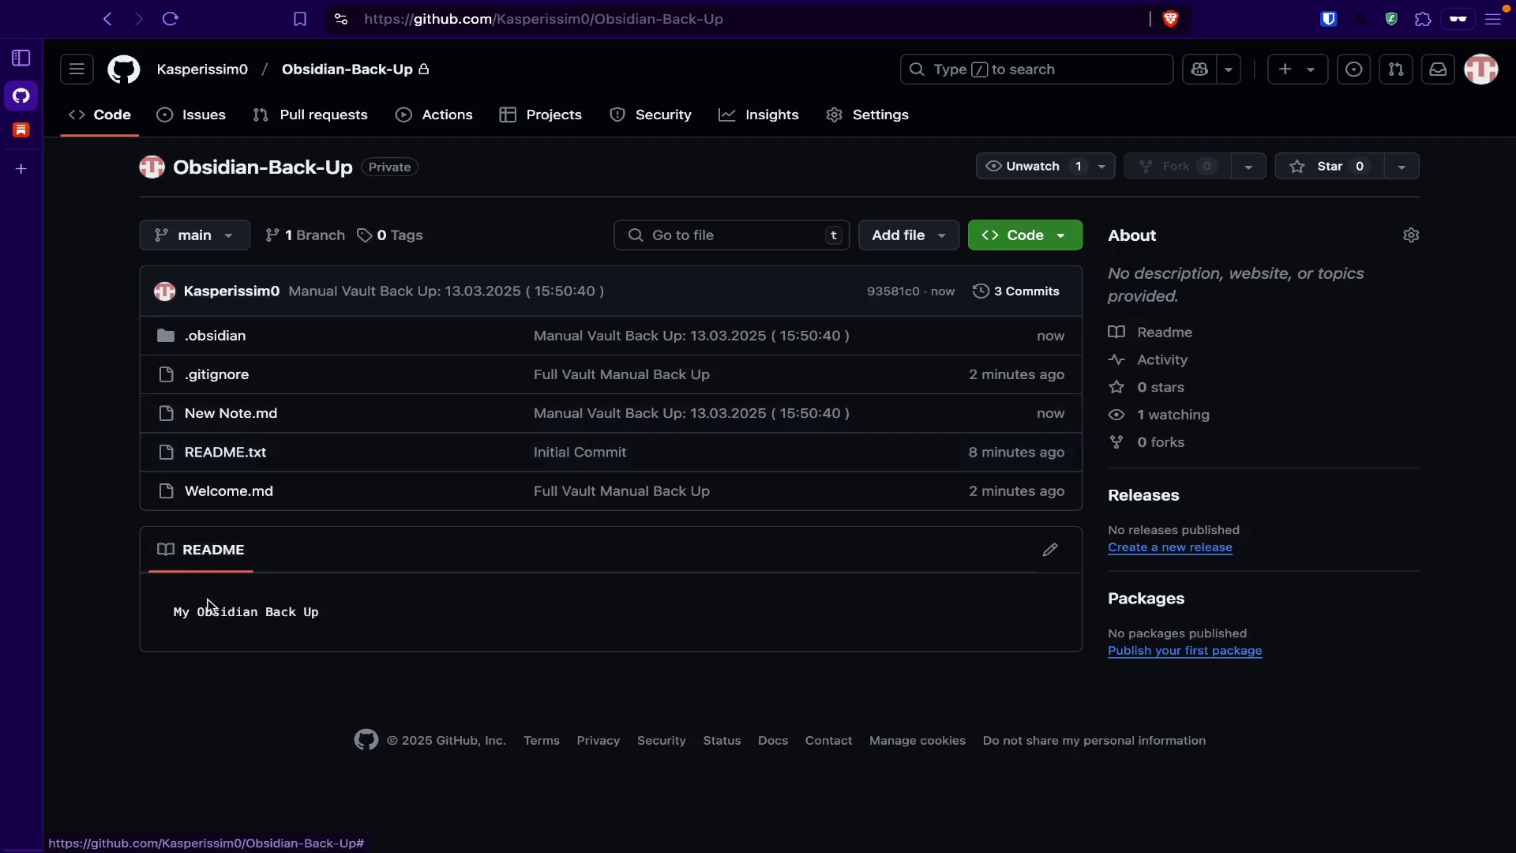
left_click_drag(171, 613, 375, 617)
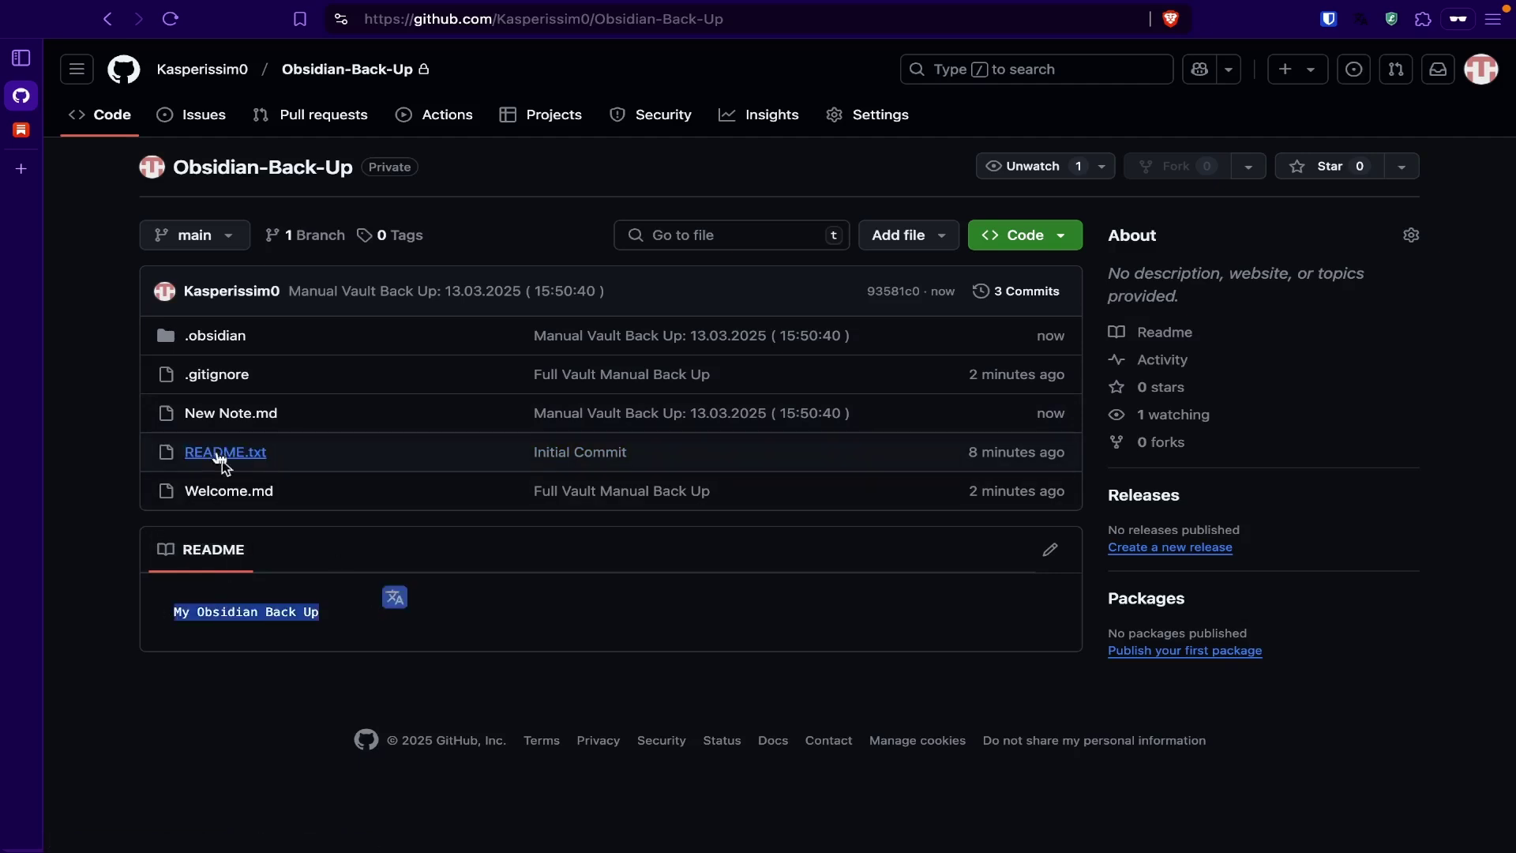
Compare Obsidian's note list with the Test Vault files listed by ls in Terminal, highlighting README.txt in the output.
key("ctrl+Right")
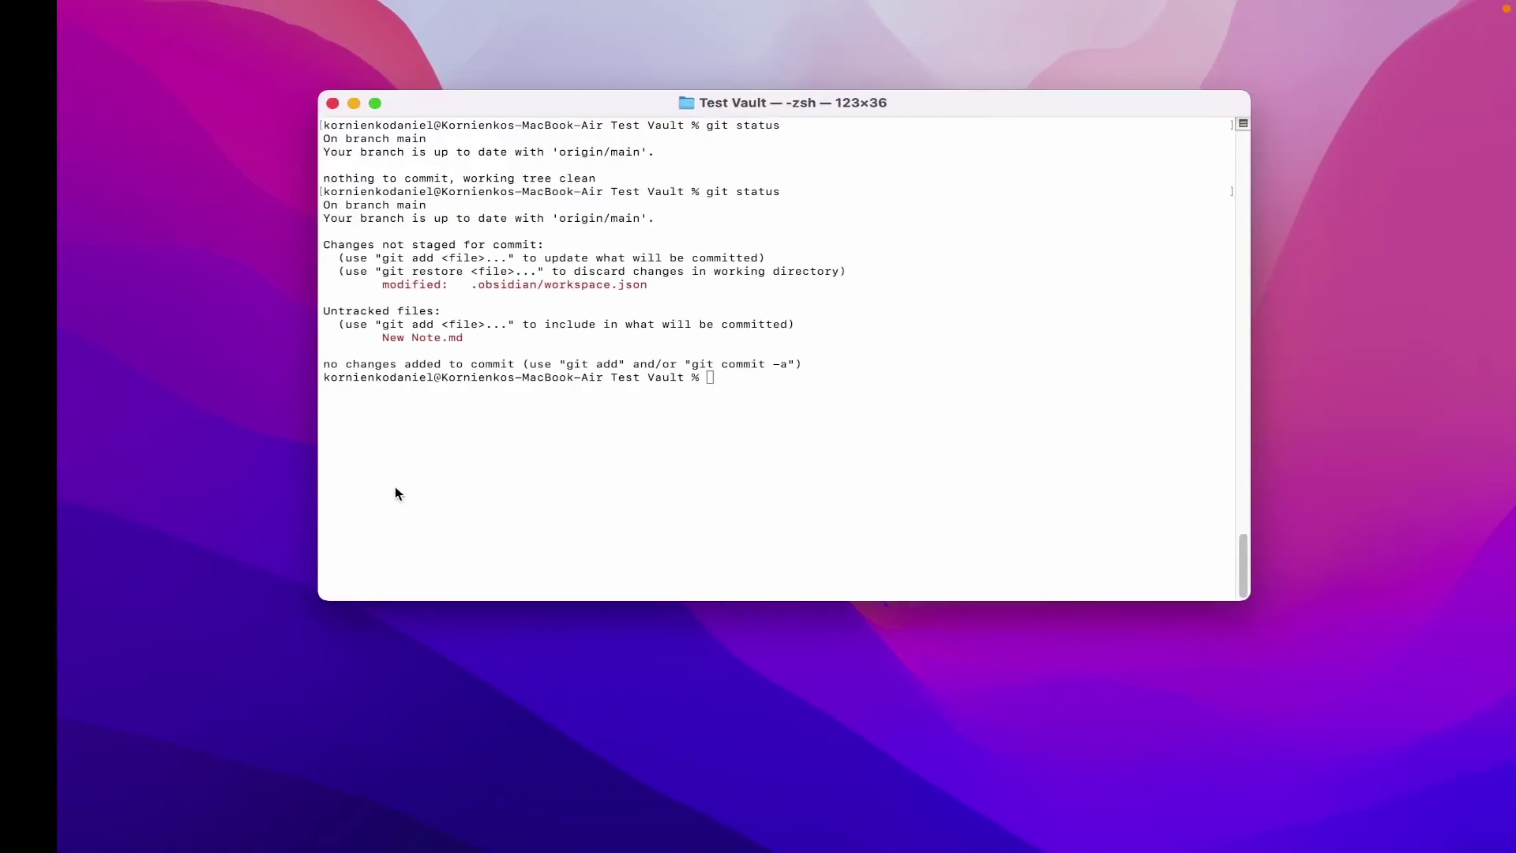
key("ctrl+Right")
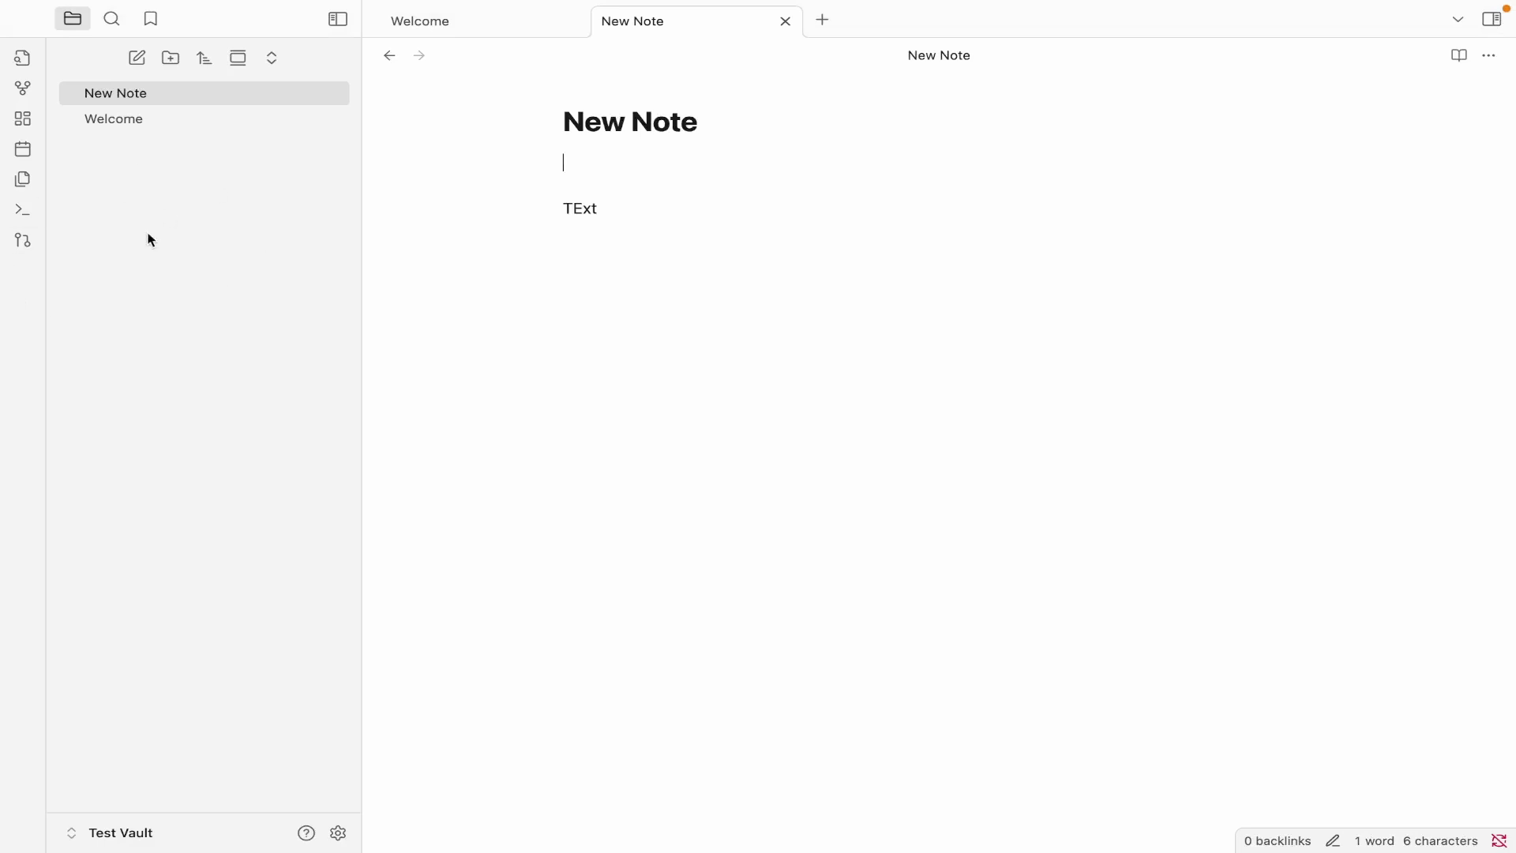
key("ctrl+Left")
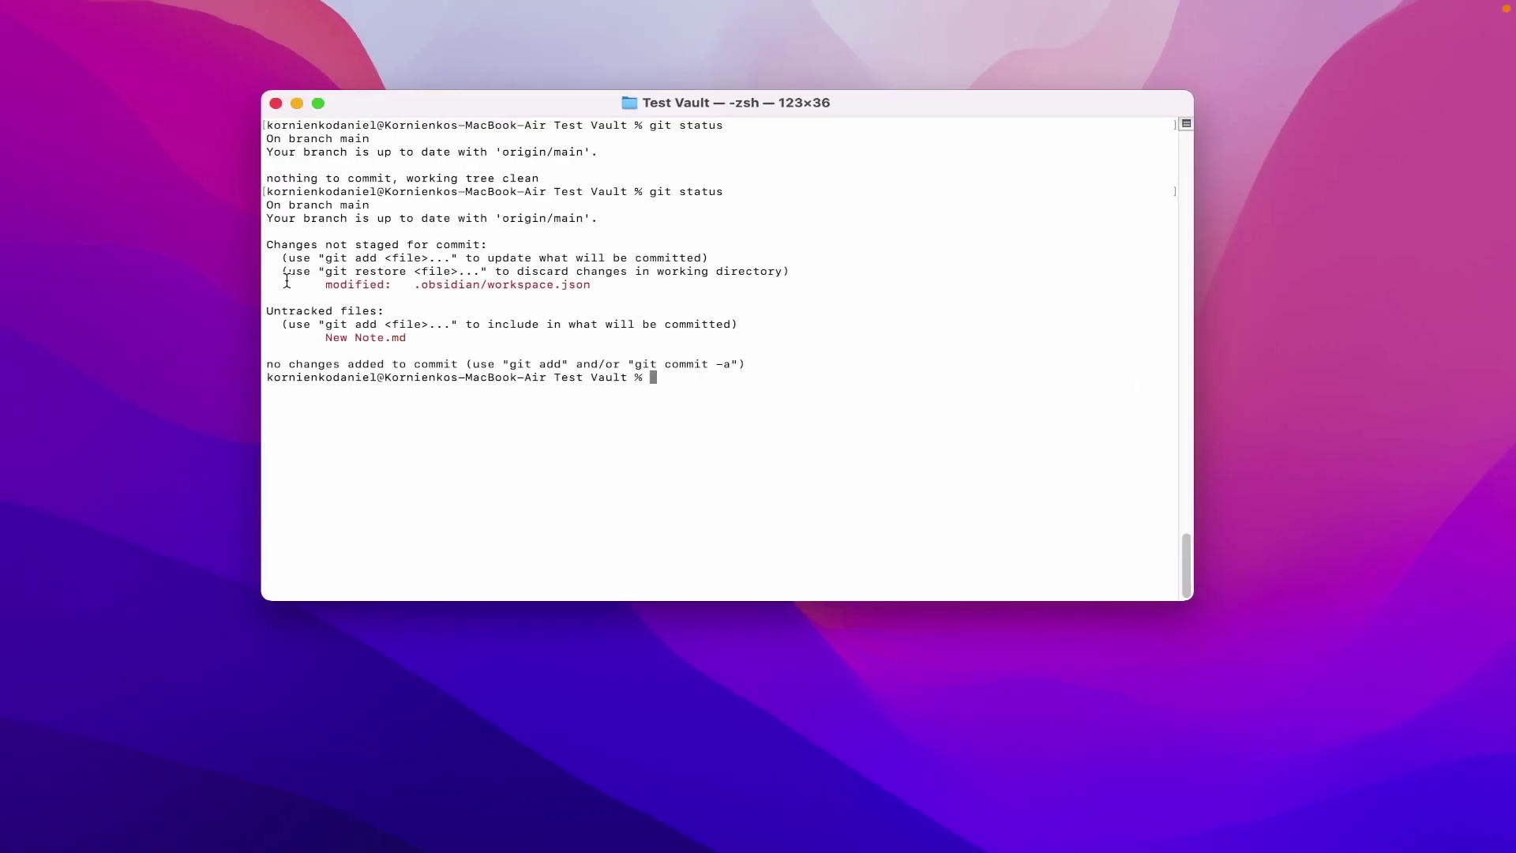
type("ls")
key("Return")
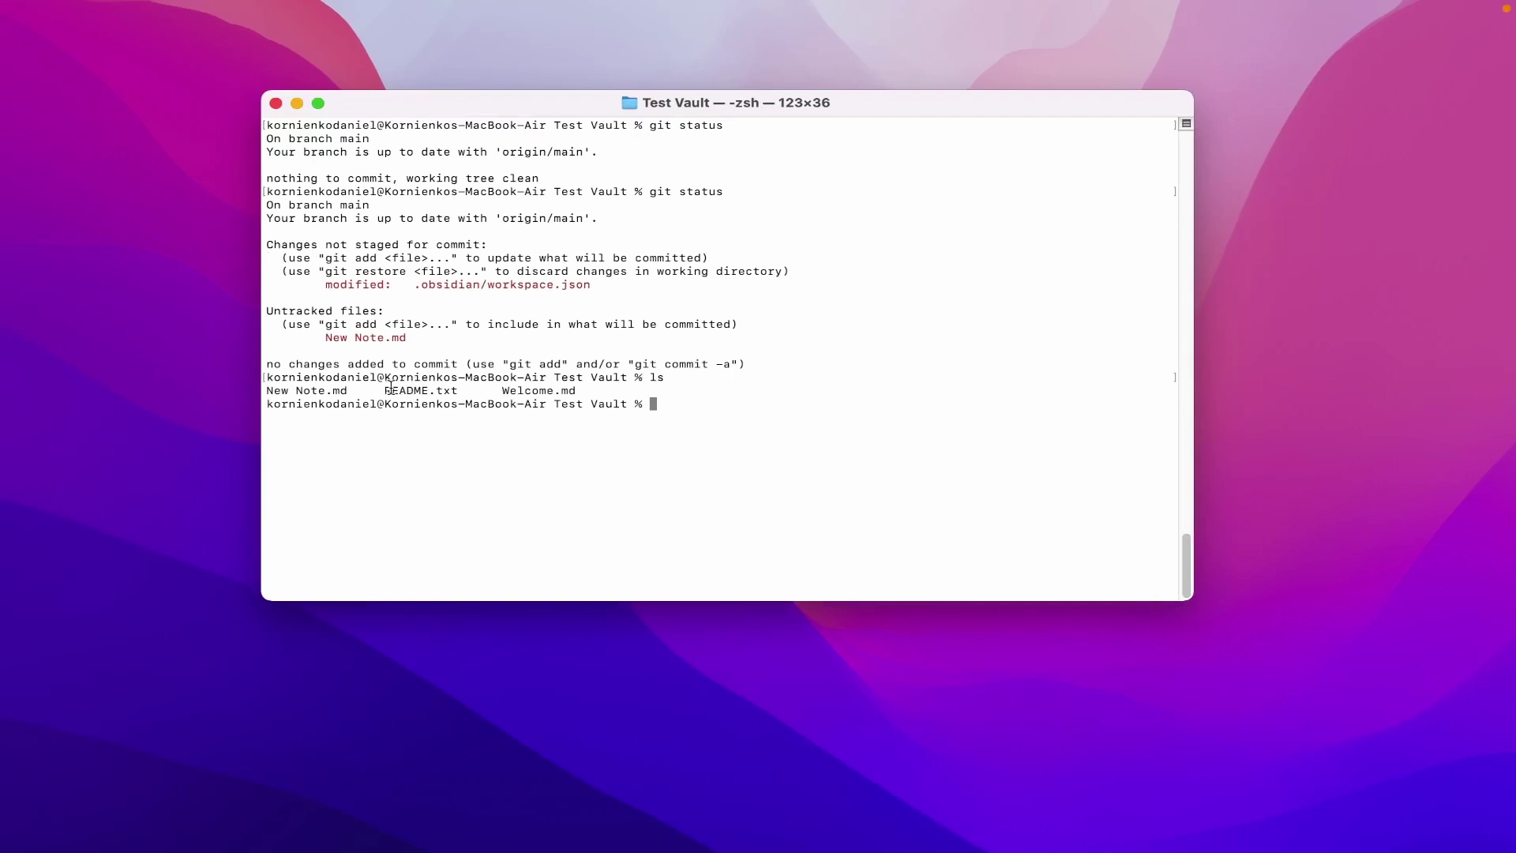
left_click_drag(385, 391, 462, 391)
Open the Test Vault folder in Finder and select README.txt.
key("alt+space")
type("fin")
key("Return")
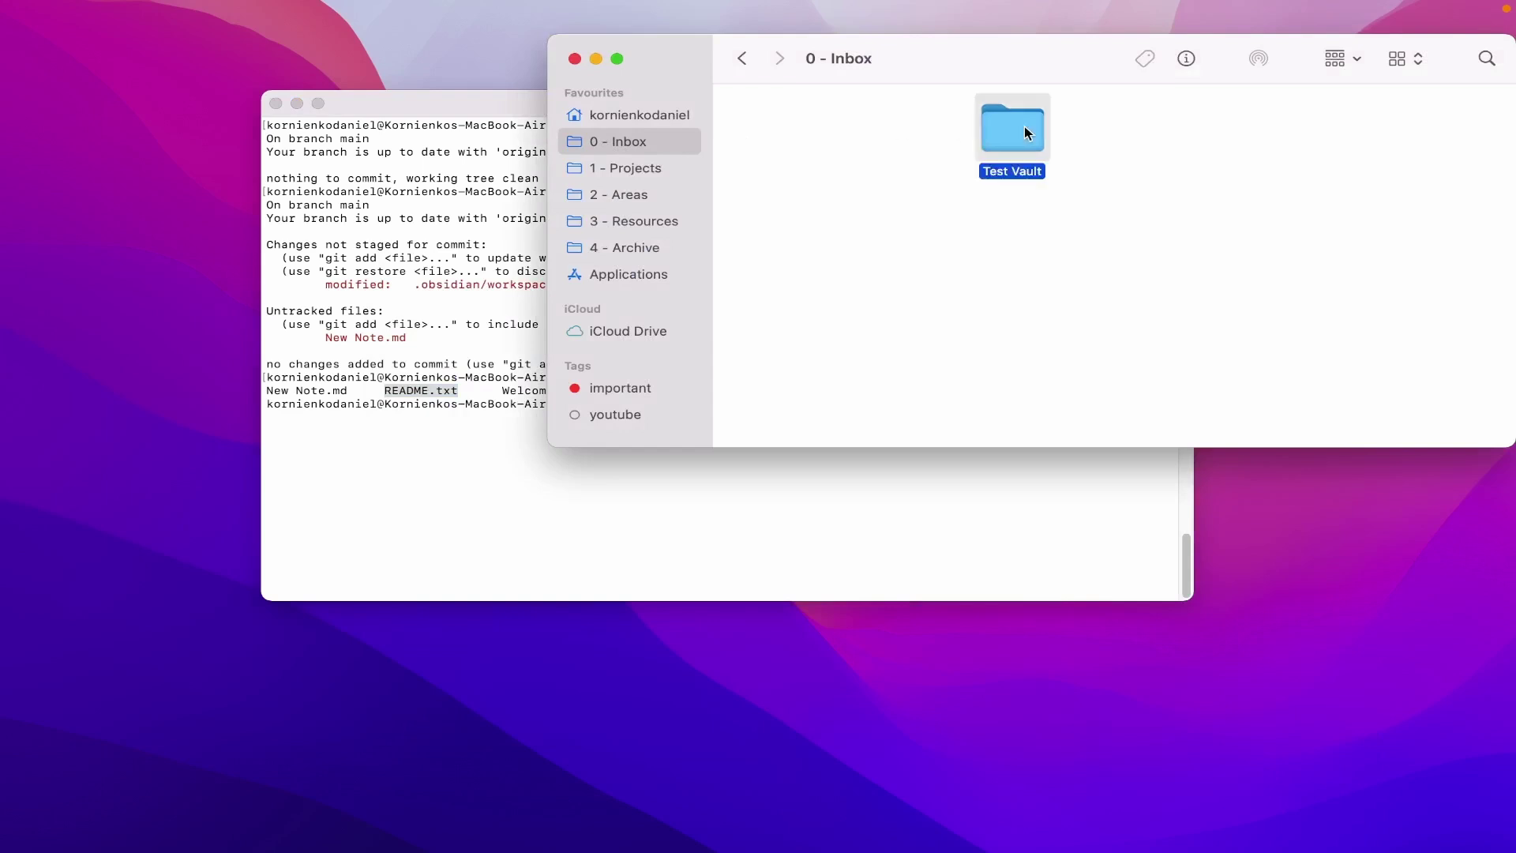
double_click(1025, 127)
left_click_drag(944, 206, 894, 130)
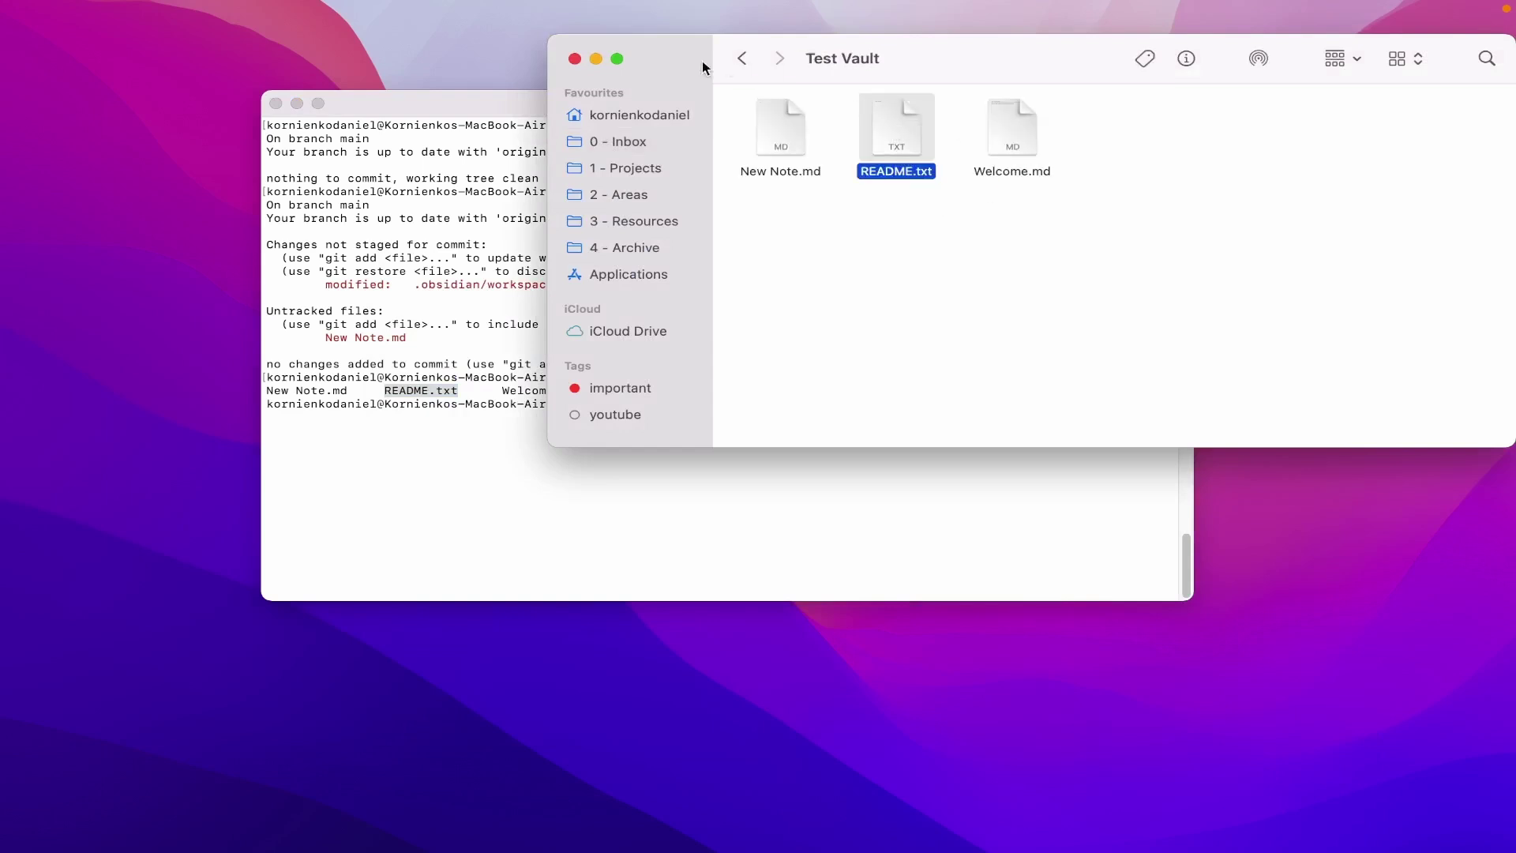
Switch to Obsidian and check the auto commit-and-sync interval in the Git plugin settings.
key("ctrl+Right")
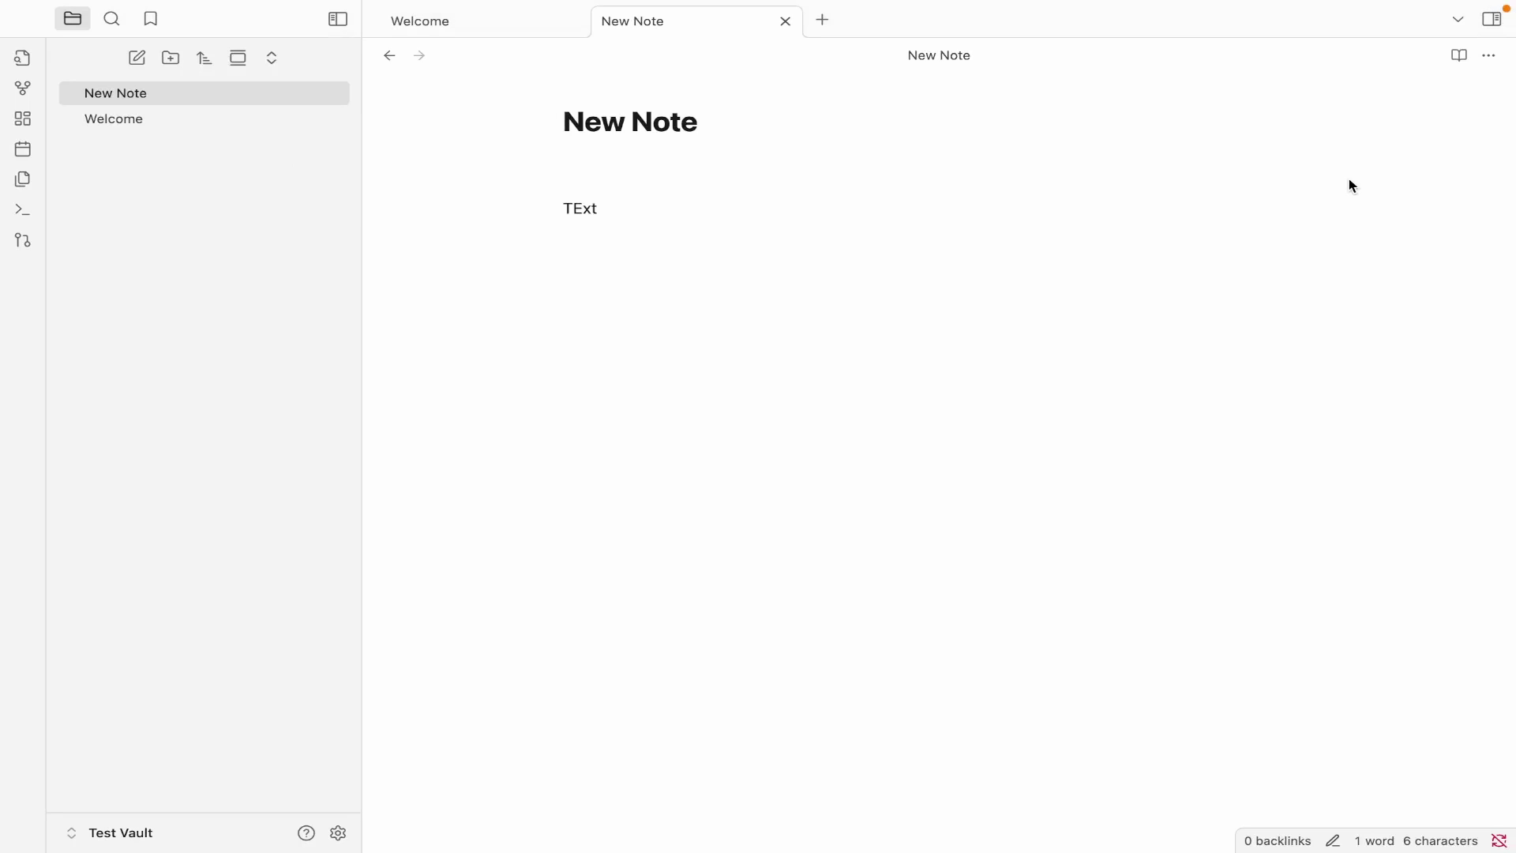
key("super+comma")
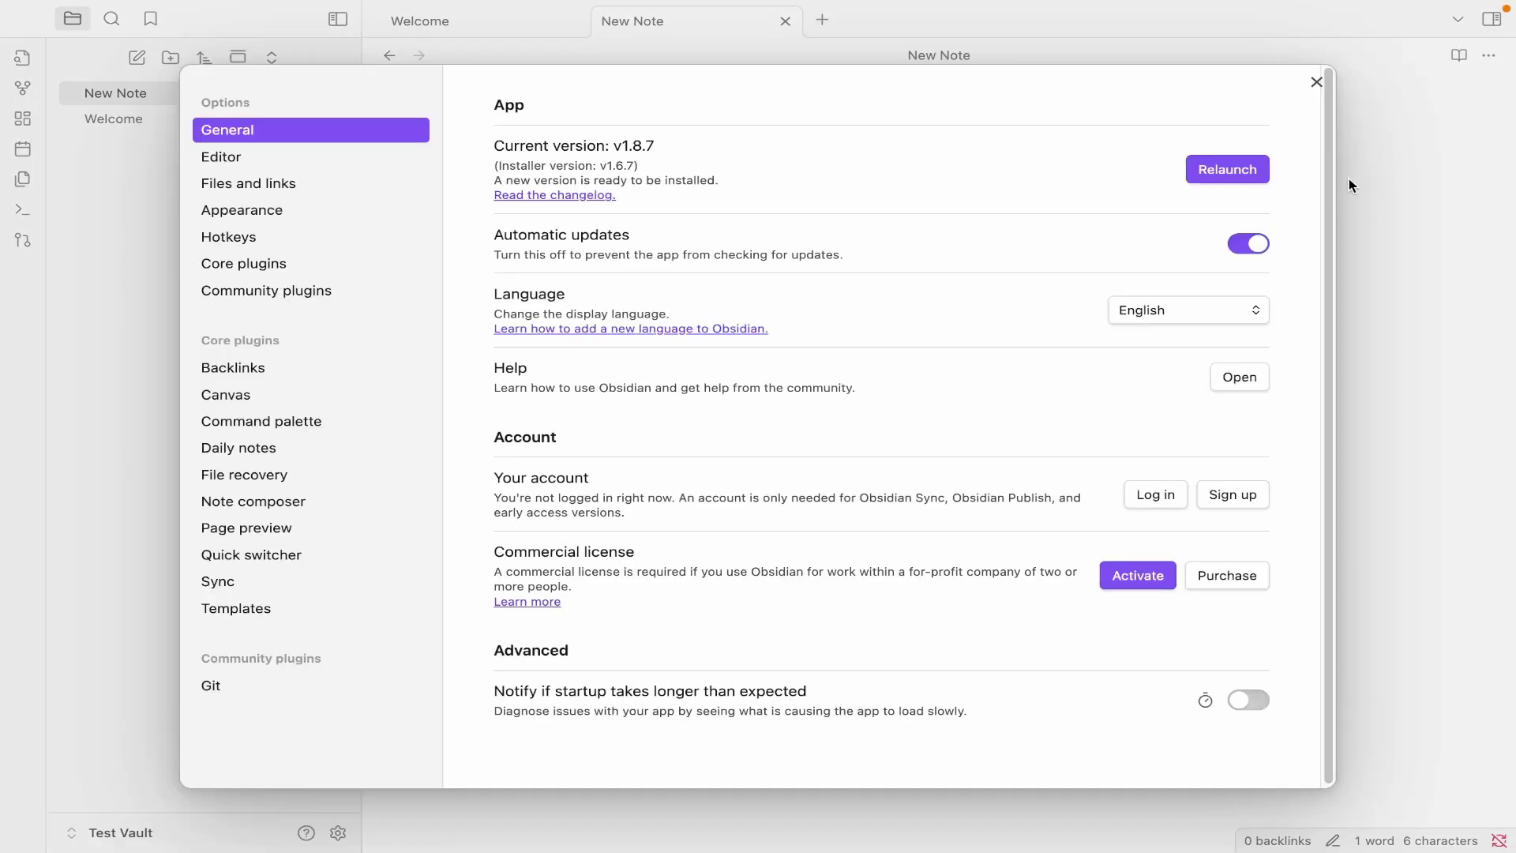
left_click(347, 684)
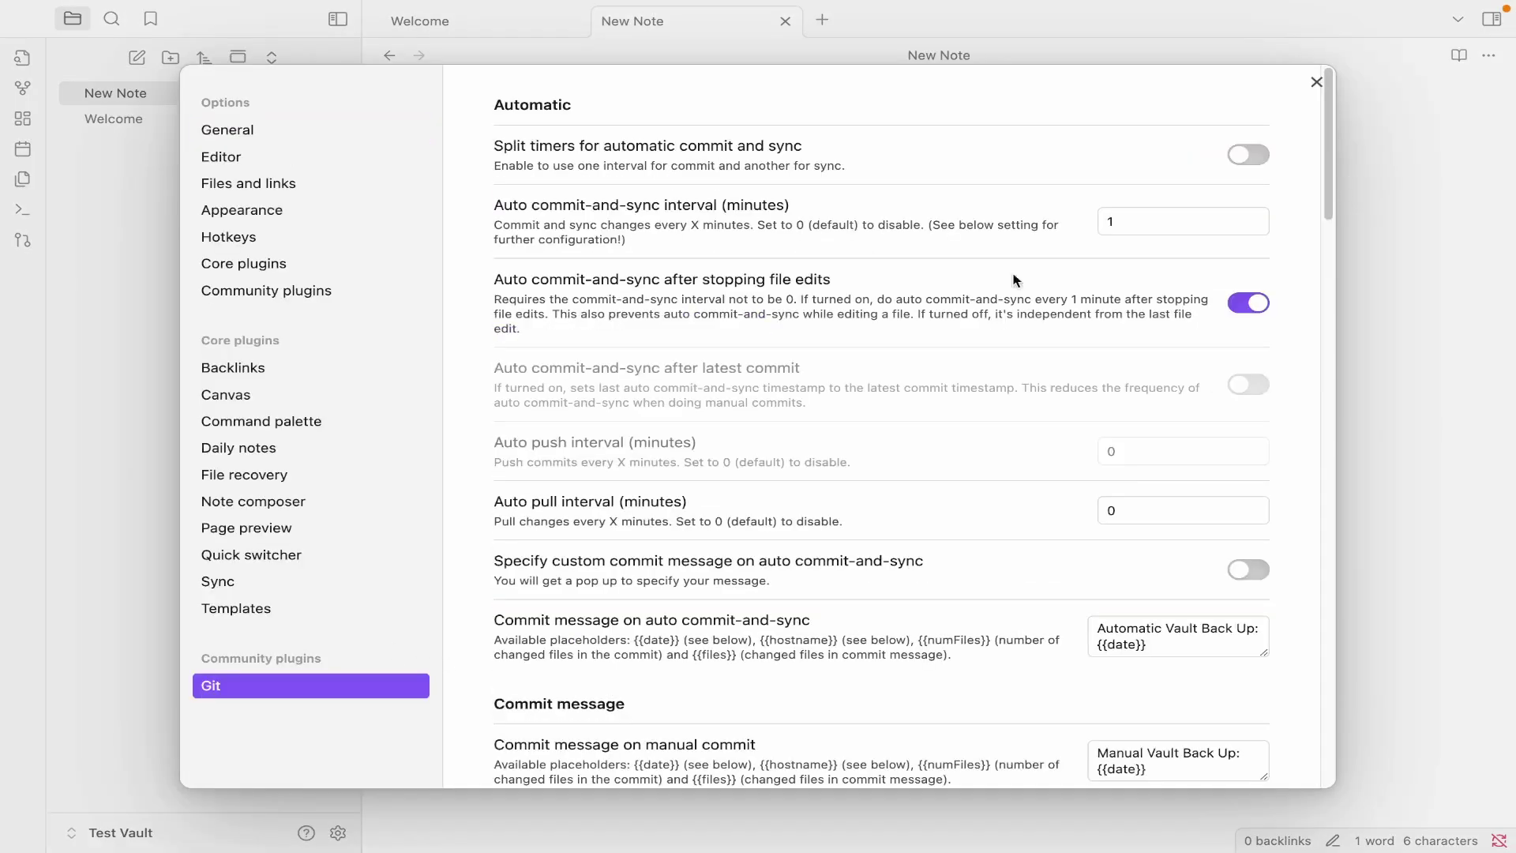
left_click(1135, 218)
left_click(1316, 82)
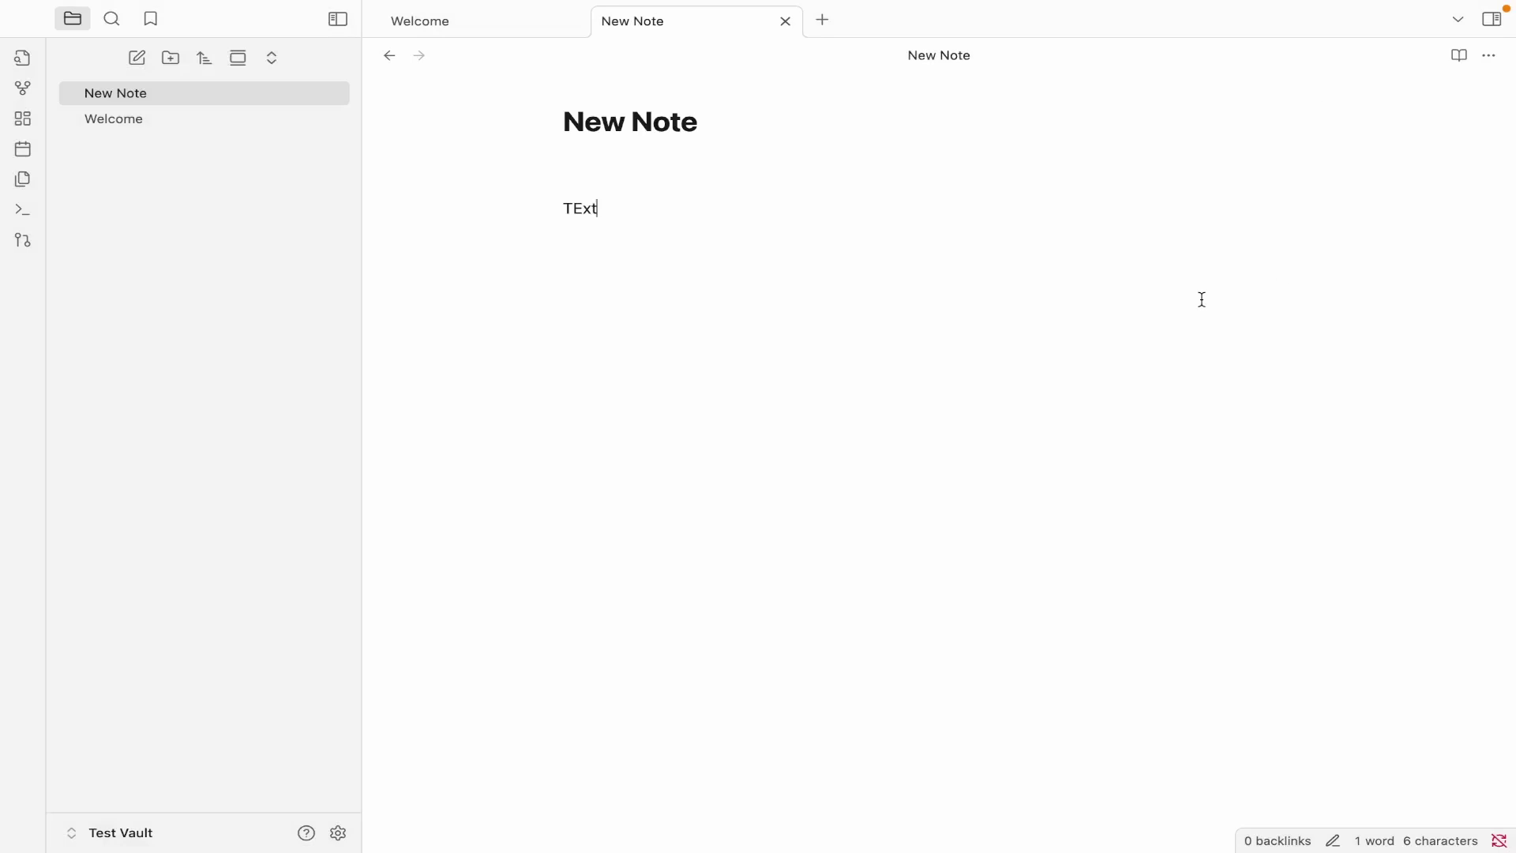
Create a new note titled Tetrnas in the Test Vault and add blank lines to its body.
right_click(183, 92)
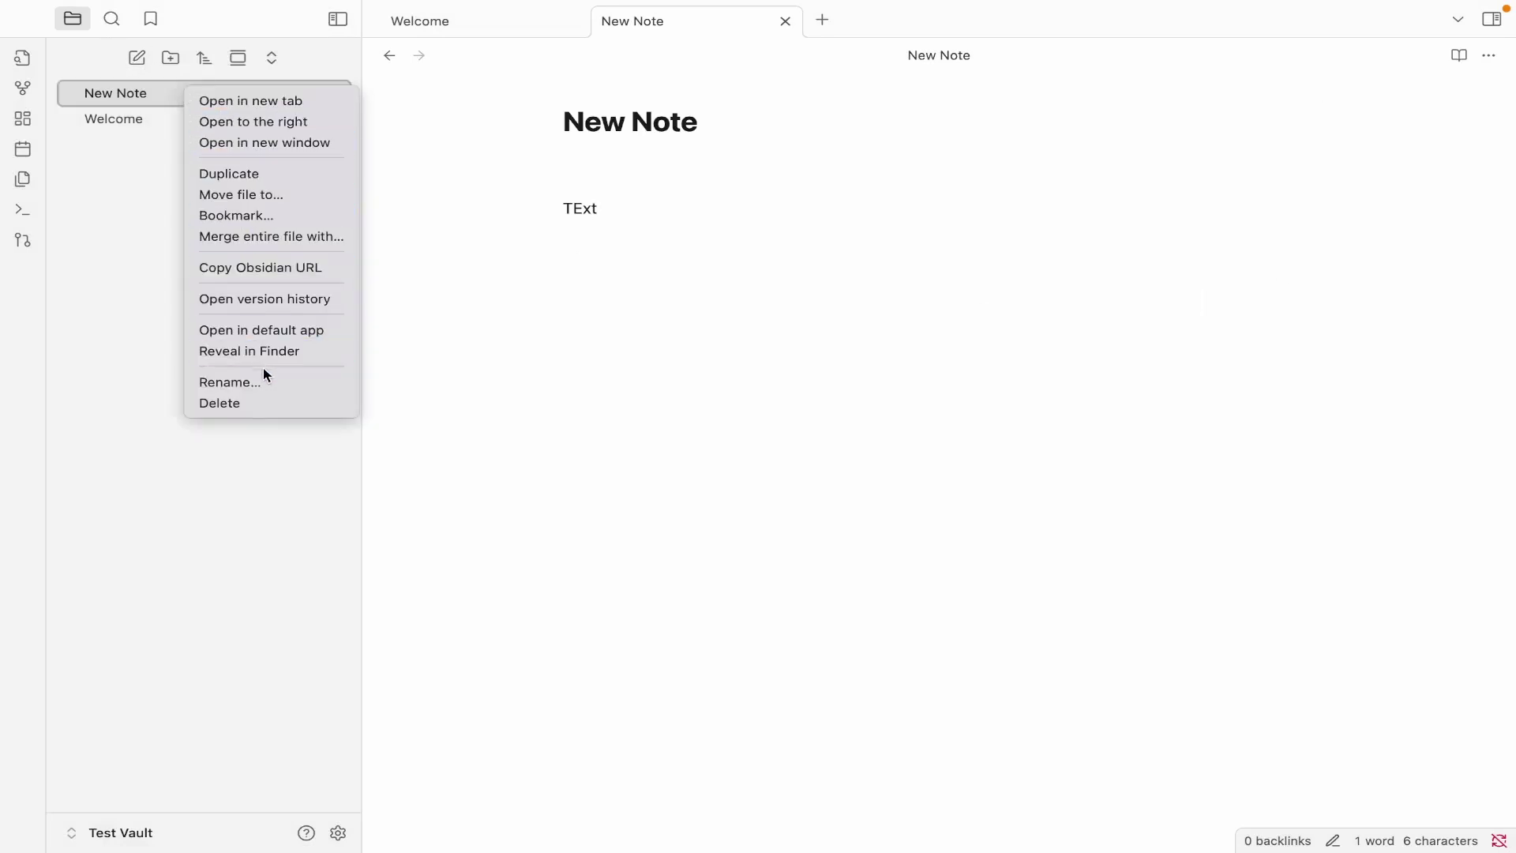
left_click(145, 61)
left_click(145, 61)
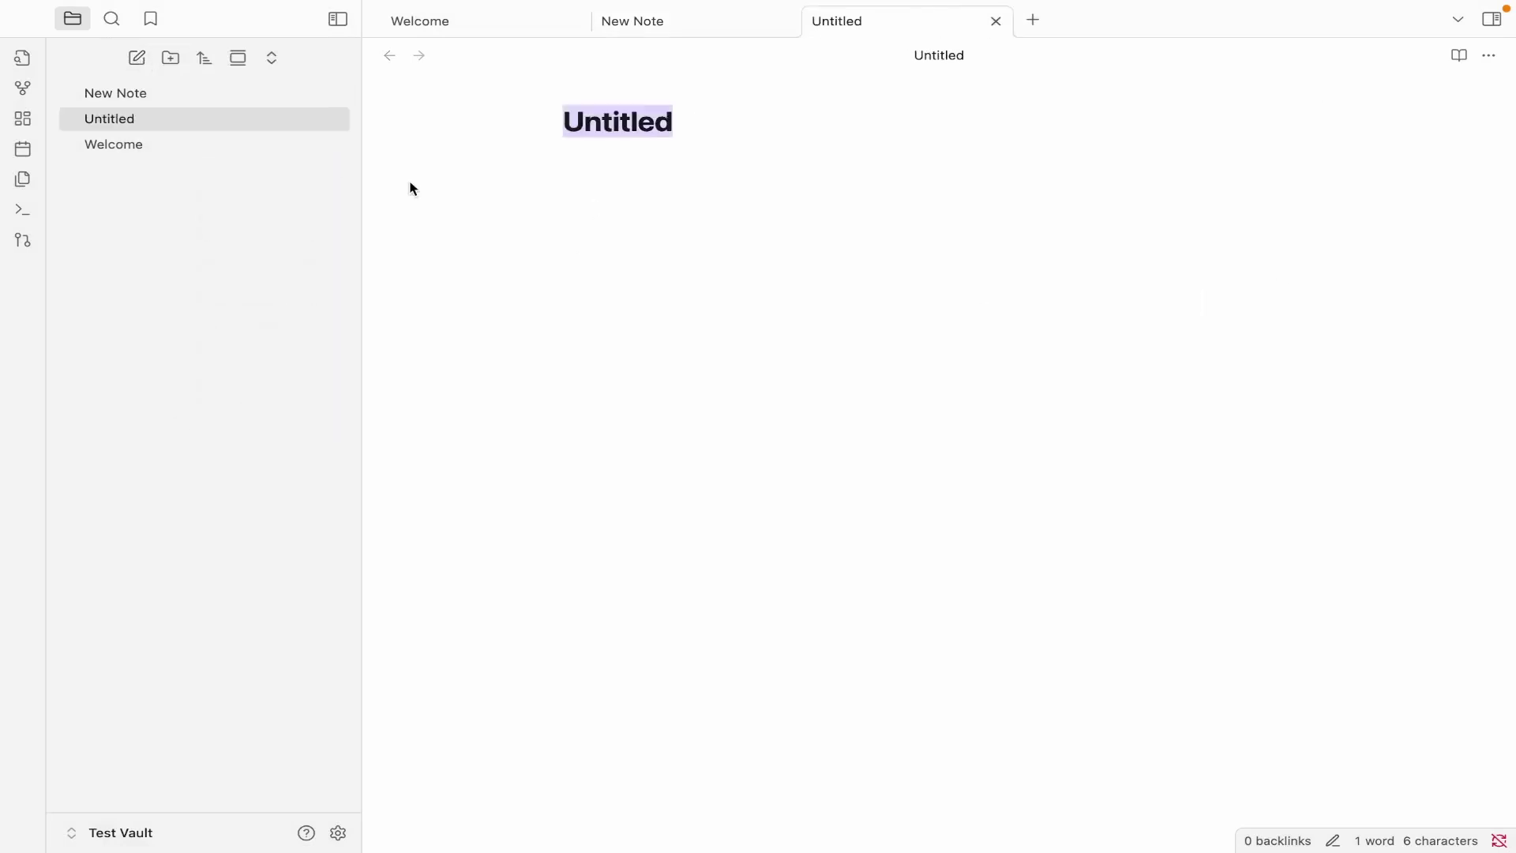
type("Tetrnas")
key("Return")
key("Return")
key("Return")
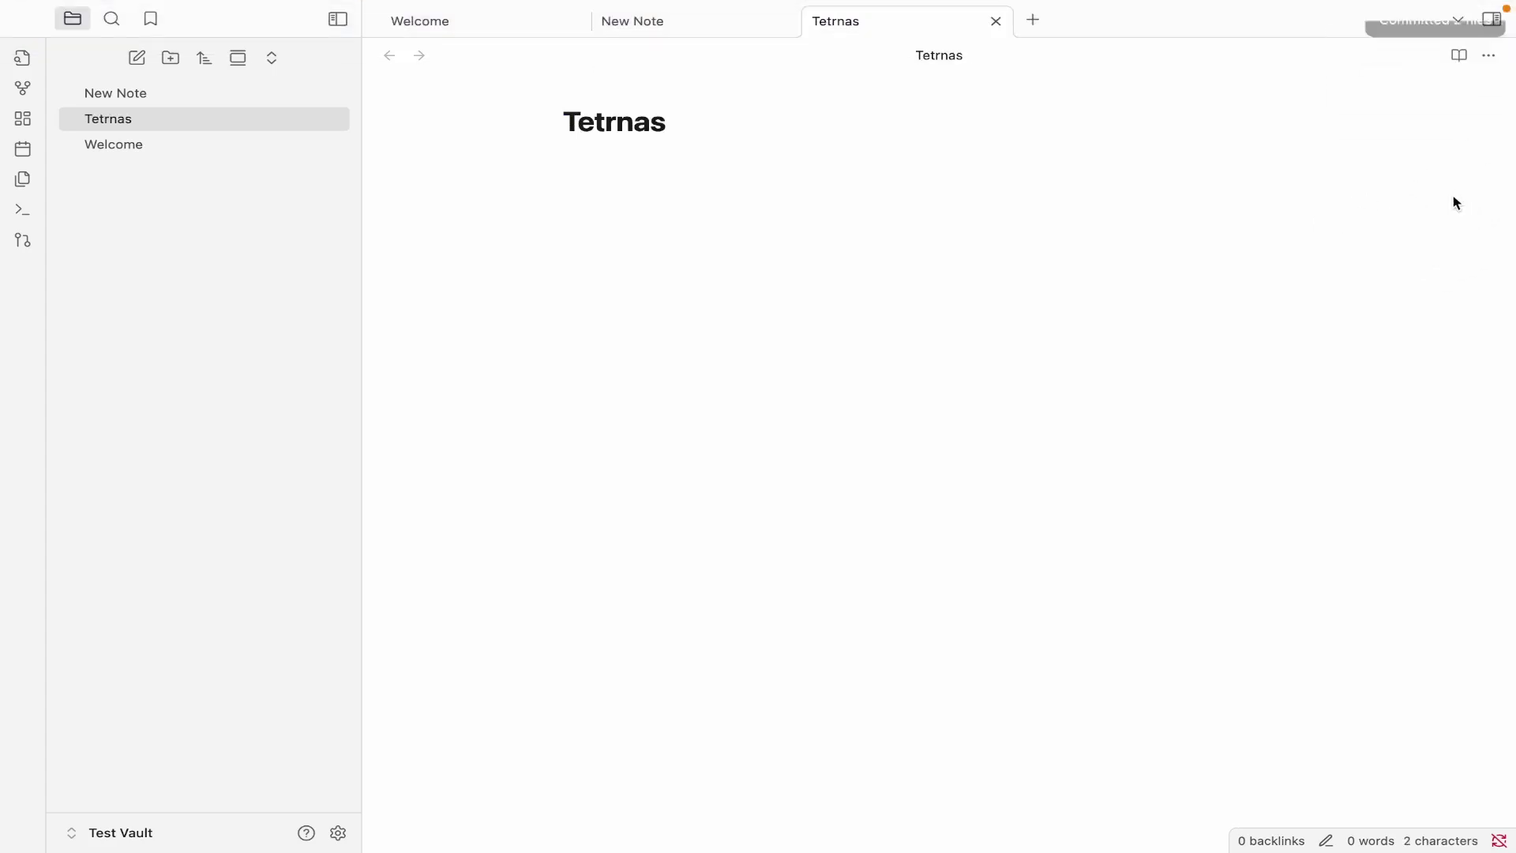
key("super+p")
key("Escape")
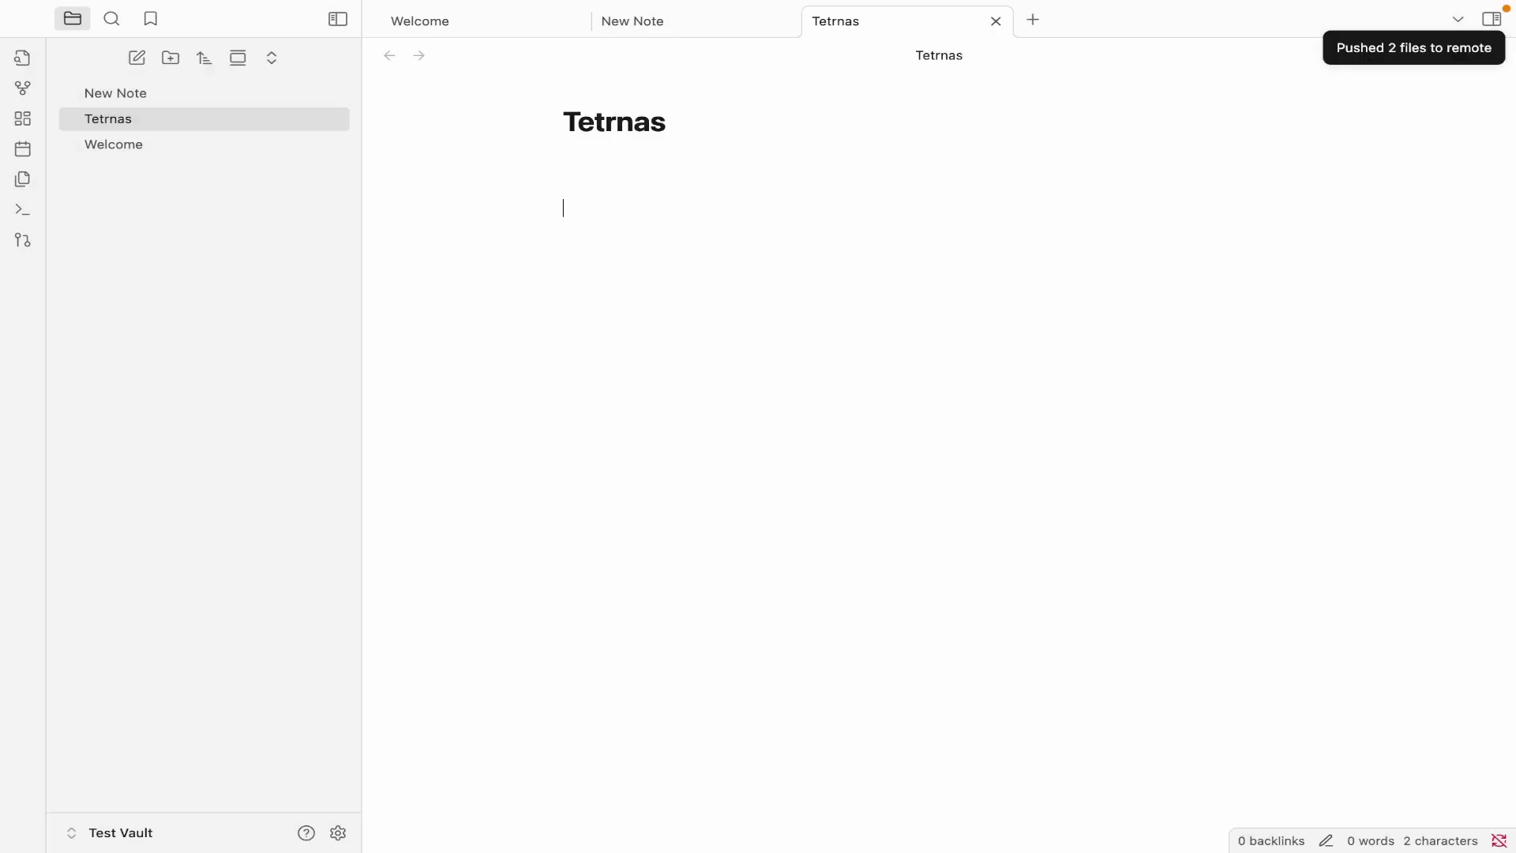
Turn on Disable notifications in the Git plugin's Miscellaneous settings and return to the Tetrnas note.
key("super+comma")
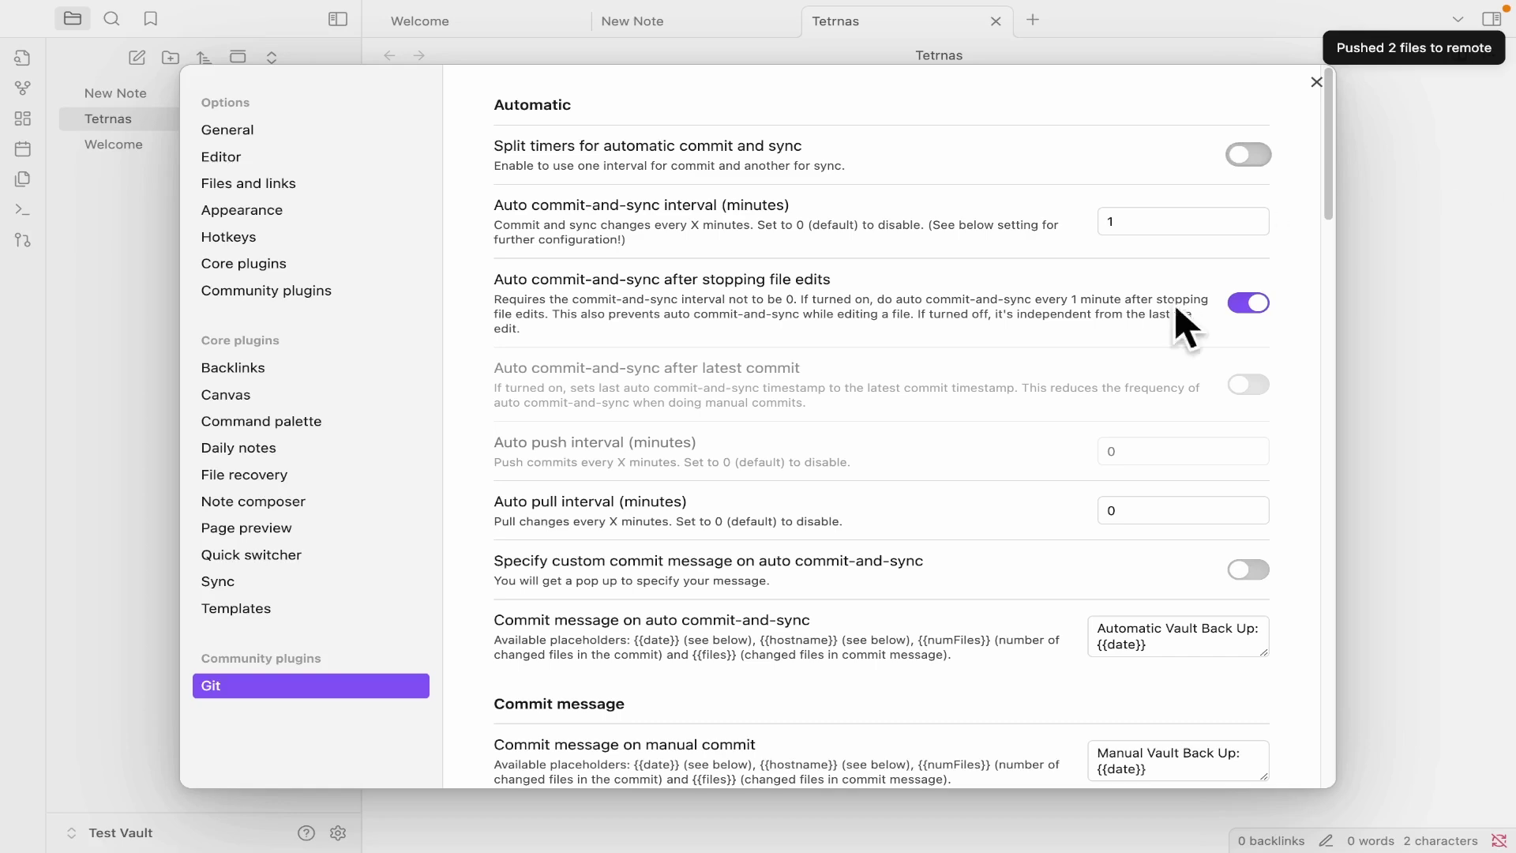
scroll(1161, 324, "down", 10)
scroll(1173, 386, "down", 10)
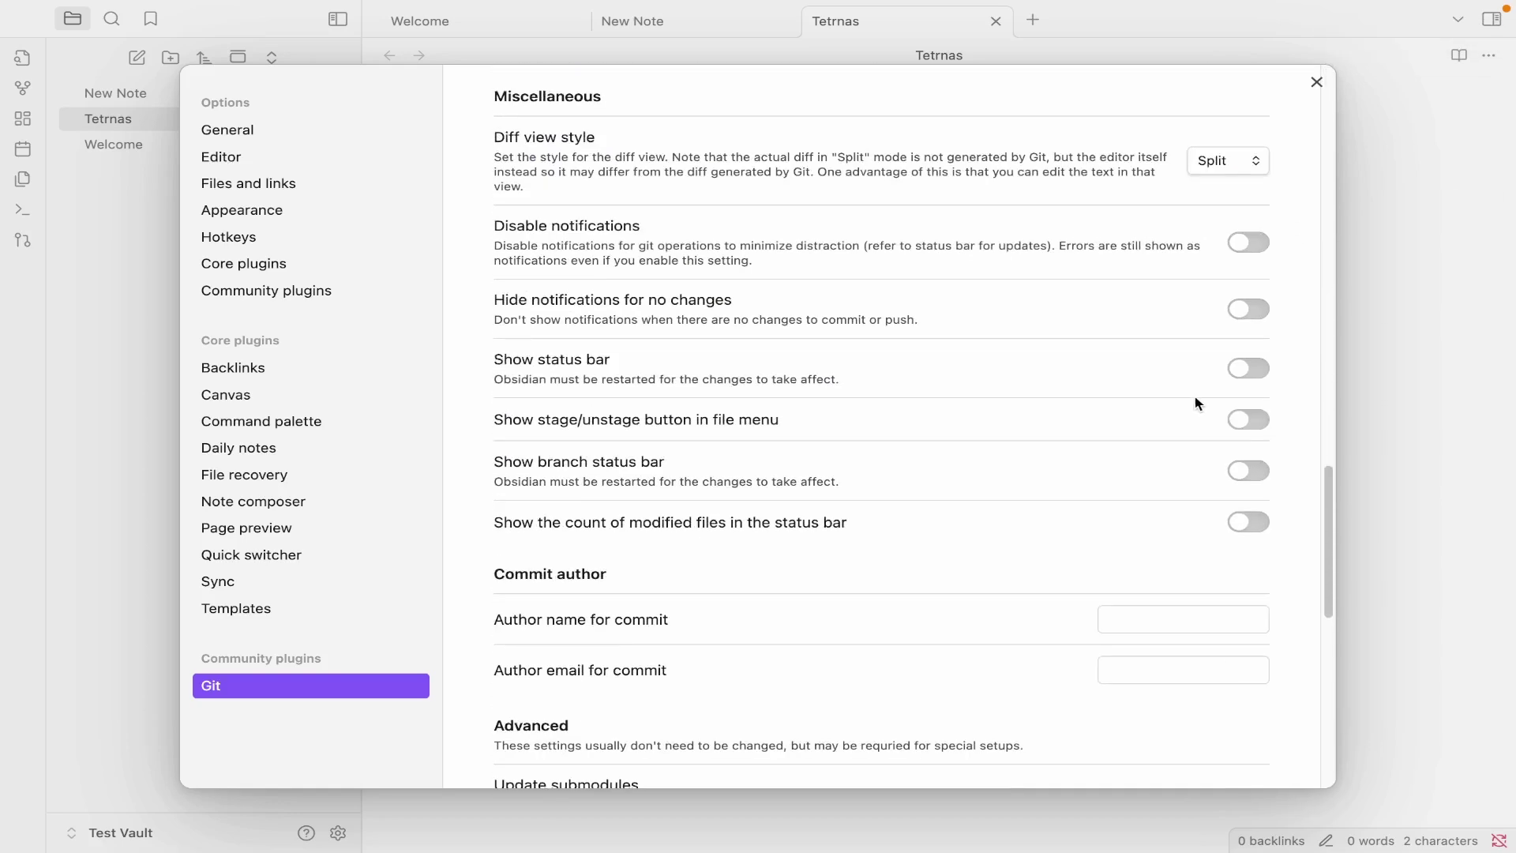
left_click(1259, 245)
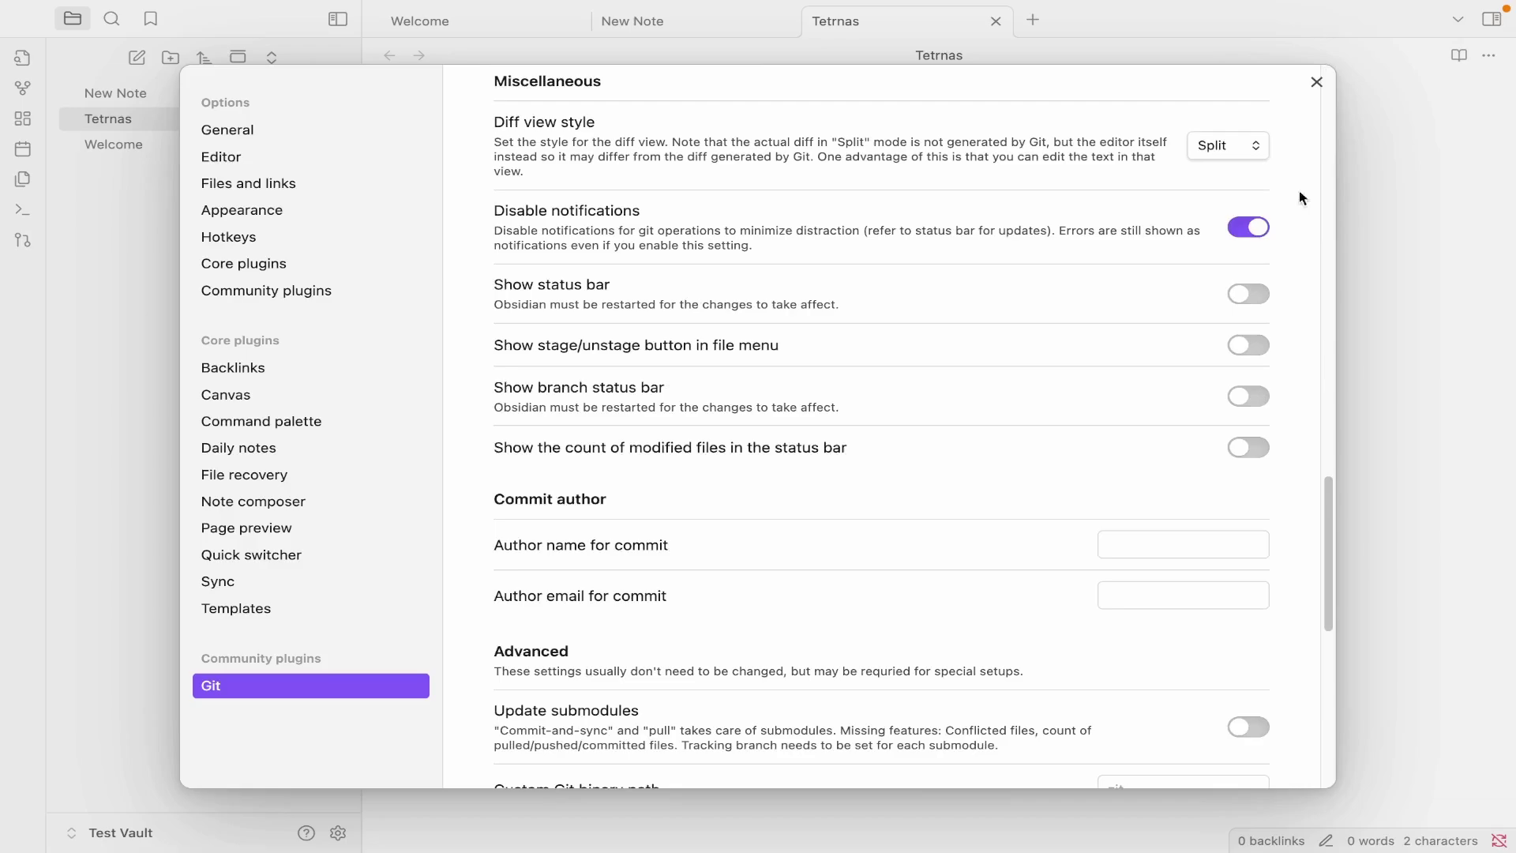
left_click(1316, 83)
key("super+p")
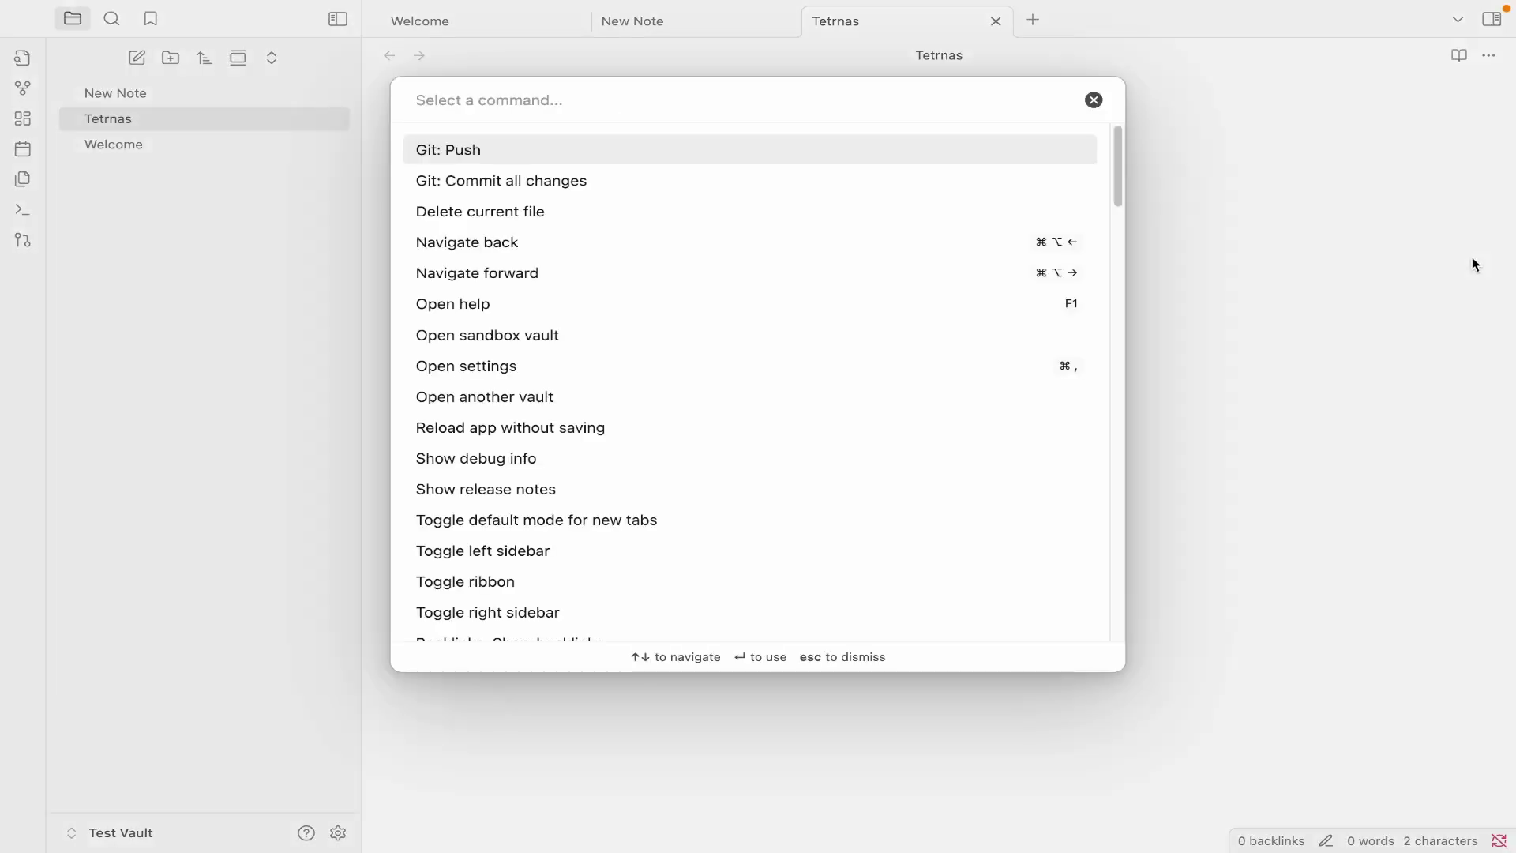
key("Escape")
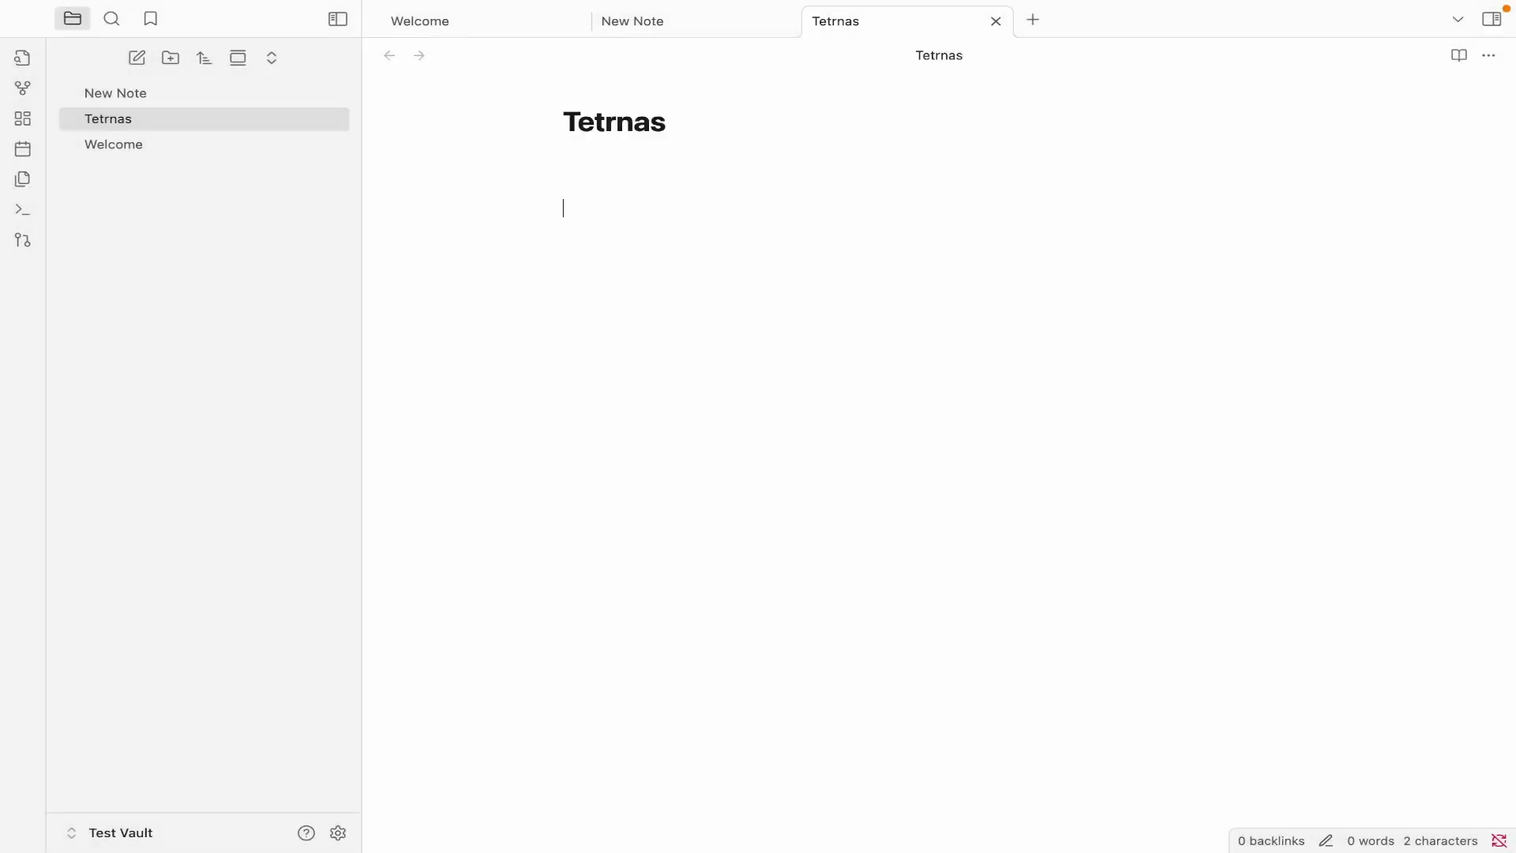
Switch to the desktop with Terminal, close the Test Vault Finder window, and clear the Terminal output.
key("ctrl+Left")
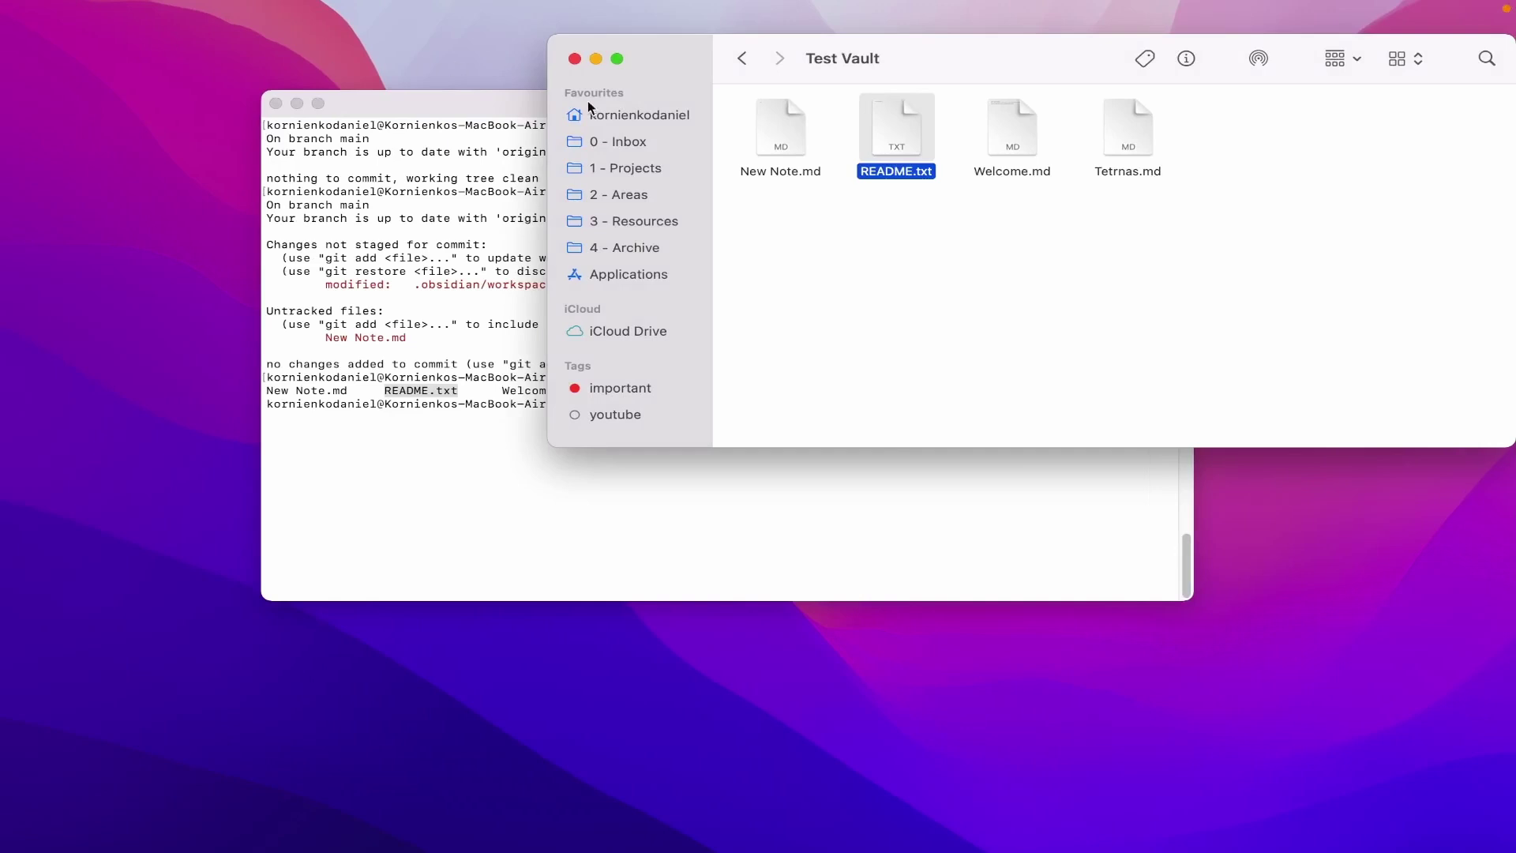
left_click(577, 59)
type("cl")
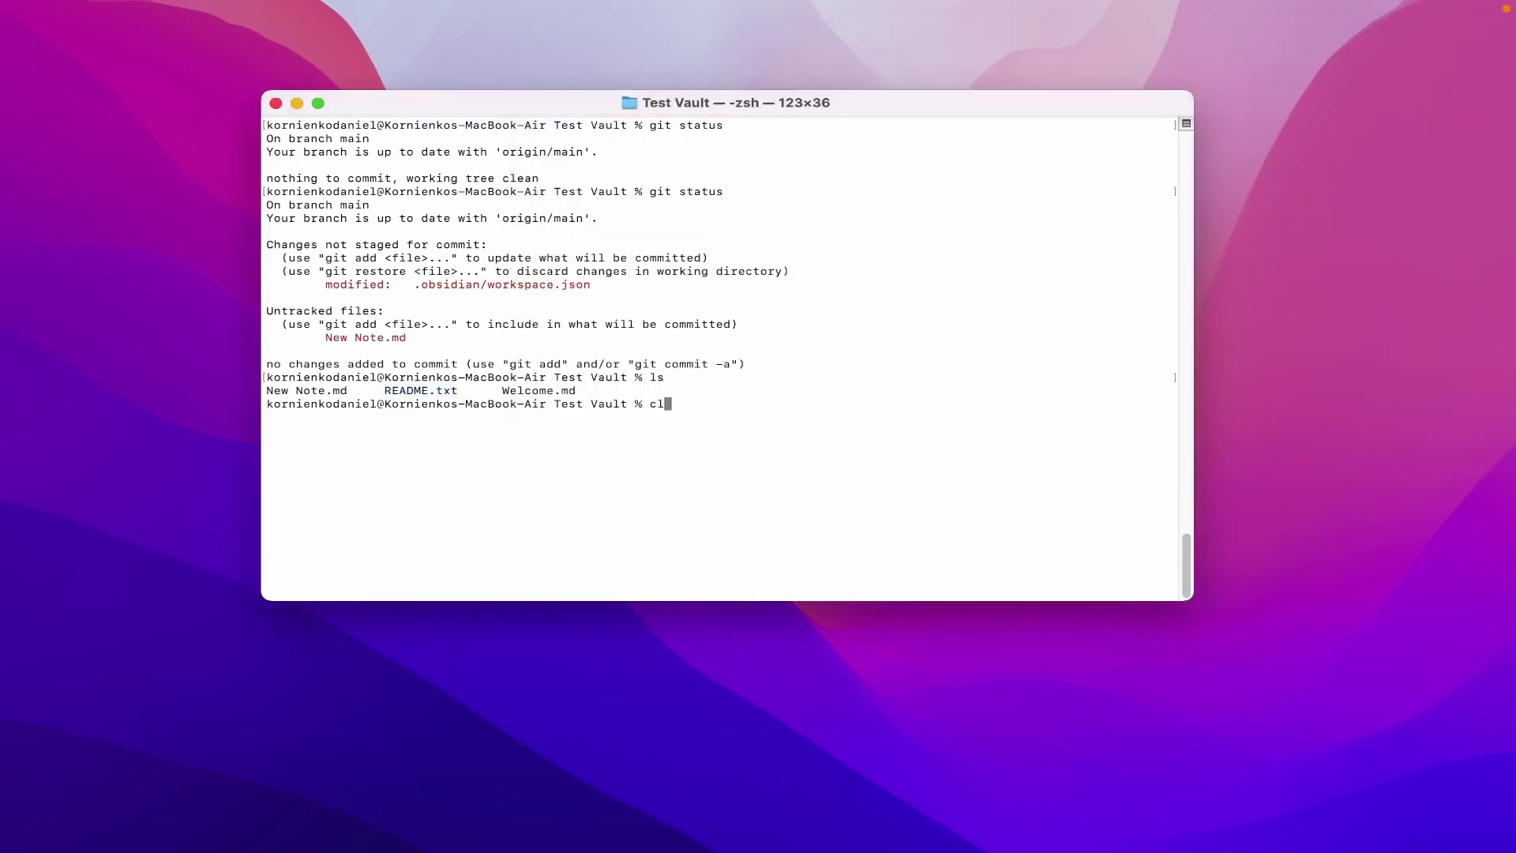
type("ear")
key("Return")
Switch to the browser and copy the recovery commands git fetch origin, git reset --hard origin/main and git clean -fd from the Substack article.
key("ctrl+Right")
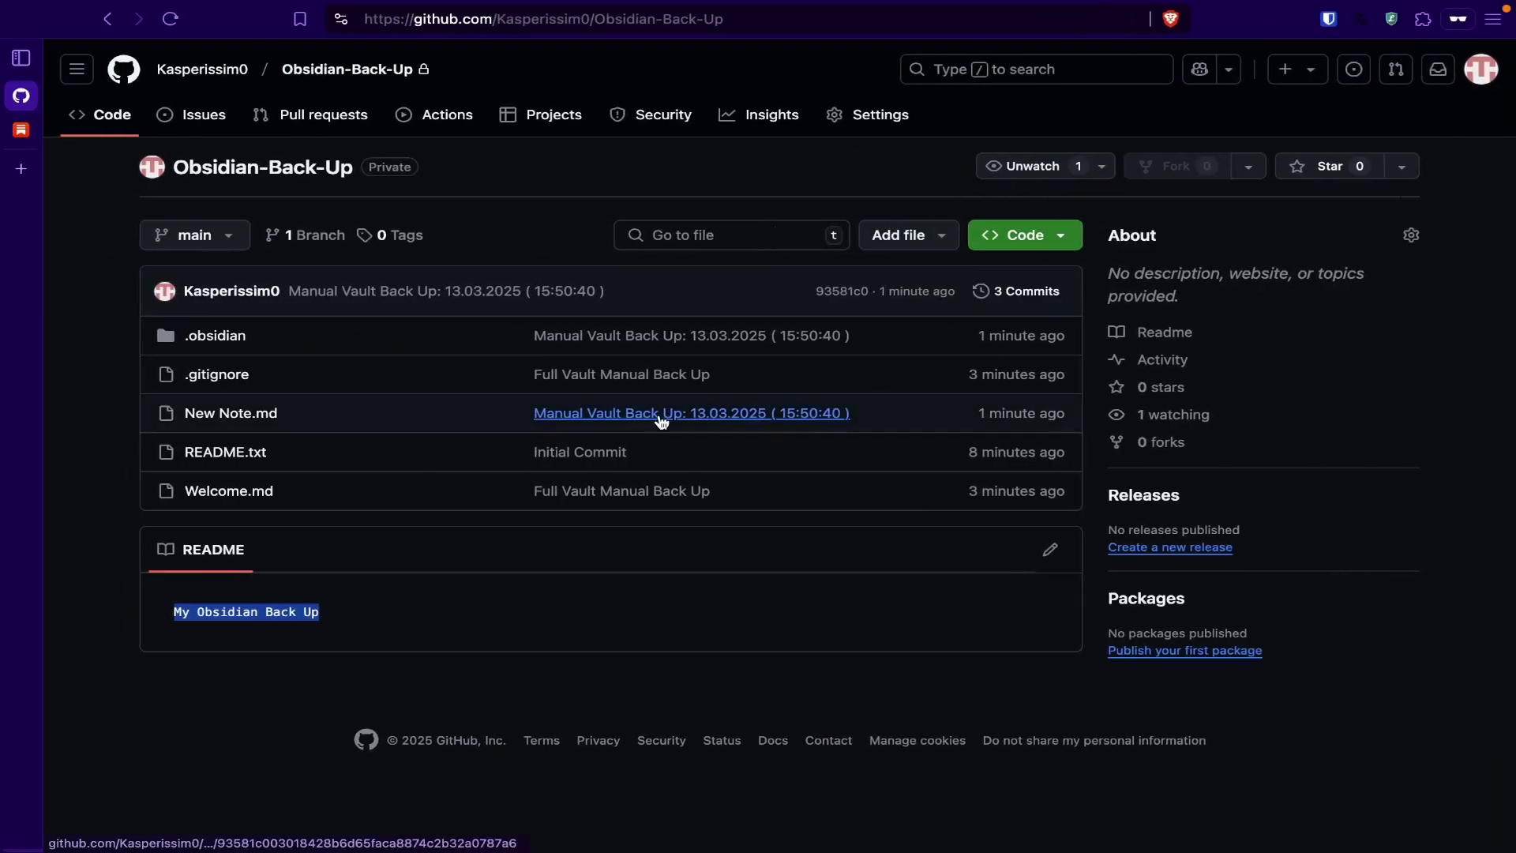
left_click(24, 129)
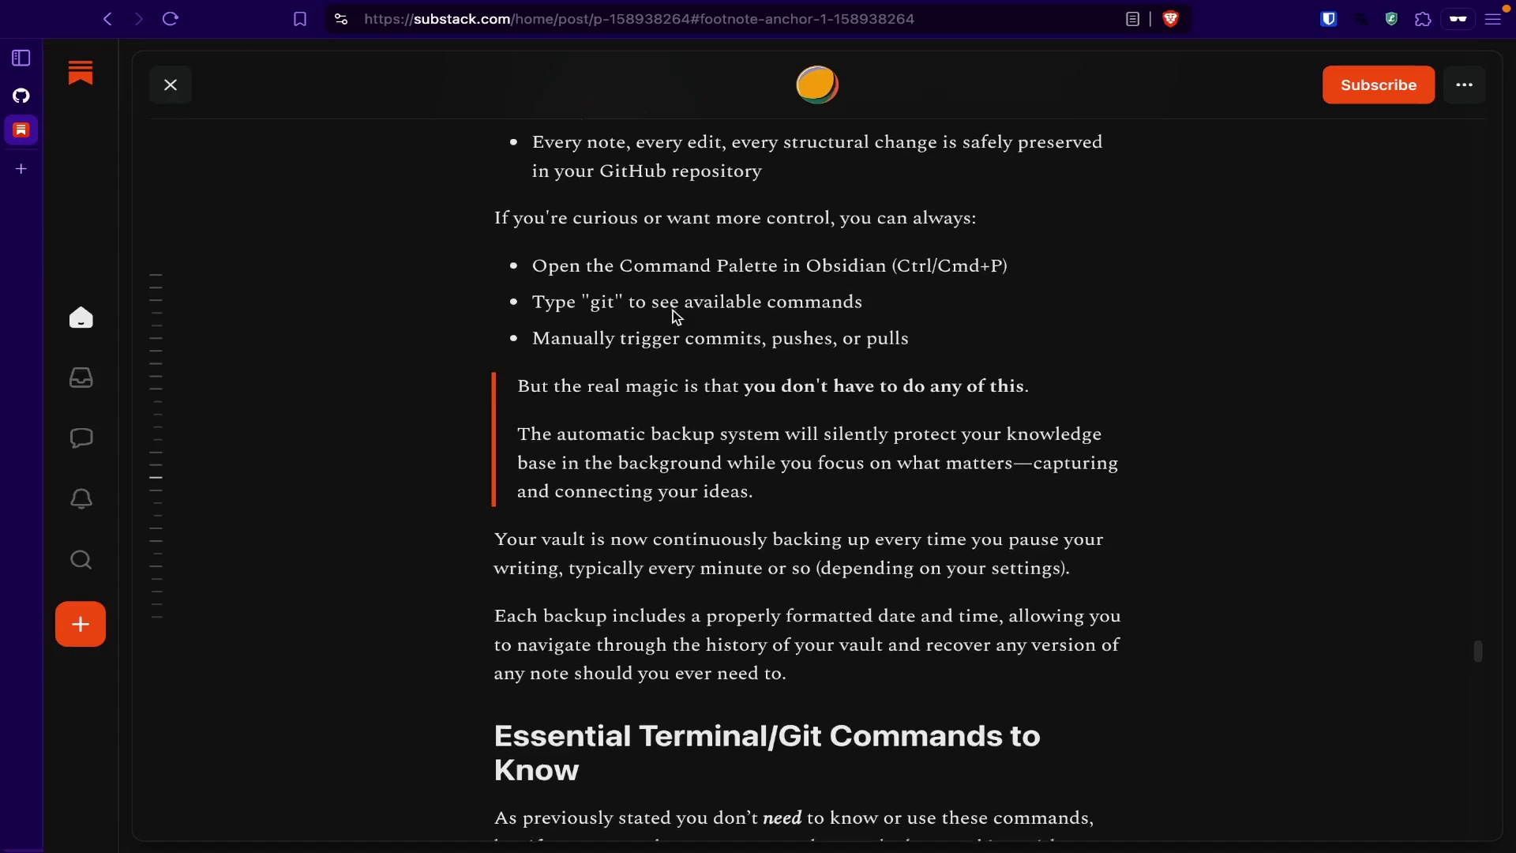
scroll(675, 309, "down", 3)
scroll(675, 310, "down", 5)
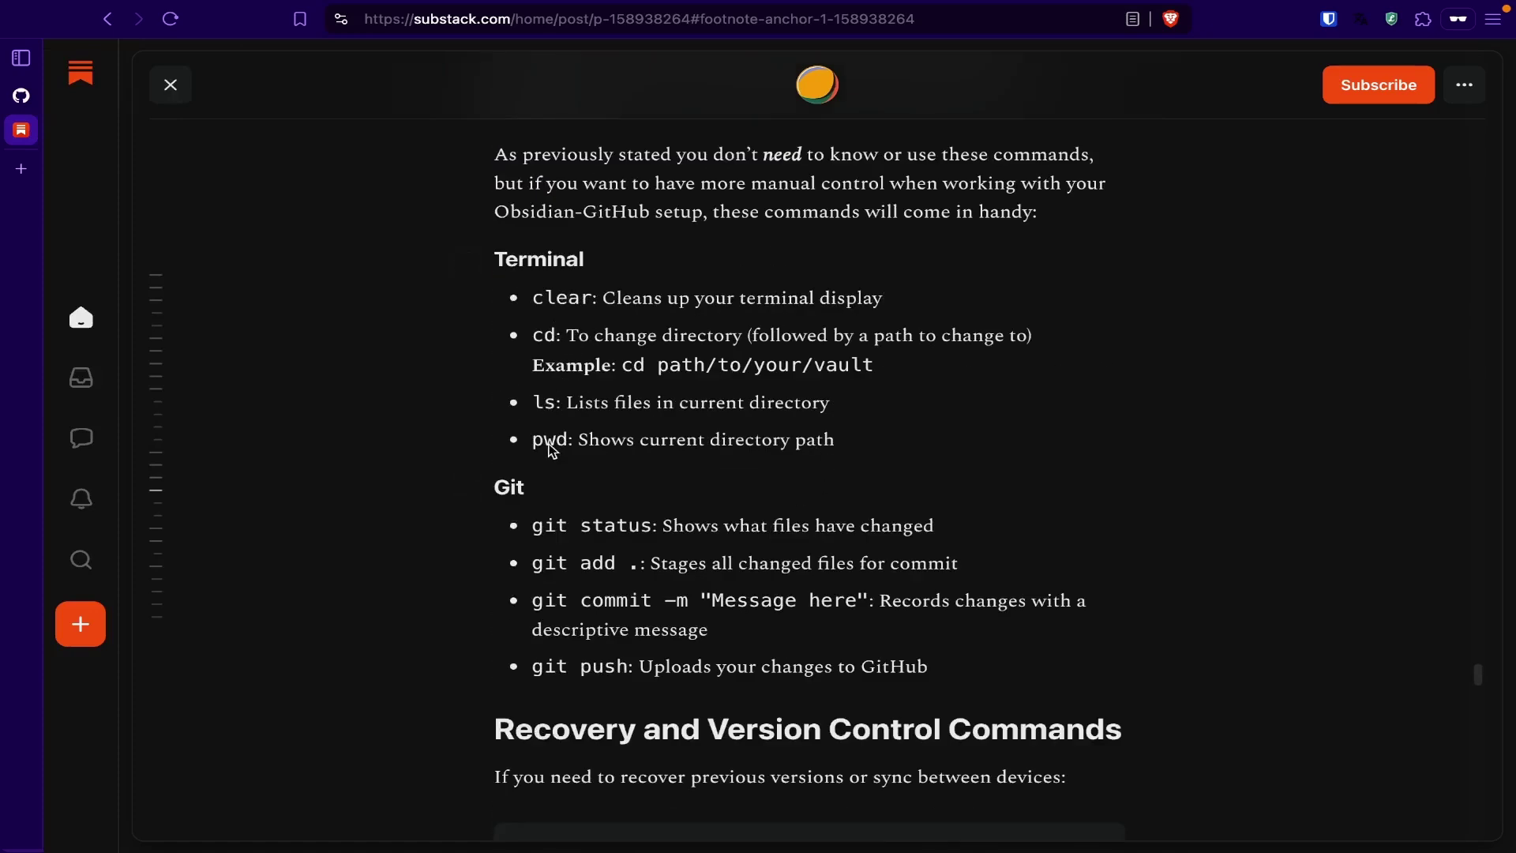
scroll(584, 443, "down", 1)
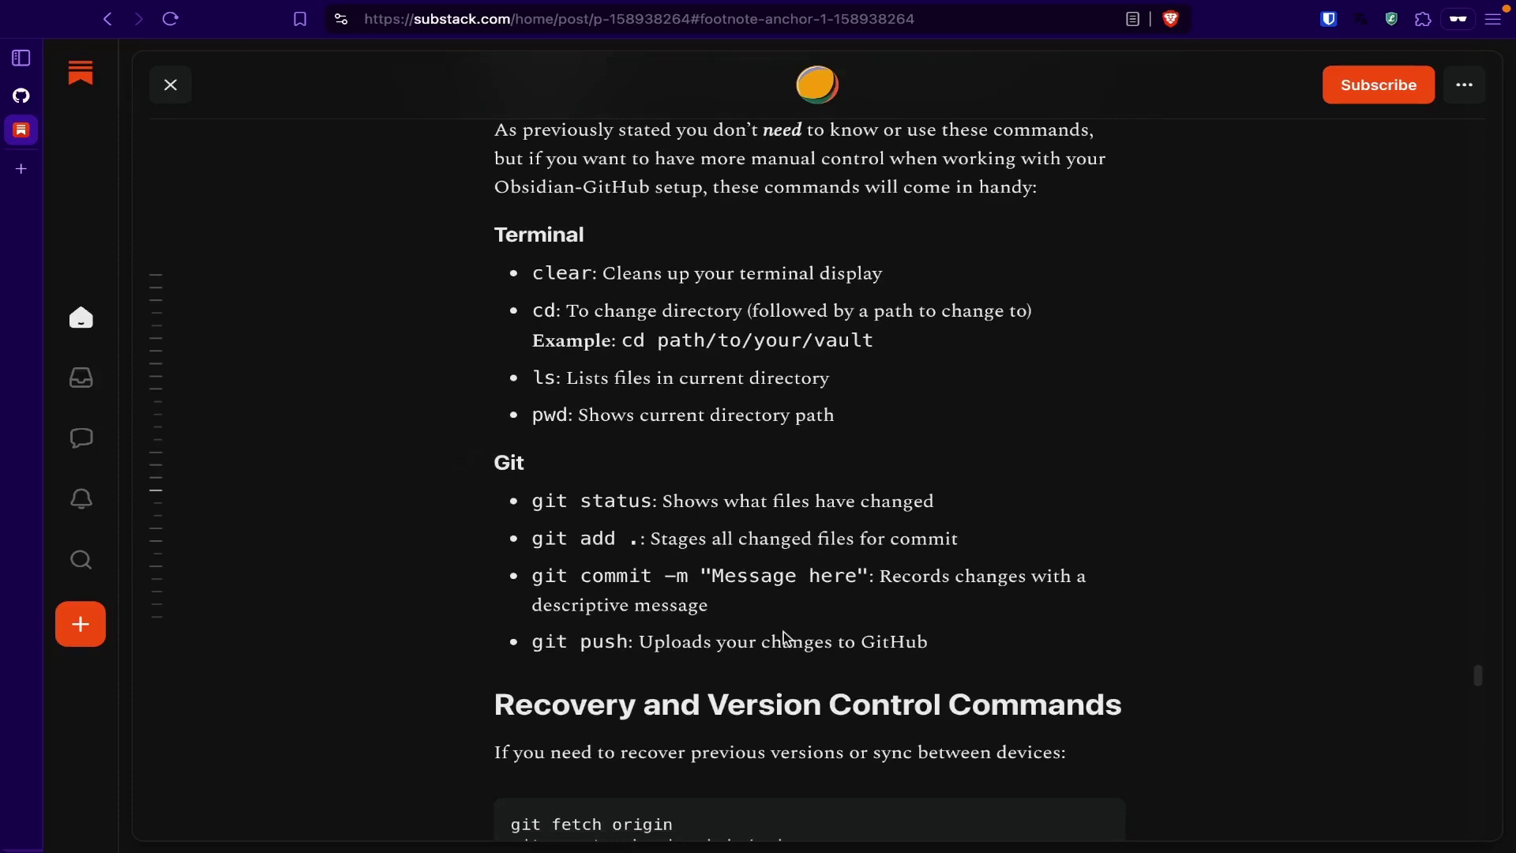
scroll(869, 569, "down", 3)
scroll(973, 590, "down", 1)
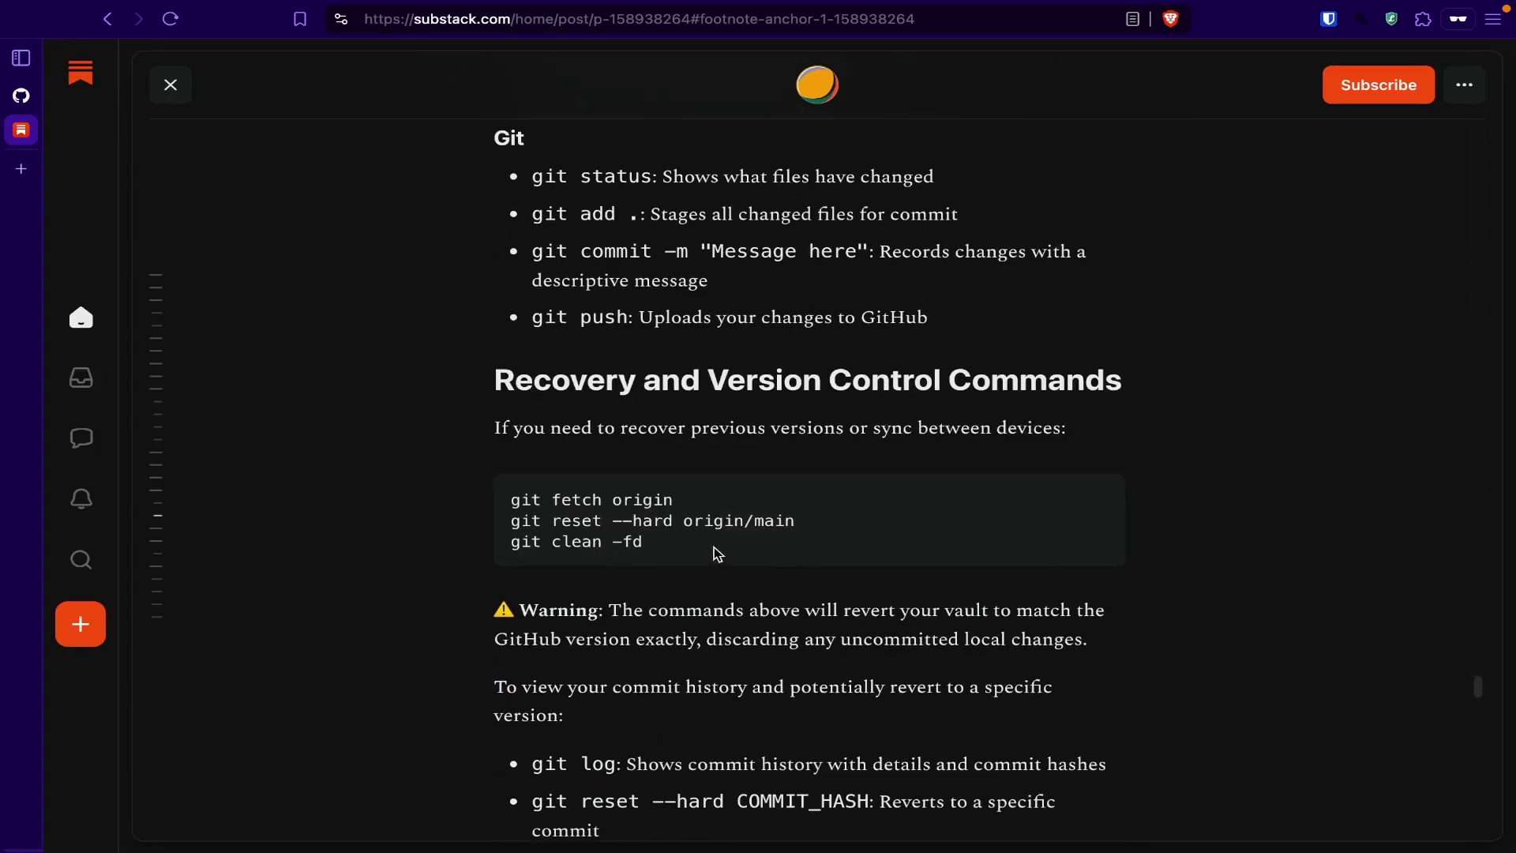
left_click_drag(715, 547, 511, 496)
key("super+c")
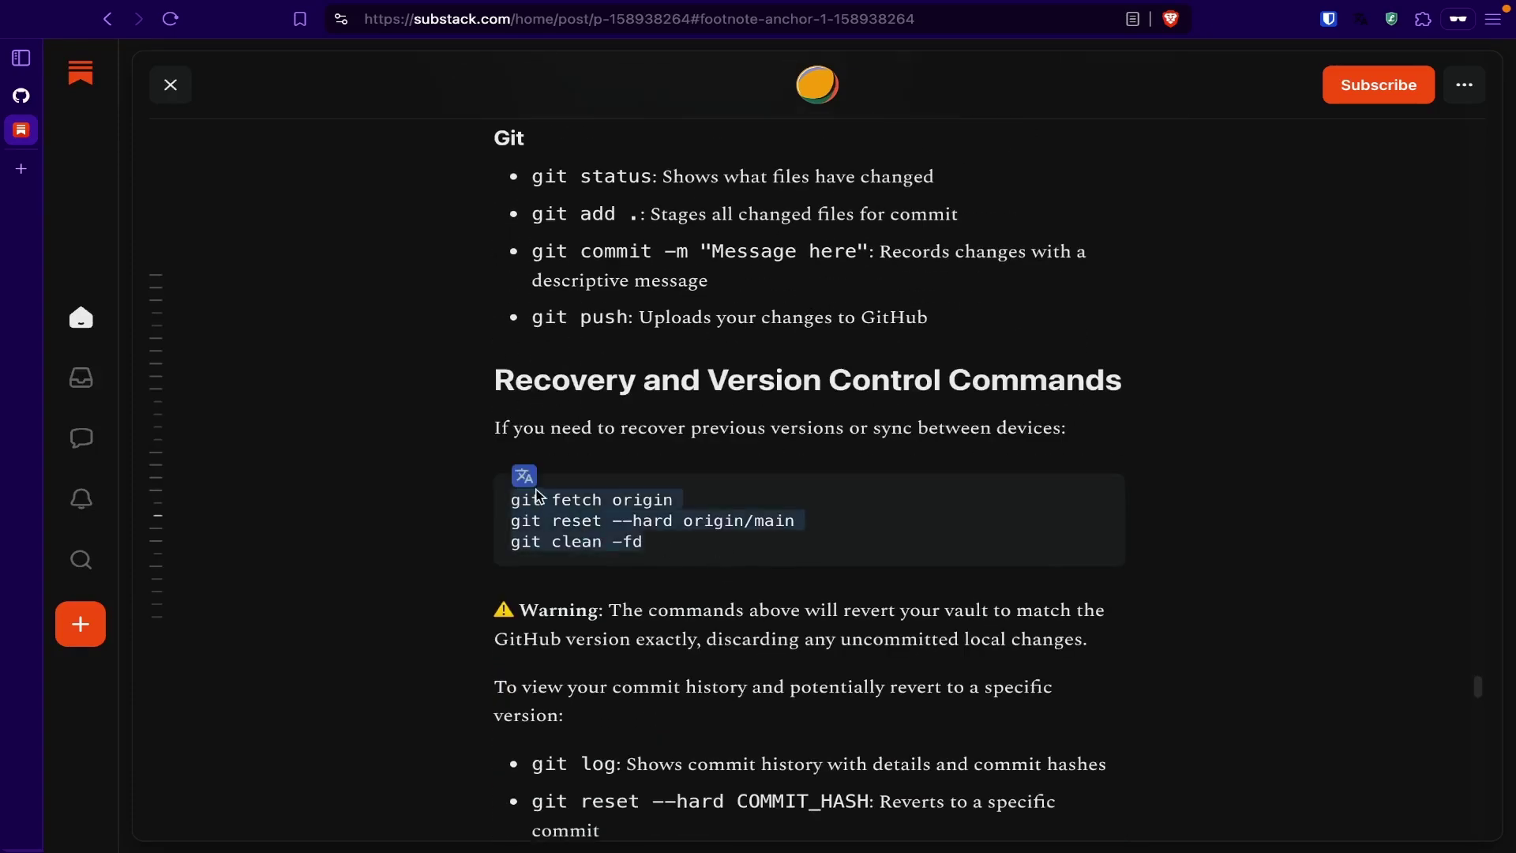
Switch to Obsidian and view the contents of the Welcome and New Note notes.
key("super+Tab")
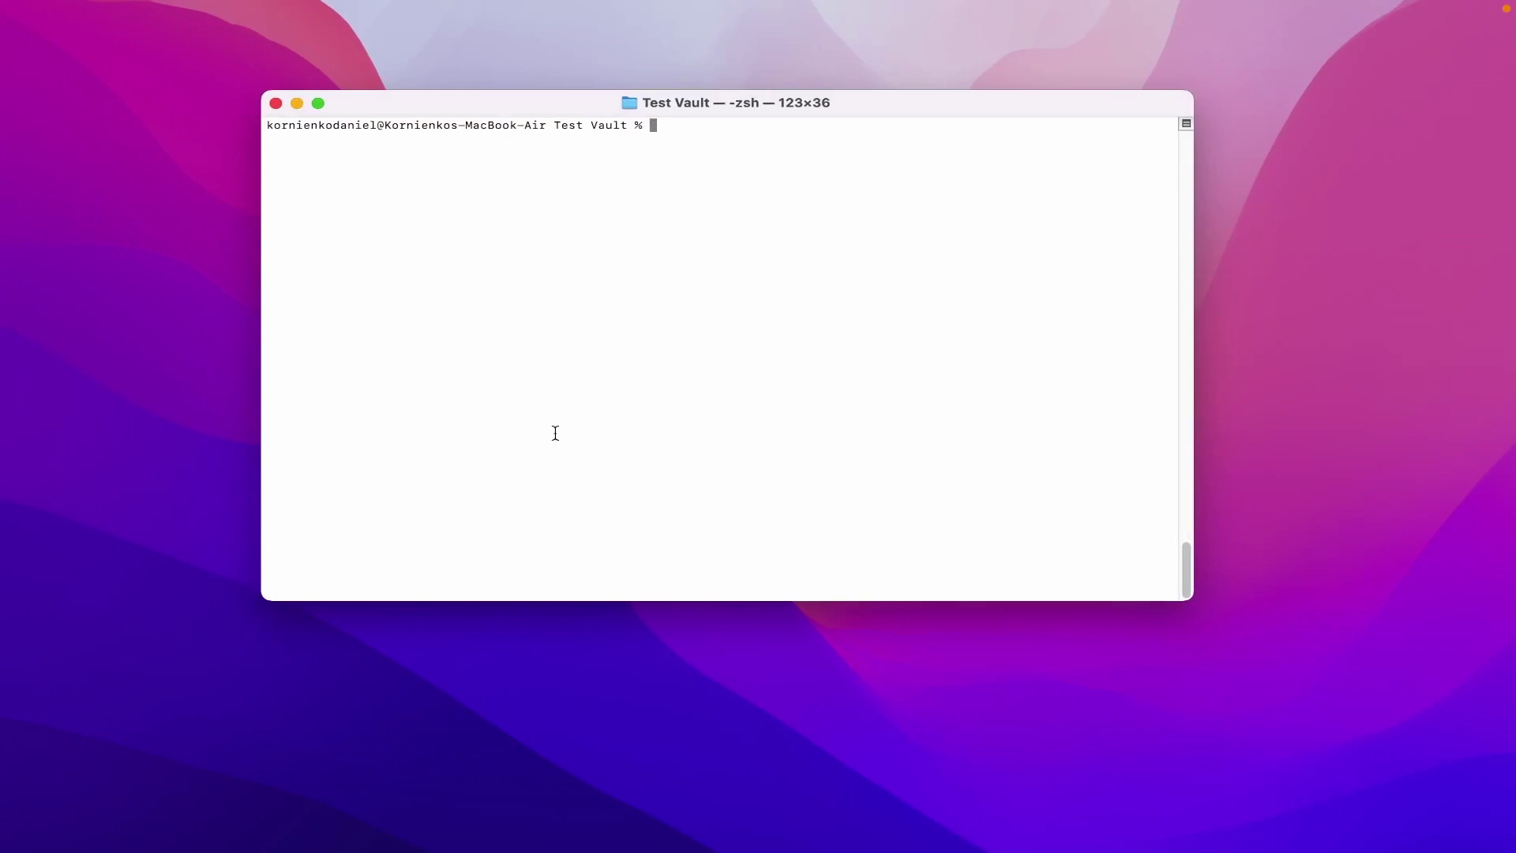
key("super+Tab")
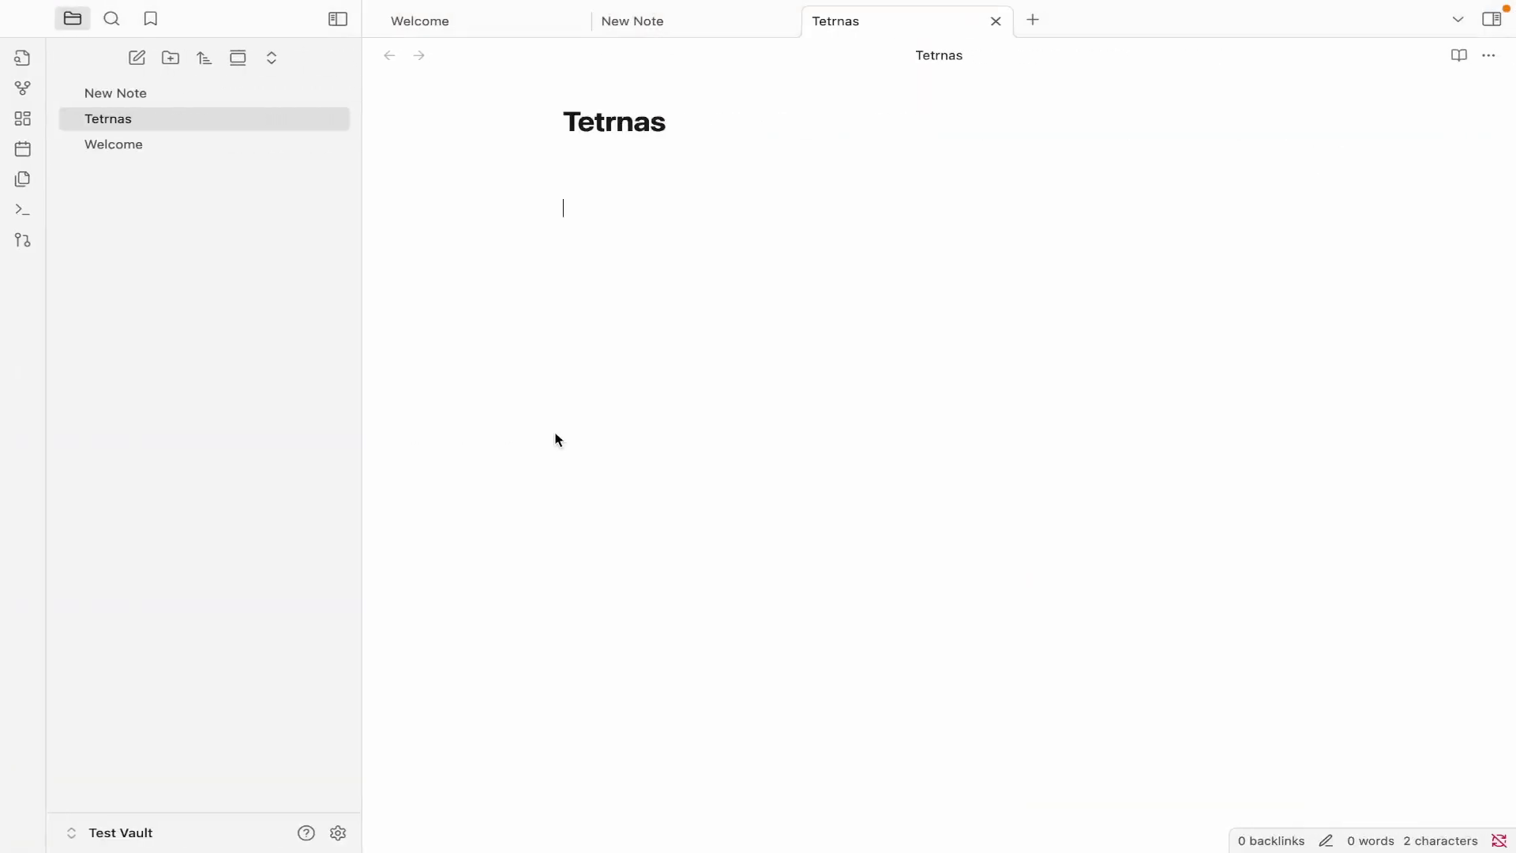
left_click(178, 149)
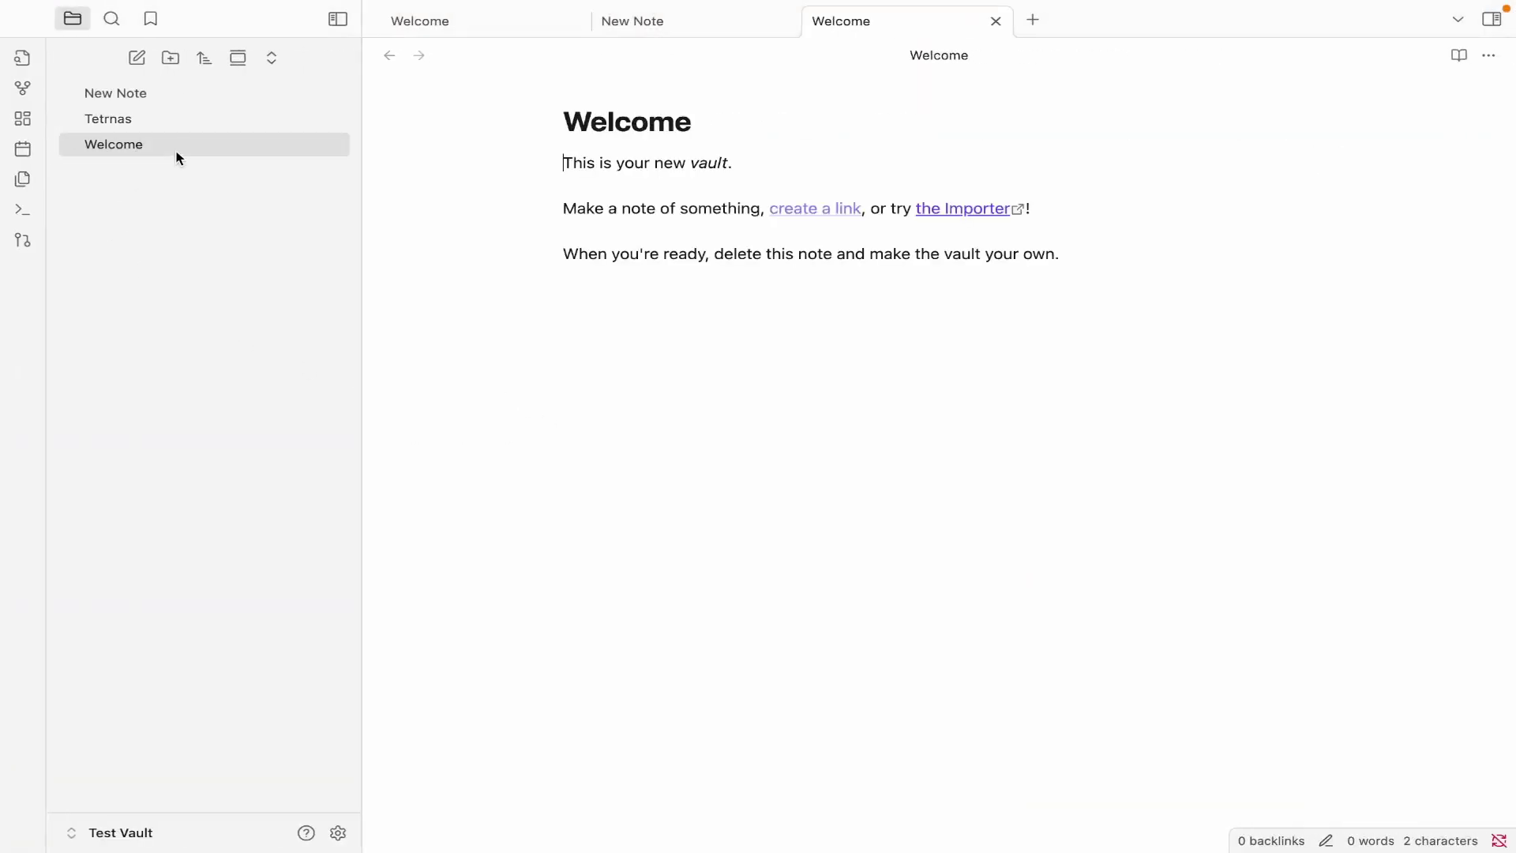
left_click(210, 97)
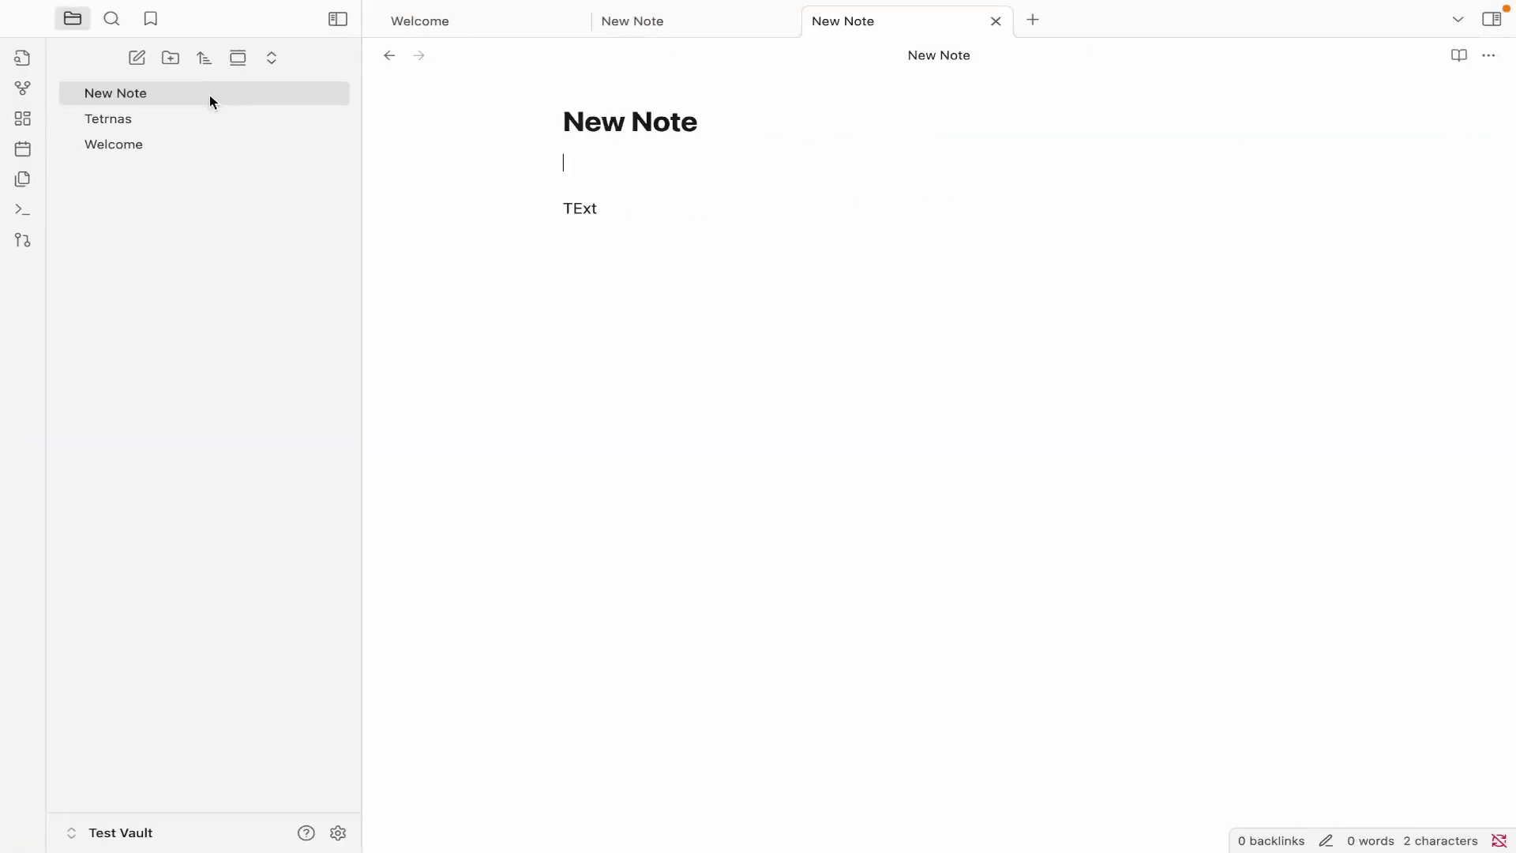
Create a new note titled nst containing the separate lines tr, s, tr, s, t and s.
left_click(136, 58)
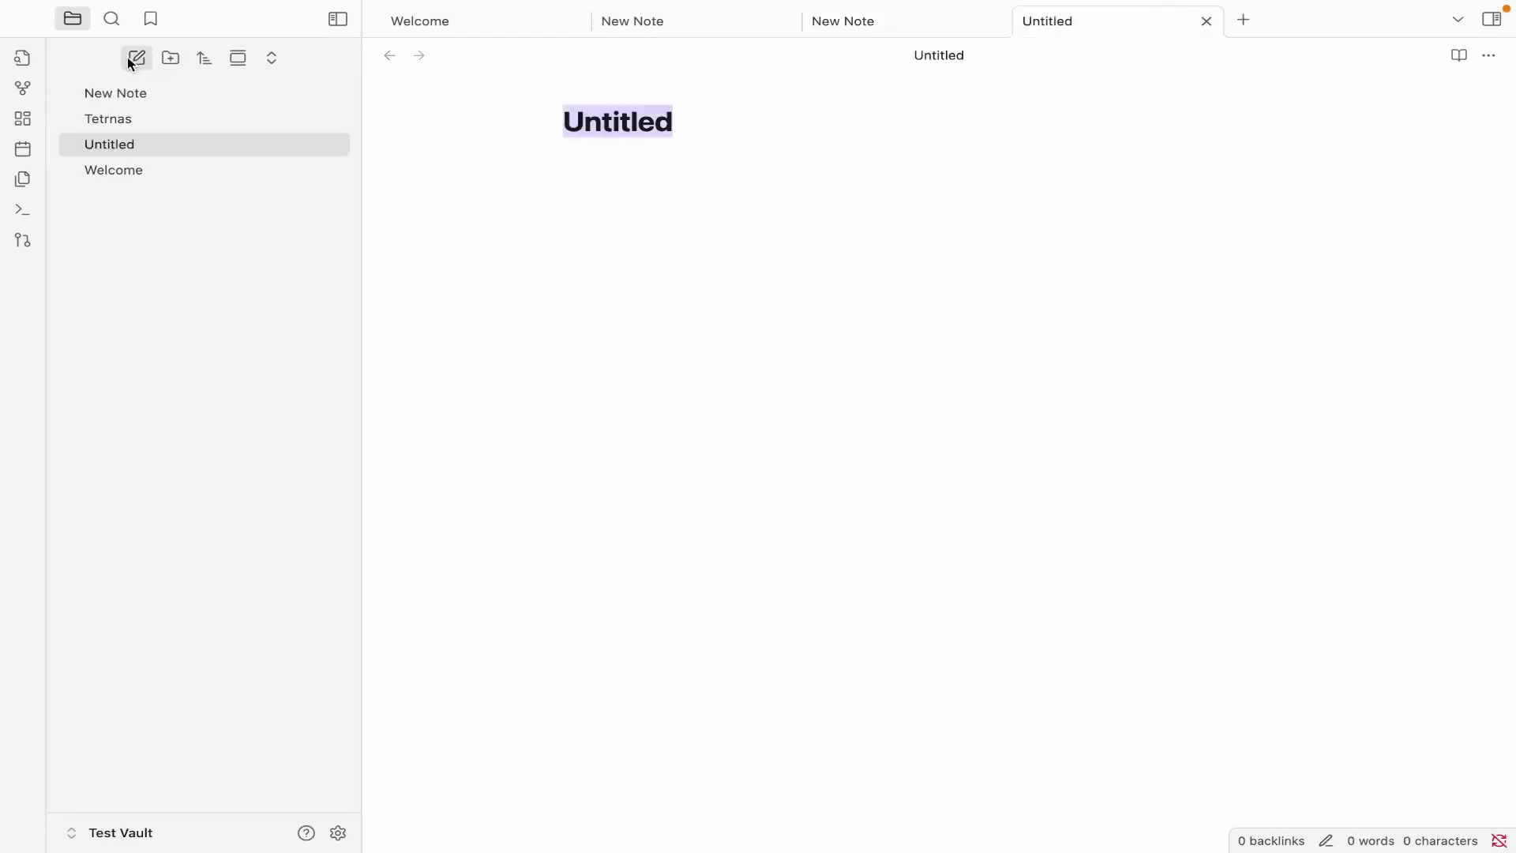
type("nst")
key("Return")
type("tr")
key("Return")
type("s tr s t")
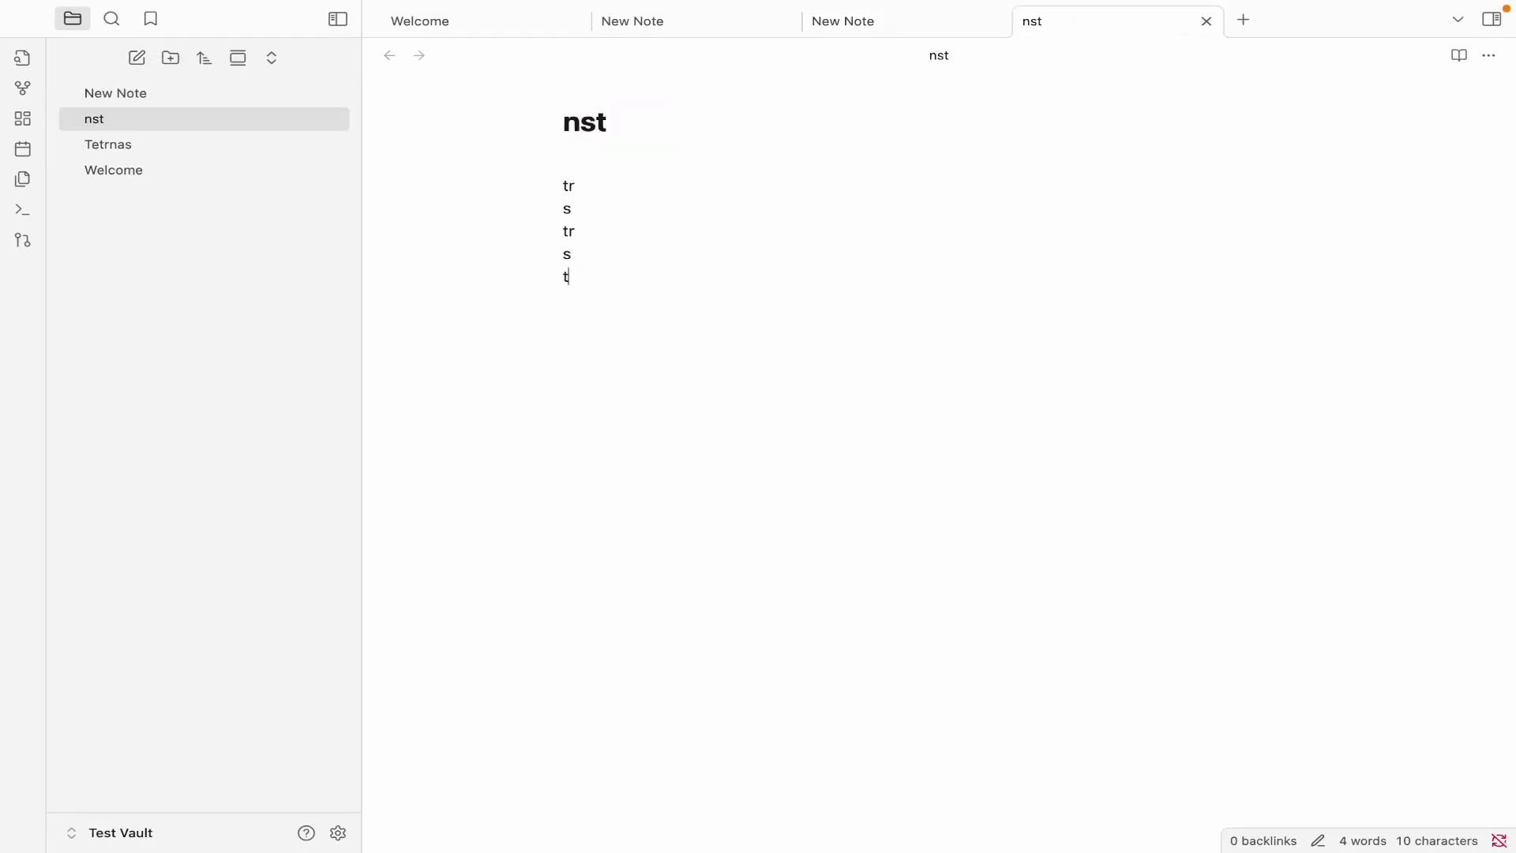
key("Return")
type("s")
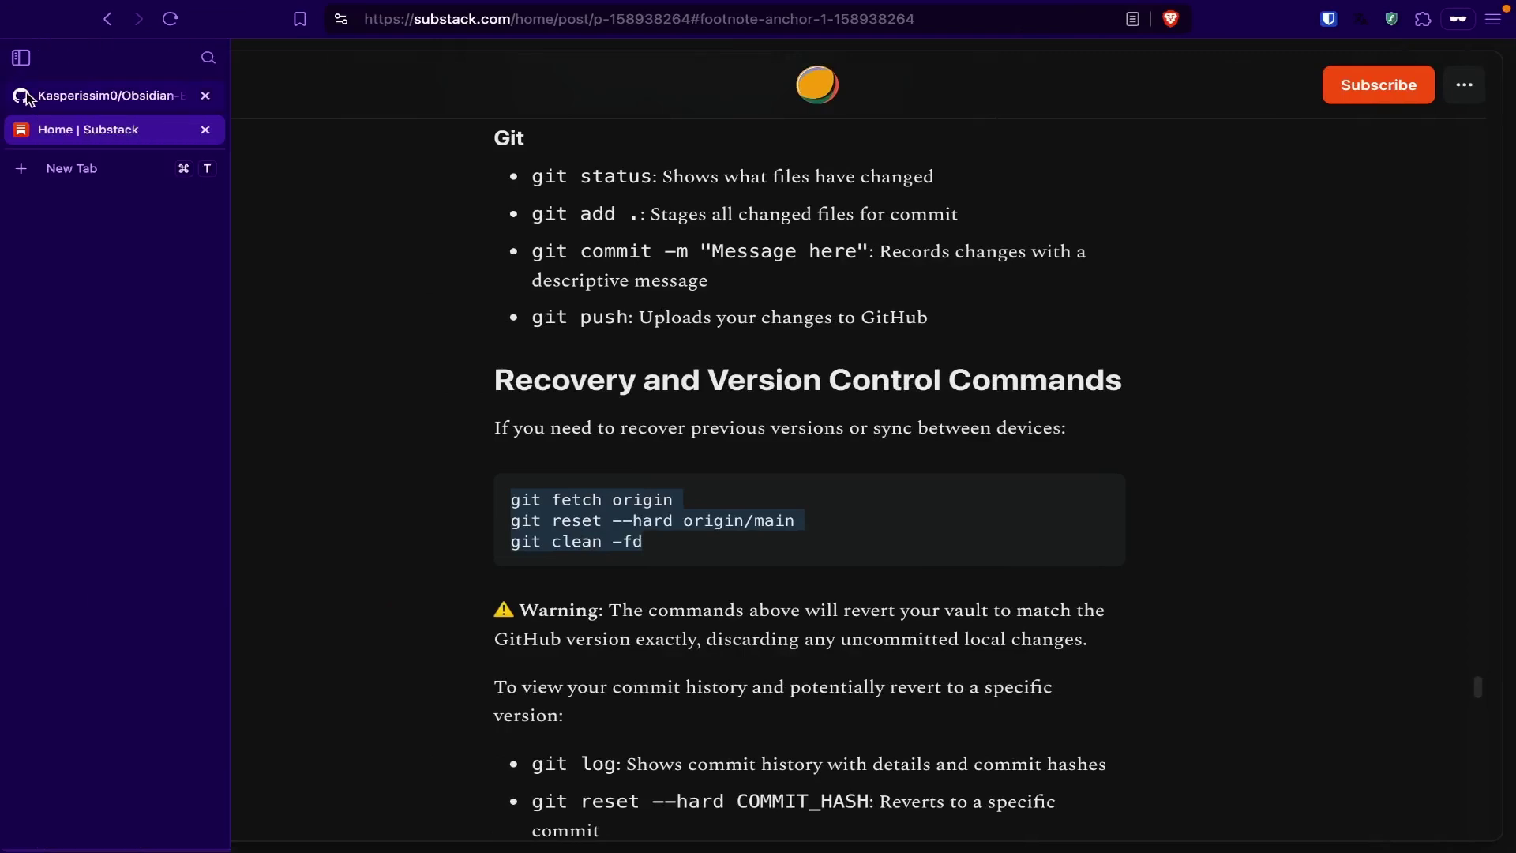
Switch to the browser, reload the Obsidian-Back-Up repository page on GitHub, and check its backed-up files and commits.
left_click(21, 96)
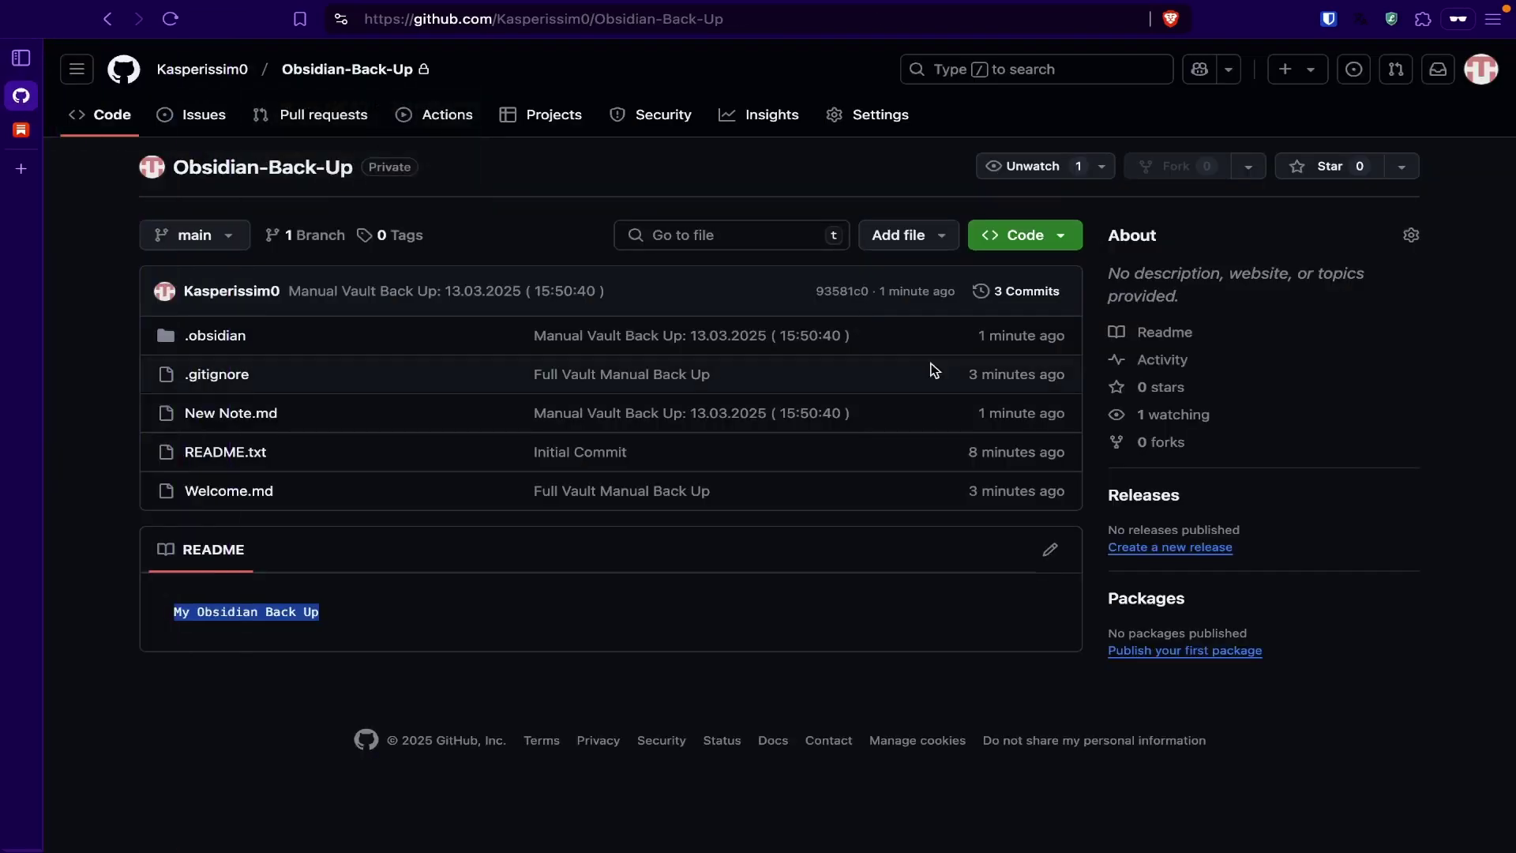
left_click(172, 19)
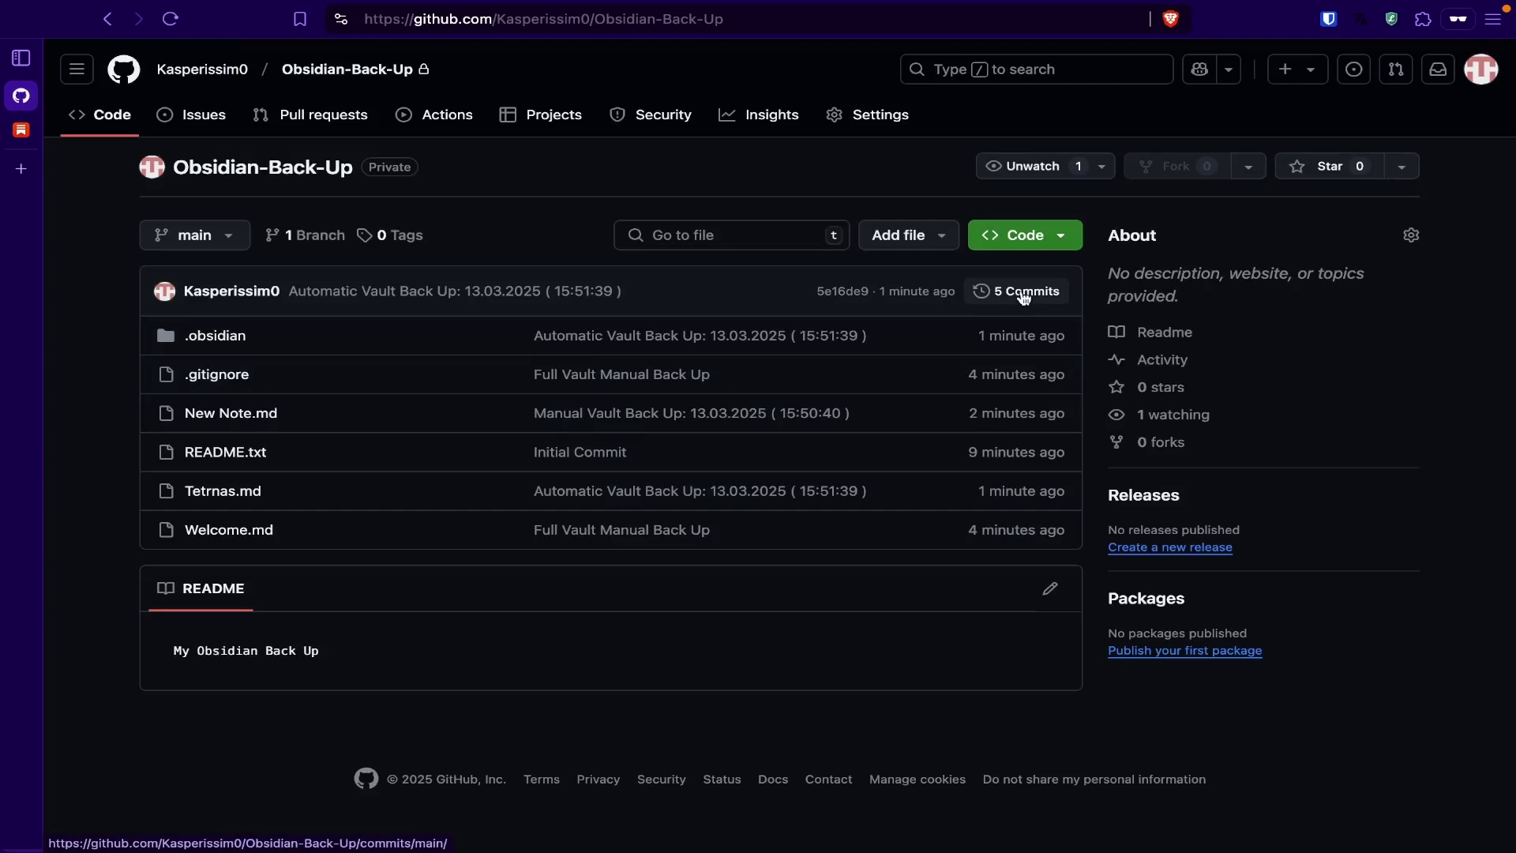
key("ctrl+Right")
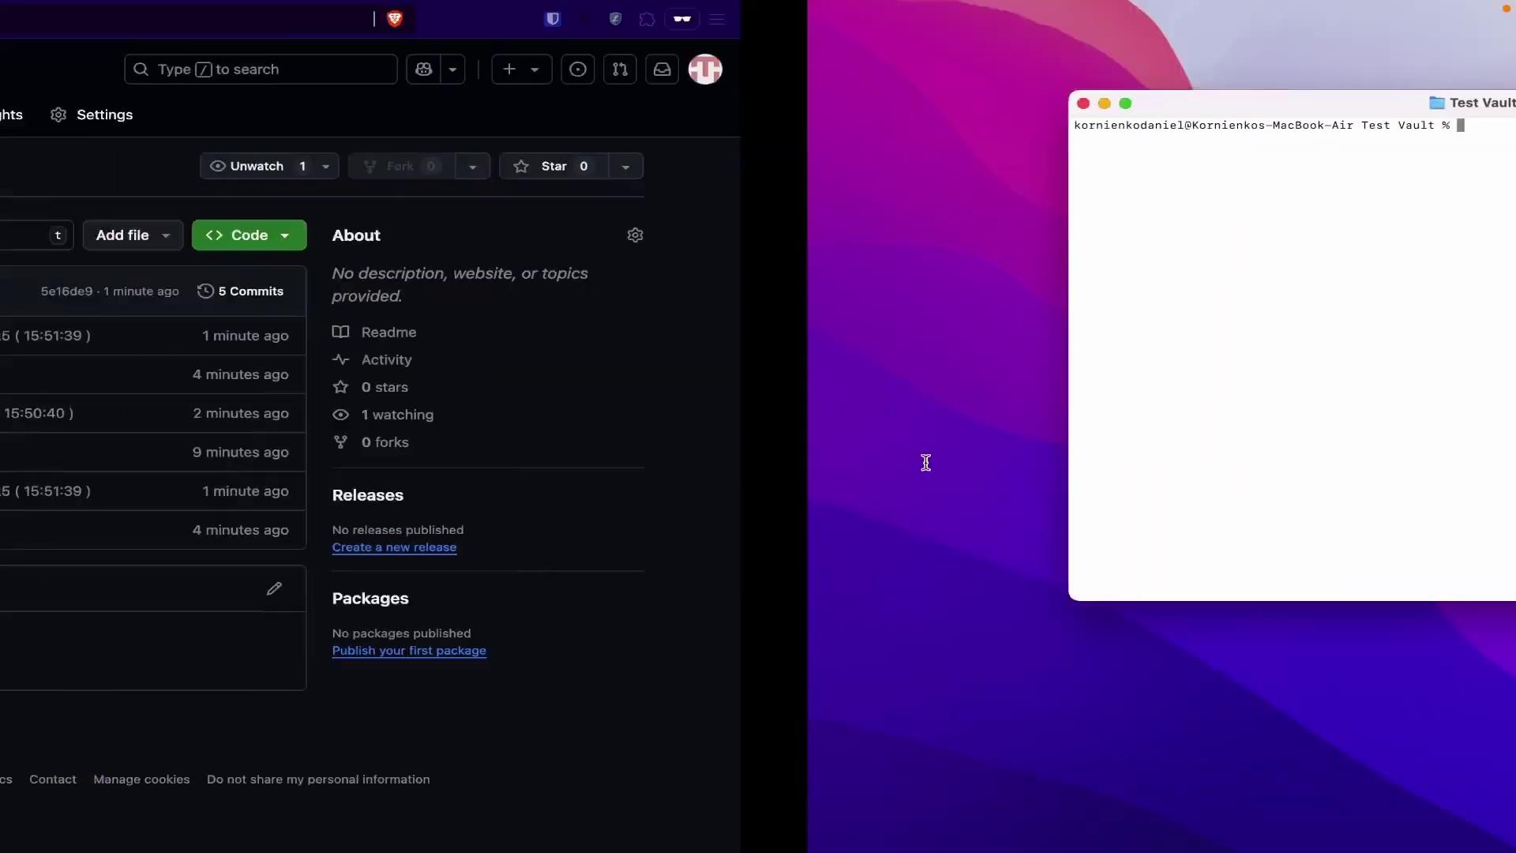
key("ctrl+Left")
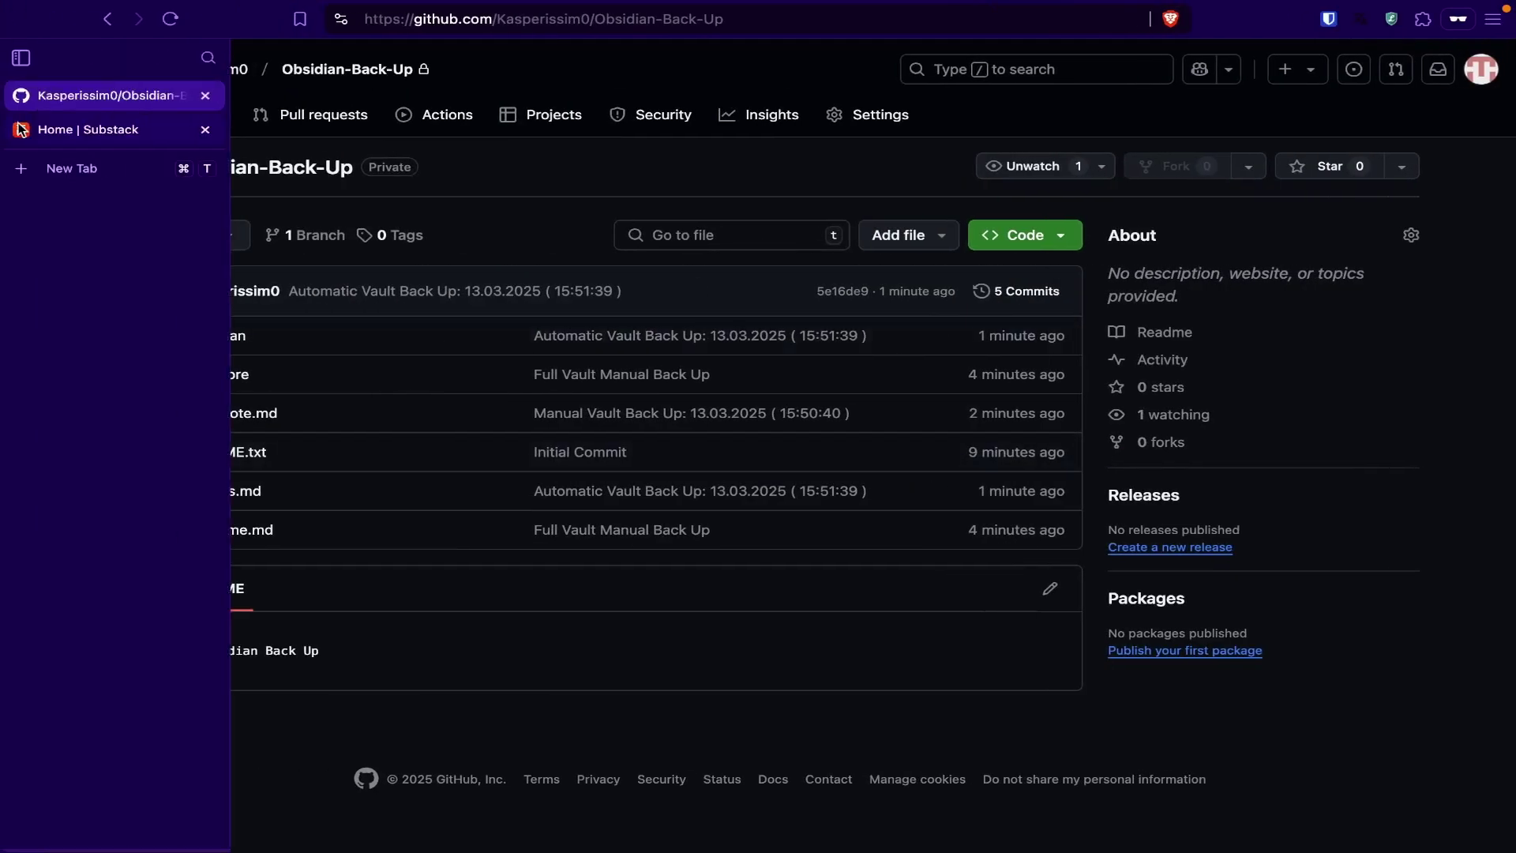
Review the article's recovery commands and the nst note in Obsidian, ending in the Terminal window.
left_click(47, 130)
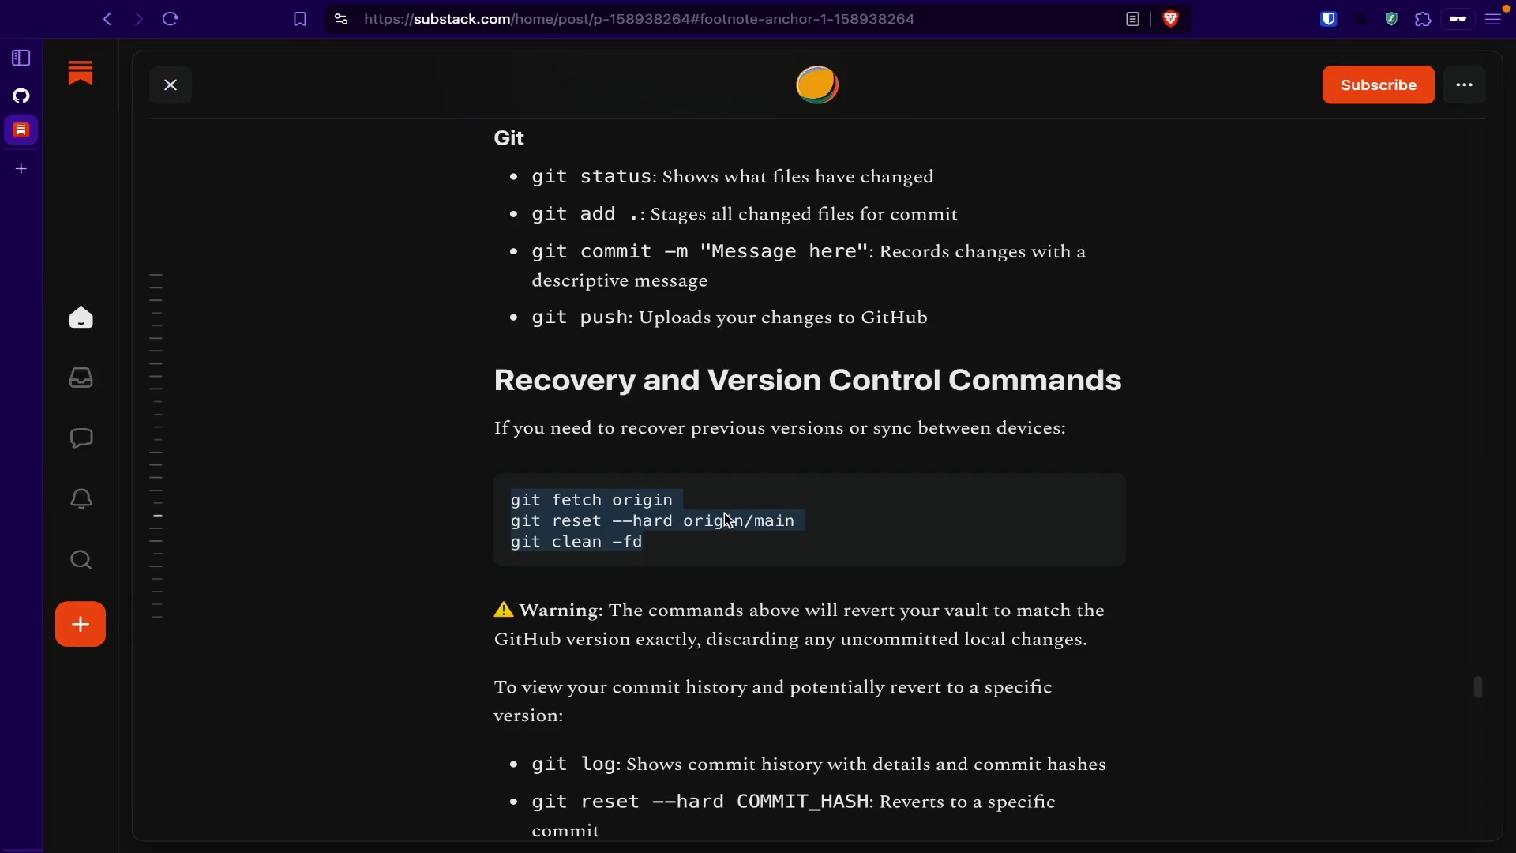
key("ctrl+Right")
key("ctrl+Right")
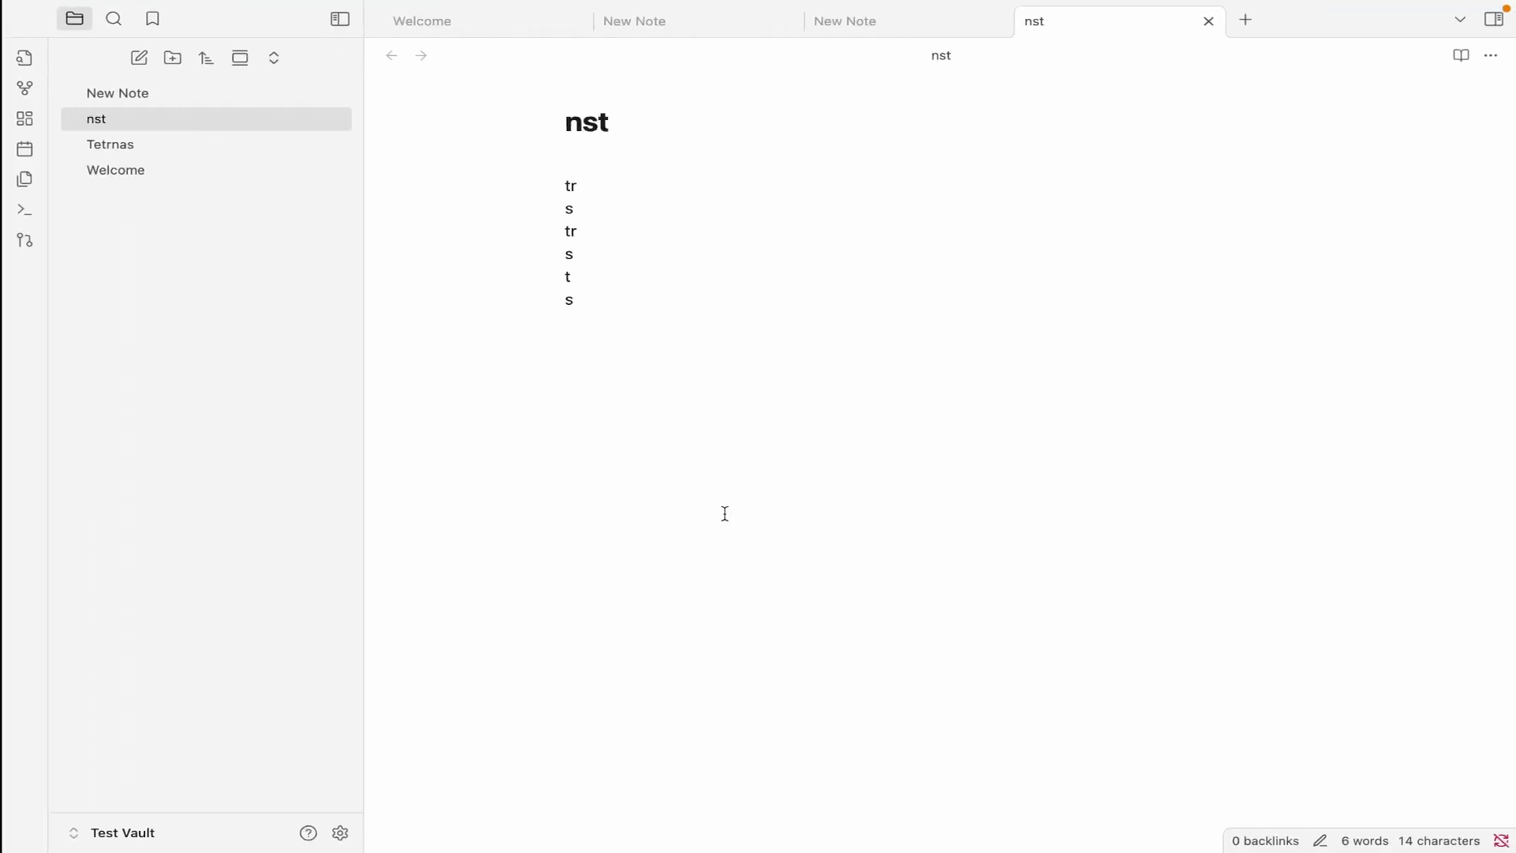
key("ctrl+Left")
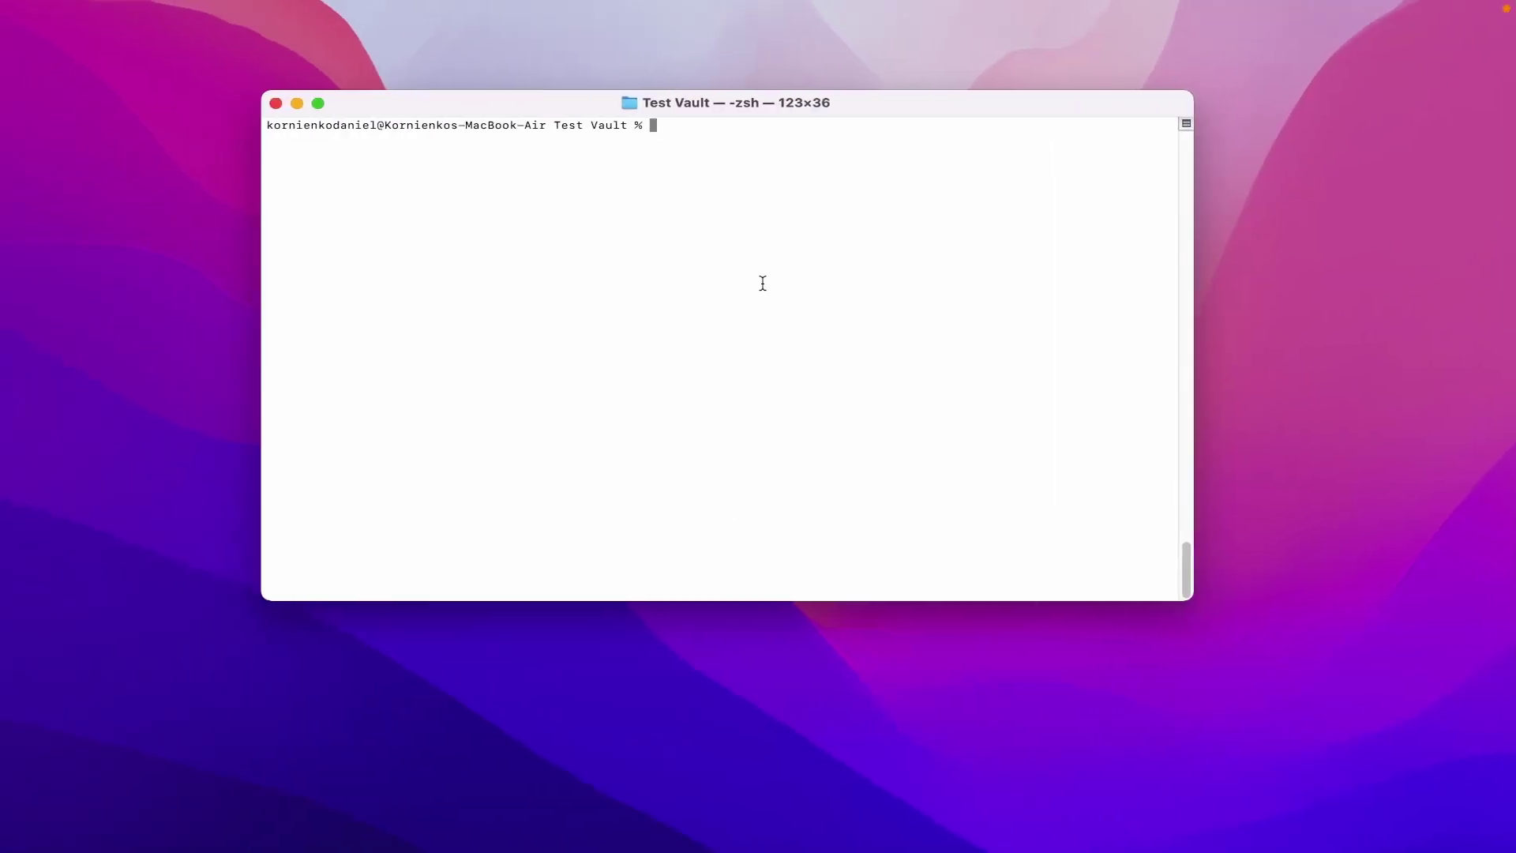
Run git fetch origin, git reset --hard origin/main and git clean -fd, and compare the Obsidian vault with the GitHub repository.
key("super+v")
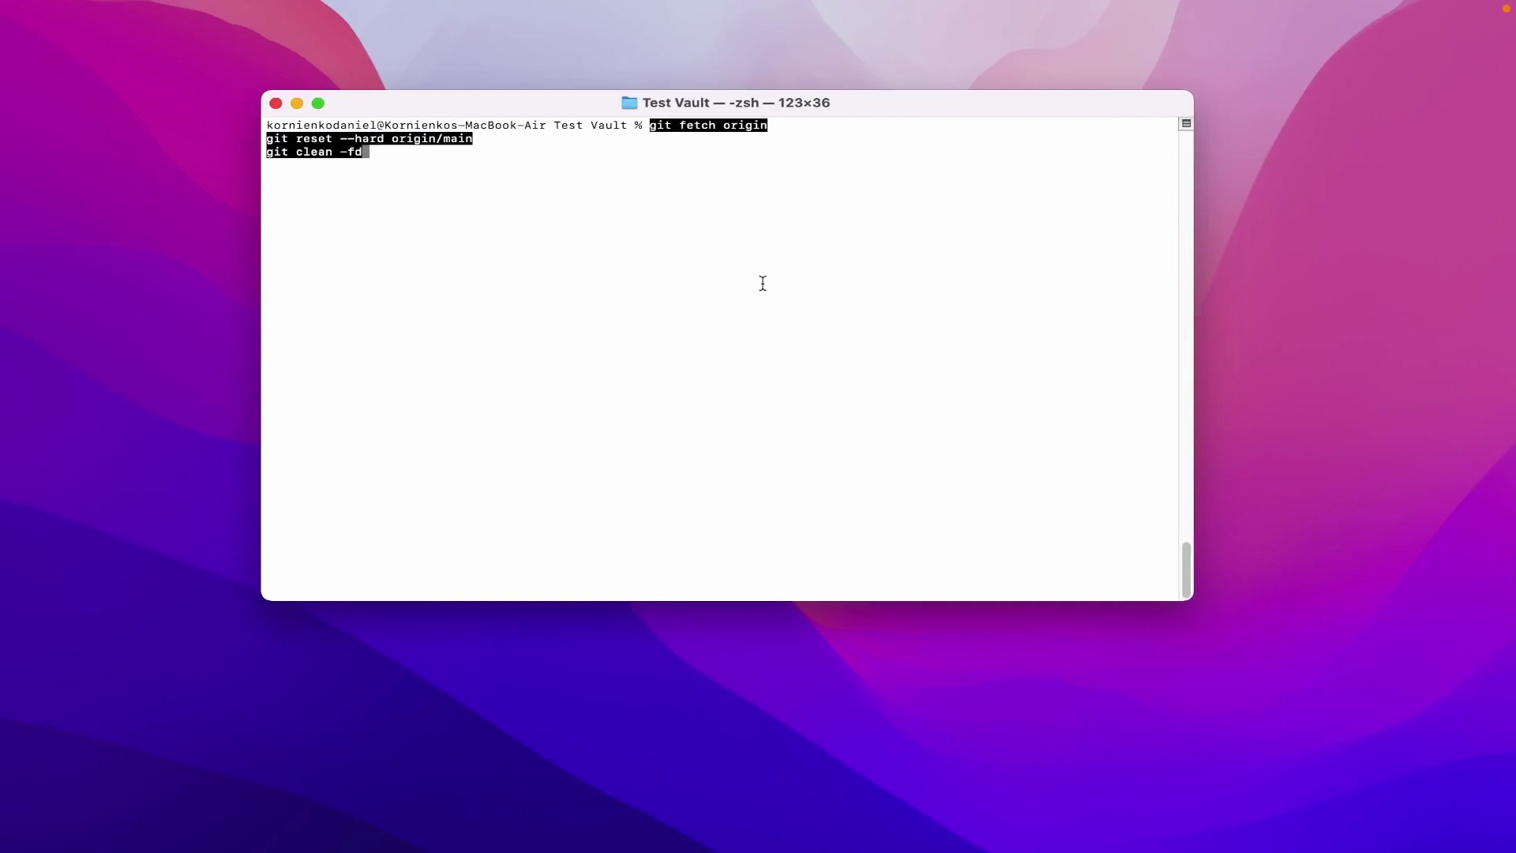
key("Return")
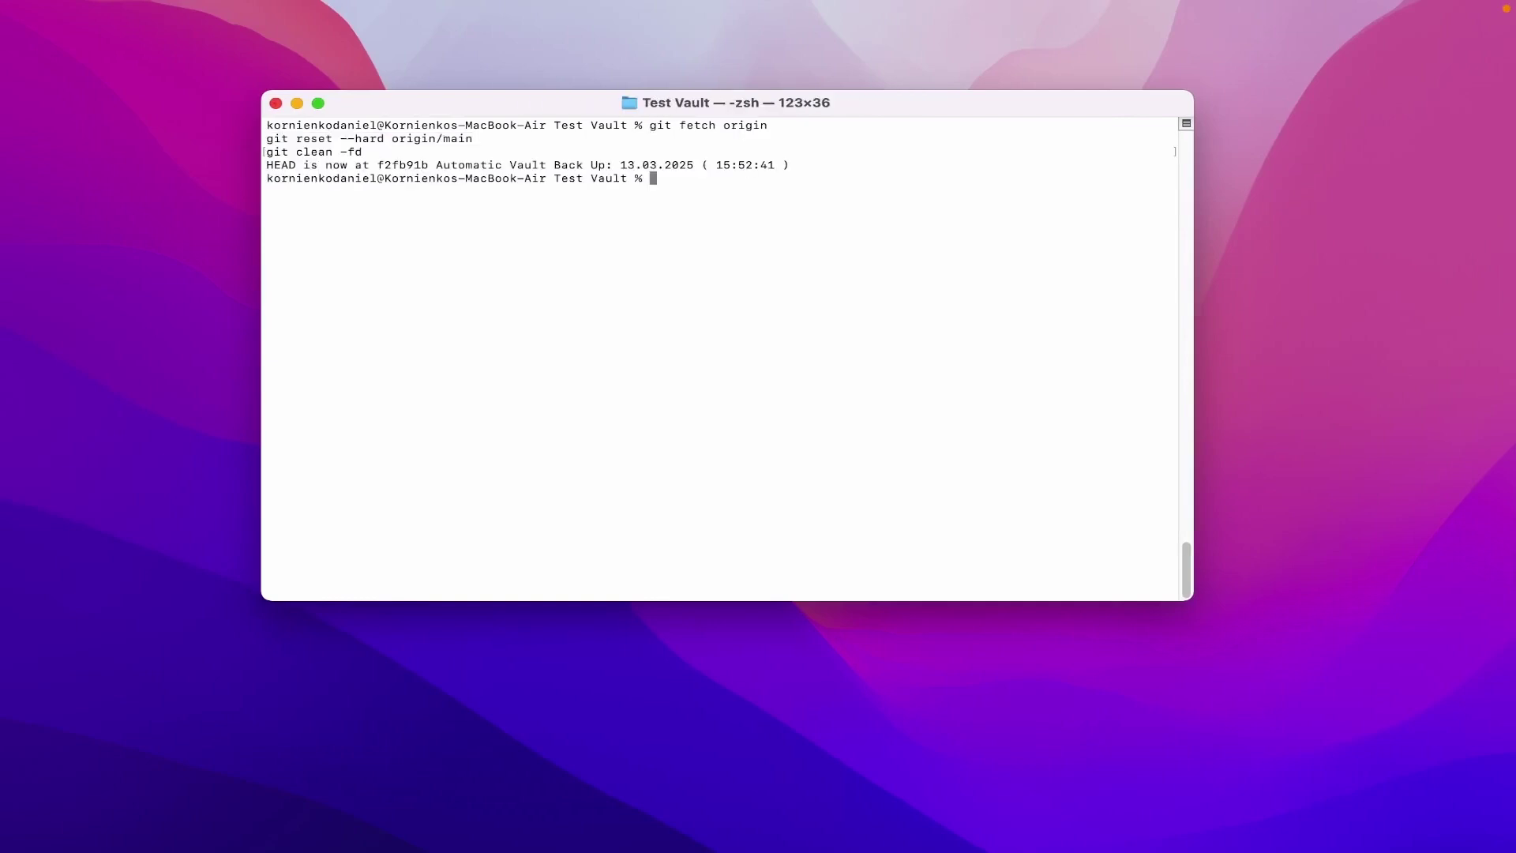
key("ctrl+Right")
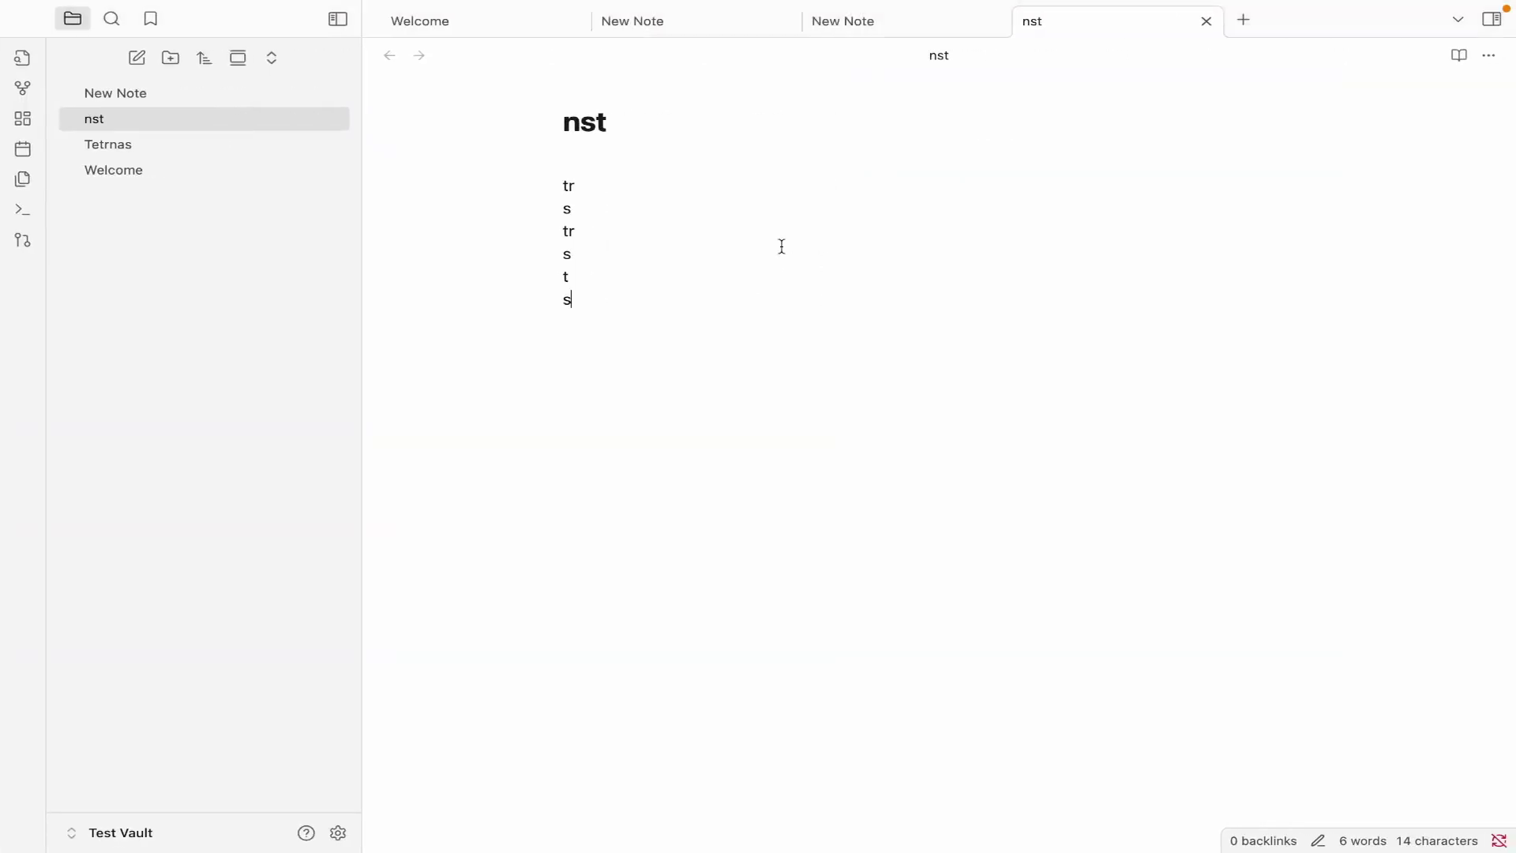
key("ctrl+Left")
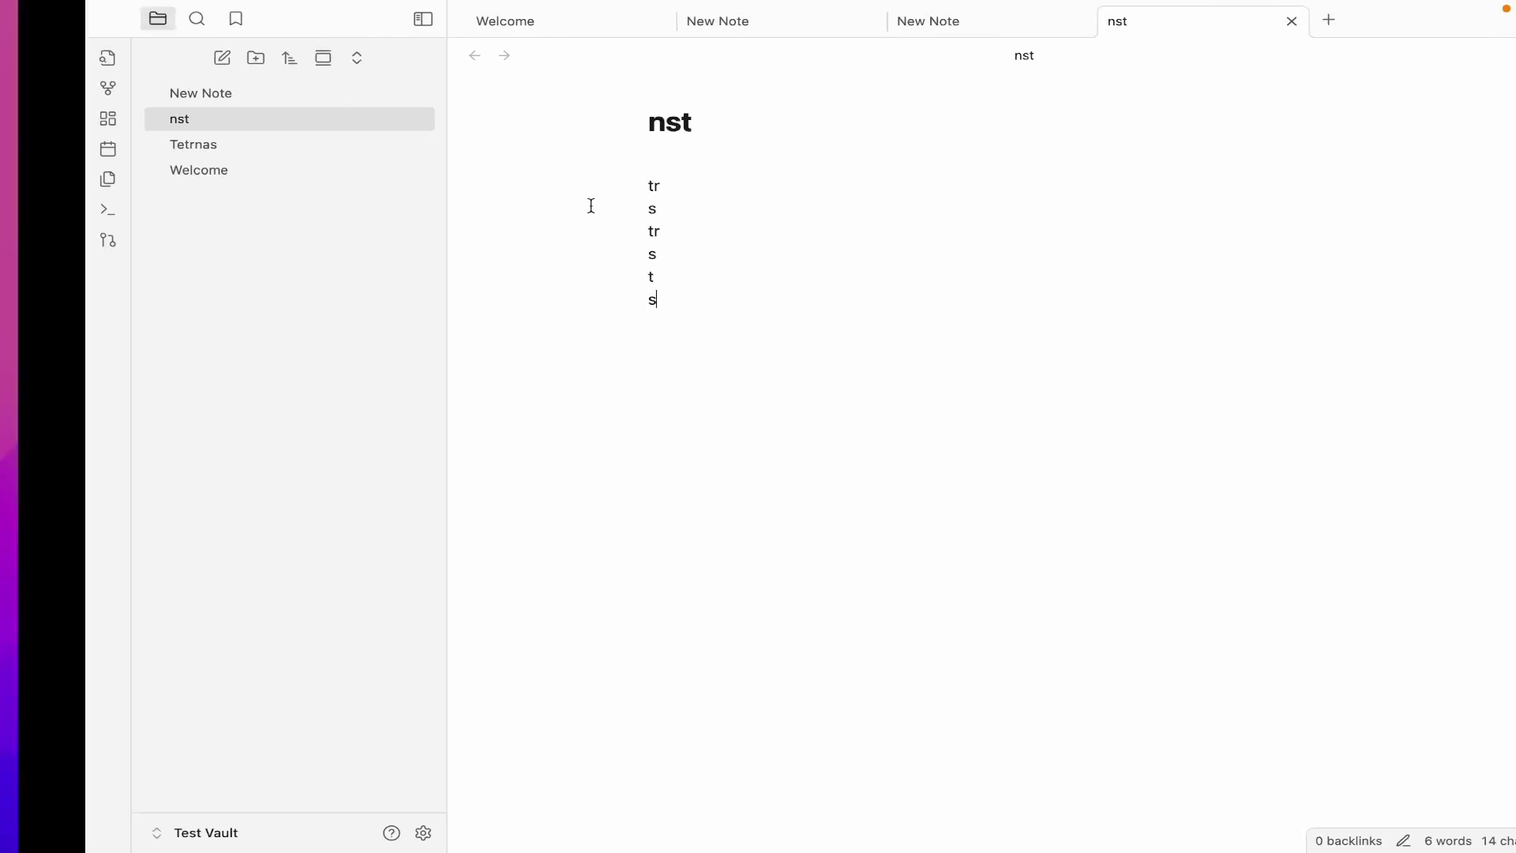
left_click(24, 96)
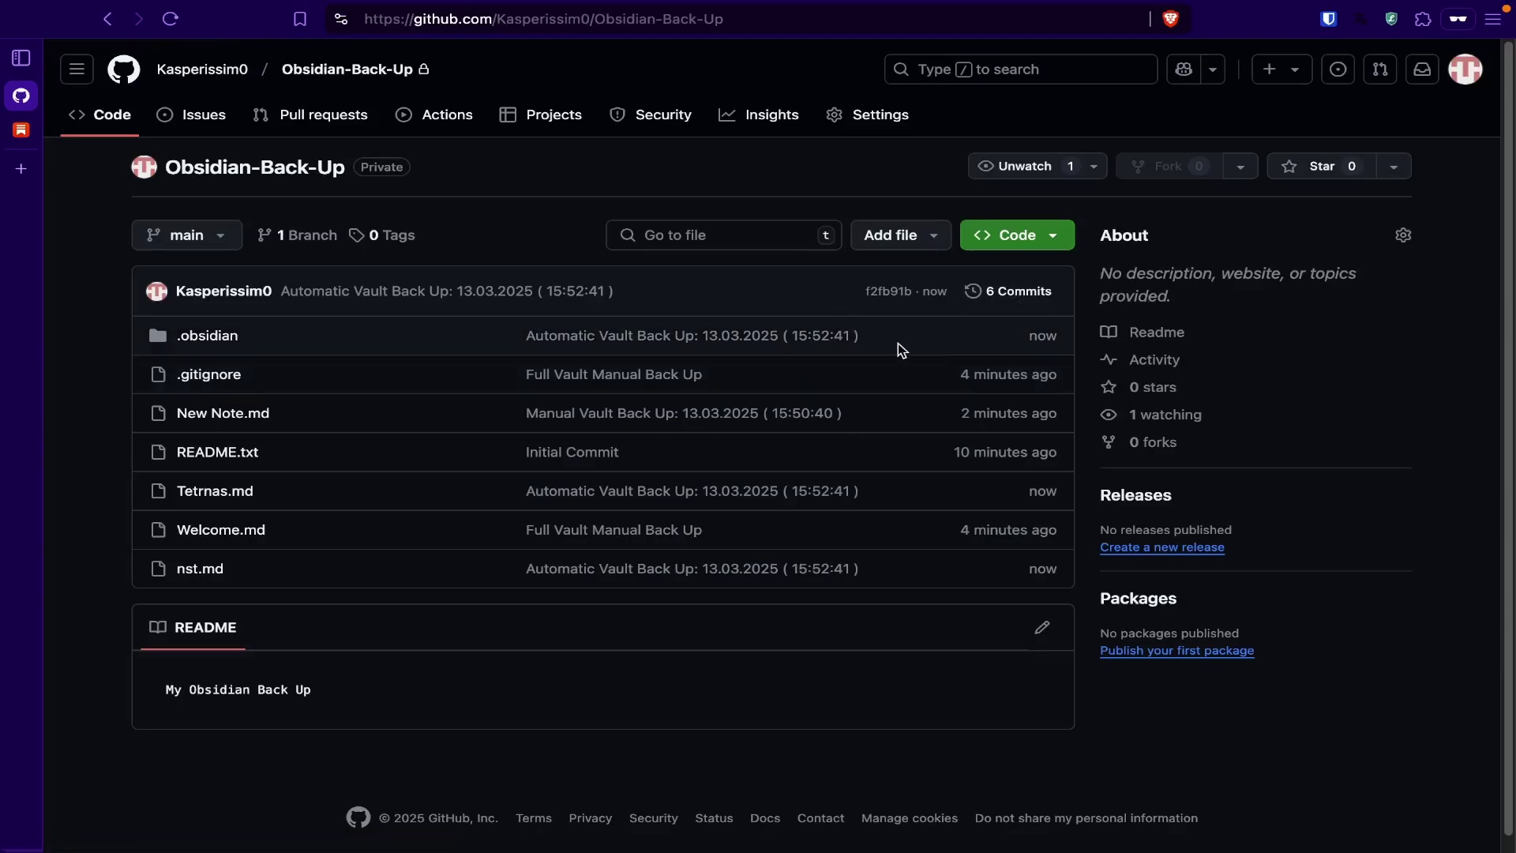
key("super+Tab")
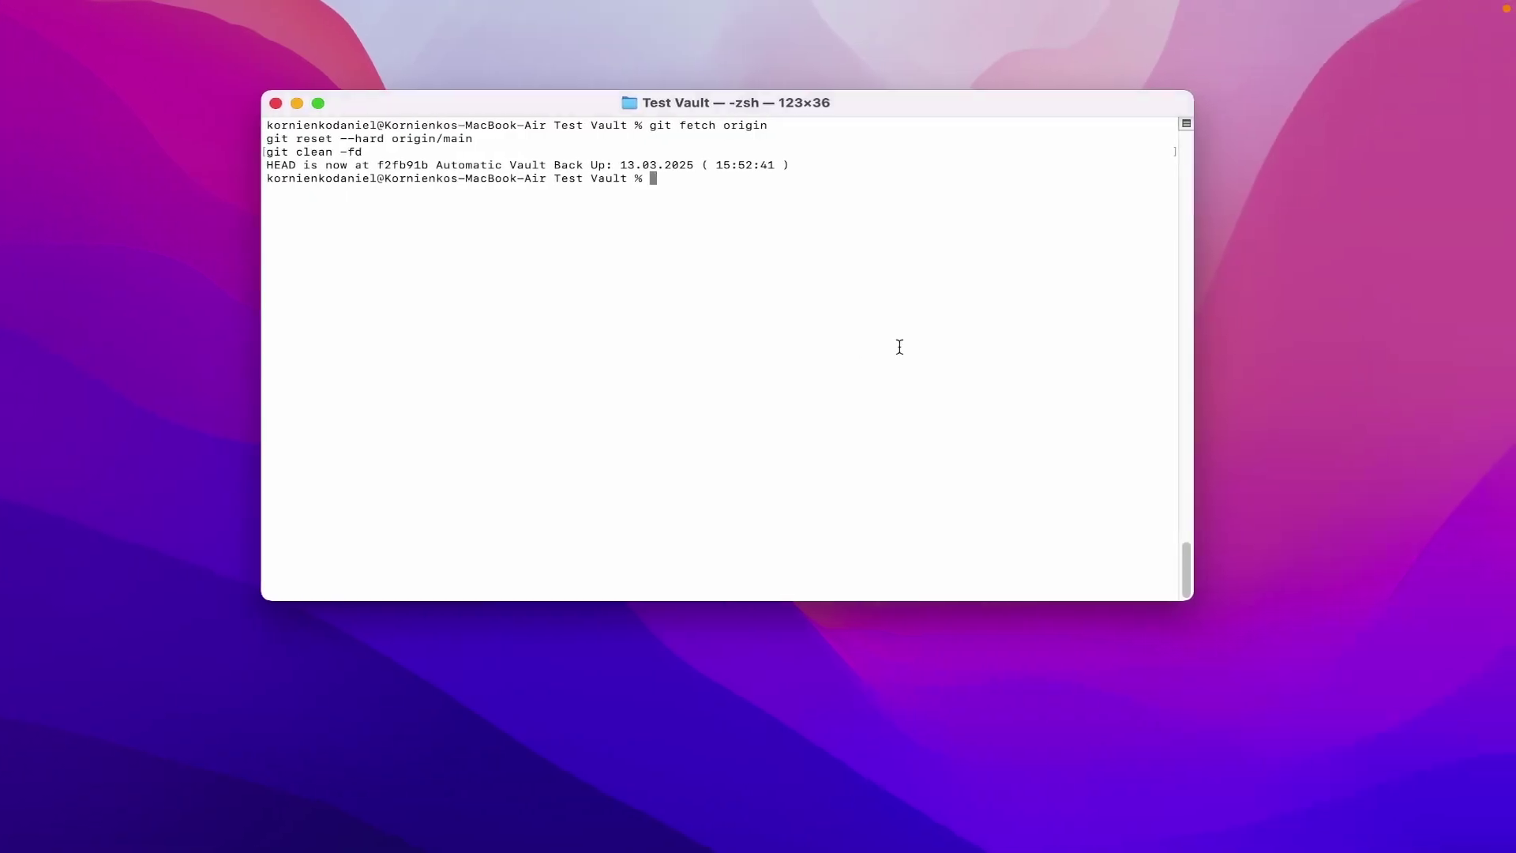
Switch to the Substack article and read the commands for viewing commit history and reverting to a specific commit.
key("super+Tab")
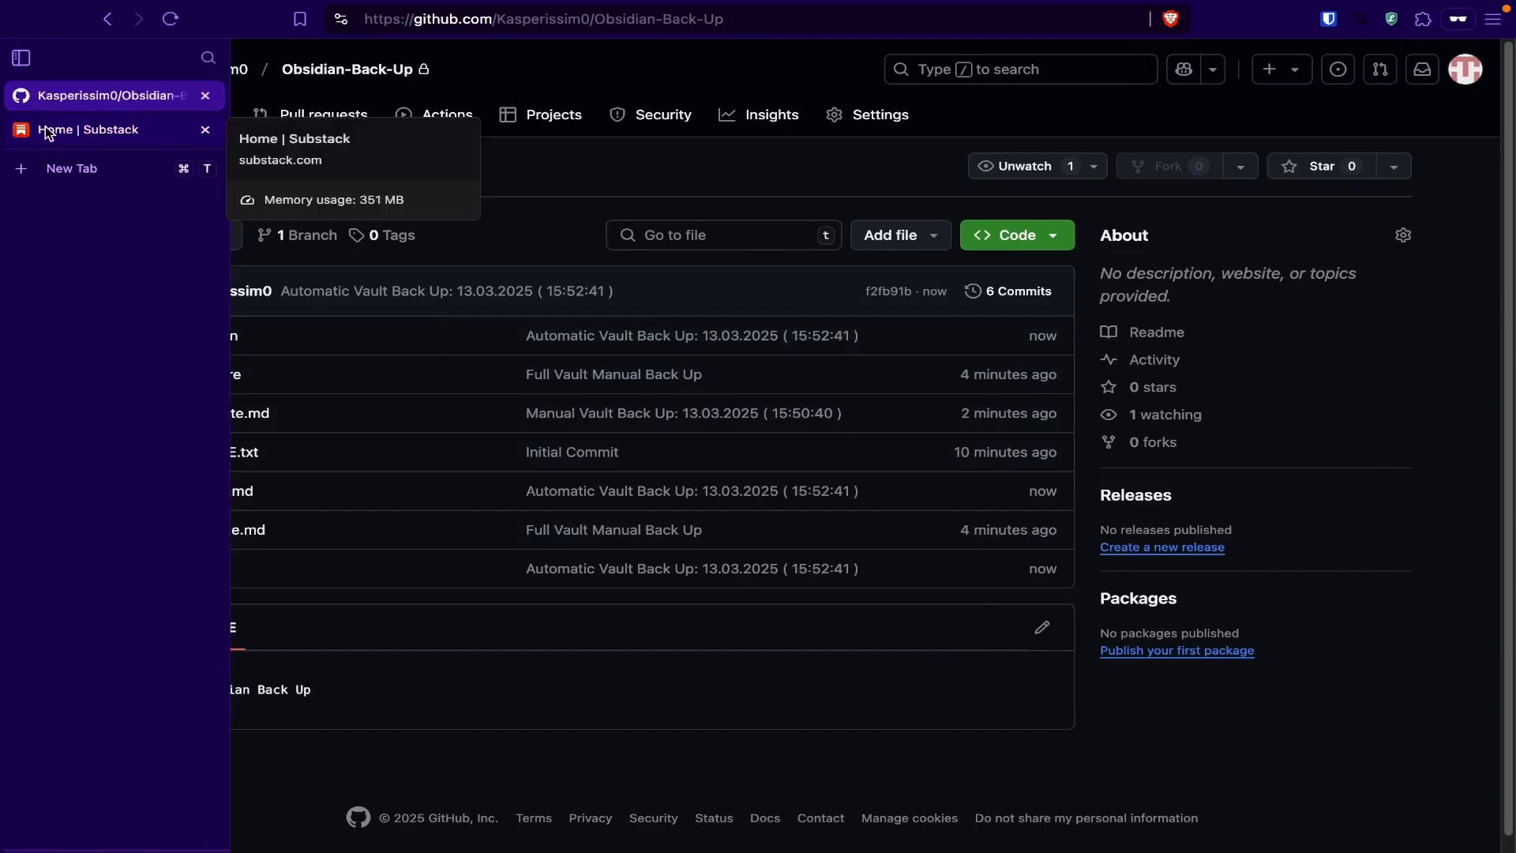
left_click(47, 133)
scroll(902, 490, "down", 2)
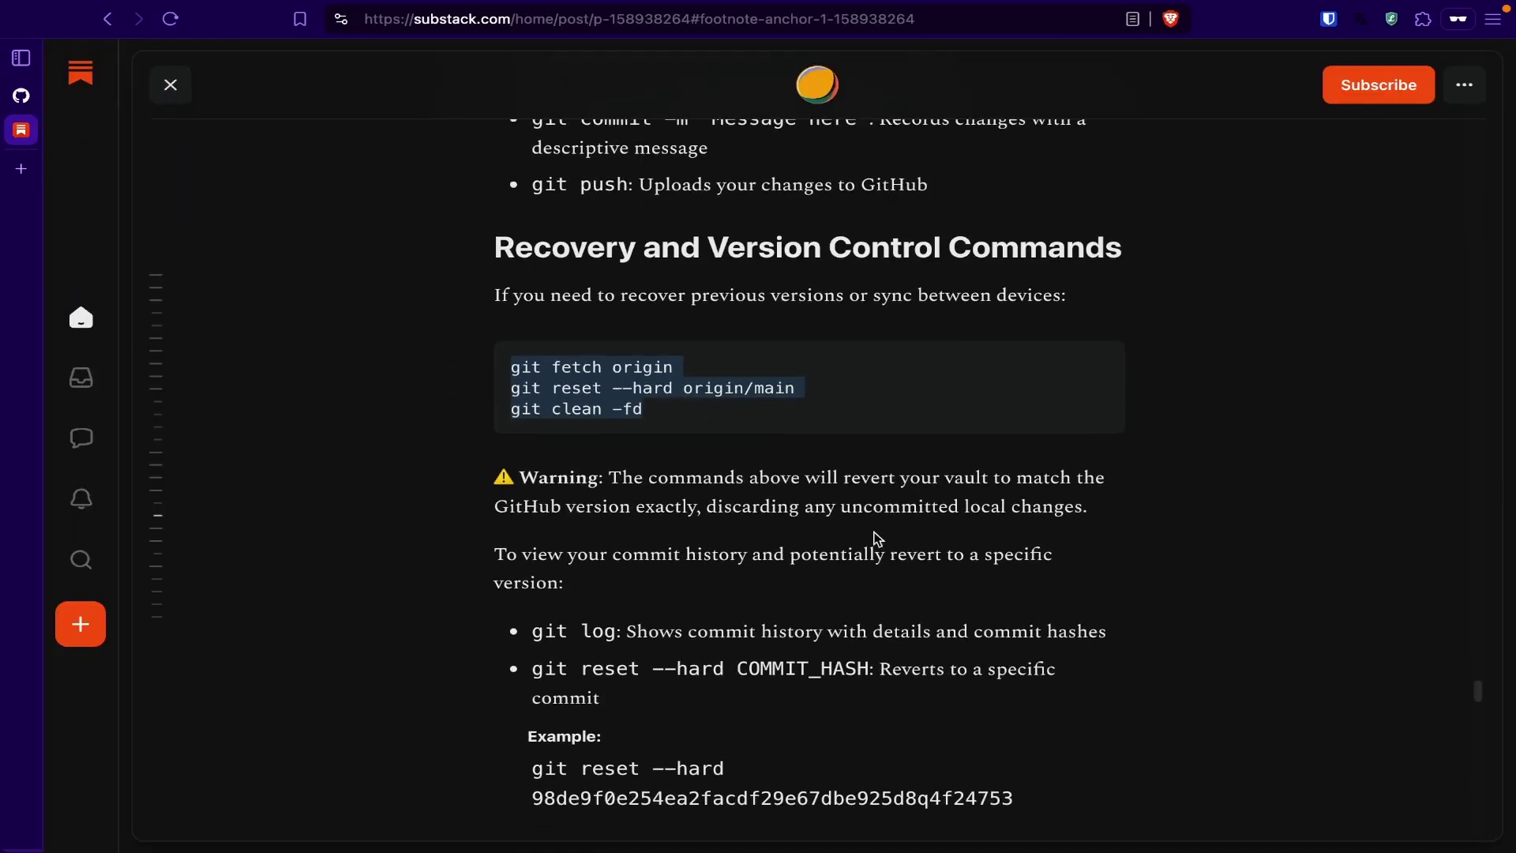
scroll(610, 600, "down", 4)
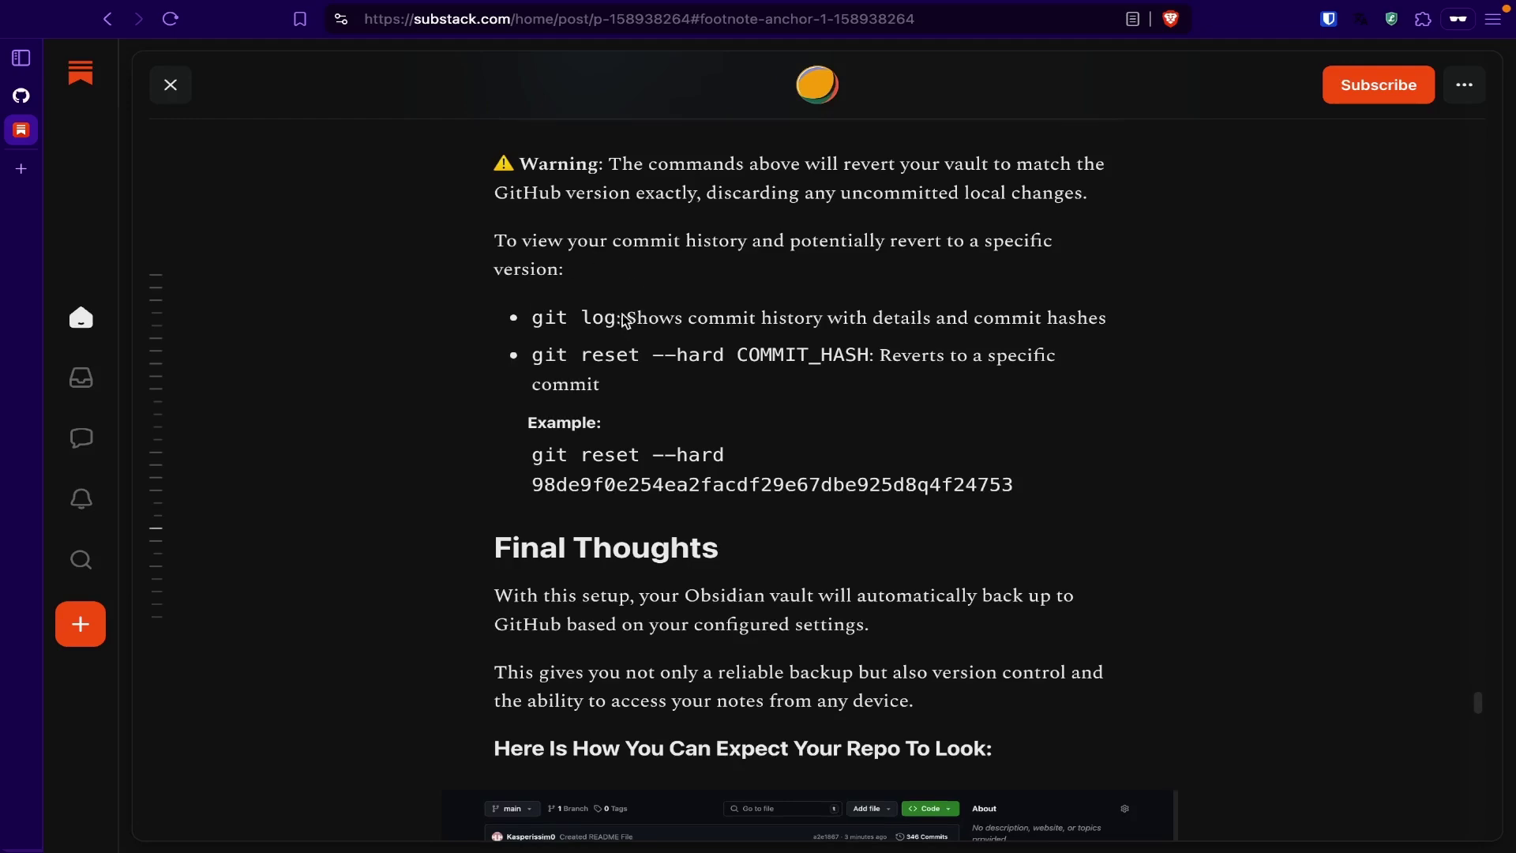
scroll(752, 462, "up", 1)
scroll(719, 430, "up", 3)
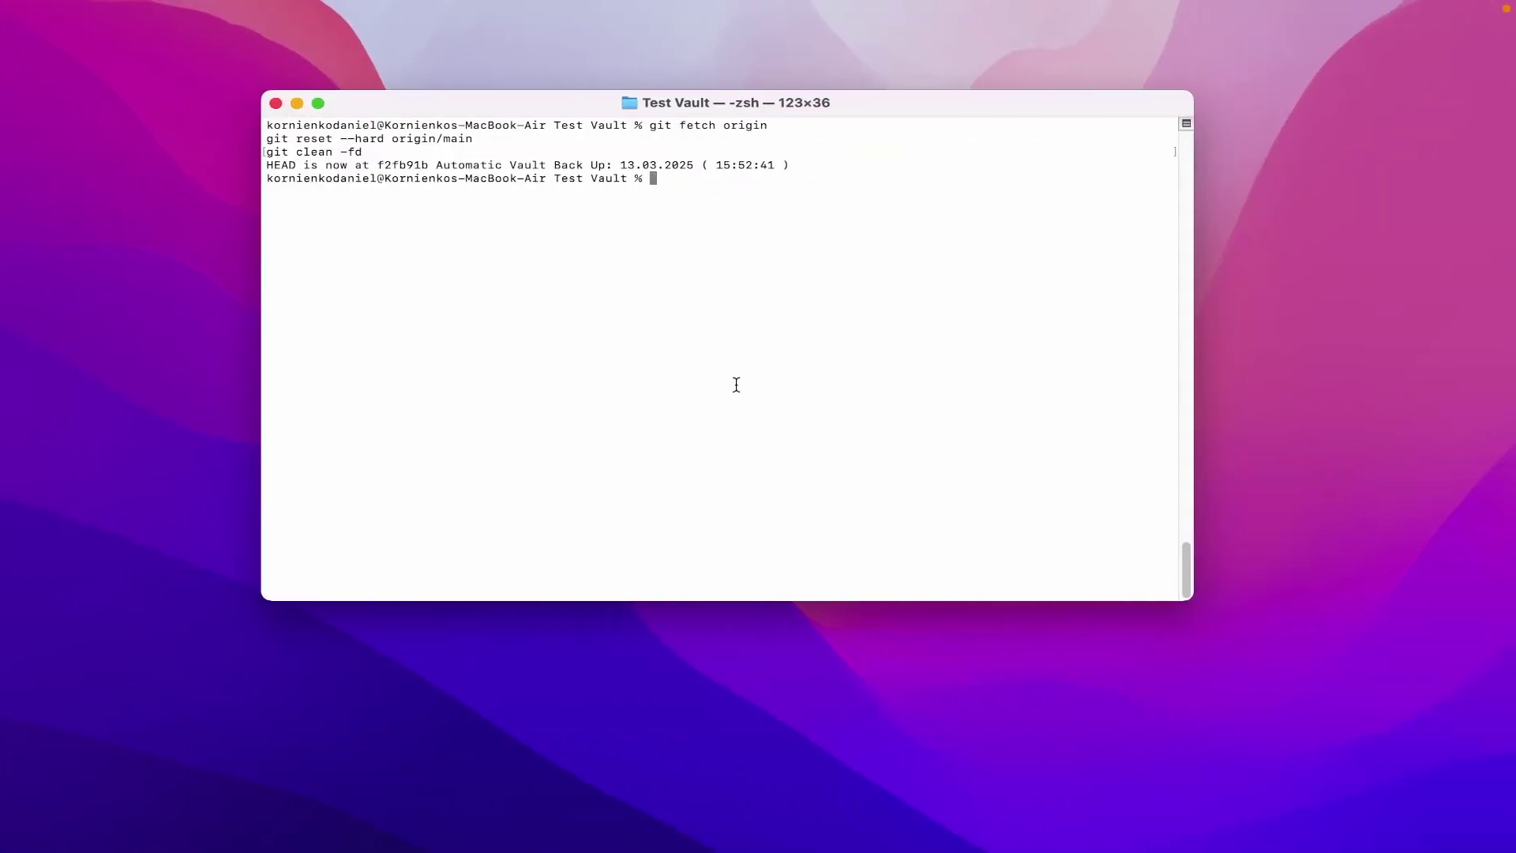
List the Test Vault's commit history in Terminal with git log and look through the commits.
type("git log")
key("Return")
scroll(732, 324, "up", 7)
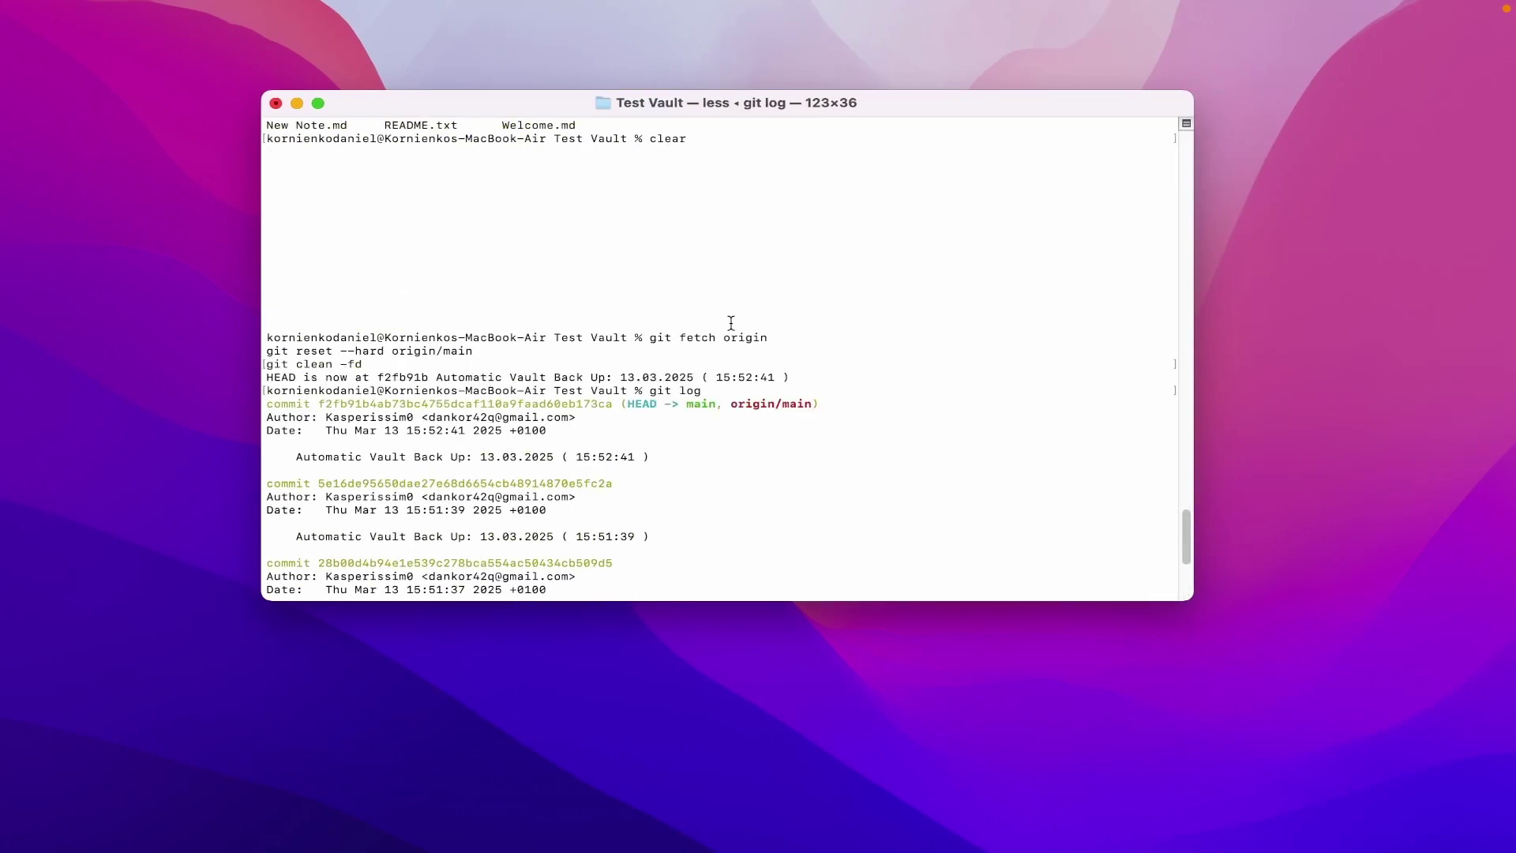
scroll(731, 323, "down", 3)
scroll(731, 322, "down", 5)
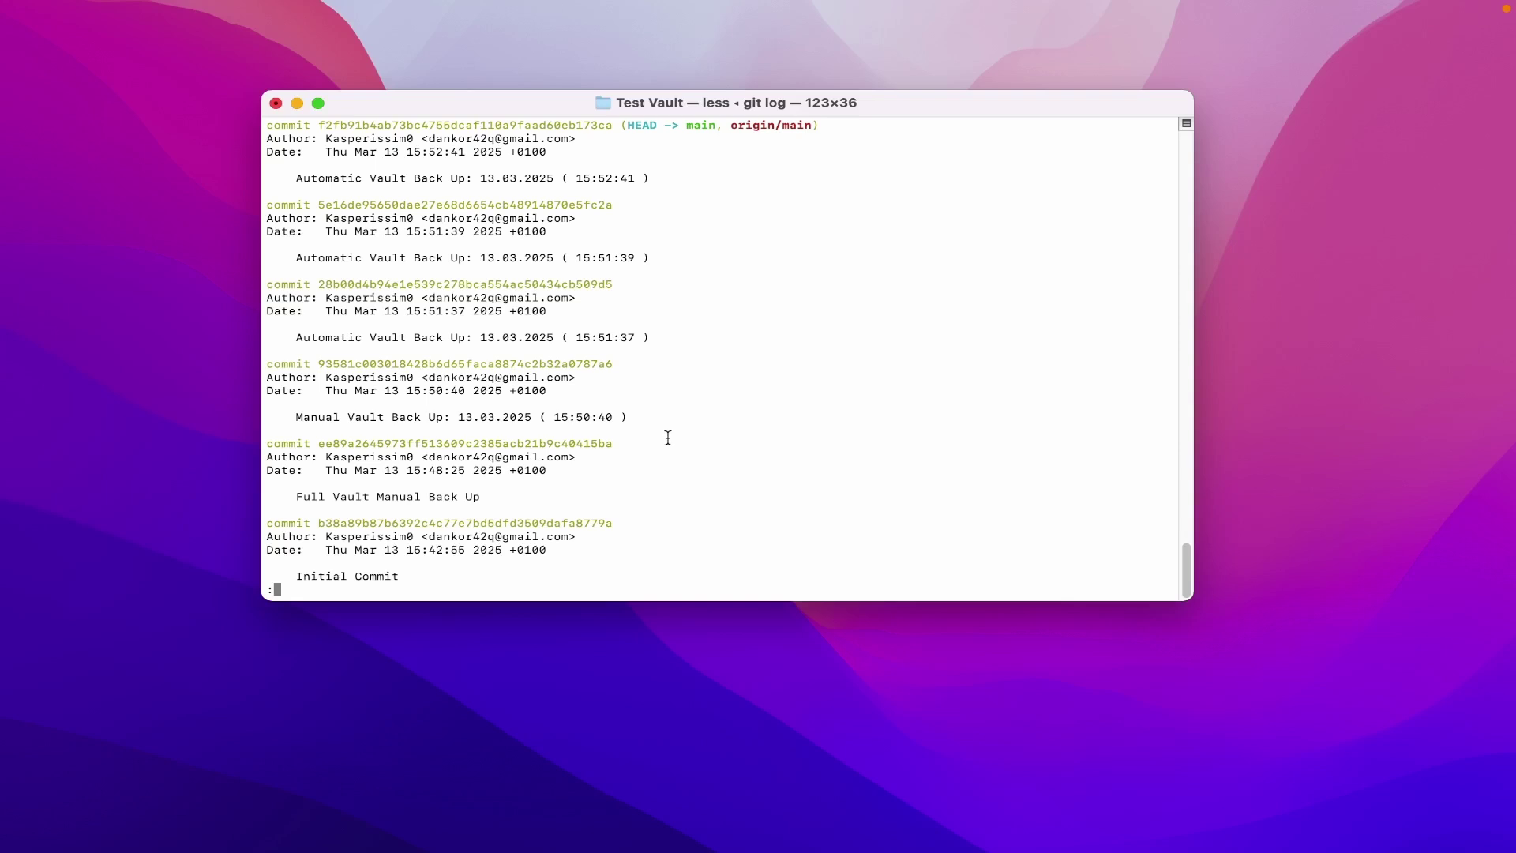
key("q")
scroll(602, 456, "up", 2)
scroll(431, 561, "down", 2)
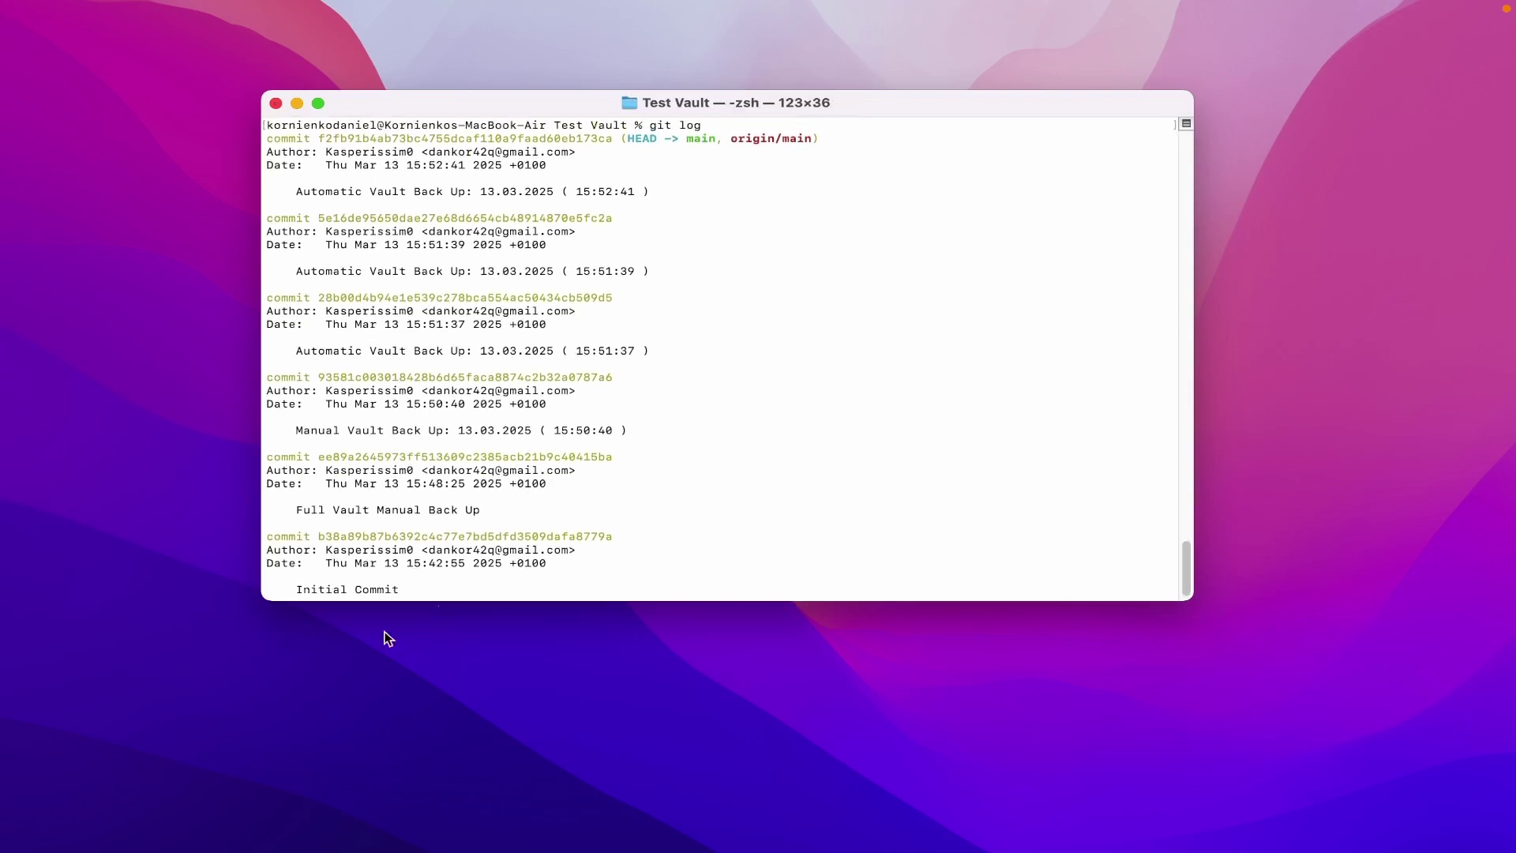
scroll(412, 580, "up", 8)
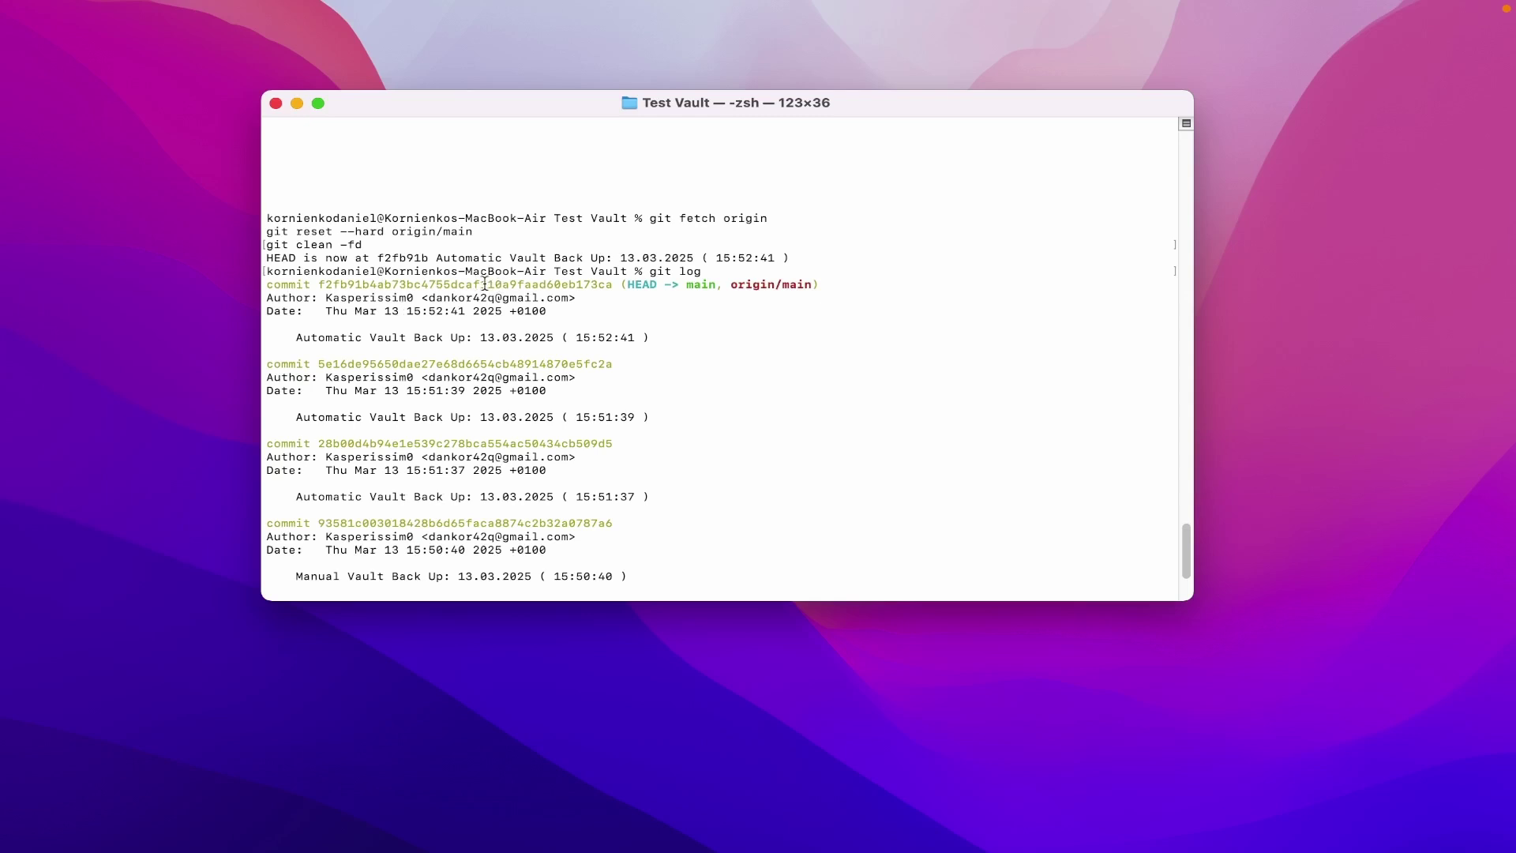
mouse_move(689, 7)
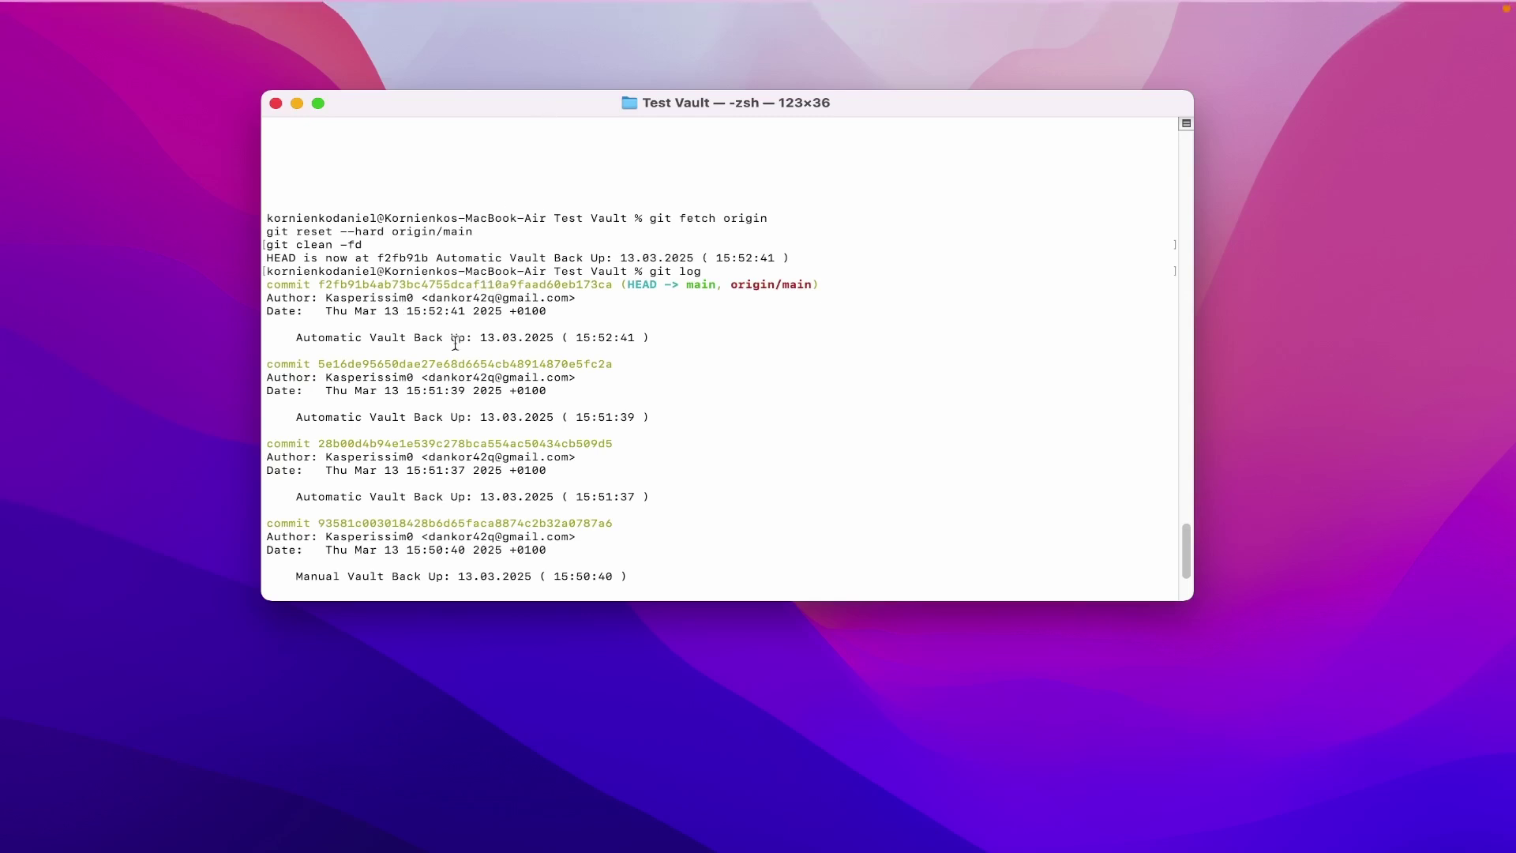
Copy the full commit hash of the Initial Commit from the log output.
left_click_drag(319, 282, 472, 285)
scroll(553, 379, "down", 4)
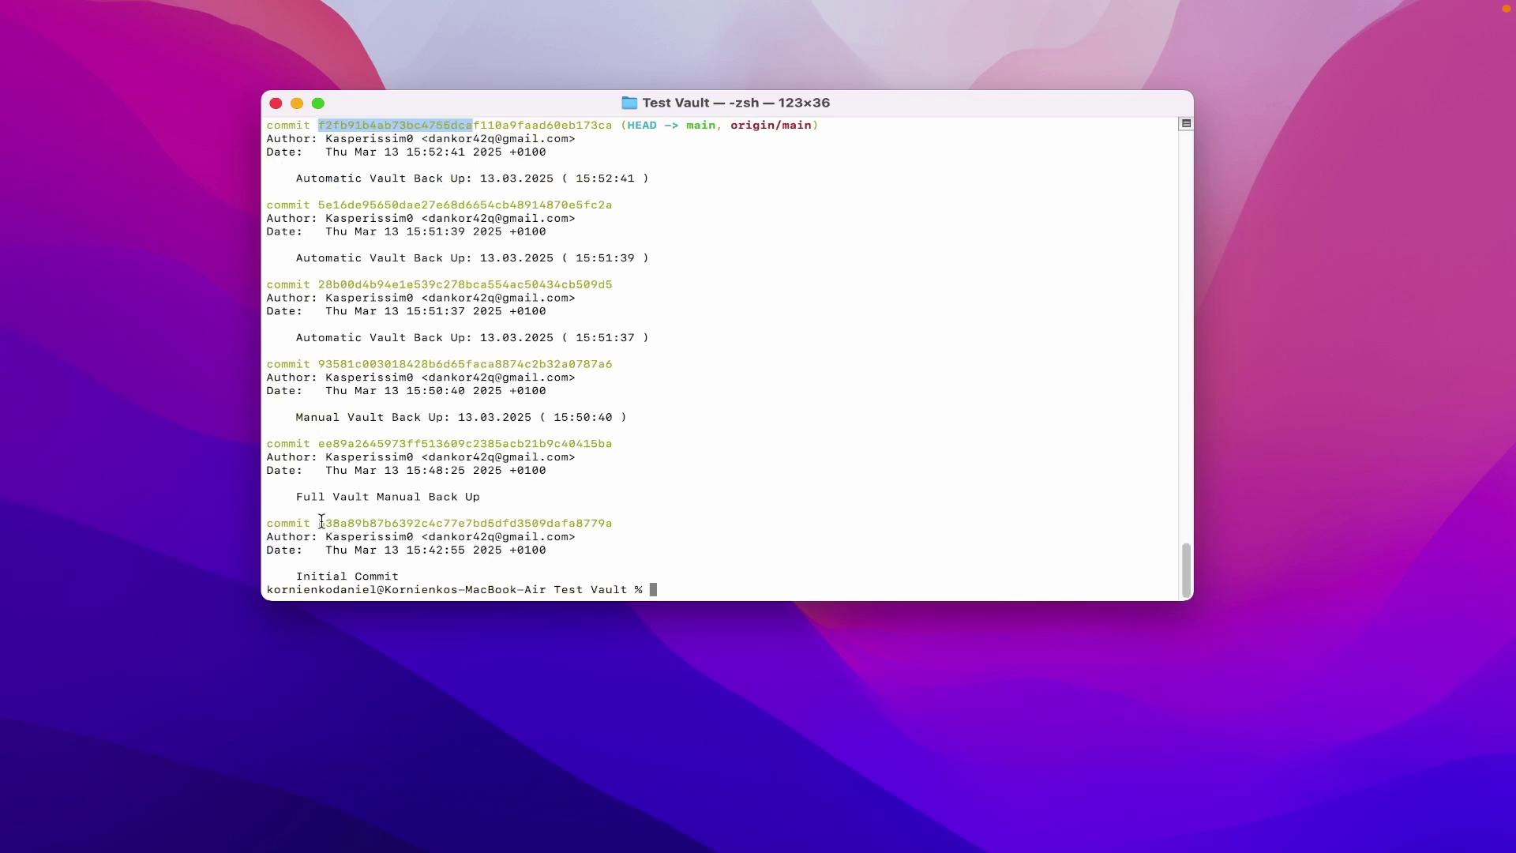
left_click_drag(319, 522, 606, 523)
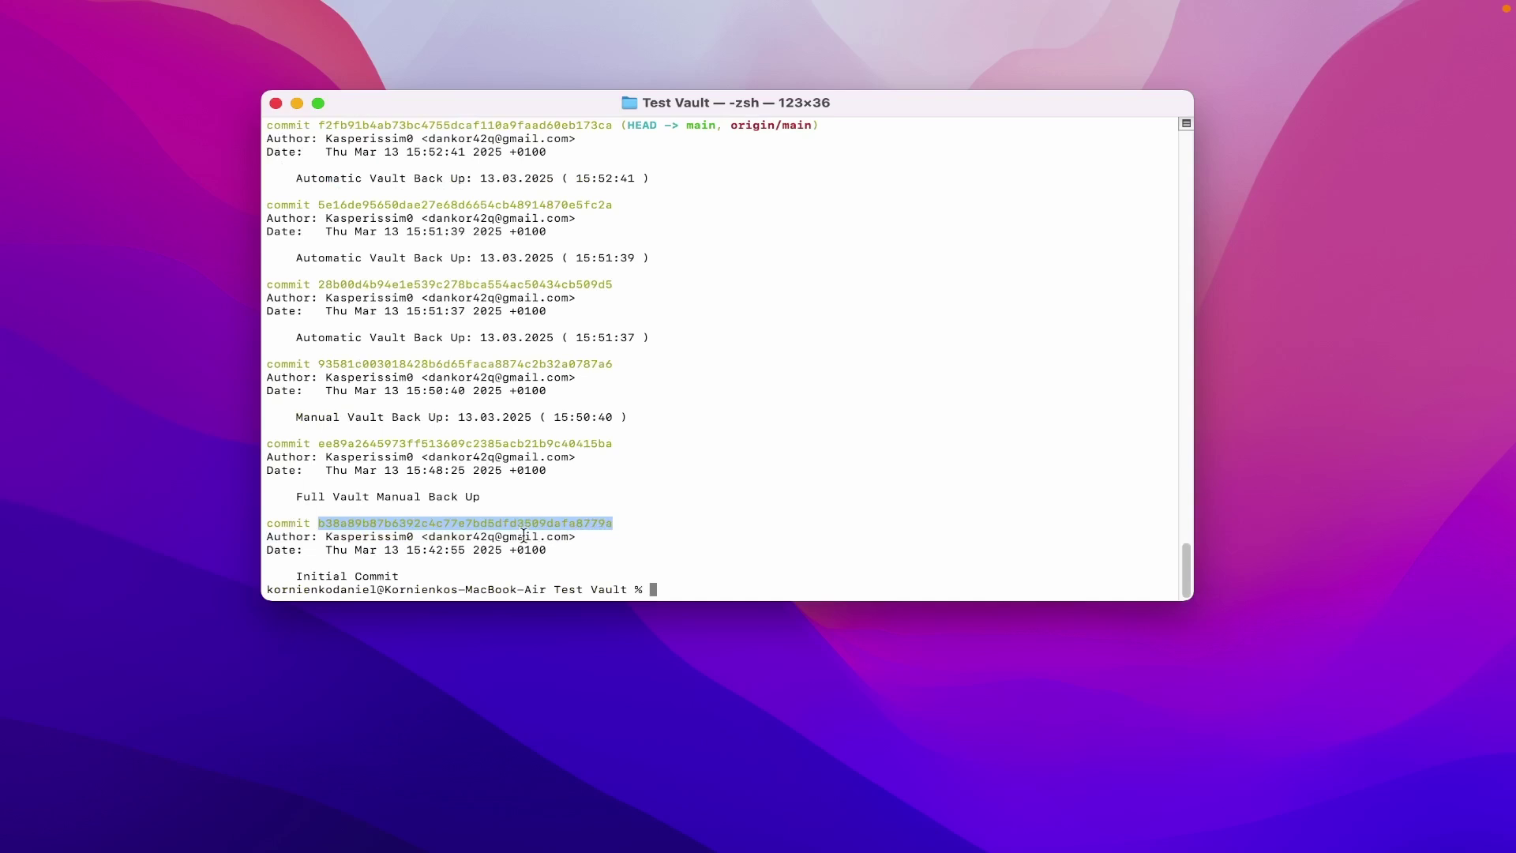
left_click(814, 551)
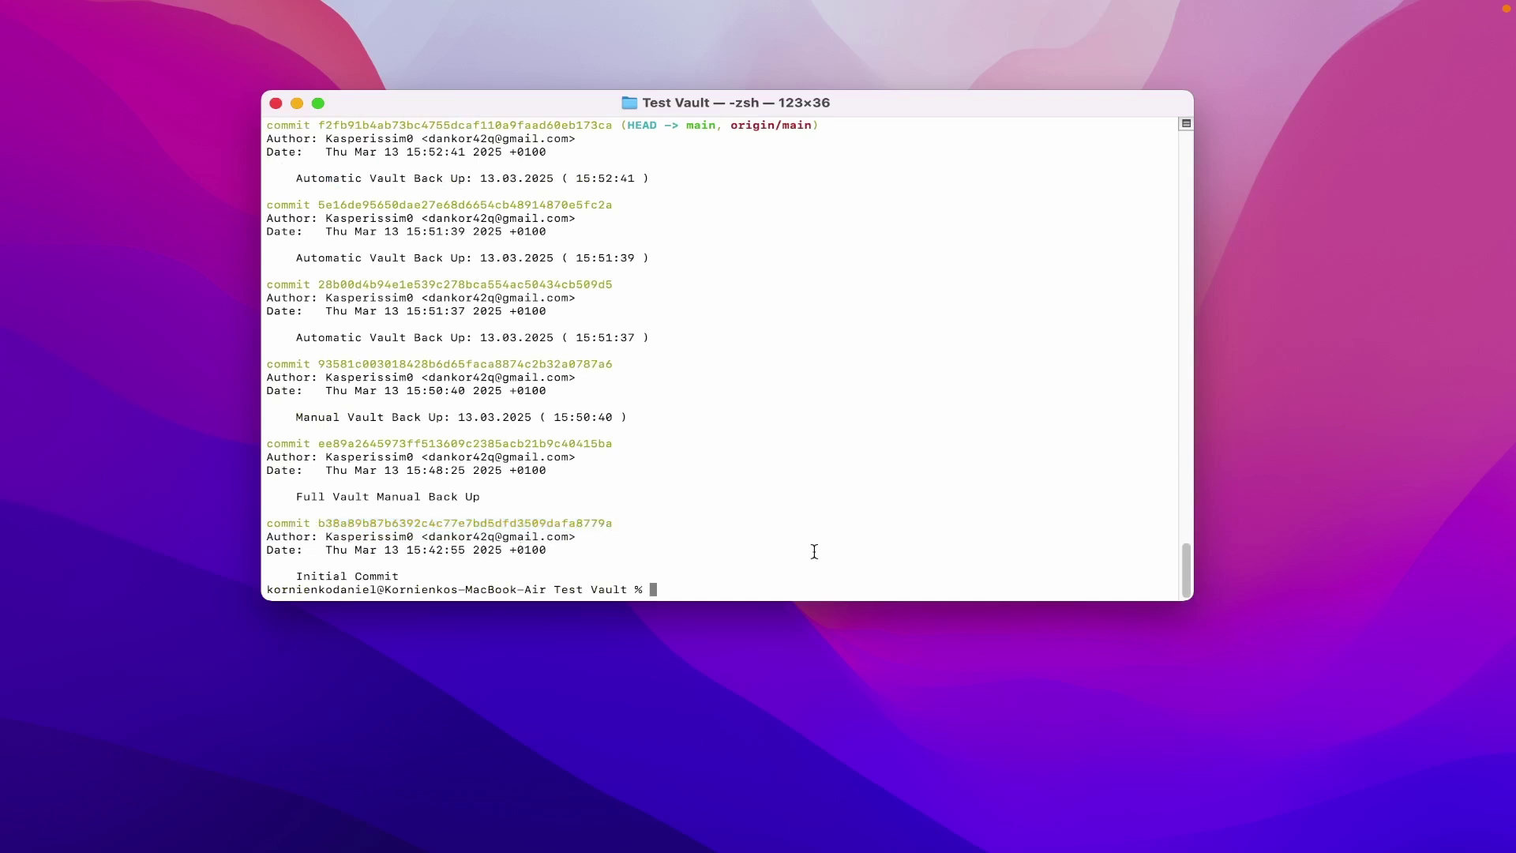
Switch to the article, check its git reset --hard example, and return to Terminal.
key("super+Tab")
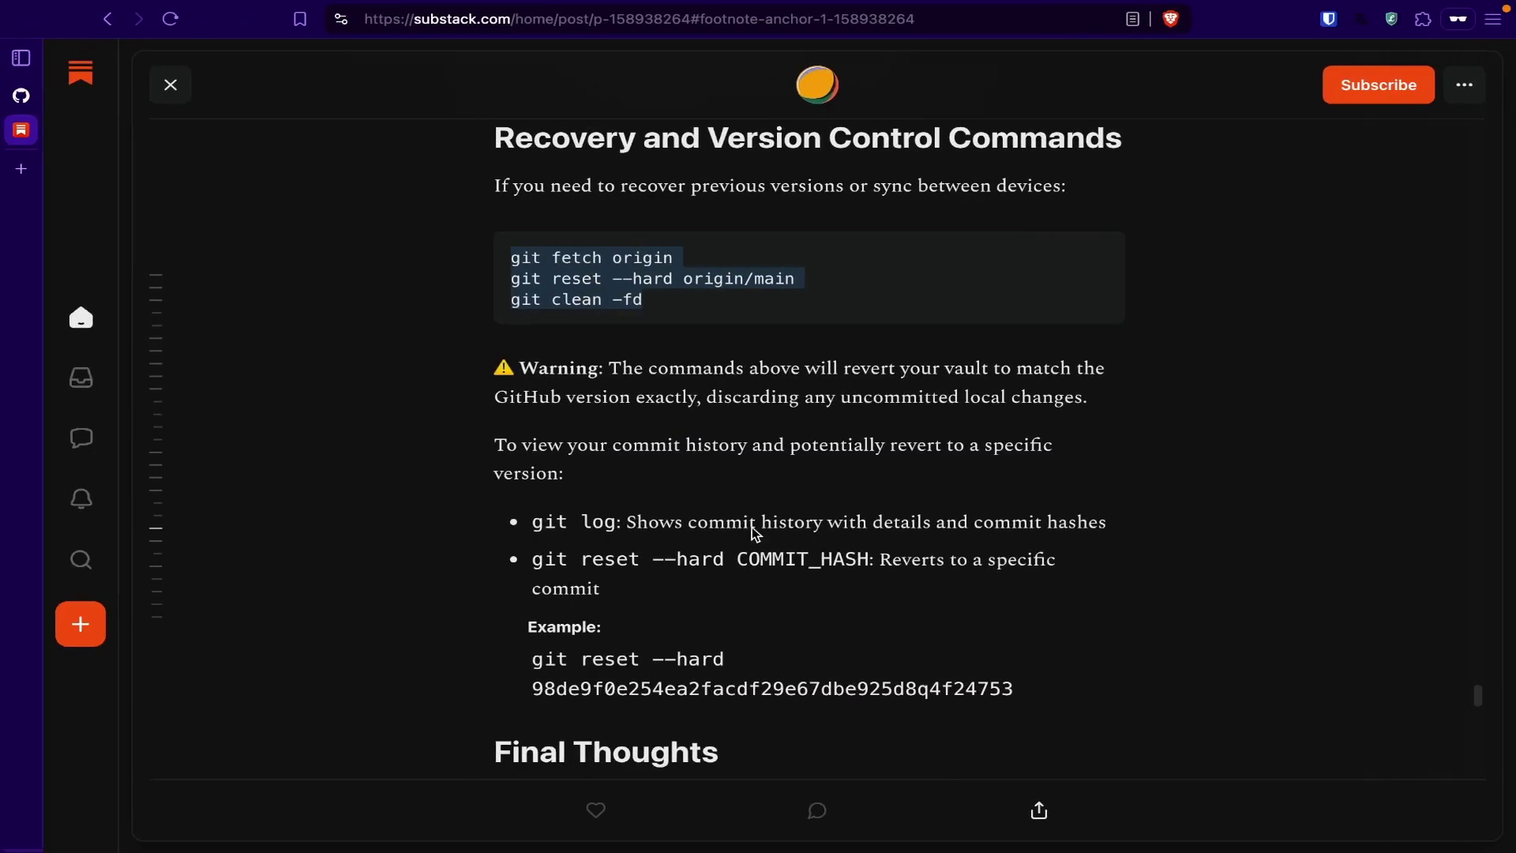
scroll(755, 531, "down", 3)
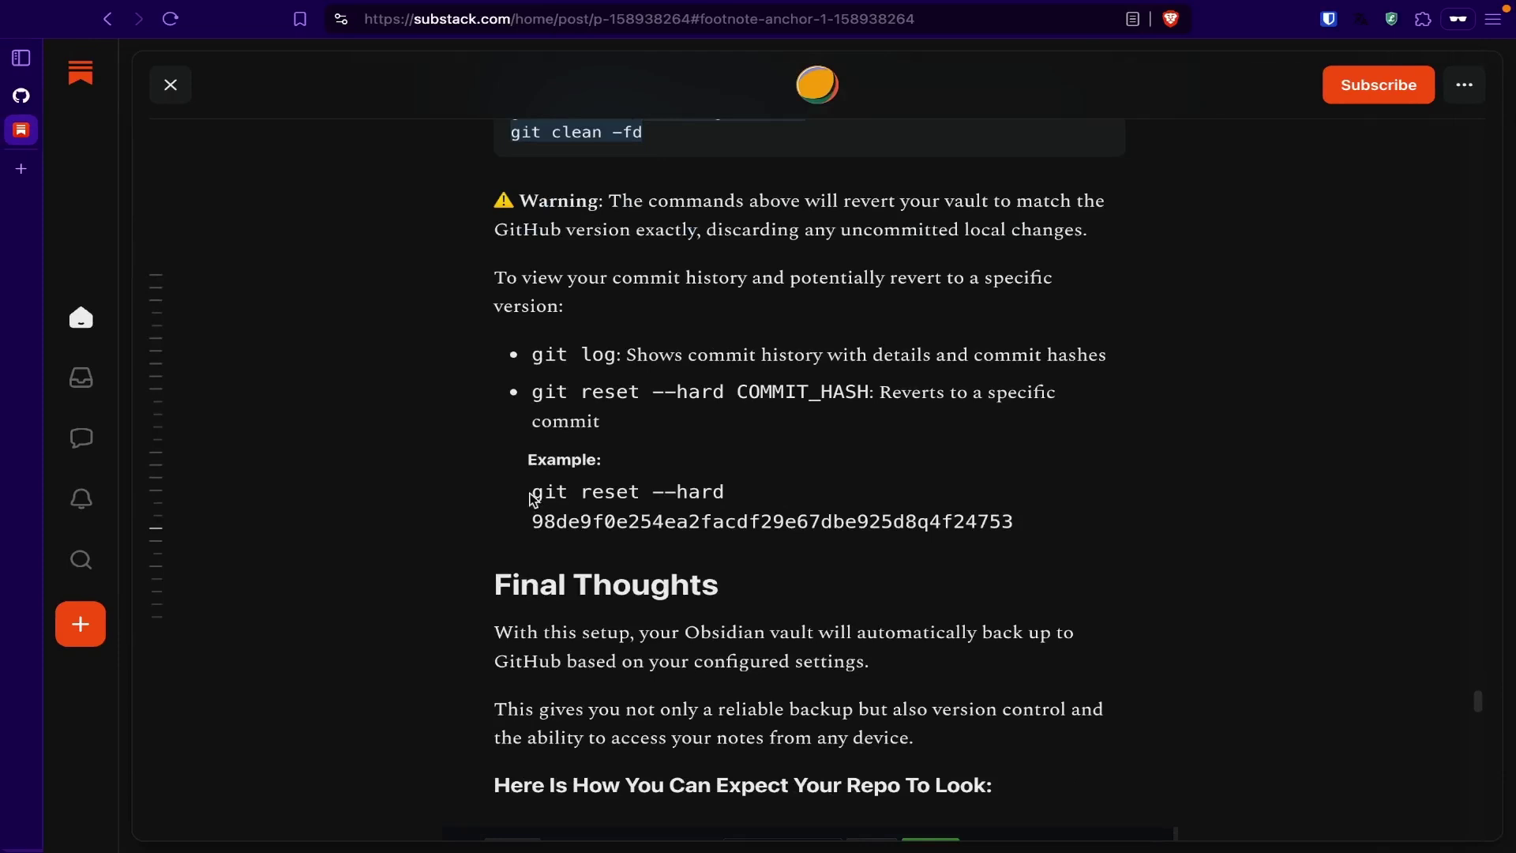
left_click_drag(532, 497, 988, 503)
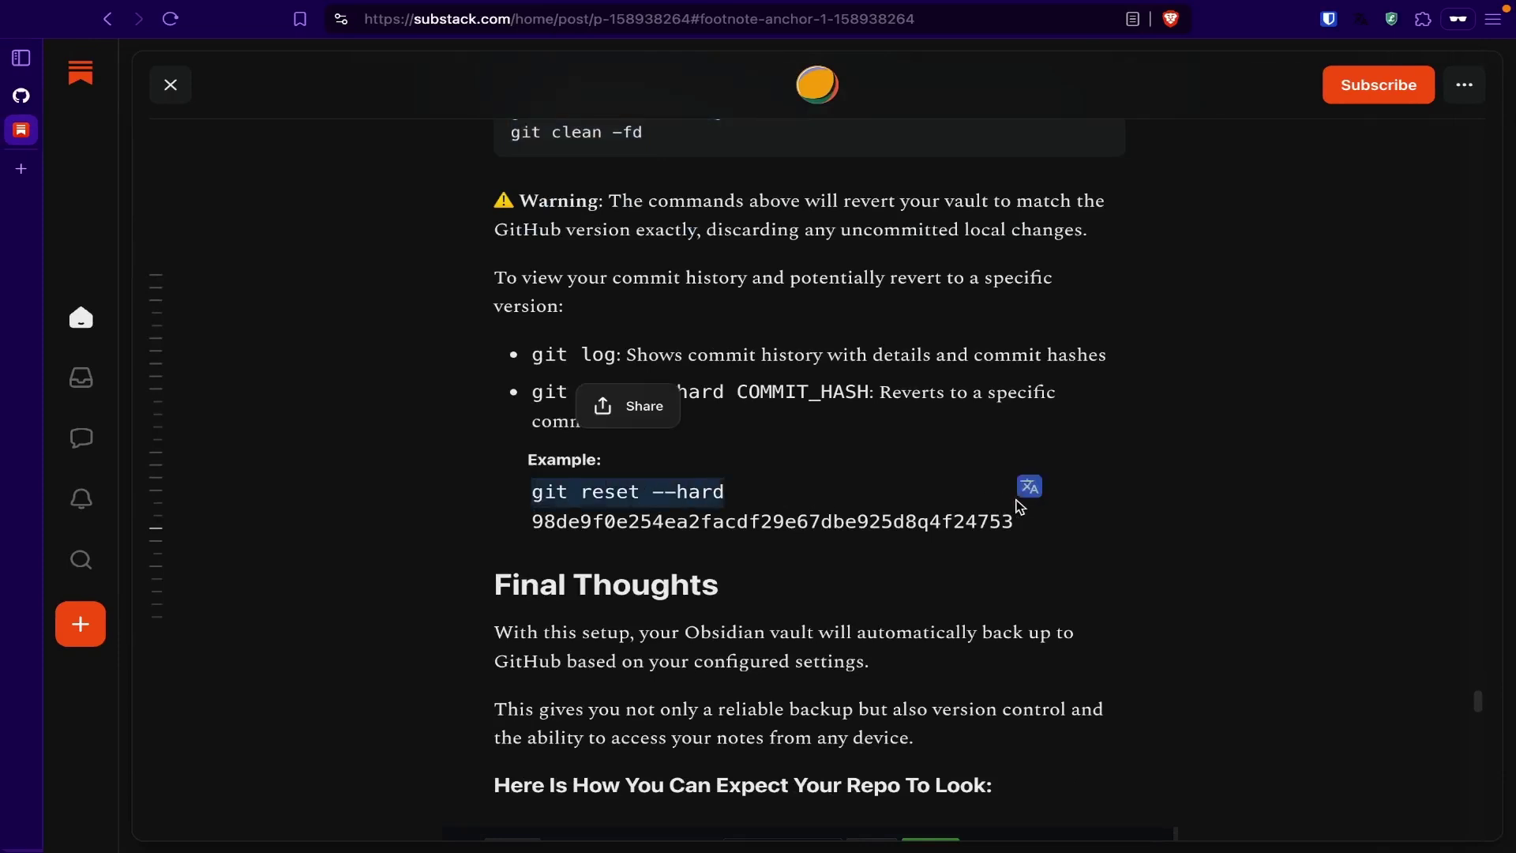
left_click(789, 430)
key("super+Tab")
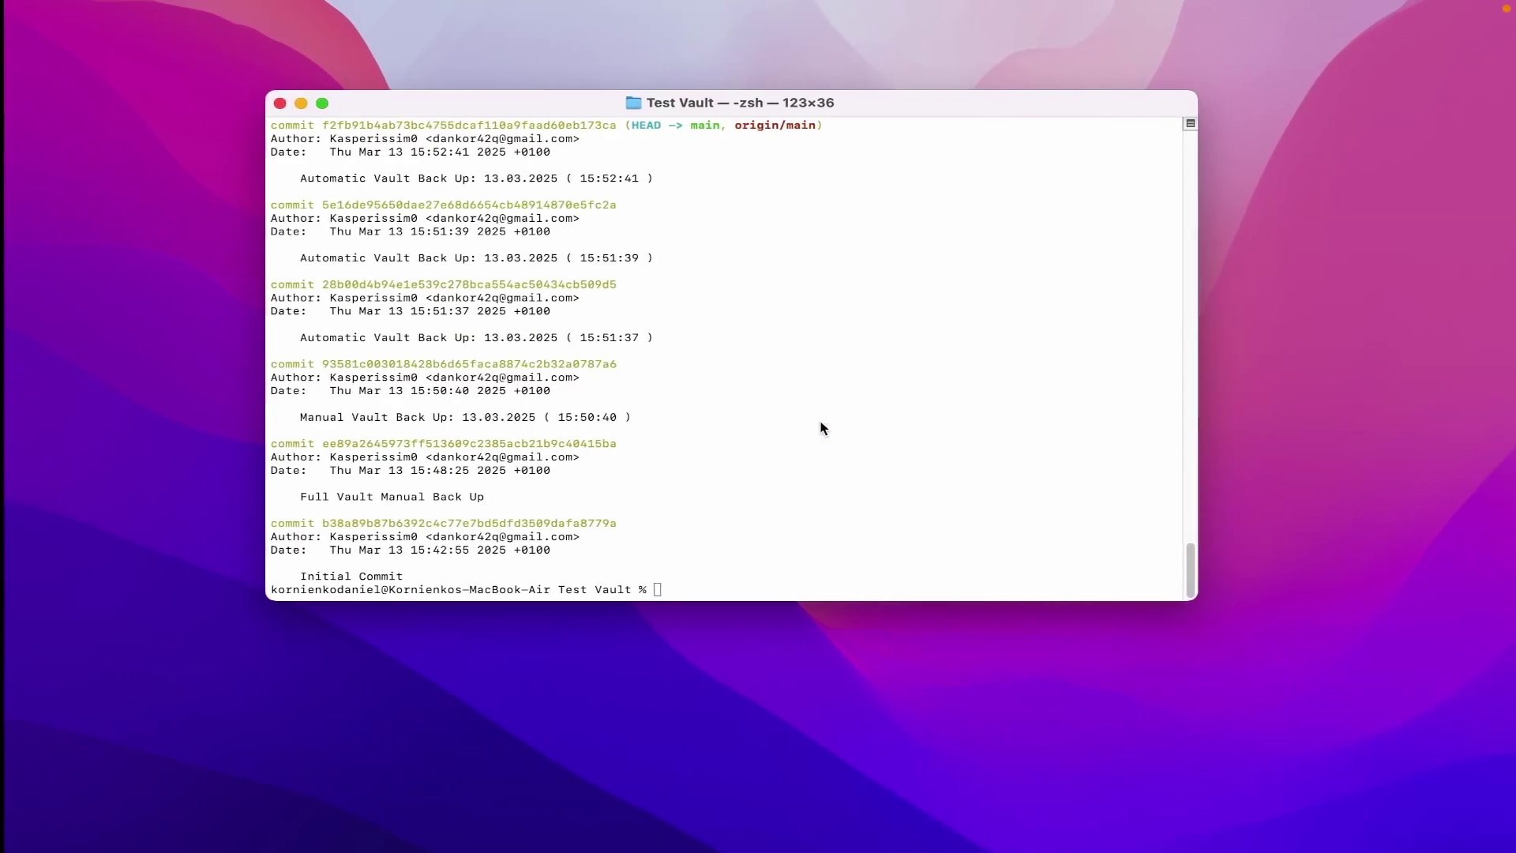
Clear the Terminal and run git reset --hard b38a89b87b6392c4c77e7bd5dfd3509dafa8779a, checking the existing vault notes in Obsidian before executing it.
type("clear")
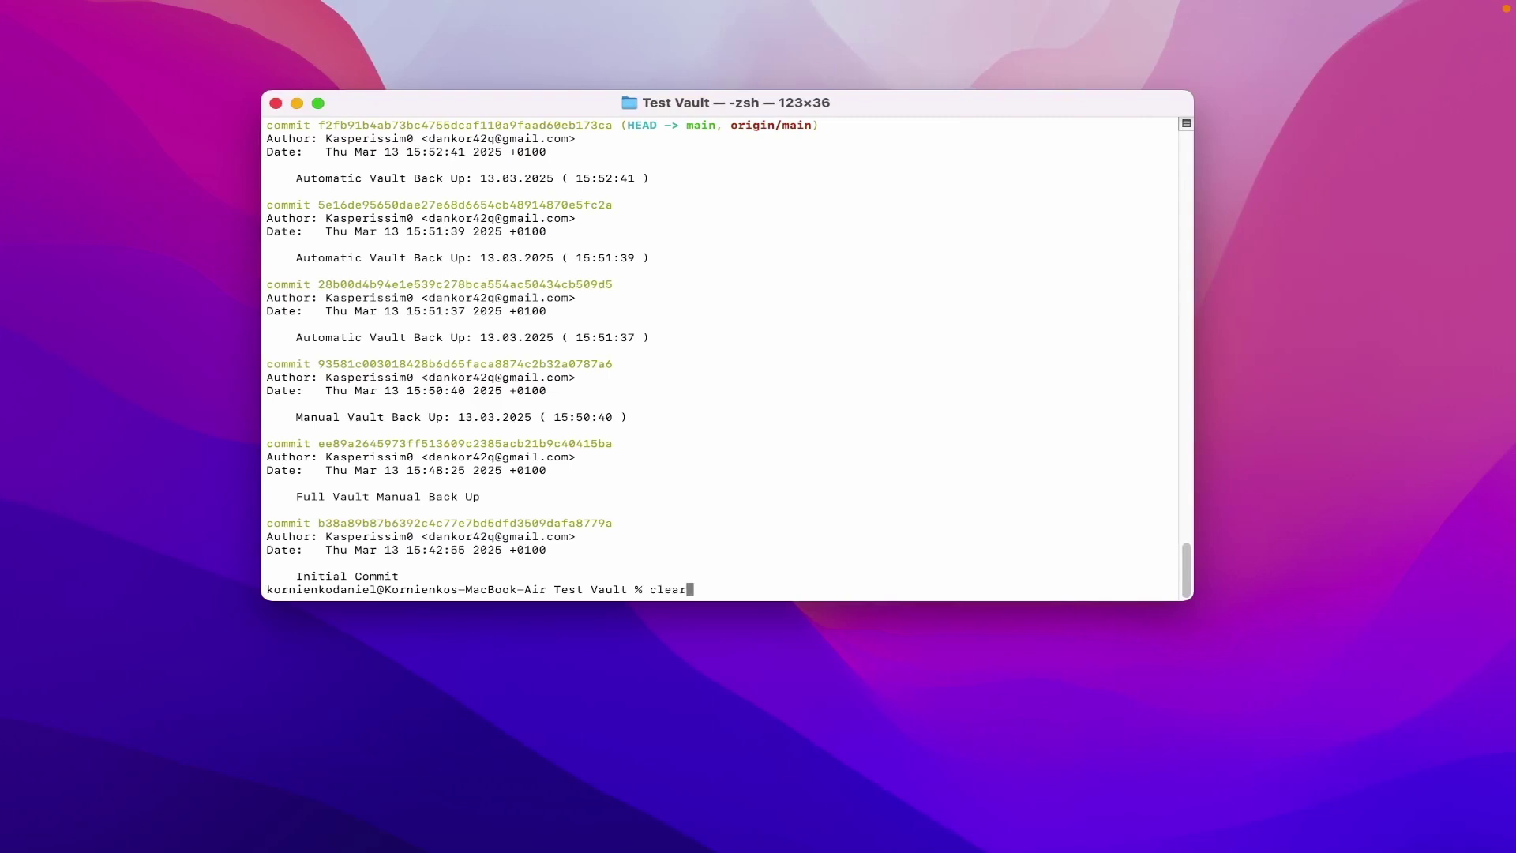
key("Return")
type("git ")
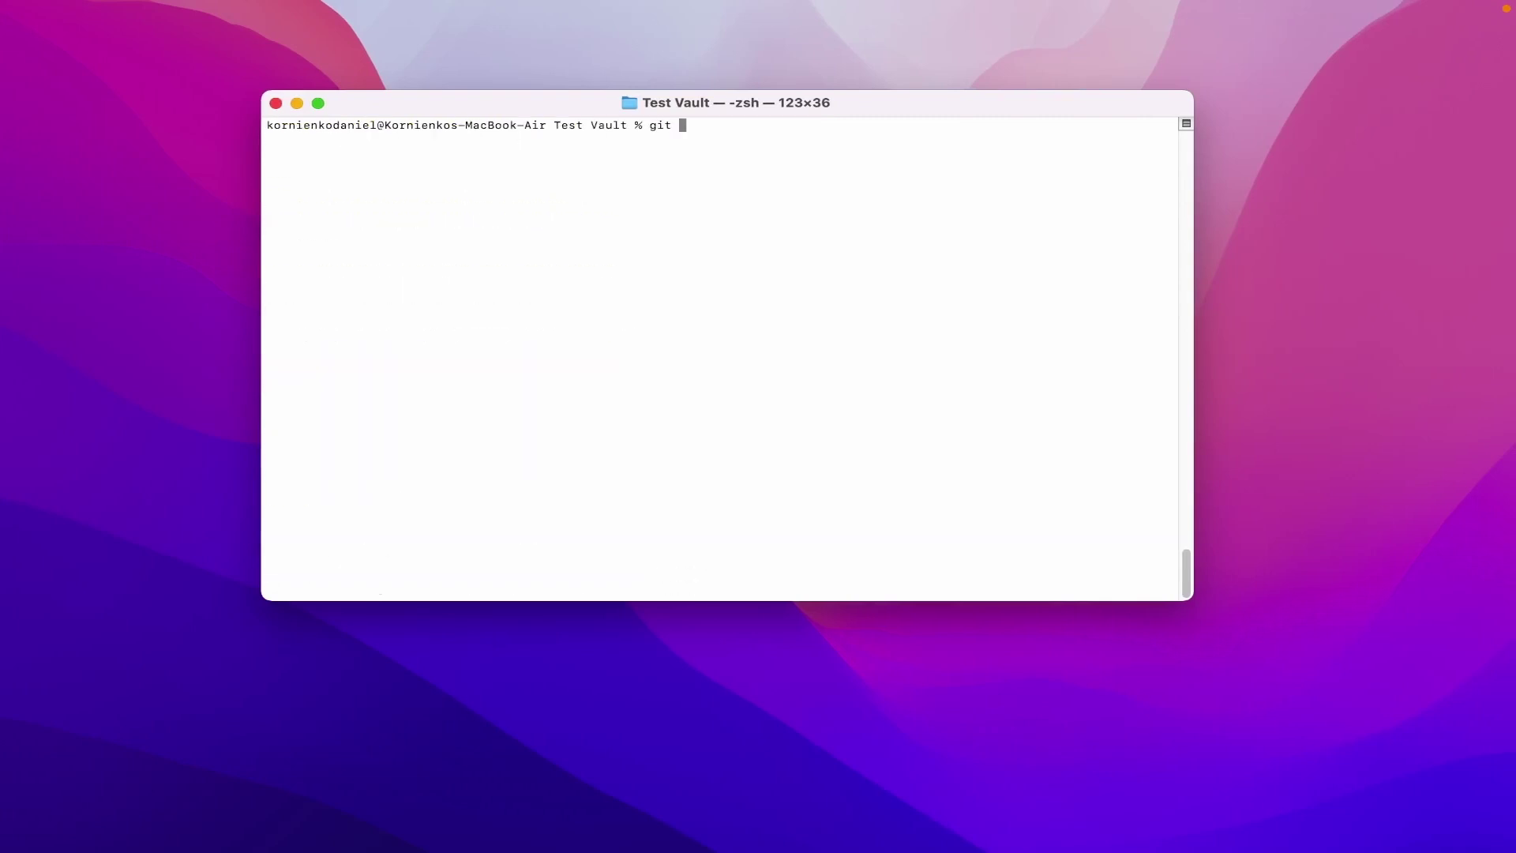
type("reset --hard")
type("b38a89b87b6392c4c77e7bd5dfd3509dafa8779a")
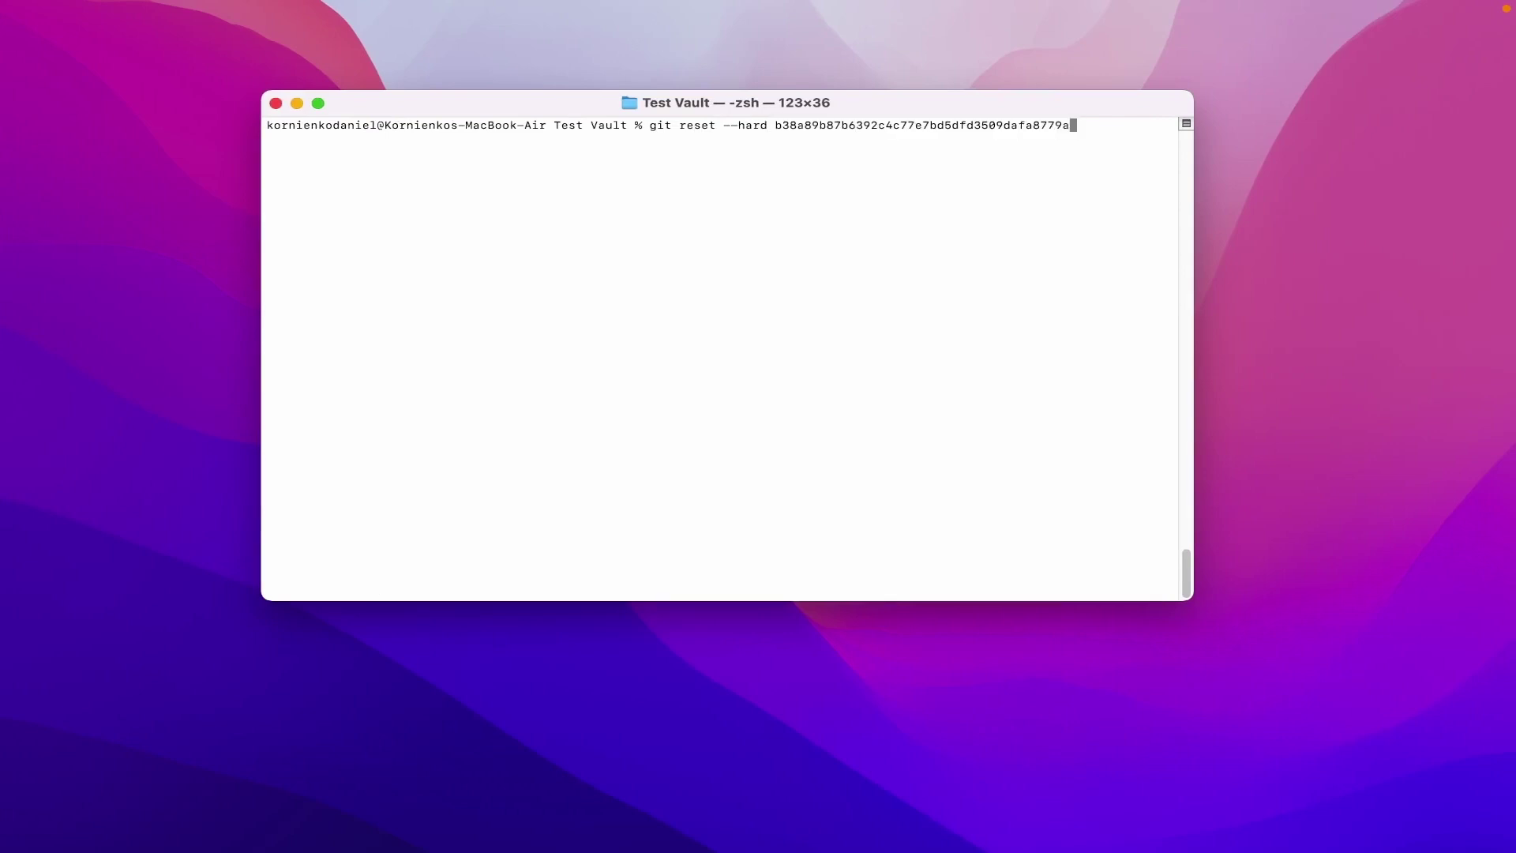
key("ctrl+Right")
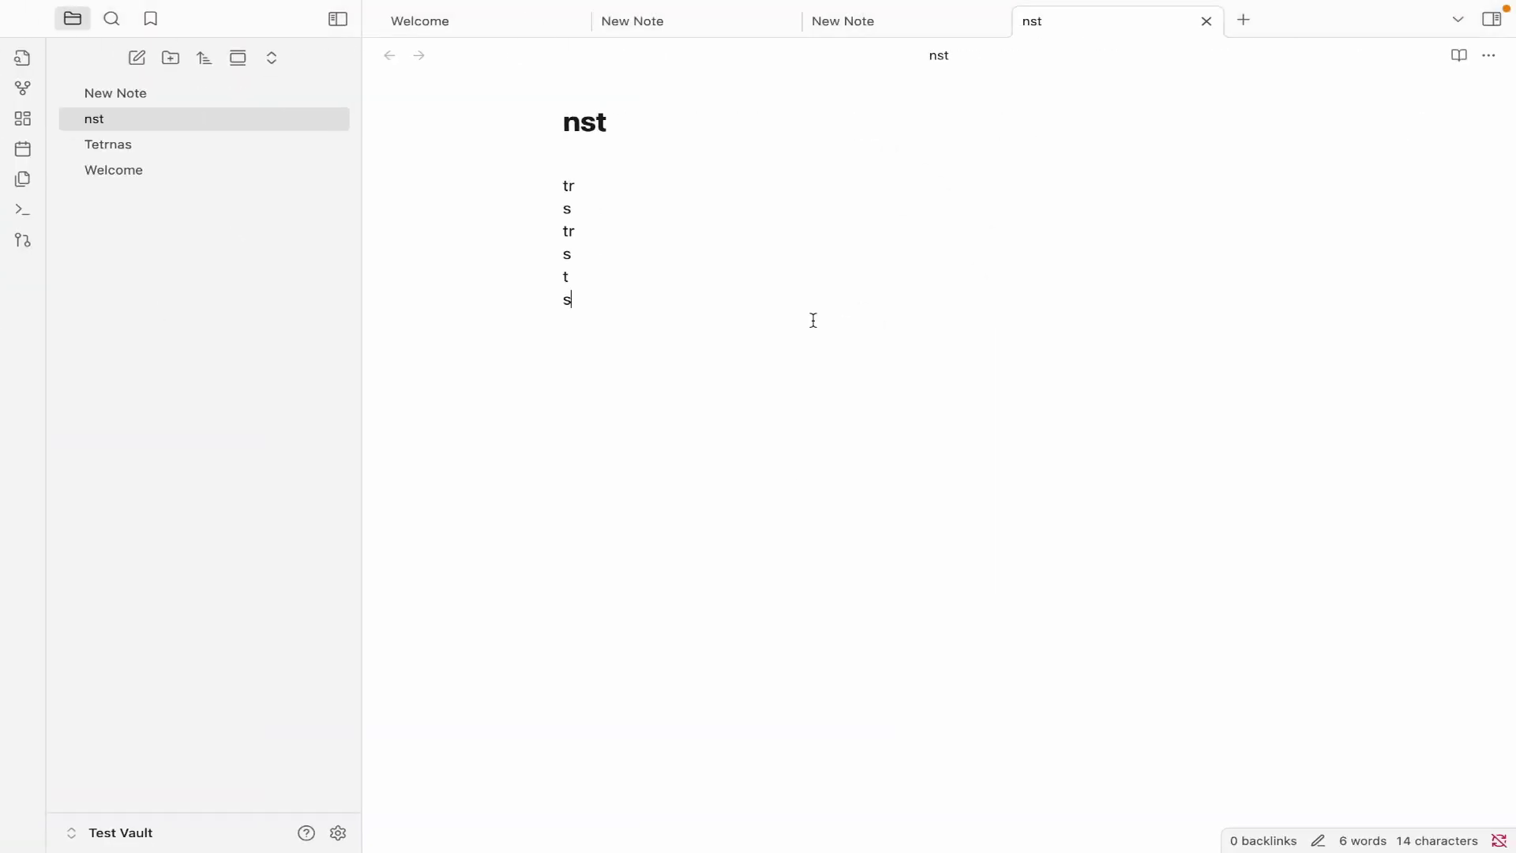
key("ctrl+Left")
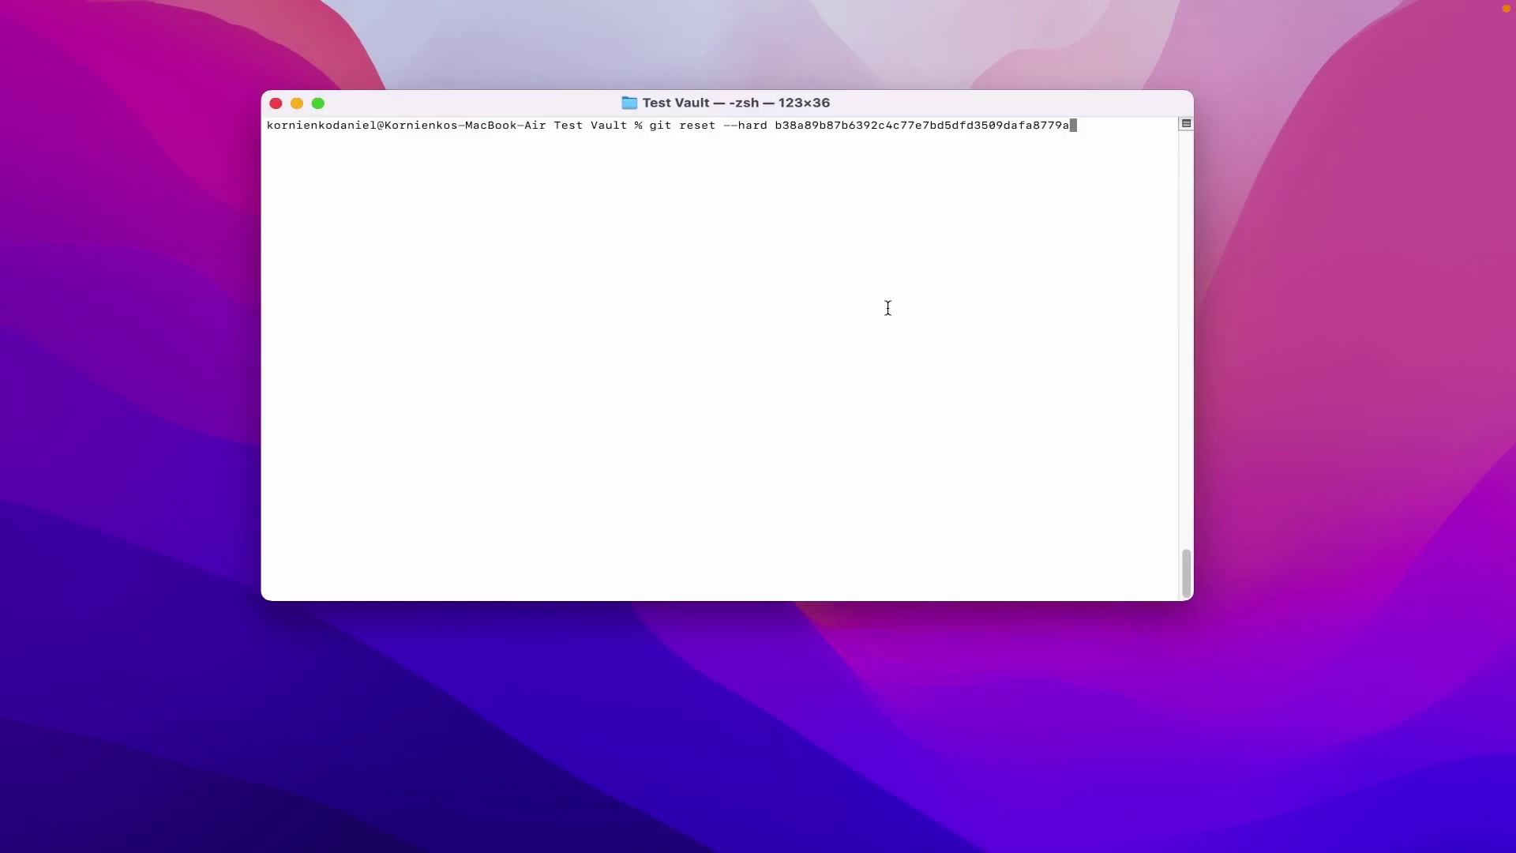
key("ctrl+Right")
key("Return")
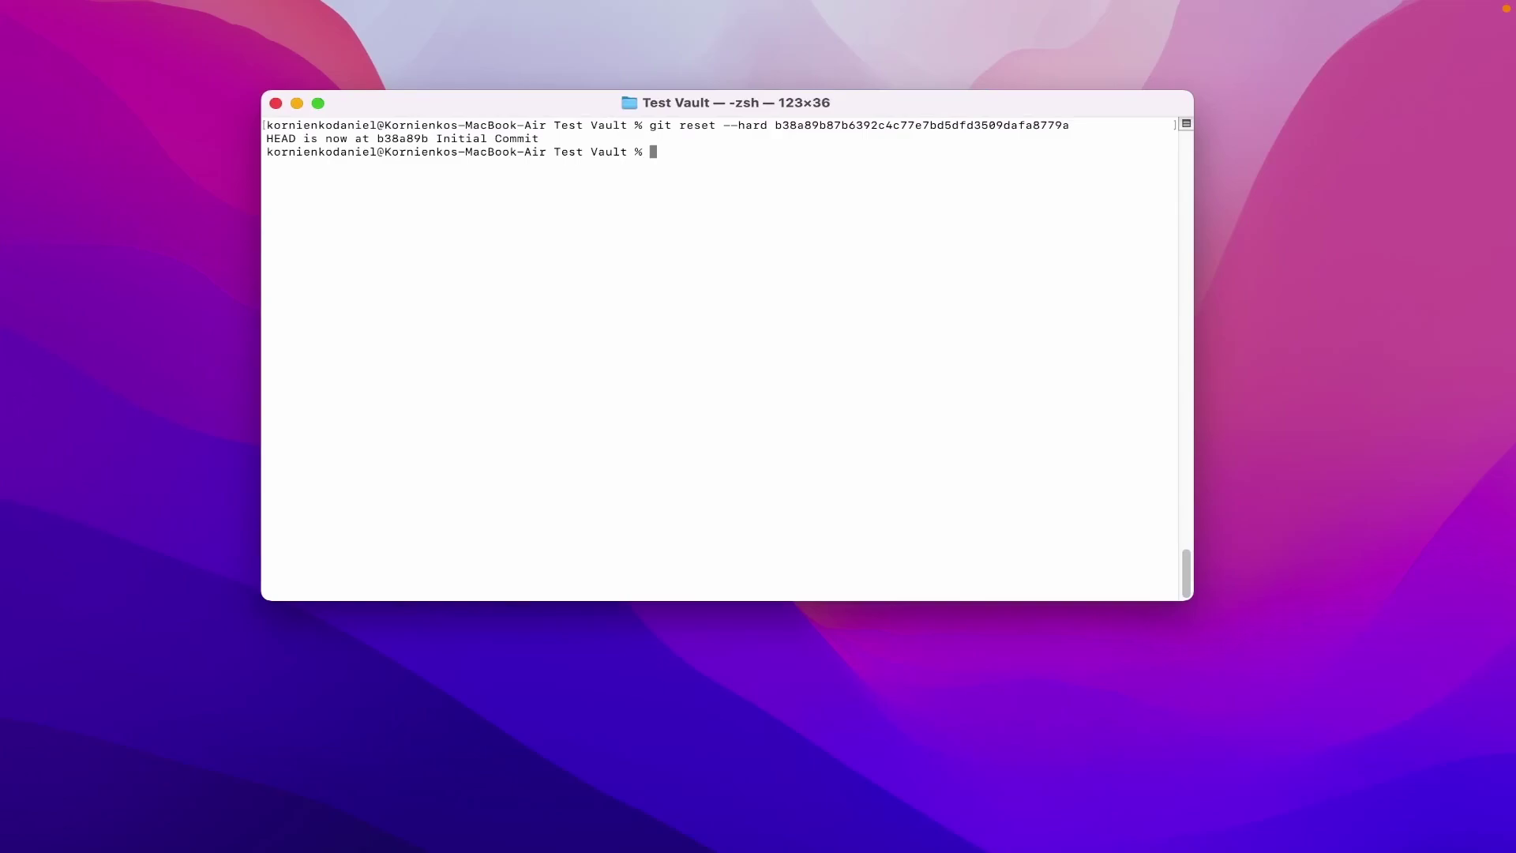
Check the vault's file list in Obsidian and reload the Obsidian-Back-Up repository page on GitHub in the browser.
key("ctrl+Right")
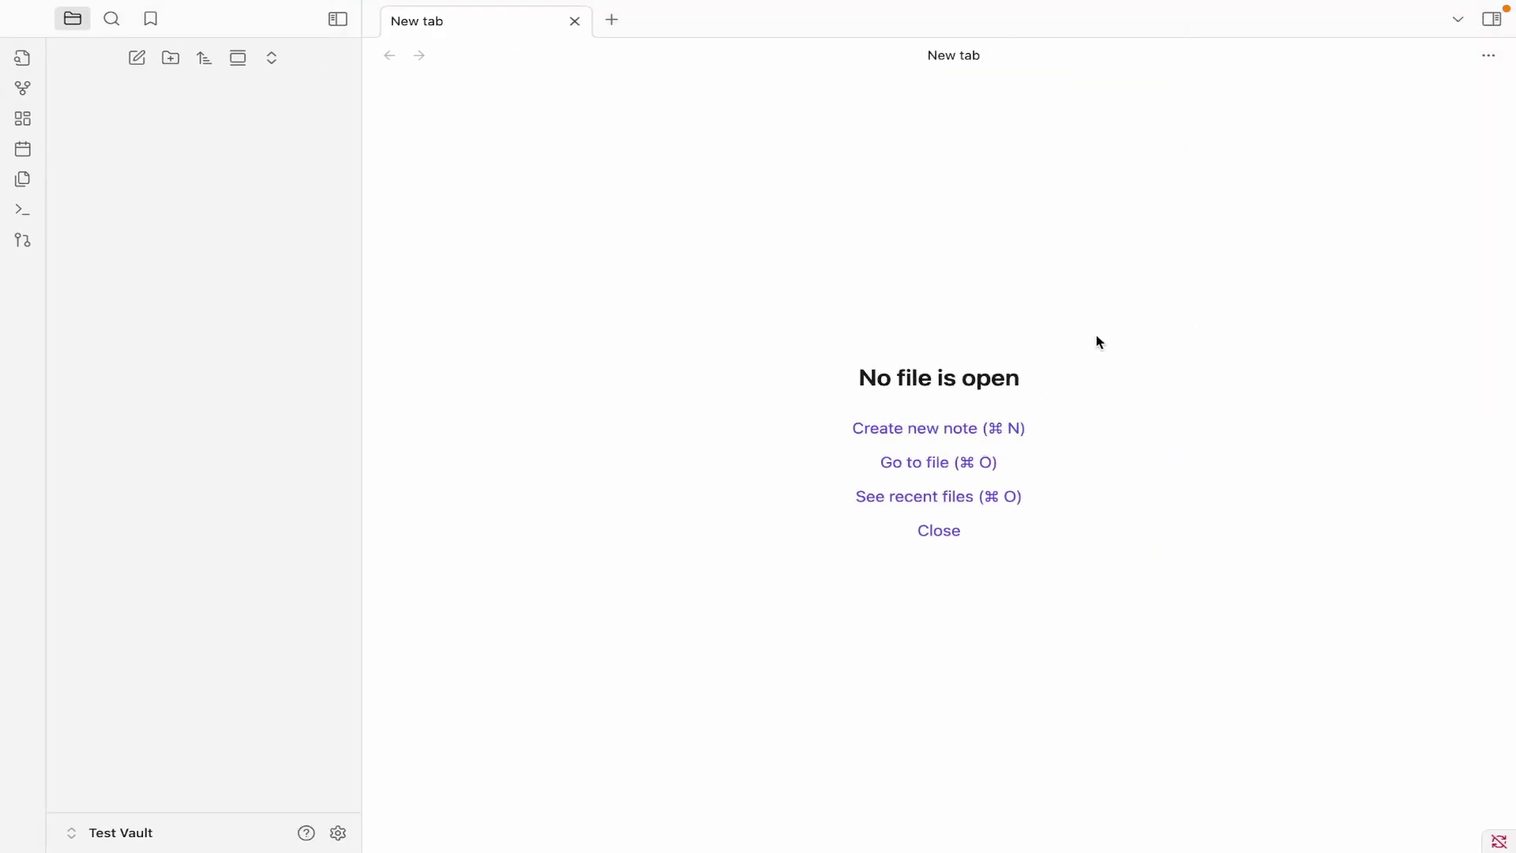
key("ctrl+Left")
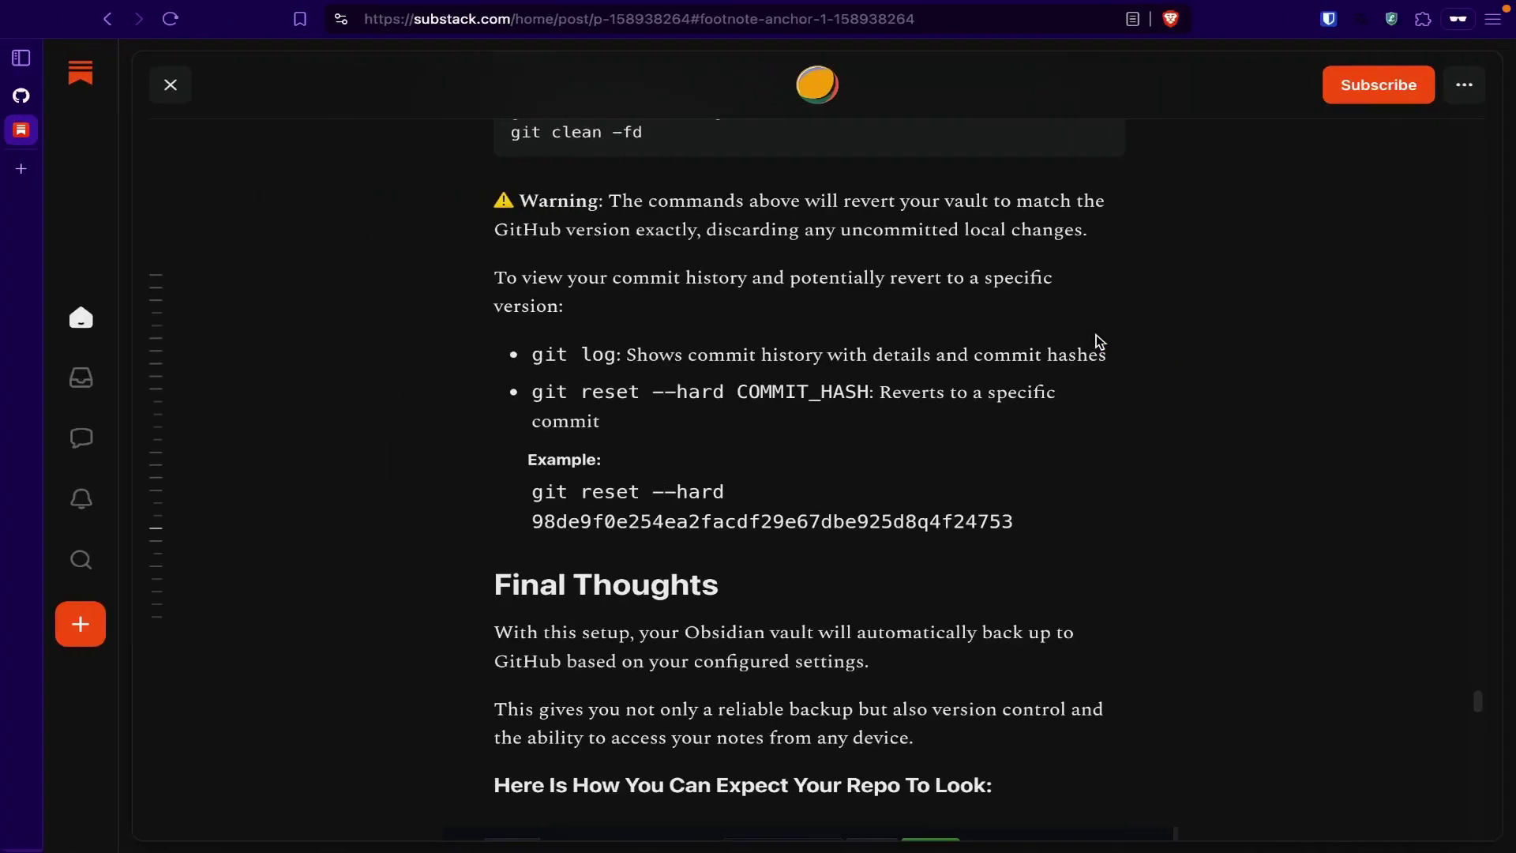
left_click(21, 96)
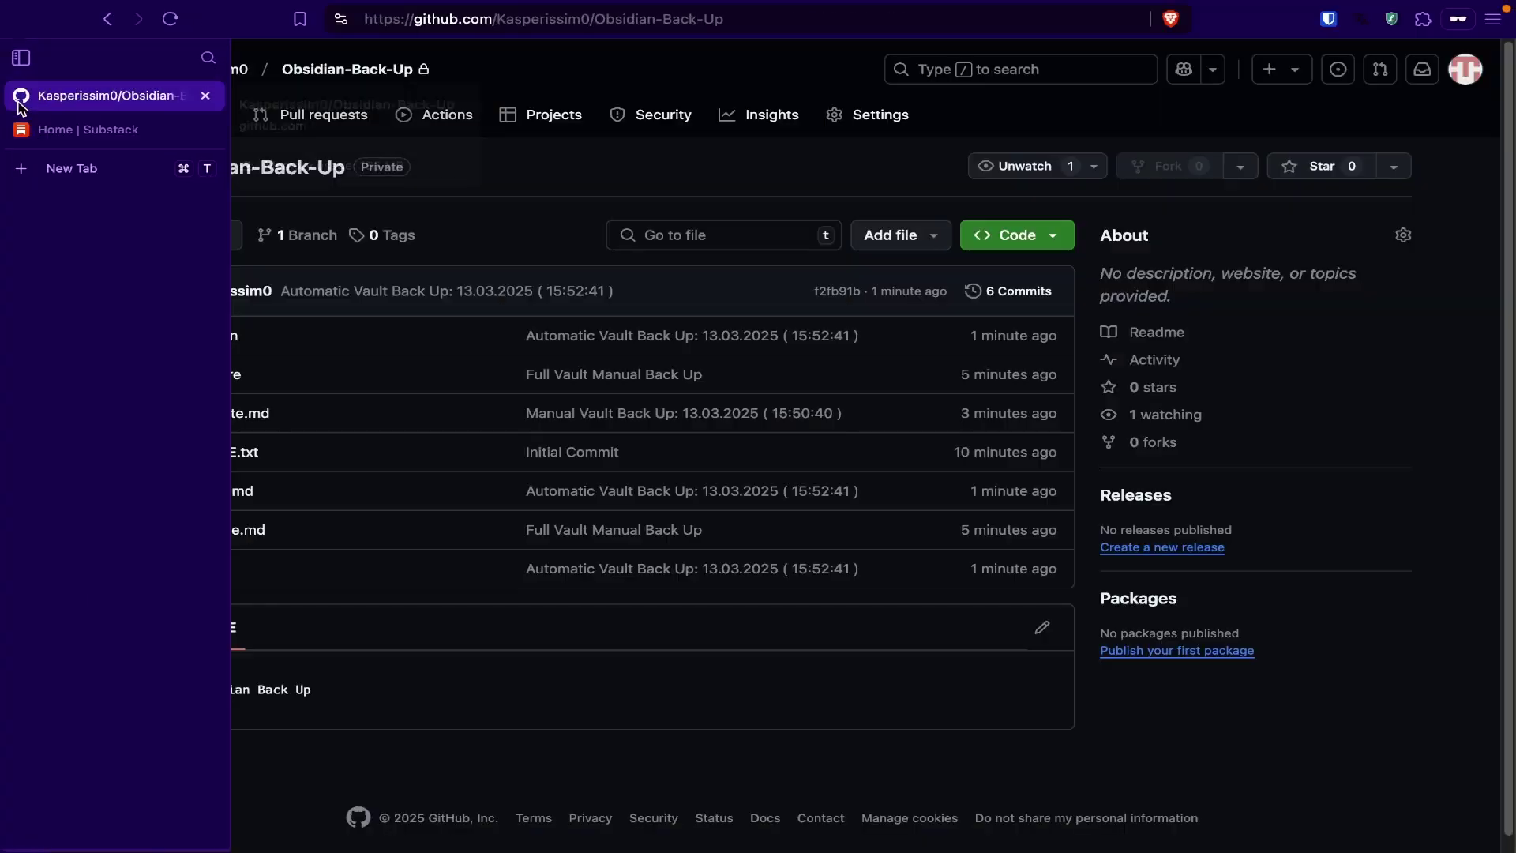
left_click(167, 18)
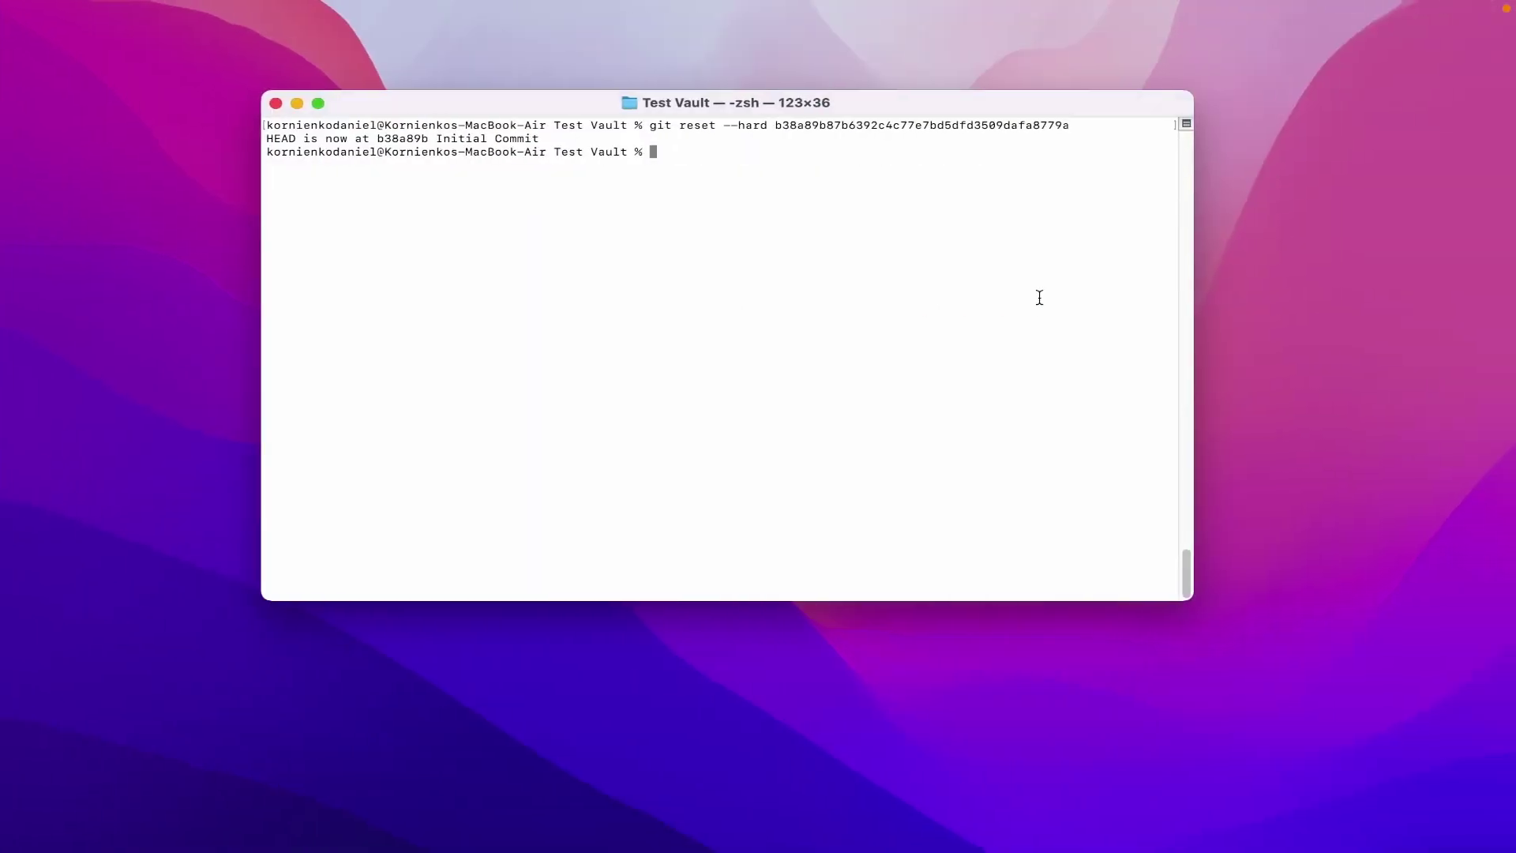
Recheck the vault in Obsidian and list the commit history in Terminal with git log.
key("super+Tab")
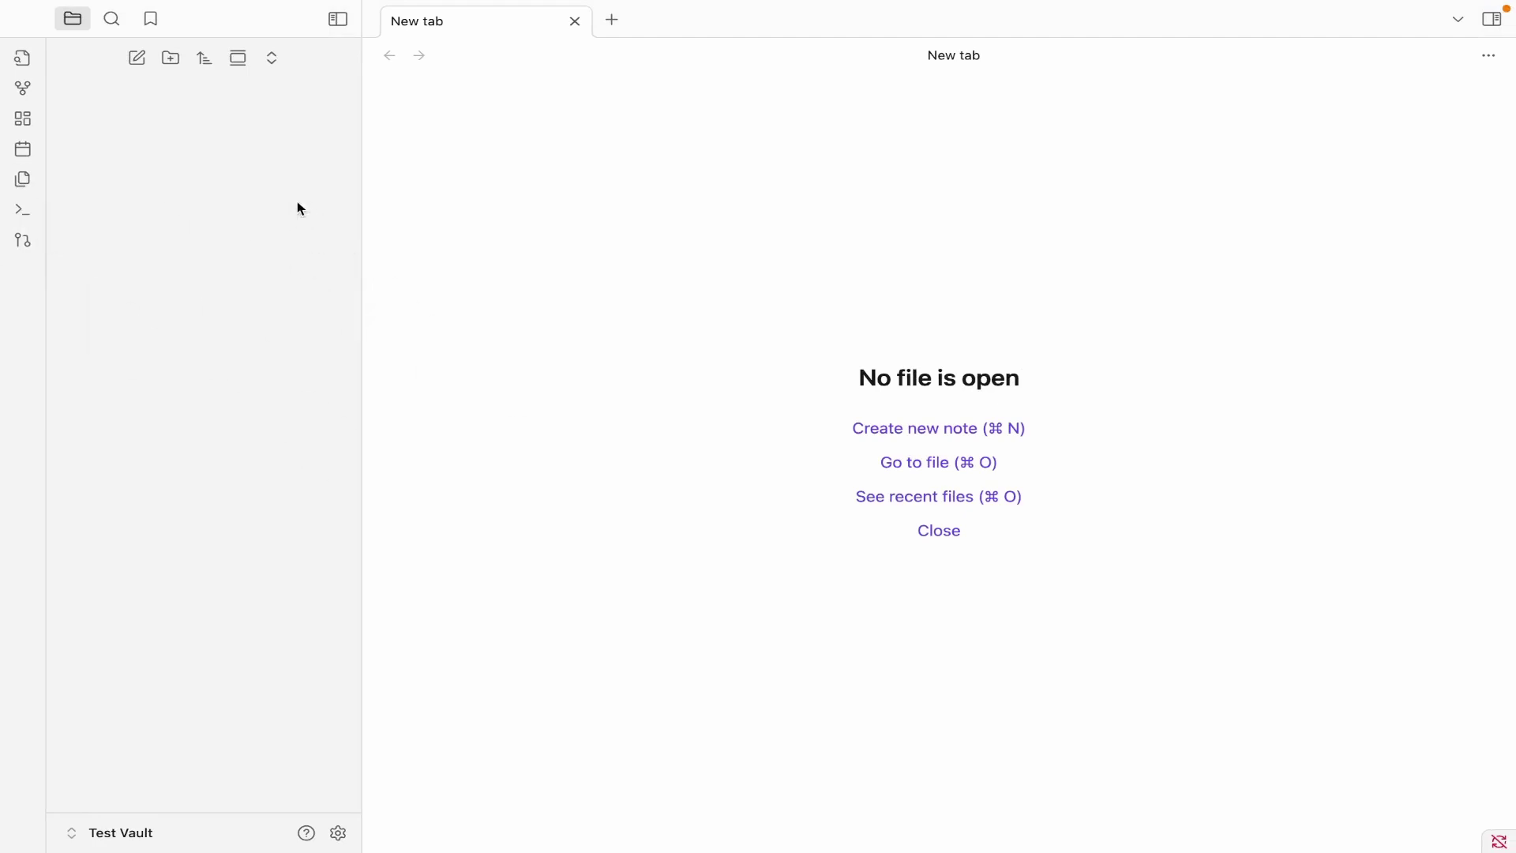
key("super+Tab")
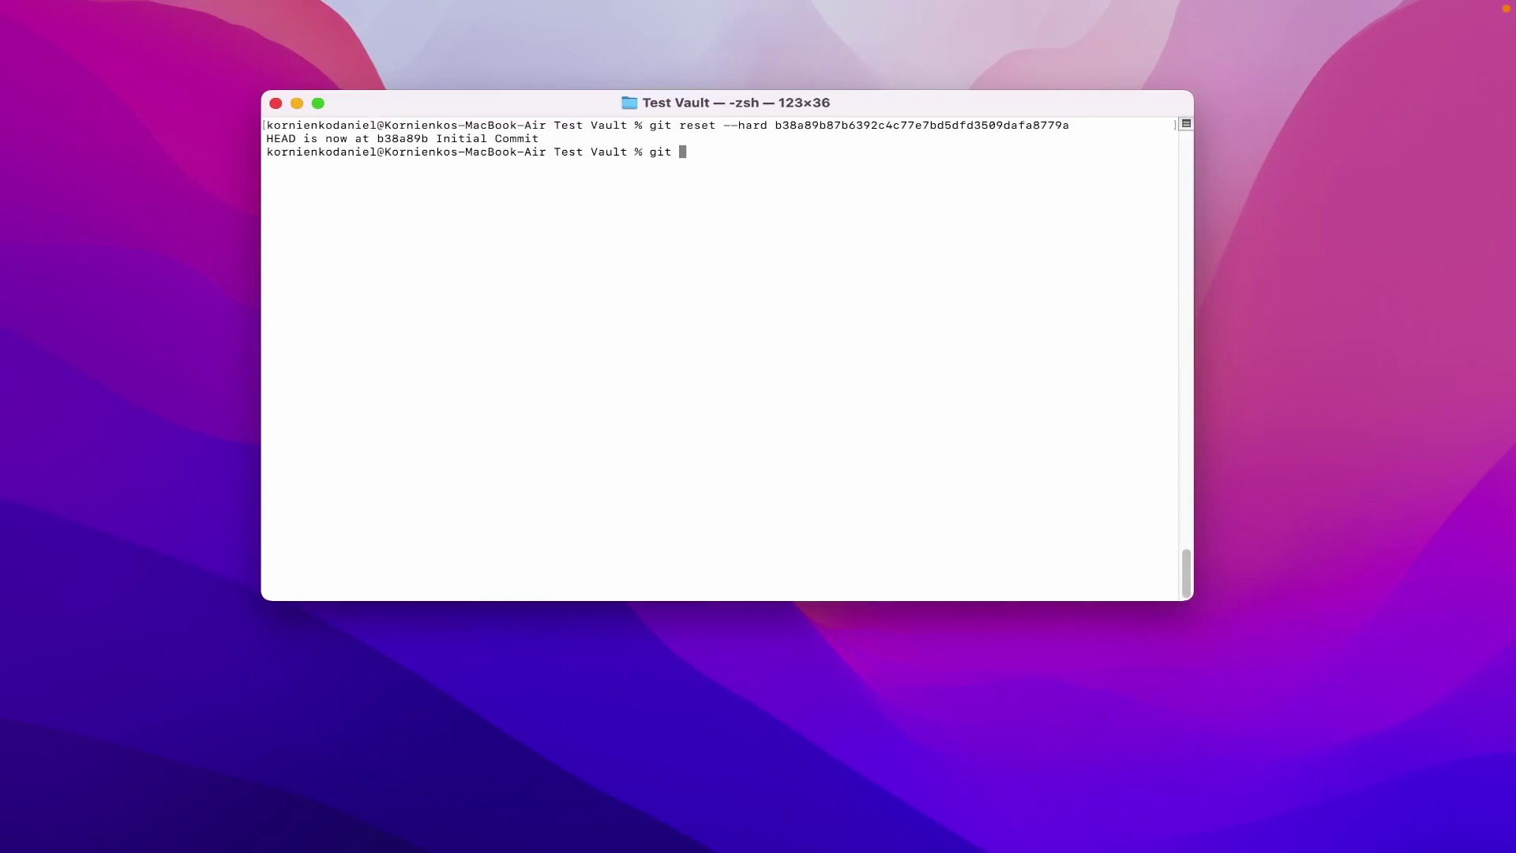
key("Return")
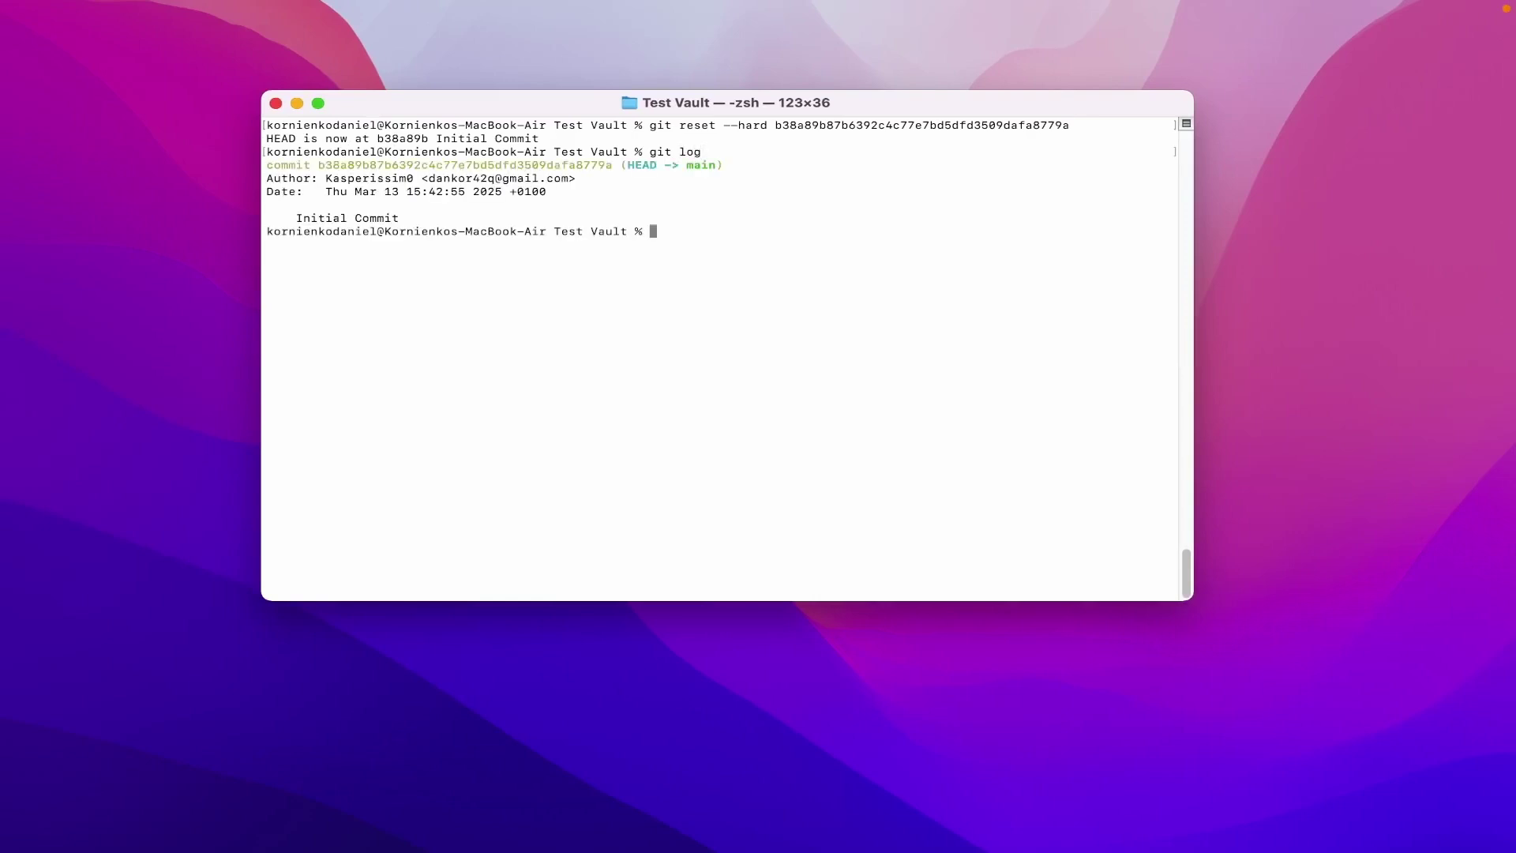
Switch to GitHub in the browser, open the commit "Automatic Vault Back Up: 13.03.2025 ( 15:52:41 )" in Obsidian-Back-Up, and copy its full hash.
left_click_drag(303, 159, 594, 161)
key("super+Tab")
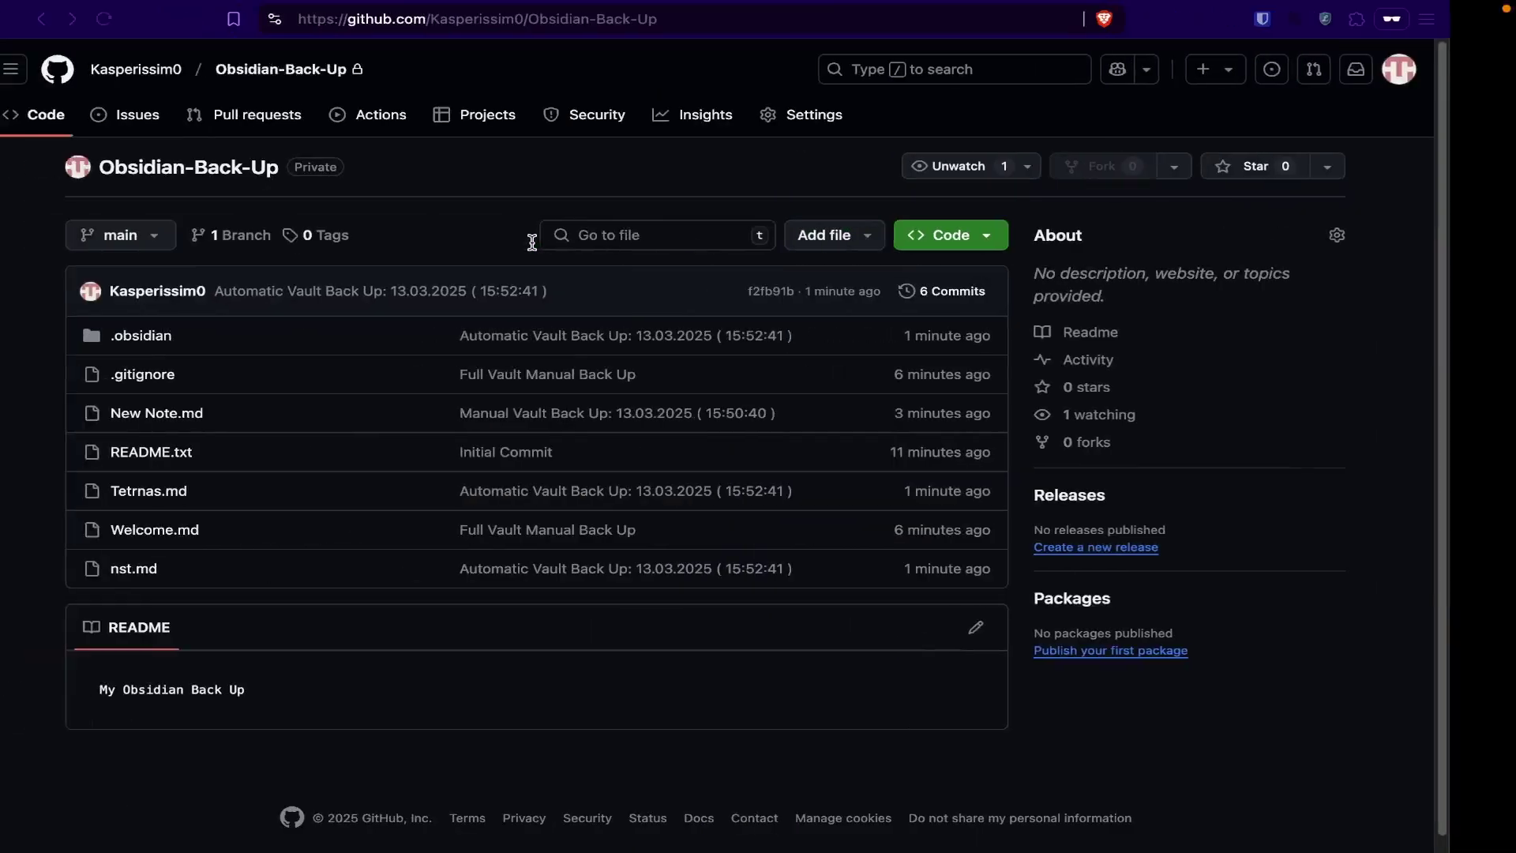
left_click(173, 21)
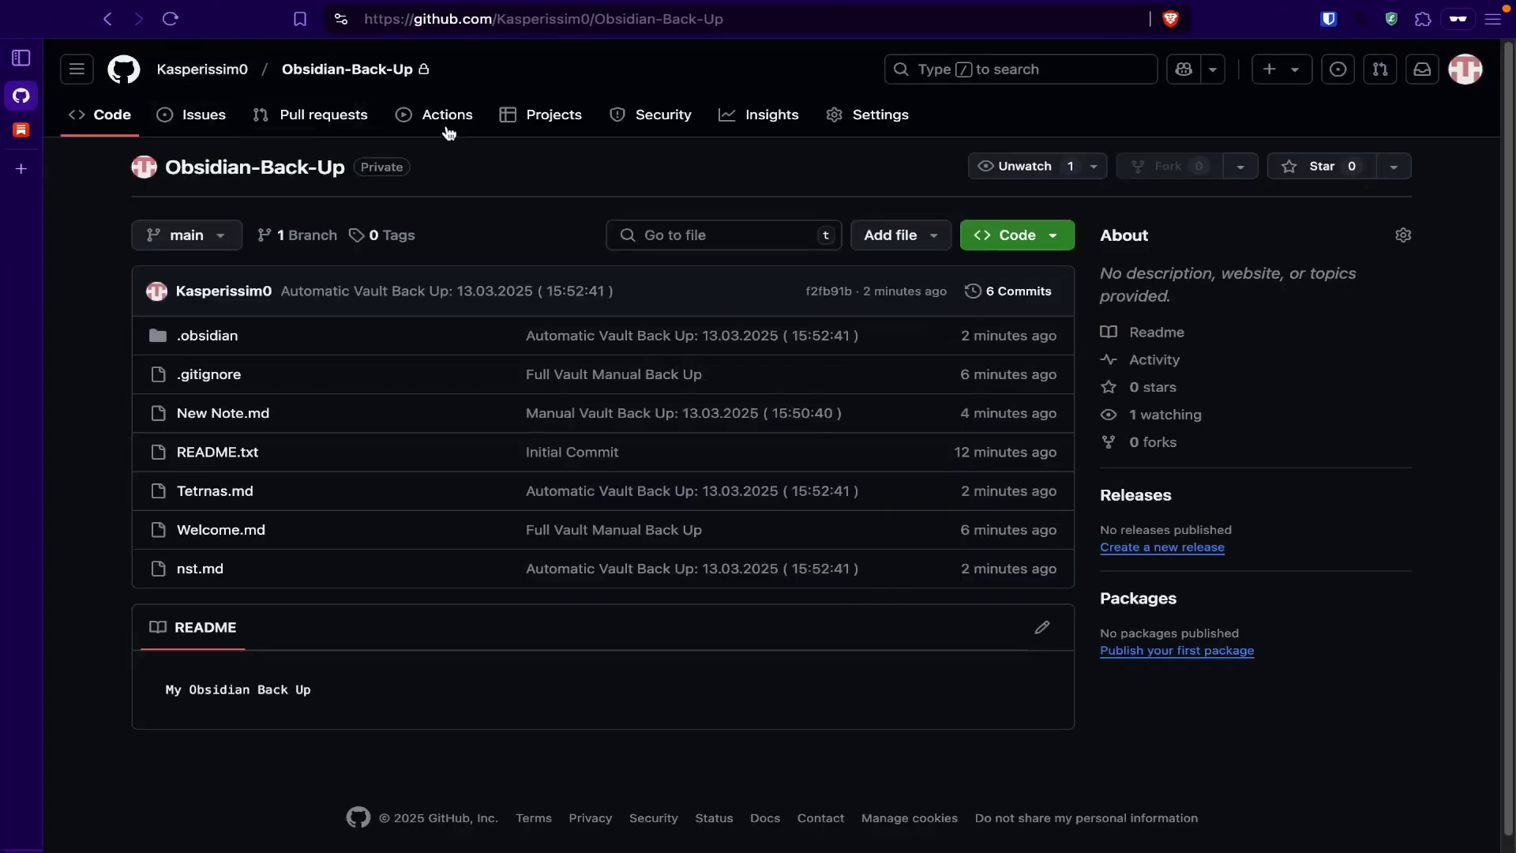
left_click(991, 302)
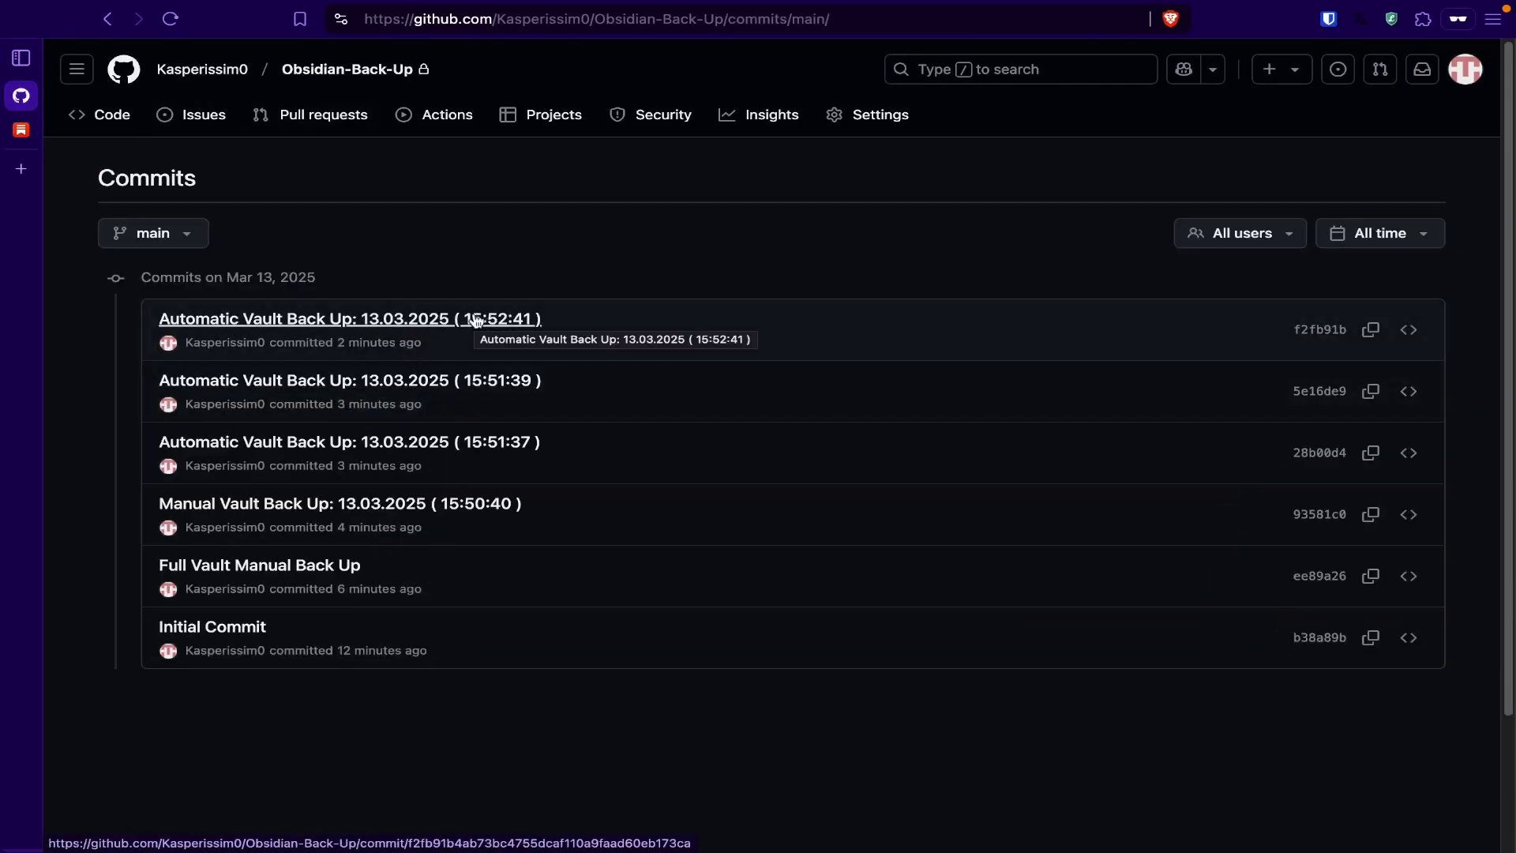
left_click(476, 320)
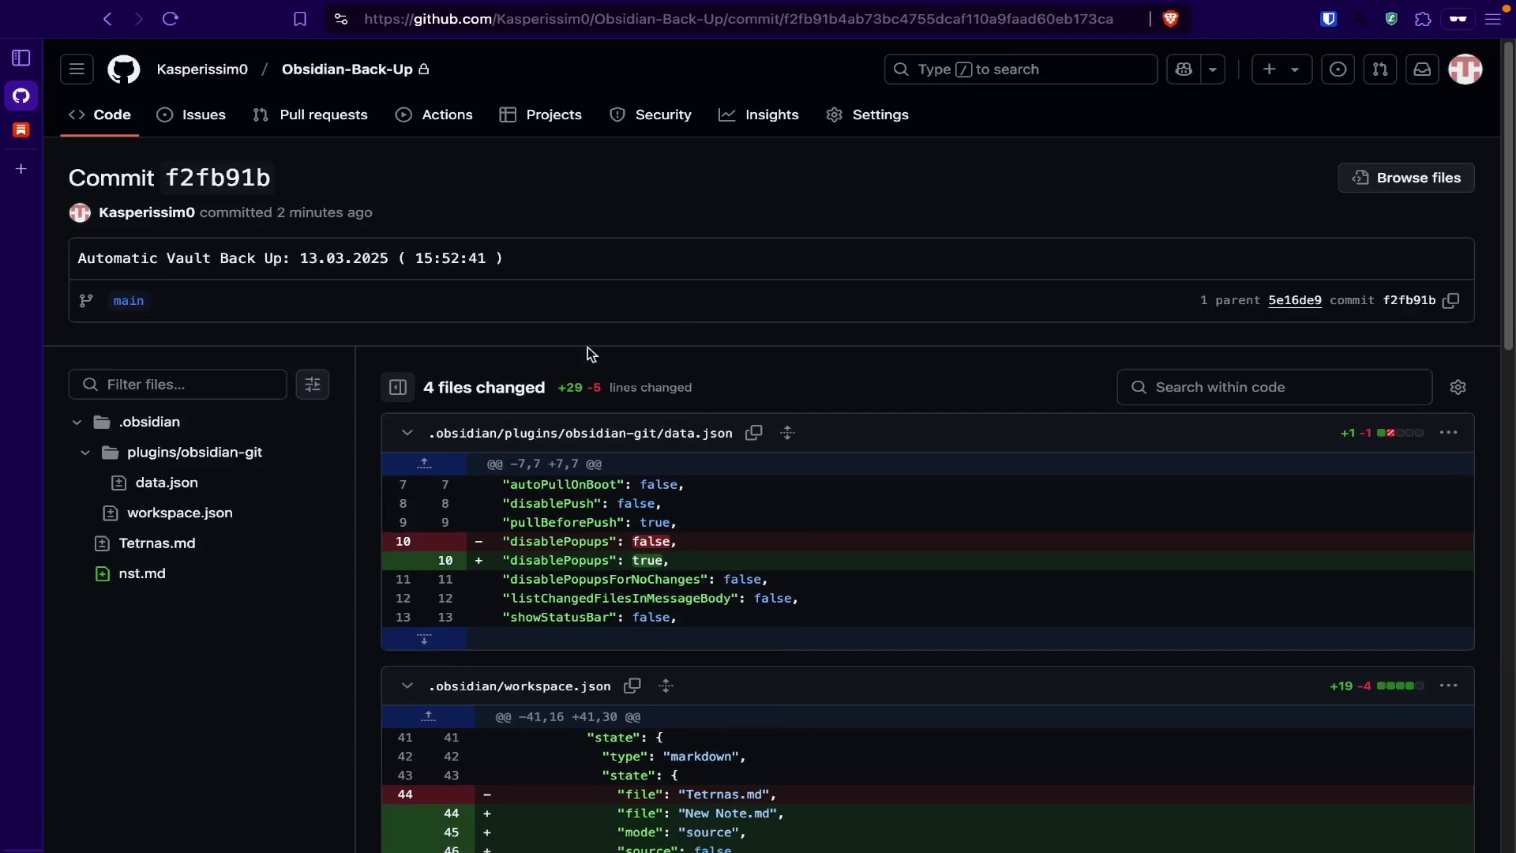
double_click(184, 174)
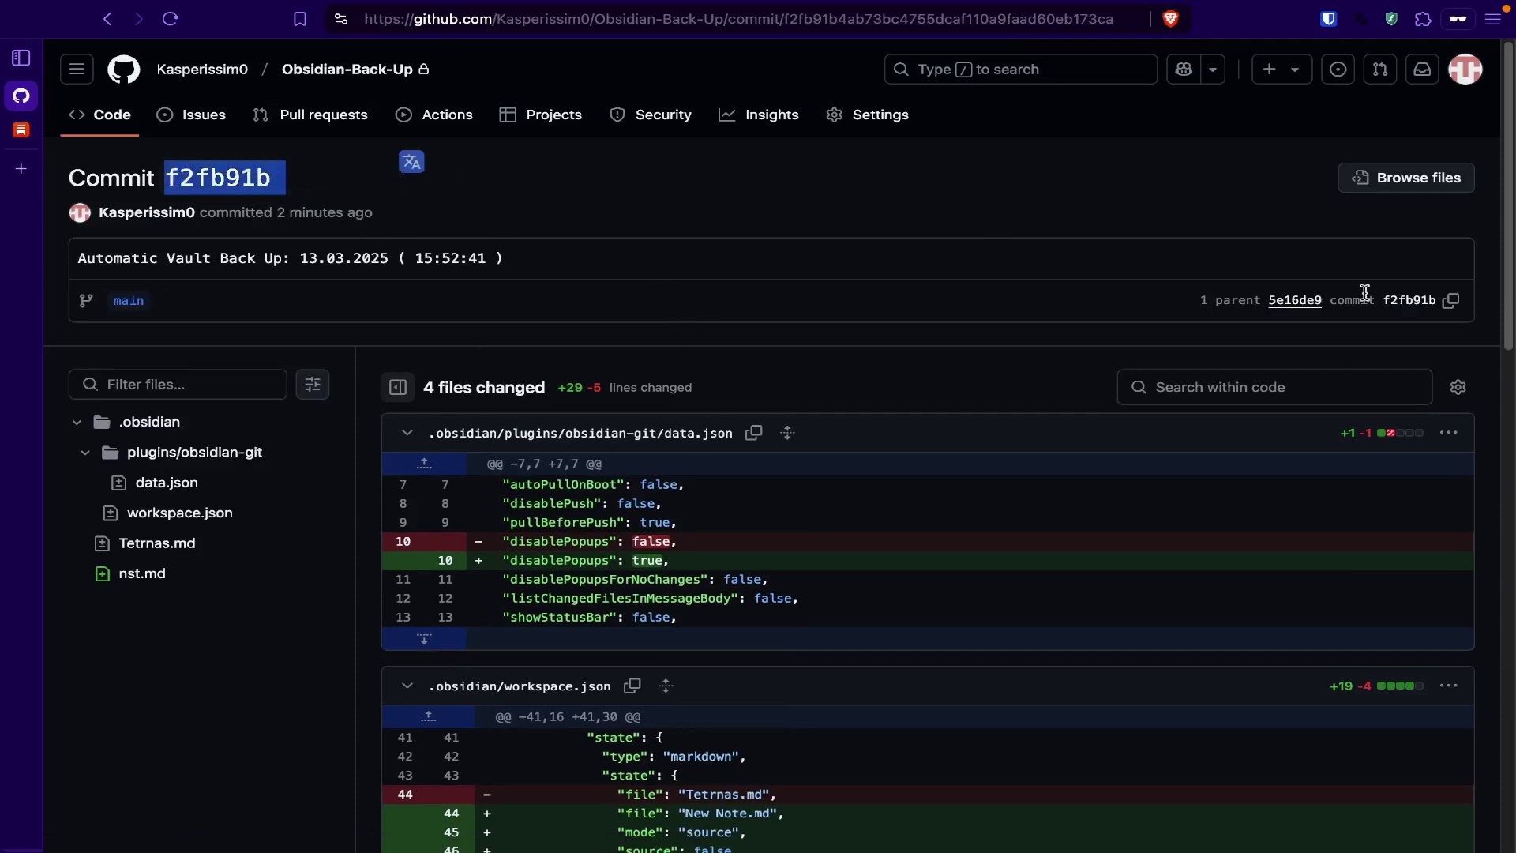
left_click(1452, 300)
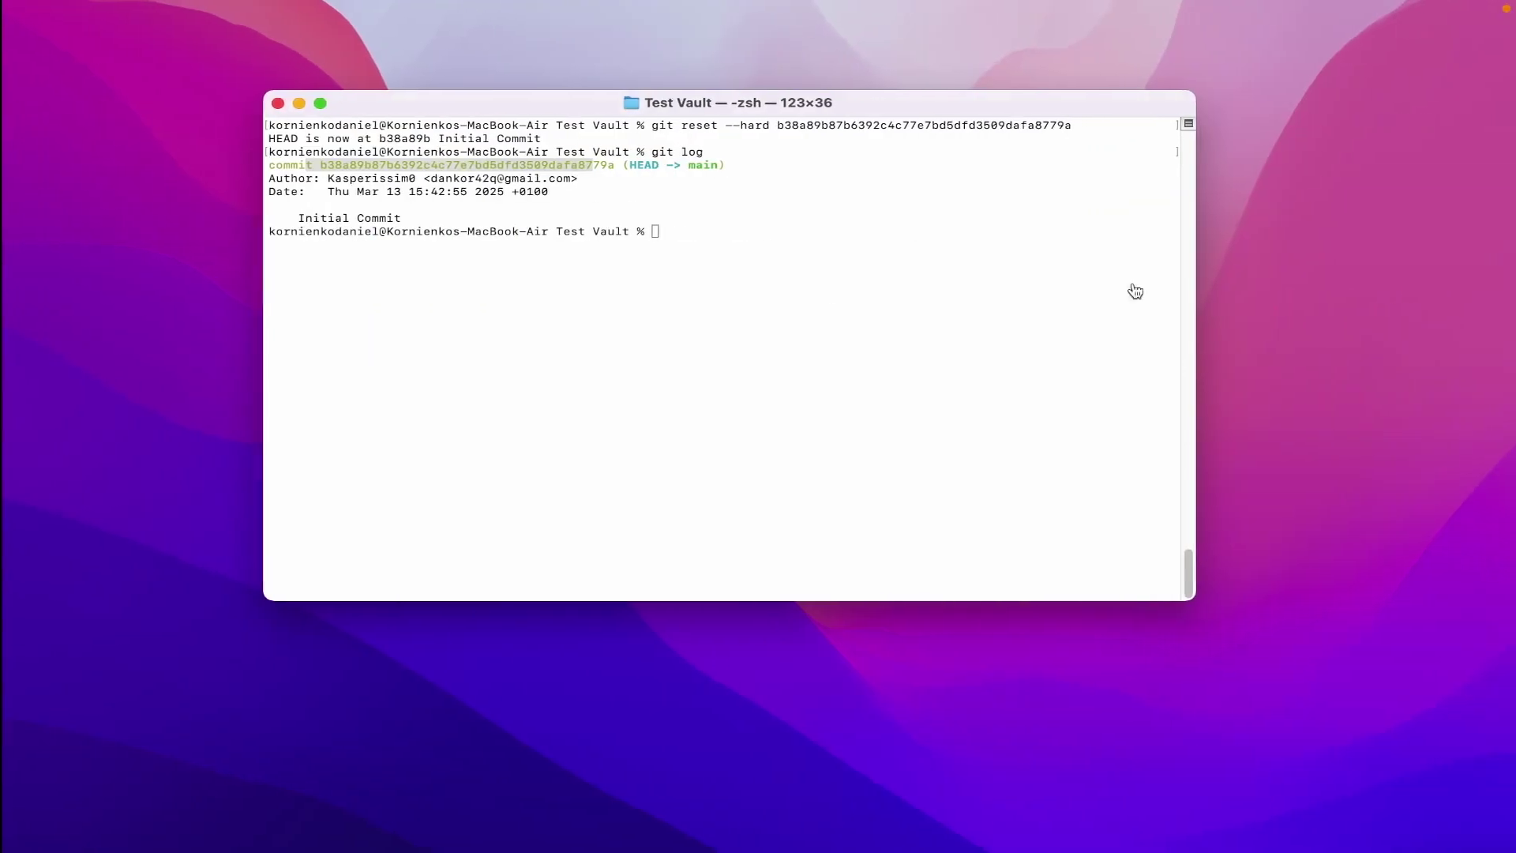
In Terminal, run git reset --hard f2fb91b4ab73bc4755dcaf110a9faad60eb173ca on the Test Vault.
right_click(828, 296)
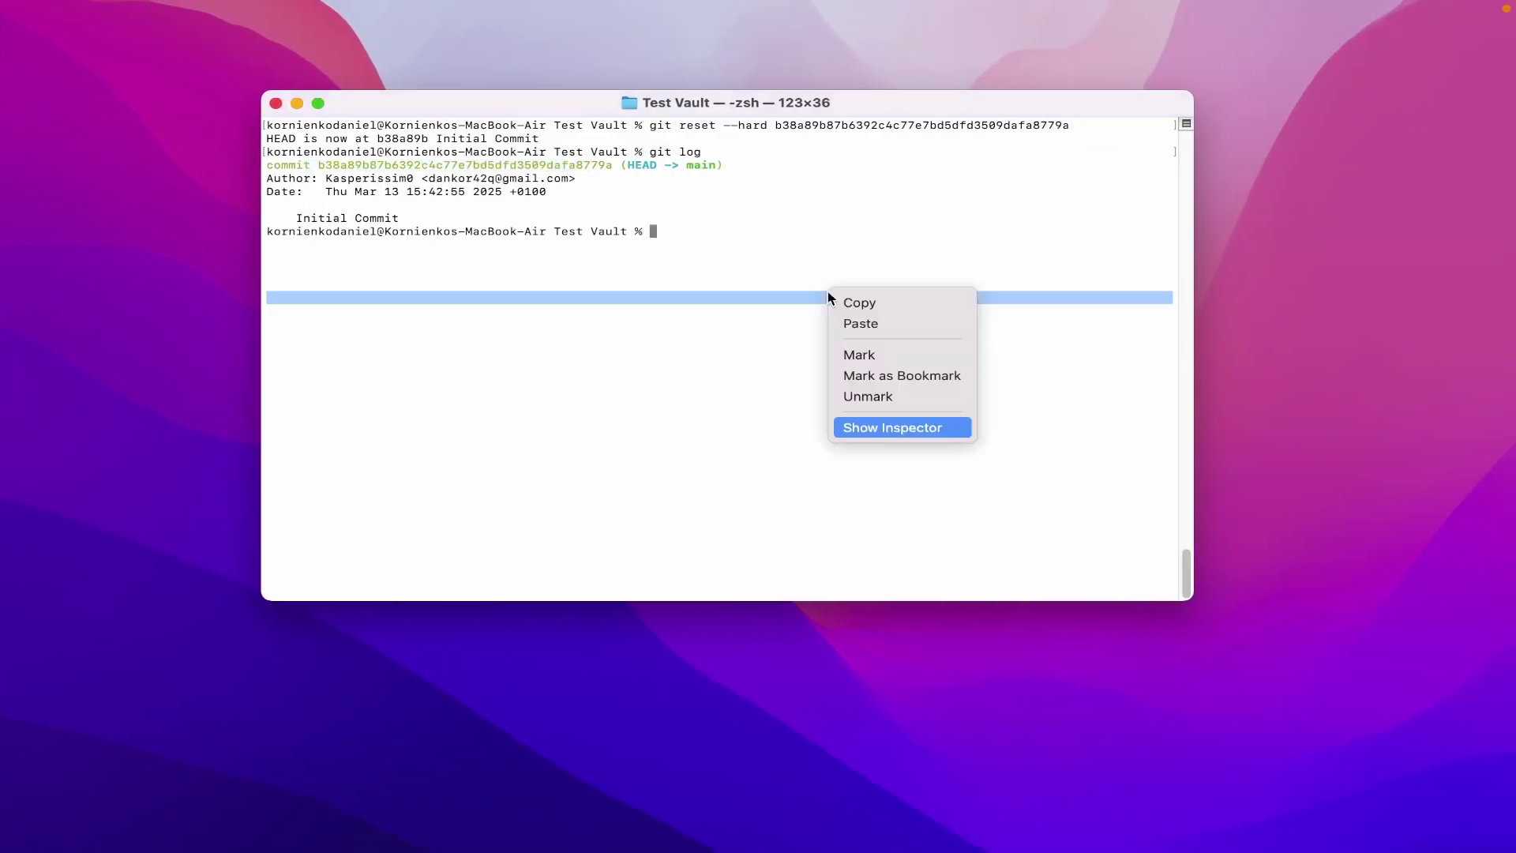
left_click(745, 230)
double_click(746, 230)
type("git reset ")
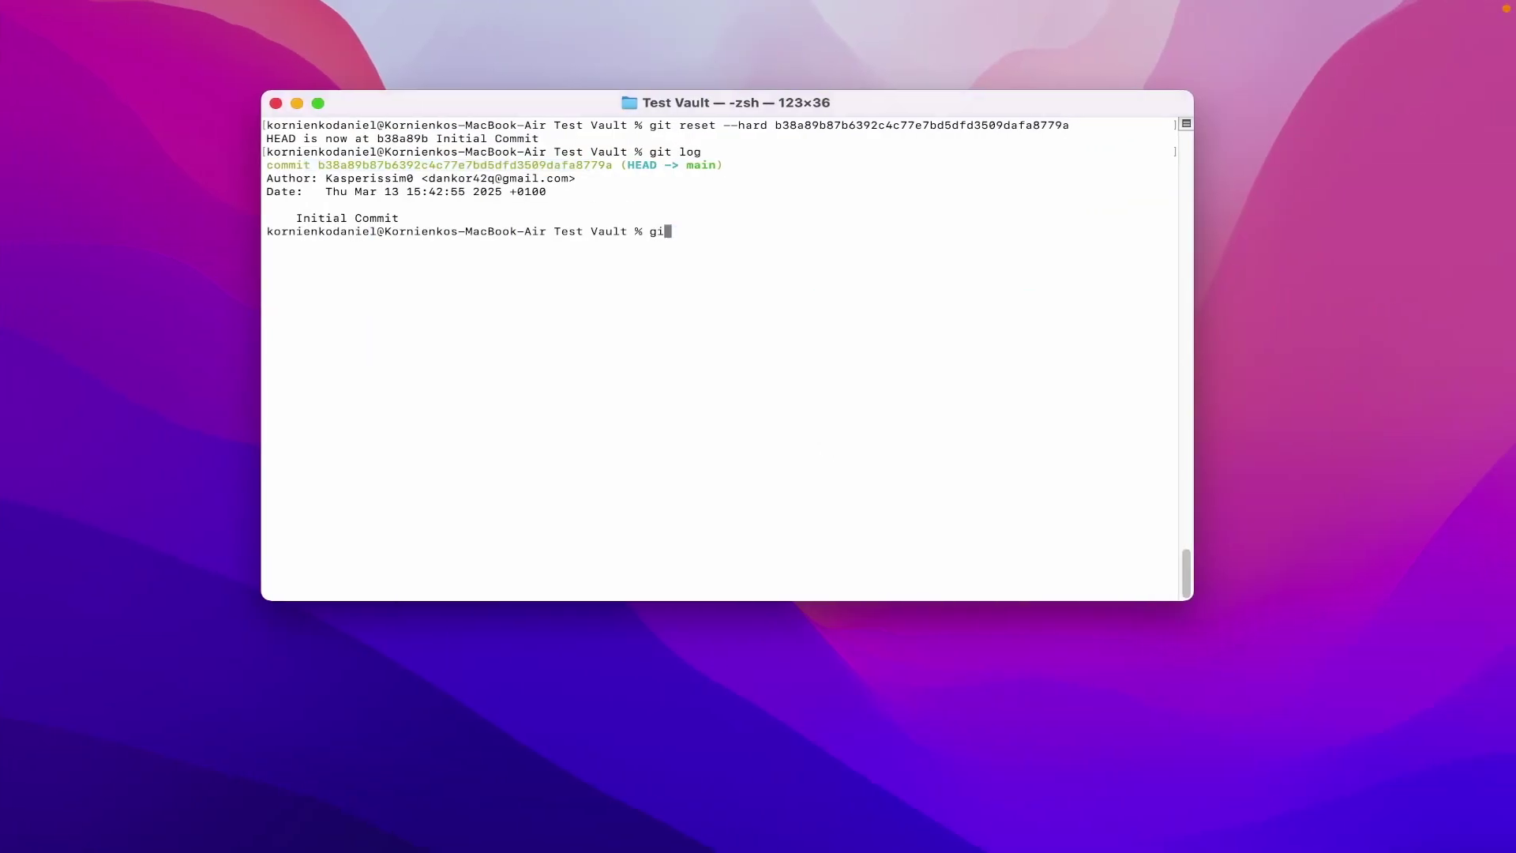
type("--hard")
key("super+v")
key("Return")
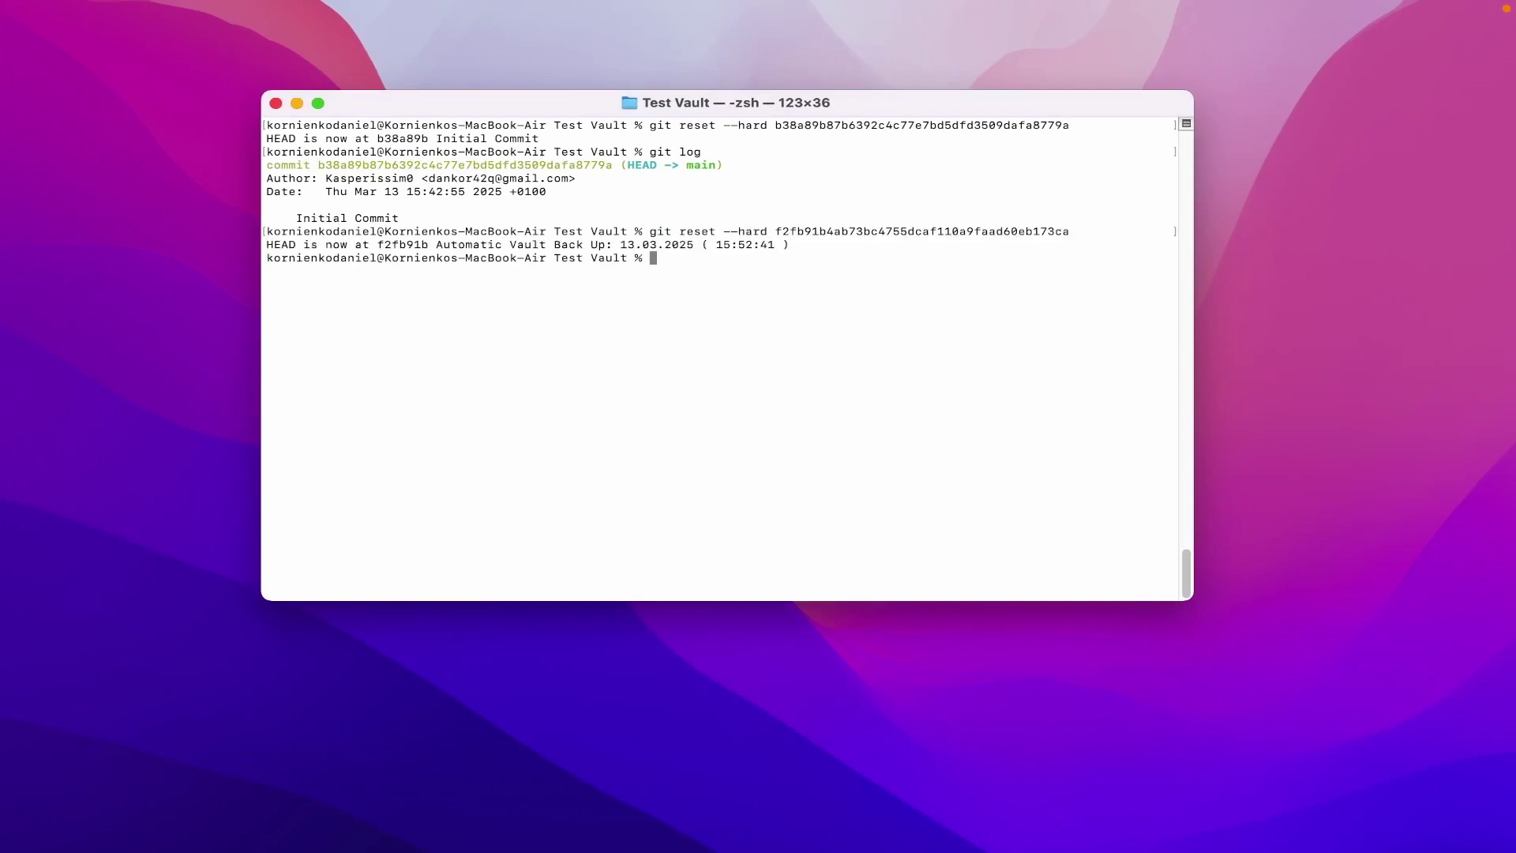
Switch to Obsidian and look through the vault's notes, including New Note, nst and Welcome.
key("super+Tab")
left_click(169, 120)
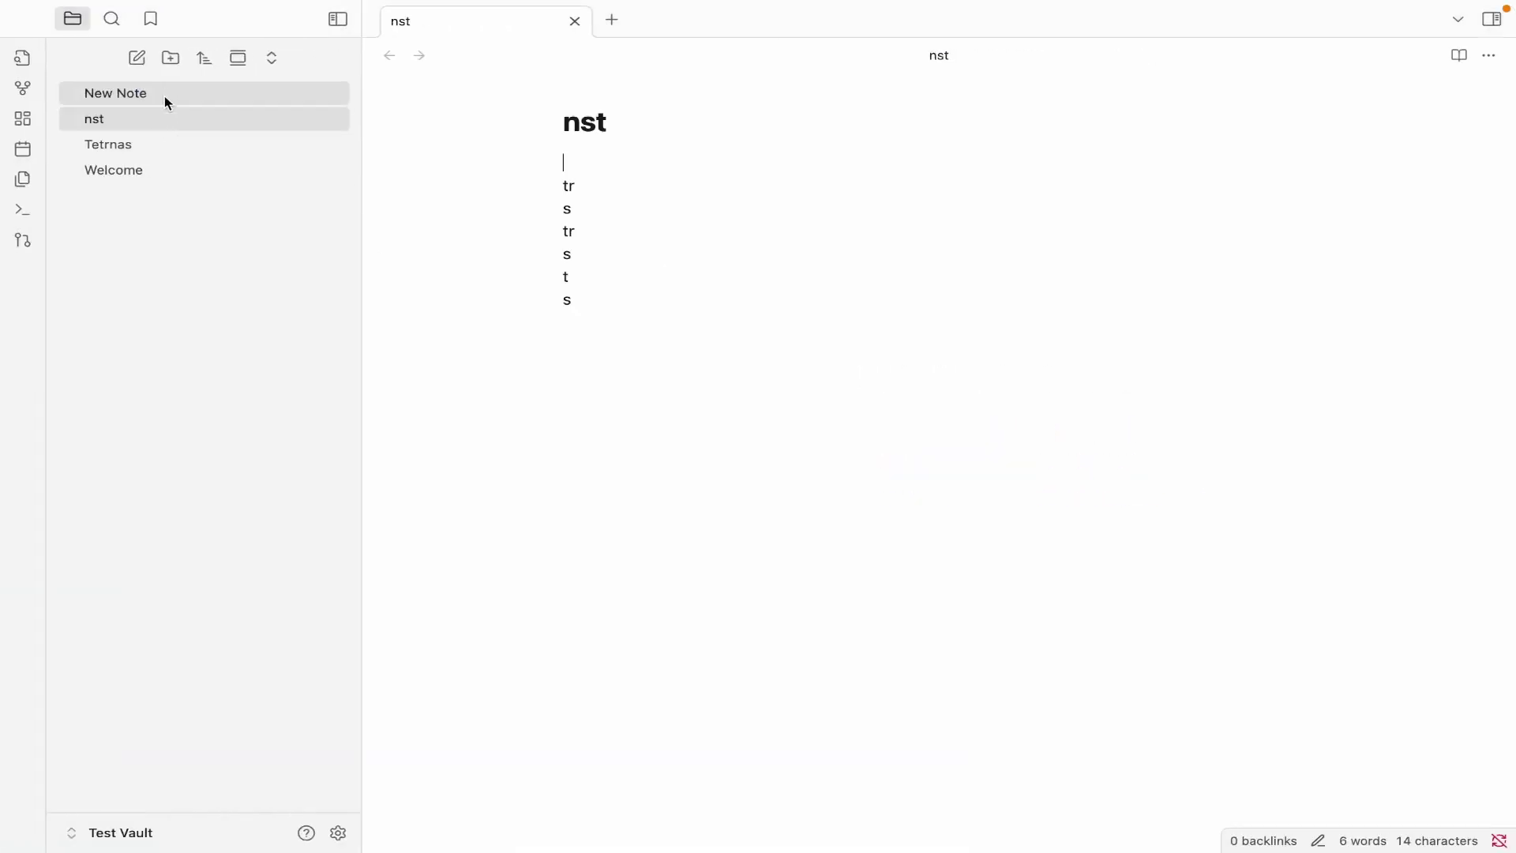
left_click(168, 101)
left_click(158, 120)
left_click(146, 168)
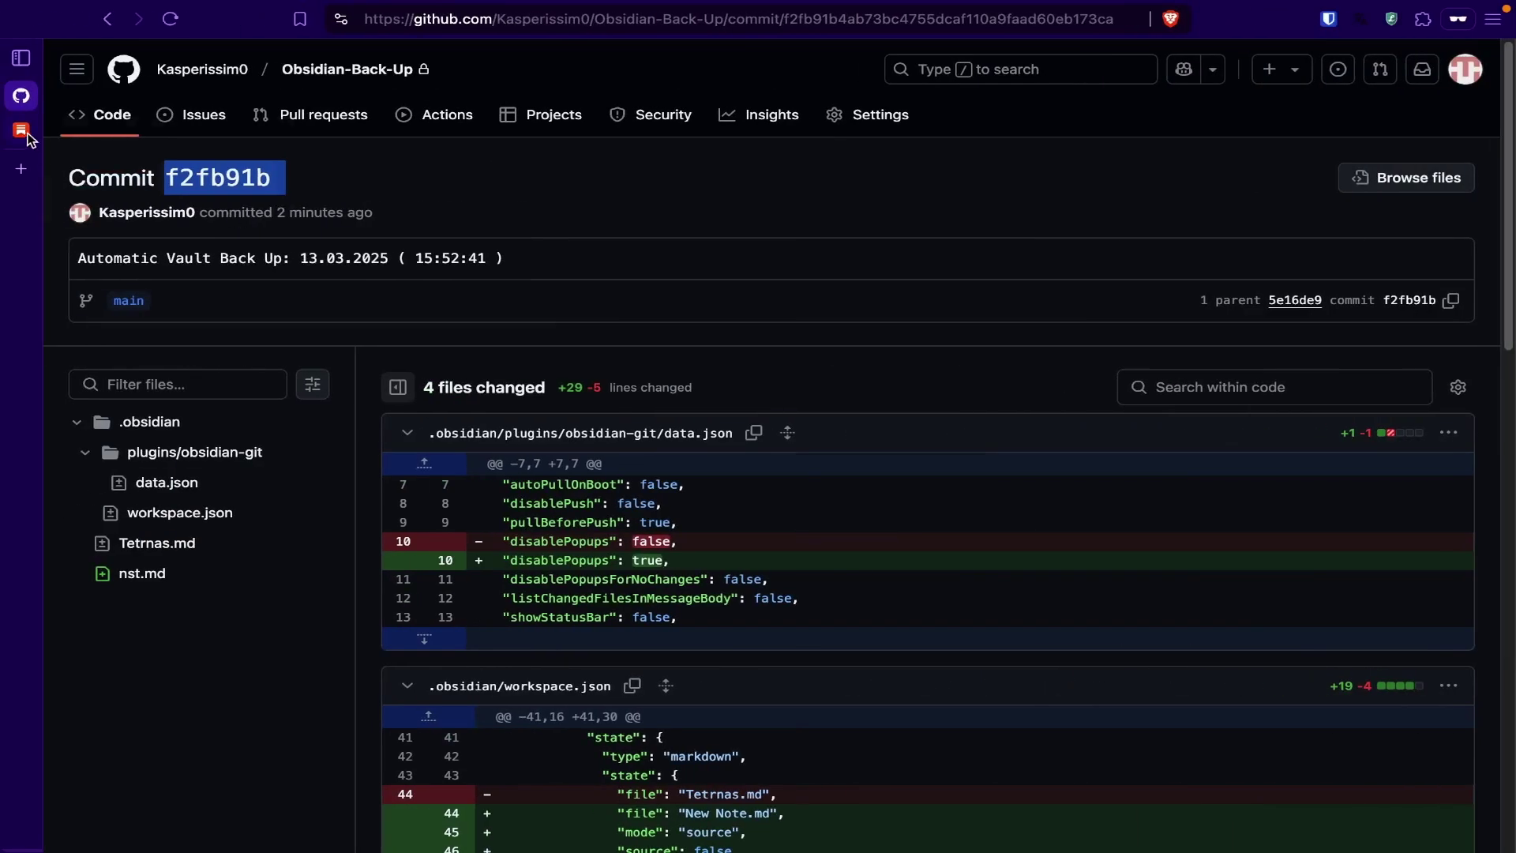
Switch to the browser and view the enlarged example repository screenshot in the Substack article's Final Thoughts section.
left_click(198, 69)
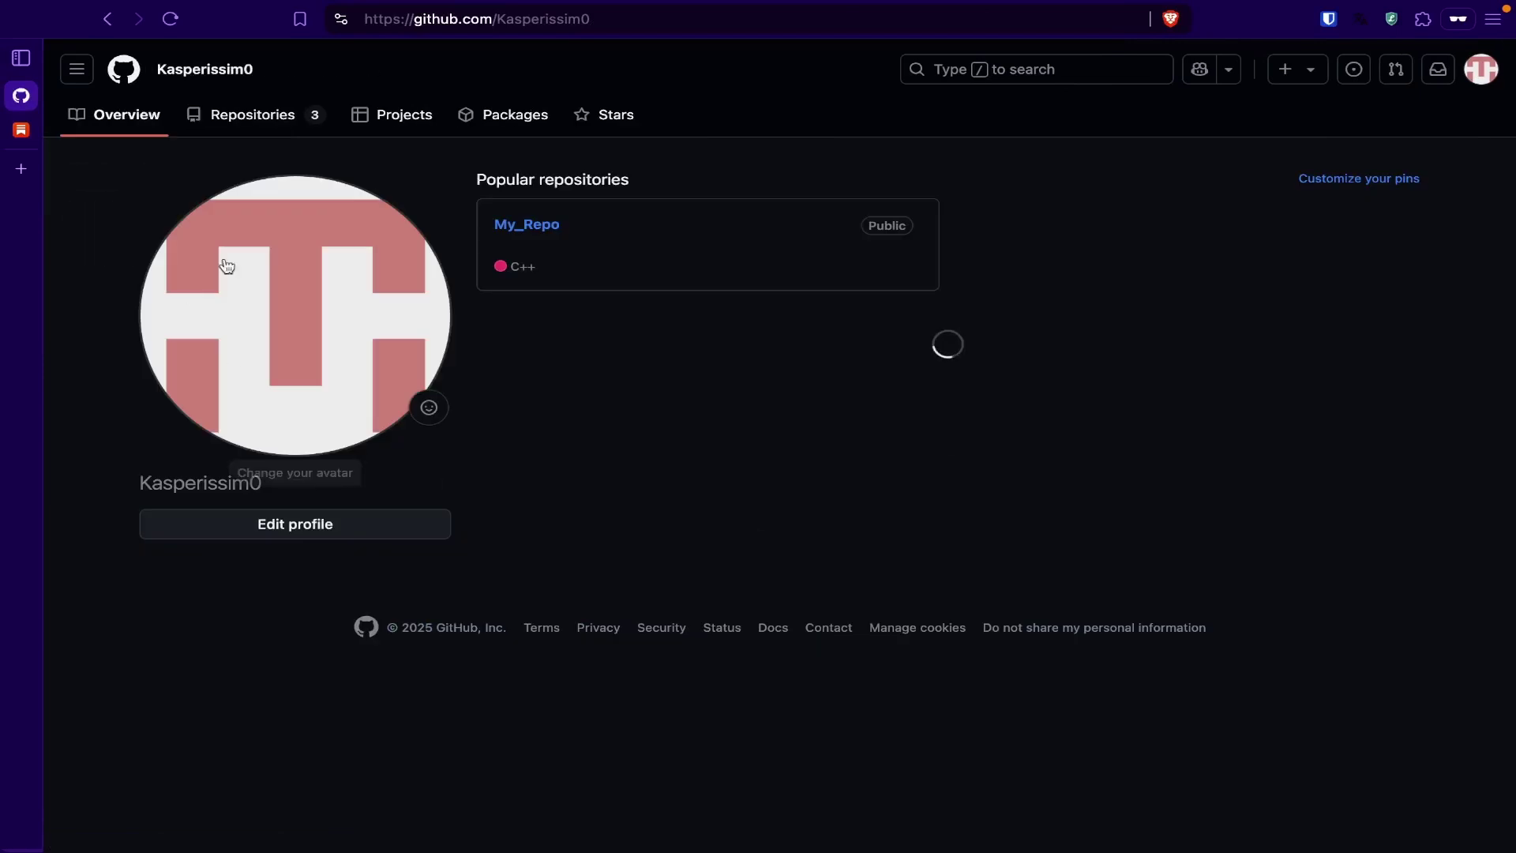
left_click(106, 20)
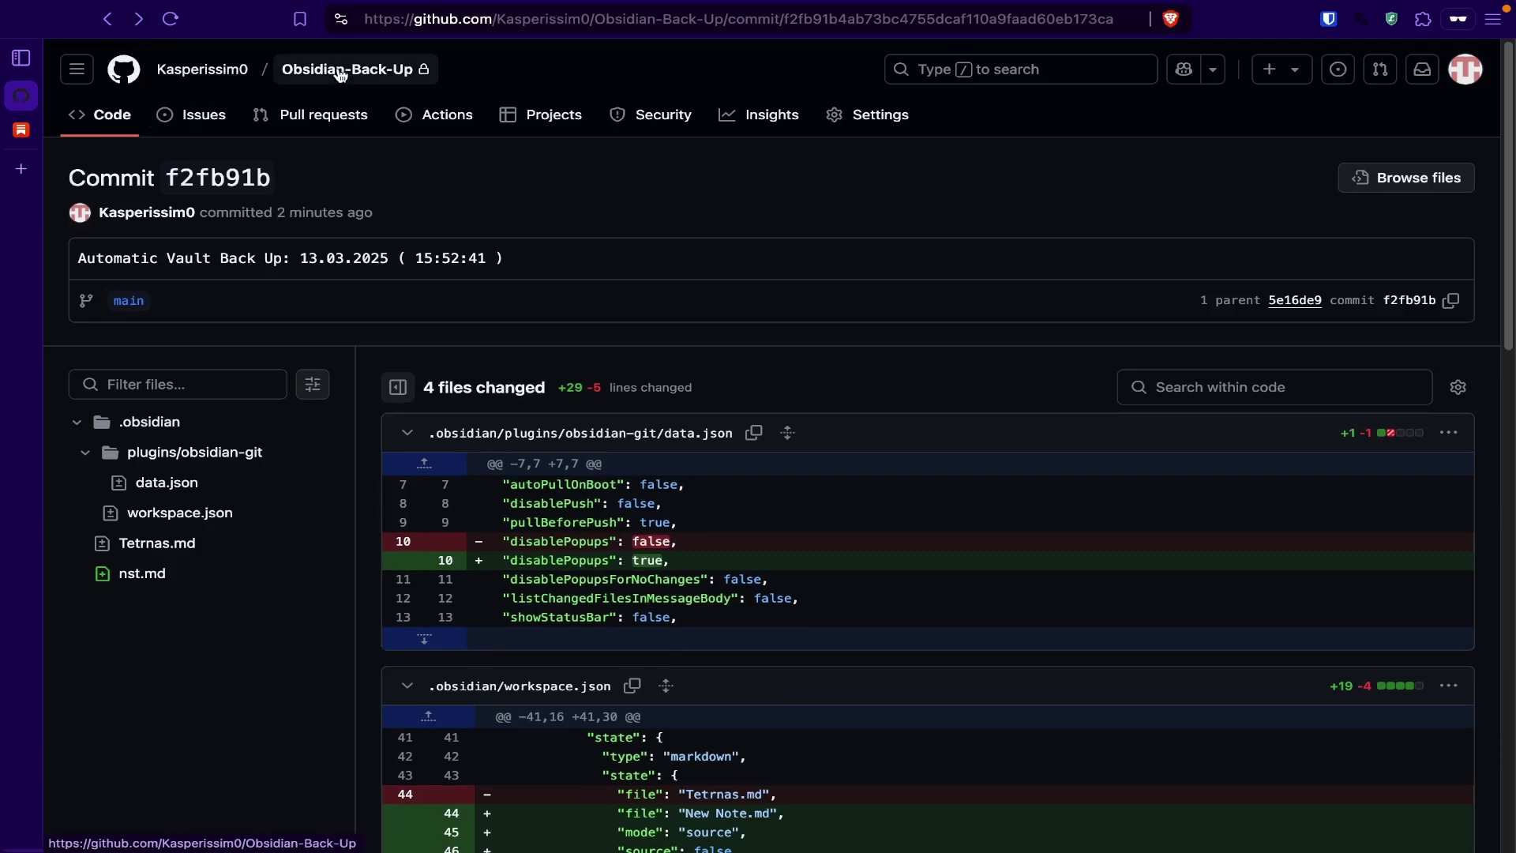
left_click(22, 129)
scroll(763, 324, "down", 1)
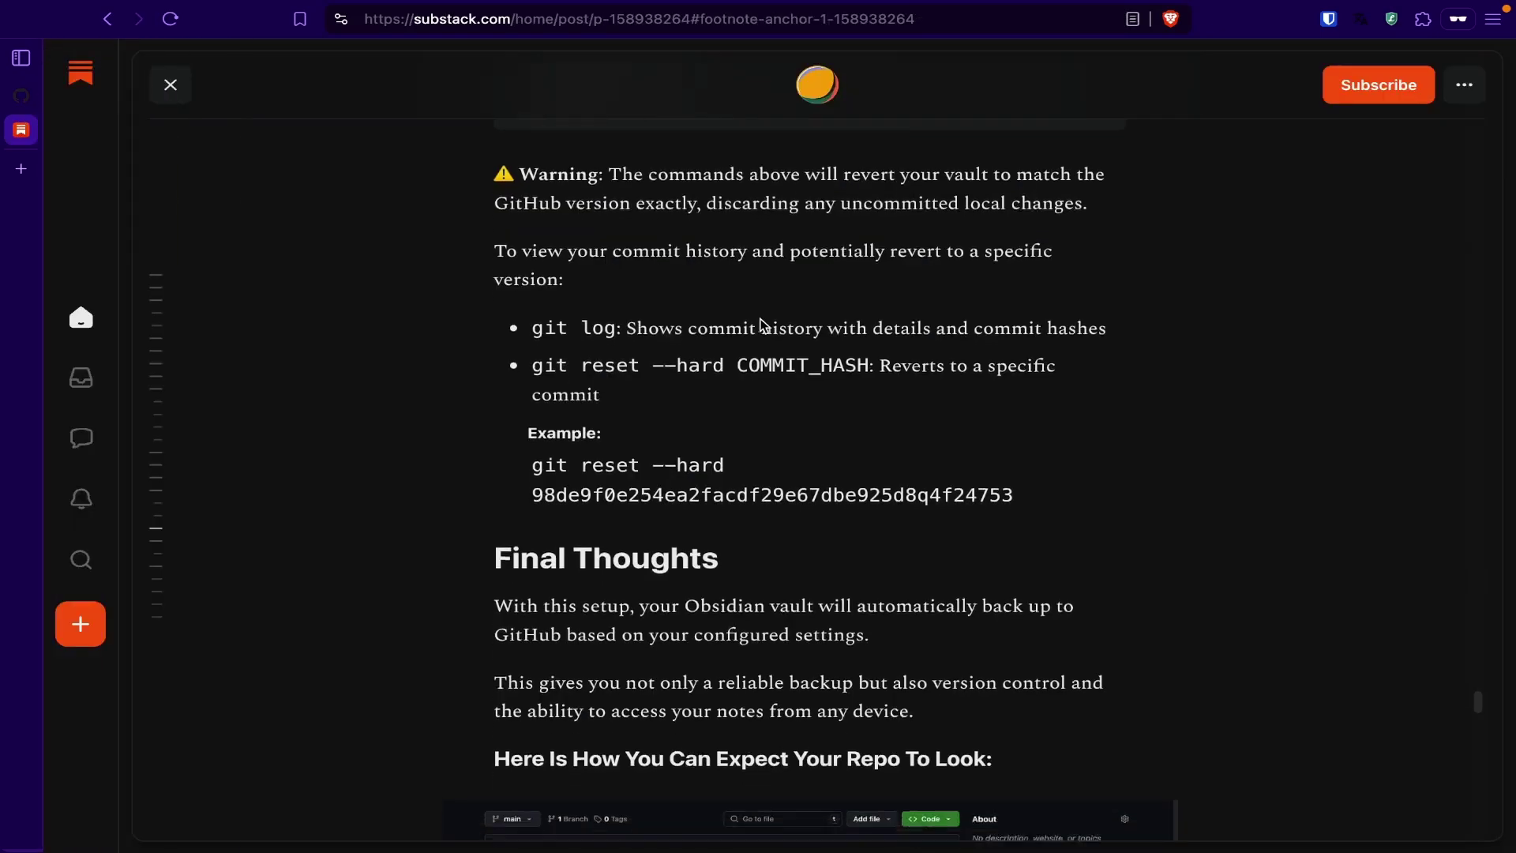
scroll(771, 343, "down", 5)
left_click(921, 517)
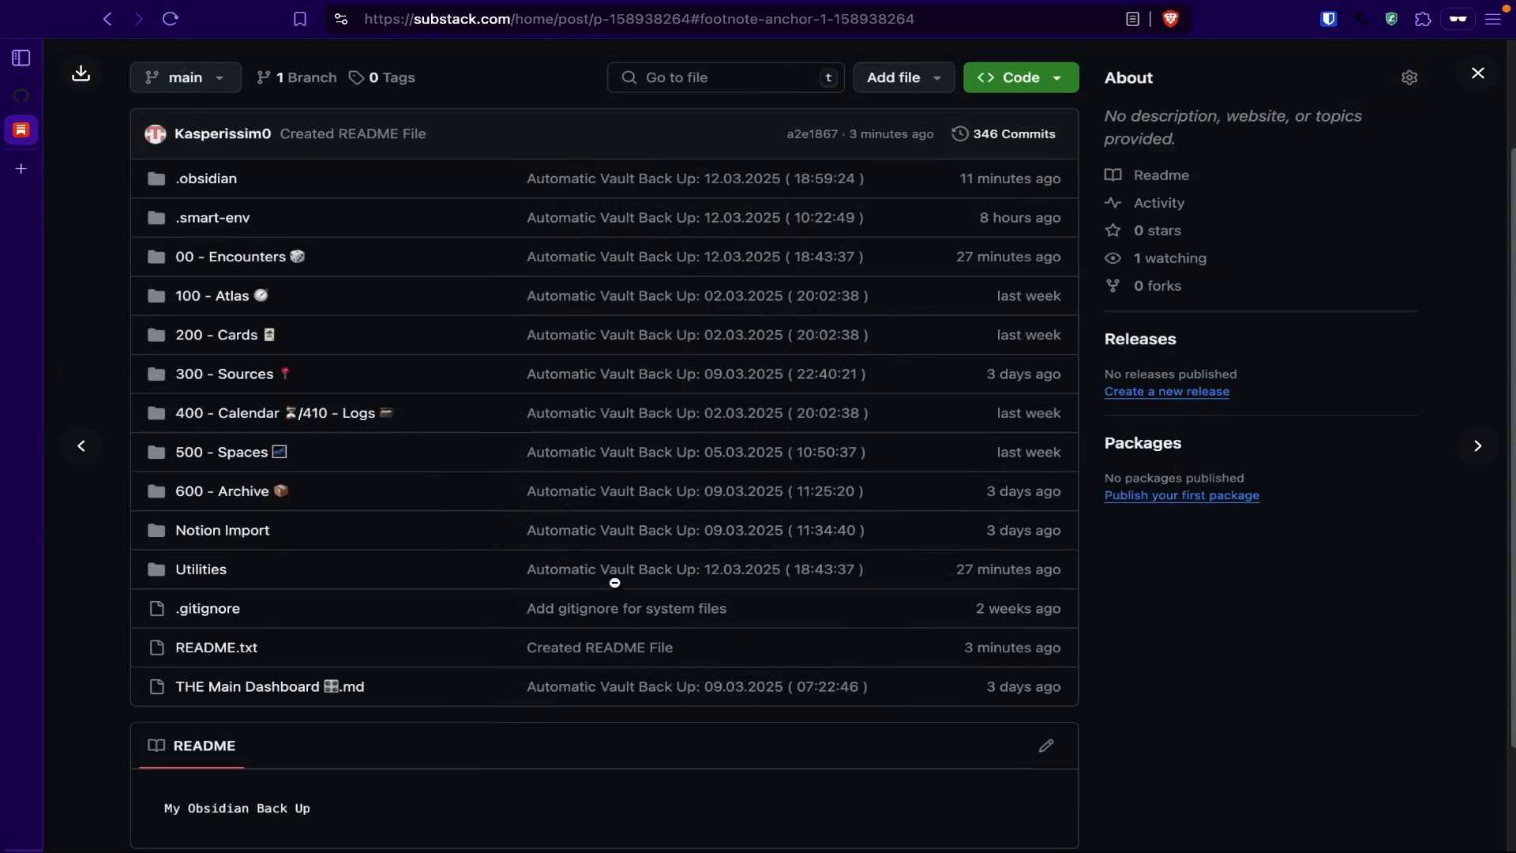
left_click(1481, 75)
Read the article's Conclusion section through to the footnote at its end.
scroll(844, 249, "down", 8)
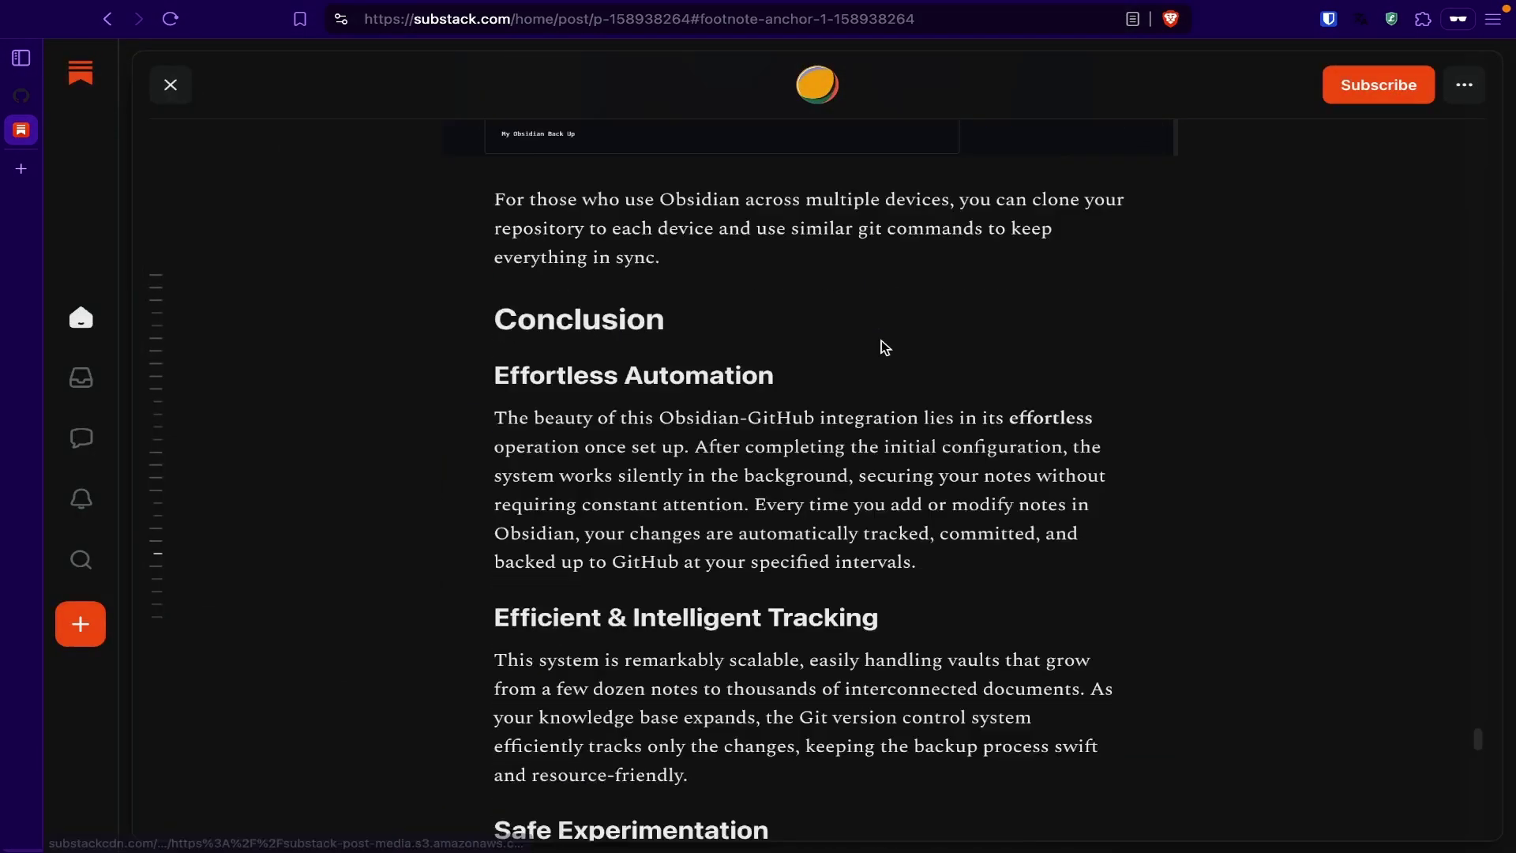
scroll(883, 348, "down", 15)
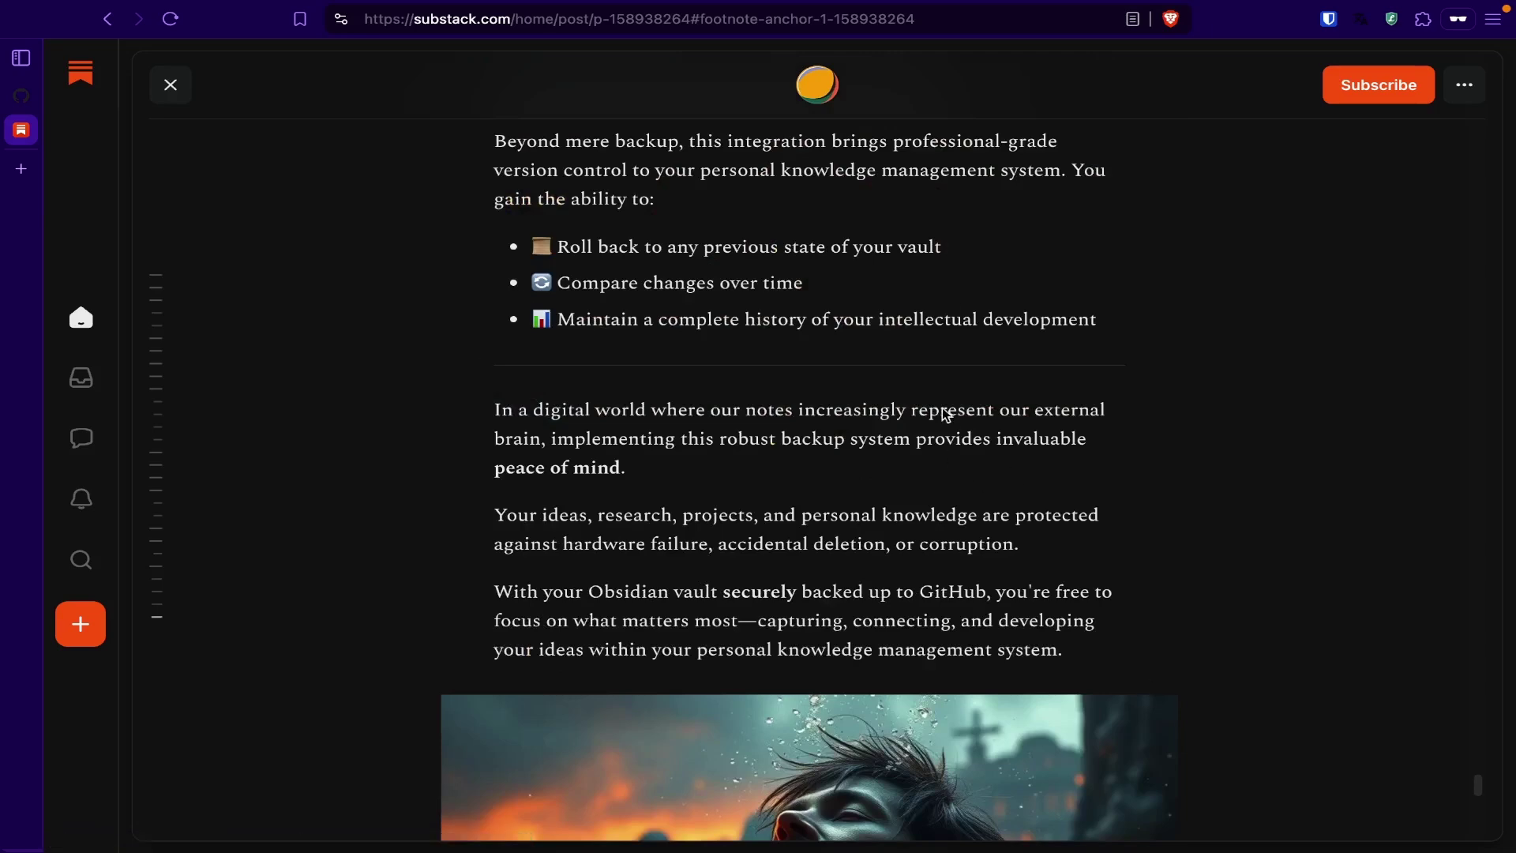
scroll(946, 414, "down", 8)
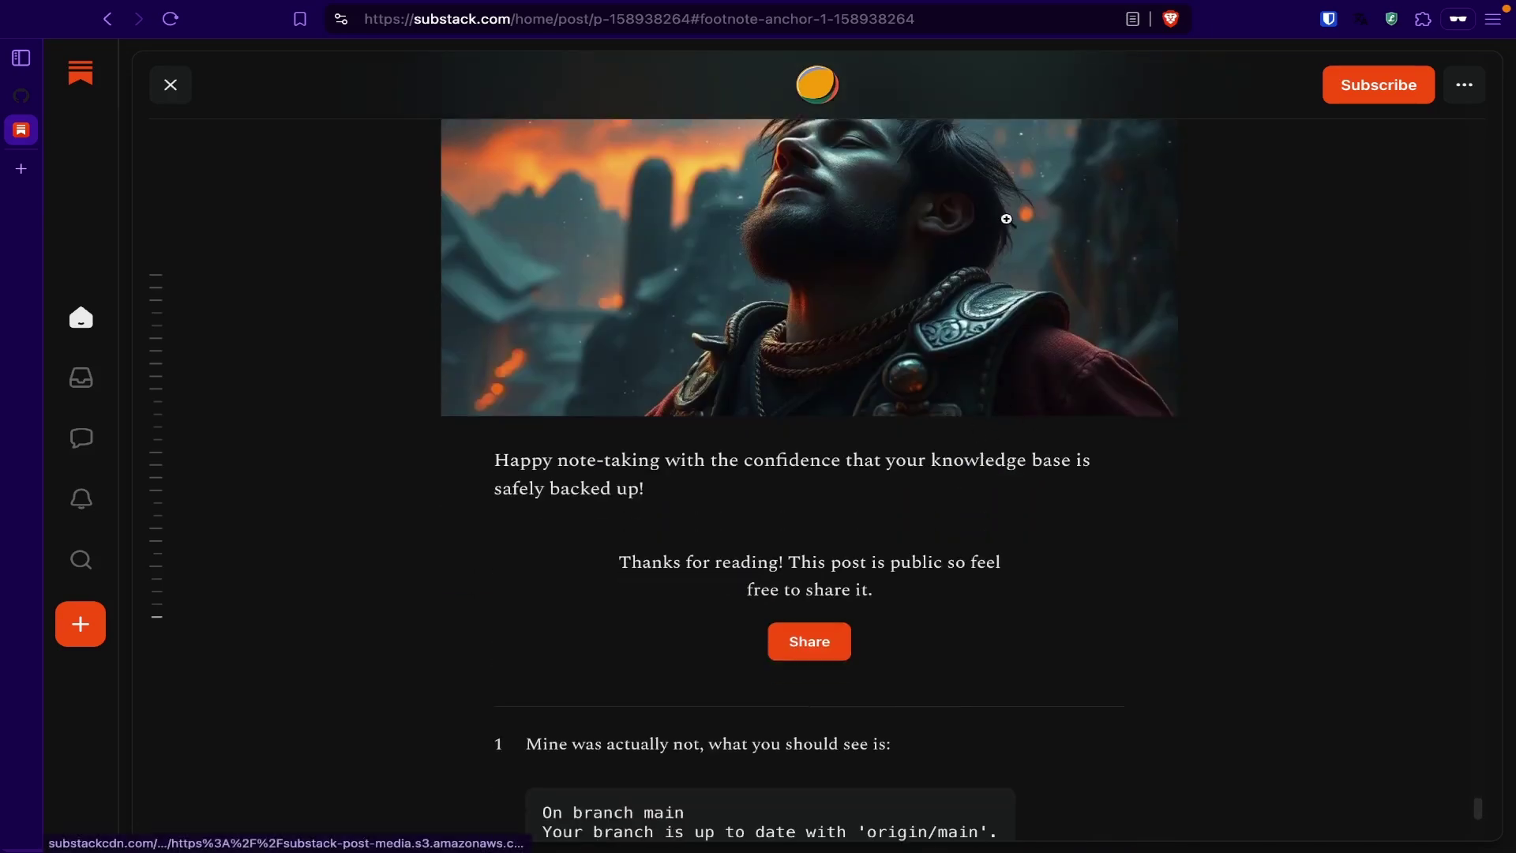
scroll(958, 532, "down", 5)
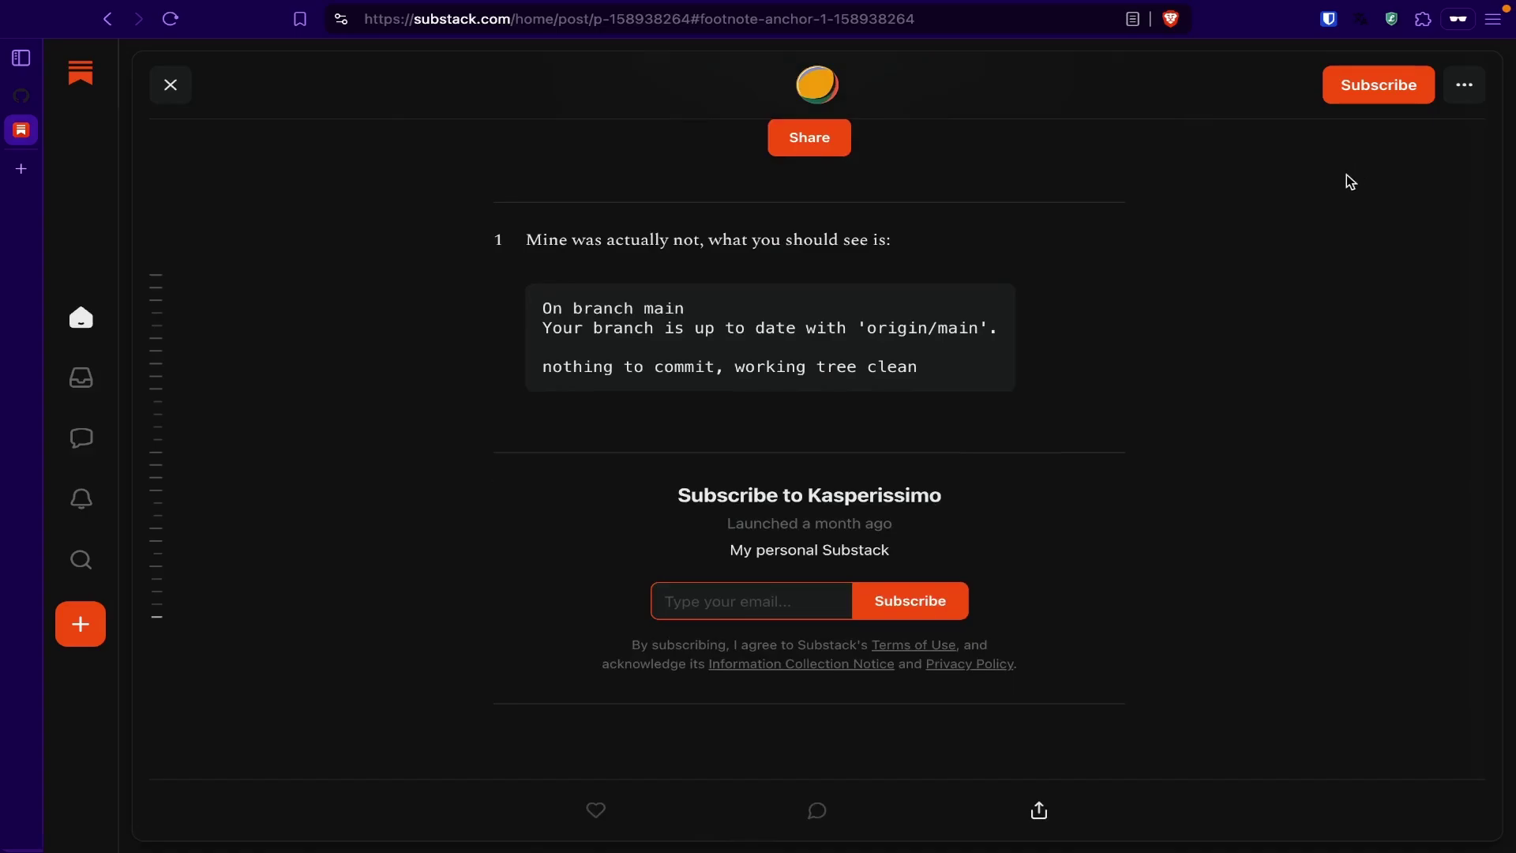
Clear the Terminal output and return to the Test Vault in Obsidian.
key("ctrl+Right")
type("clear")
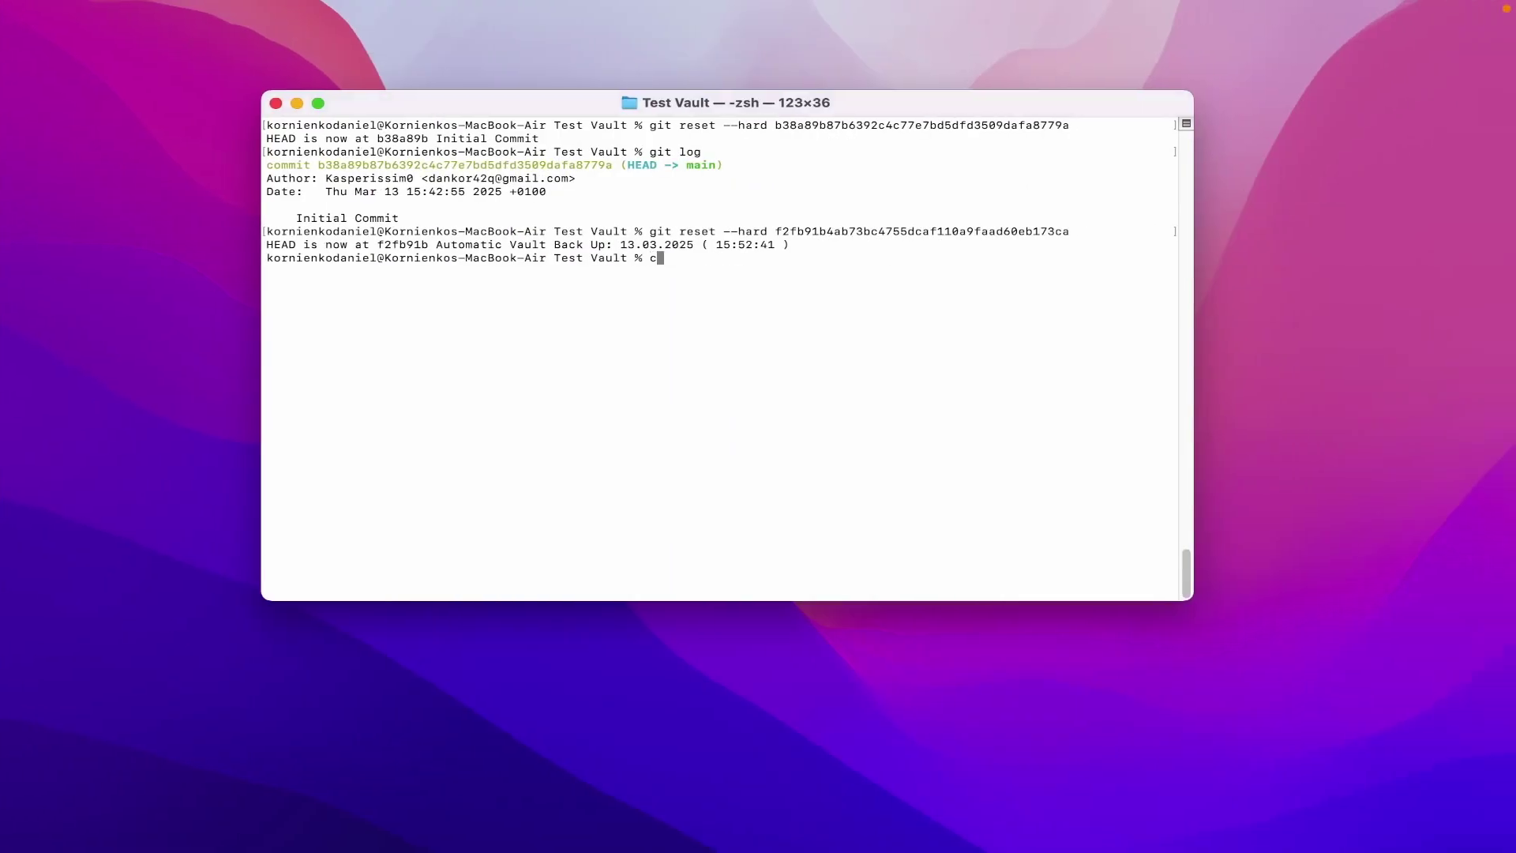
key("Return")
key("ctrl+Right")
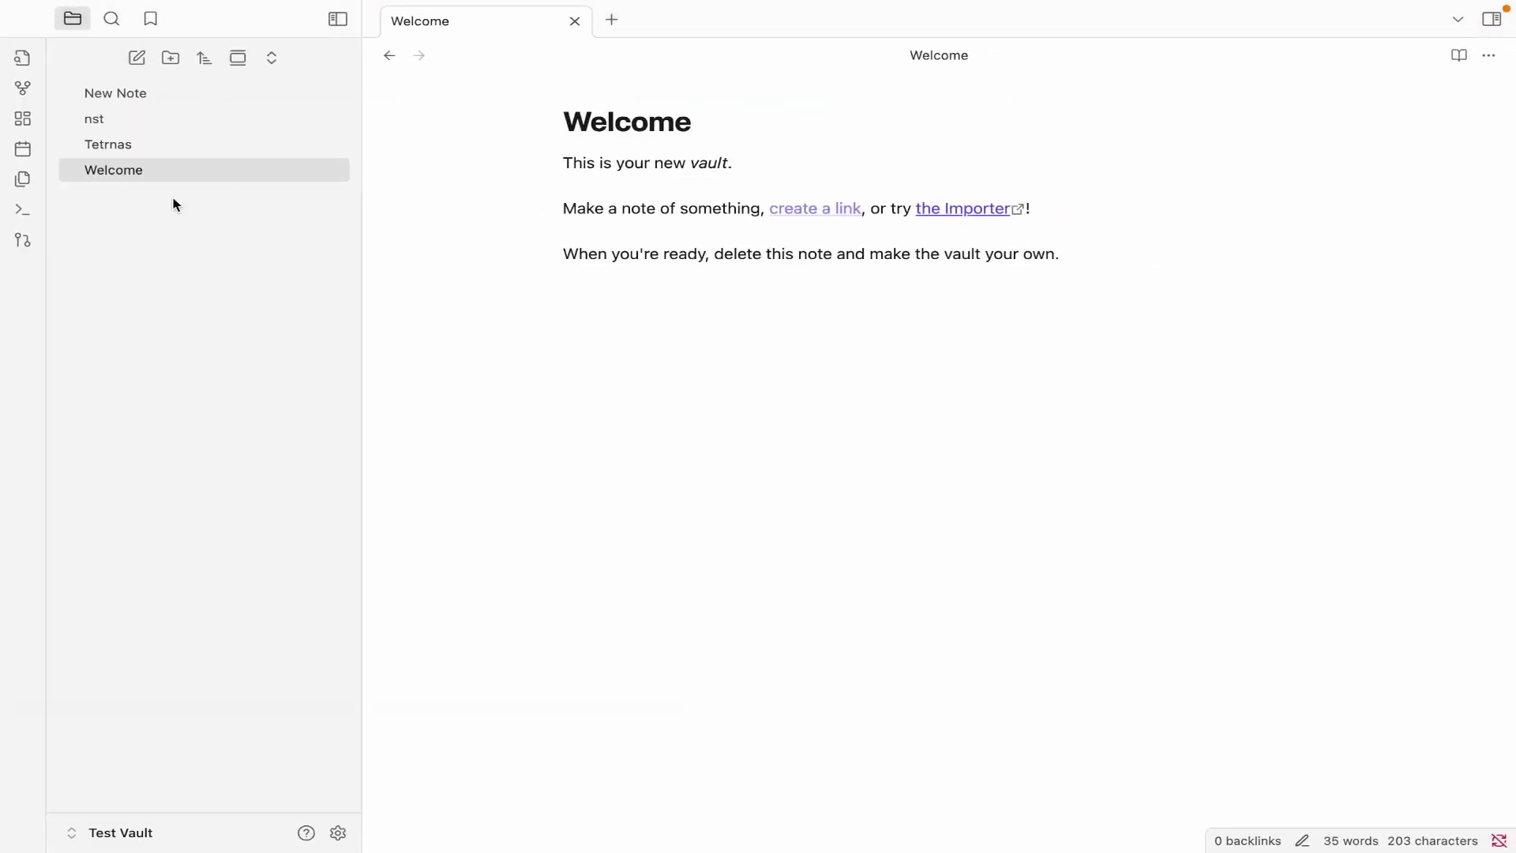